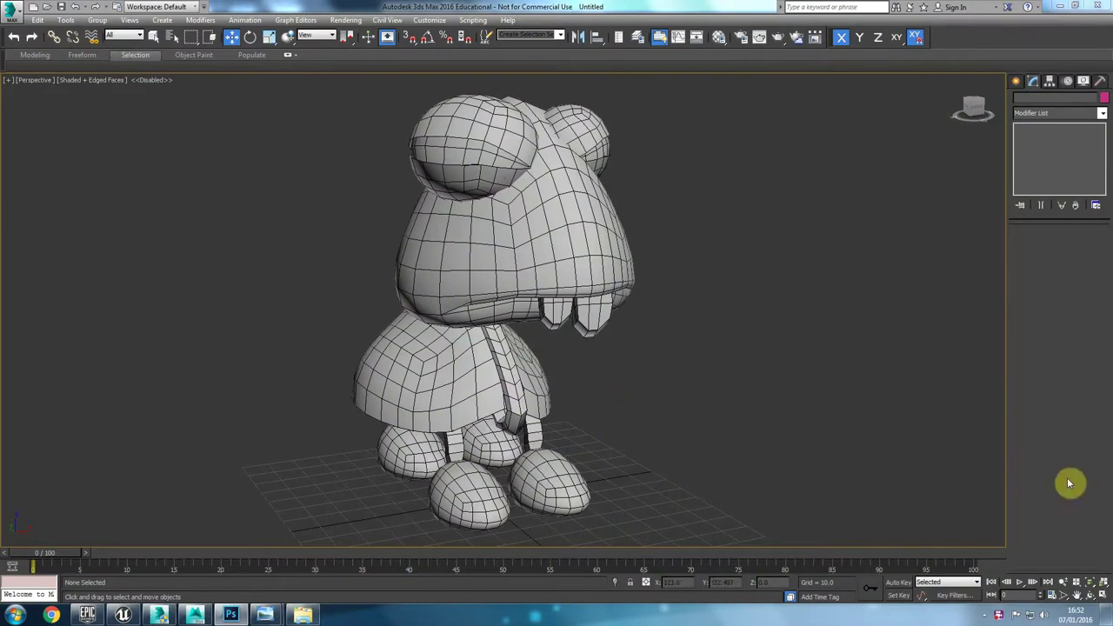
right_click(999, 616)
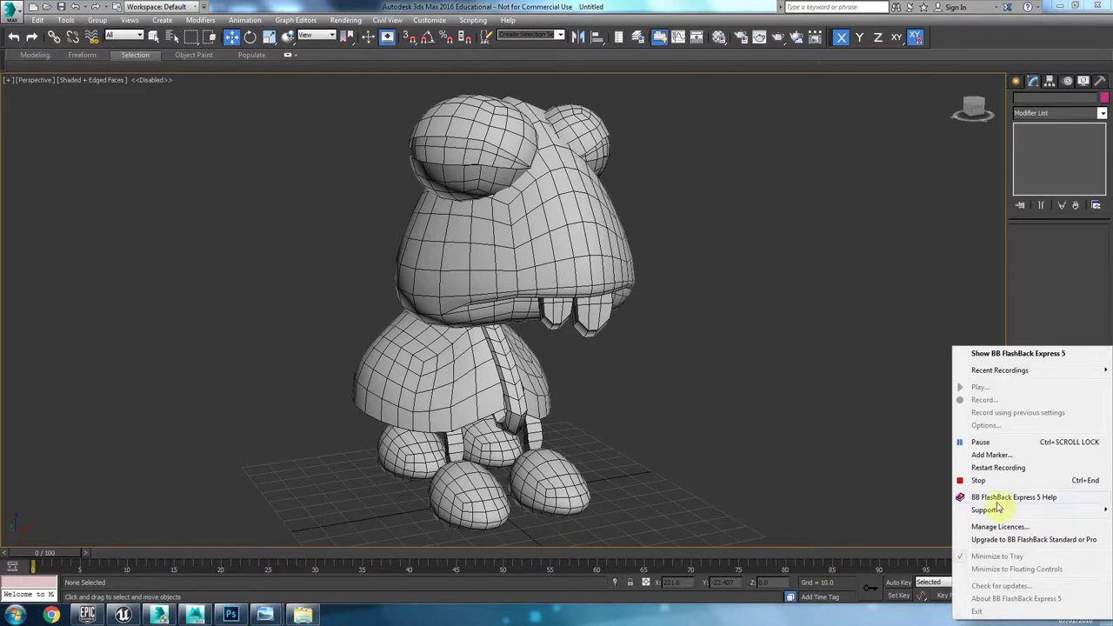
mouse_move(1005, 513)
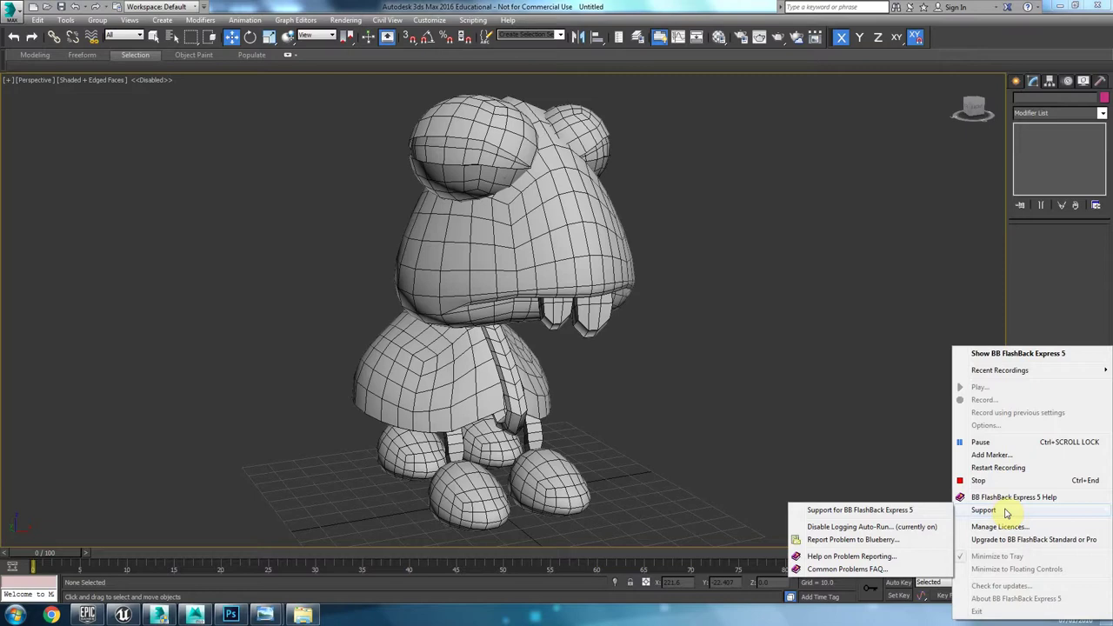
left_click(739, 361)
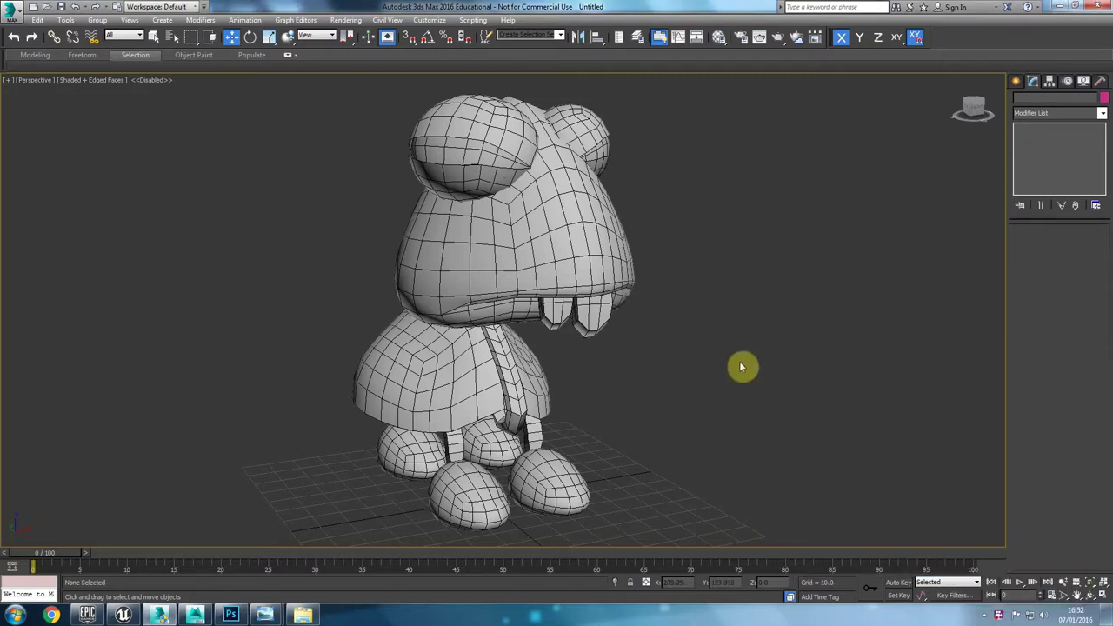
Step: Examine the finished turtle character from several angles, both with and without its mesh edges displayed
left_click(547, 224)
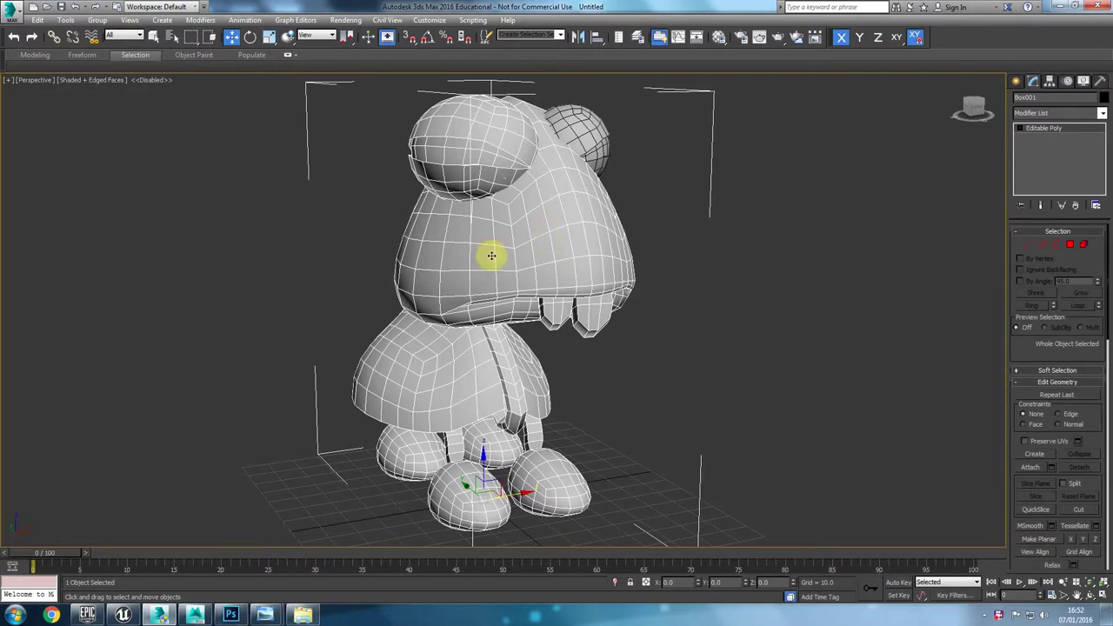
middle_click_drag(524, 303, 568, 327, "alt")
left_click(652, 392)
left_click(585, 313)
left_click(609, 350)
key("F4")
middle_click_drag(609, 350, 599, 343, "alt")
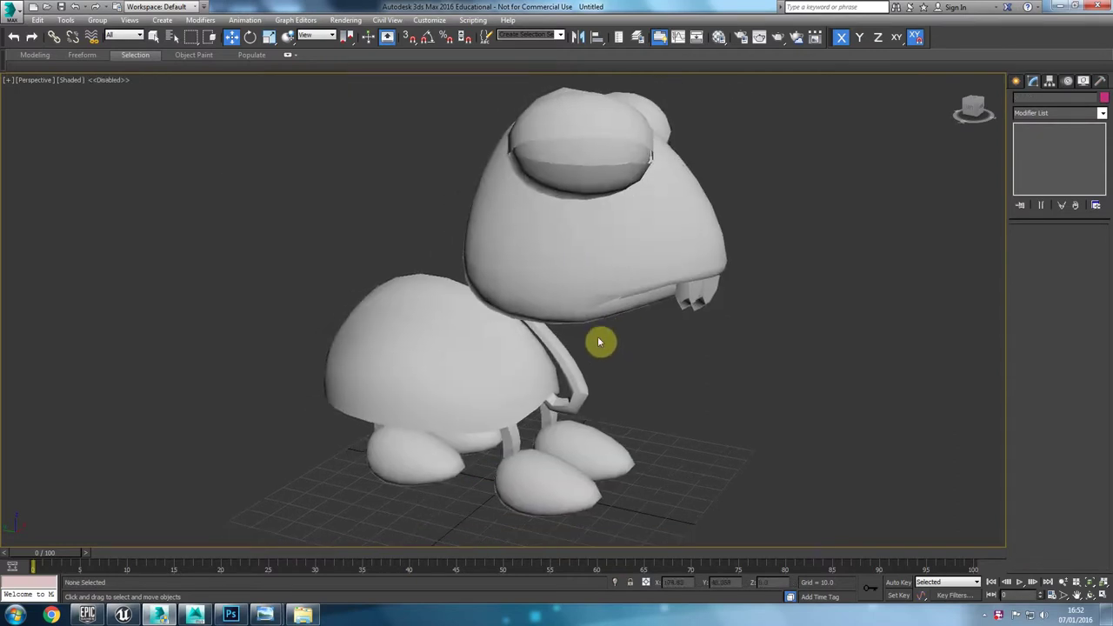
middle_click_drag(592, 353, 572, 357)
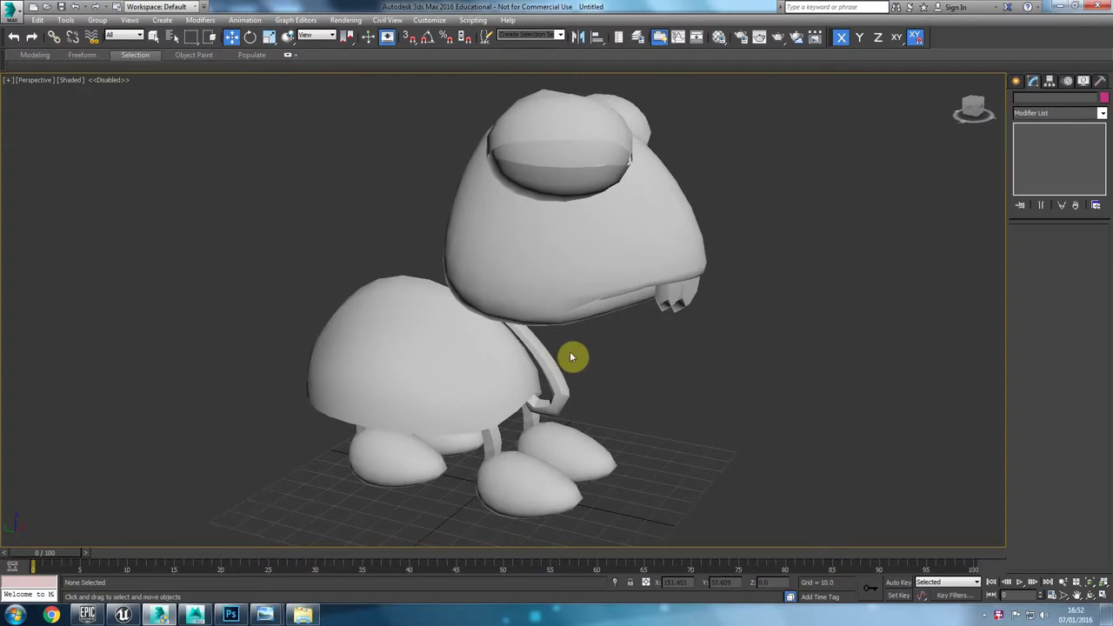
left_click(542, 323)
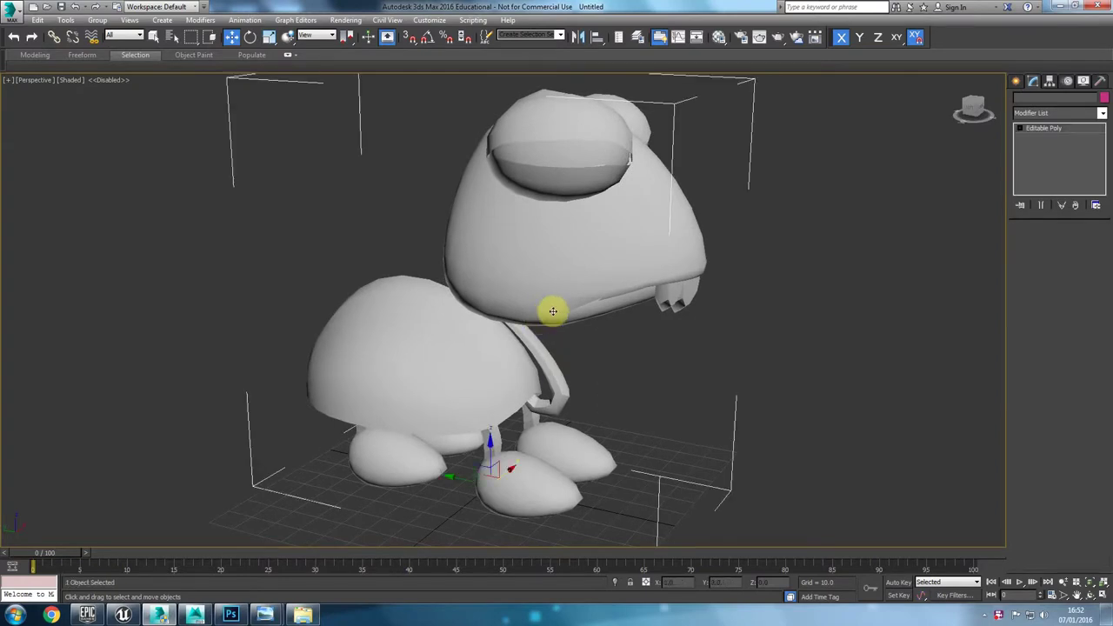
key("F4")
middle_click_drag(551, 331, 417, 348, "alt")
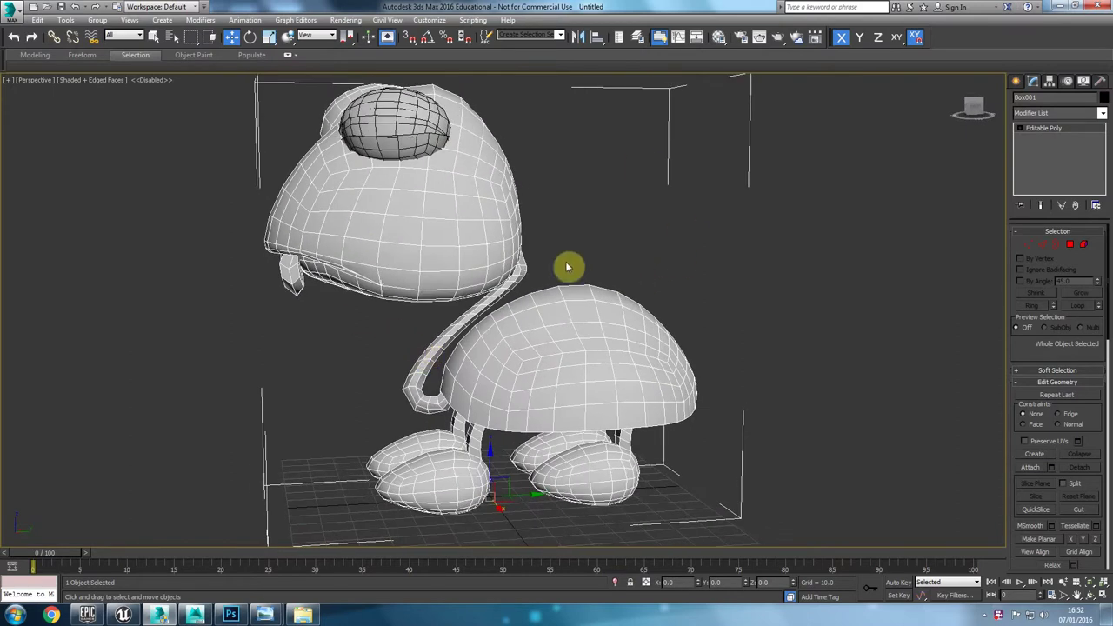
middle_click_drag(559, 228, 703, 226, "alt")
left_click(701, 228)
middle_click_drag(692, 277, 731, 267, "alt")
middle_click_drag(596, 271, 569, 294)
left_click(539, 271)
mouse_move(459, 342)
middle_mouse_down("alt")
mouse_move(537, 338)
mouse_move(459, 331)
middle_mouse_up("alt")
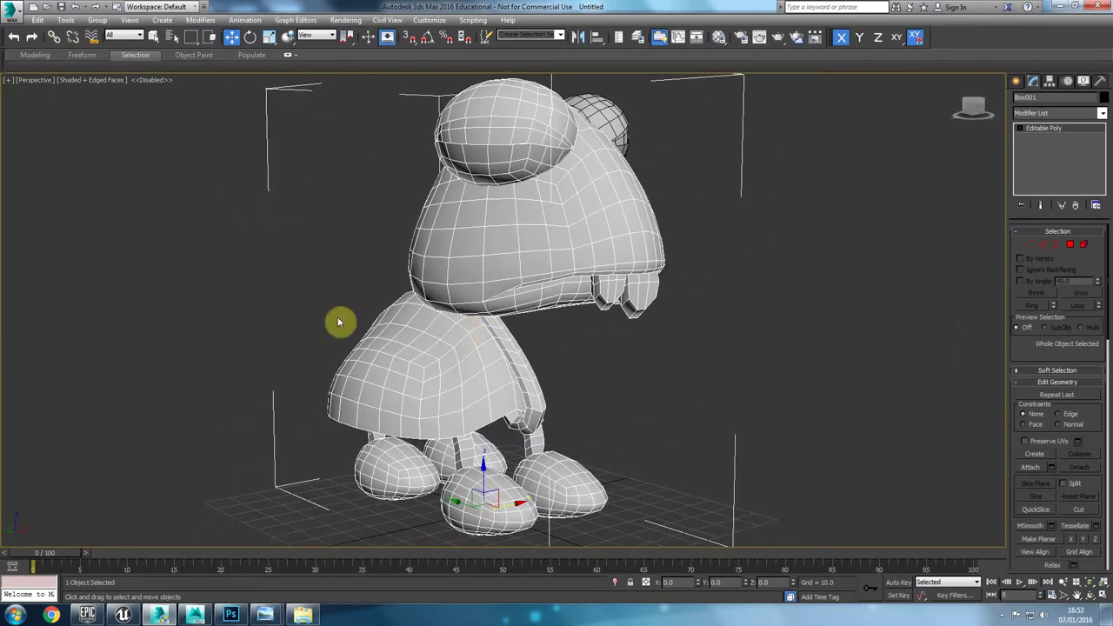
left_click(207, 294)
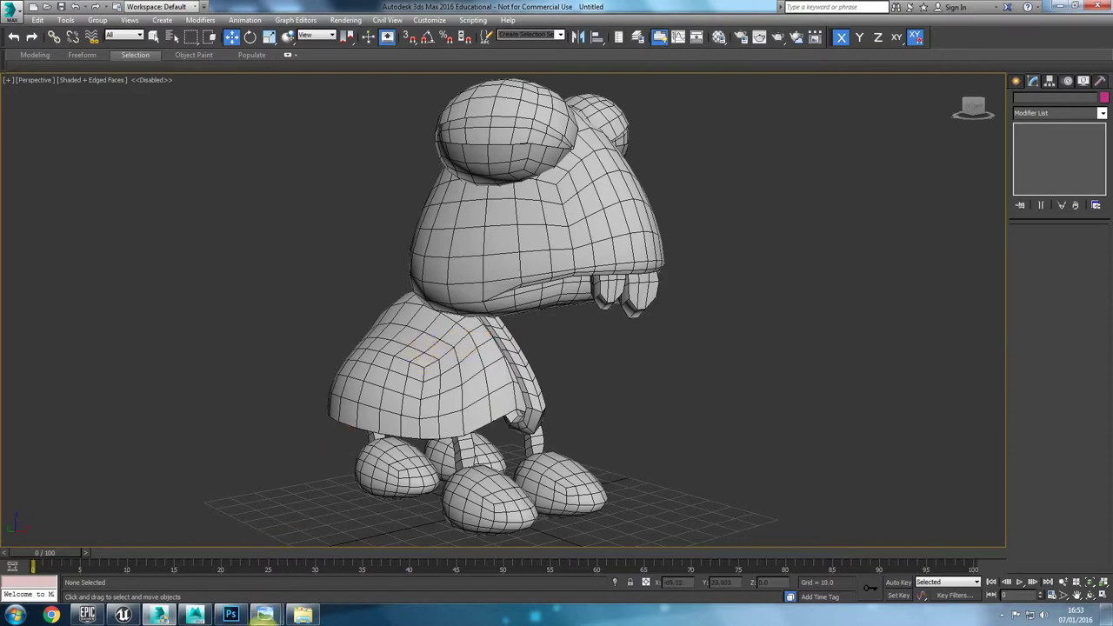
Step: Switch to Windows Photo Viewer and look through the hand-drawn character sketches, including the turtle and the one-eyed alien
mouse_move(259, 616)
left_click(224, 574)
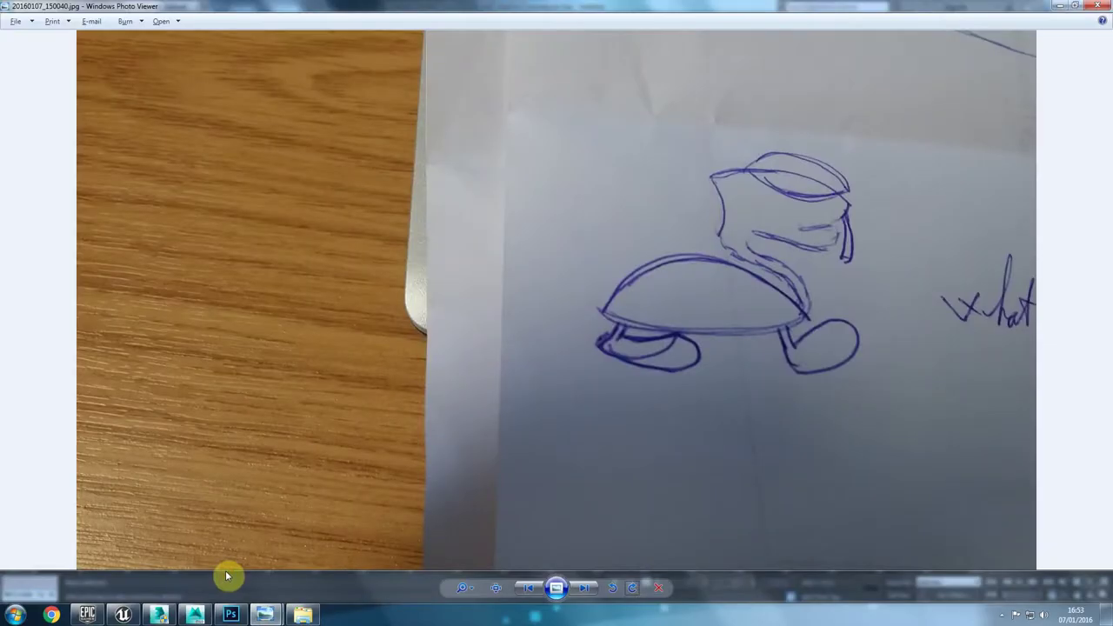
key("Left")
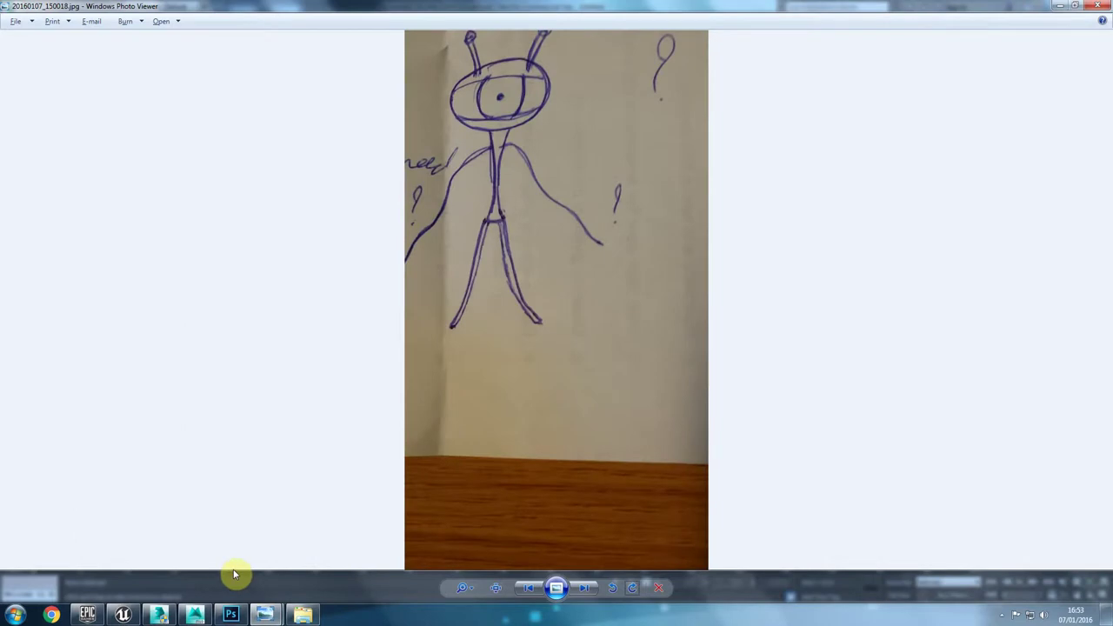
key("Left")
key("Right")
key("Right")
key("Left")
key("Right")
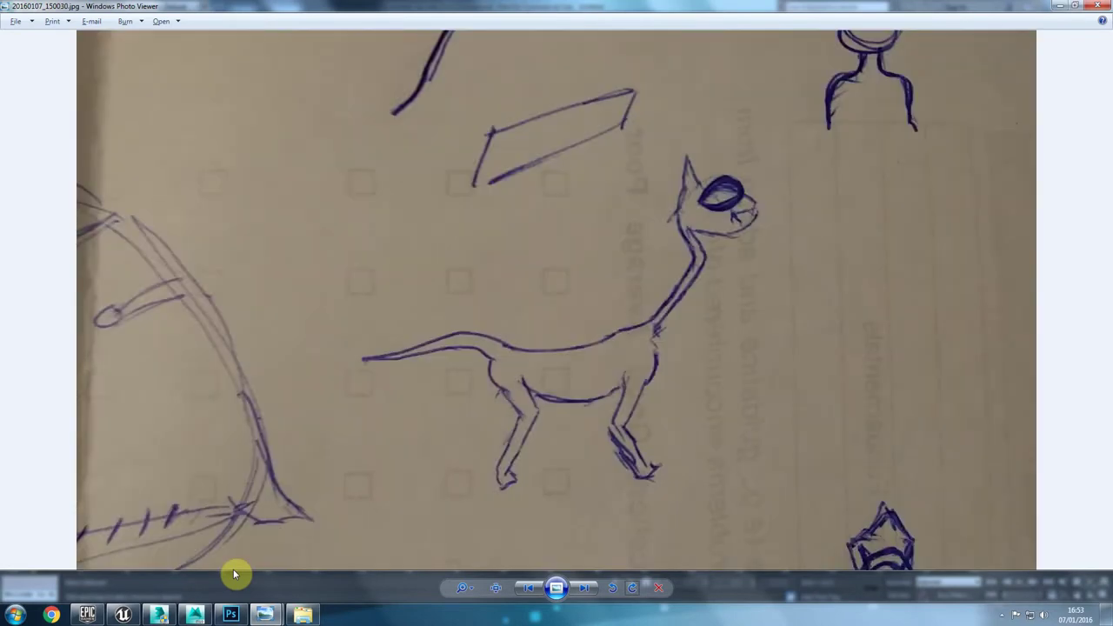
key("Right")
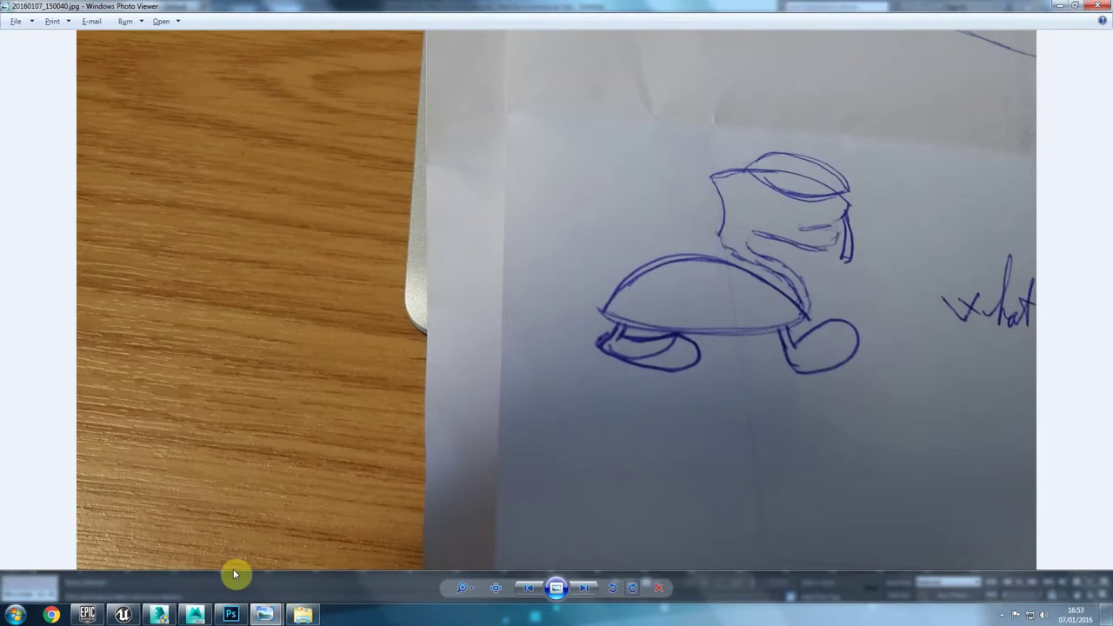
key("alt+Tab")
key("alt+Tab")
key("Right")
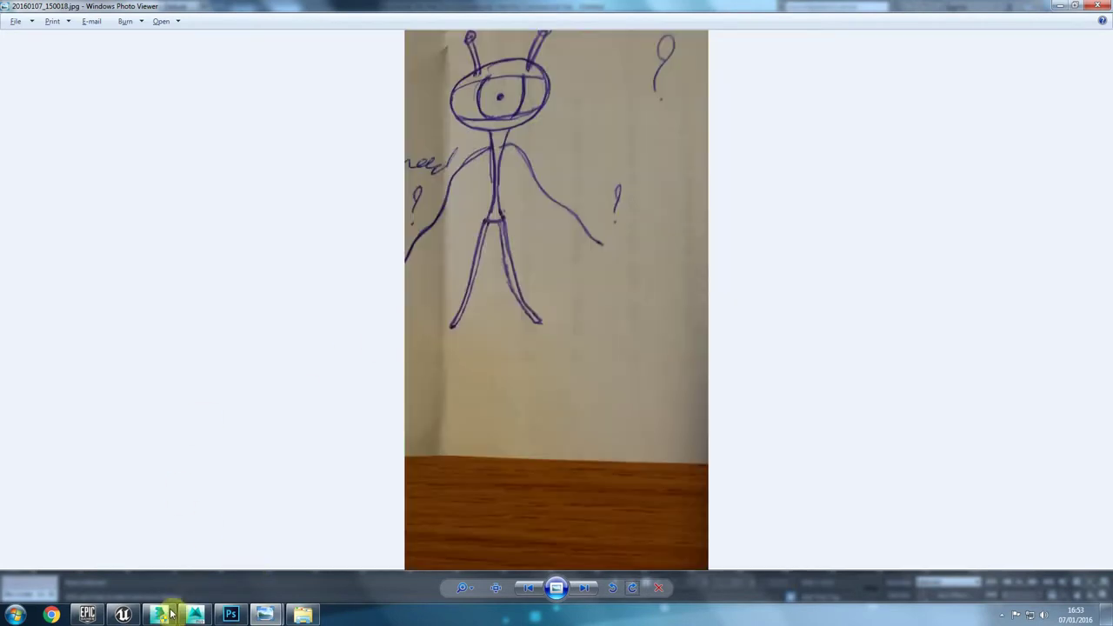
Step: Switch to Unreal Engine and examine the textured alien mesh in the static mesh editor
left_click(125, 619)
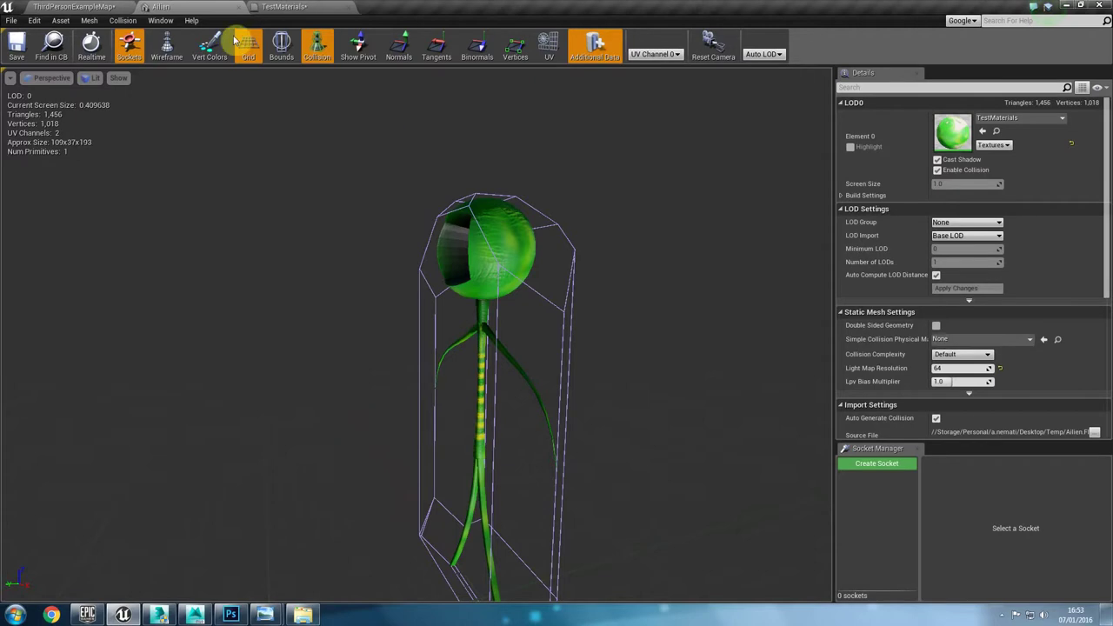
middle_click_drag(303, 355, 291, 313)
right_click_drag(410, 408, 557, 500)
left_click_drag(452, 391, 661, 400, "alt")
left_click_drag(366, 374, 390, 415)
Step: Switch to Photoshop and compare the alien's diffuse texture with the AO_Test layer hidden and shown
left_click(231, 615)
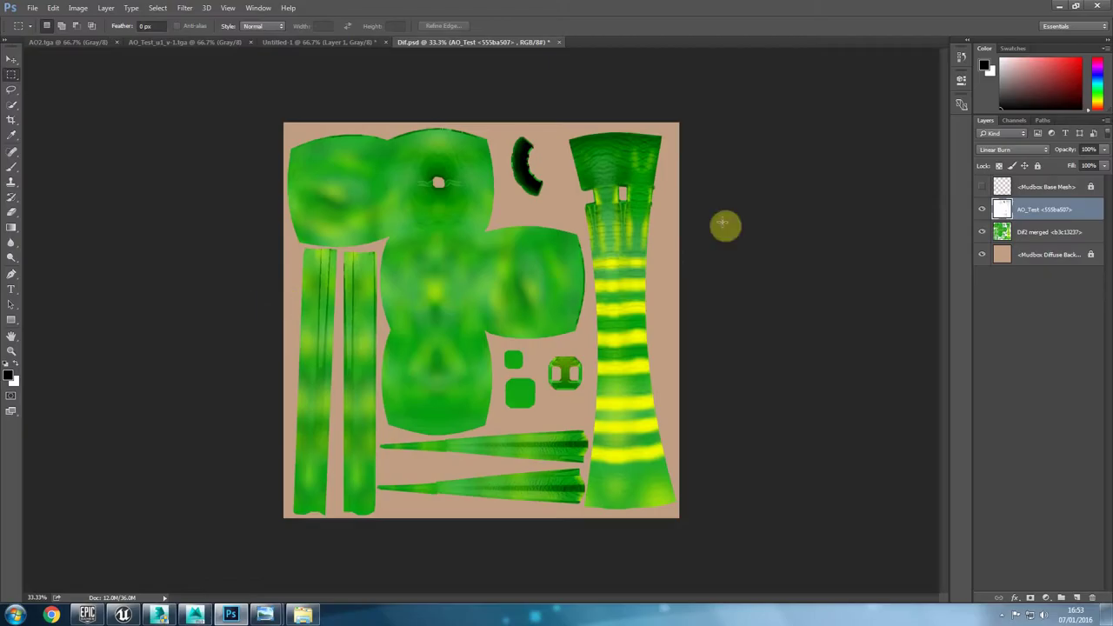
left_click(982, 212)
left_click(982, 212)
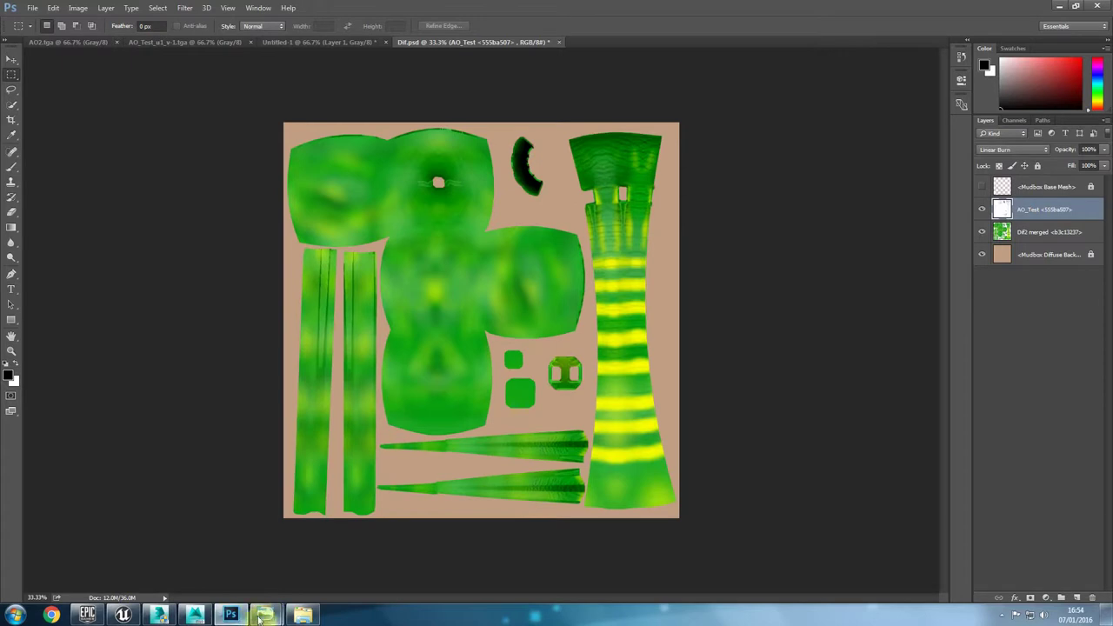
Step: Switch to Windows Photo Viewer and review the turtle sketch, followed by the green 3D turtle reference picture
mouse_move(265, 618)
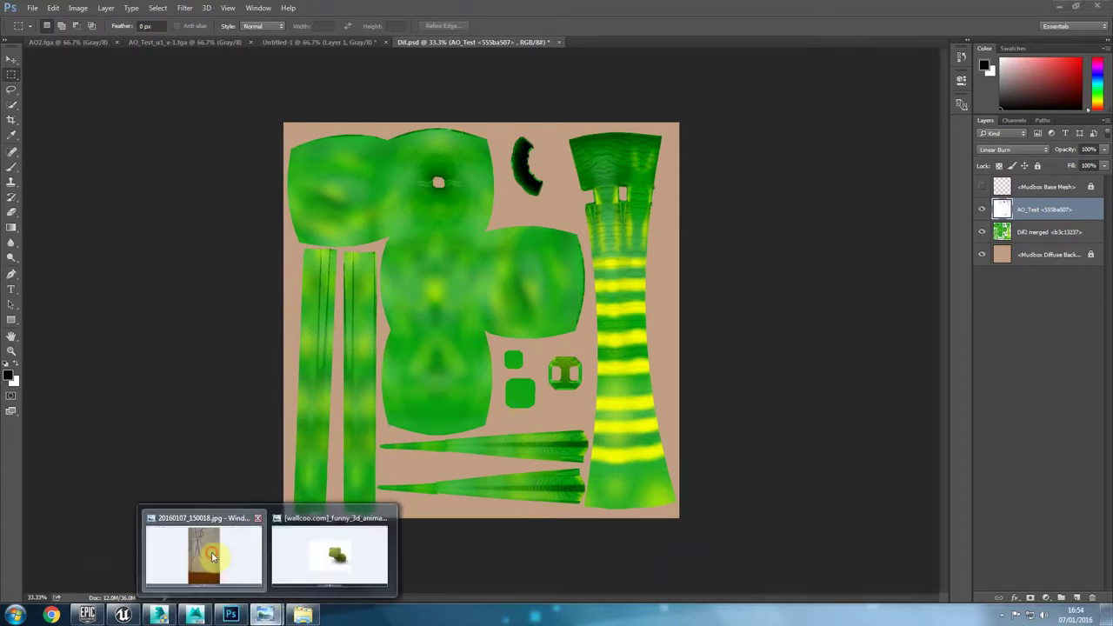
left_click(259, 554)
key("Right")
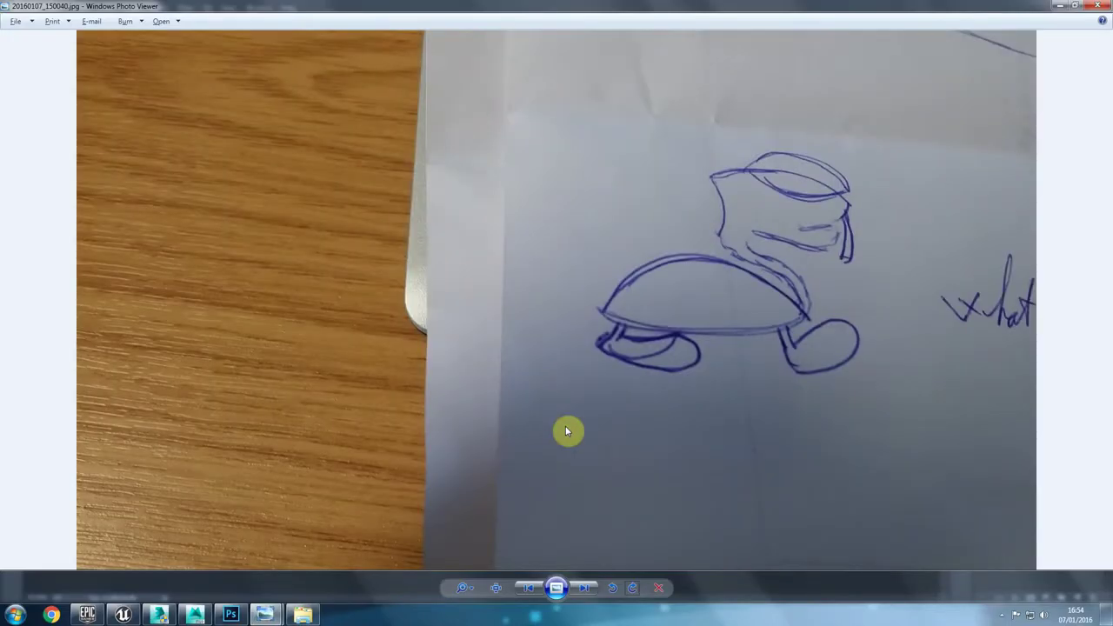
mouse_move(265, 615)
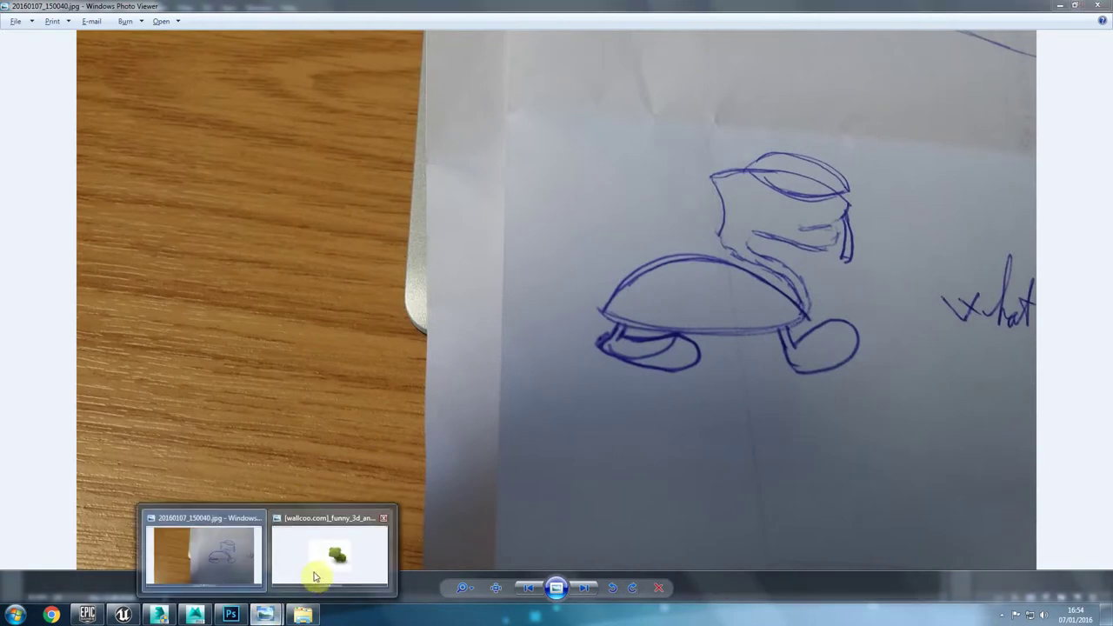
left_click(312, 572)
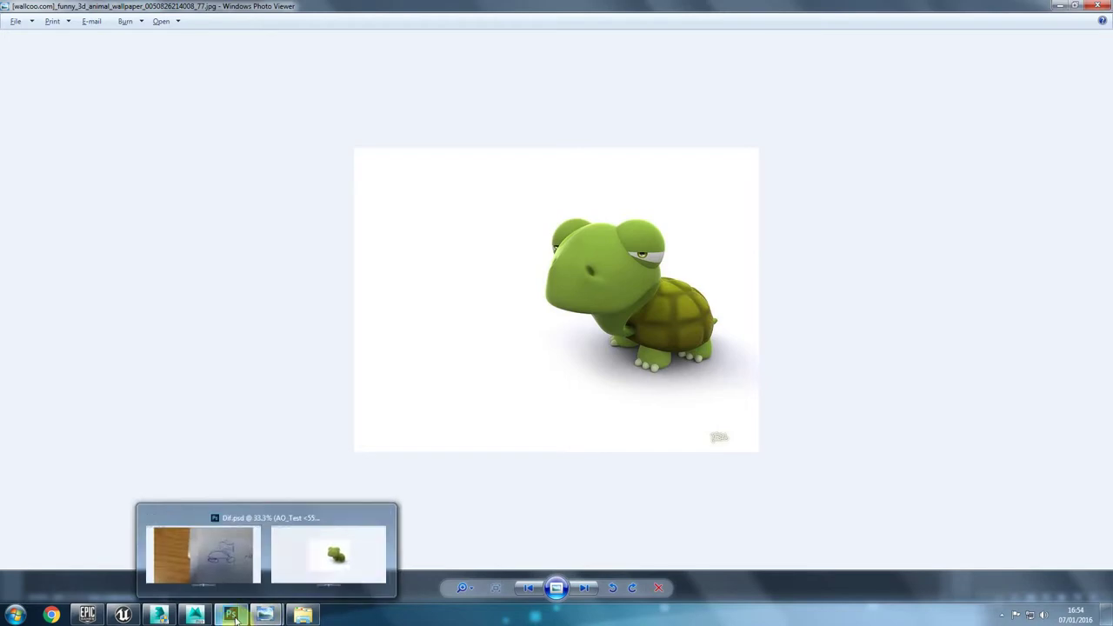
Step: Switch to 3ds Max and move the whole turtle character, including its separate eye, up and away from the grid
left_click(170, 619)
left_click(603, 234)
scroll(605, 242, "down", 5)
middle_click_drag(615, 307, 553, 318, "alt")
left_click_drag(701, 139, 420, 430)
middle_click_drag(584, 275, 497, 349)
left_click_drag(490, 290, 788, 166)
left_click(265, 615)
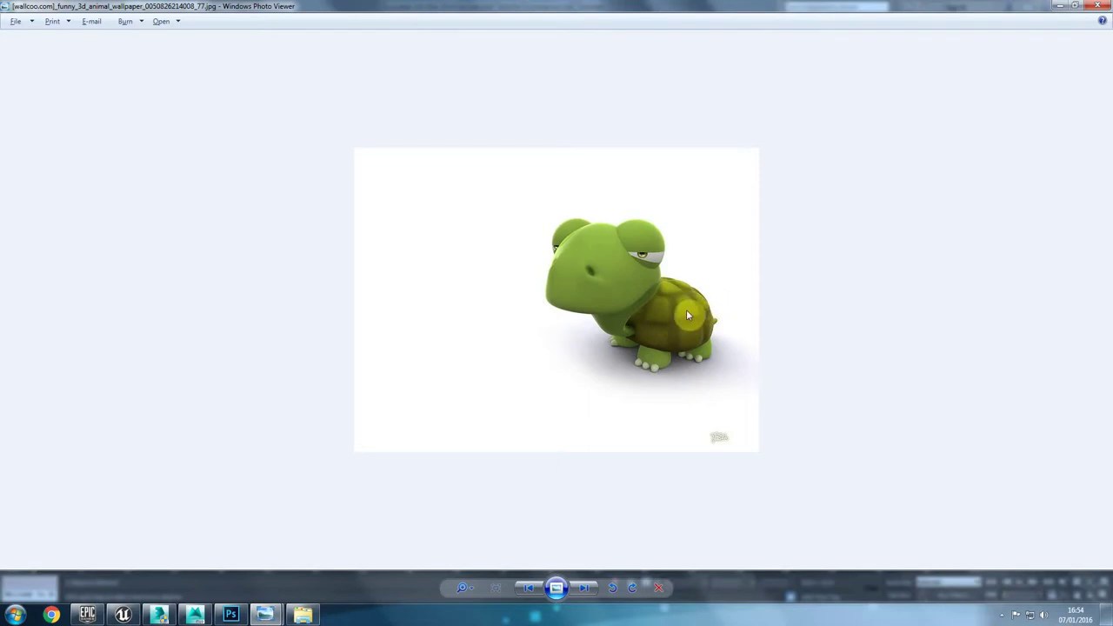
key("alt+Tab")
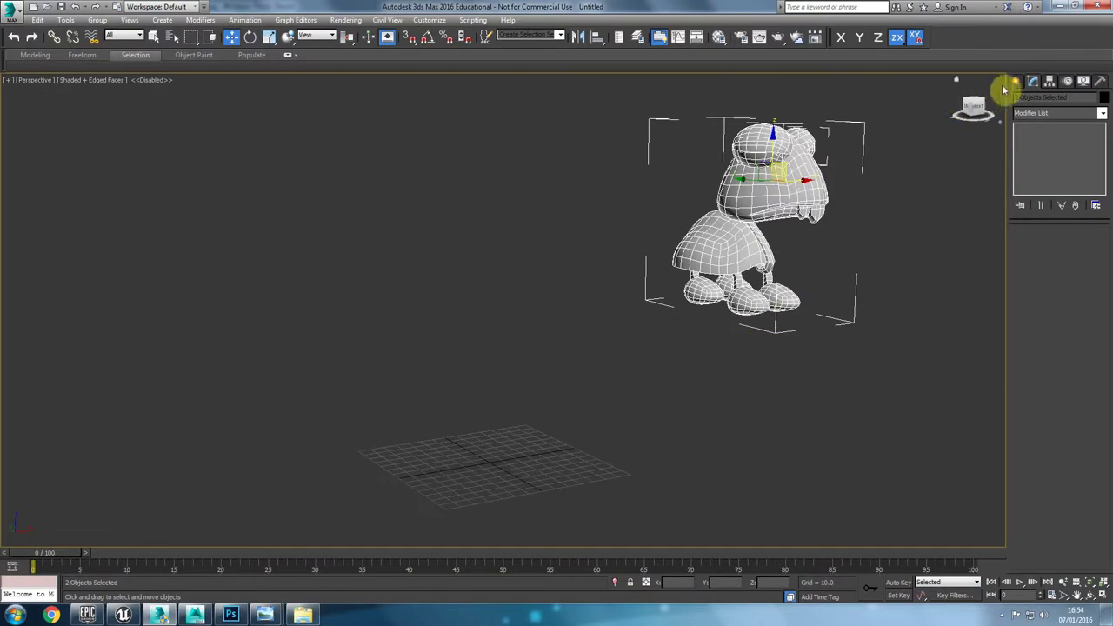
left_click(1016, 80)
left_click(1038, 167)
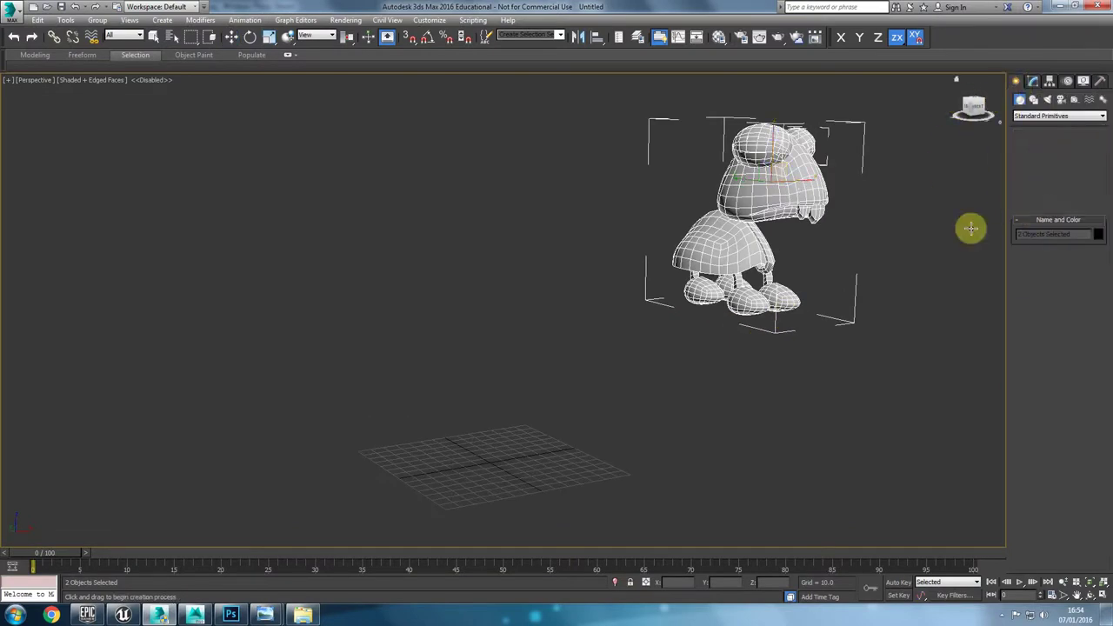
left_click_drag(490, 460, 500, 494)
middle_click_drag(500, 493, 521, 504, "alt")
key("w")
scroll(502, 405, "up", 4)
middle_click_drag(507, 440, 496, 392)
scroll(502, 406, "down", 4)
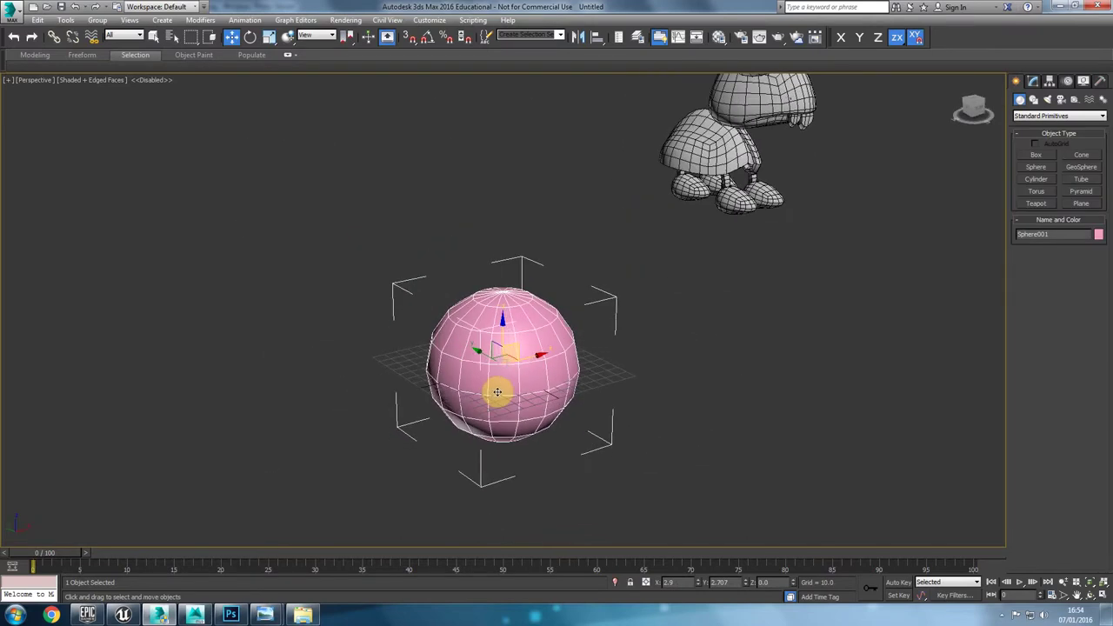
scroll(498, 392, "up", 2)
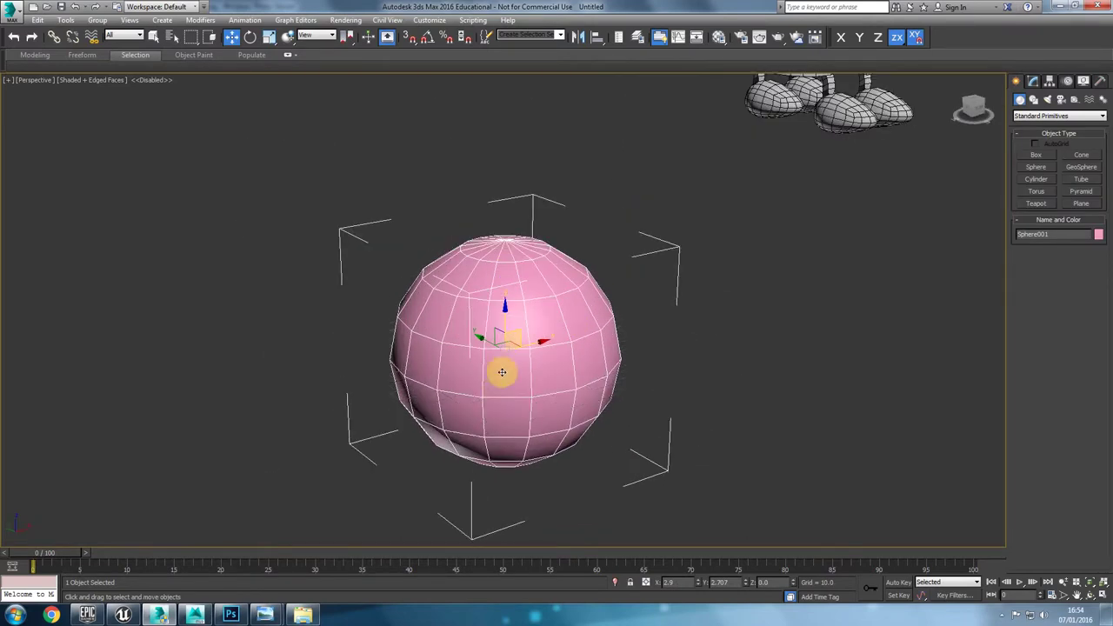
middle_click_drag(504, 345, 448, 344, "alt")
key("Delete")
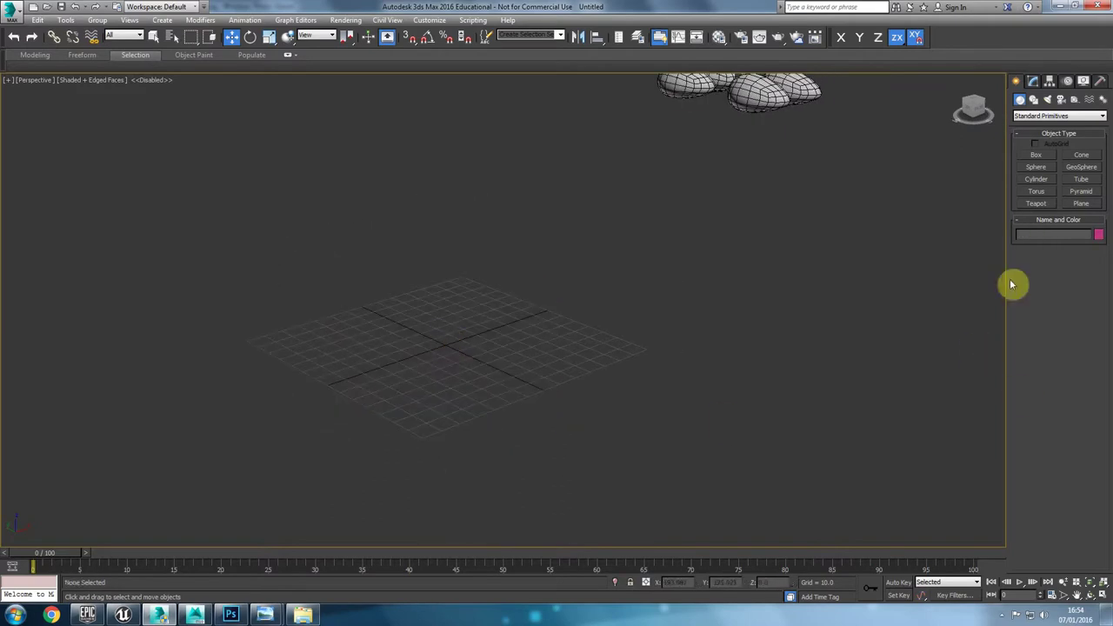
Step: Create a cube about 100 units per side at the grid's centre, with 8 length, width and height segments
left_click(1037, 155)
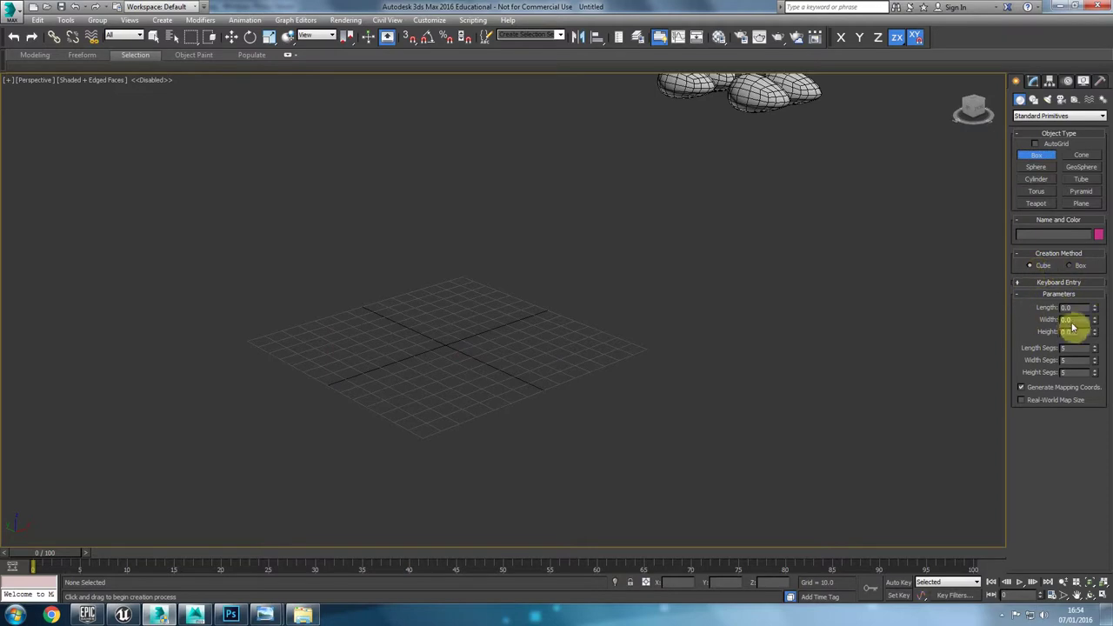
mouse_move(415, 338)
middle_mouse_down("alt")
mouse_move(341, 353)
mouse_move(442, 306)
mouse_move(432, 336)
middle_mouse_up("alt")
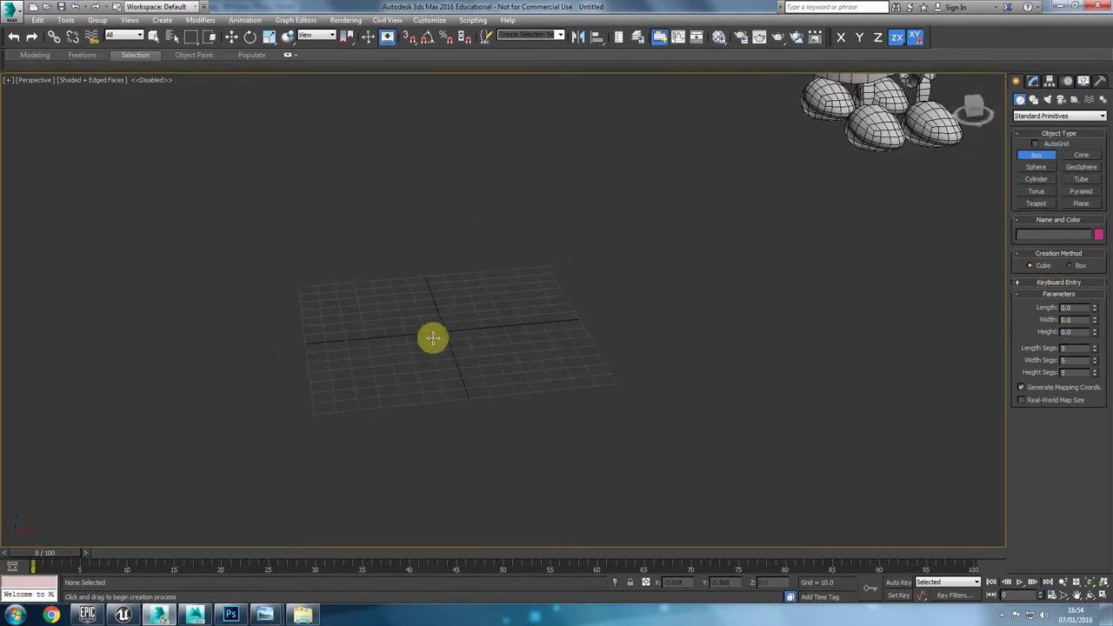
left_click_drag(444, 328, 459, 379)
left_click(1074, 349)
type("8")
key("Tab")
type("8")
key("Tab")
type("8")
key("Return")
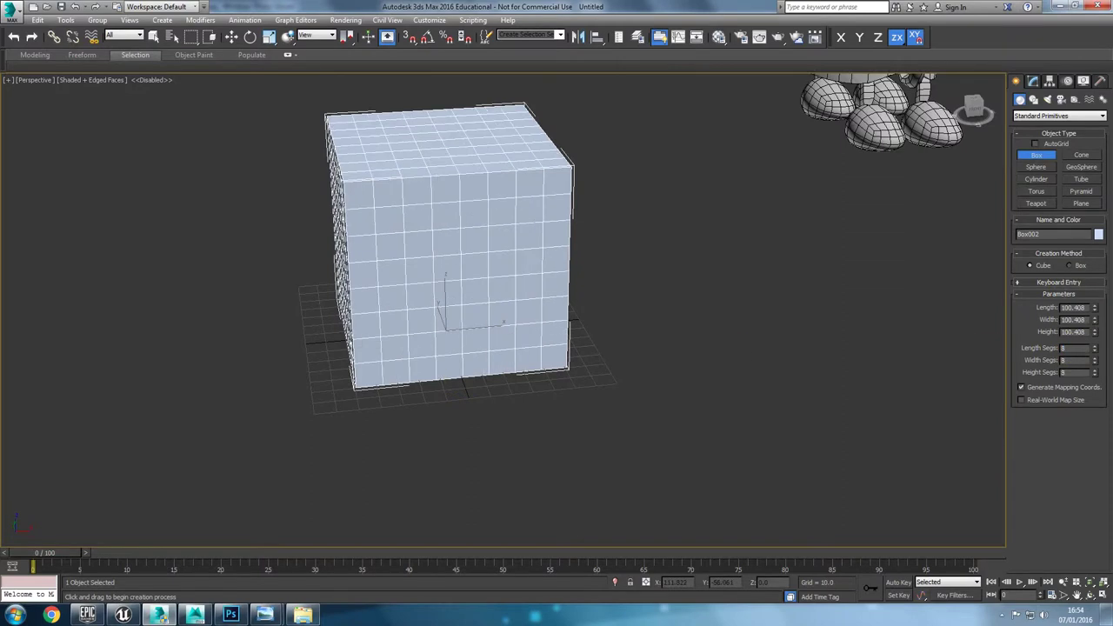
middle_click_drag(205, 267, 342, 262, "alt")
key("w")
middle_click_drag(567, 281, 448, 269, "alt")
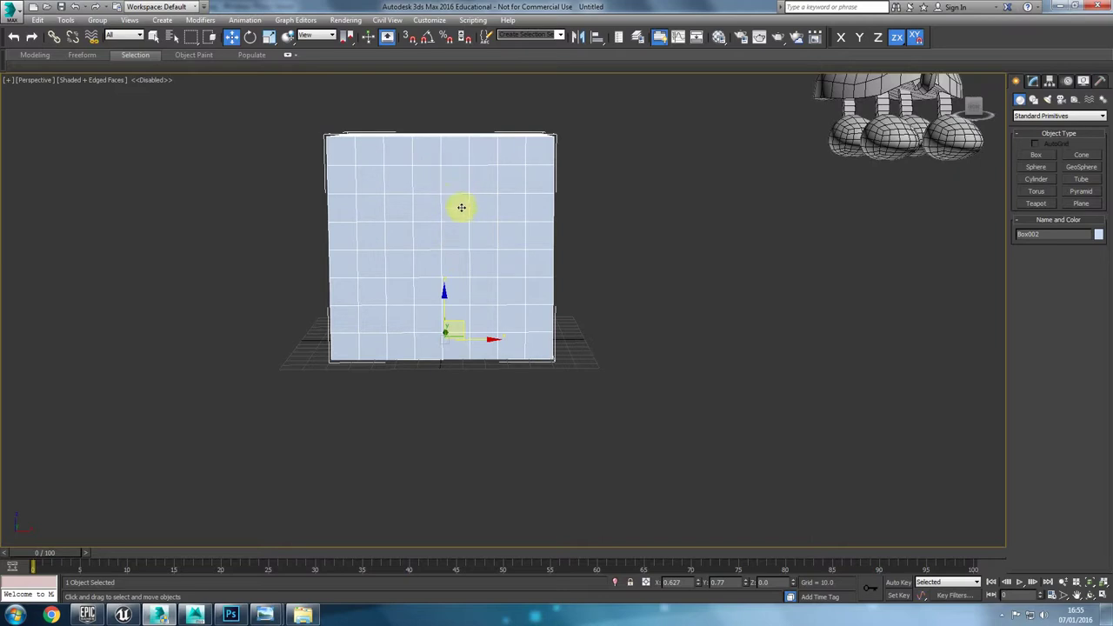
Step: Examine the edge flow of the finished turtle's shell from the side, with the model selected and deselected
middle_click_drag(527, 228, 448, 342)
left_click(890, 160)
left_click(830, 169)
key("z")
middle_click_drag(667, 255, 800, 249, "alt")
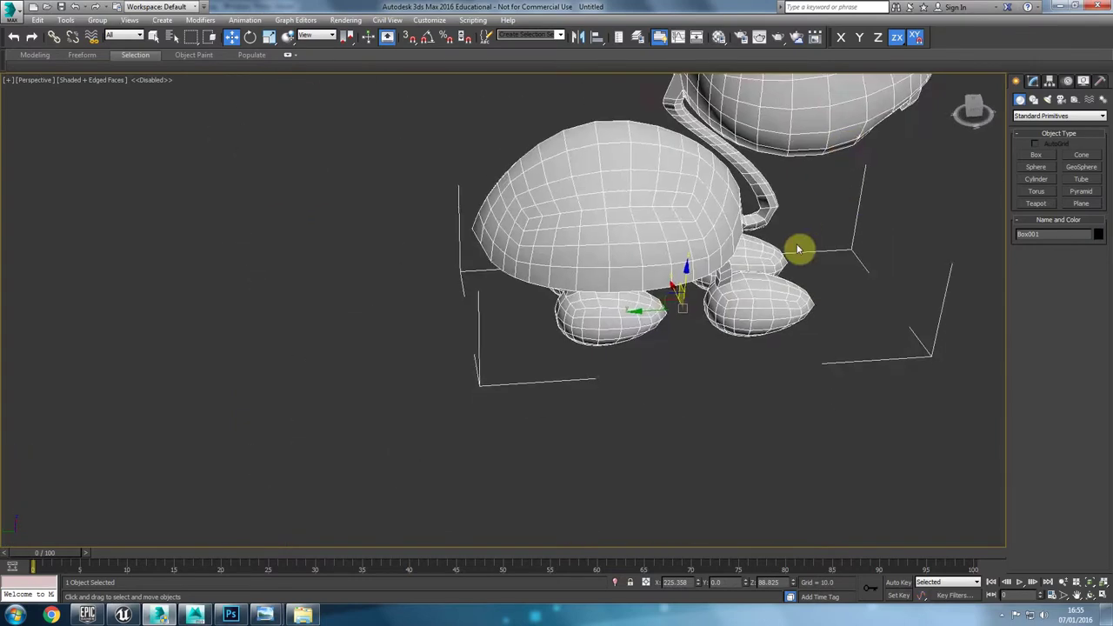
left_click(916, 246)
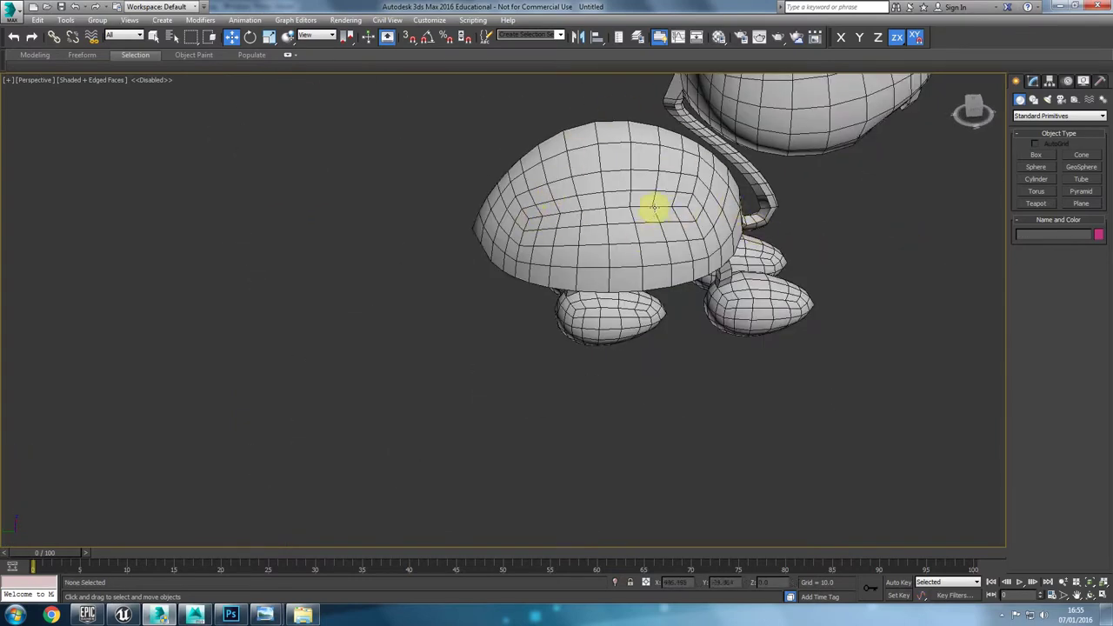
middle_click_drag(661, 247, 617, 279, "alt")
left_click(594, 299)
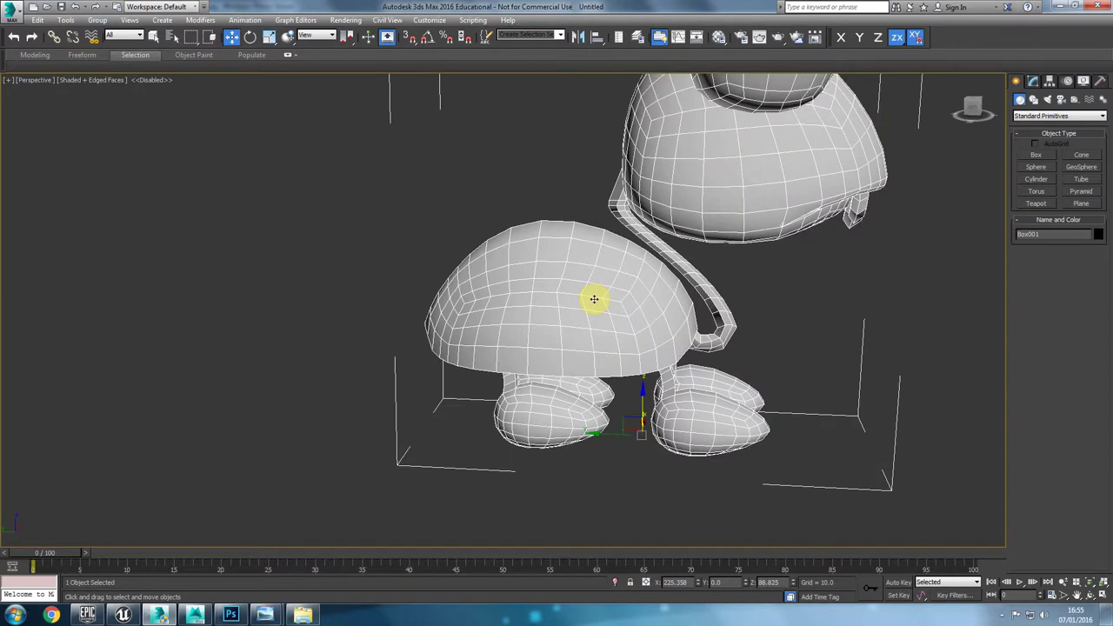
Step: Select the segmented cube at the grid's centre and add an Unwrap UVW modifier to it
middle_click_drag(619, 288, 607, 381, "alt")
left_click(593, 379)
left_click(1034, 82)
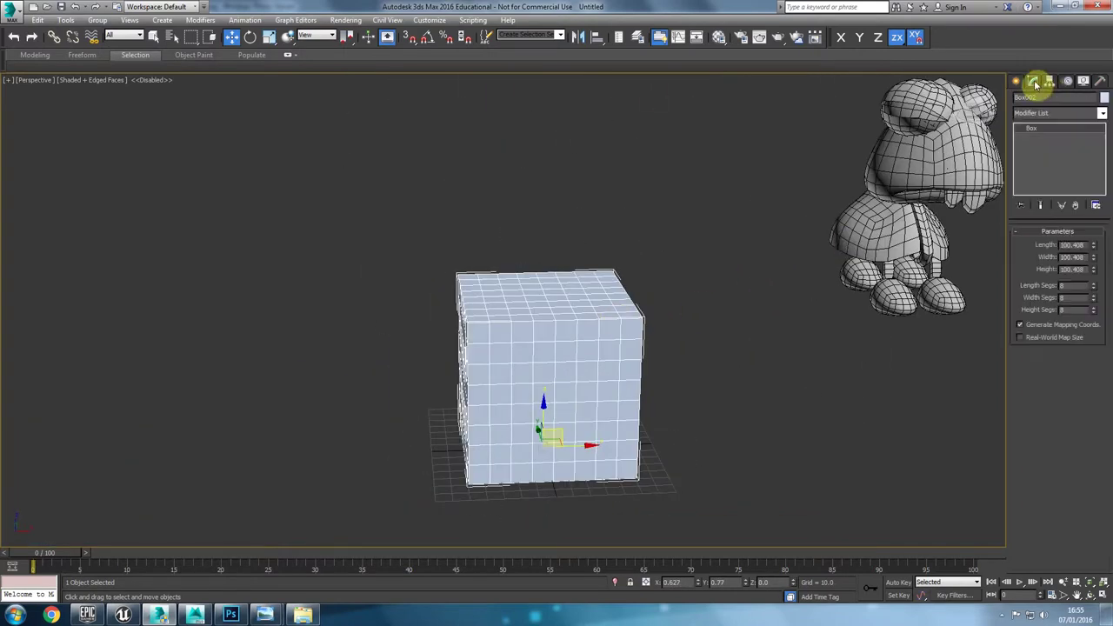
left_click(1061, 113)
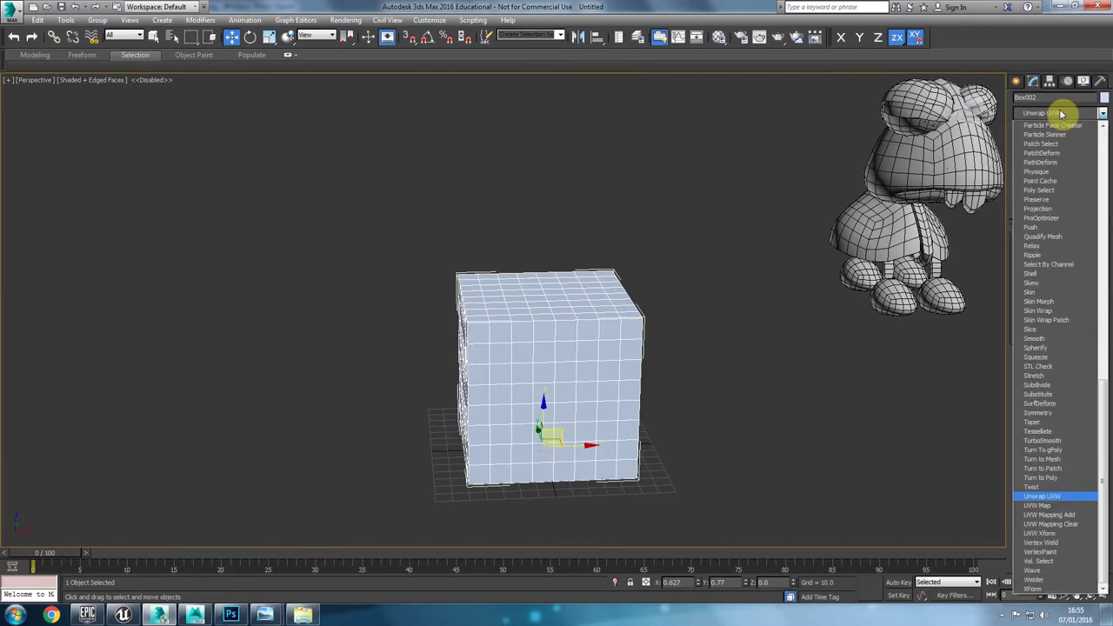
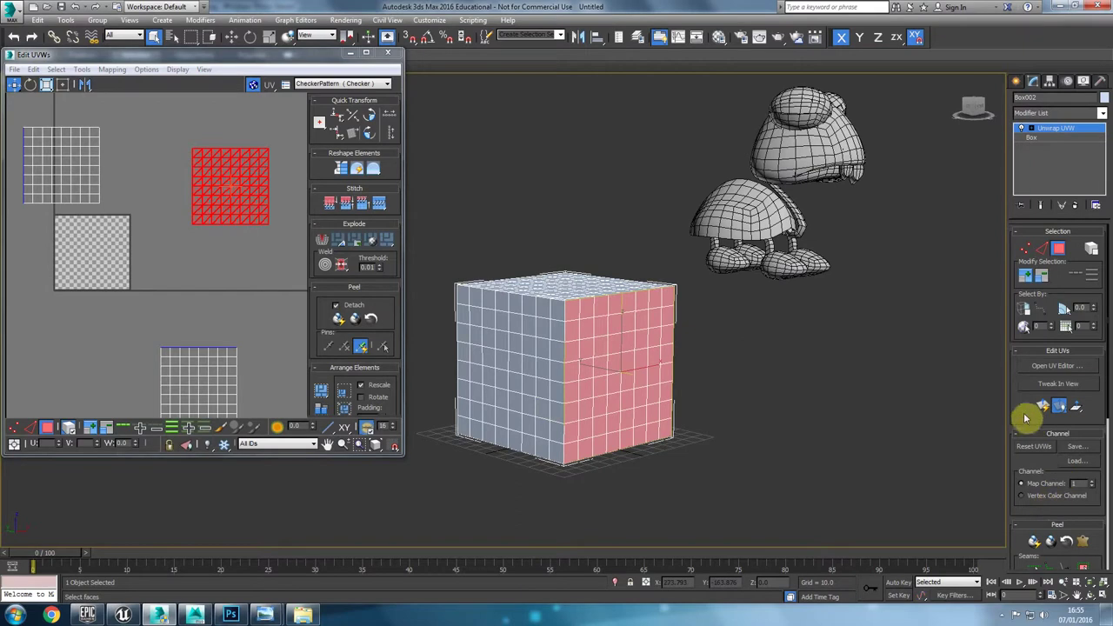
Step: Planar-map the cube's selected side face aligned to the Y axis and move its UV shell clear of the checker tile
scroll(1035, 444, "down", 3)
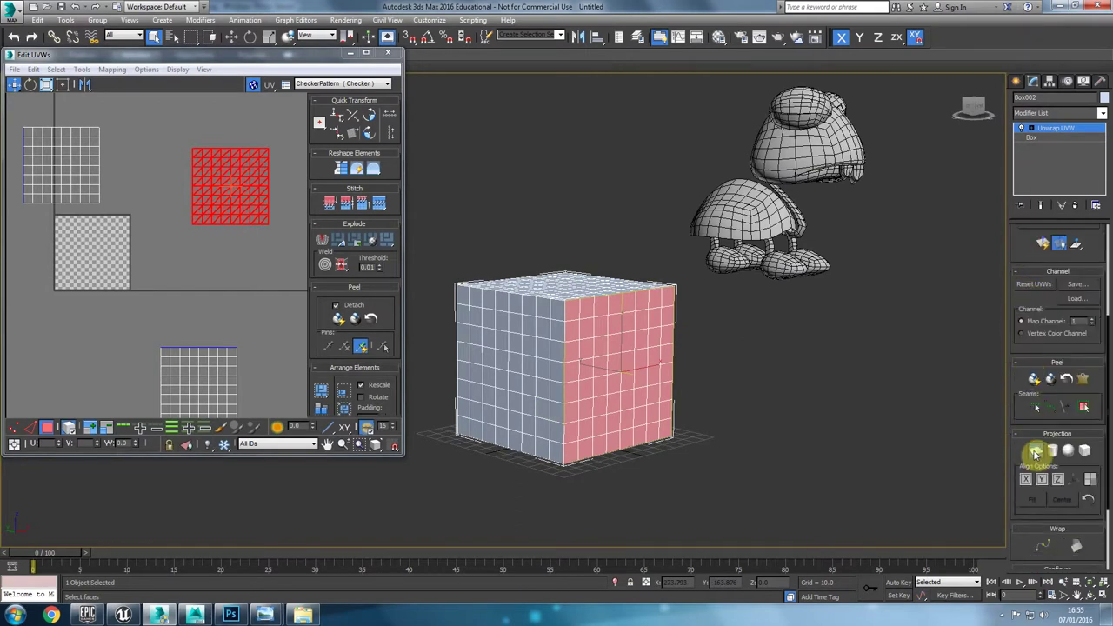
left_click(1036, 451)
left_click(1027, 479)
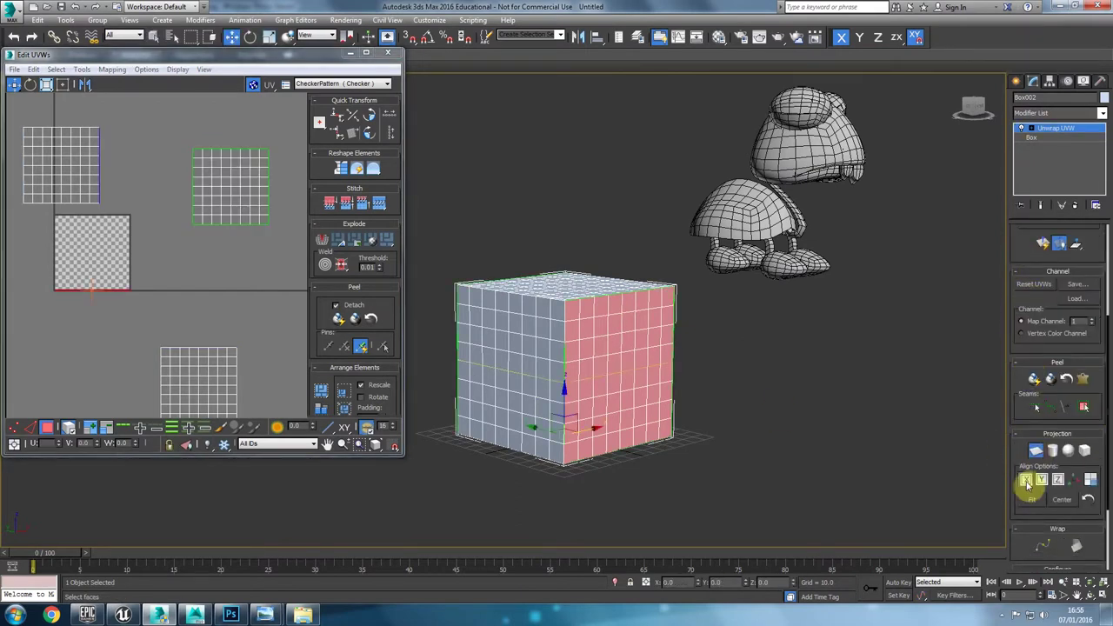
left_click(1047, 482)
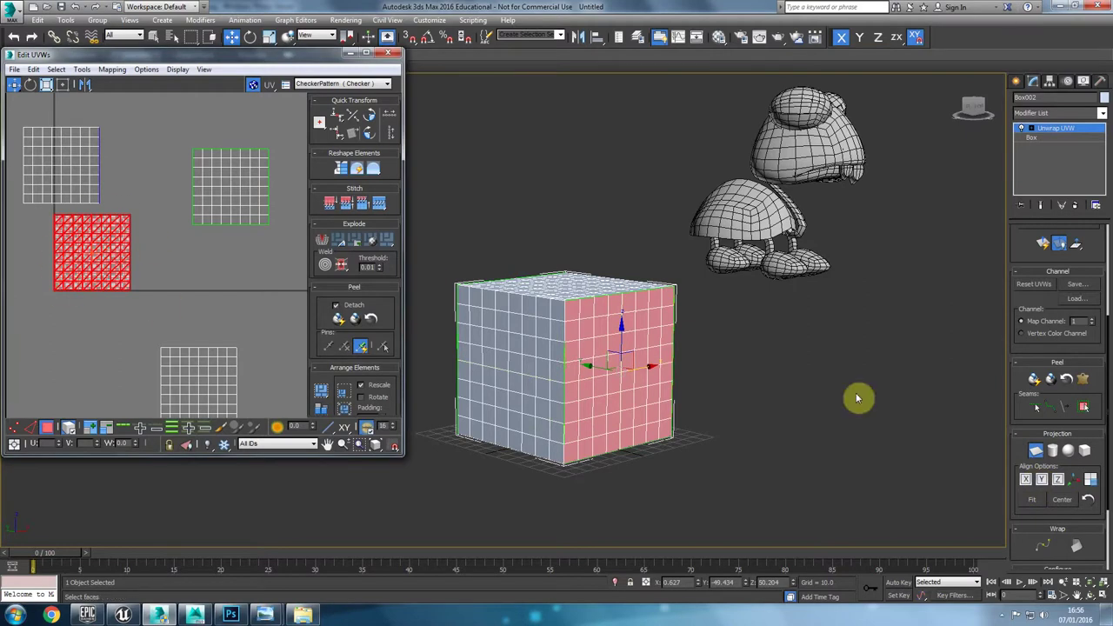
left_click(1035, 451)
left_click_drag(260, 308, 277, 150)
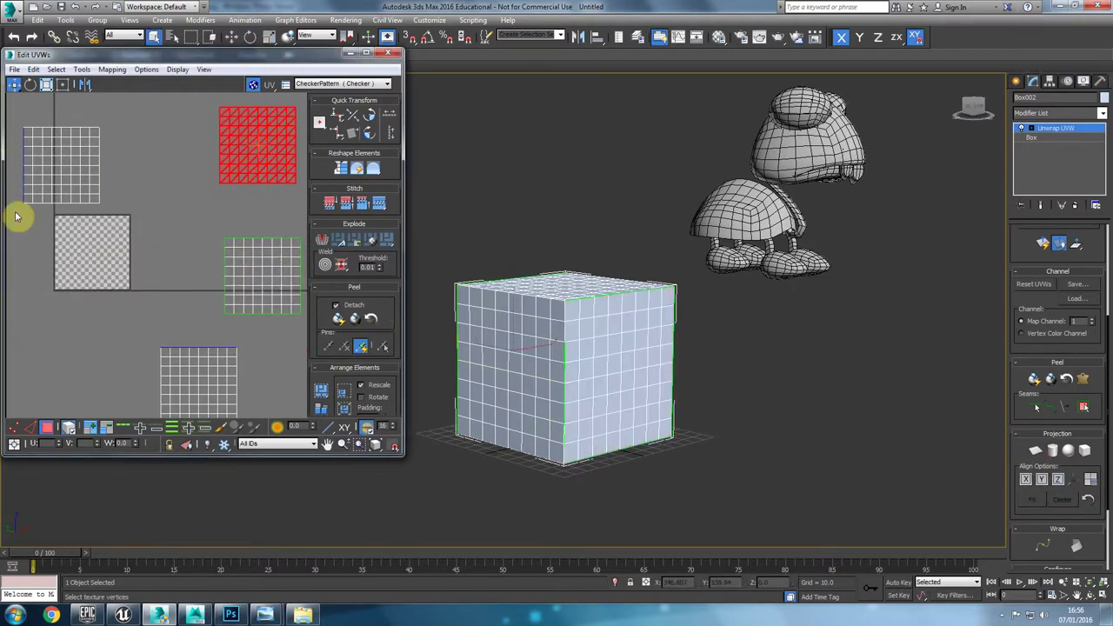
Step: Planar-map the side face belonging to the upper-left UV shell and move the new shell below and left of the checker tile
left_click(55, 164)
middle_click_drag(713, 316, 791, 397, "alt")
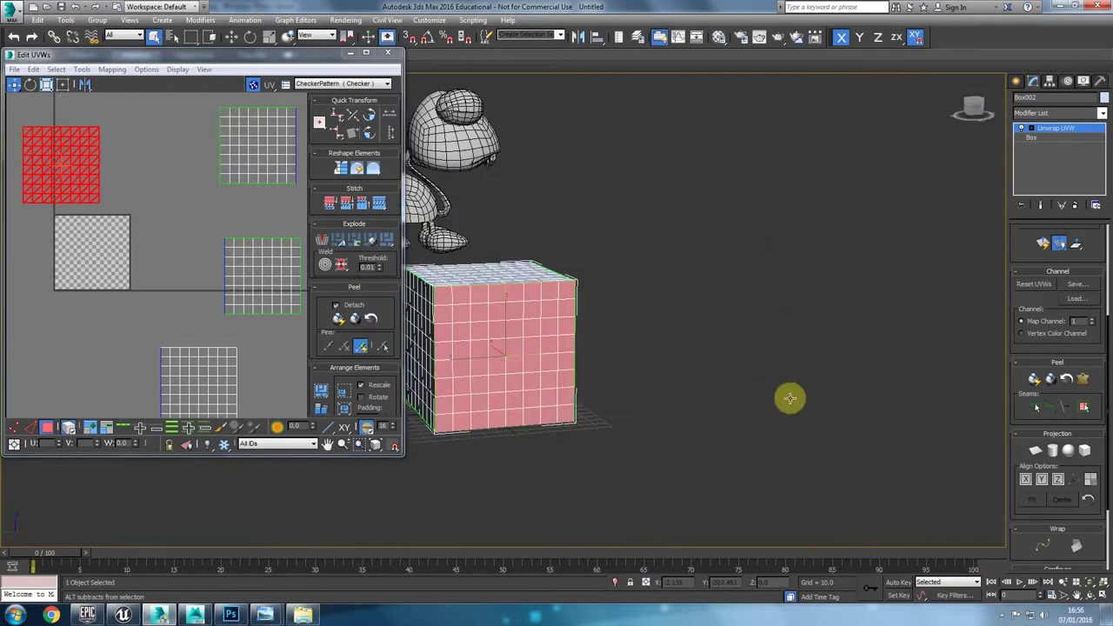
left_click(1035, 451)
left_click(1077, 484)
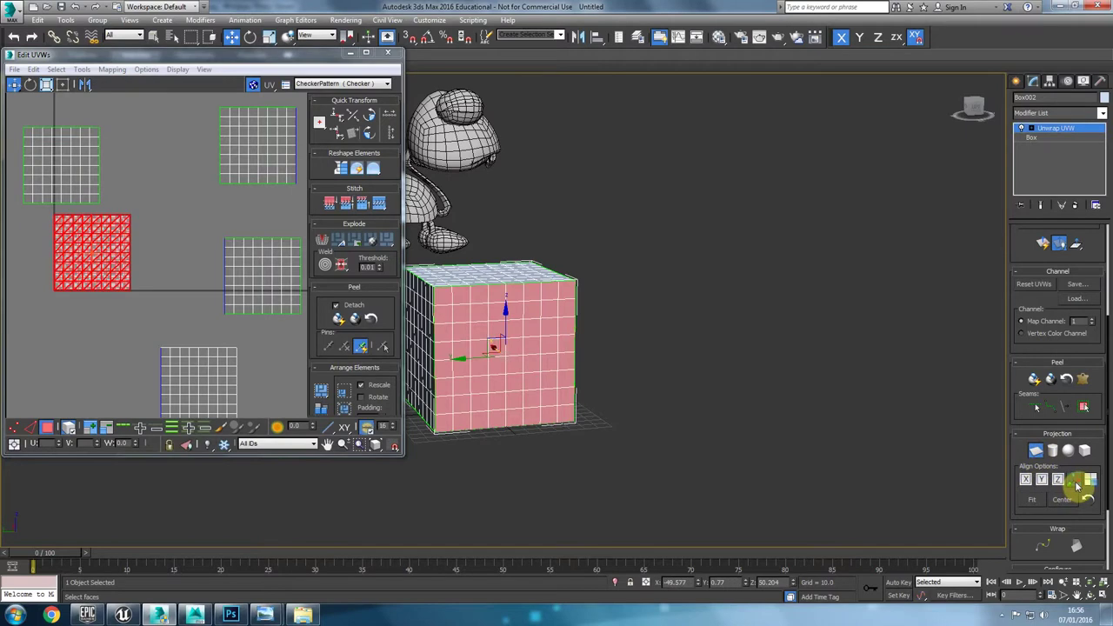
left_click(1036, 451)
left_click_drag(65, 248, 36, 329)
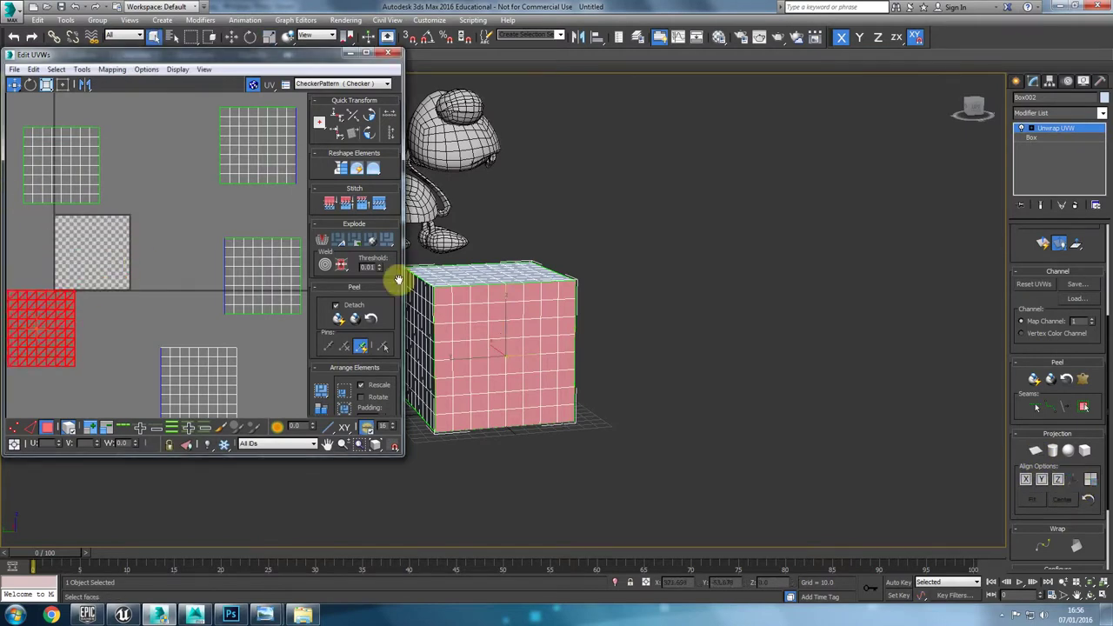
Step: Planar-map the cube's bottom face aligned to the Z axis and move its UV shell to the far left of the others
left_click(472, 282)
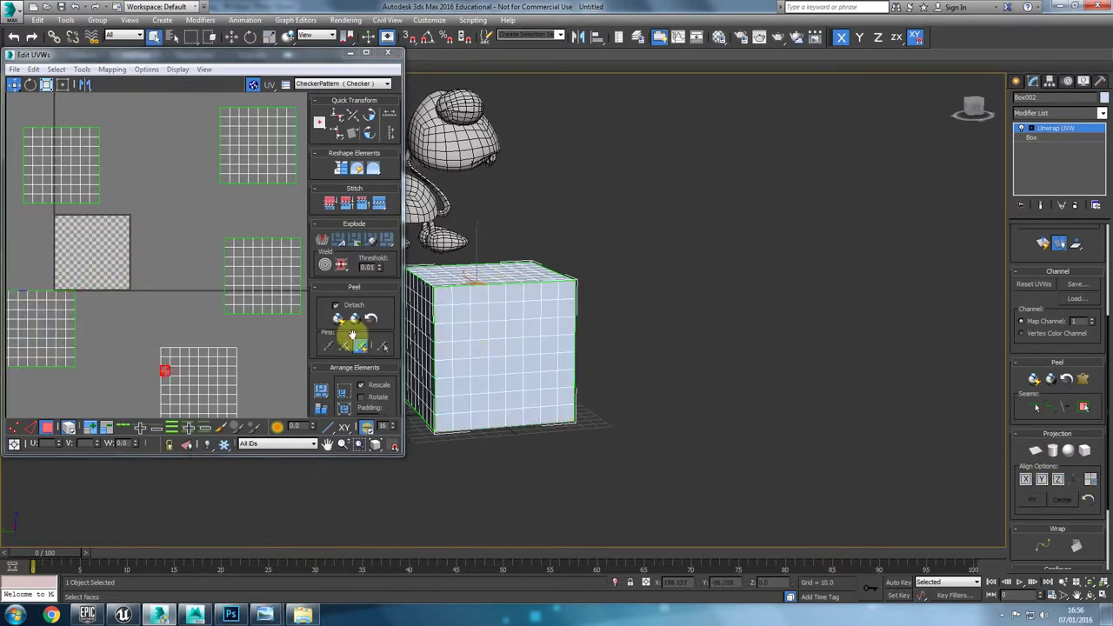
left_click(199, 377)
scroll(522, 298, "up", 3)
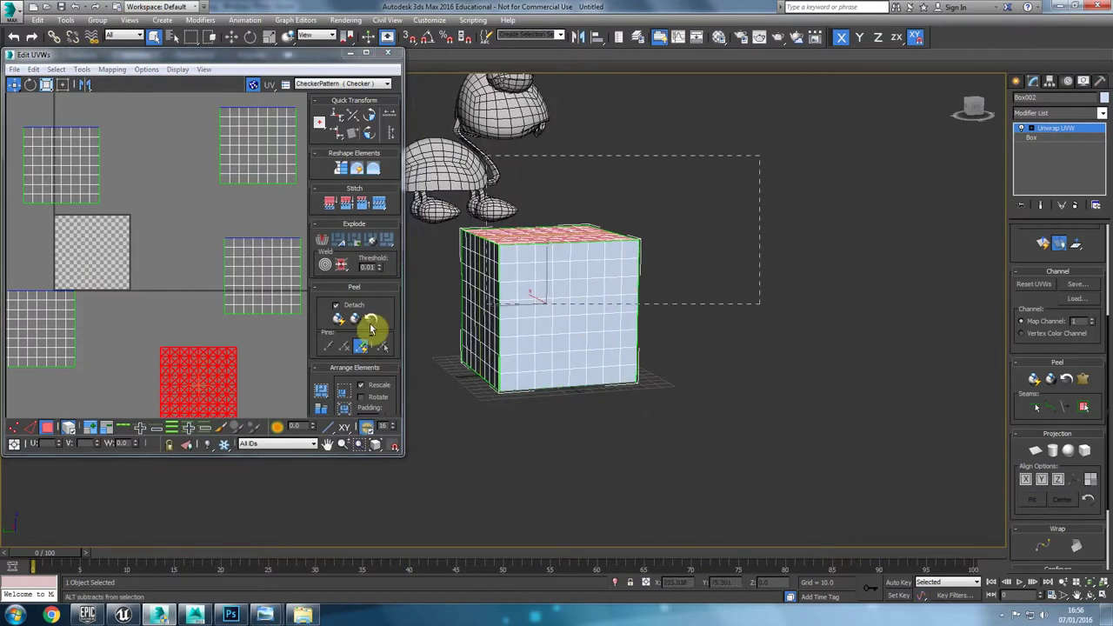
middle_click_drag(487, 348, 1002, 415, "alt")
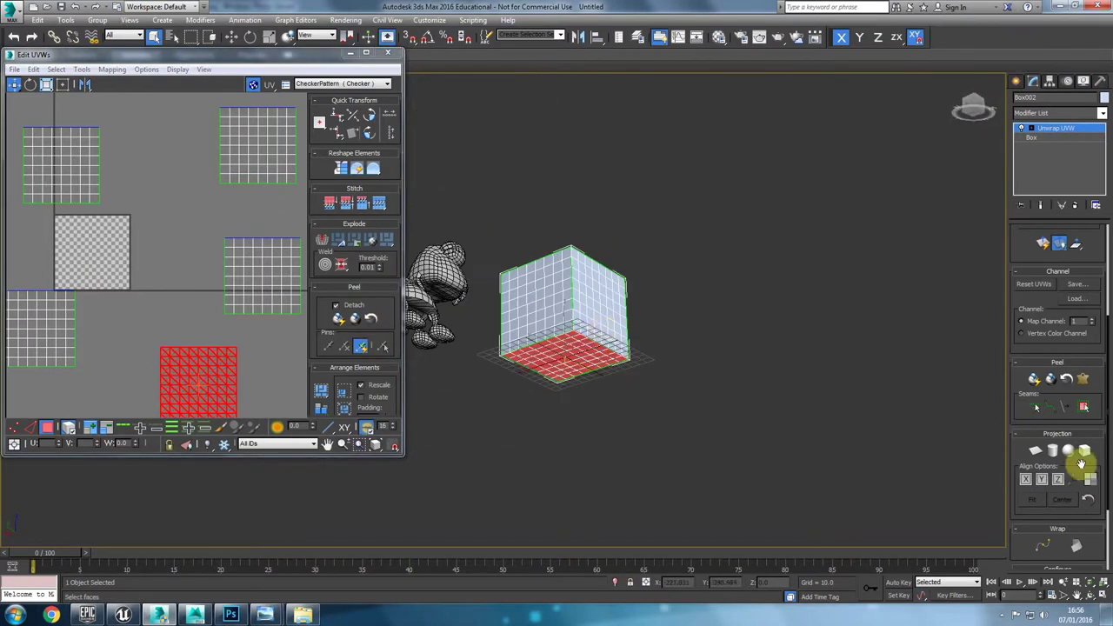
left_click(1036, 452)
left_click(1058, 480)
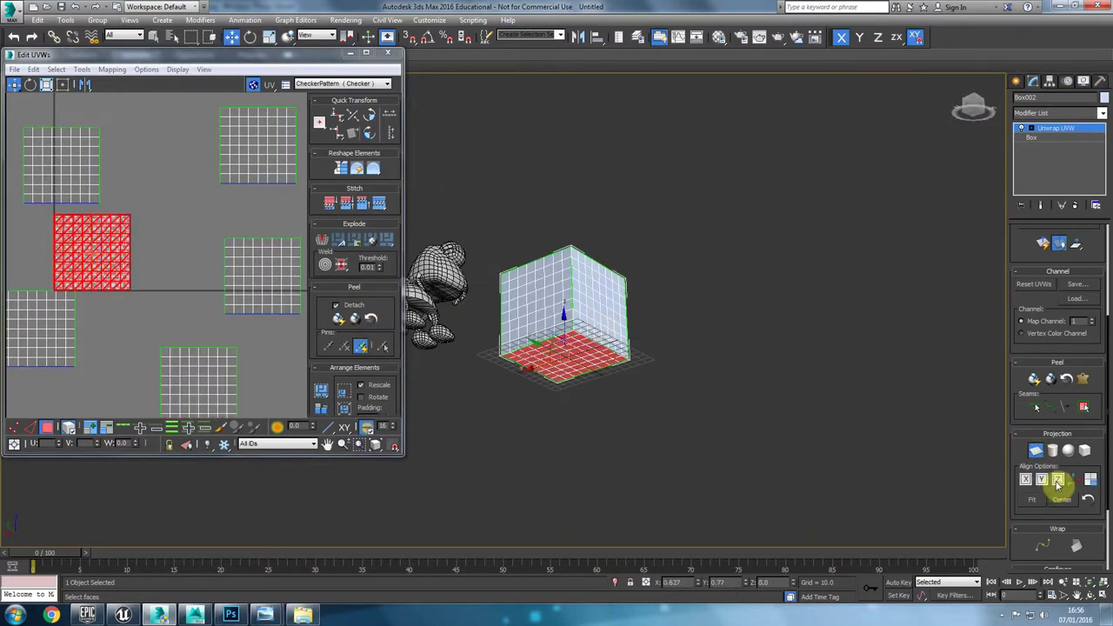
left_click(1040, 455)
left_click_drag(113, 264, 119, 340)
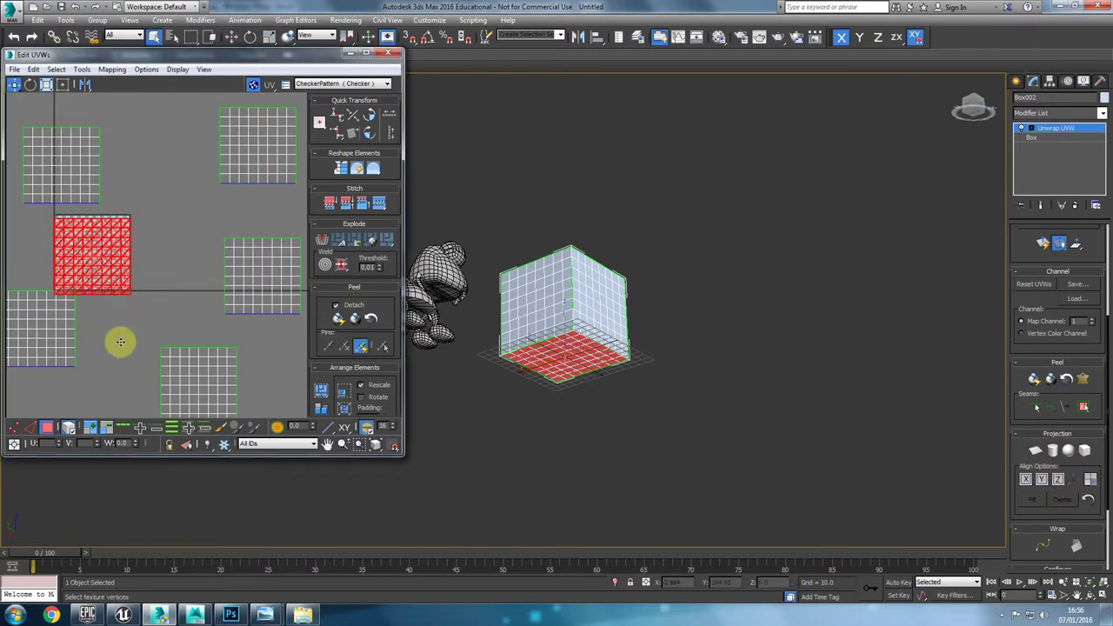
middle_click_drag(139, 335, 195, 317)
scroll(195, 317, "down", 3)
left_click_drag(194, 311, 72, 244)
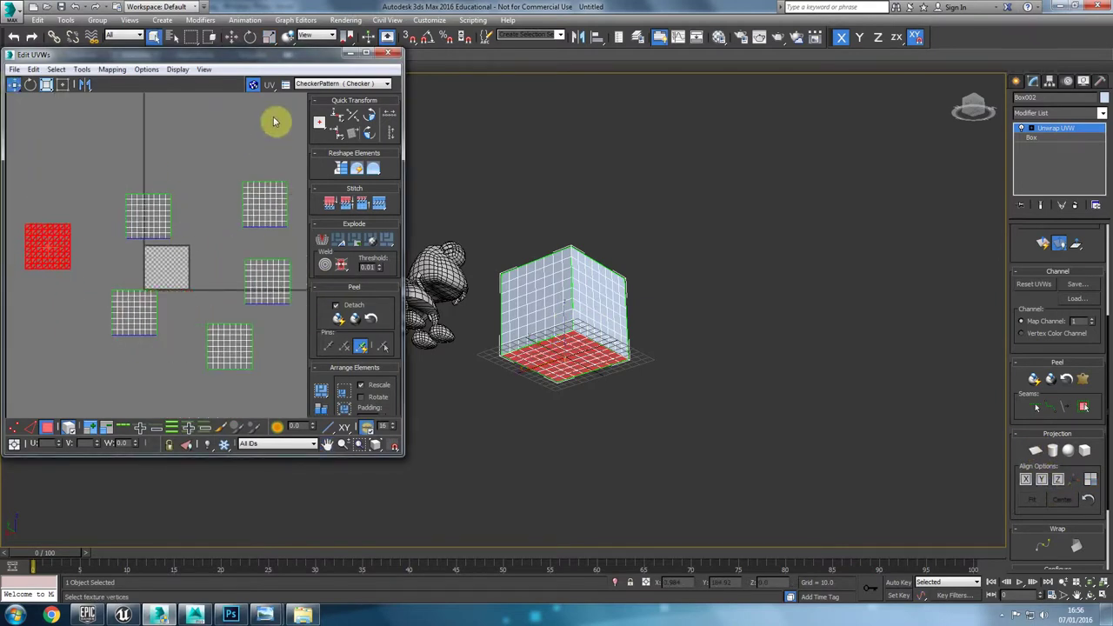
Step: Stitch the matching side shell onto the right border edge of the square UV shell below and left of the checker tile
left_click(177, 263)
left_click(29, 429)
left_click(162, 238)
scroll(161, 239, "up", 2)
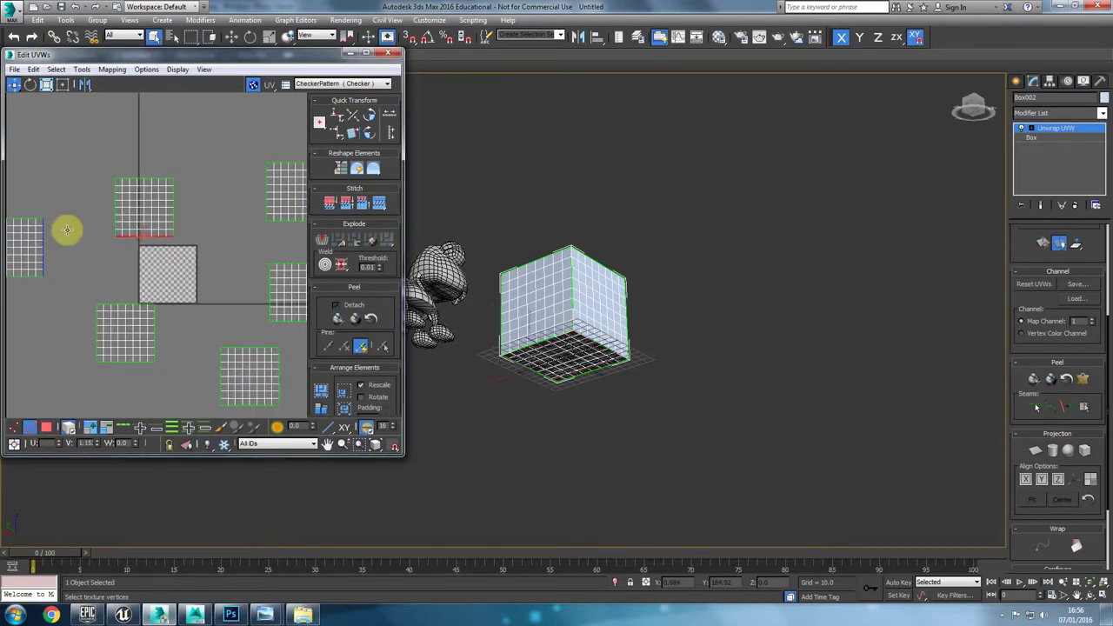
middle_click_drag(73, 252, 86, 242)
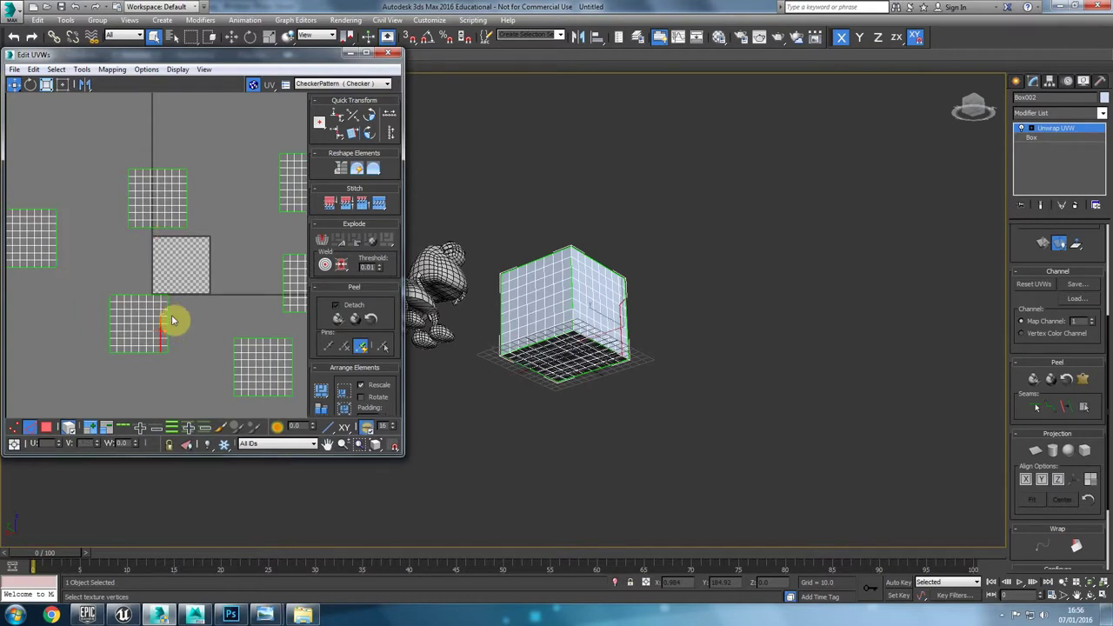
left_click(176, 335)
scroll(179, 332, "up", 2)
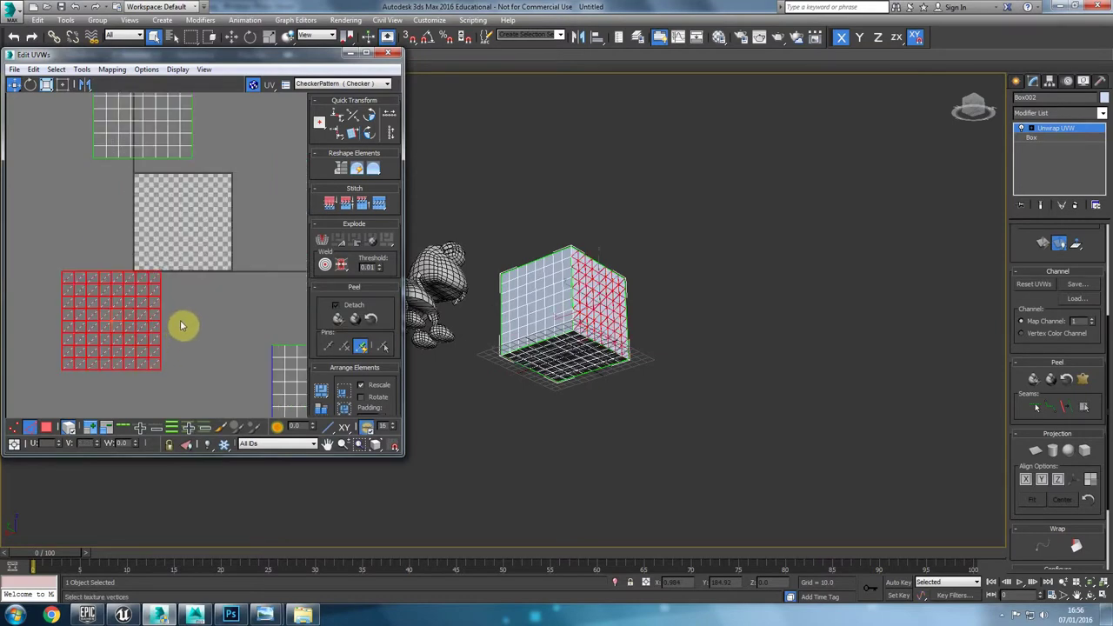
left_click(159, 309)
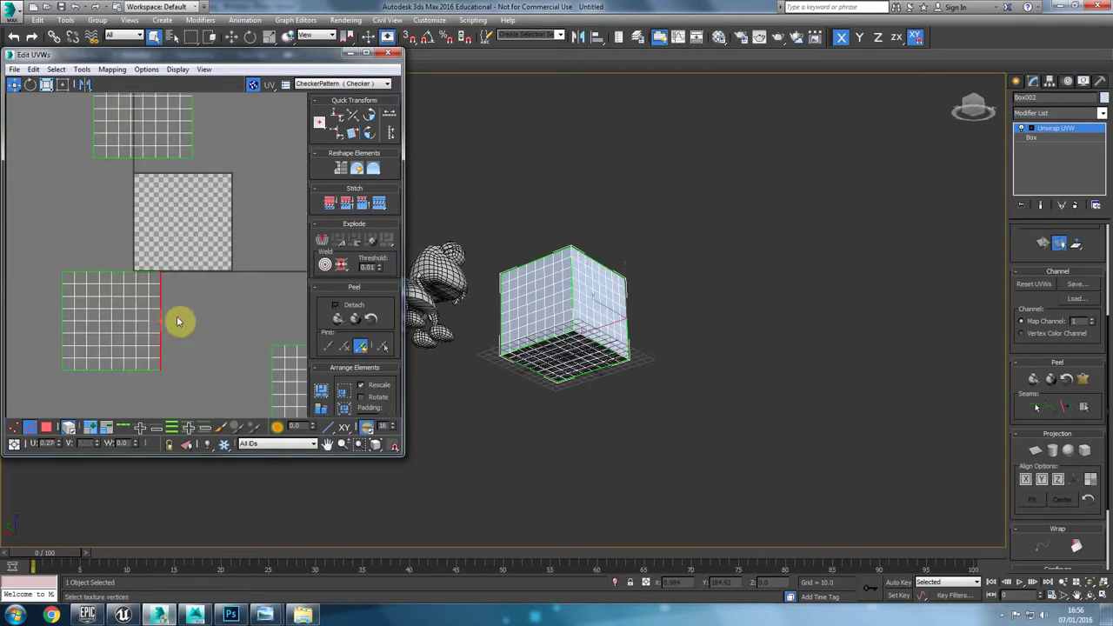
scroll(161, 303, "down", 3)
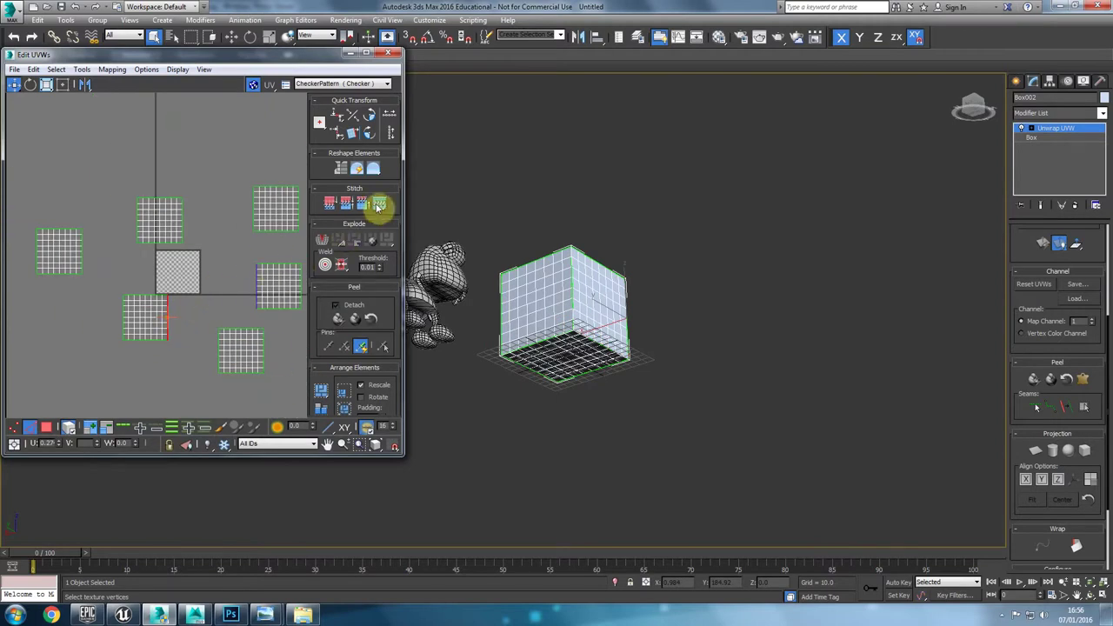
left_click(378, 205)
left_click(177, 290)
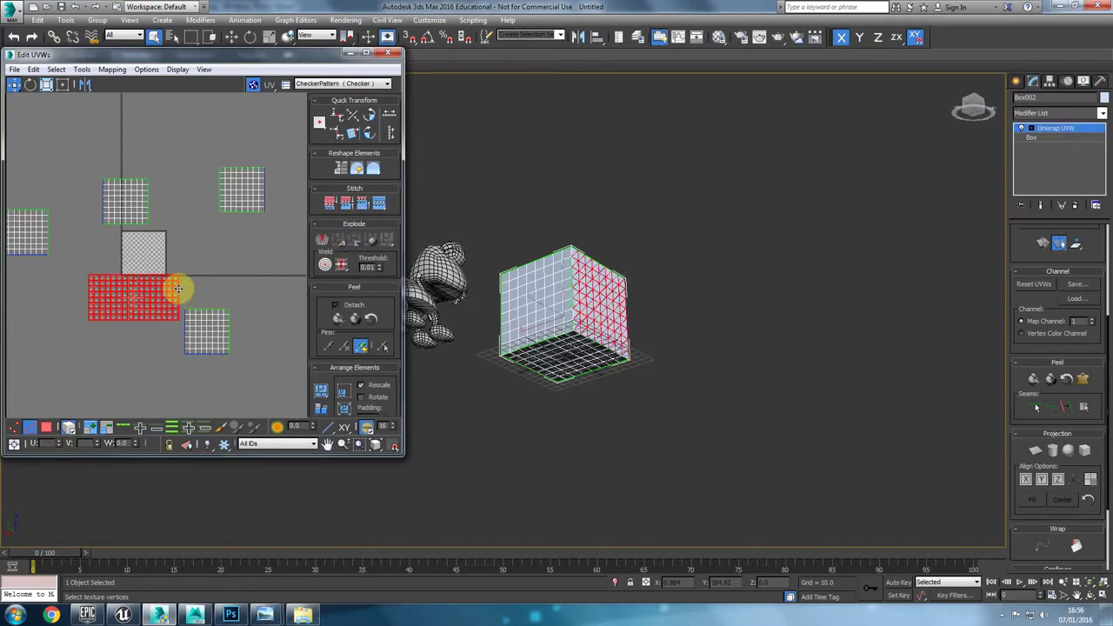
left_click(203, 287)
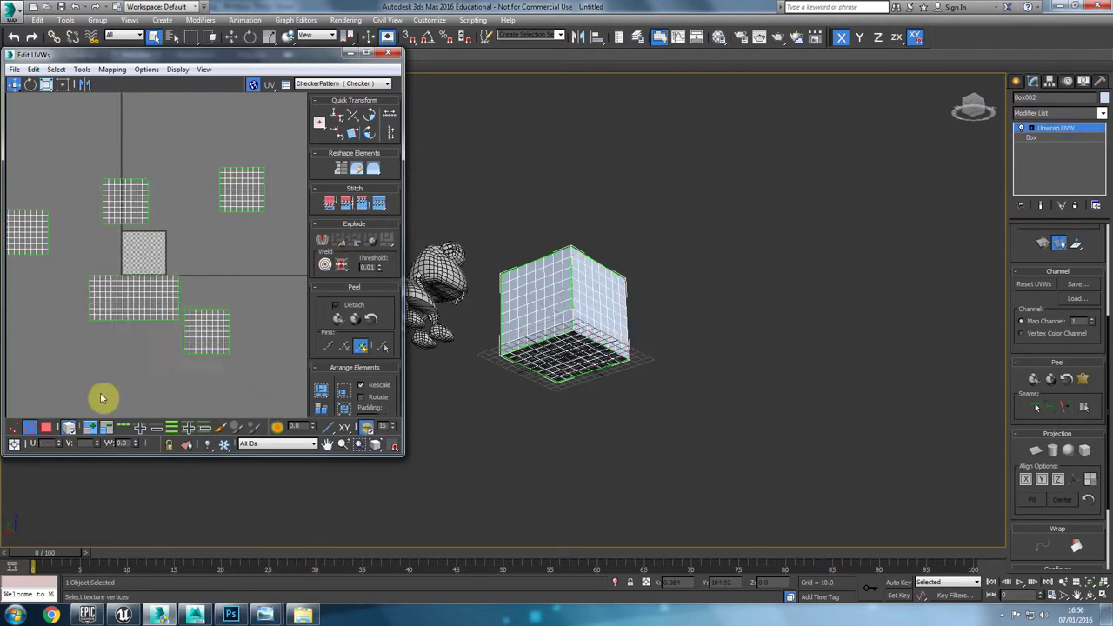
Step: Stitch a third side shell onto the right end of the two-square UV strip
scroll(183, 298, "up", 2)
left_click(173, 286)
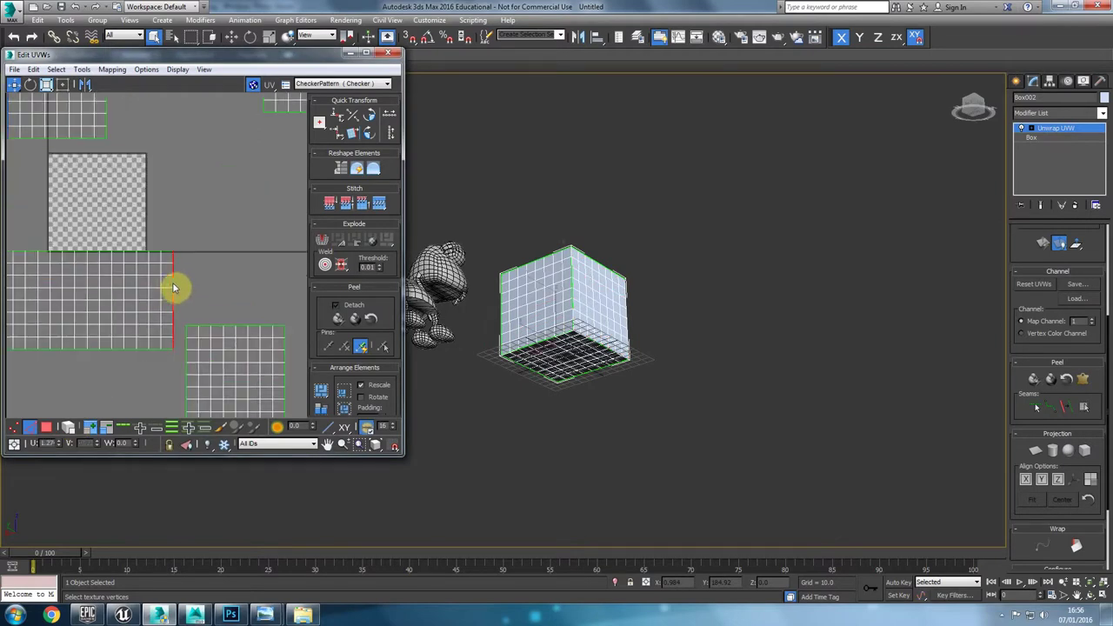
scroll(174, 284, "down", 2)
left_click(379, 203)
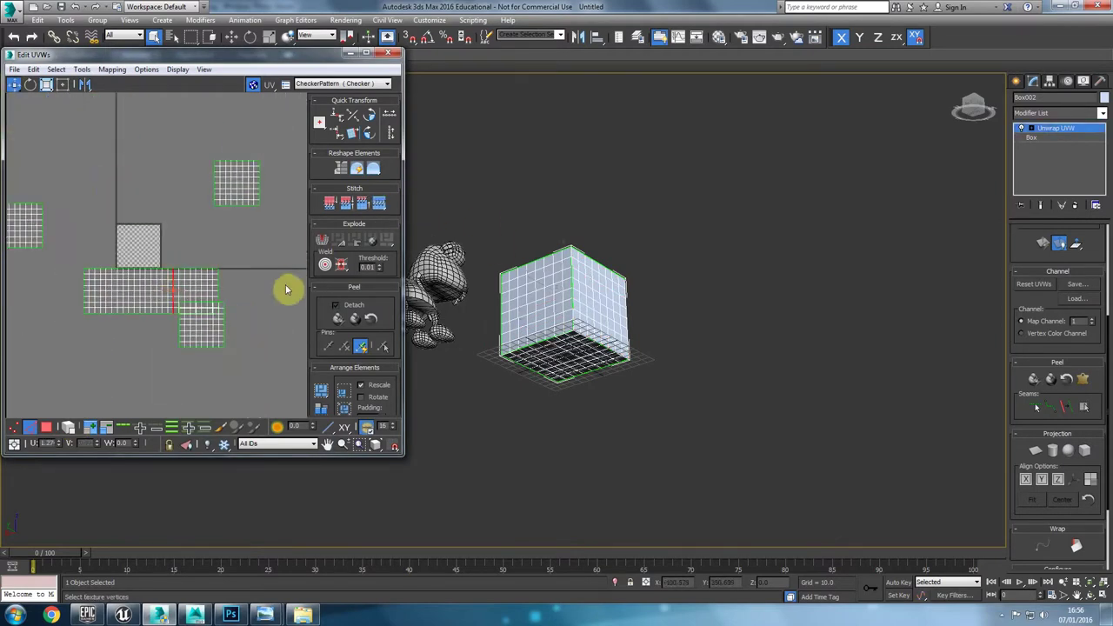
middle_click_drag(236, 289, 188, 280)
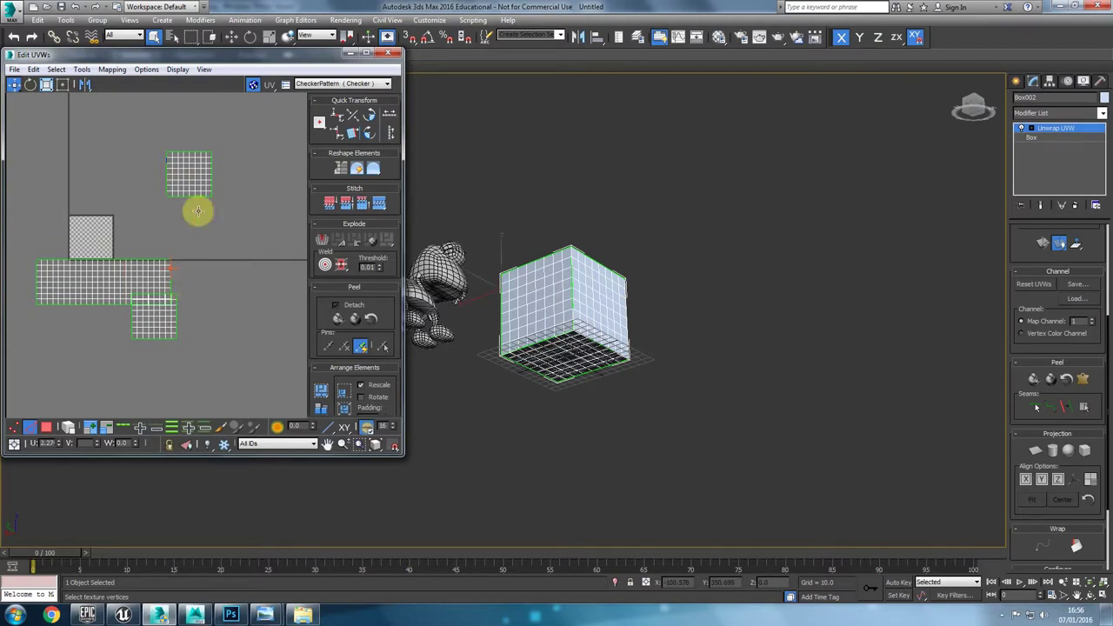
Step: Stitch the fourth side shell onto the right end of the three-square UV strip
scroll(182, 281, "up", 3)
left_click(157, 252)
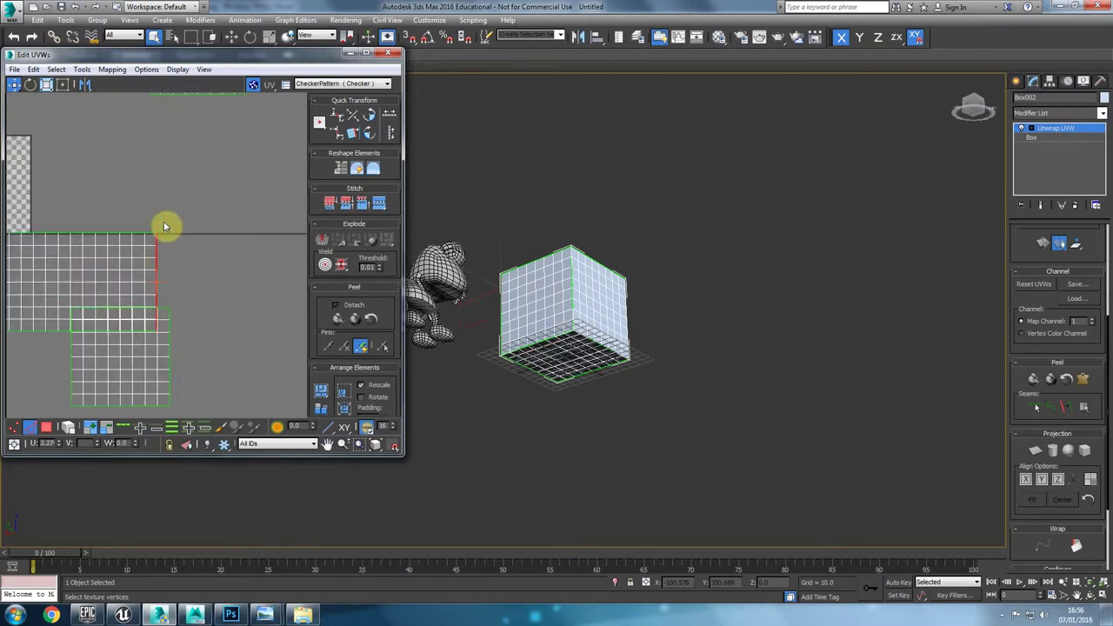
left_click(381, 209)
scroll(162, 267, "down", 3)
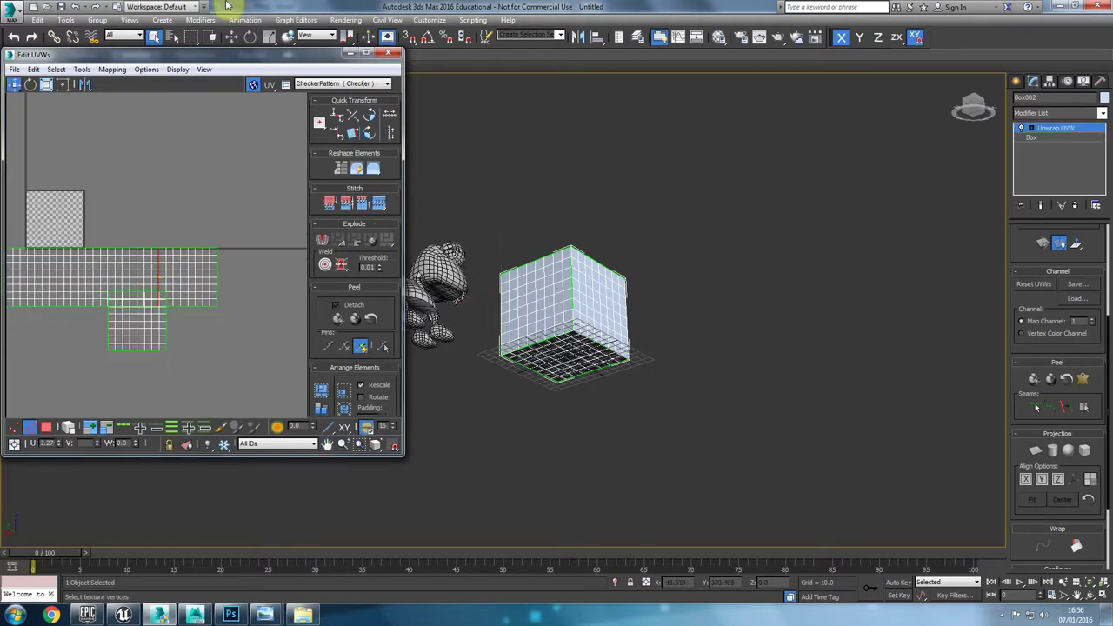
Step: Maximize the Edit UVWs window and move the whole four-square strip up, clear of the lower square shell
double_click(251, 55)
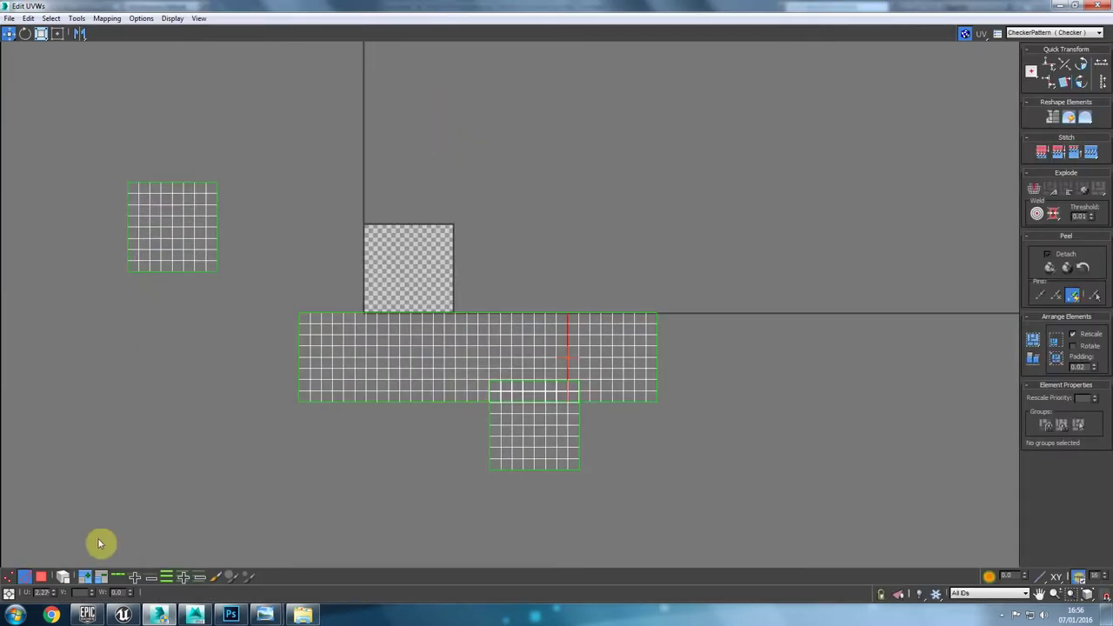
left_click(478, 387)
left_click_drag(448, 341, 463, 197)
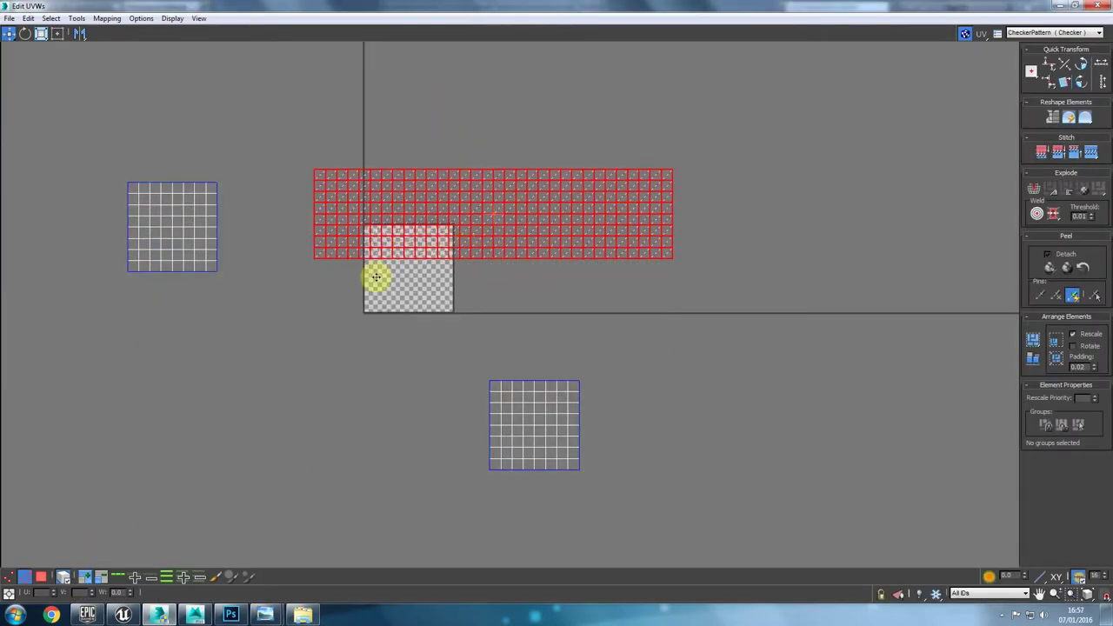
left_click(64, 577)
left_click(591, 232)
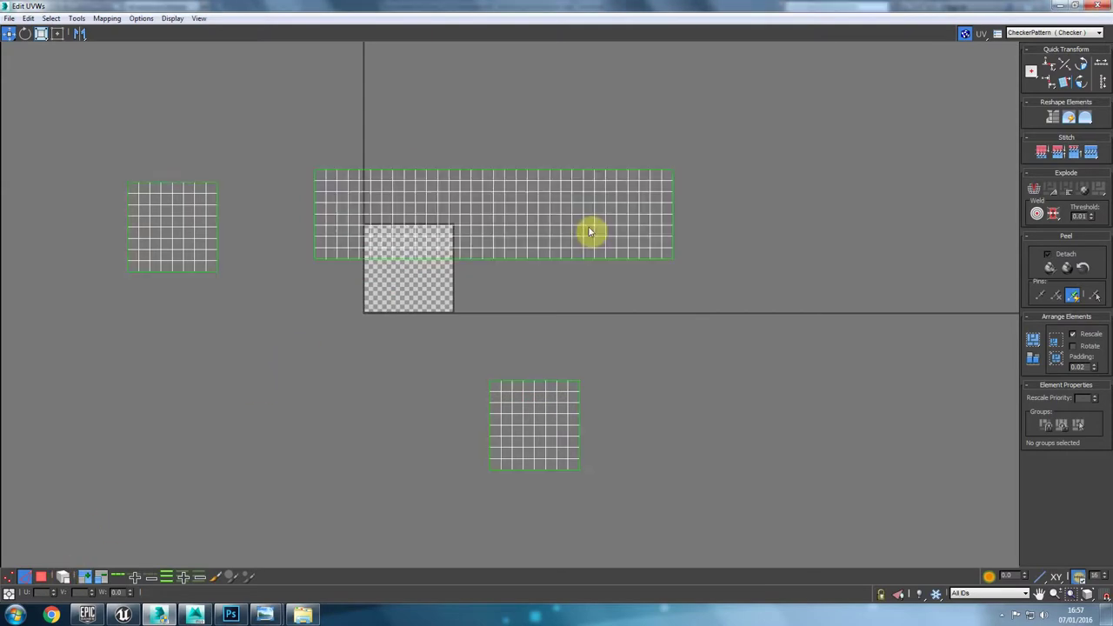
Step: Try stitching the four-square strip to the top edge of the far-left square shell, and undo the stitch
left_click(541, 382)
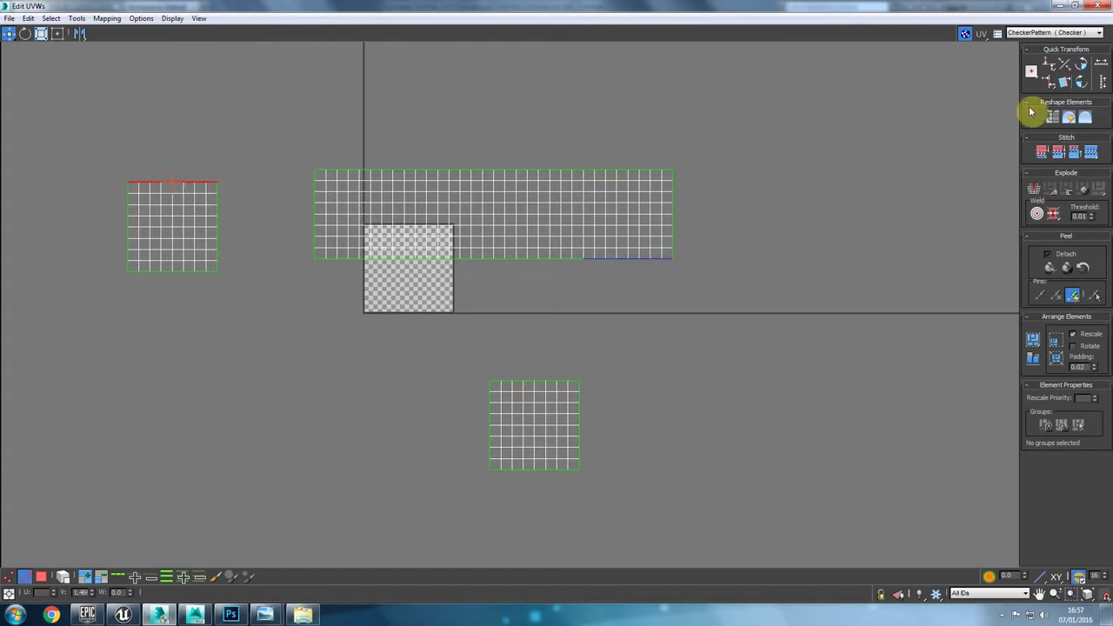
left_click(1089, 151)
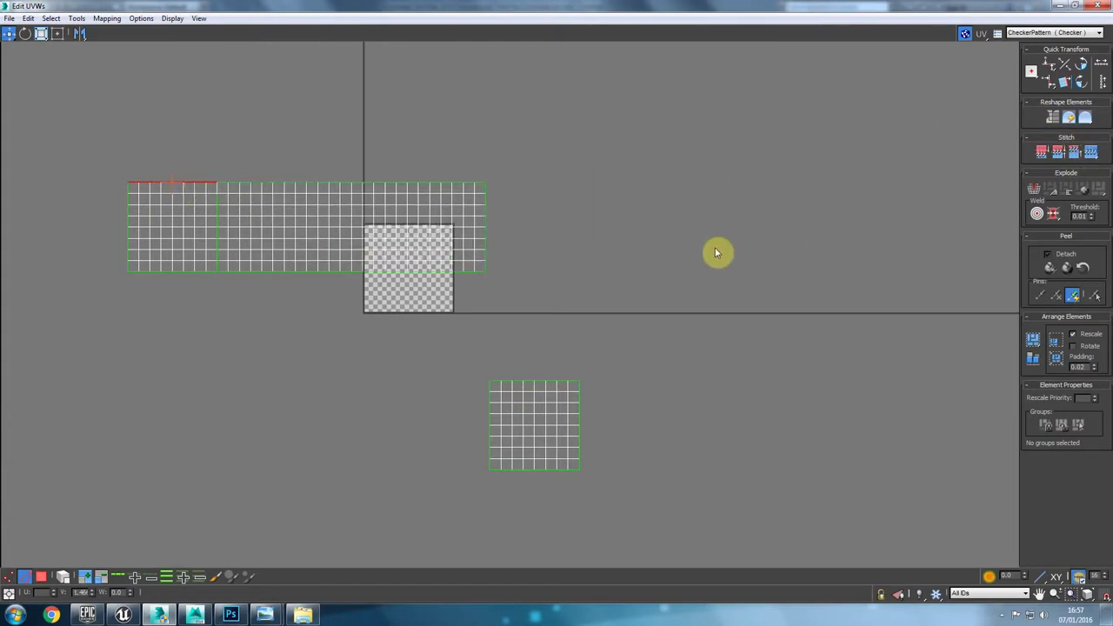
key("ctrl+z")
Step: Reselect the far-left square shell's top border edge and stitch the four-square strip to it
left_click(218, 284)
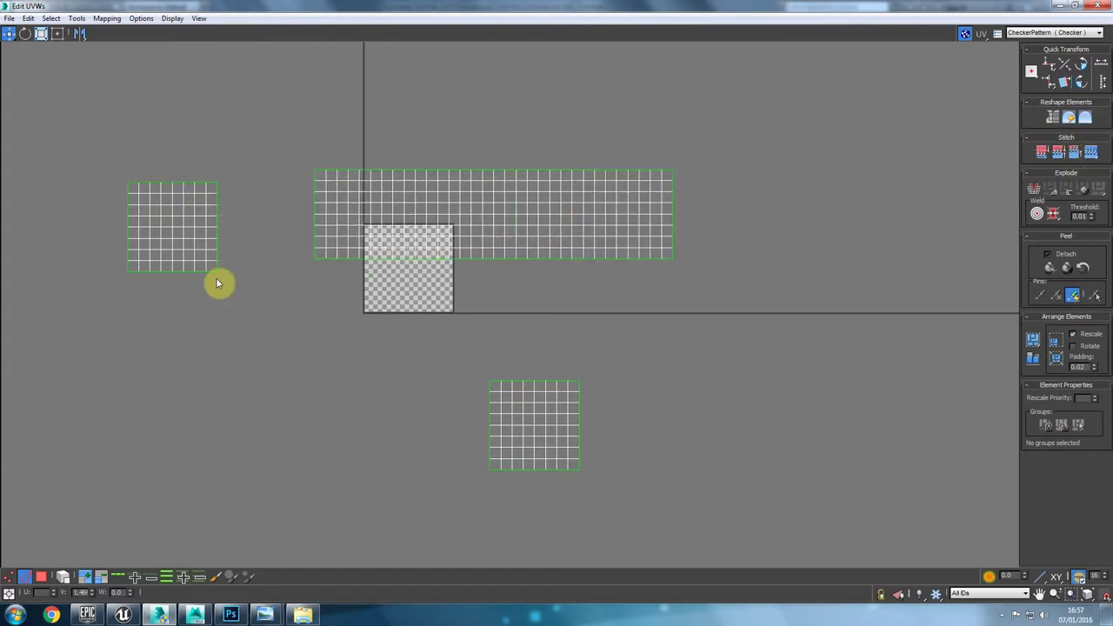
left_click(179, 183)
left_click(1091, 151)
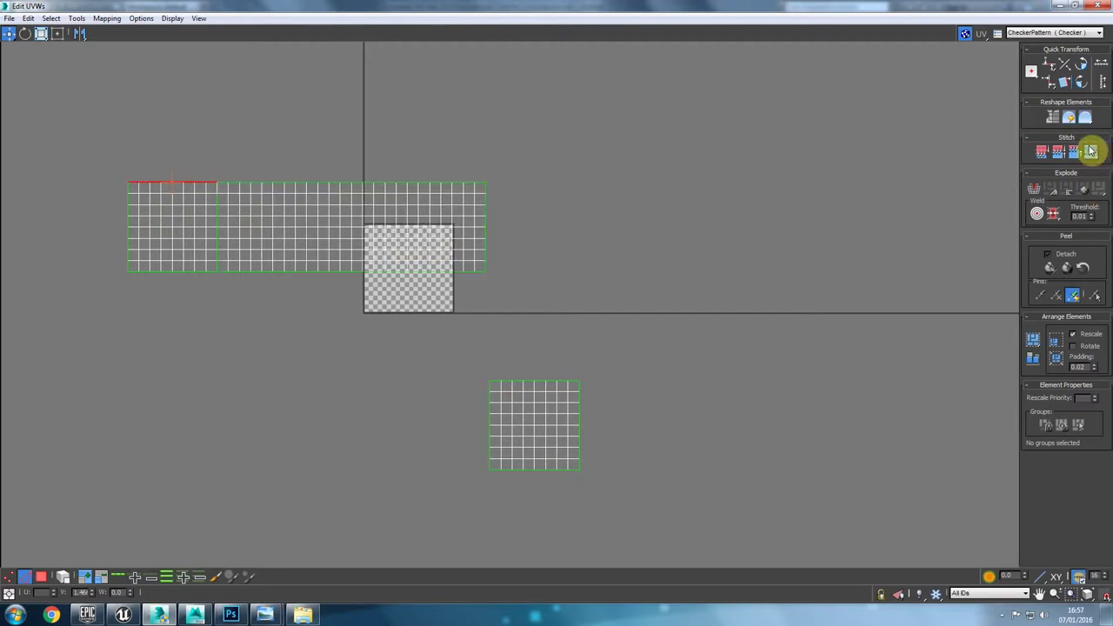
Step: Undo the strip's stitch to the far-left square and mirror the lower square shell vertically
key("ctrl+z")
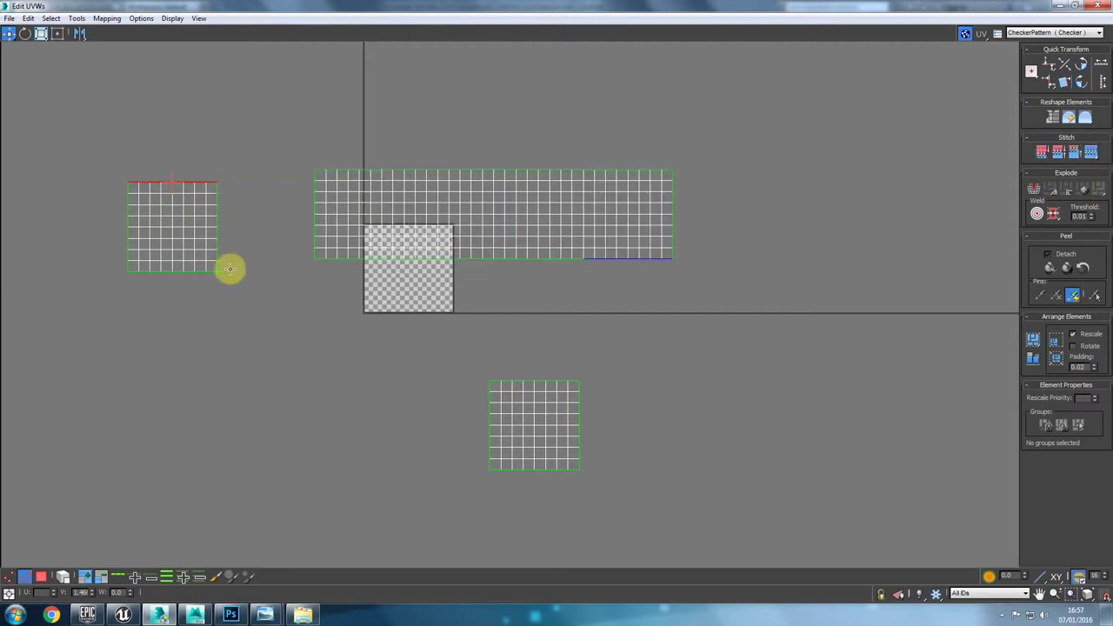
left_click(204, 216)
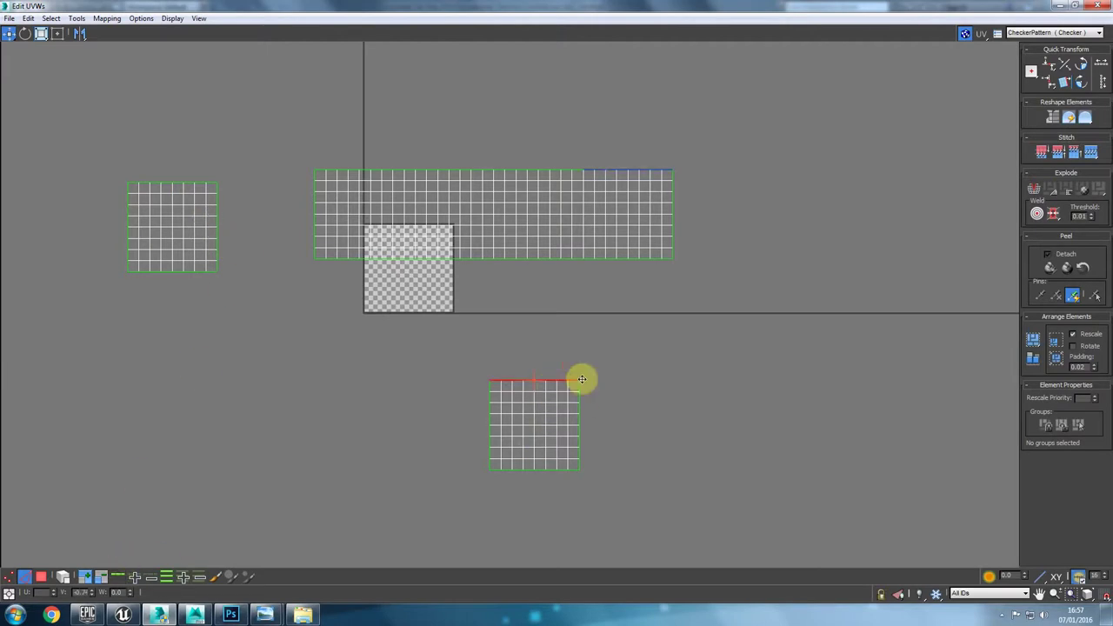
middle_click_drag(638, 192, 616, 210)
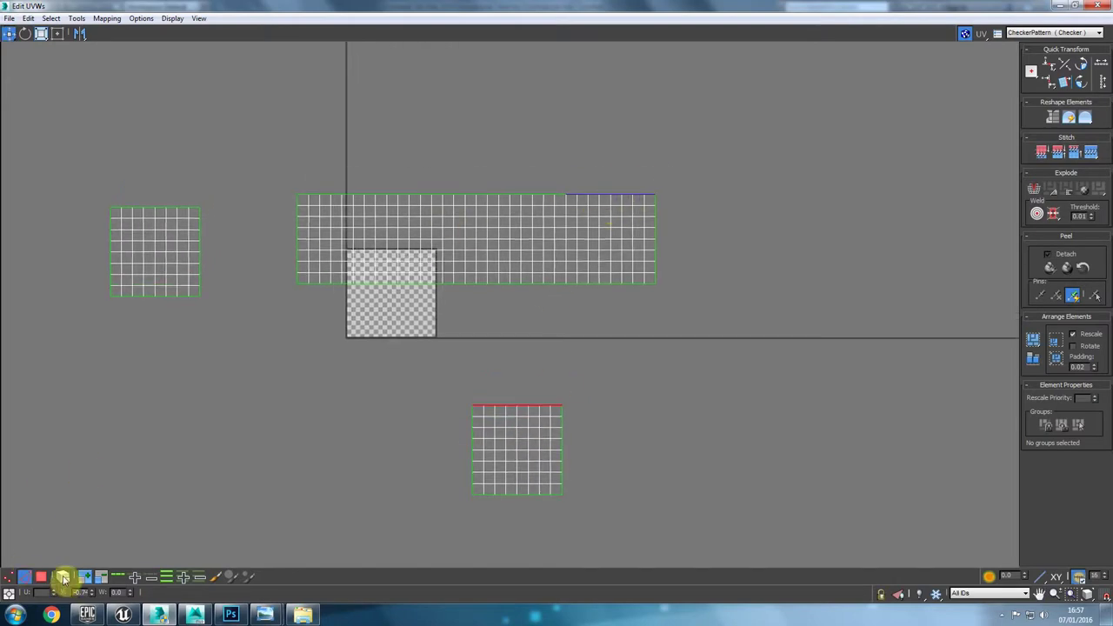
left_click_drag(643, 404, 387, 537)
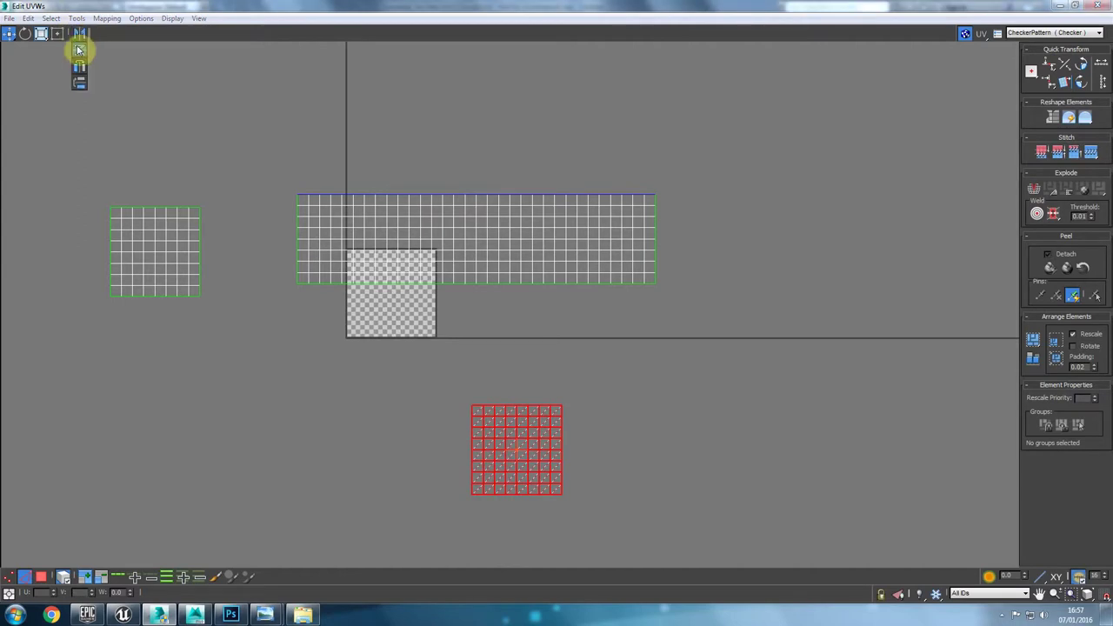
left_click(78, 57)
left_click(157, 450)
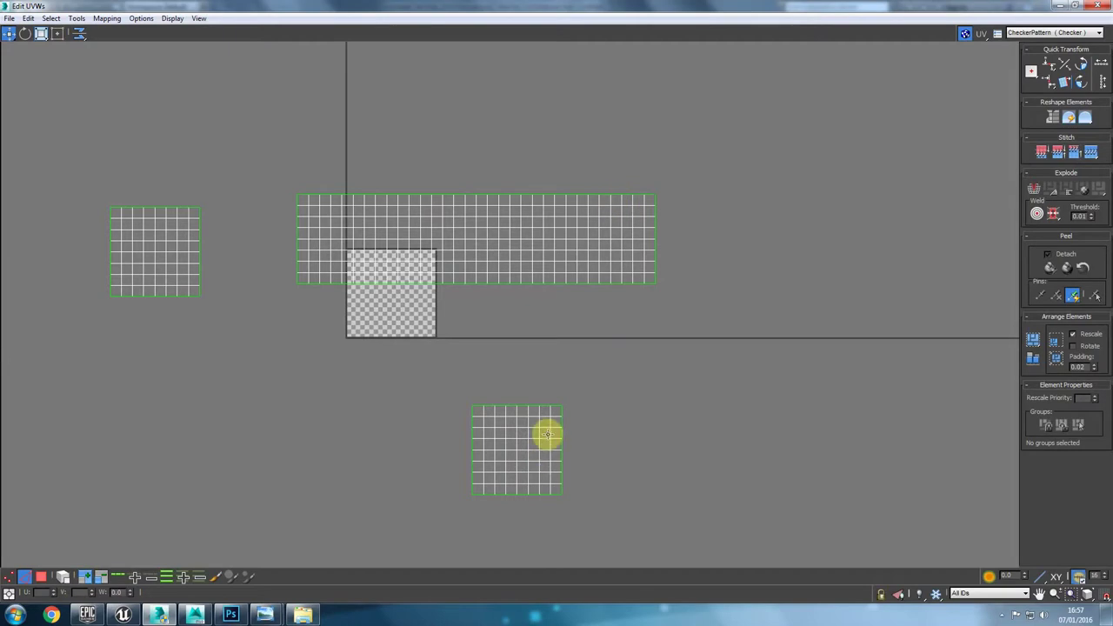
Step: Try stitching the four-square strip to the bottom edge of the lower square shell
left_click(522, 409)
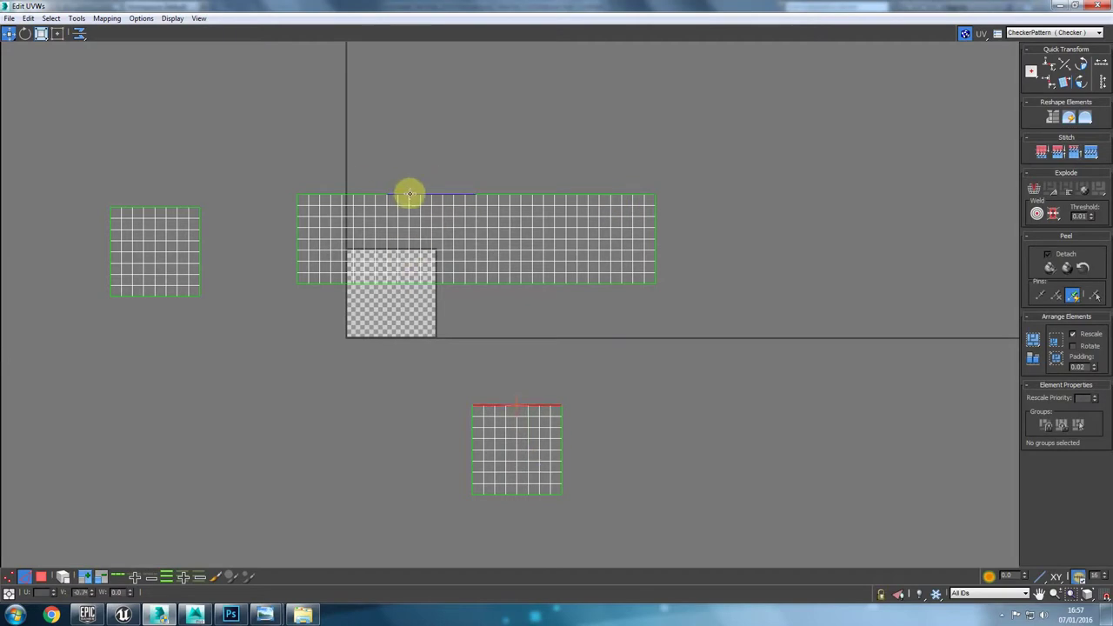
left_click(522, 494)
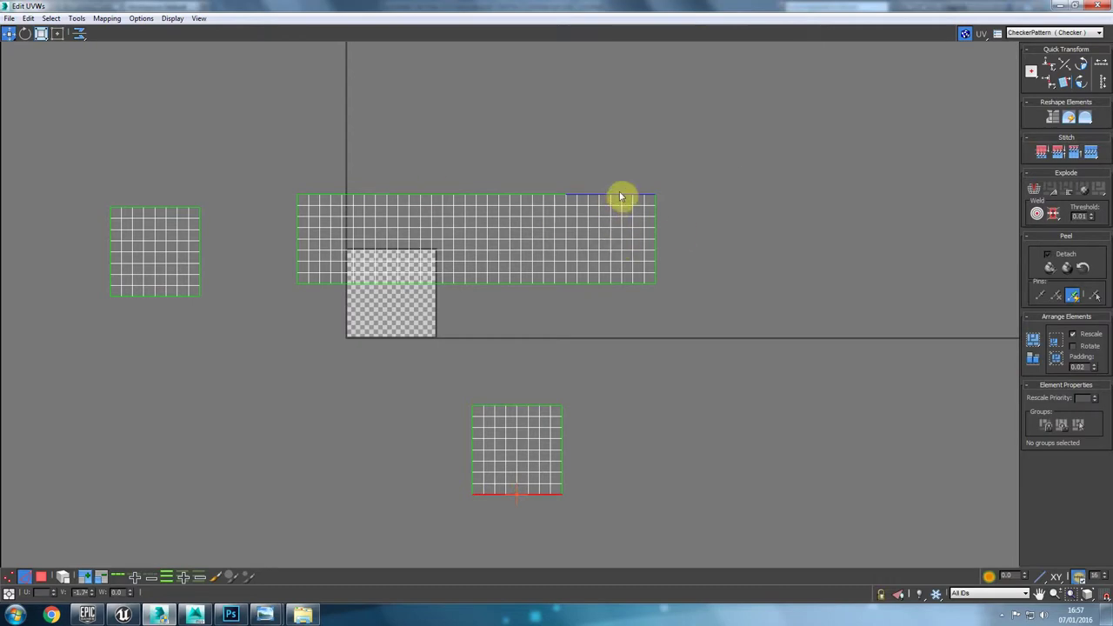
left_click(649, 197)
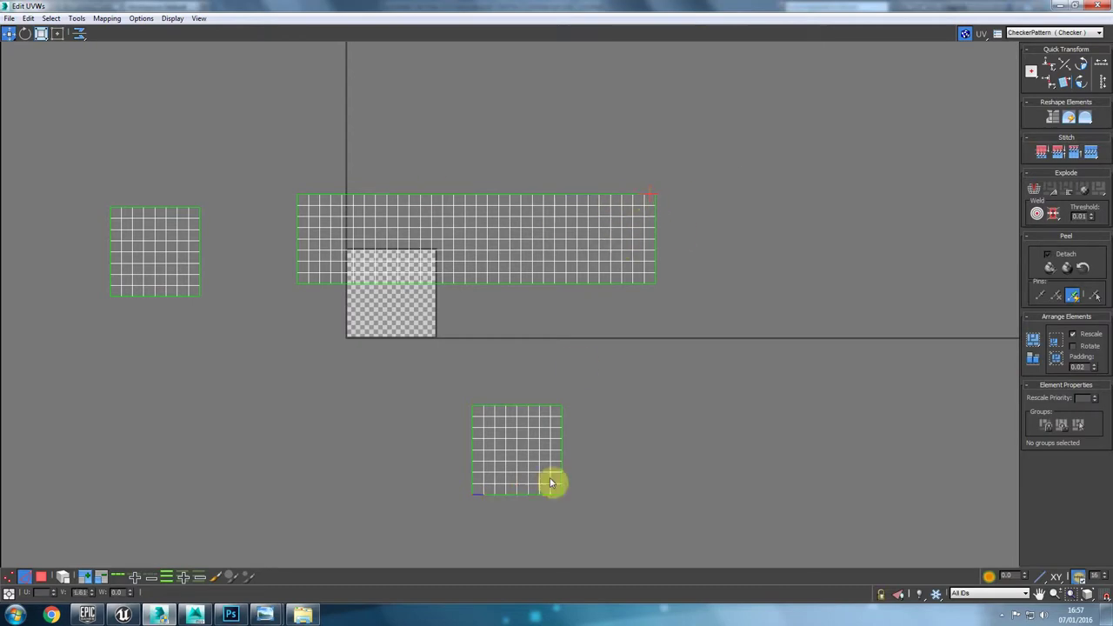
left_click(536, 494)
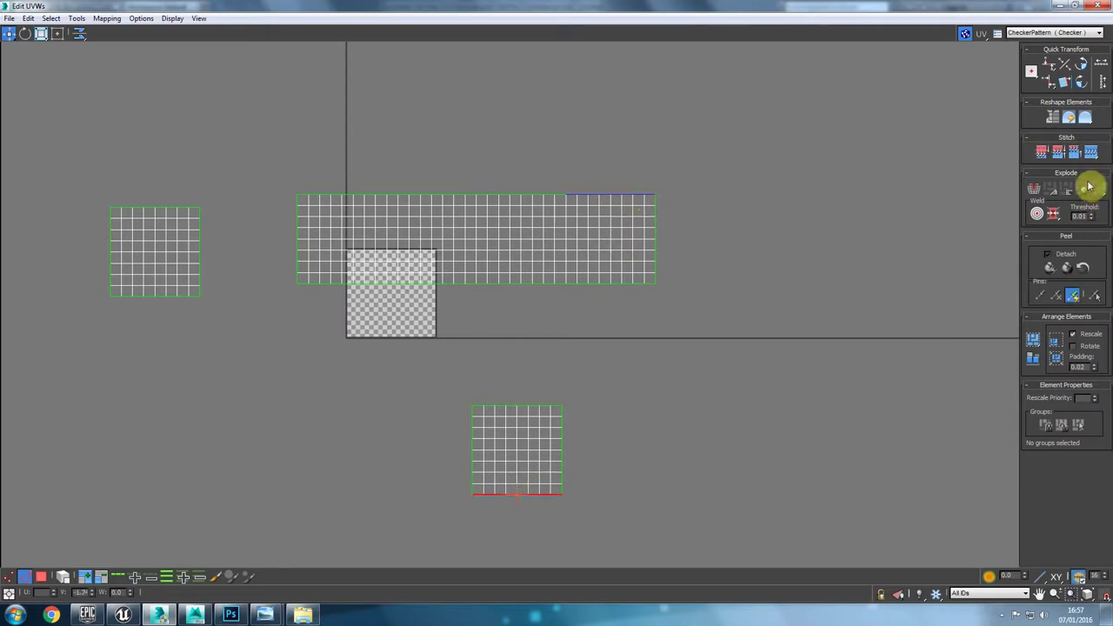
left_click(1090, 153)
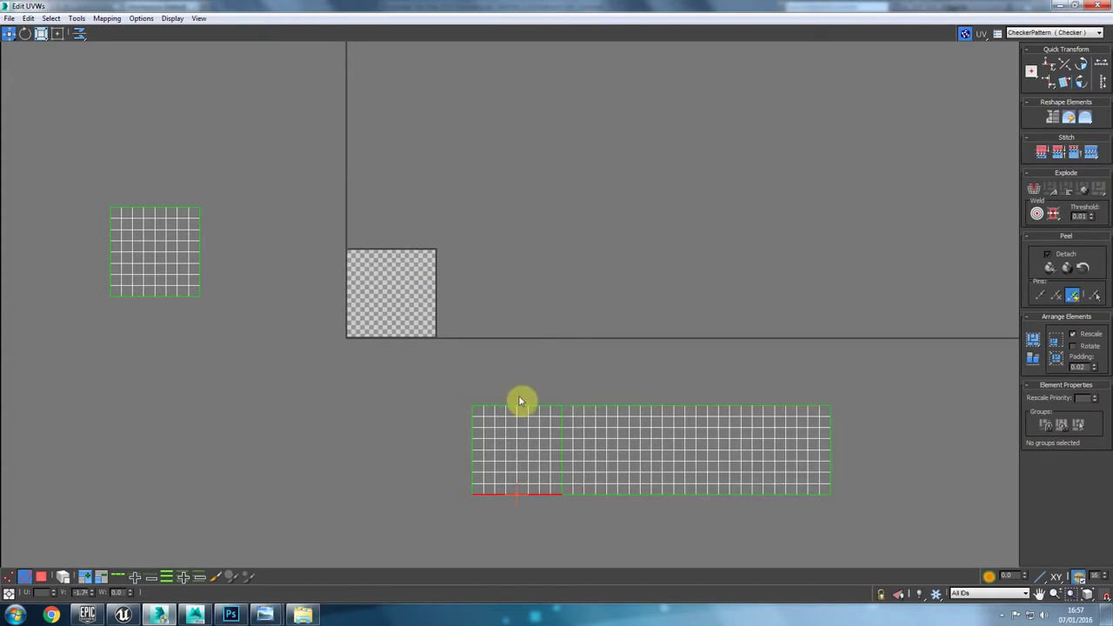
Step: Shrink the Edit UVWs window beside the viewport and inspect the cube's faces against the stitched strip
middle_click_drag(518, 391, 375, 281)
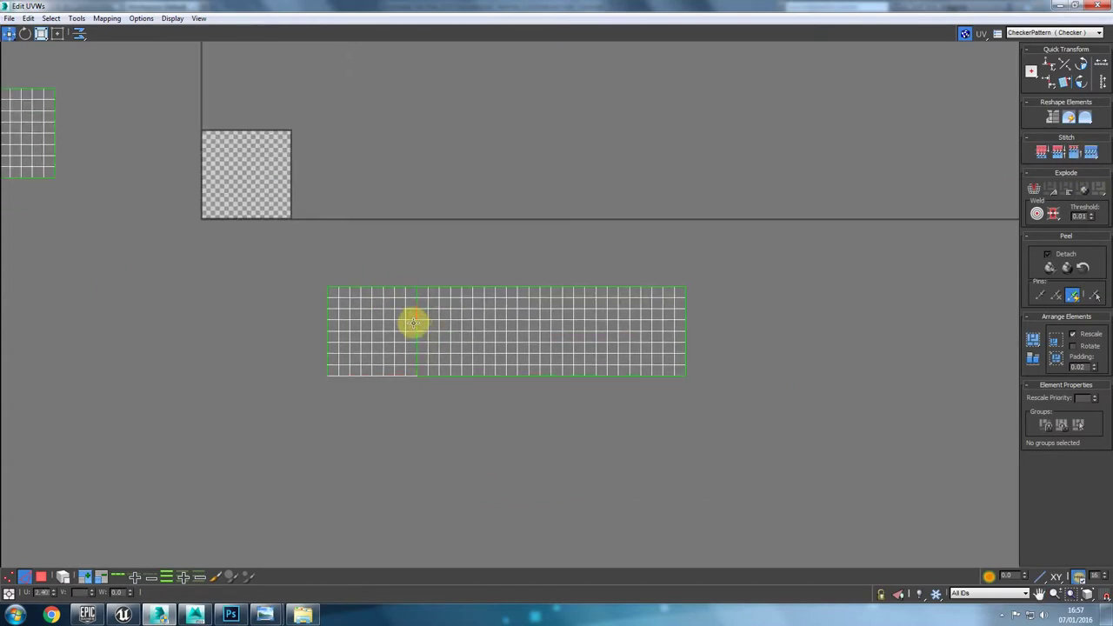
left_click_drag(376, 6, 139, 58)
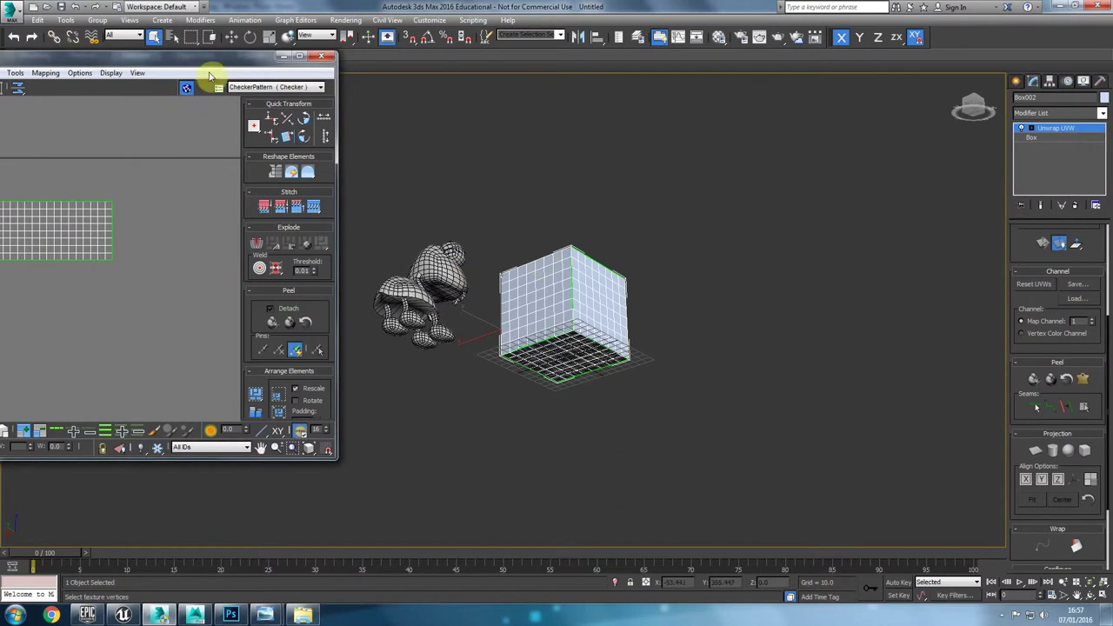
left_click_drag(222, 64, 332, 74)
middle_click_drag(588, 305, 732, 336, "alt")
middle_click_drag(206, 271, 324, 251)
scroll(130, 223, "up", 2)
scroll(165, 222, "up", 2)
middle_click_drag(681, 324, 488, 352, "alt")
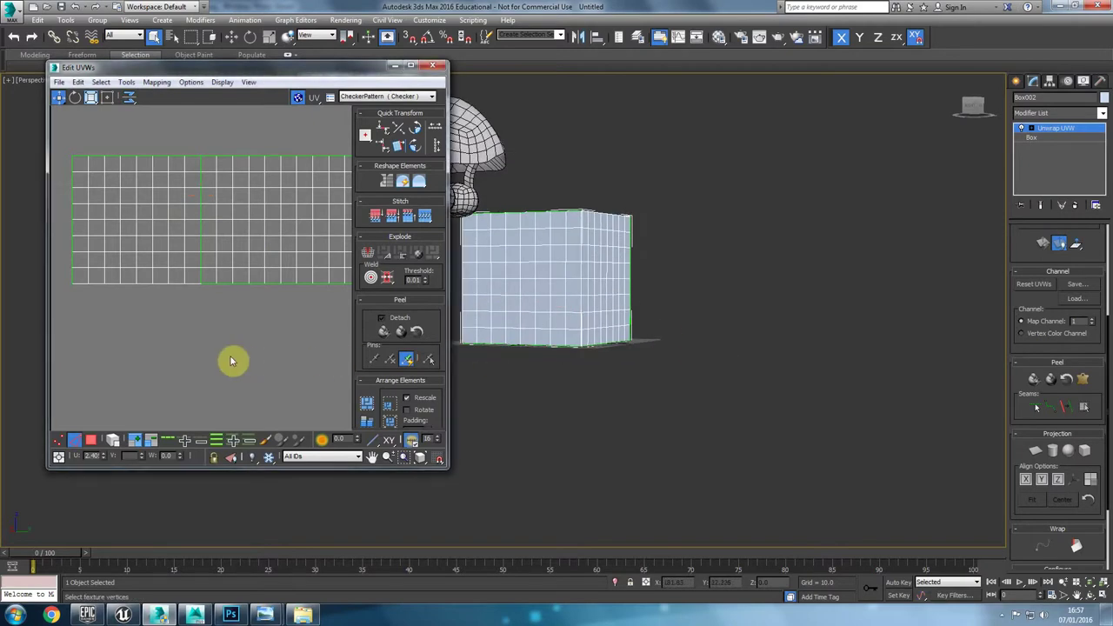
Step: Select the whole stitched strip as an element to check which cube faces it covers, and clear the selection
left_click(111, 441)
left_click(311, 243)
scroll(306, 249, "down", 2)
scroll(251, 305, "down", 3)
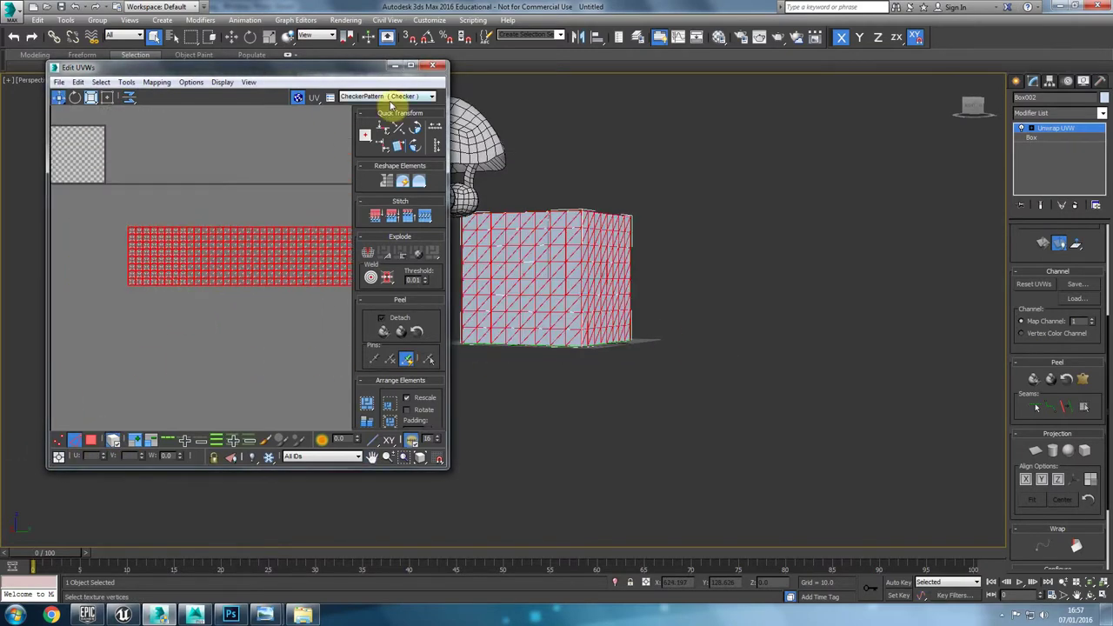
middle_click_drag(552, 241, 534, 241, "alt")
left_click(269, 309)
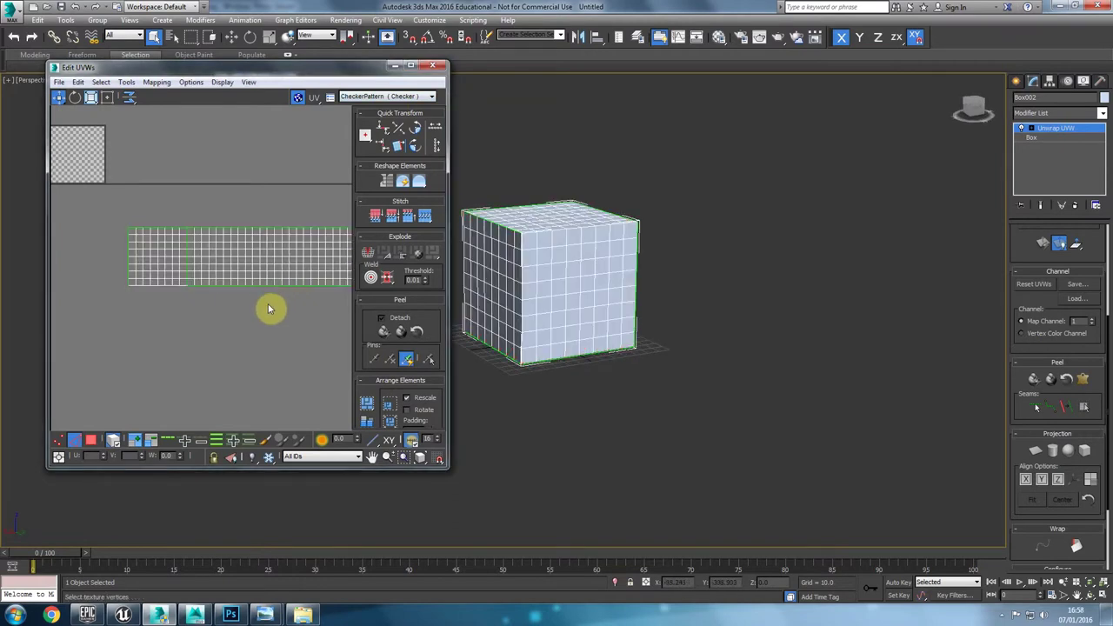
Step: Select the vertices along the seam between the stitched square and the strip to check their connection
left_click(59, 441)
scroll(184, 246, "up", 2)
key("ctrl+a")
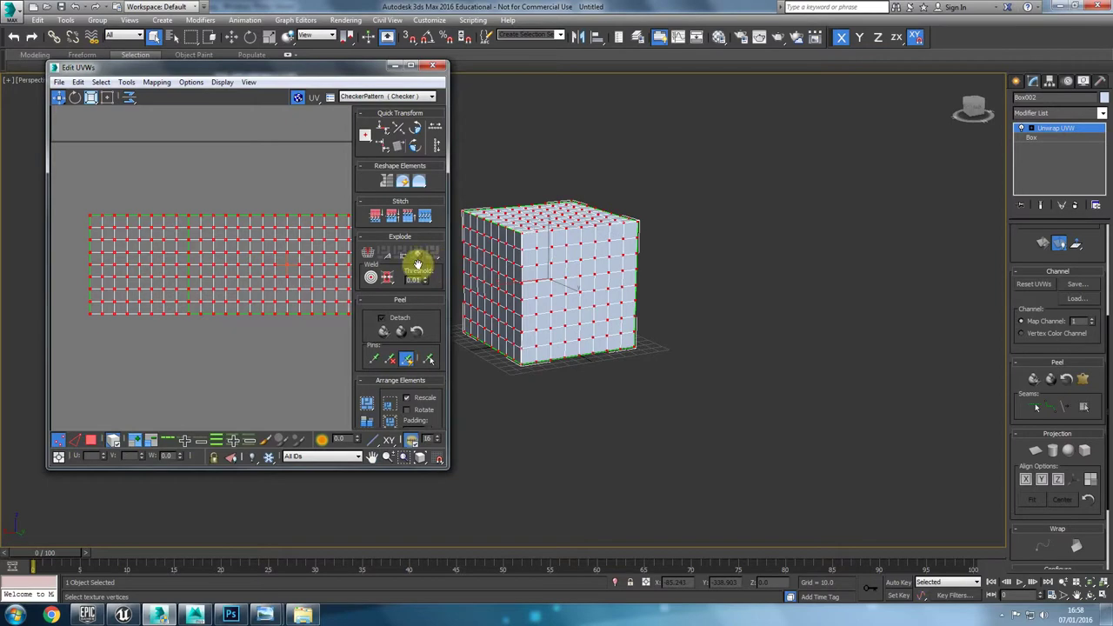
left_click(153, 388)
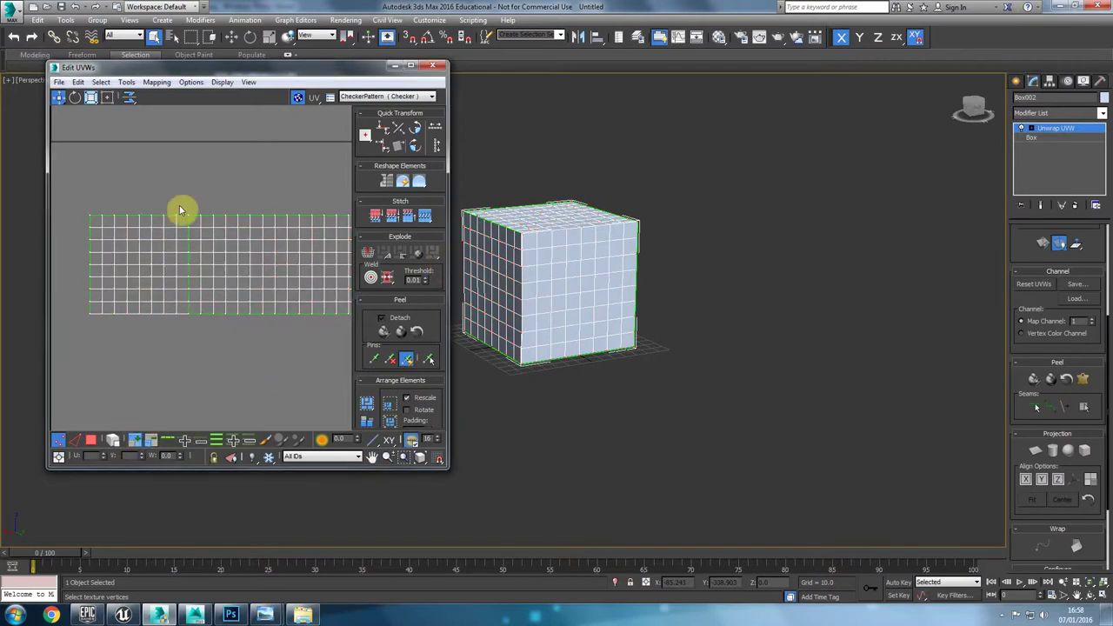
left_click_drag(185, 209, 200, 327)
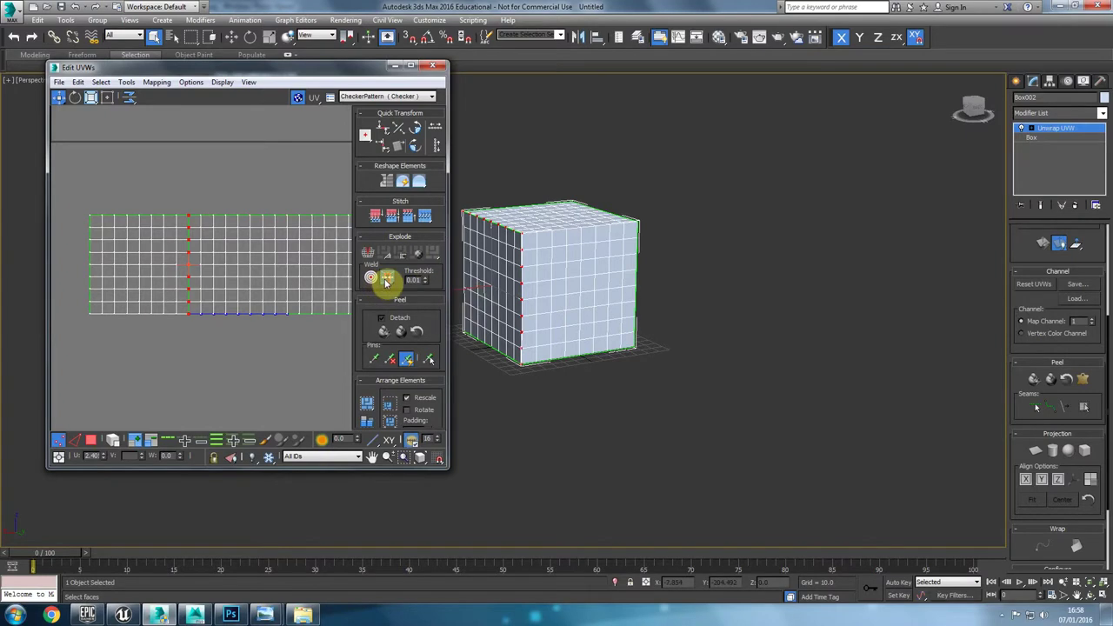
left_click(291, 349)
Step: Maximize the Edit UVWs window and undo the strip's stitch to the lower square shell
scroll(209, 350, "down", 3)
left_click_drag(303, 68, 356, 2)
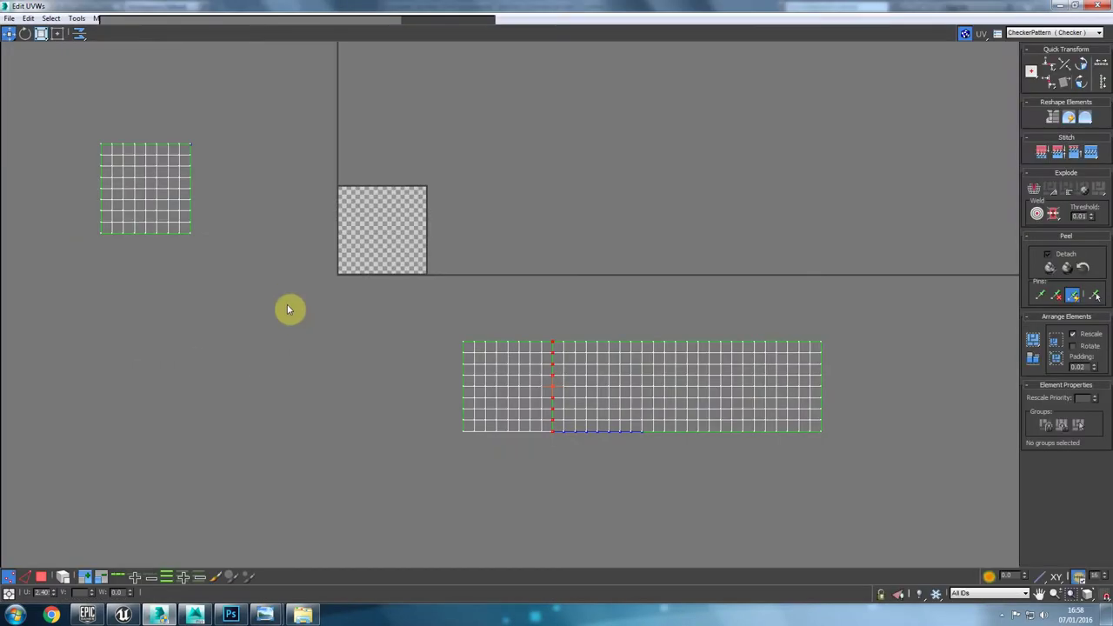
left_click_drag(3, 593, 5, 593)
key("ctrl+z")
Step: Check in edge mode which borders of the lower square and the four-square strip match
left_click(21, 577)
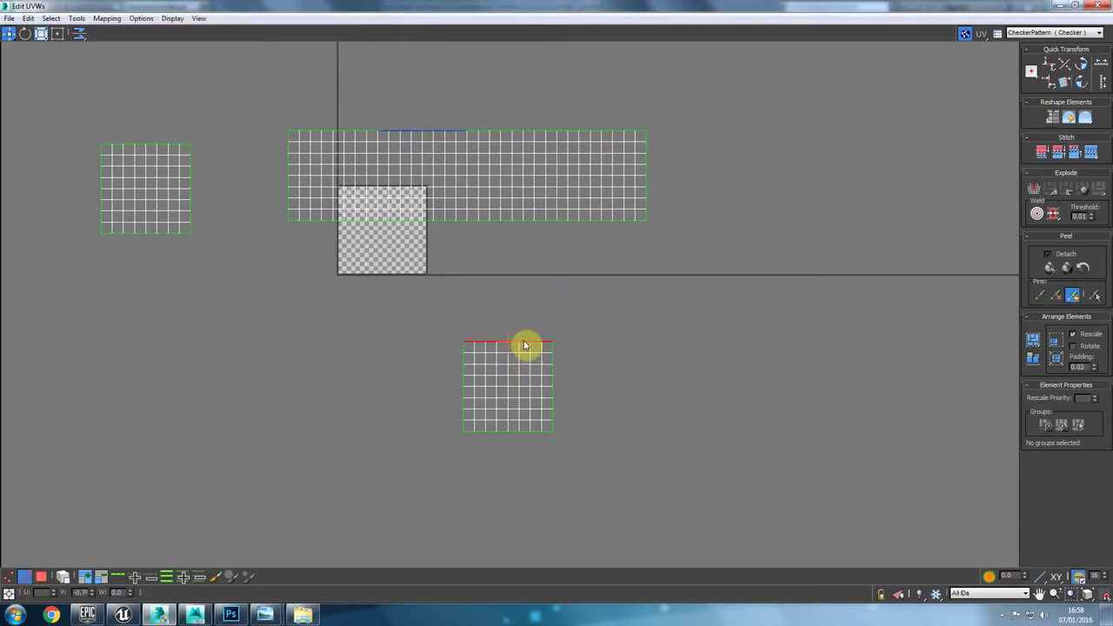
middle_click_drag(584, 222, 510, 336)
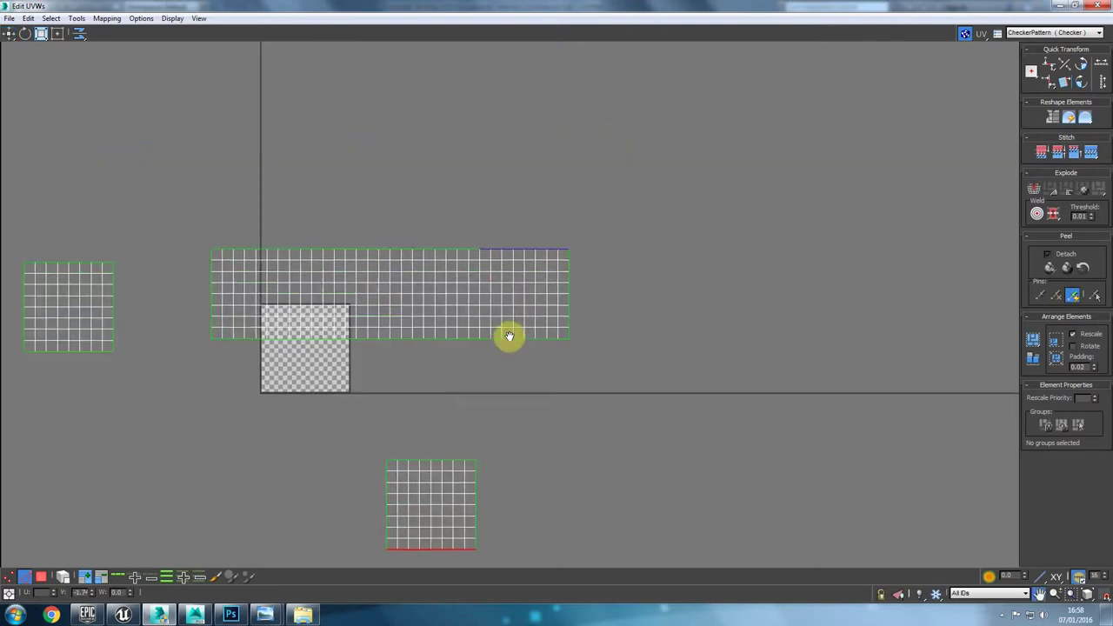
scroll(517, 325, "up", 3)
left_click(491, 199)
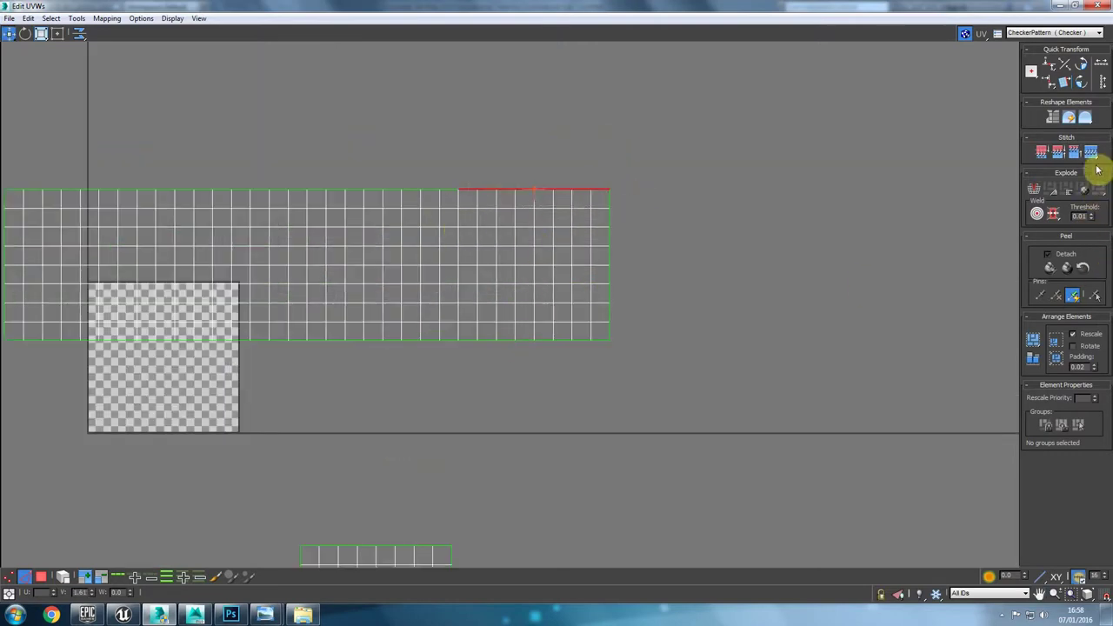
scroll(577, 330, "down", 4)
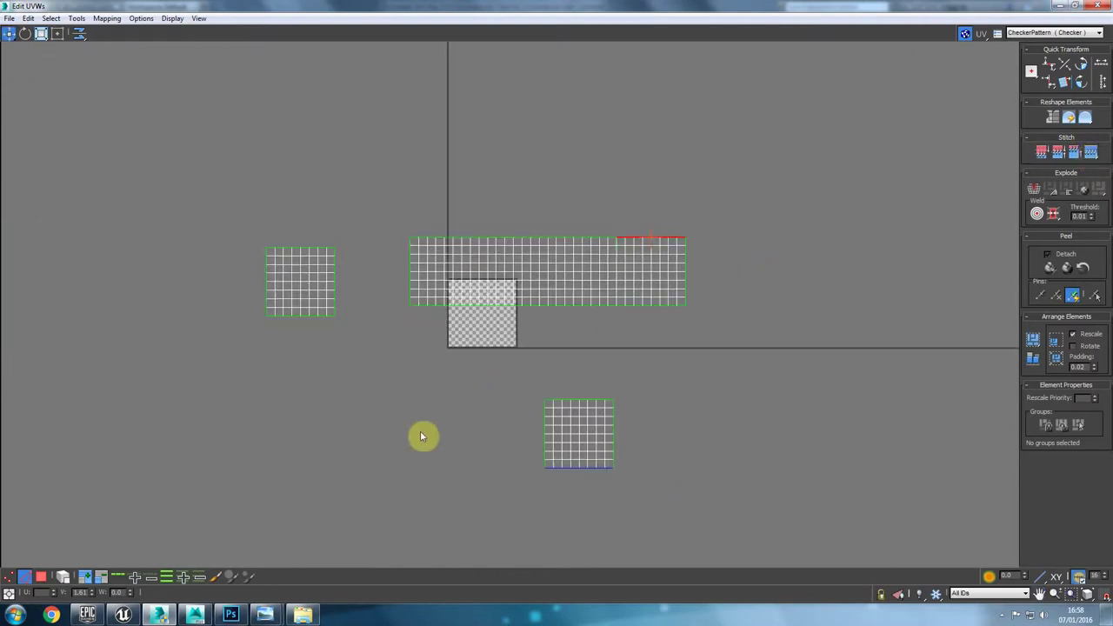
Step: Mirror the lower square shell horizontally and stitch it to the top edge of the strip's right-end square
left_click(41, 577)
left_click_drag(487, 399, 692, 503)
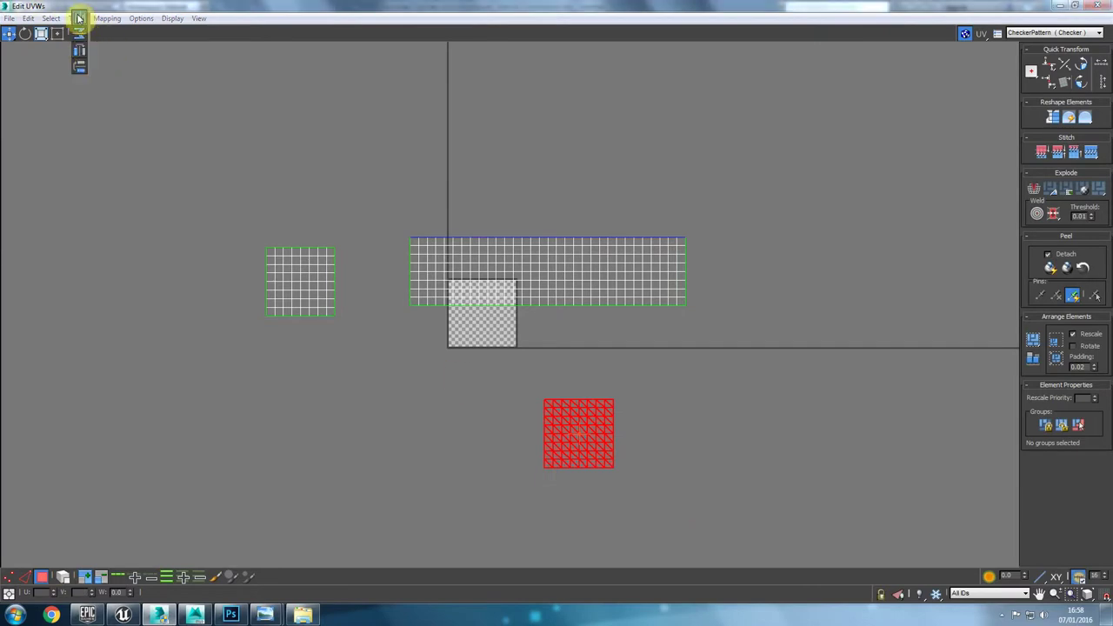
left_click(79, 18)
left_click(183, 309)
left_click(27, 578)
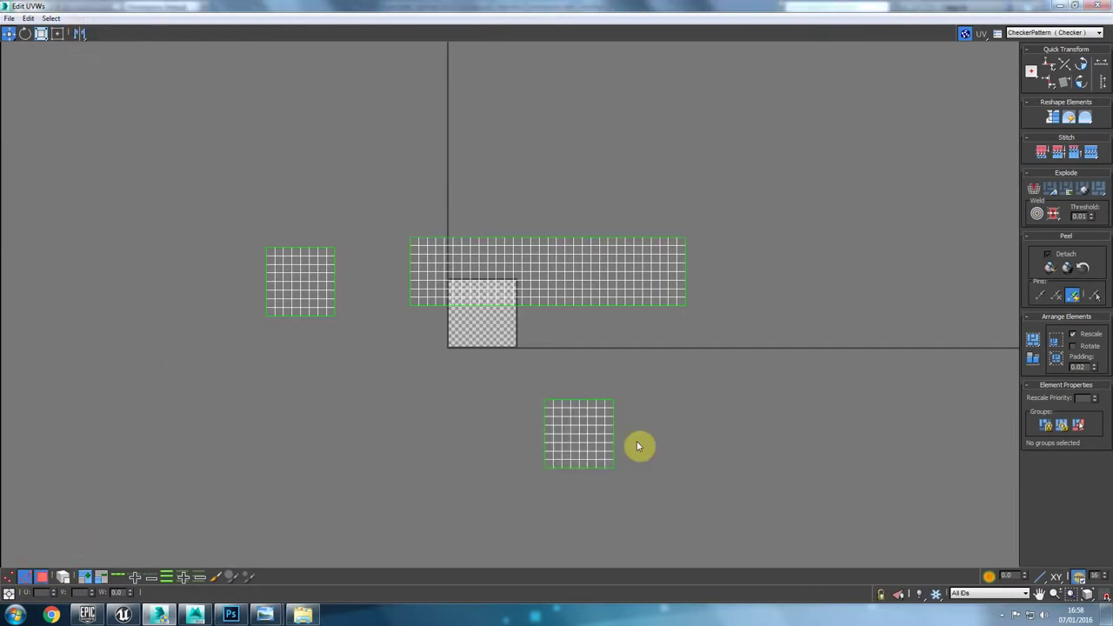
middle_click_drag(718, 418, 671, 415)
left_click(1091, 153)
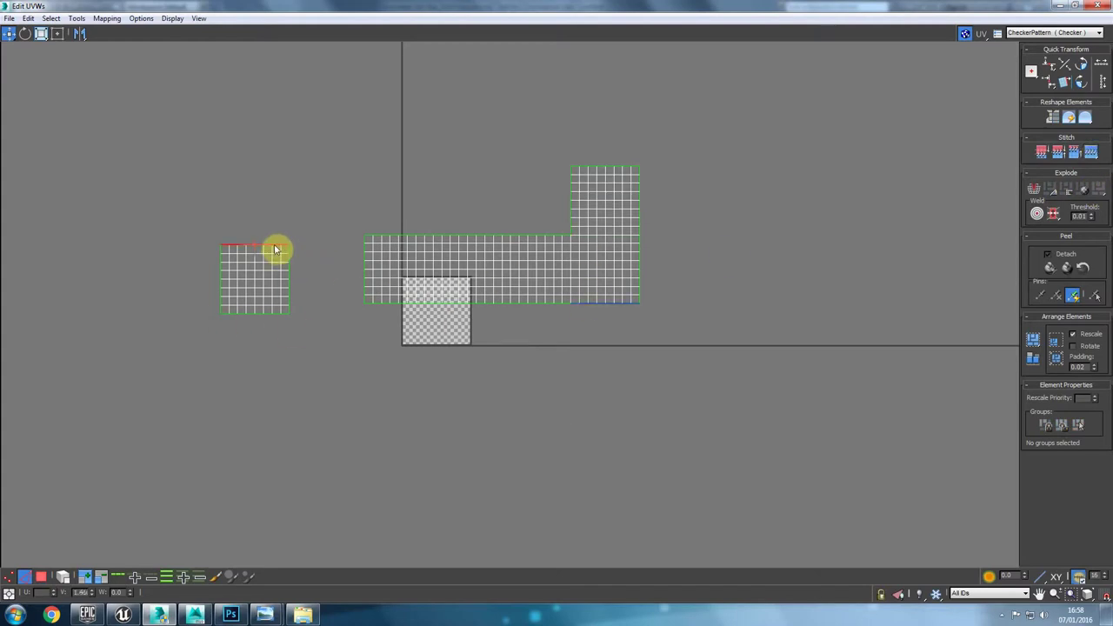
Step: Try stitching the L-shaped layout to the far-left square's top edge, and undo the stitch
left_click(1092, 153)
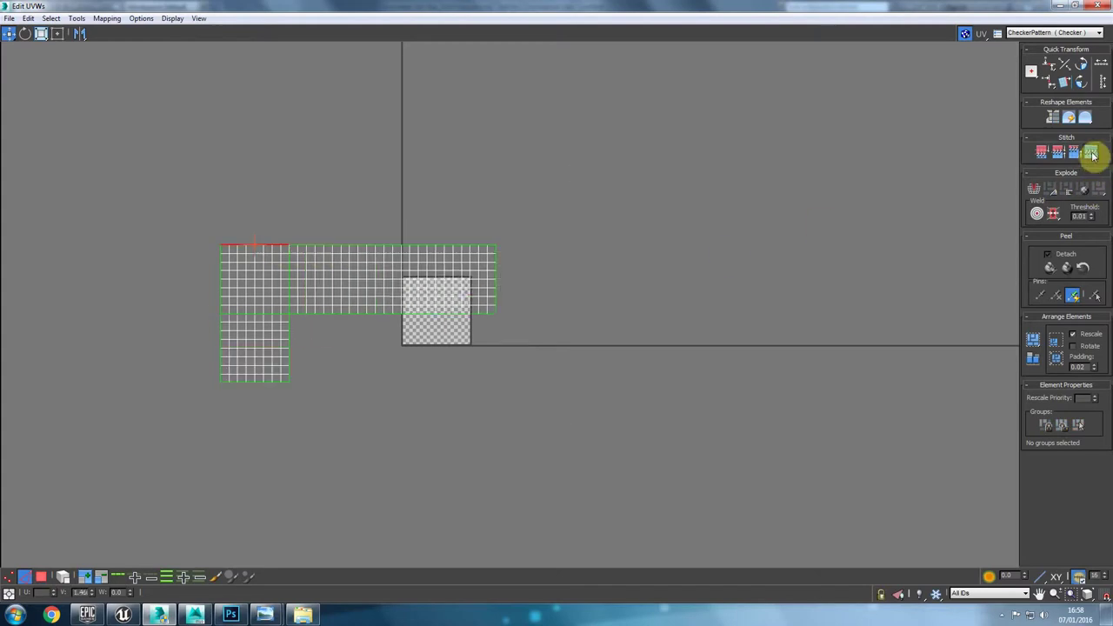
key("ctrl+z")
key("ctrl+z")
Step: Mirror the far-left square shell horizontally and stitch the L-shaped layout to its top edge
left_click(80, 34)
left_click(525, 460)
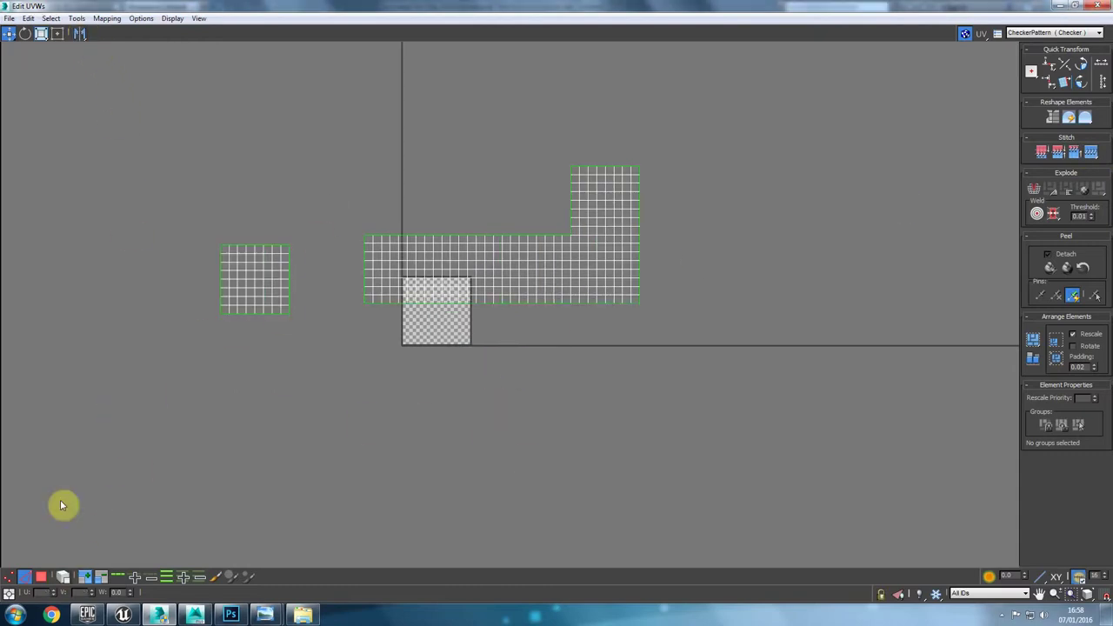
left_click(241, 245)
left_click(1091, 153)
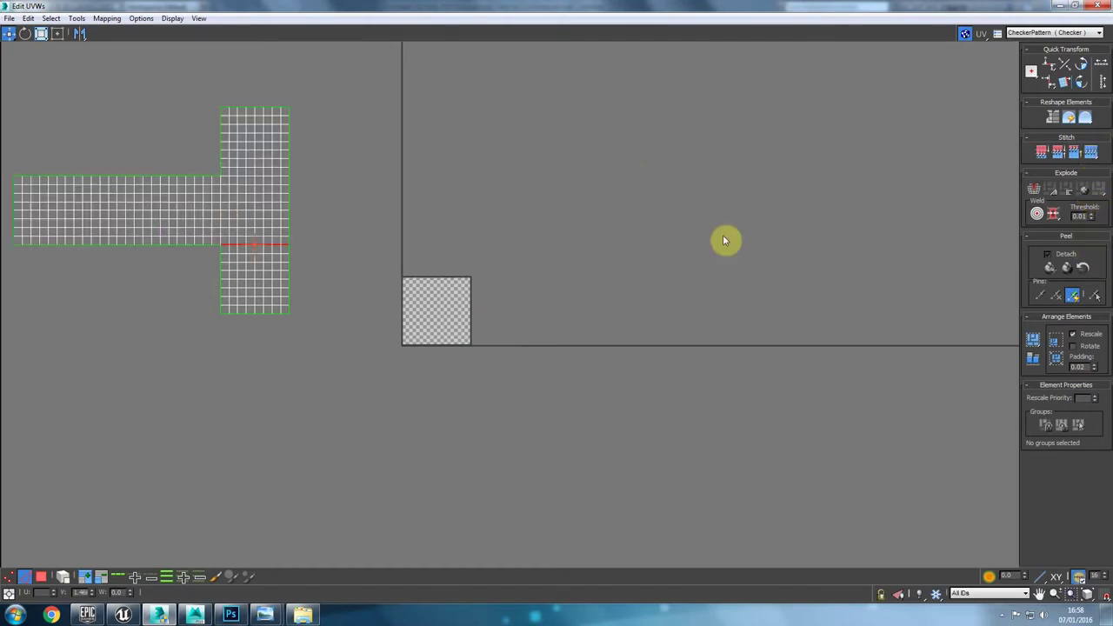
Step: Pack the completed T-shaped cube layout into the UV space
scroll(929, 238, "down", 2)
left_click_drag(528, 158, 2, 491)
left_click(288, 412)
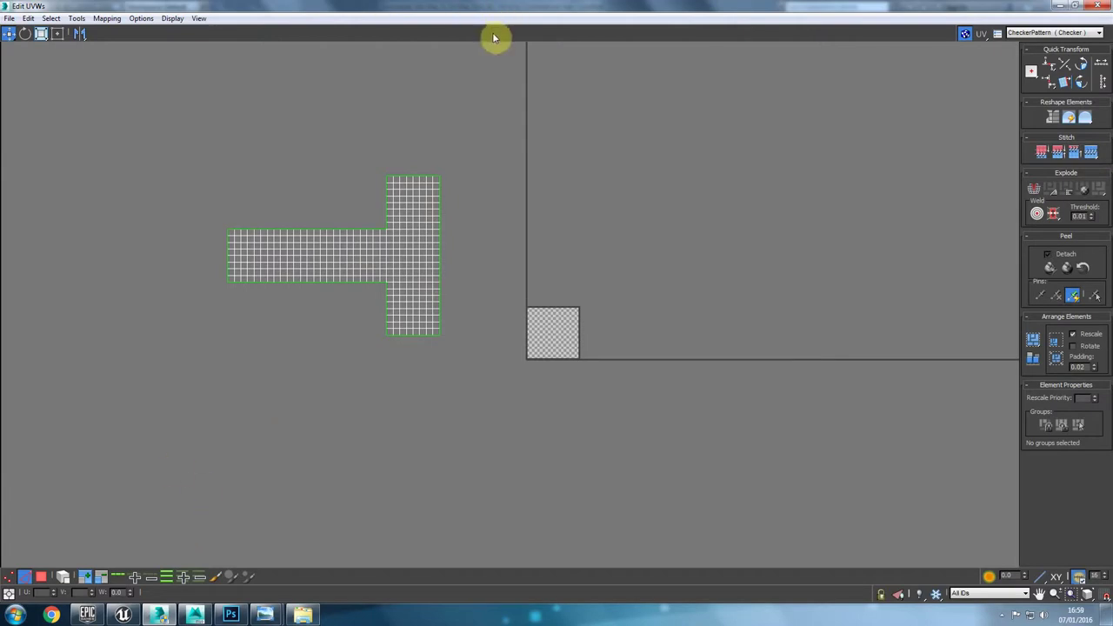
left_click(1036, 339)
scroll(591, 340, "up", 4)
Step: Return to the viewport and convert the unwrapped box to an Editable Poly
double_click(761, 5)
left_click(391, 216)
right_click(391, 216)
mouse_move(435, 323)
left_click(542, 340)
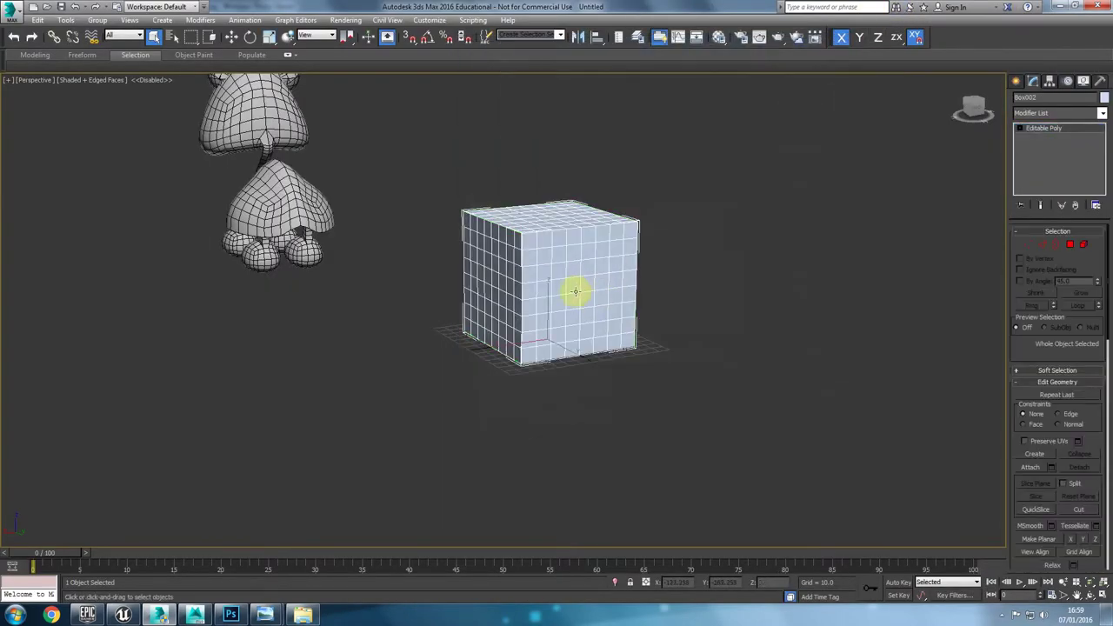
Step: Add a Spherify modifier to the box and frame it in the viewport
key("z")
left_click(1027, 113)
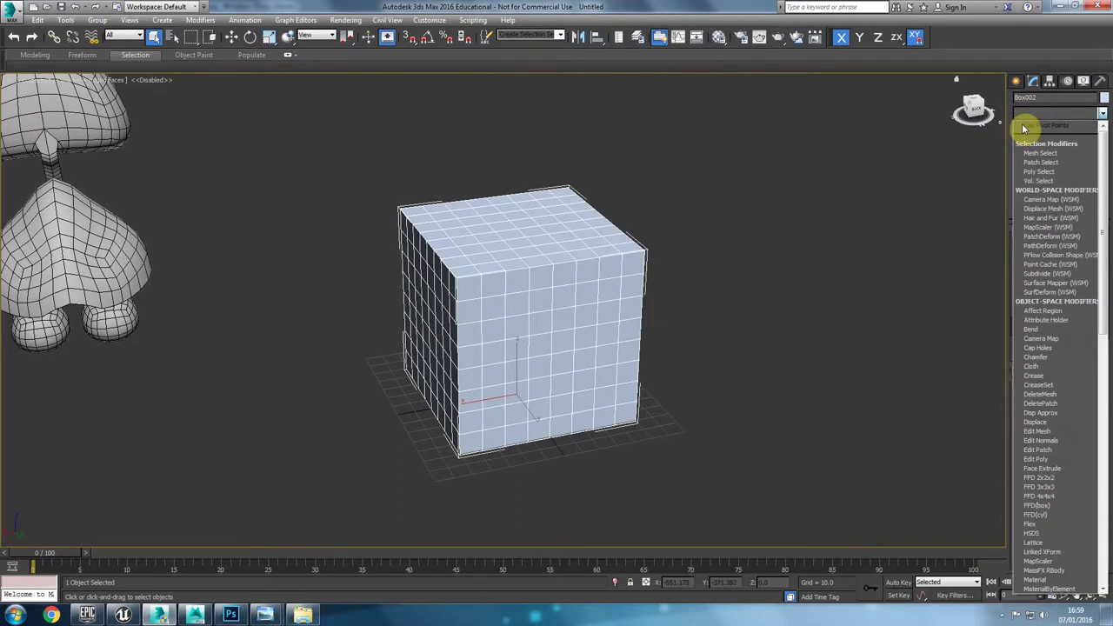
type("sp")
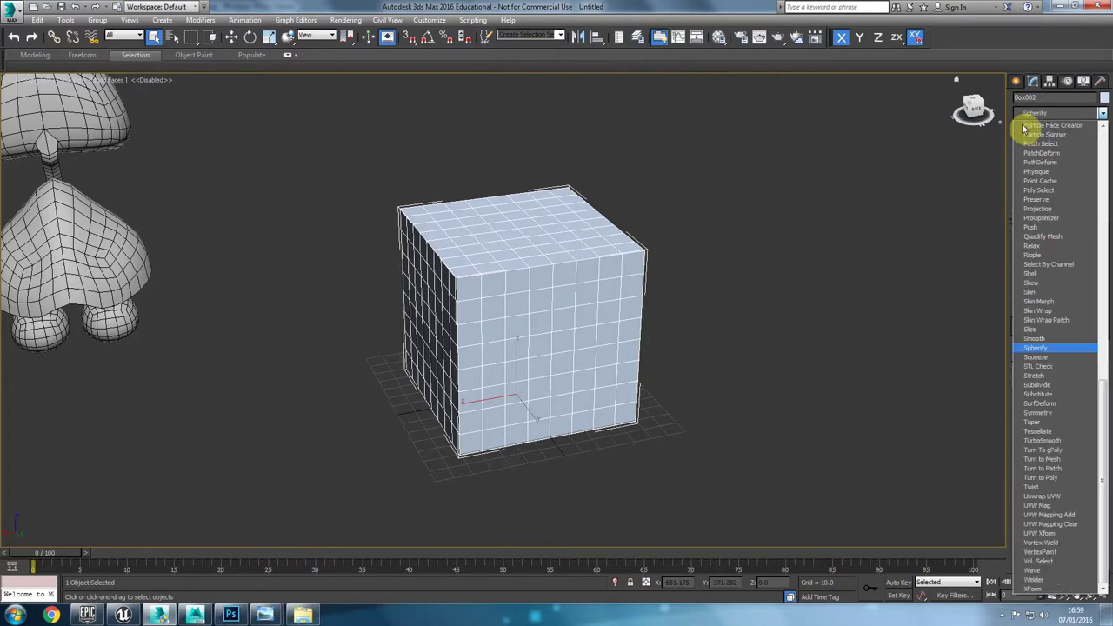
key("Return")
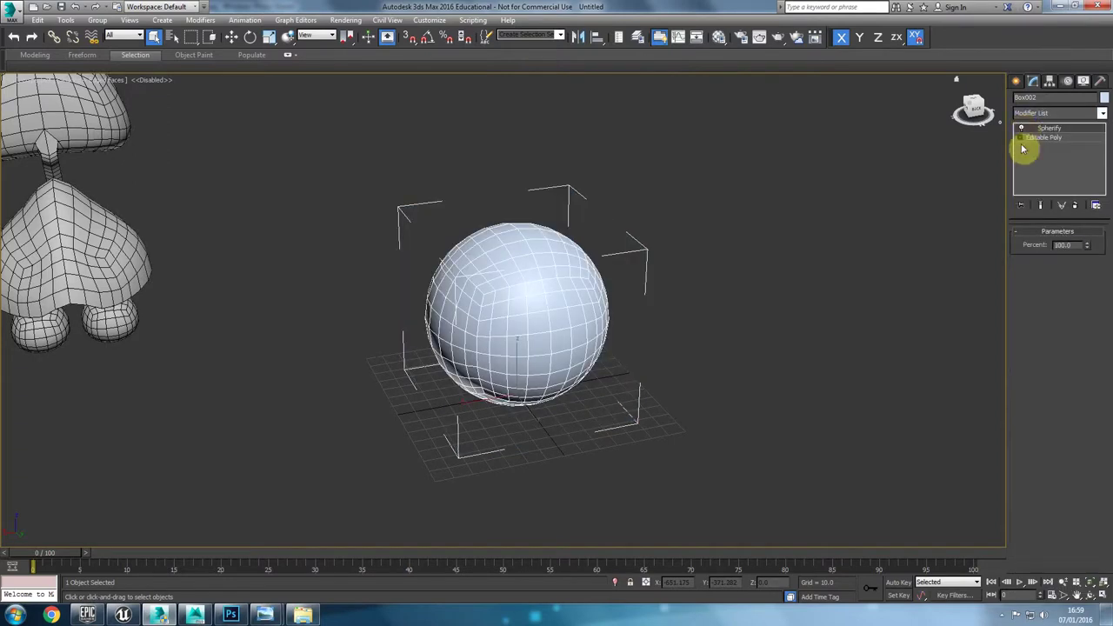
key("z")
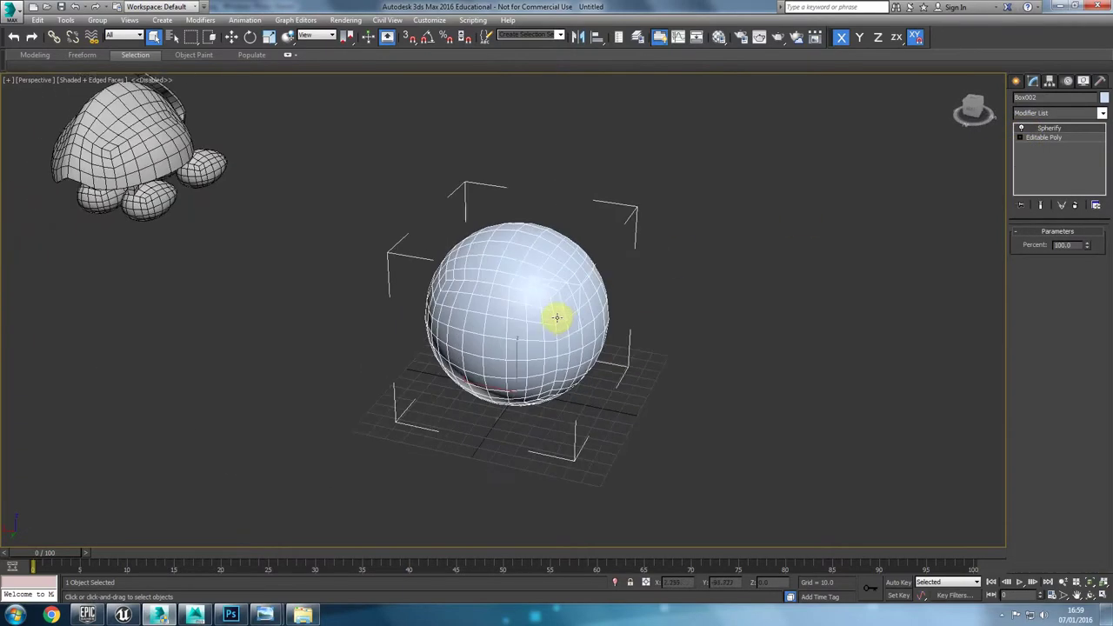
Step: Isolate the spherified box in the viewport and turn off its edged faces display
right_click(565, 320)
left_click(603, 225)
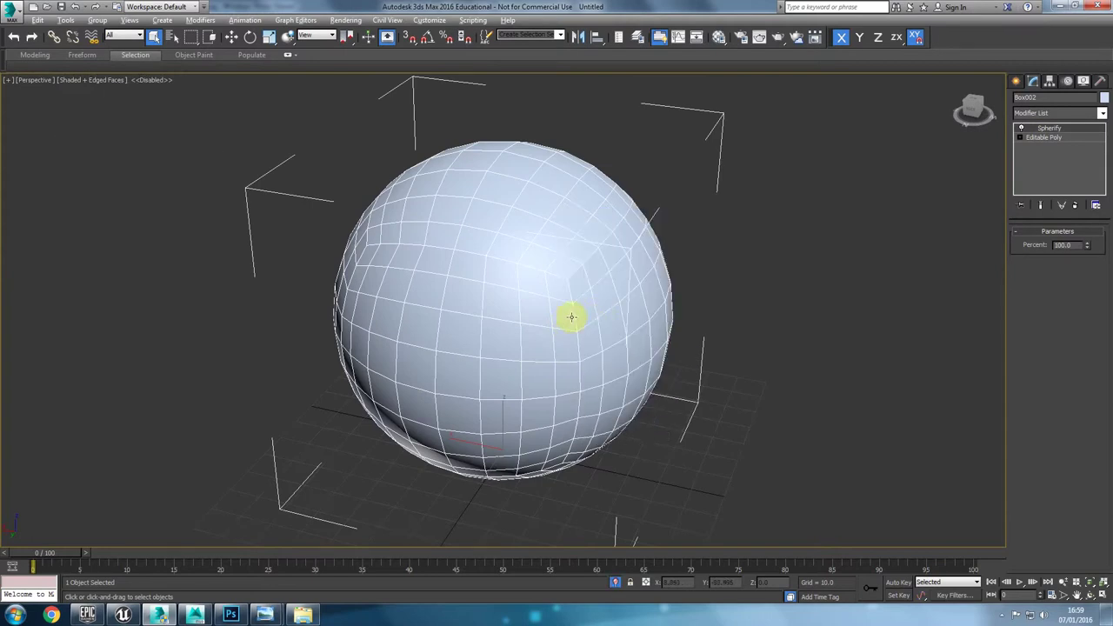
scroll(473, 318, "down", 5)
scroll(577, 264, "up", 5)
key("z")
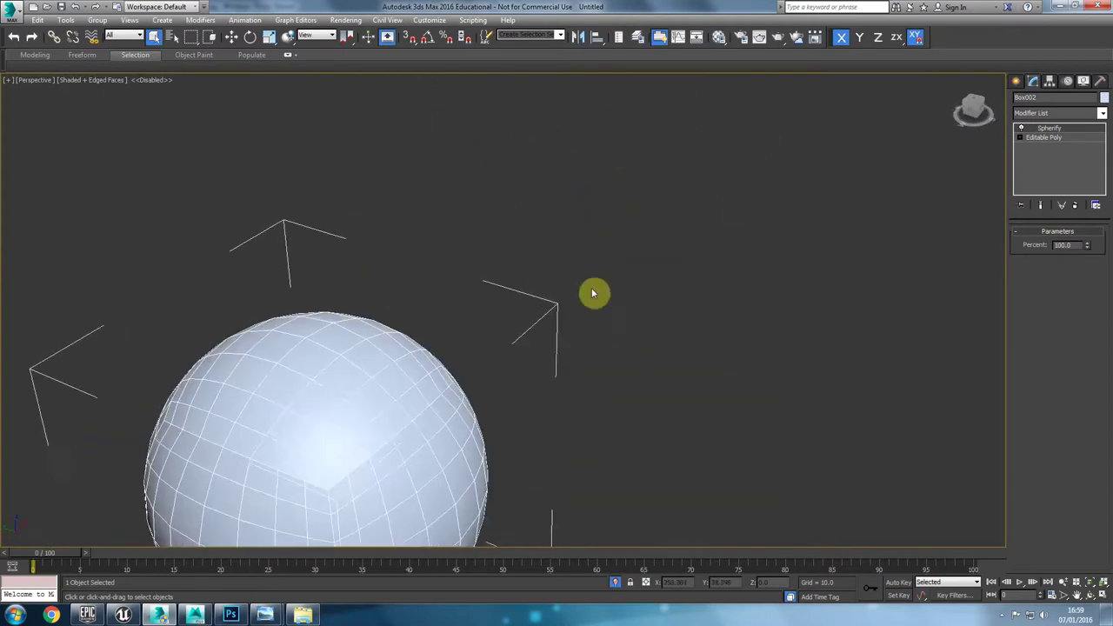
key("F4")
middle_click_drag(593, 304, 557, 301, "alt")
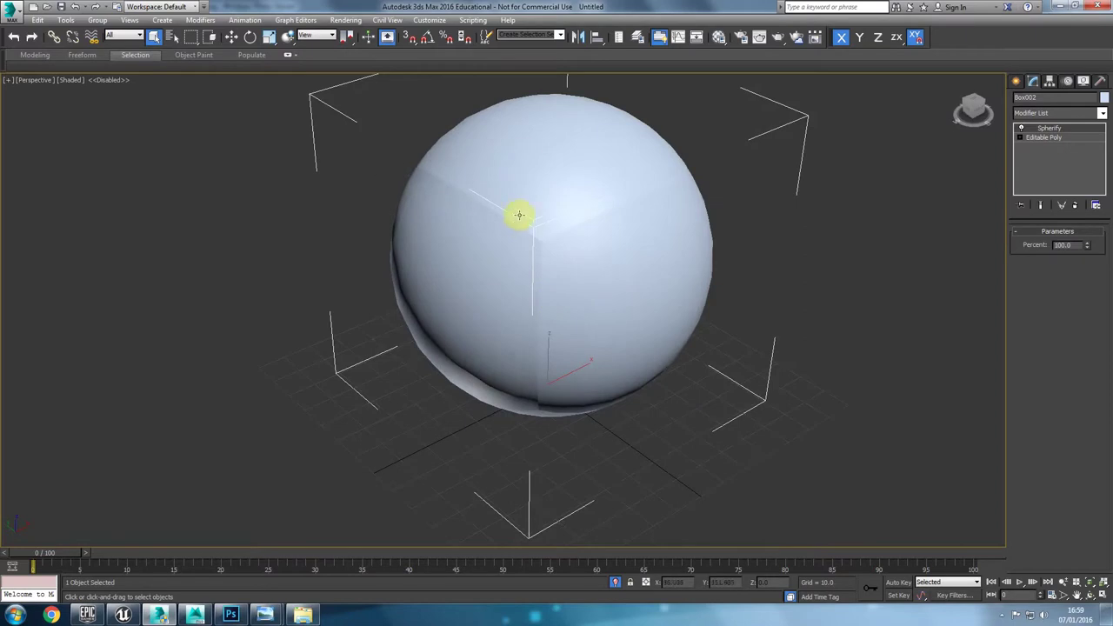
Step: Render the perspective view to examine the shading seams on the sphere, and close the render window
key("shift+q")
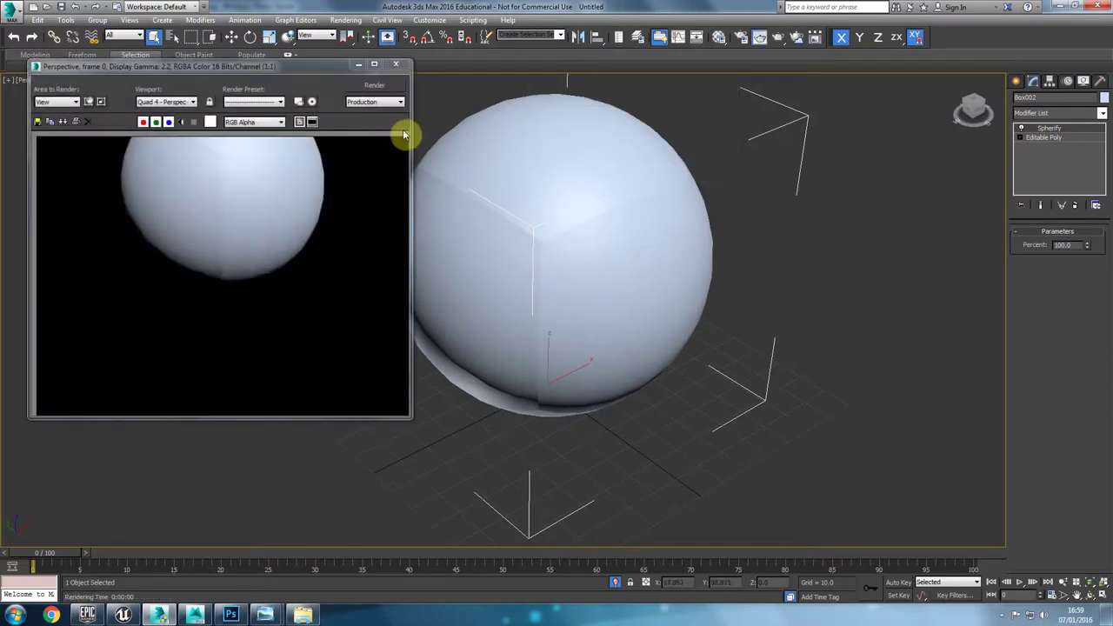
scroll(283, 201, "down", 2)
scroll(280, 209, "up", 2)
left_click(278, 211)
scroll(277, 209, "down", 1)
scroll(228, 236, "up", 1)
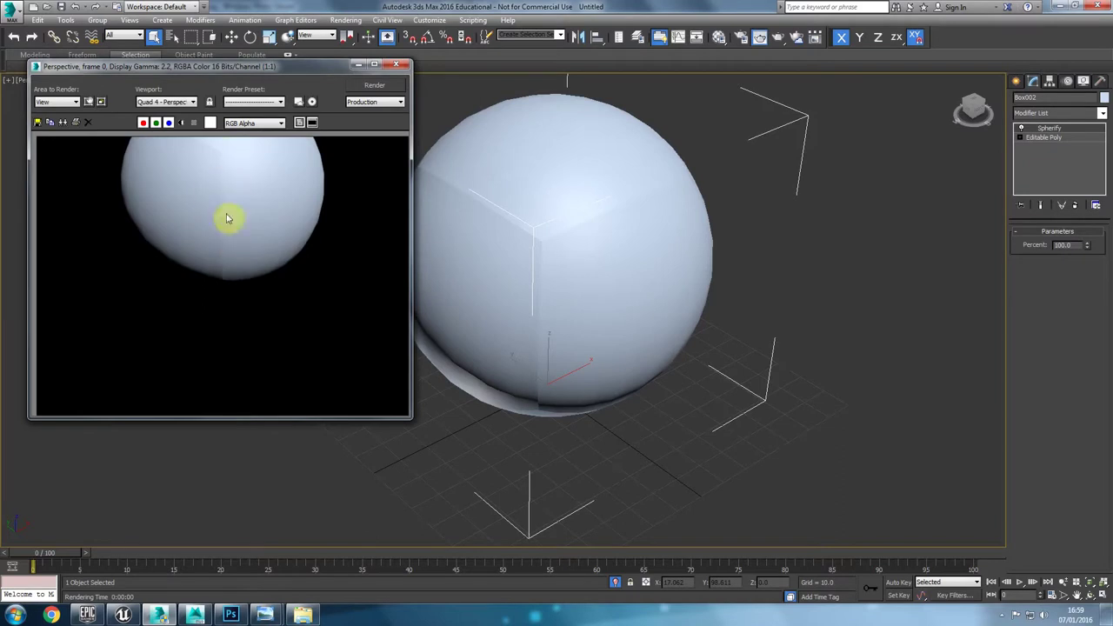
left_click(396, 65)
Step: Add a Smooth modifier to the sphere and enable Auto Smooth
left_click(1074, 114)
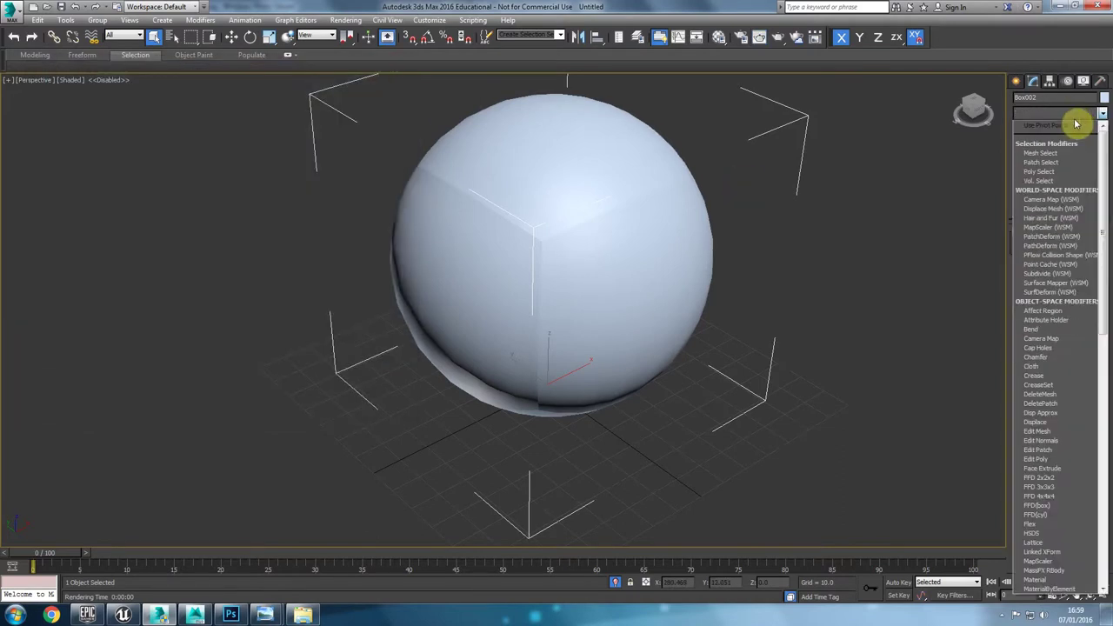
key("m")
key("Return")
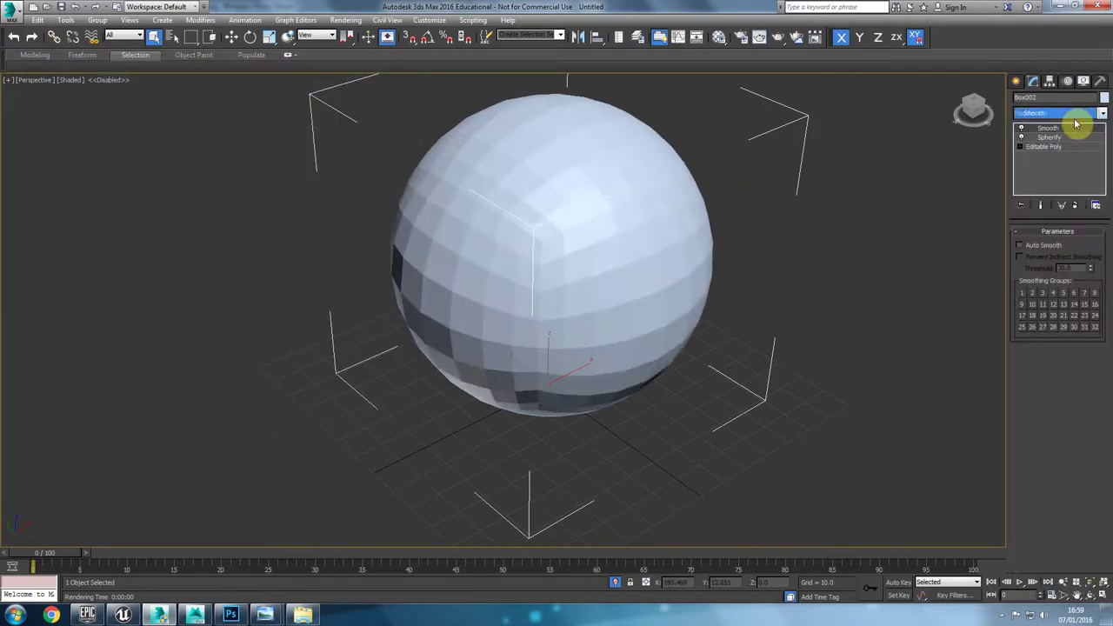
left_click(1036, 248)
Step: Convert the smoothed sphere to an Editable Poly and turn its edged faces display back on
right_click(595, 336)
mouse_move(588, 453)
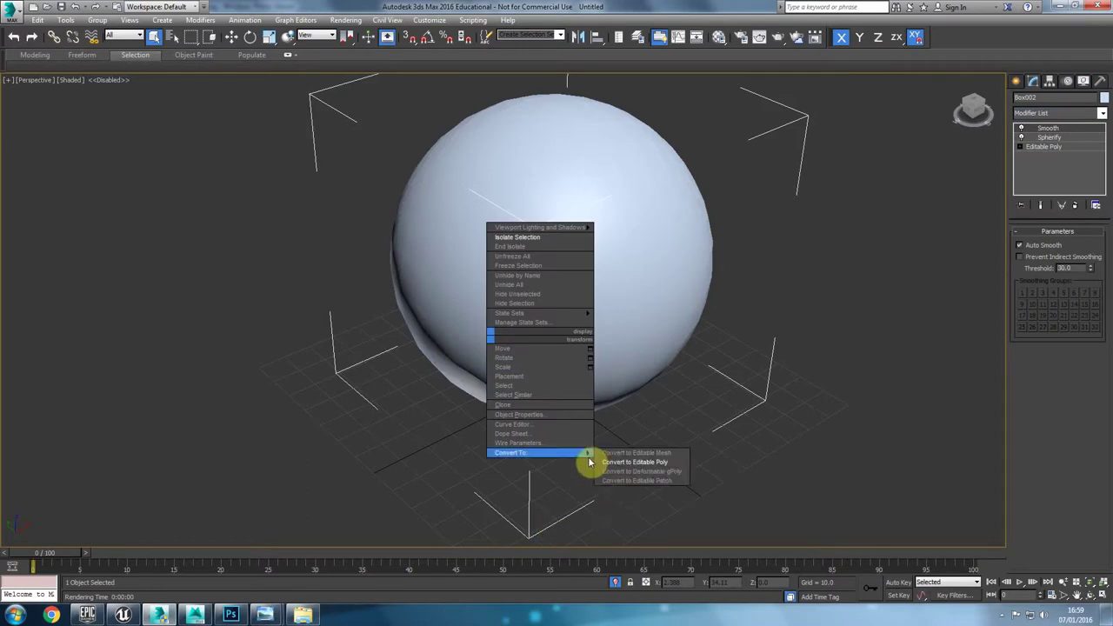
left_click(645, 467)
left_click(663, 445)
key("F4")
left_click(580, 226)
middle_click_drag(531, 322, 973, 213, "alt")
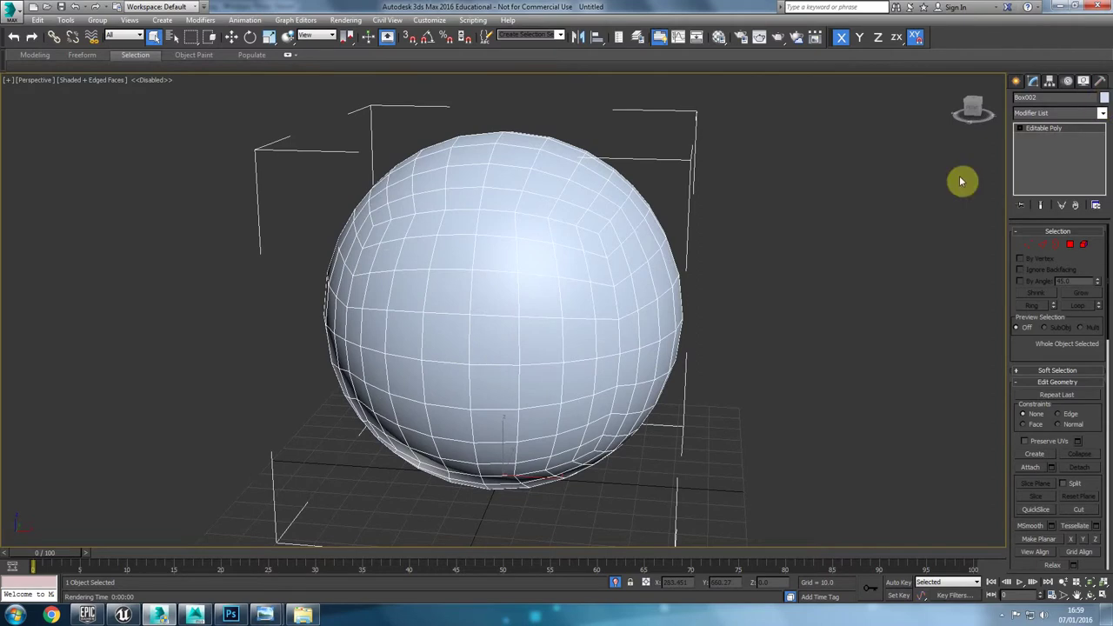
Step: Assign a purple object color to the sphere
left_click(1101, 102)
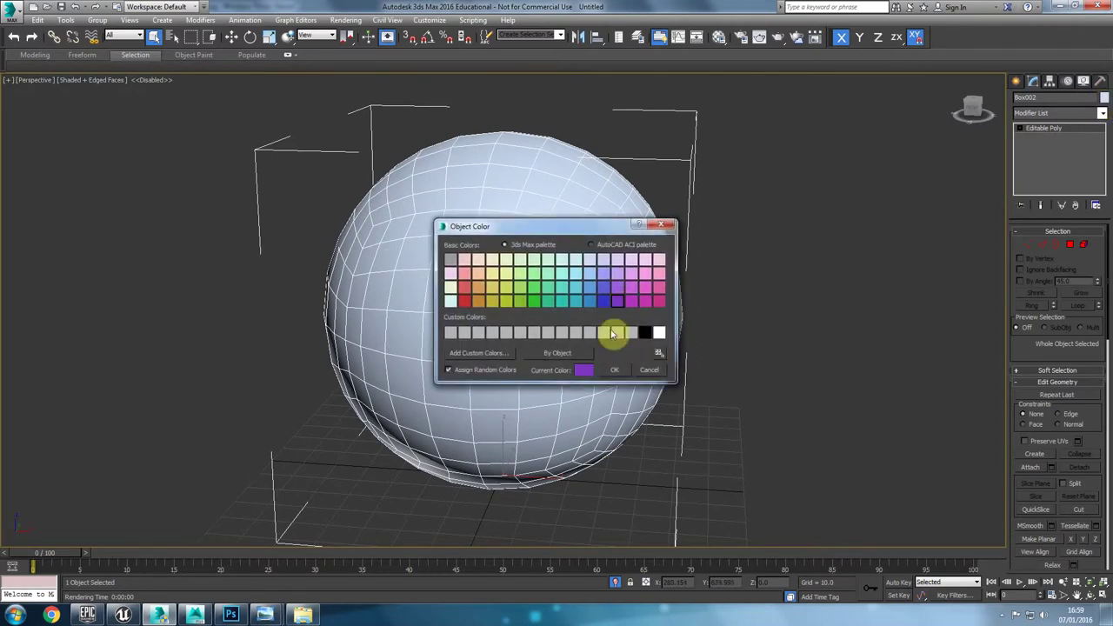
left_click(618, 372)
middle_click_drag(621, 418, 588, 320, "alt")
Step: Add an Unwrap UVW modifier to the sphere, open its UV editor and display the CheckerPattern on the surface
left_click(1064, 112)
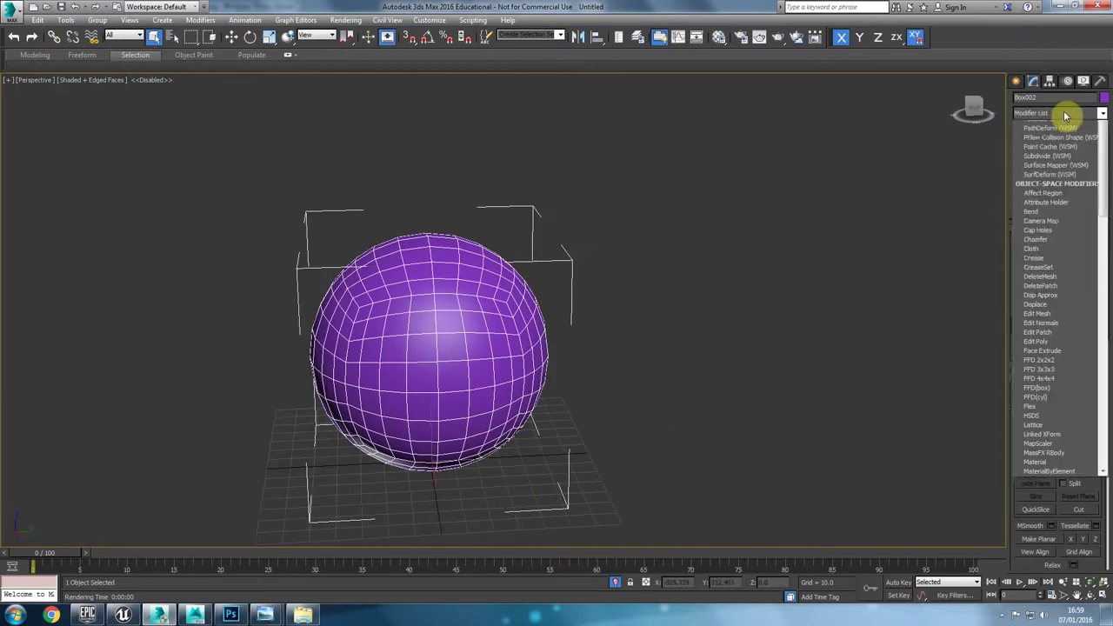
left_click(1066, 115)
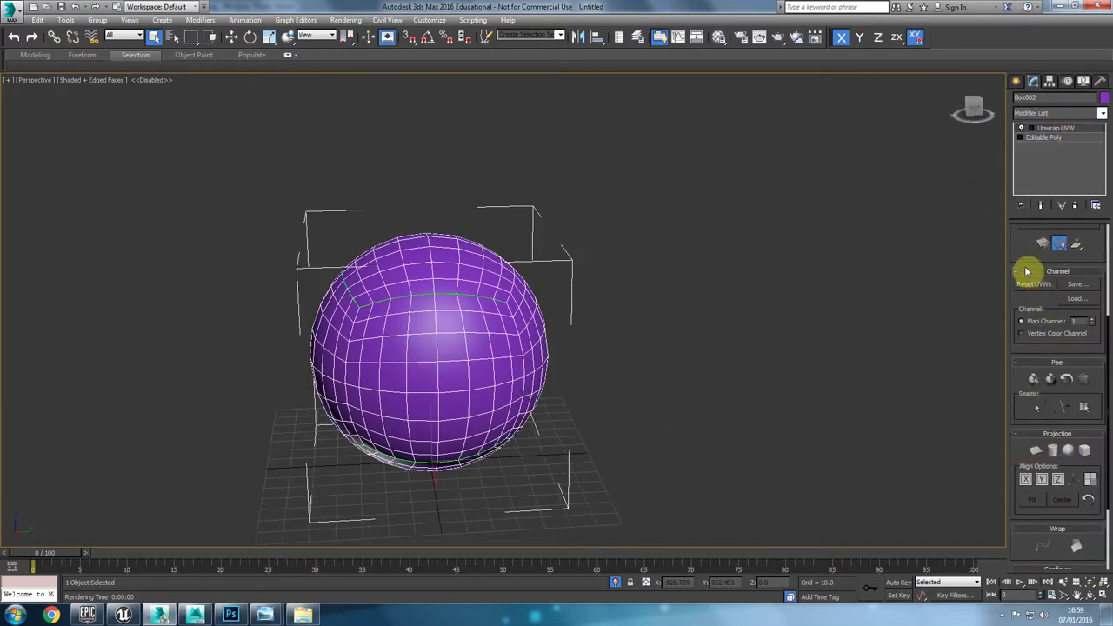
scroll(1030, 299, "up", 3)
left_click(1037, 312)
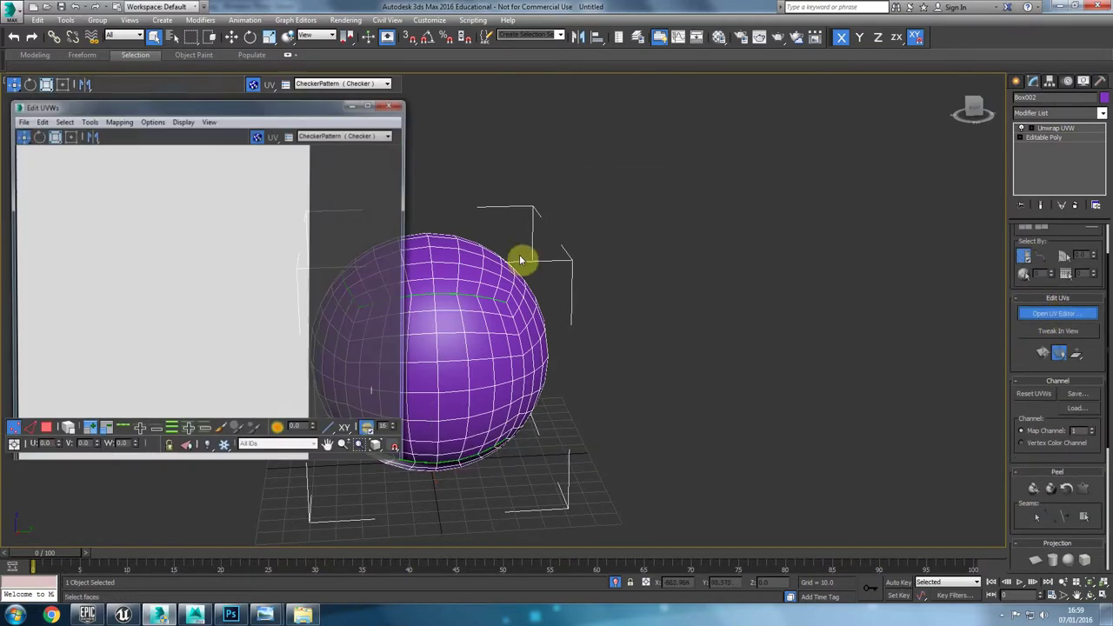
middle_click_drag(144, 198, 130, 194)
left_click(368, 83)
left_click(365, 96)
middle_click_drag(468, 335, 580, 344)
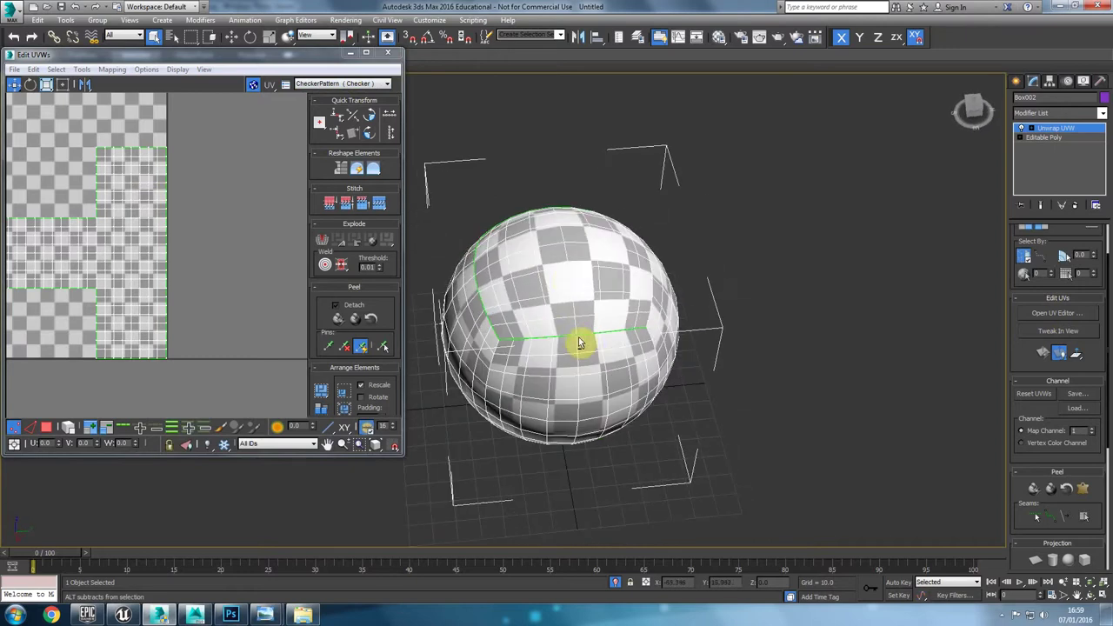
Step: Select all UV polygons of the T-shaped layout in the UV editor
middle_click_drag(485, 279, 577, 293, "alt")
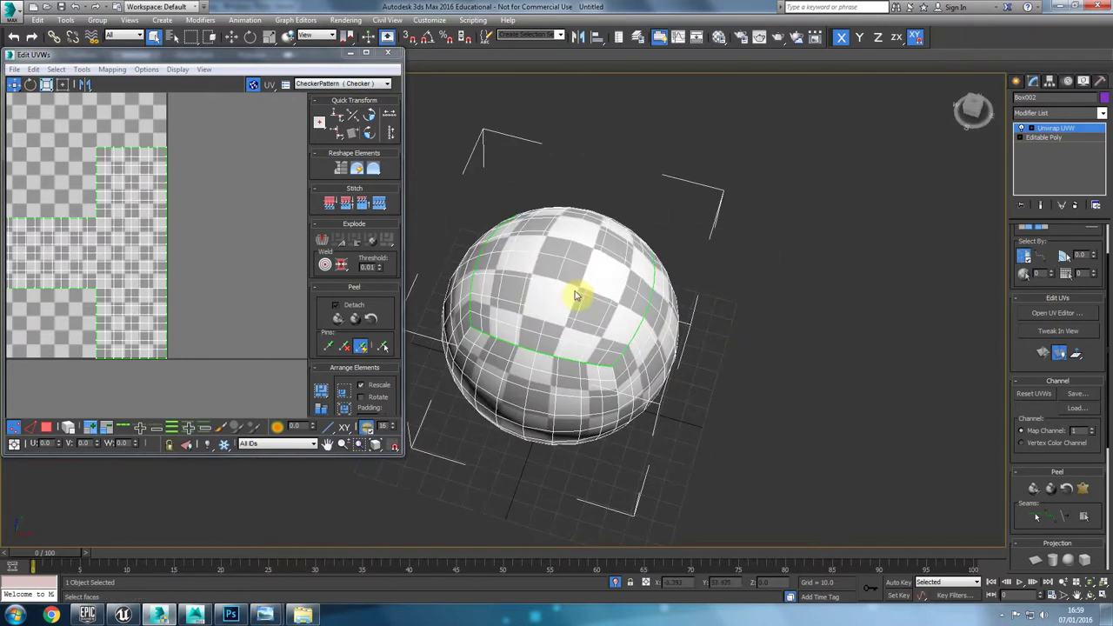
middle_click_drag(226, 256, 283, 251)
scroll(283, 252, "down", 2)
left_click(46, 426)
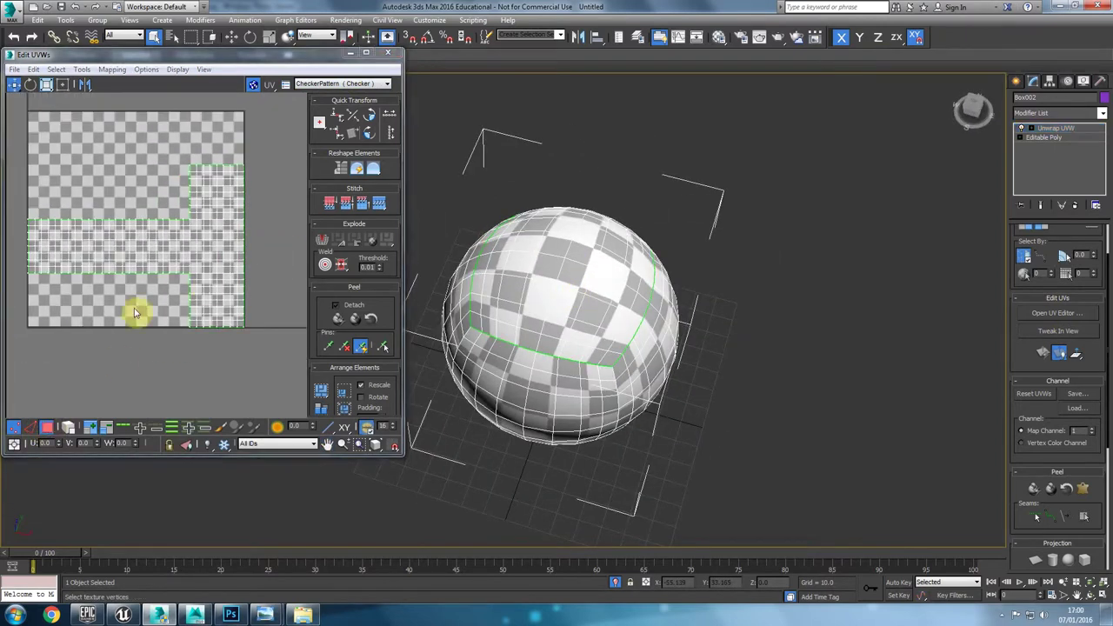
key("ctrl+a")
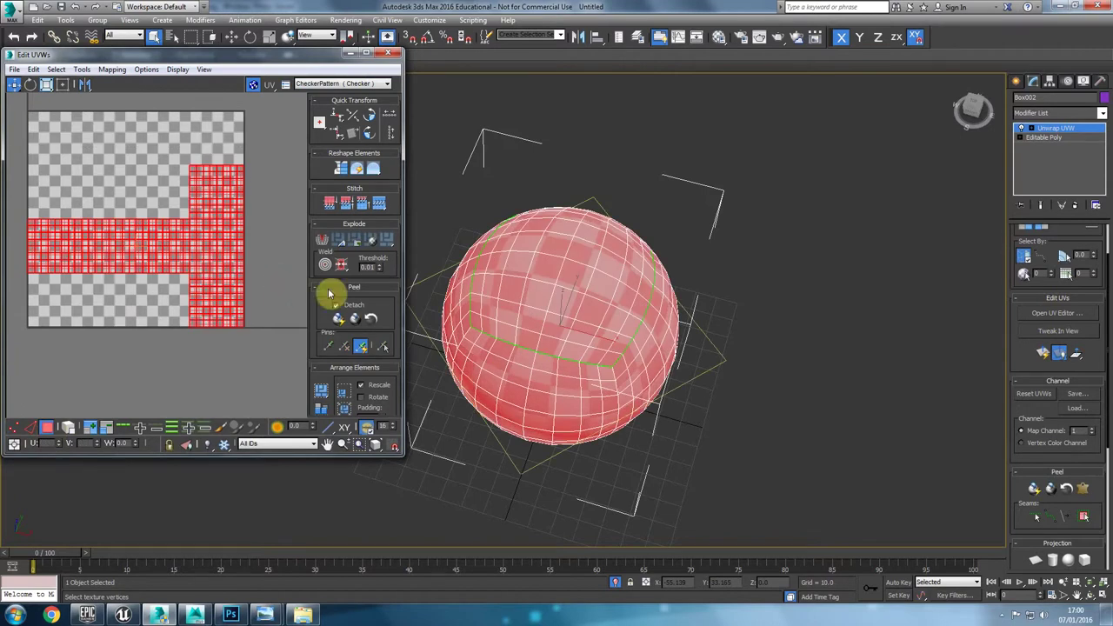
Step: Try a Quick Peel on the whole T-shaped UV layout, and undo it
left_click(336, 322)
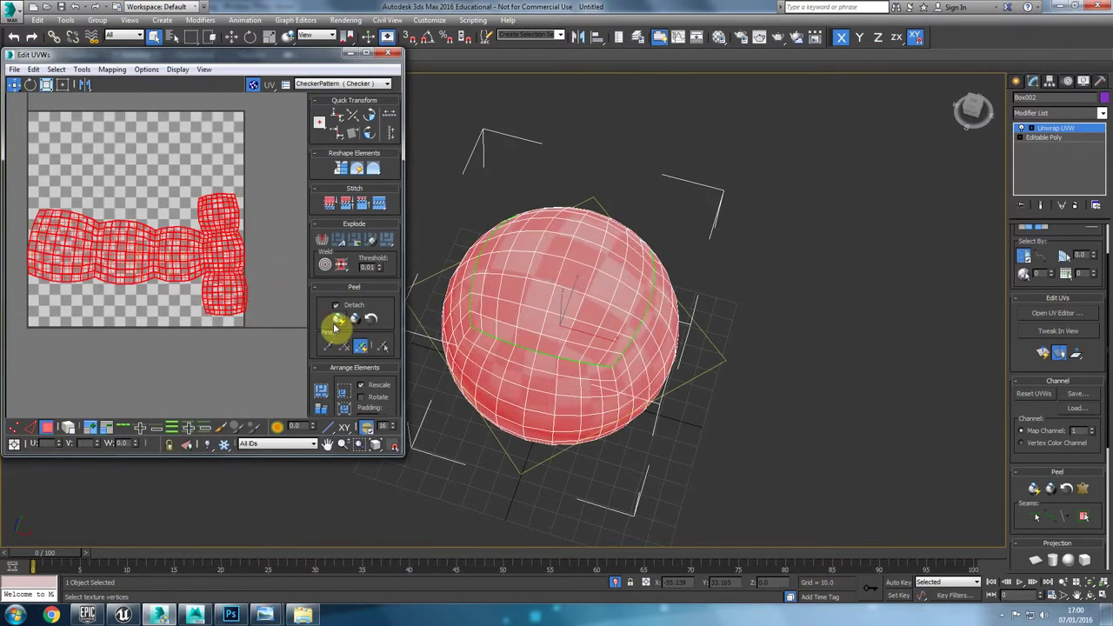
middle_click_drag(651, 348, 668, 405, "alt")
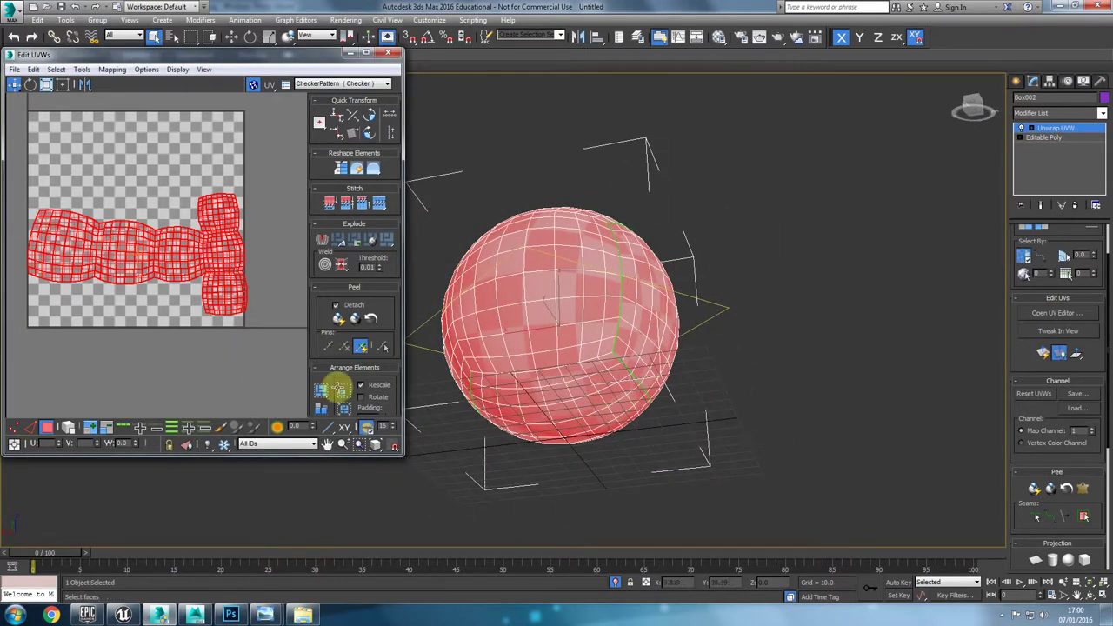
key("ctrl+z")
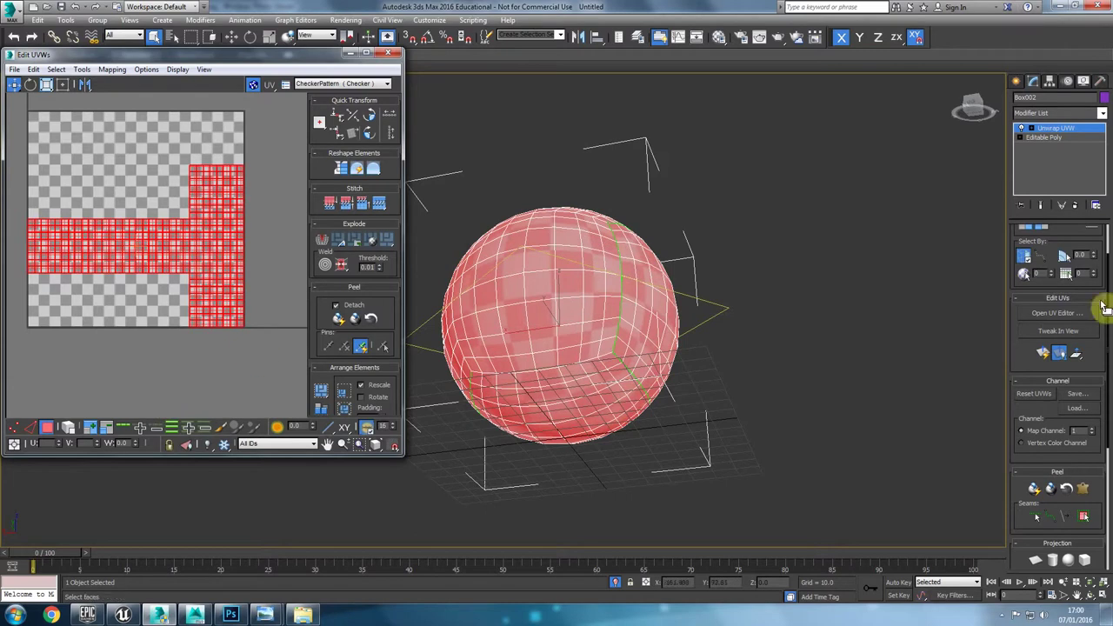
Step: Try to flatten all of the sphere's UV polygons with a Pelt Map
left_click(1084, 491)
scroll(182, 231, "up", 3)
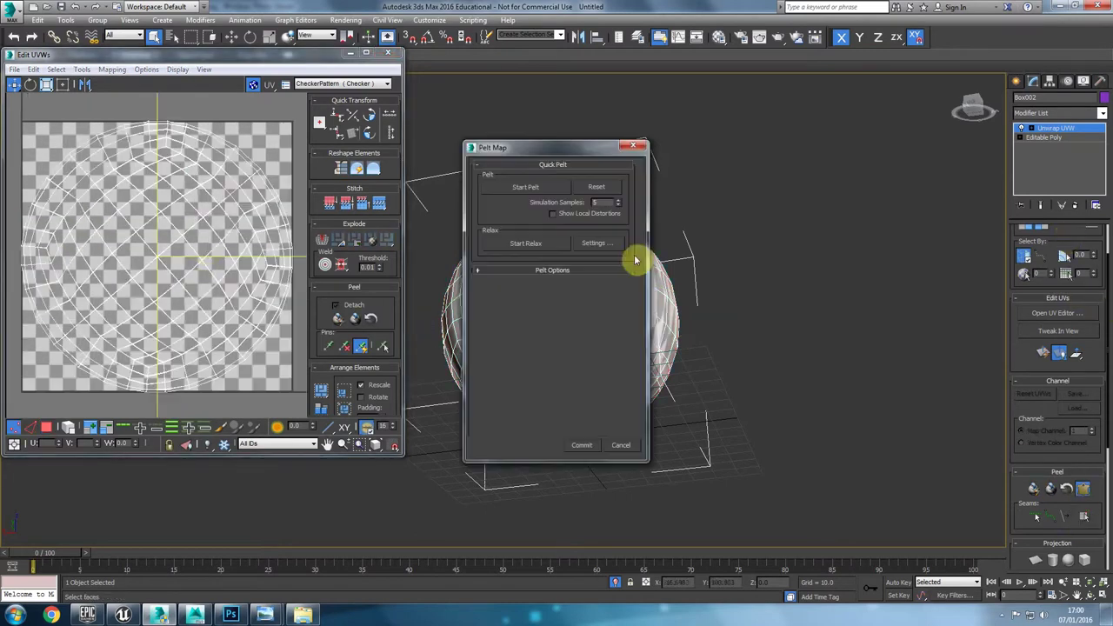
scroll(182, 232, "down", 6)
scroll(193, 242, "up", 3)
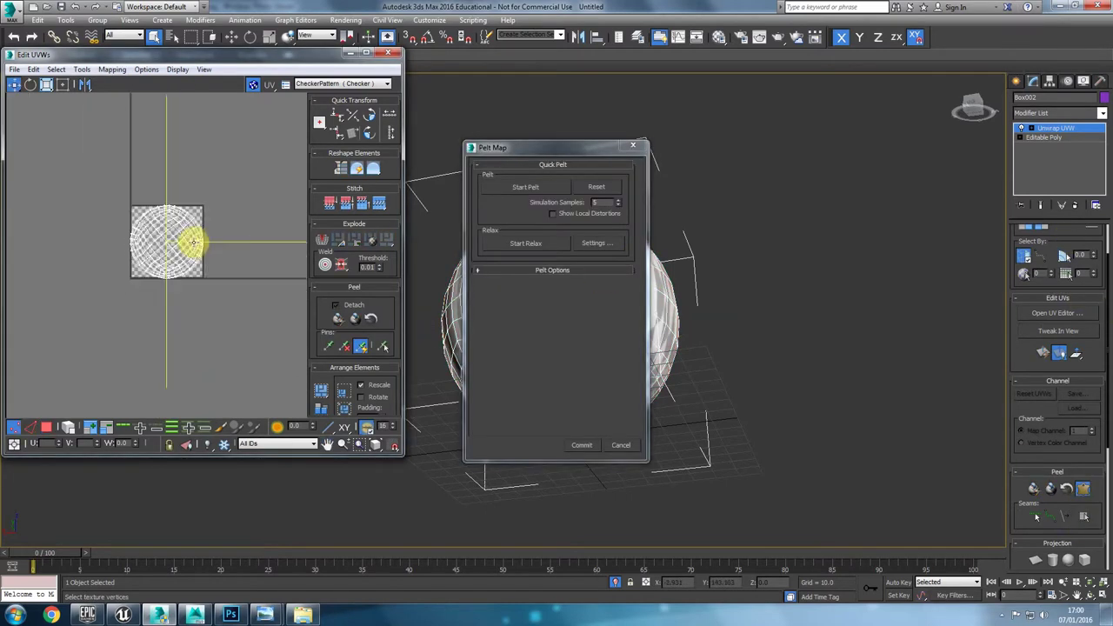
scroll(193, 242, "up", 2)
left_click_drag(30, 367, 33, 371)
left_click(46, 427)
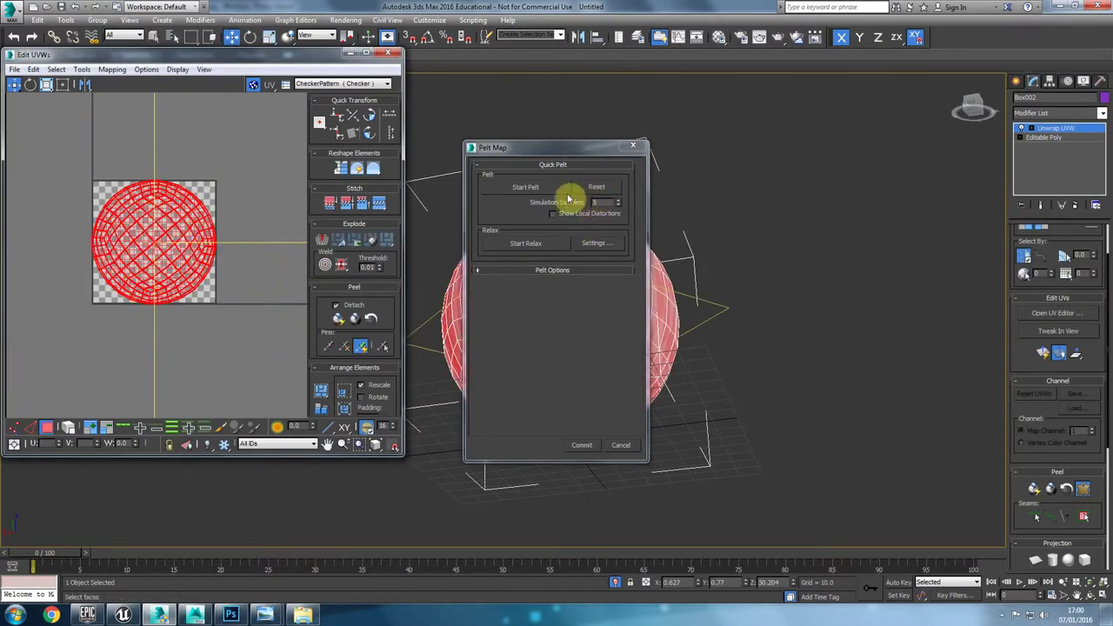
left_click(519, 189)
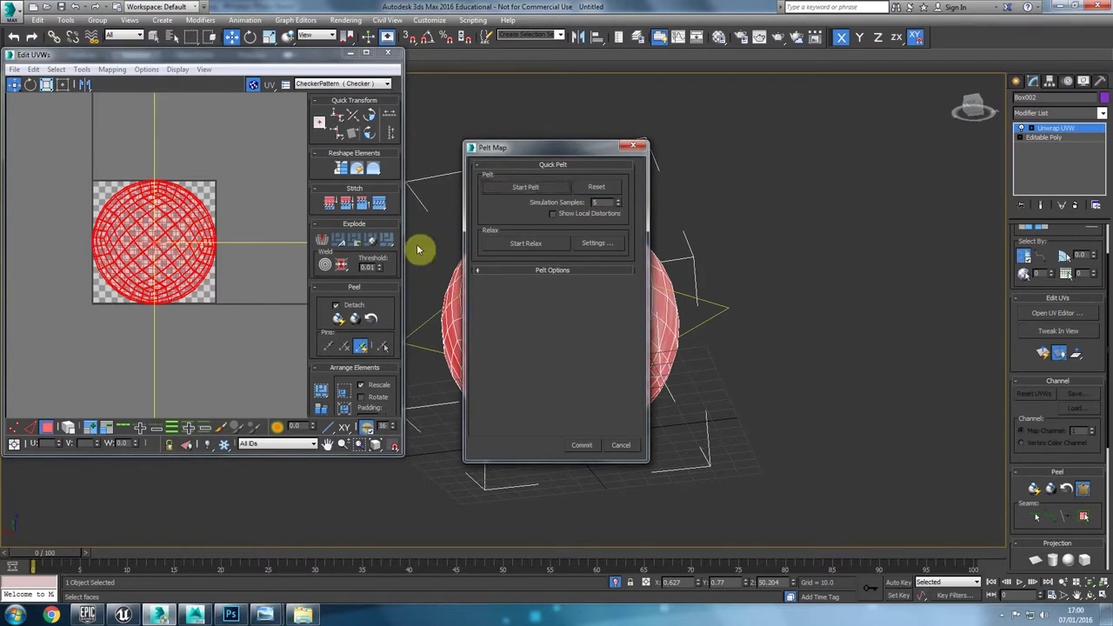
left_click(584, 445)
Step: Run Quick Peel twice on all selected polygons of the T-shaped UV layout
scroll(218, 287, "up", 3)
left_click(326, 268)
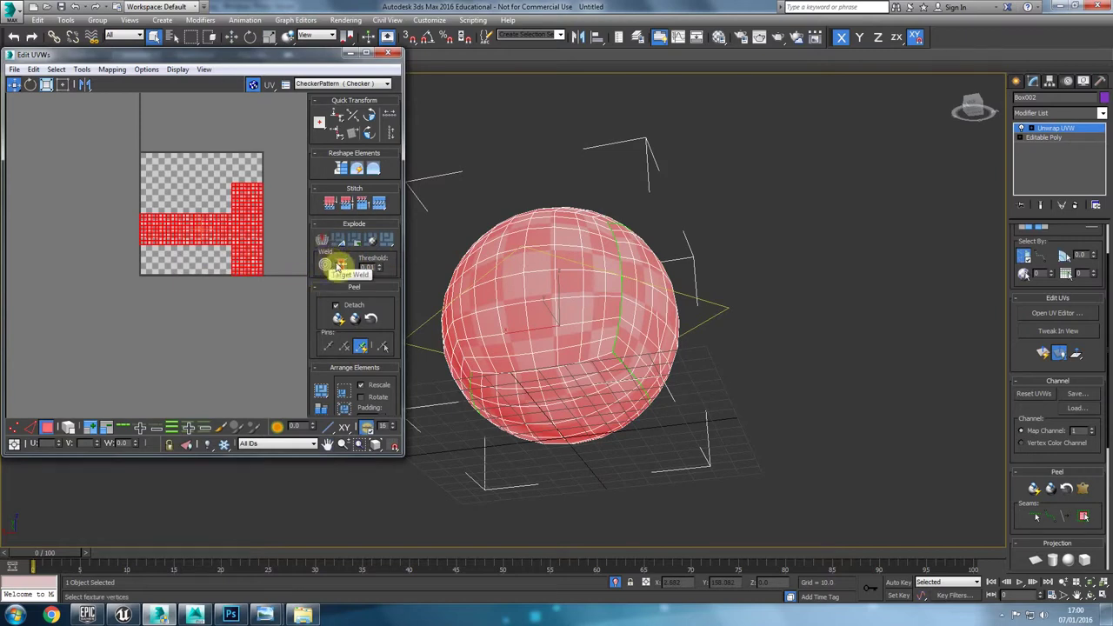
left_click(339, 319)
scroll(232, 245, "up", 3)
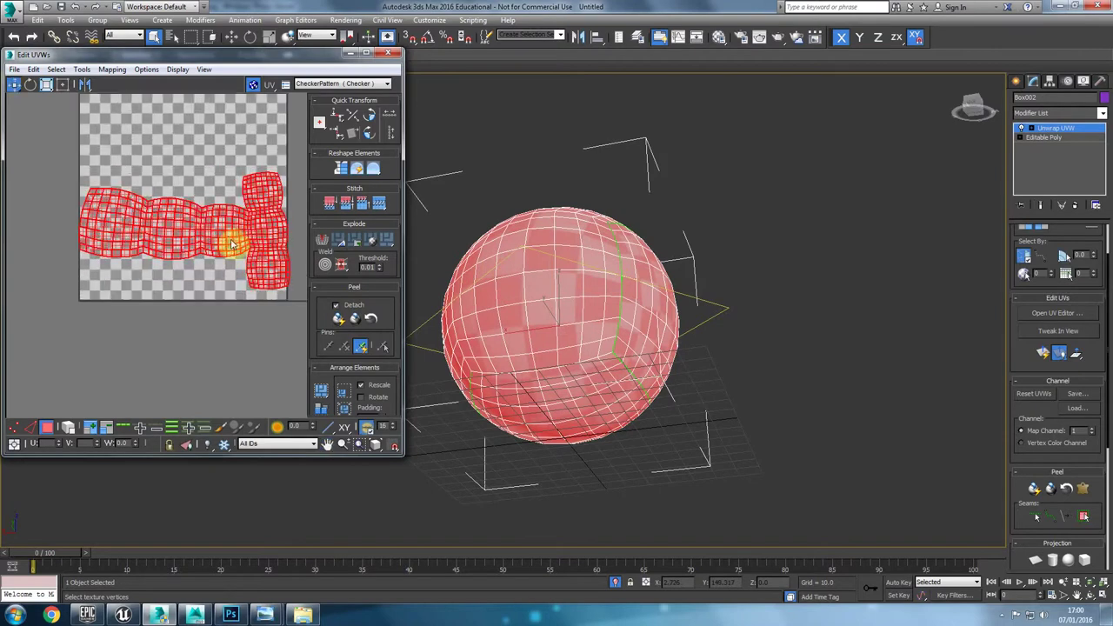
left_click(339, 324)
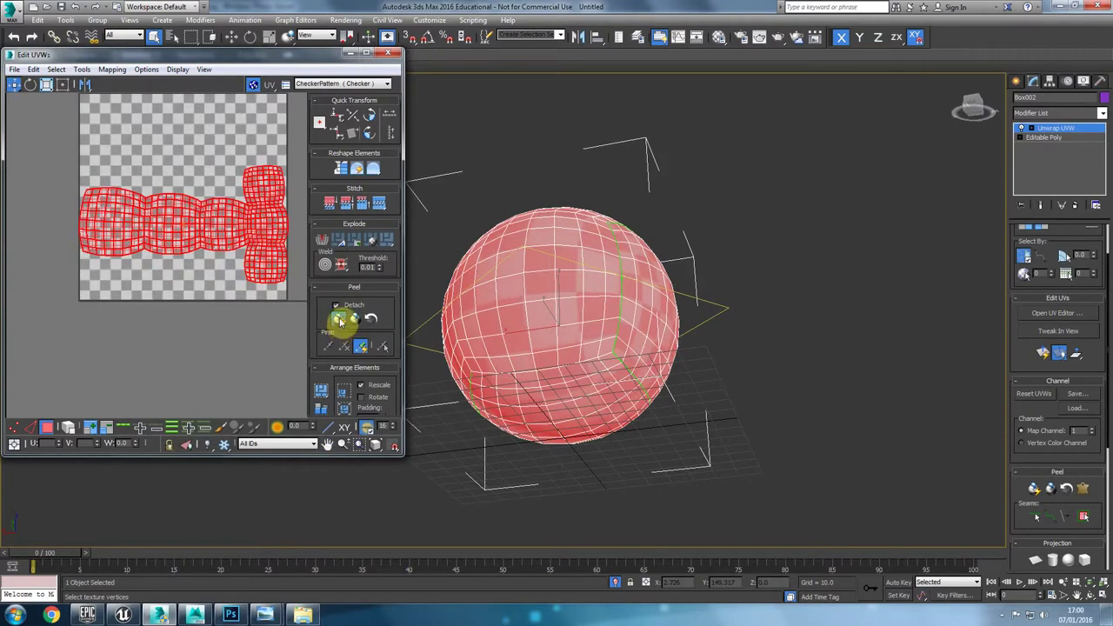
Step: Relax the peeled UVs by edge angles with 100 iterations, amount 0.1 and stretch 0.0, and close the Relax tool
left_click(82, 70)
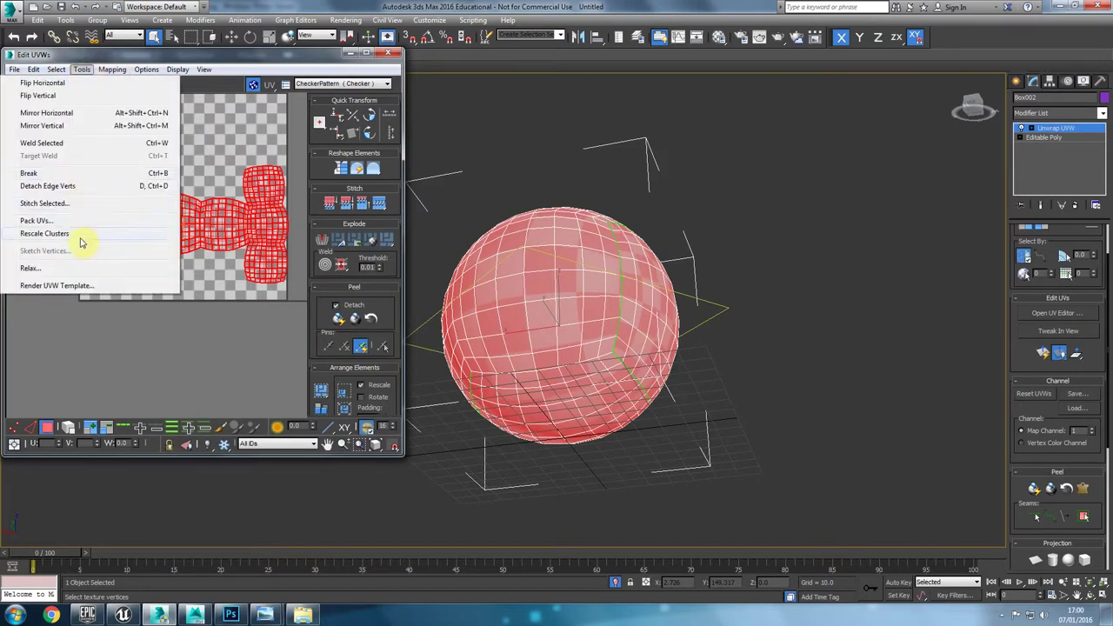
left_click(73, 270)
left_click(137, 154)
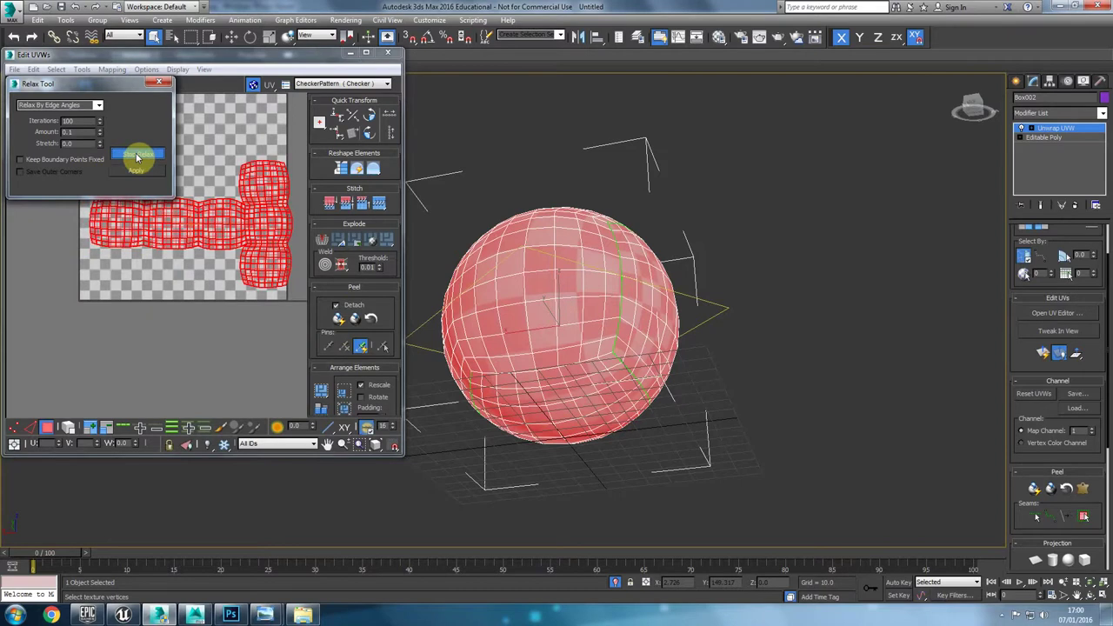
left_click(136, 157)
left_click_drag(119, 87, 128, 266)
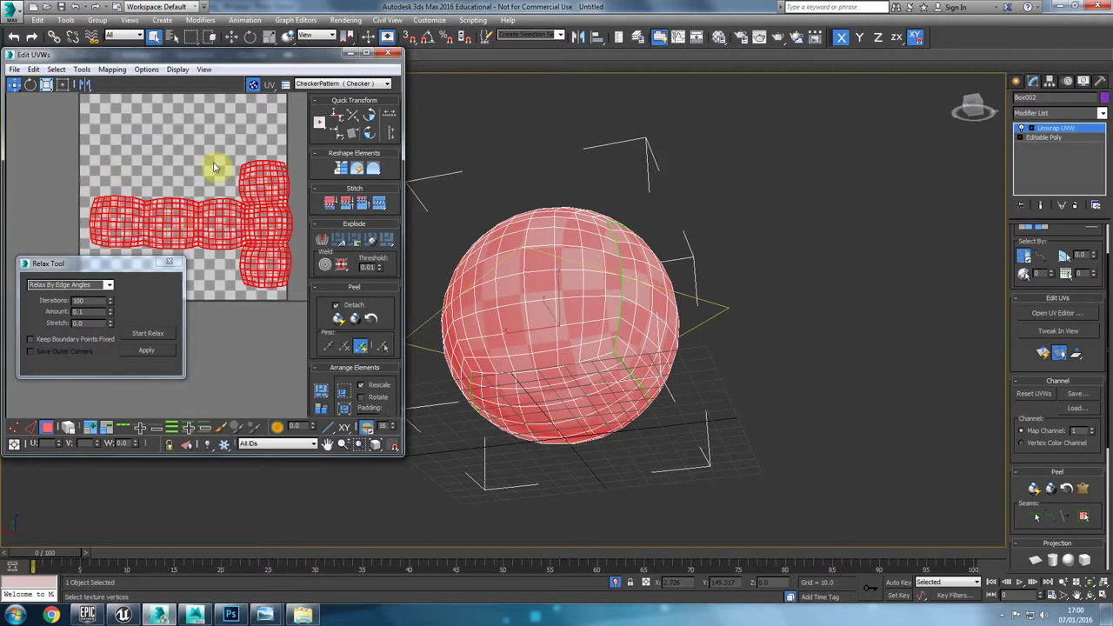
left_click_drag(97, 261, 94, 71)
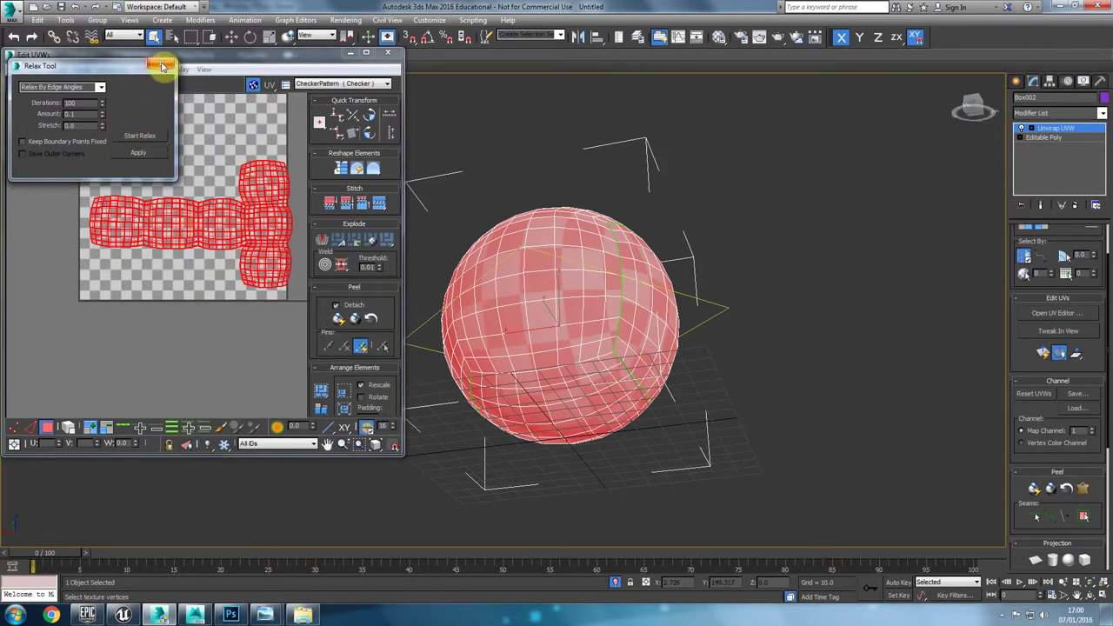
left_click(139, 139)
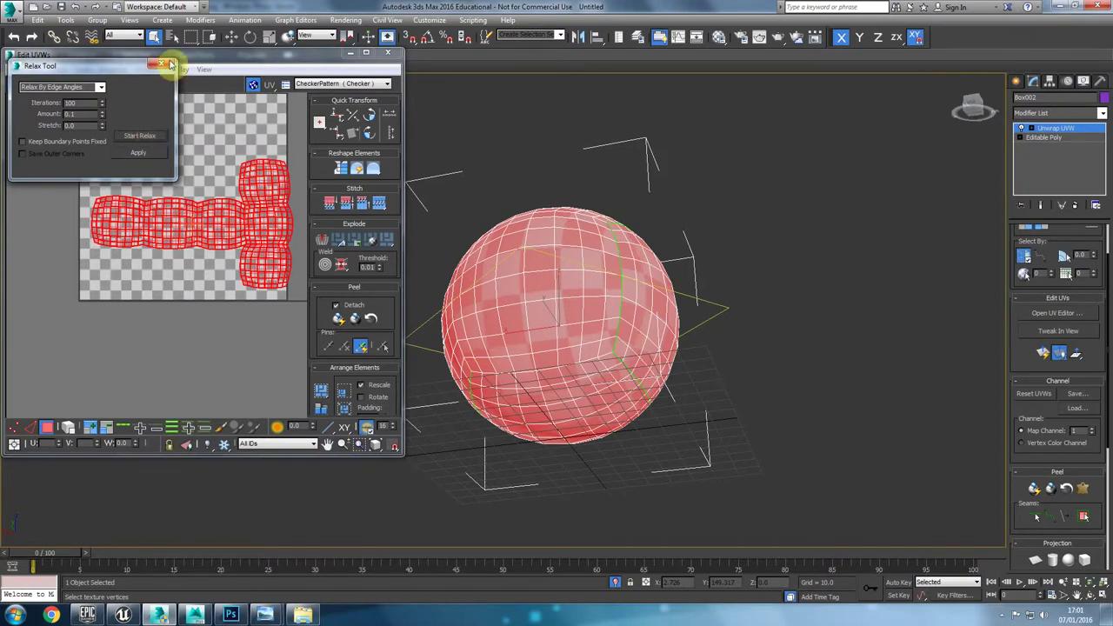
left_click(183, 72)
Step: Leave the UV editor and convert the unwrapped sphere to an Editable Poly
middle_click_drag(847, 253, 768, 321, "alt")
middle_click_drag(757, 418, 643, 349, "alt")
scroll(577, 319, "up", 2)
middle_click_drag(576, 319, 102, 206, "alt")
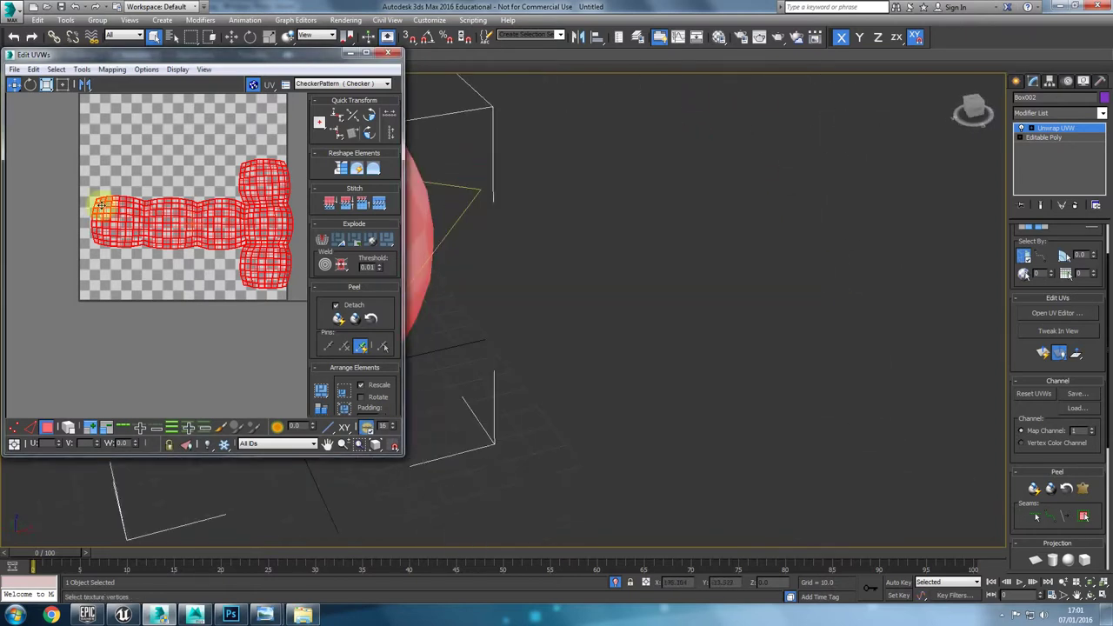
right_click(237, 261)
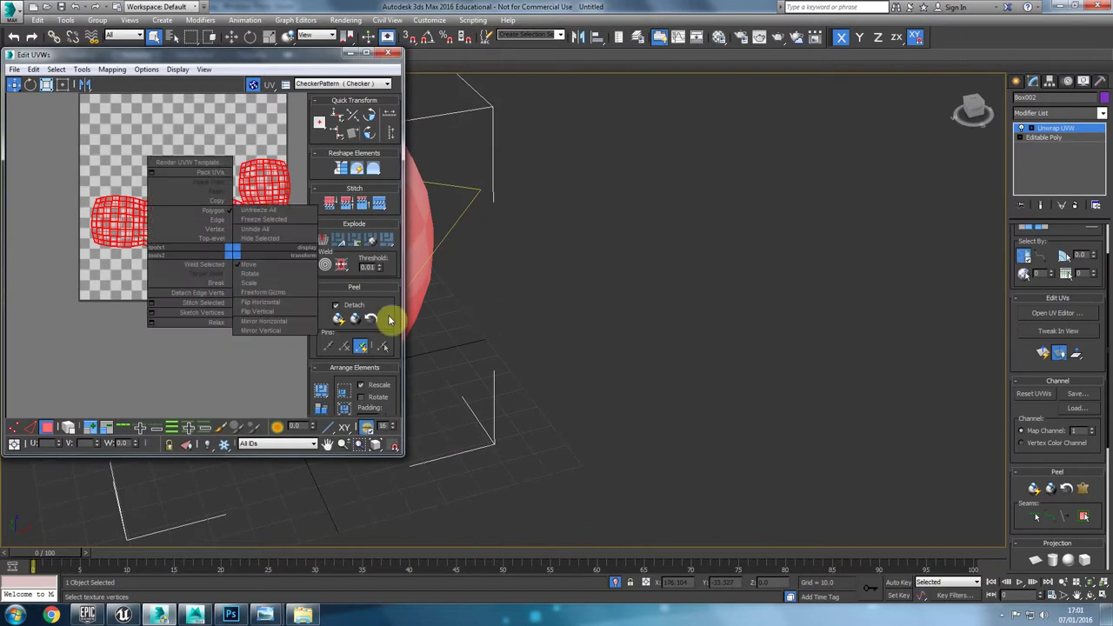
right_click(544, 251)
mouse_move(644, 369)
left_click(703, 381)
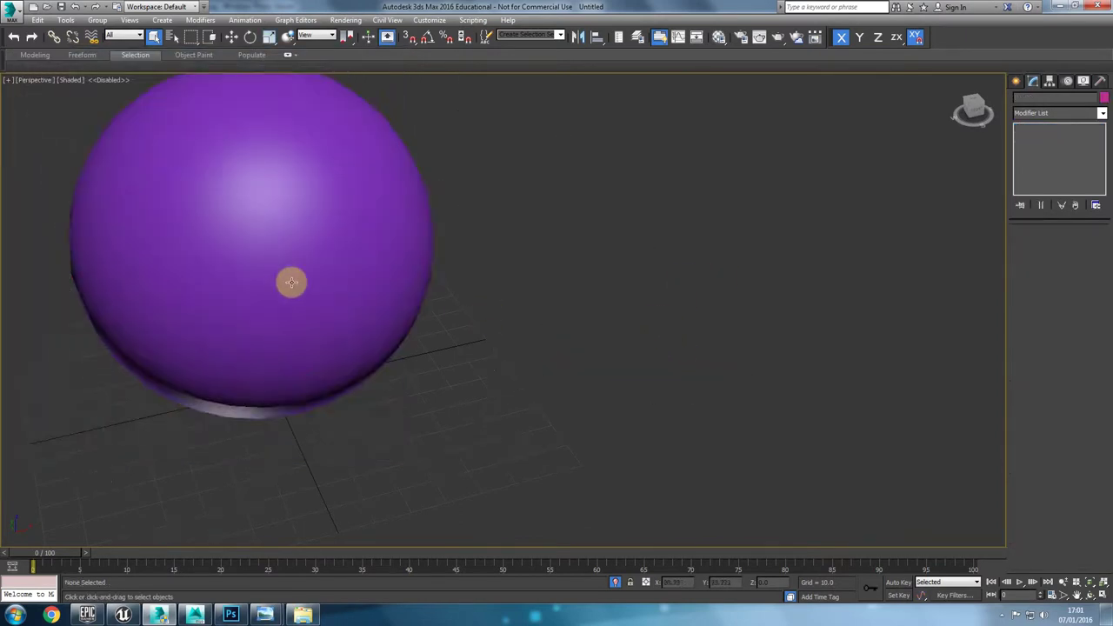
Step: Show edged faces in the viewport, select the purple sphere and frame it in the view
middle_click_drag(291, 281, 383, 353)
key("F4")
left_click(656, 353)
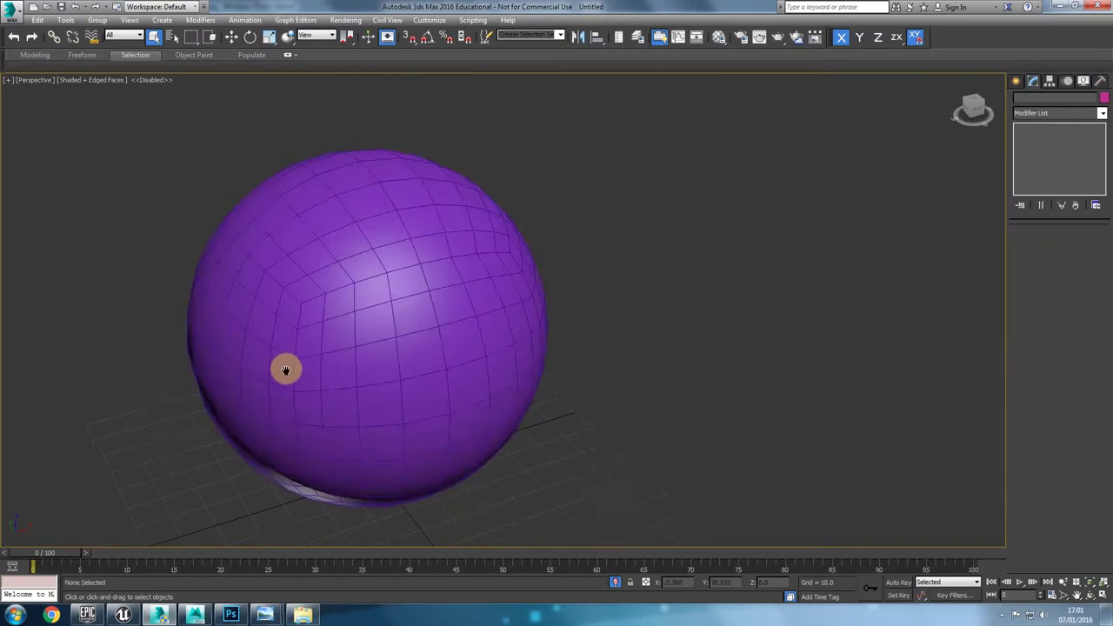
scroll(296, 383, "down", 5)
left_click(305, 398)
key("z")
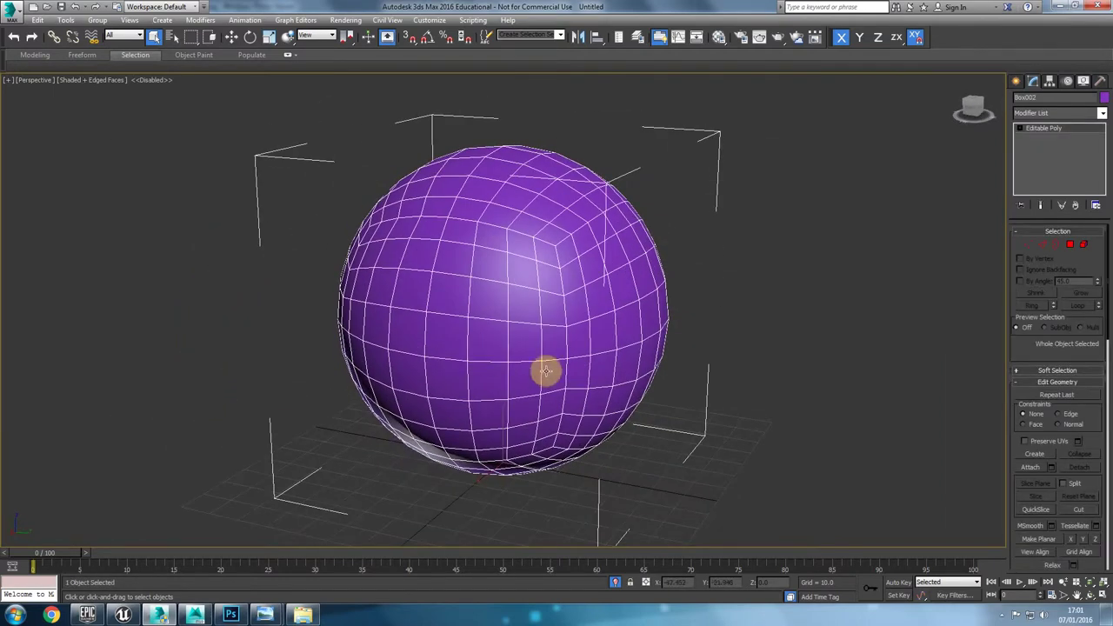
Step: End the isolation so the rest of the turtle model is shown alongside the sphere
middle_click_drag(548, 349, 448, 336, "alt")
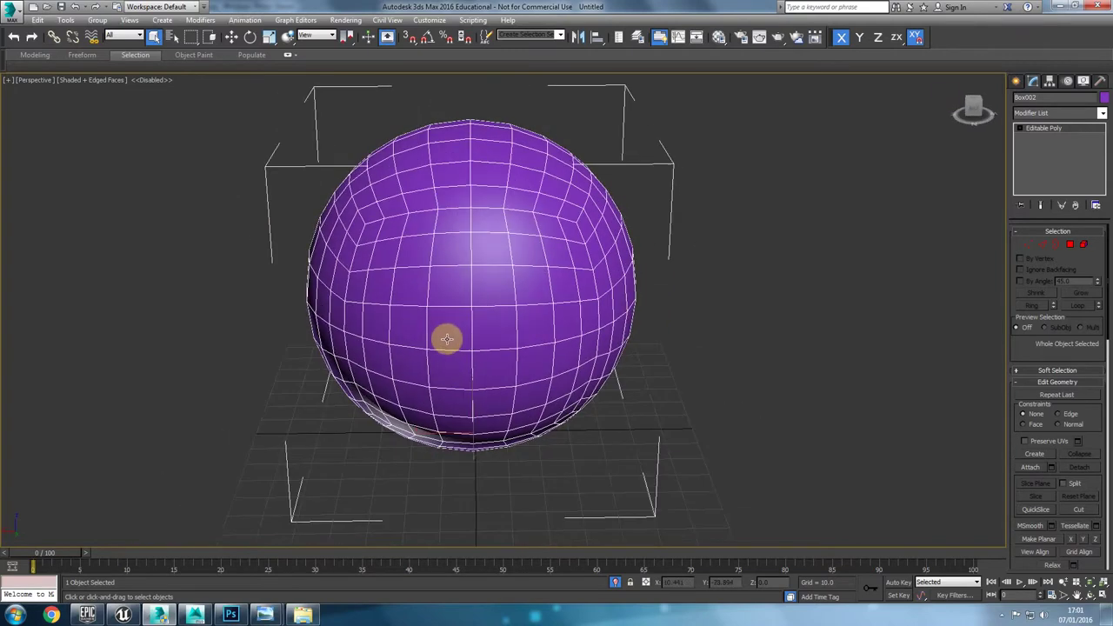
scroll(601, 353, "down", 5)
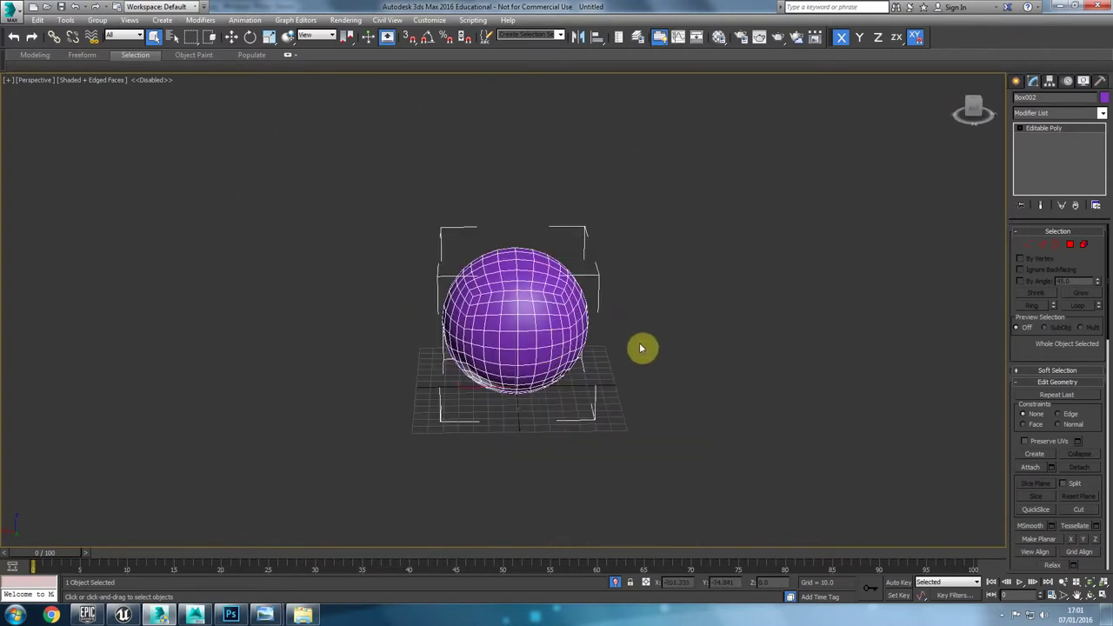
scroll(659, 328, "down", 3)
right_click(652, 321)
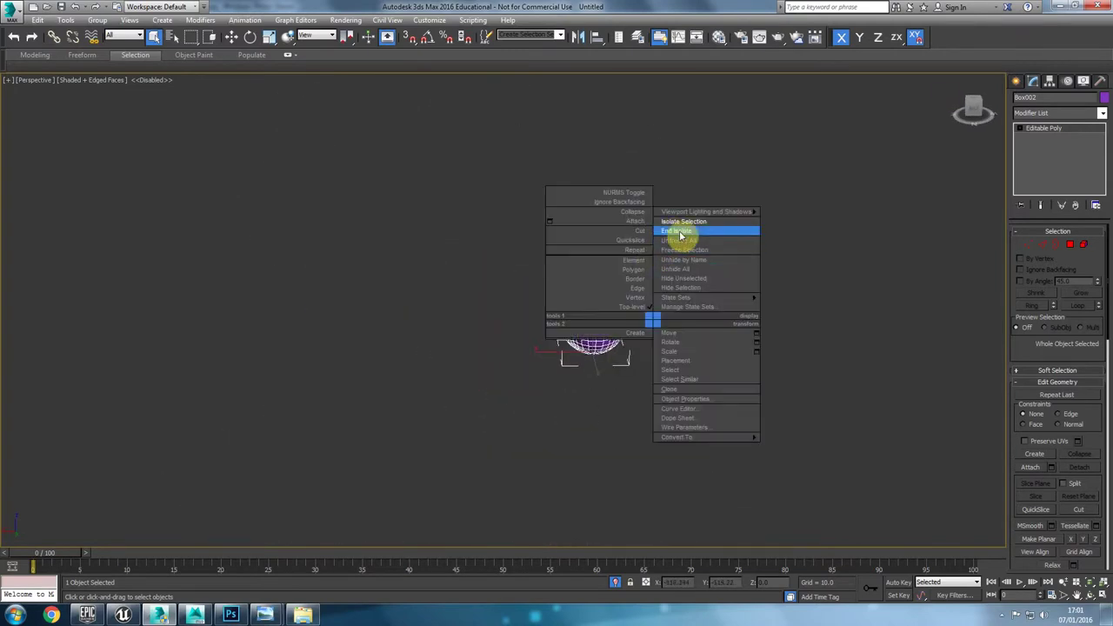
left_click(681, 234)
Step: Move the purple sphere in the front view well away from the turtle, up and to its left
left_click(603, 212)
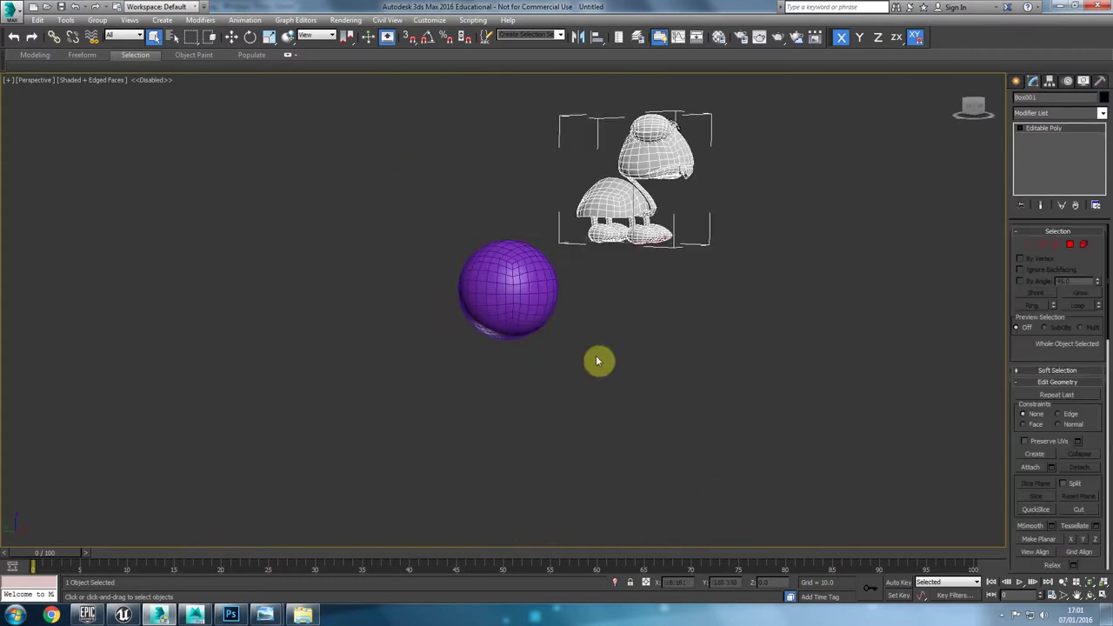
left_click(459, 263)
key("f")
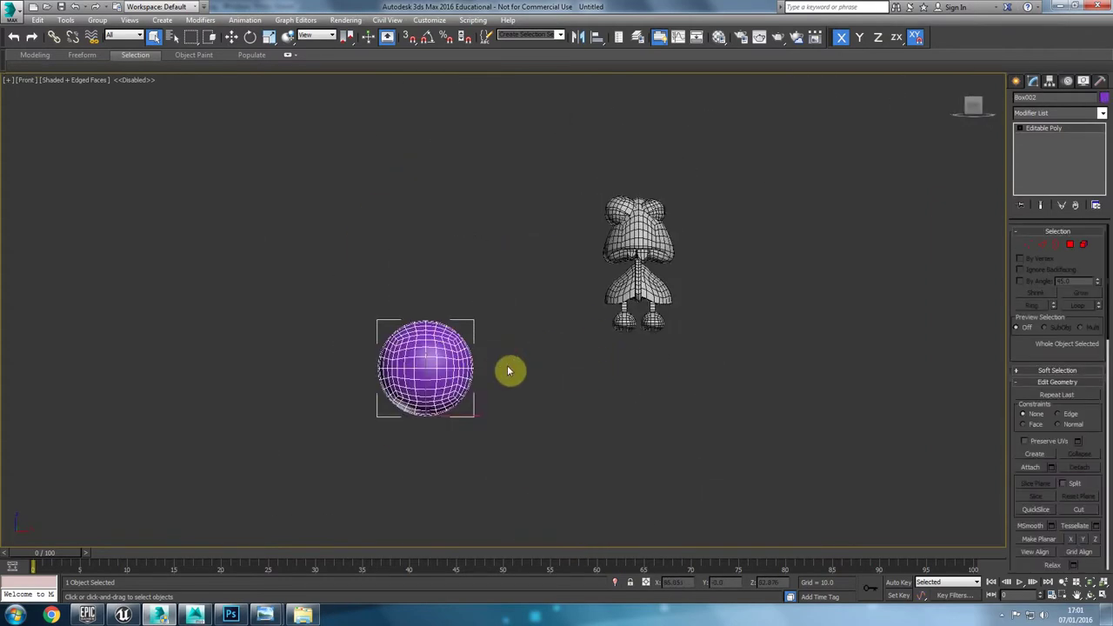
scroll(465, 371, "down", 3)
key("w")
left_click_drag(460, 374, 272, 133)
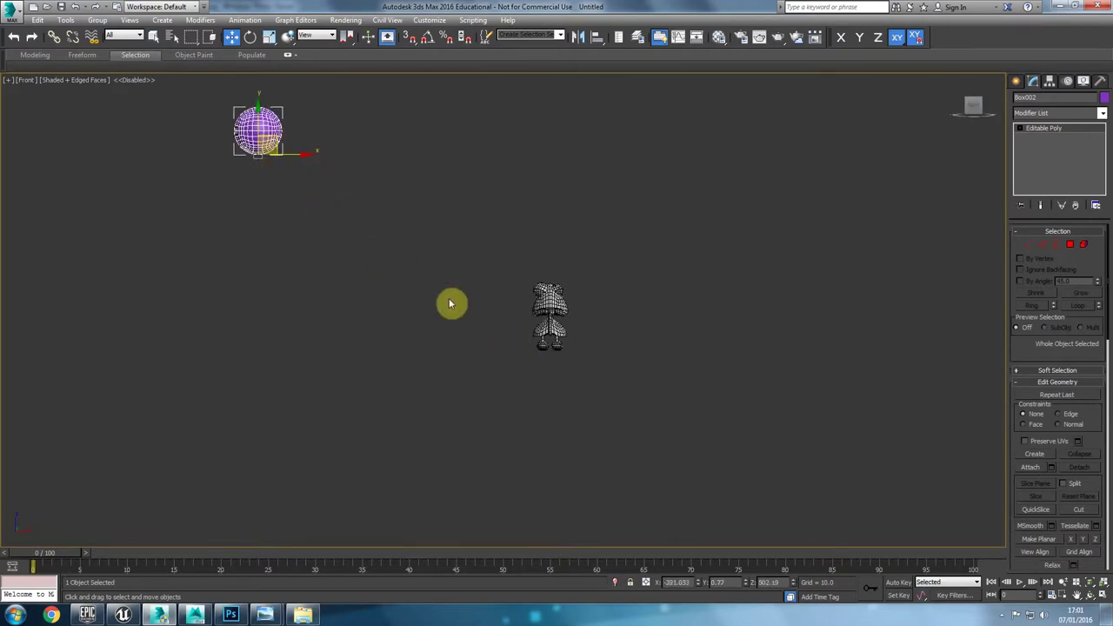
Step: Clone the sphere and place the copy beside the turtle, keeping the original as a spare
scroll(450, 304, "up", 3)
scroll(489, 323, "down", 3)
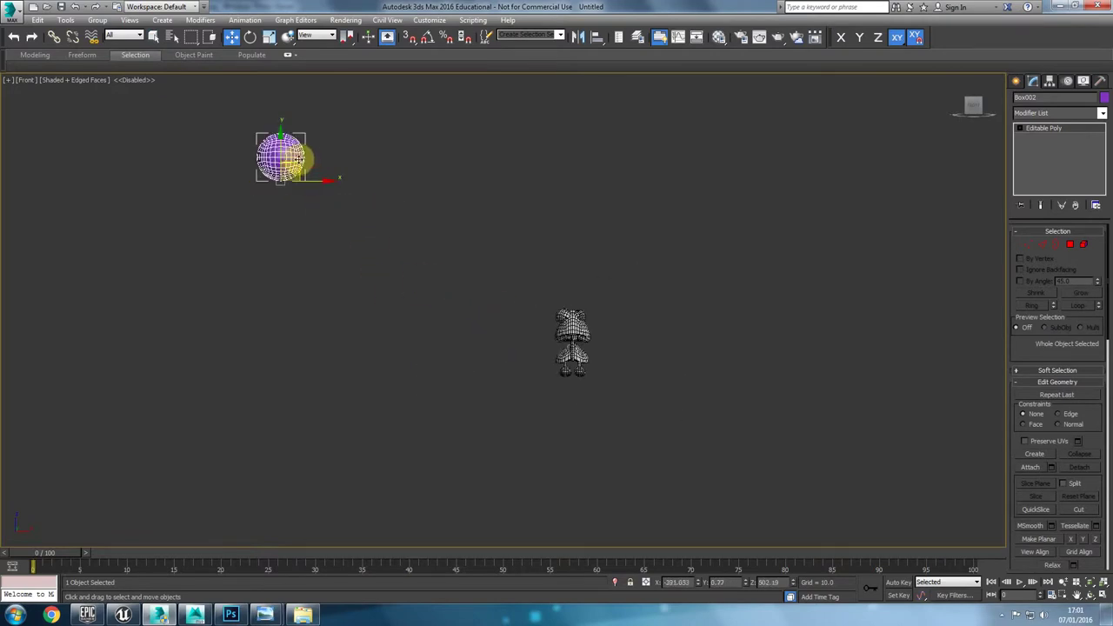
left_click_drag(296, 158, 432, 354, "shift")
left_click(548, 365)
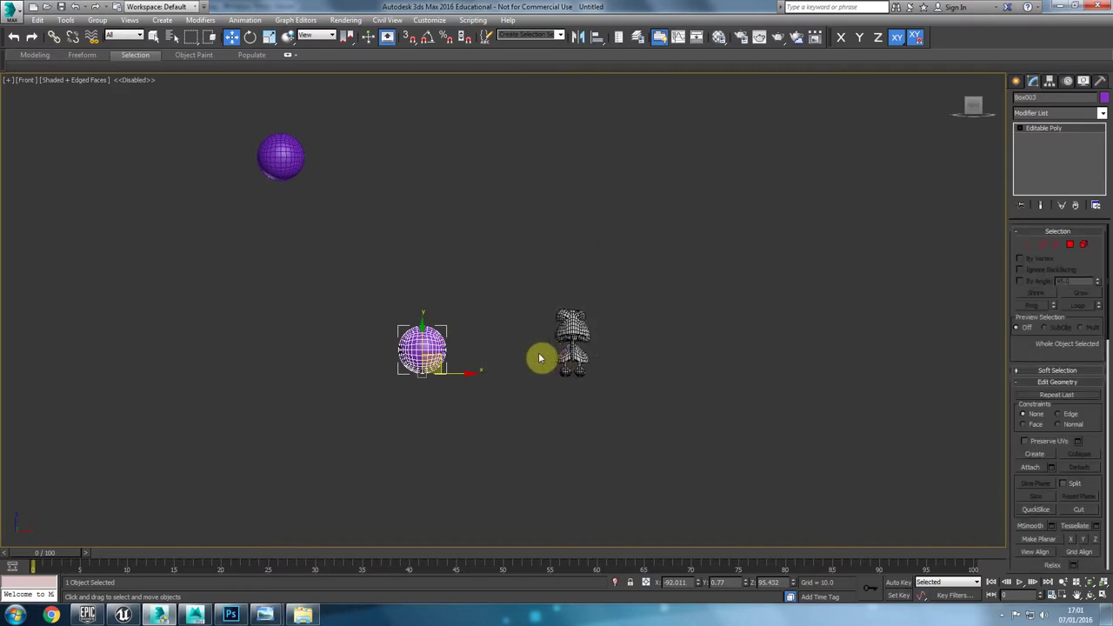
Step: Delete the polygons of the copied sphere's lower half in the front view to leave a dome
key("p")
middle_click_drag(467, 368, 524, 391, "alt")
scroll(447, 379, "up", 5)
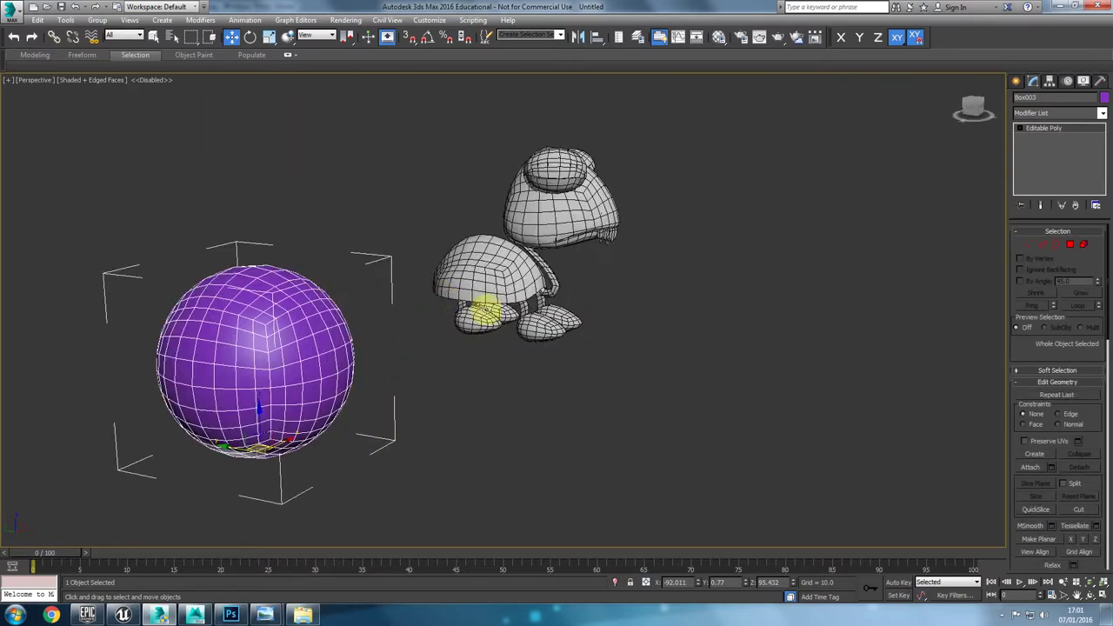
middle_click_drag(484, 311, 482, 267, "alt")
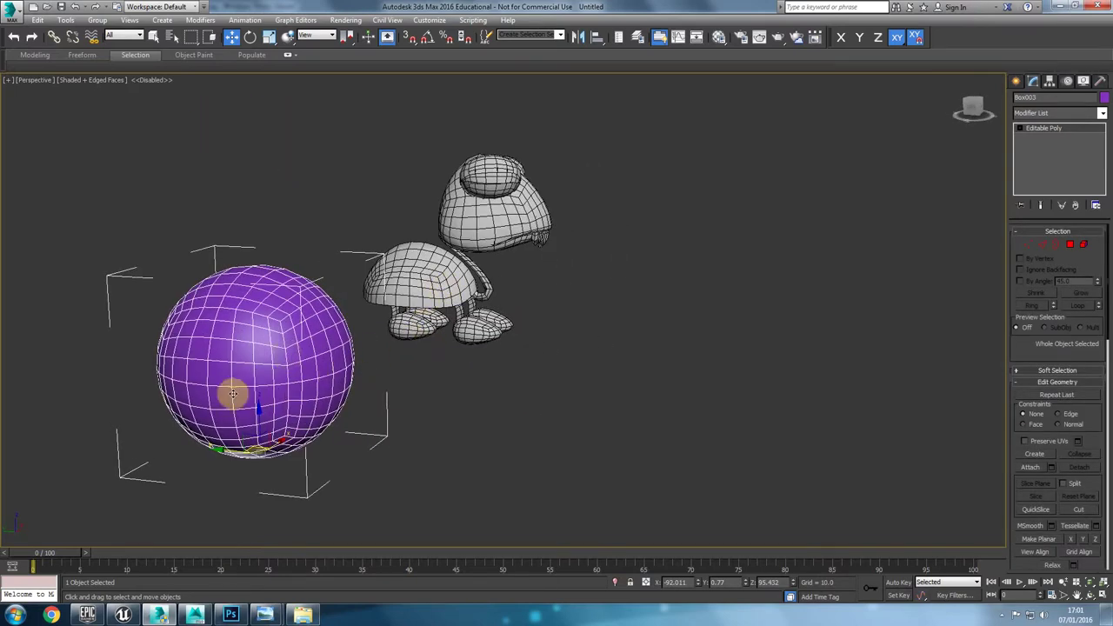
key("f")
scroll(435, 353, "up", 8)
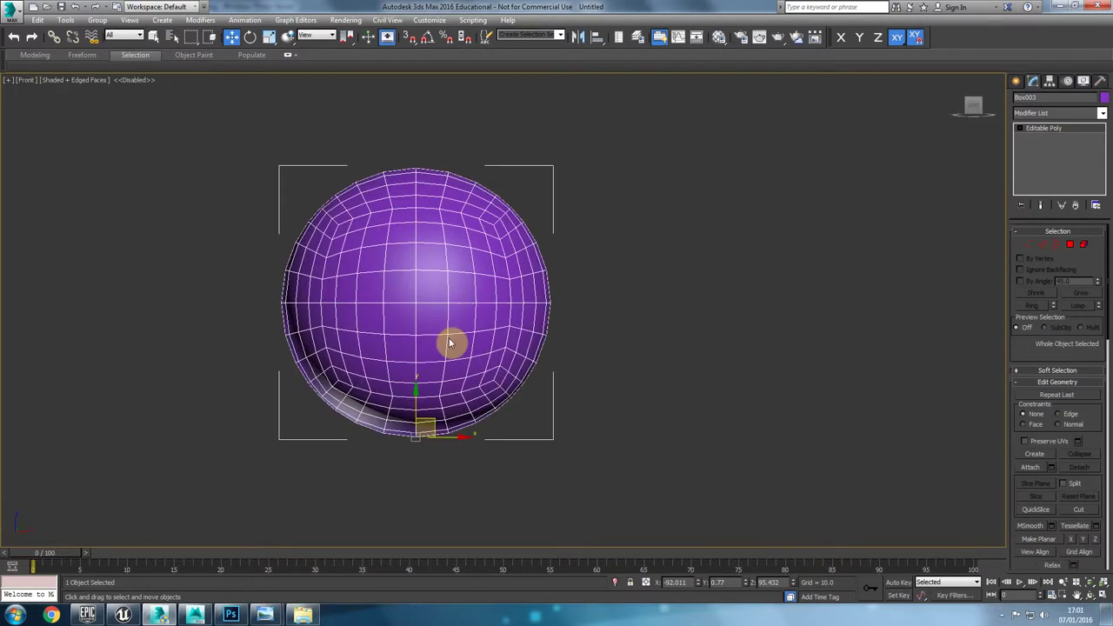
right_click(445, 335)
mouse_move(557, 457)
left_click(633, 462)
left_click(1070, 245)
key("ctrl+a")
left_click_drag(639, 523, 184, 342)
key("Delete")
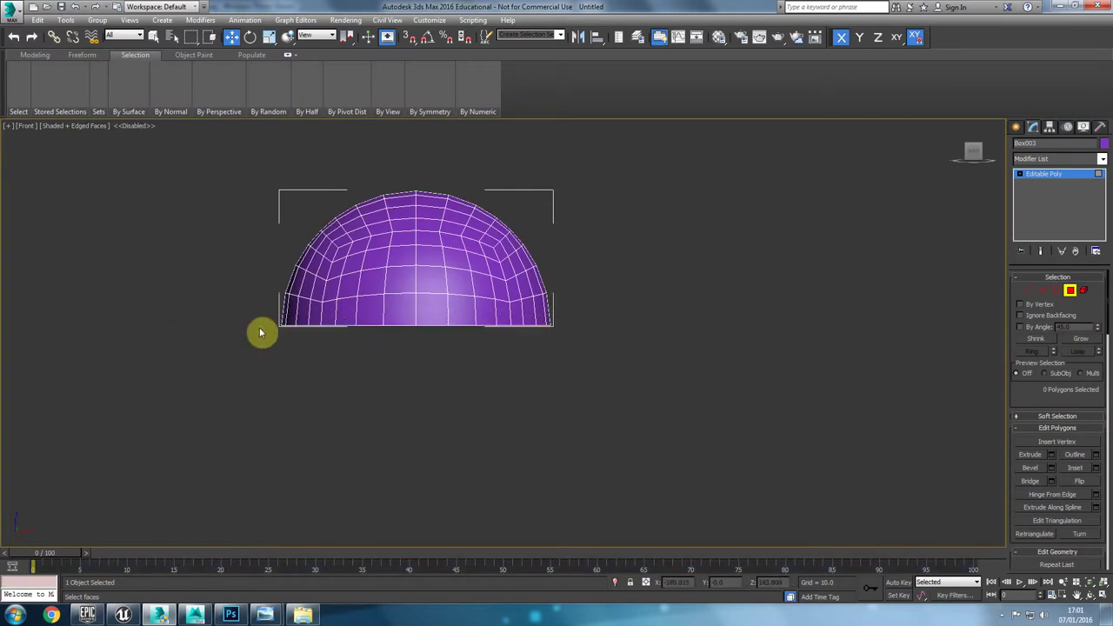
Step: Leave polygon editing and apply an FFD 3x3x3 modifier to the dome
key("p")
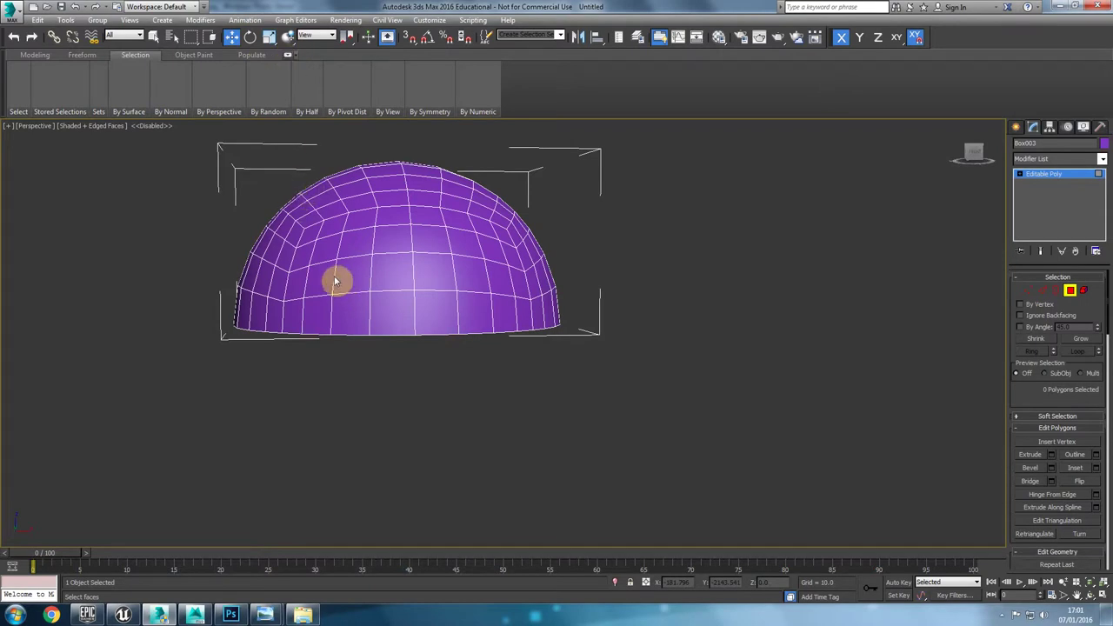
middle_click_drag(329, 237, 524, 359, "alt")
left_click(1071, 291)
left_click(1071, 157)
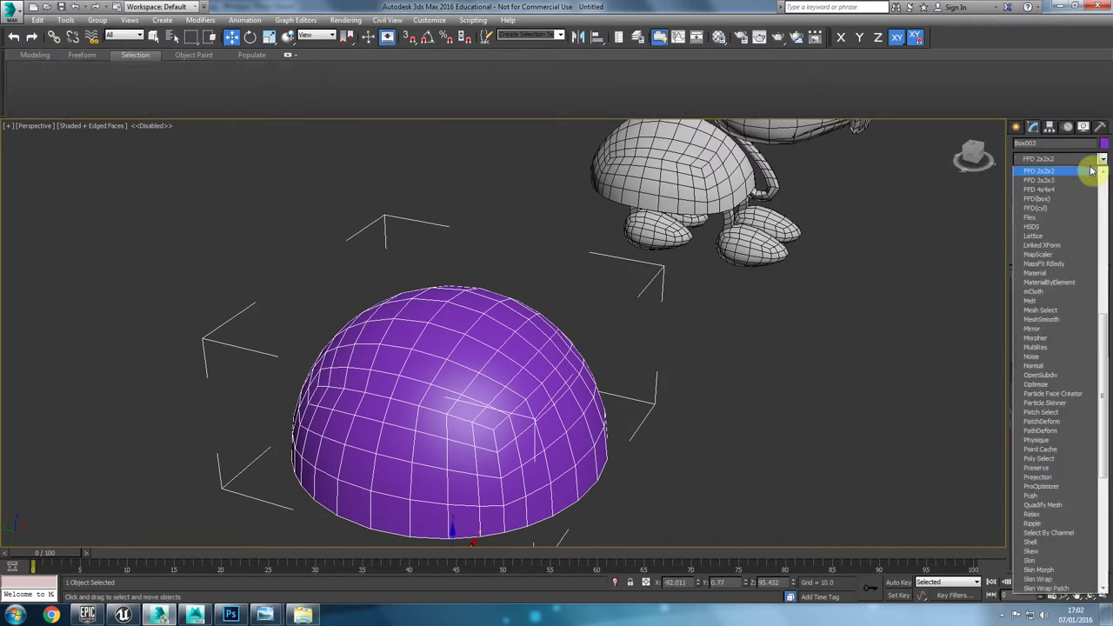
left_click(1090, 180)
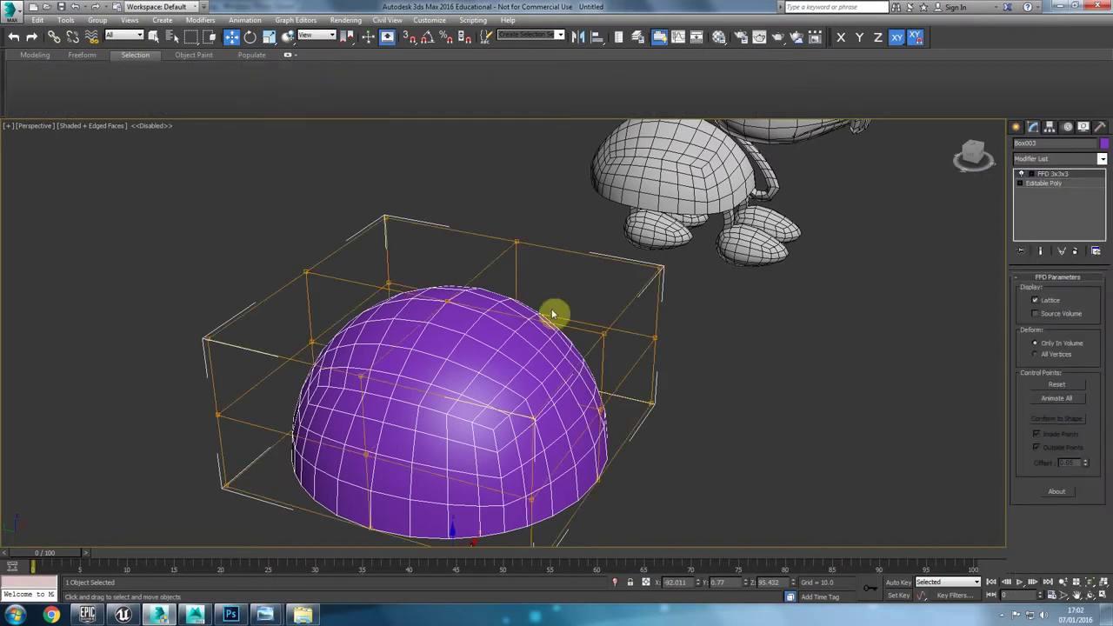
Step: Try to raise the middle column of FFD 3x3x3 control points along the vertical axis in the front view
middle_click_drag(691, 348, 497, 339, "alt")
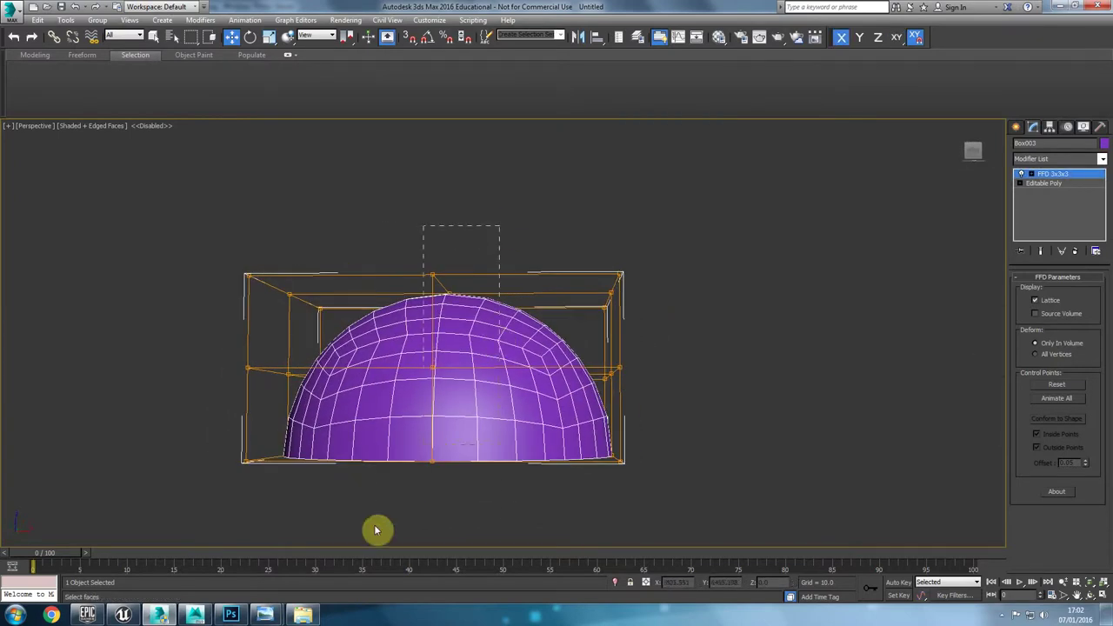
key("t")
key("z")
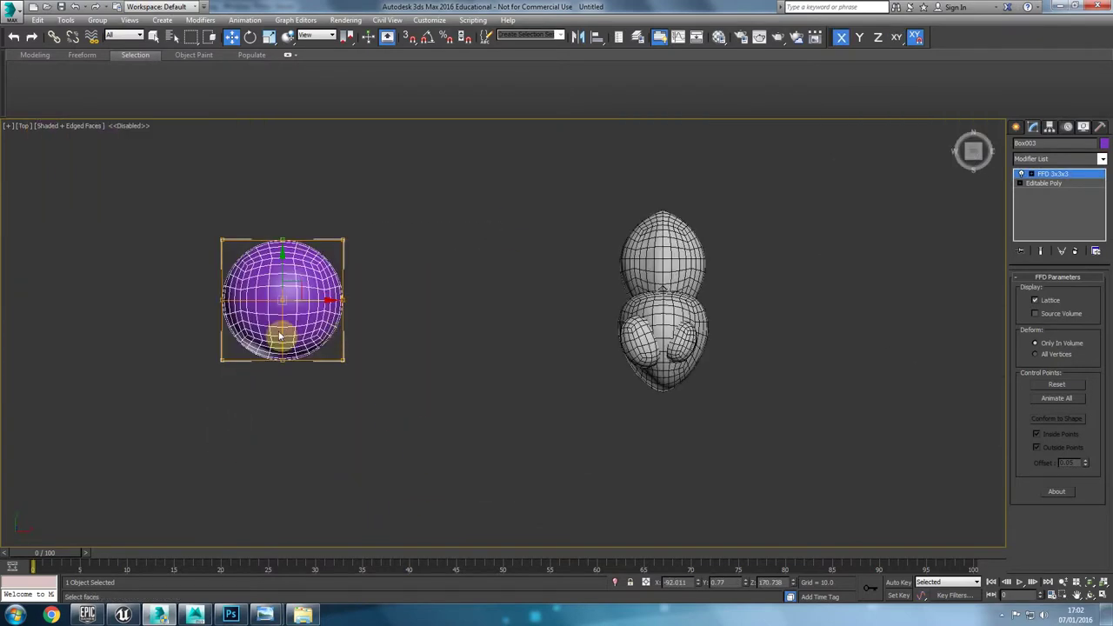
scroll(456, 410, "down", 8)
scroll(499, 429, "up", 2)
scroll(499, 424, "up", 2)
key("f")
left_click_drag(482, 152, 379, 383)
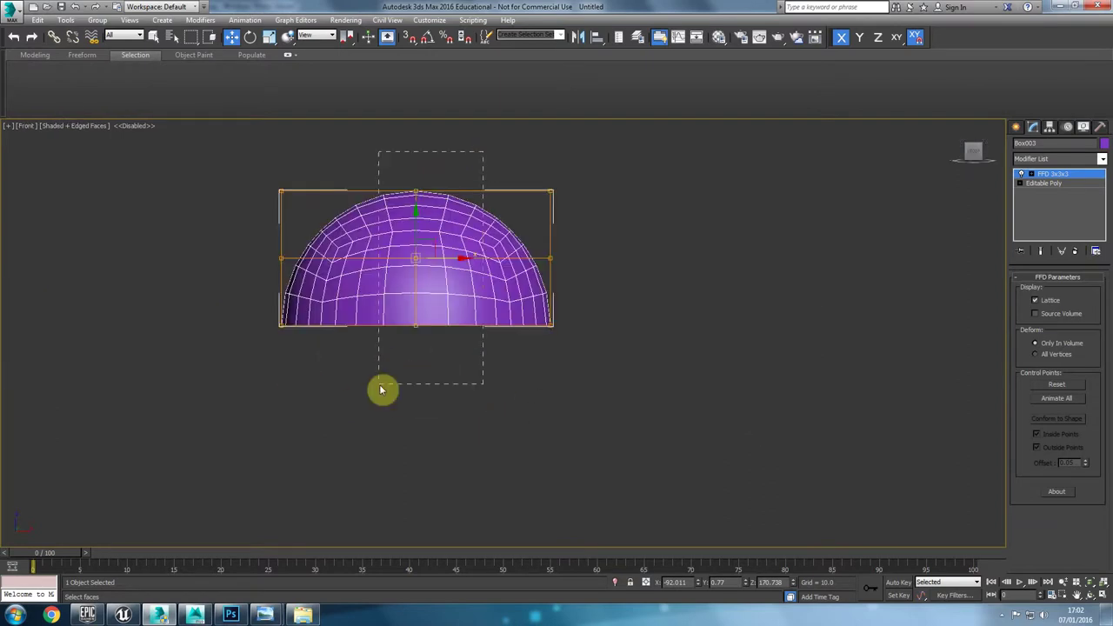
middle_click_drag(401, 258, 184, 191)
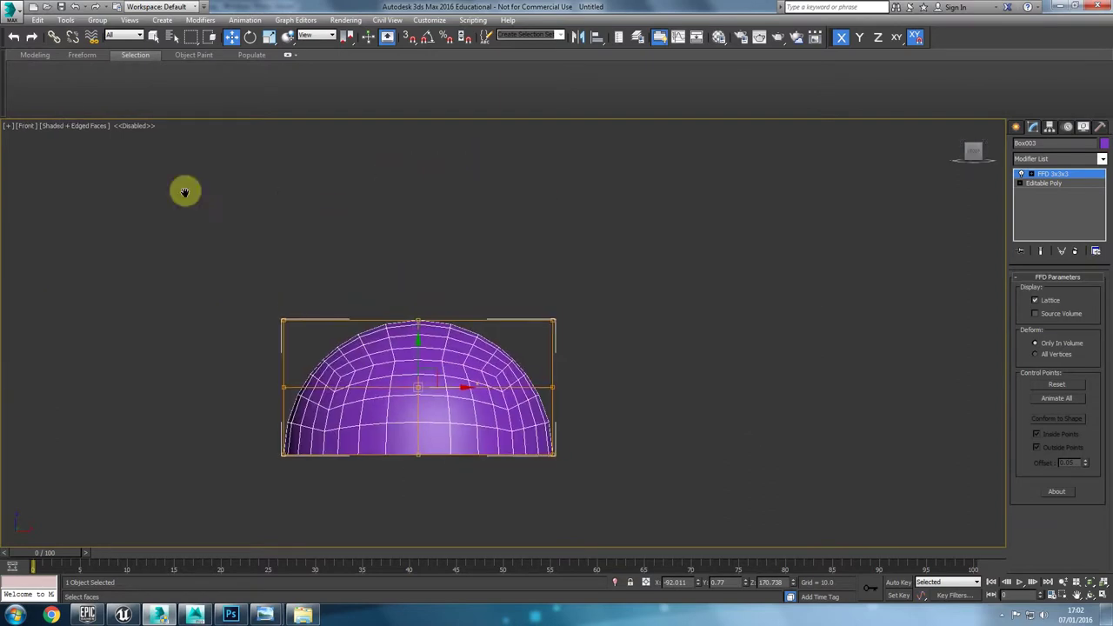
left_click(292, 58)
left_click_drag(397, 267, 417, 179)
Step: Try an additional FFD 4x4x4 modifier and shift its inner left column of control points towards the centre
left_click(1070, 113)
scroll(1066, 125, "down", 12)
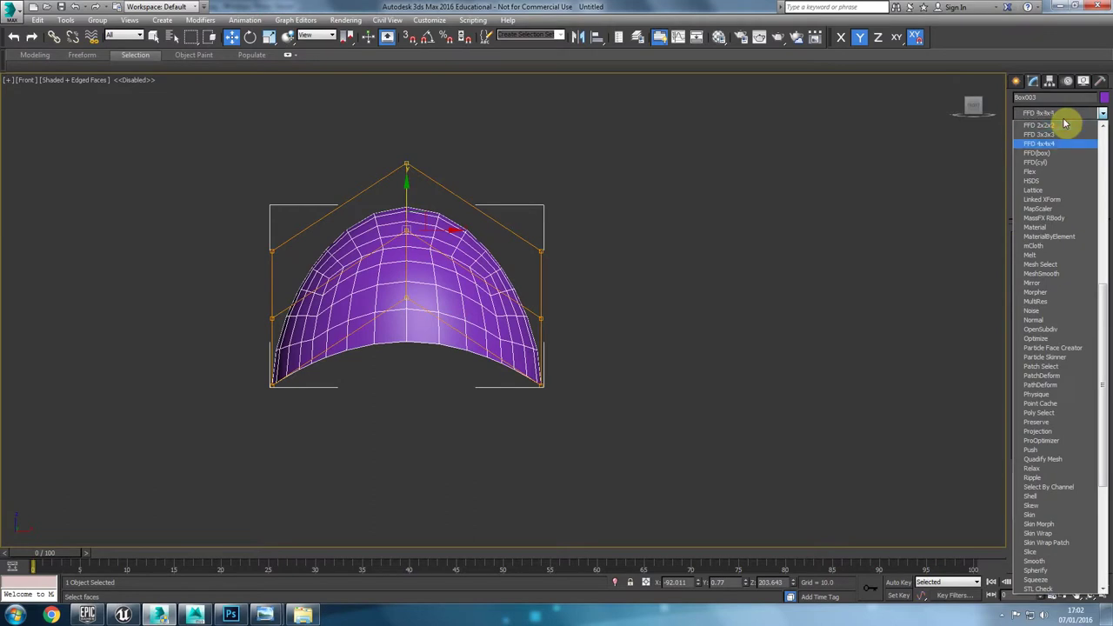
key("Return")
left_click_drag(330, 176, 416, 444)
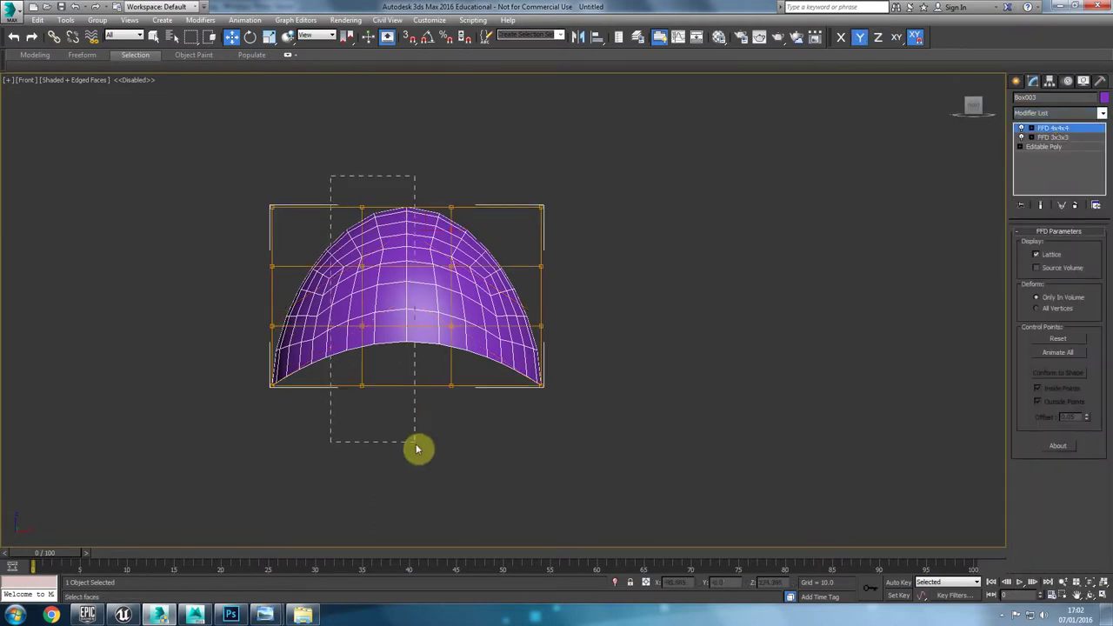
left_click_drag(388, 293, 409, 293)
Step: Undo the lattice edits and remove the FFD 3x3x3 modifier from the dome
key("ctrl+z")
key("ctrl+z")
key("ctrl+z")
key("ctrl+z")
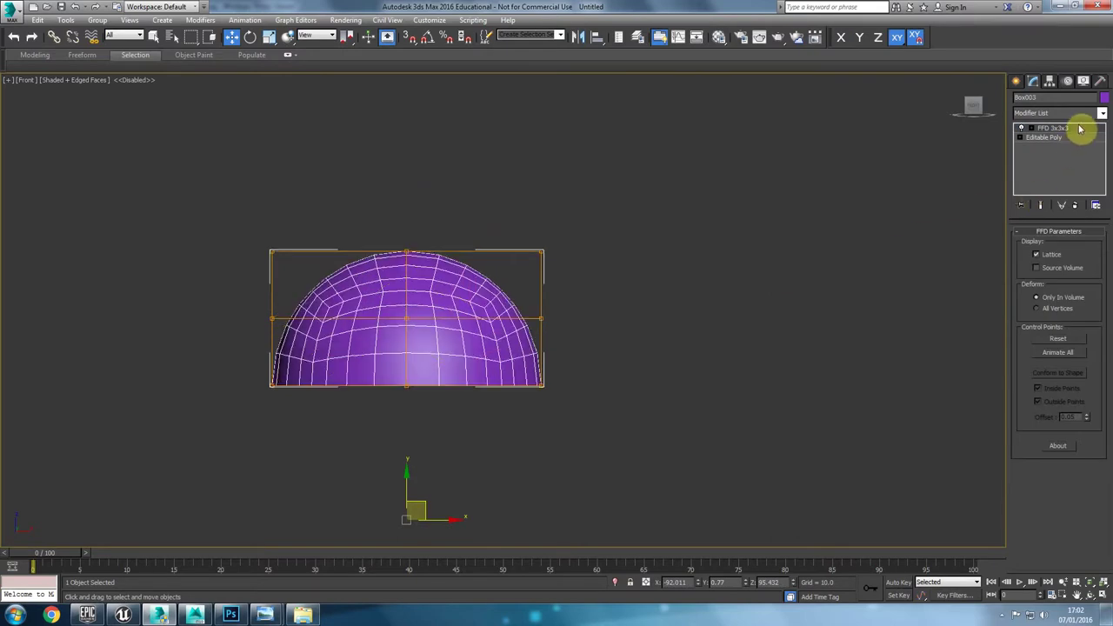
left_click(1078, 208)
Step: Apply an FFD(box) modifier to the dome and set its lattice to 5x5x5 points
left_click(1078, 118)
key("f")
key("f")
key("f")
key("f")
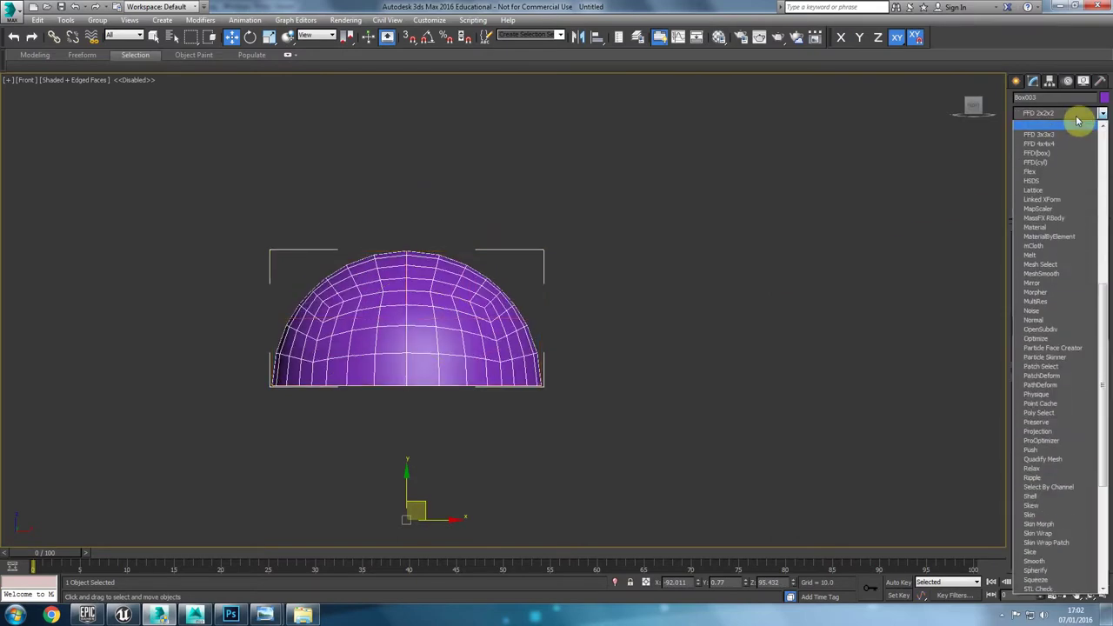
key("Down")
key("Return")
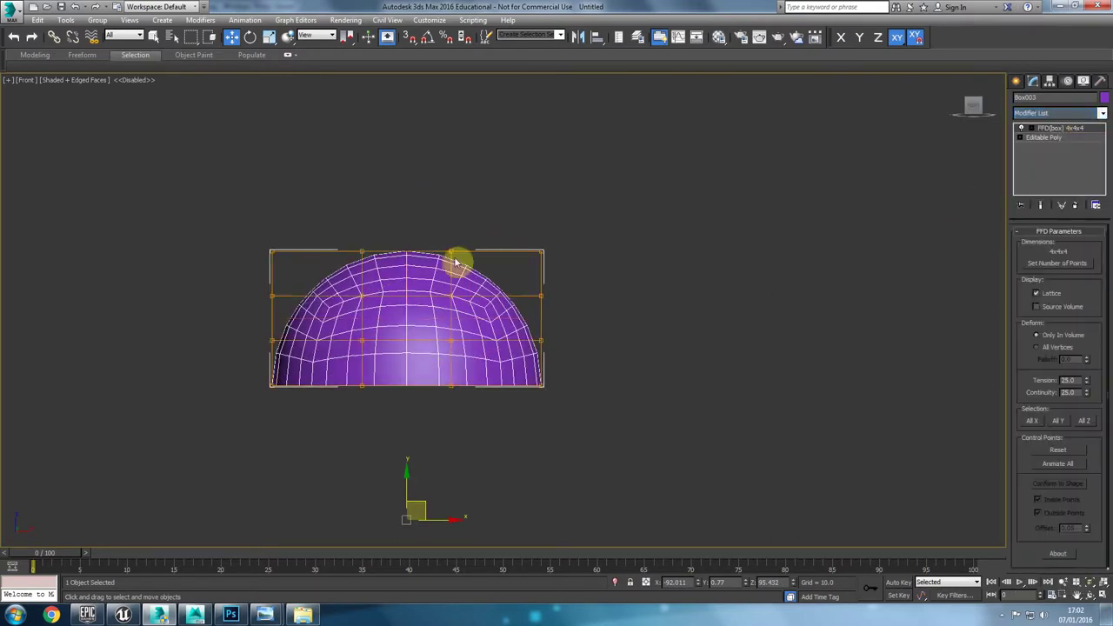
left_click(1058, 265)
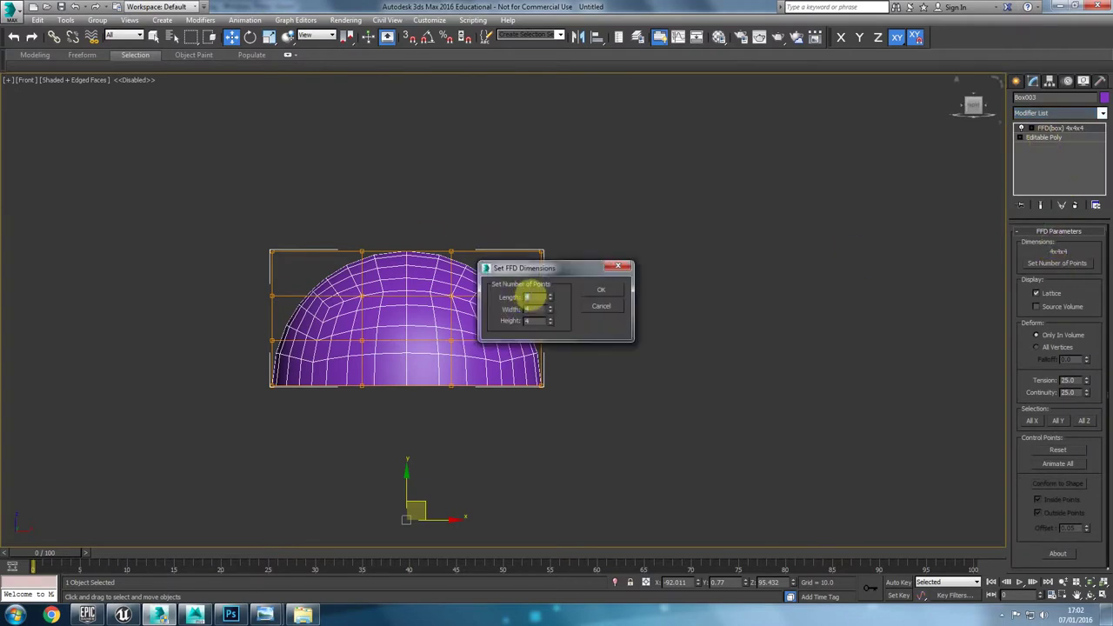
key("Return")
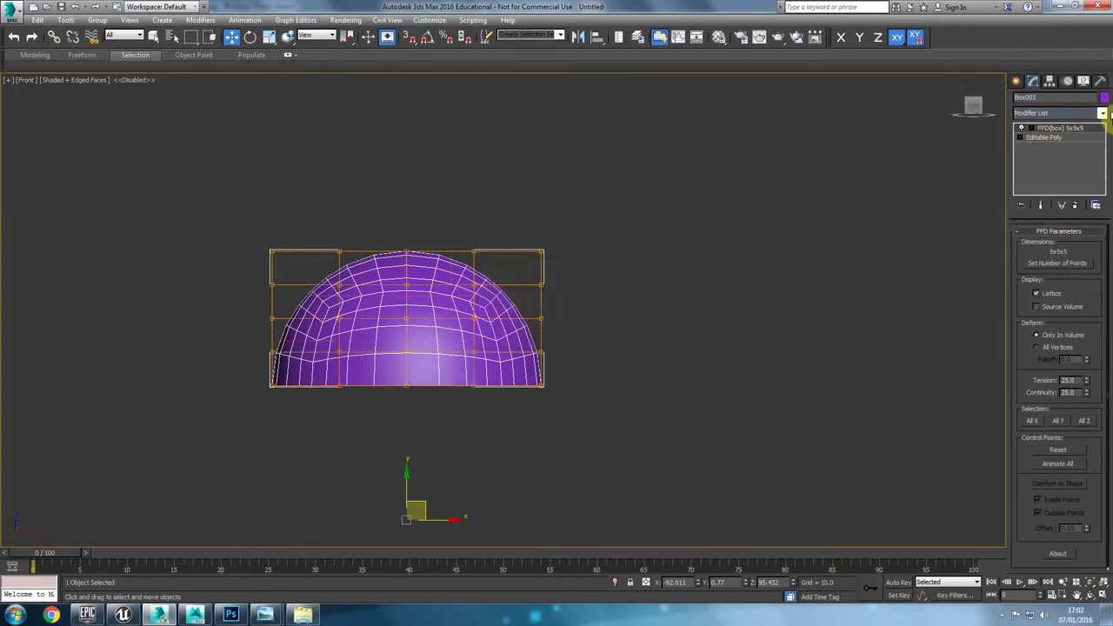
Step: Raise the centre column of FFD(box) control points into a ridge and nudge the column left of it inward
left_click(1087, 128)
left_click_drag(410, 281, 407, 240)
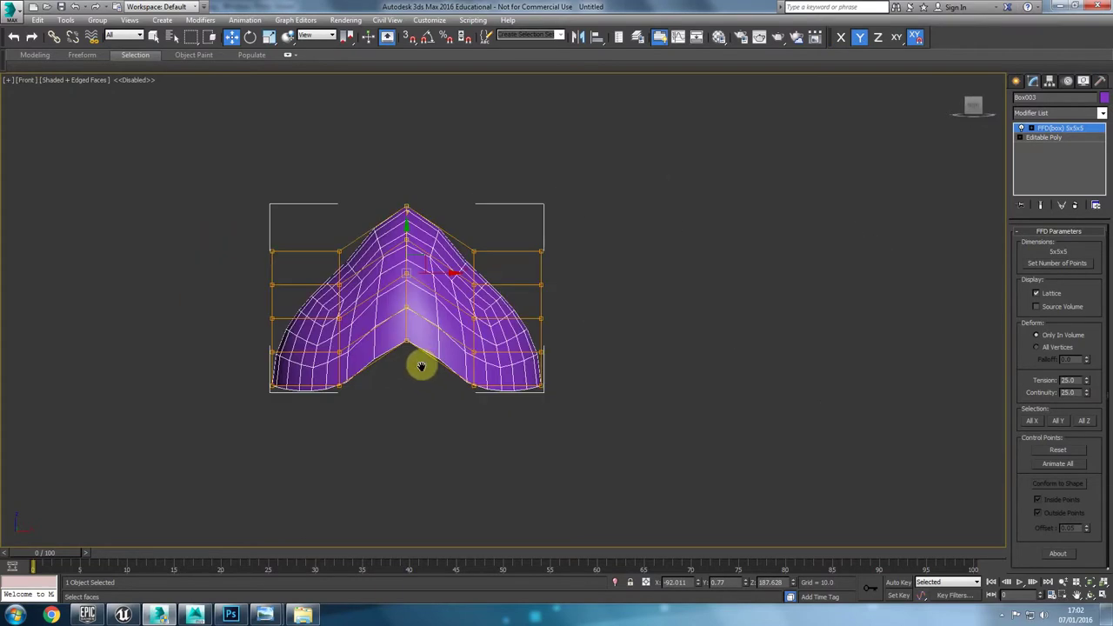
middle_click_drag(421, 367, 461, 359)
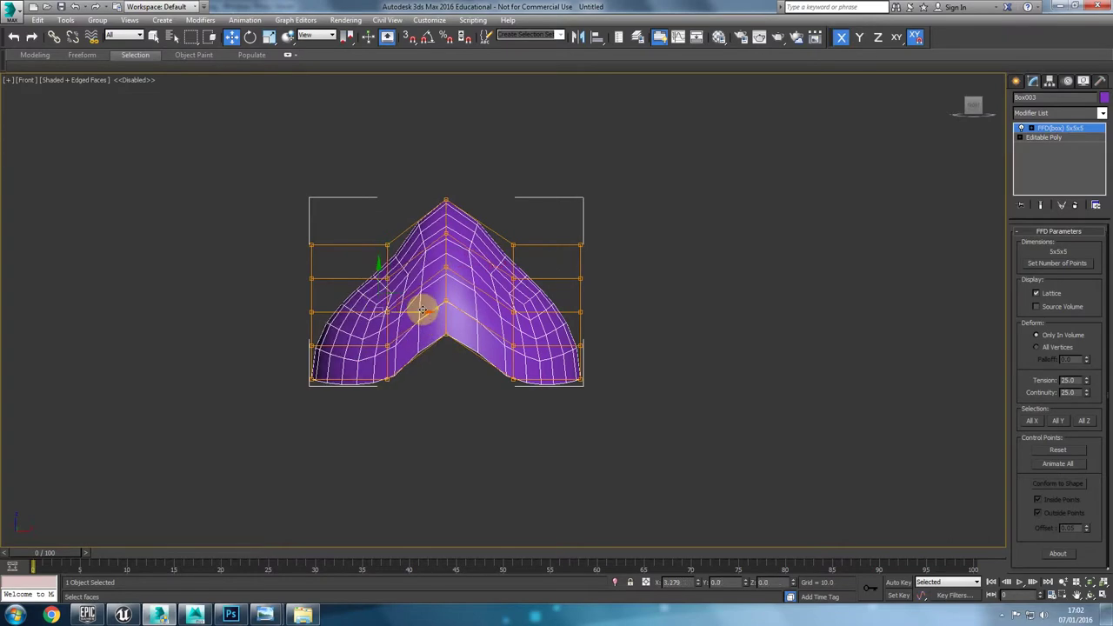
key("t")
scroll(401, 370, "up", 8)
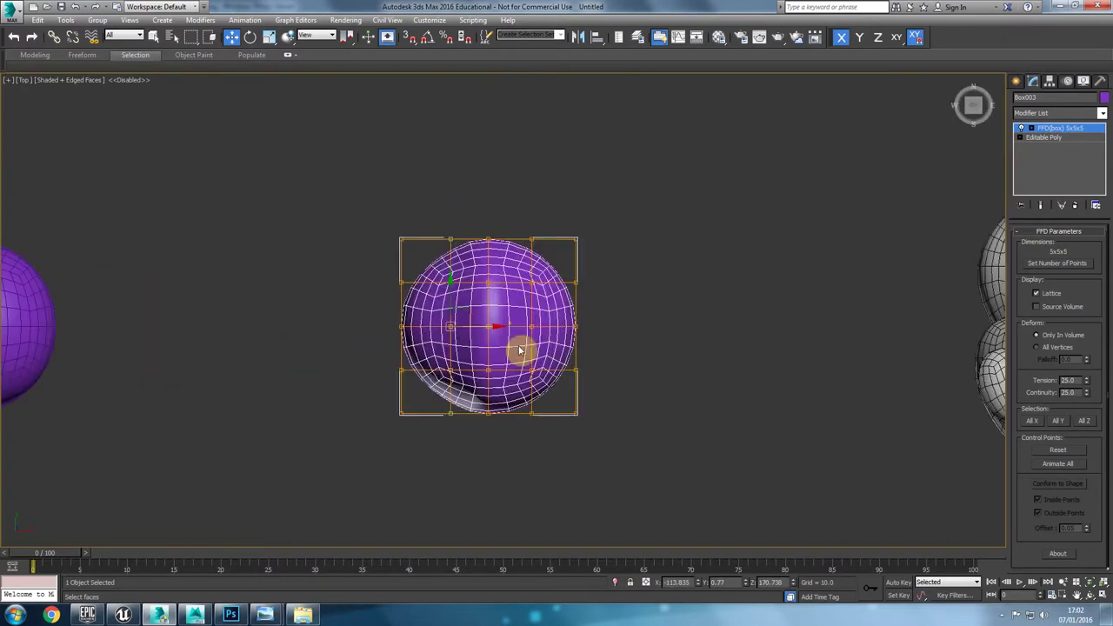
left_click_drag(542, 241, 177, 296)
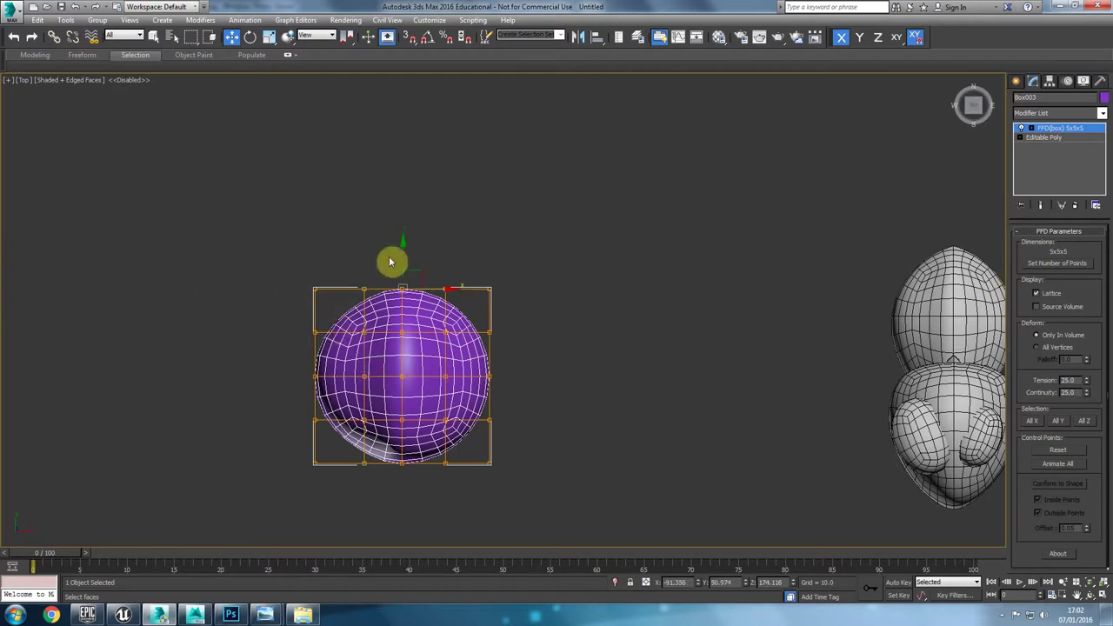
Step: Add an FFD 3x3x3 modifier above the FFD(box) modifier on the dome
left_click(1065, 115)
key("f")
key("f")
key("f")
key("Return")
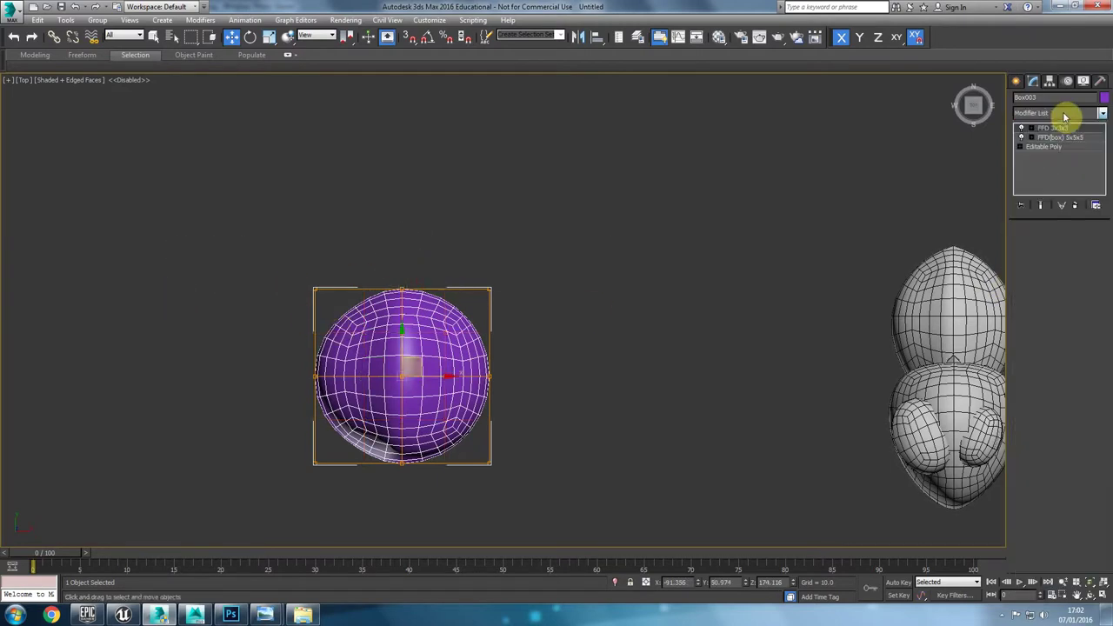
Step: Pull the upper row of FFD 3x3x3 control points outward along Y in the top view to lengthen the shell
key("1")
left_click_drag(728, 222, 155, 326)
left_click_drag(407, 257, 405, 219)
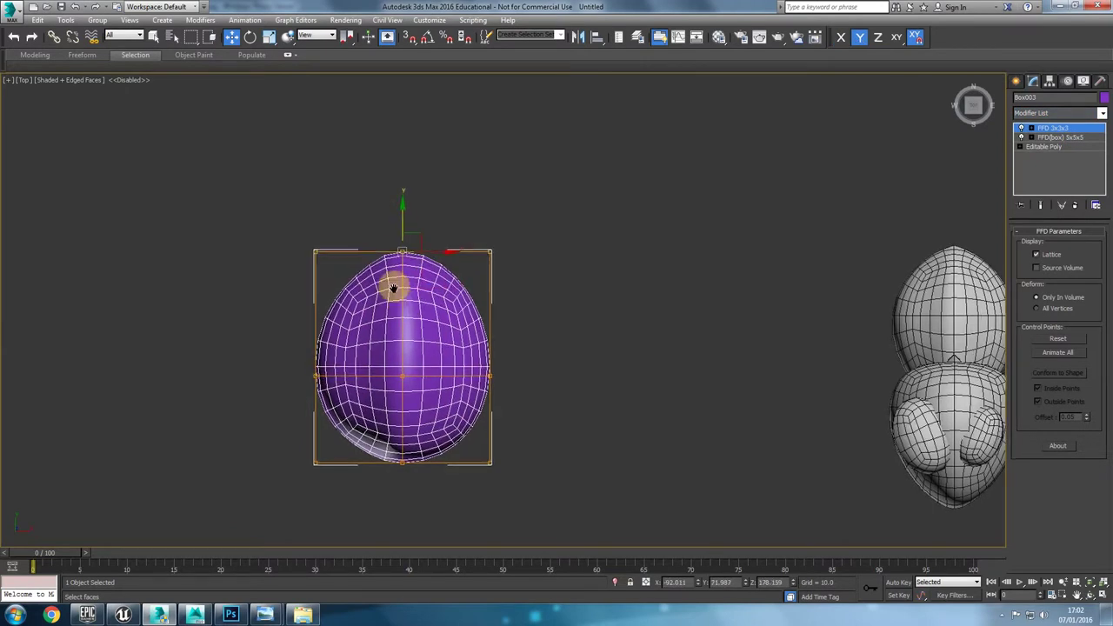
Step: Pull the lower row of control points slightly outward in the top view and scale it to 74% in X
middle_click_drag(394, 288, 385, 274)
left_click_drag(523, 431, 254, 471)
left_click_drag(395, 424, 398, 440)
left_click_drag(447, 470, 438, 469)
key("F5")
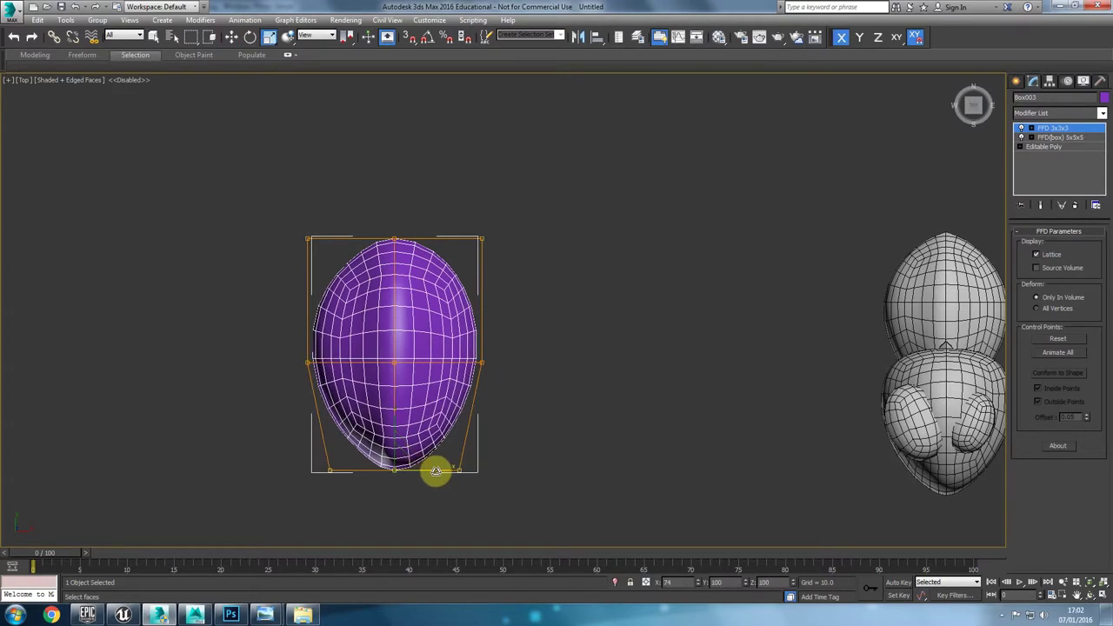
Step: Scale the upper row of FFD control points to 81% in X in the top view
left_click_drag(517, 186, 305, 278)
left_click_drag(451, 240, 443, 239)
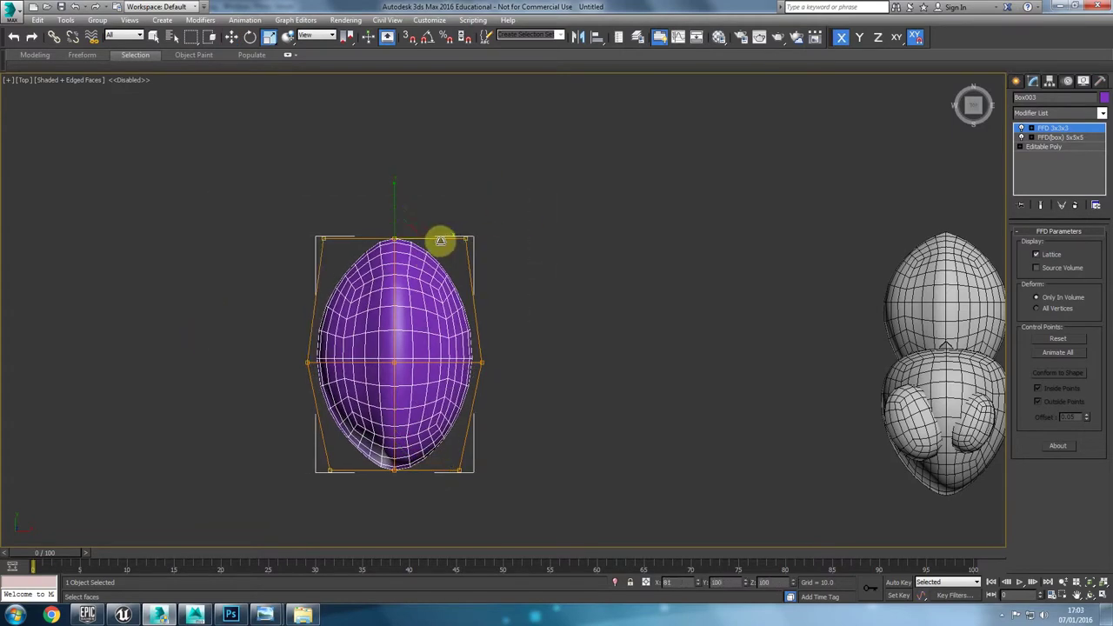
Step: Lower the rear upper corner control points of the FFD 3x3x3 lattice along Y in the left view
key("l")
scroll(453, 337, "down", 2)
middle_click_drag(450, 343, 415, 363)
scroll(415, 364, "up", 1)
key("w")
left_click(1017, 83)
left_click_drag(421, 403, 427, 185)
middle_click_drag(432, 266, 453, 431)
left_click(1049, 84)
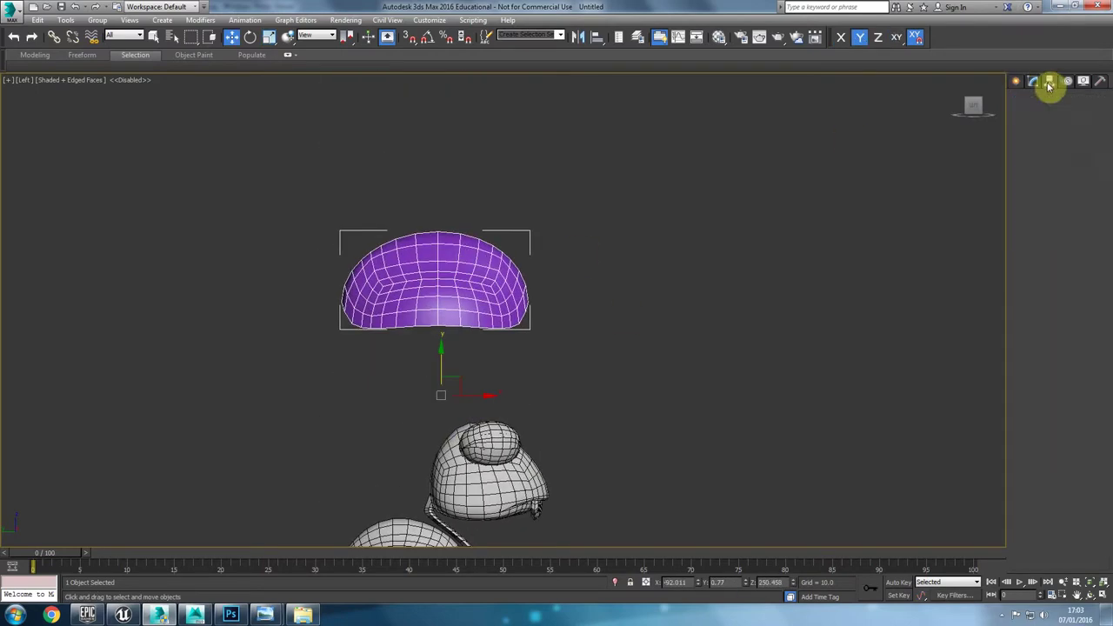
scroll(352, 278, "up", 3)
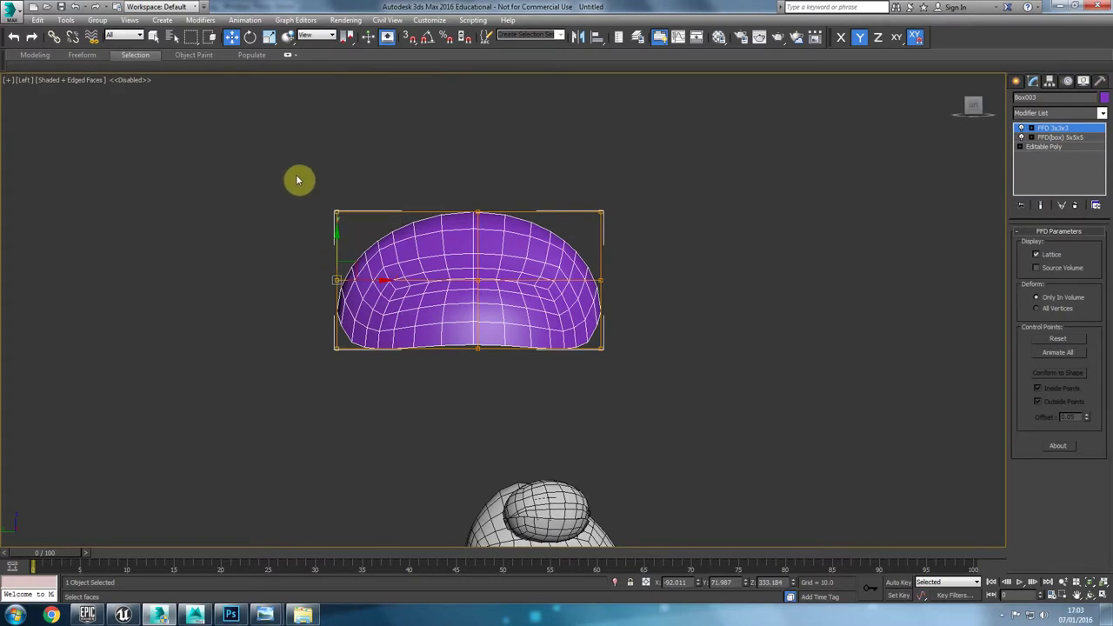
left_click_drag(340, 211, 340, 246)
middle_click_drag(396, 284, 389, 161)
scroll(389, 159, "down", 2)
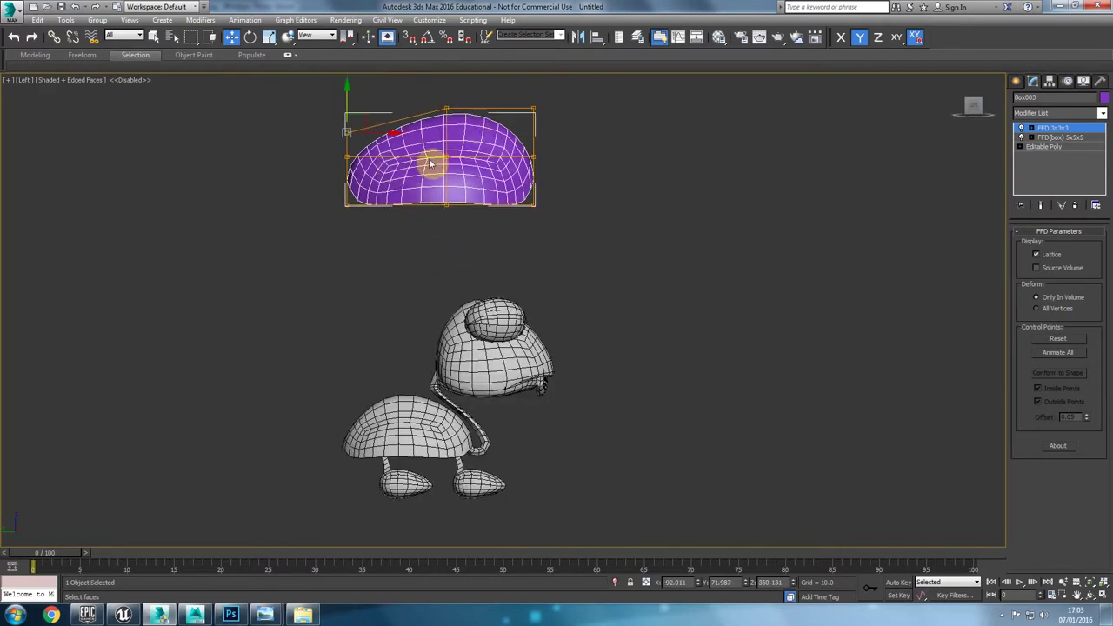
Step: Shift the lattice's middle column of control points rearward along X and pull the rear column inward toward the shell
left_click_drag(481, 158, 457, 155)
left_click_drag(326, 113, 398, 245)
left_click_drag(381, 164, 394, 165)
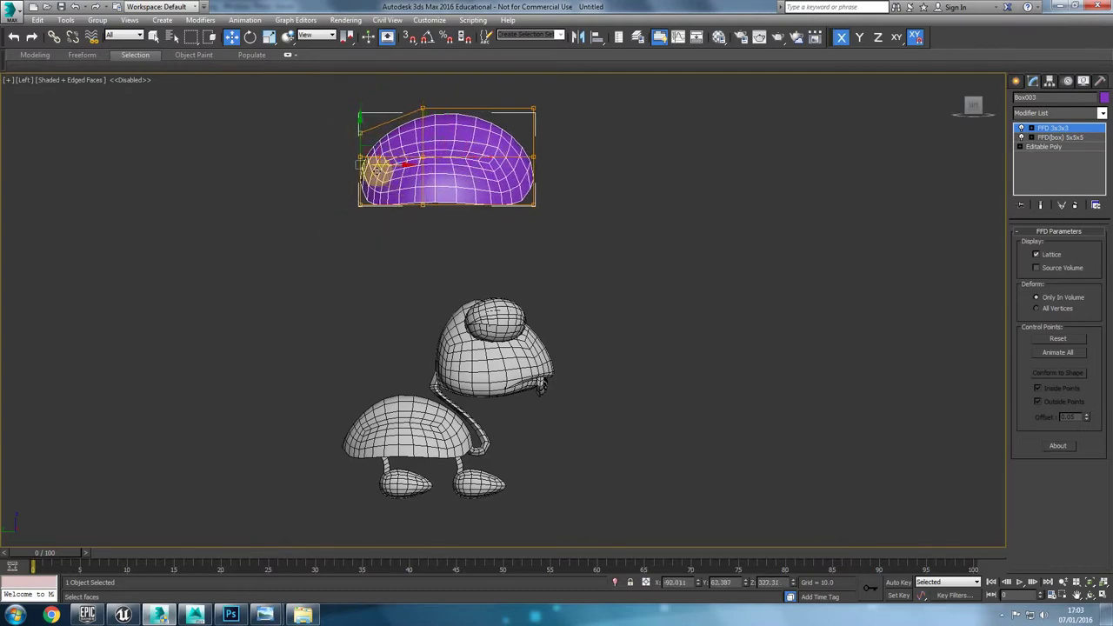
scroll(391, 212, "up", 5)
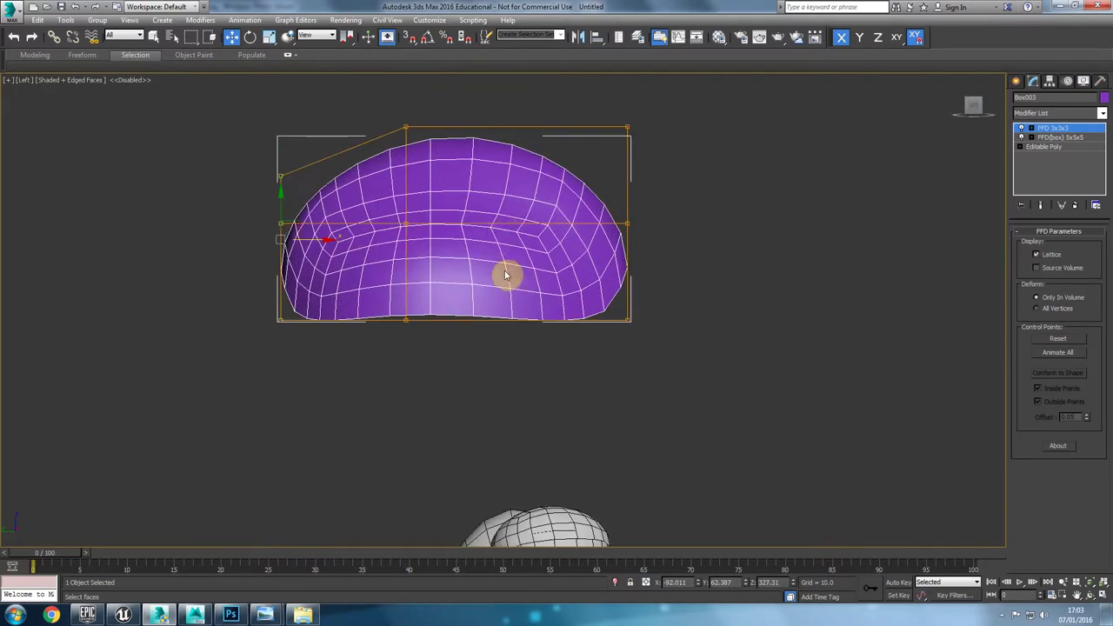
Step: Convert the shaped dome to an editable poly and isolate it in the perspective view
key("p")
middle_click_drag(524, 350, 329, 159, "alt")
key("z")
right_click(351, 247)
mouse_move(435, 365)
left_click(470, 381)
right_click(458, 376)
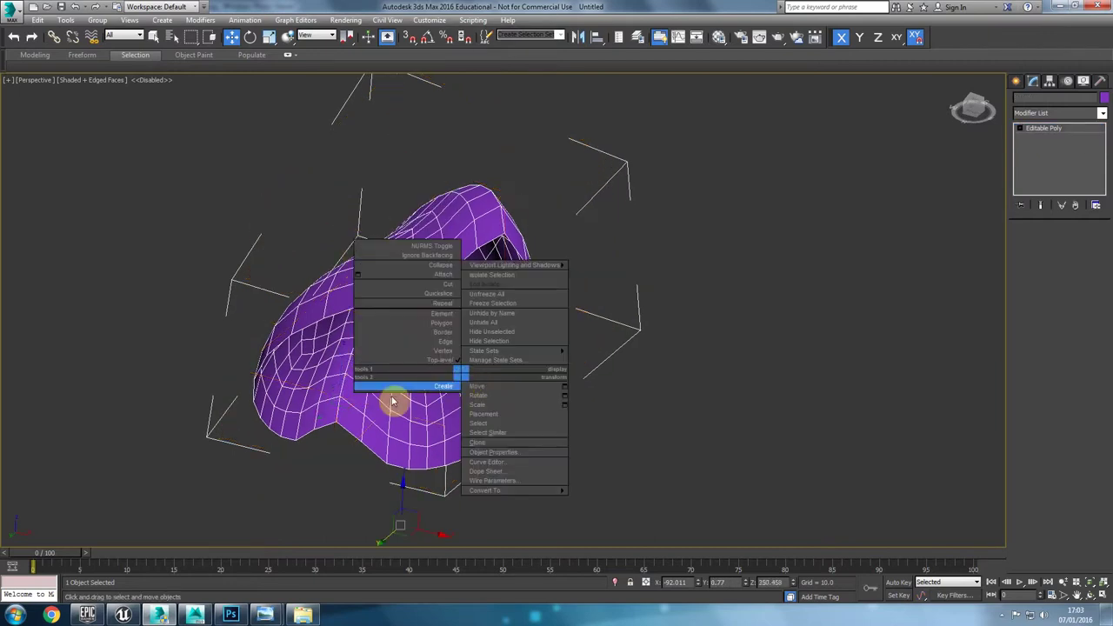
left_click(505, 277)
middle_click_drag(463, 333, 298, 276)
middle_click_drag(391, 317, 462, 299, "alt")
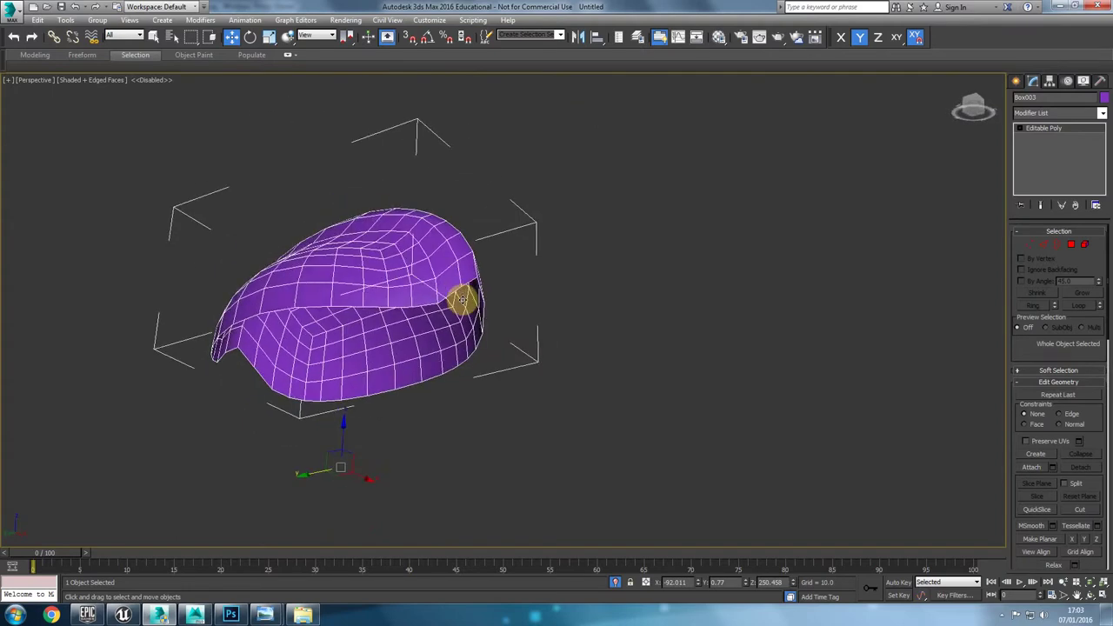
Step: Cap the open border around the underside of the shell
left_click(1058, 246)
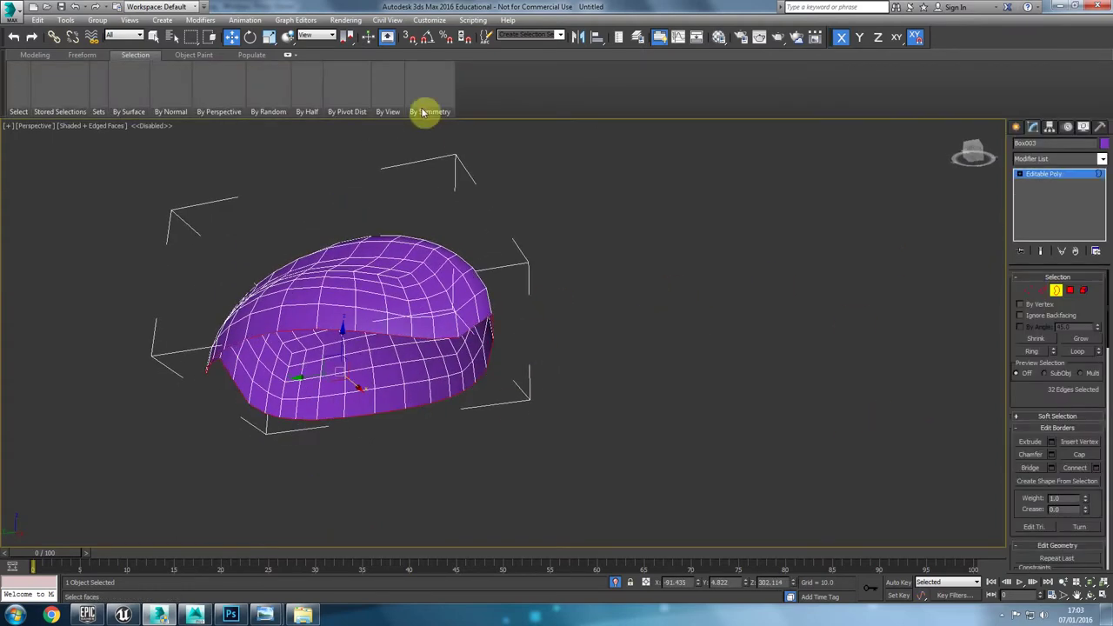
left_click(1079, 454)
middle_click_drag(543, 309, 556, 183, "alt")
middle_click_drag(417, 372, 444, 292, "alt")
left_click(1029, 290)
middle_click_drag(577, 343, 521, 300, "alt")
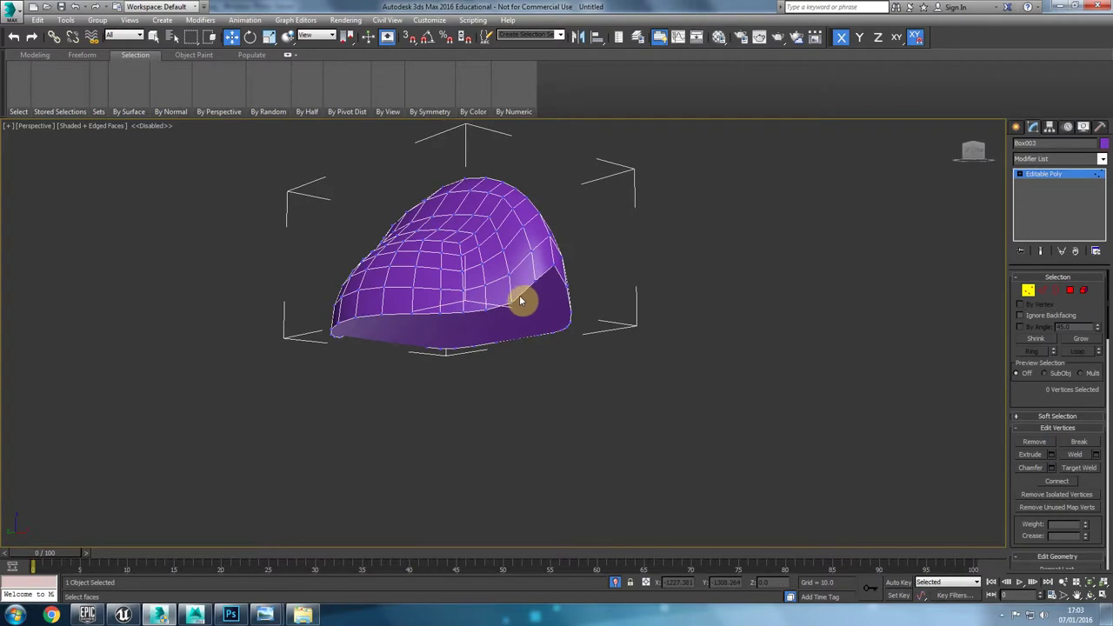
left_click(1005, 614)
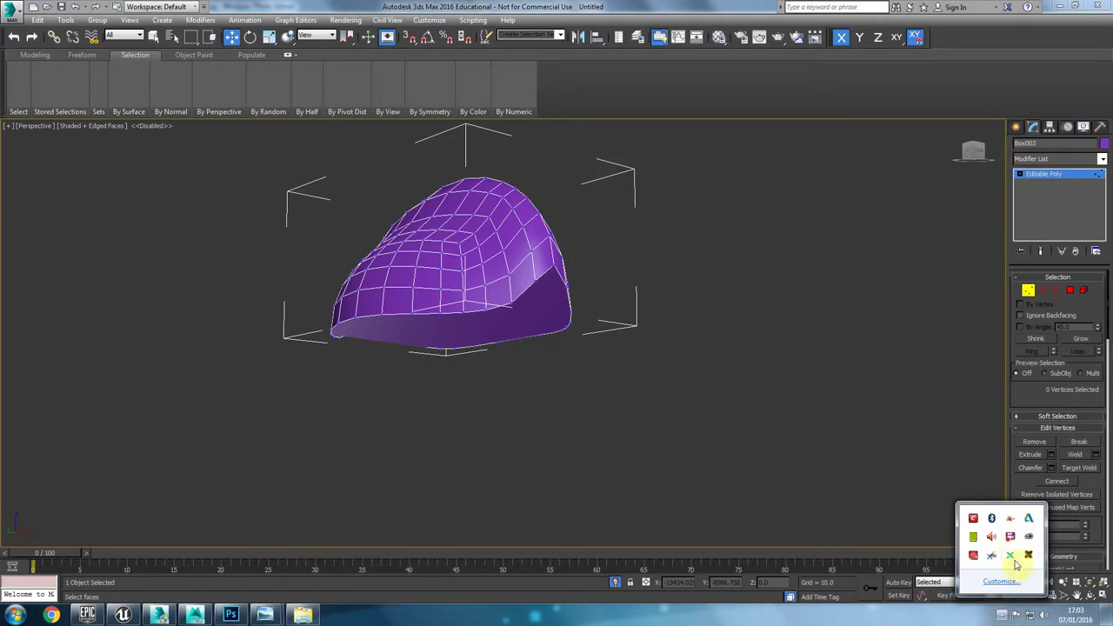
middle_click_drag(530, 406, 564, 337, "alt")
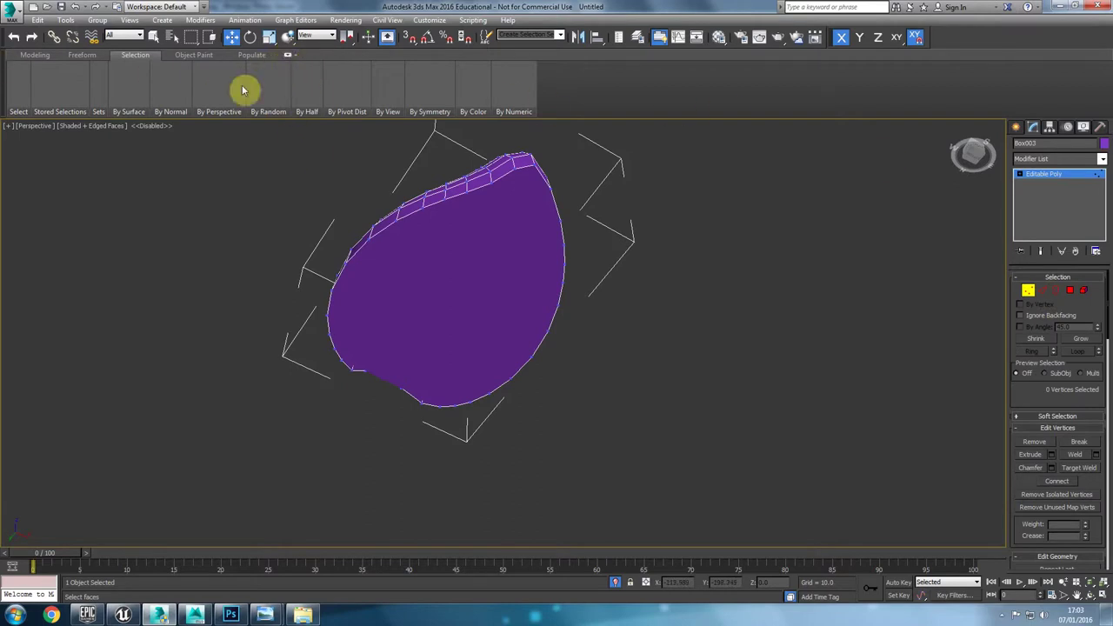
Step: Convert the capped shell to an editable poly again and expand the polygon modeling tools to full display
left_click(35, 56)
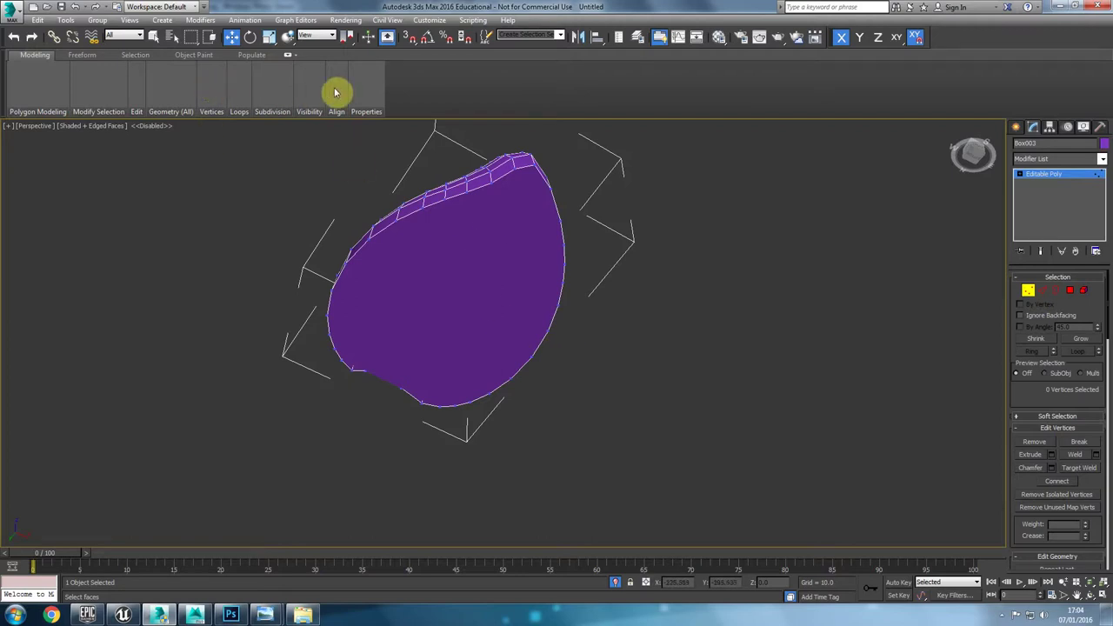
left_click(1029, 291)
right_click(383, 235)
mouse_move(435, 353)
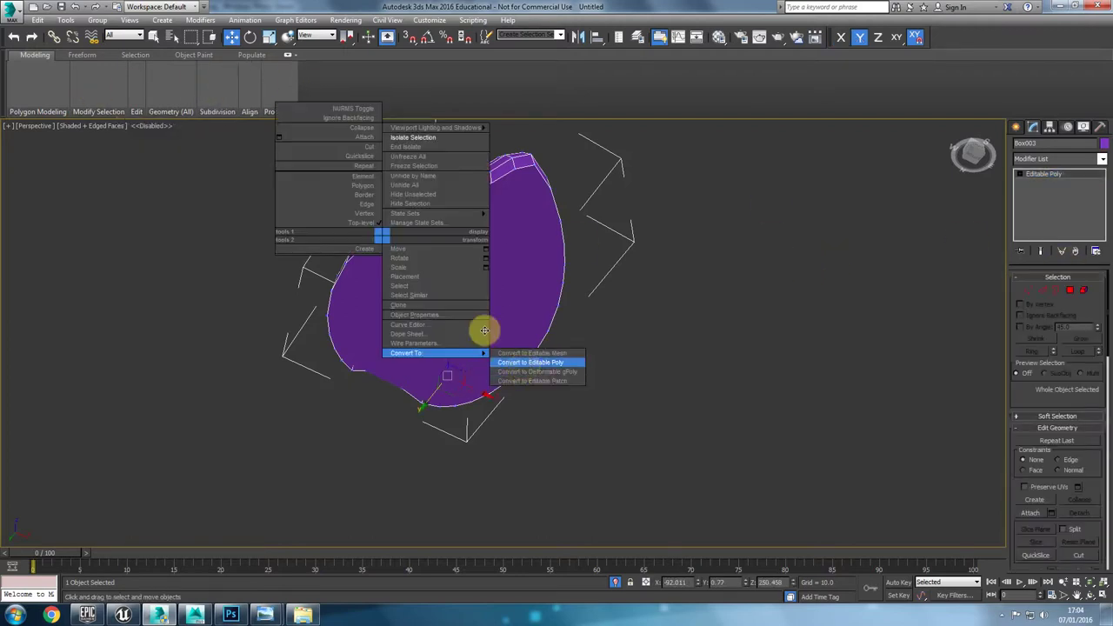
left_click(531, 363)
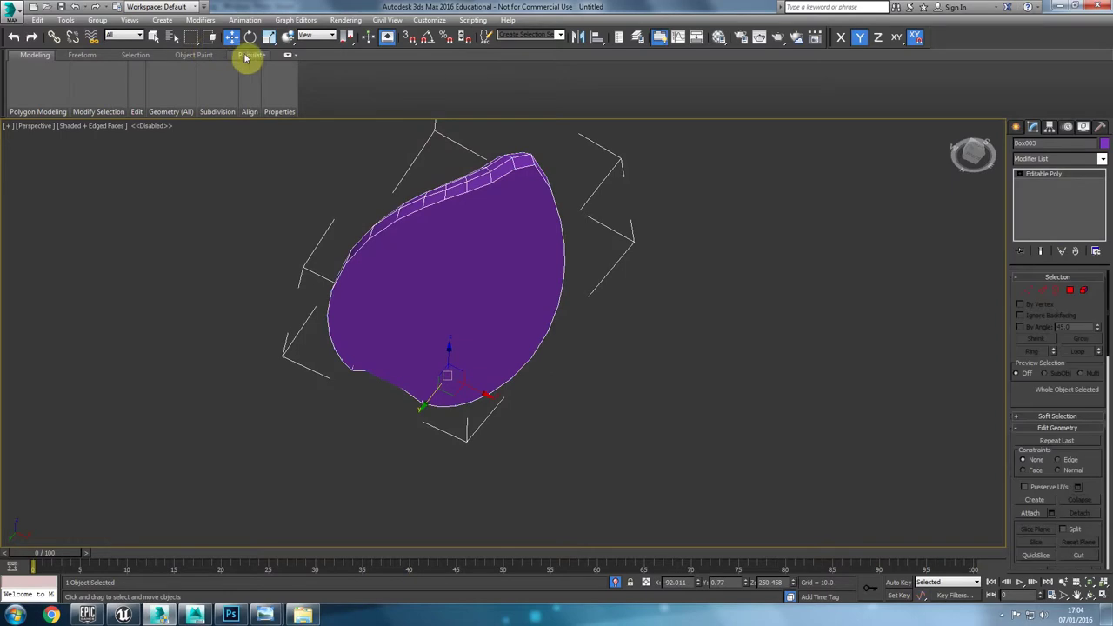
left_click(287, 58)
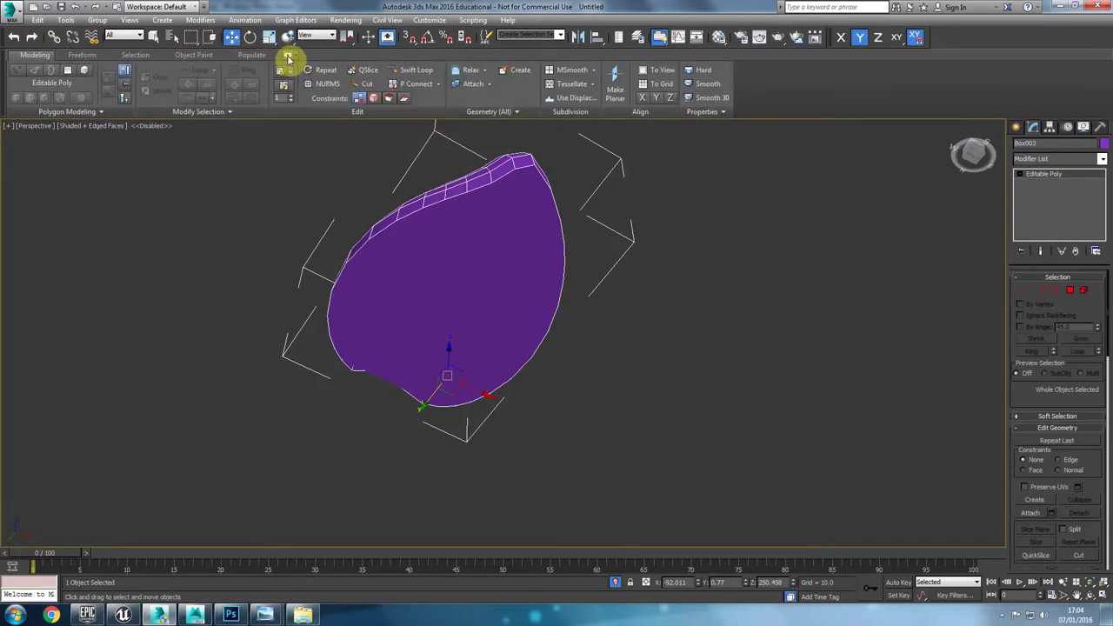
Step: Try to cut an edge lengthwise across the shell's underside cap, starting at the pointed end
left_click(1025, 293)
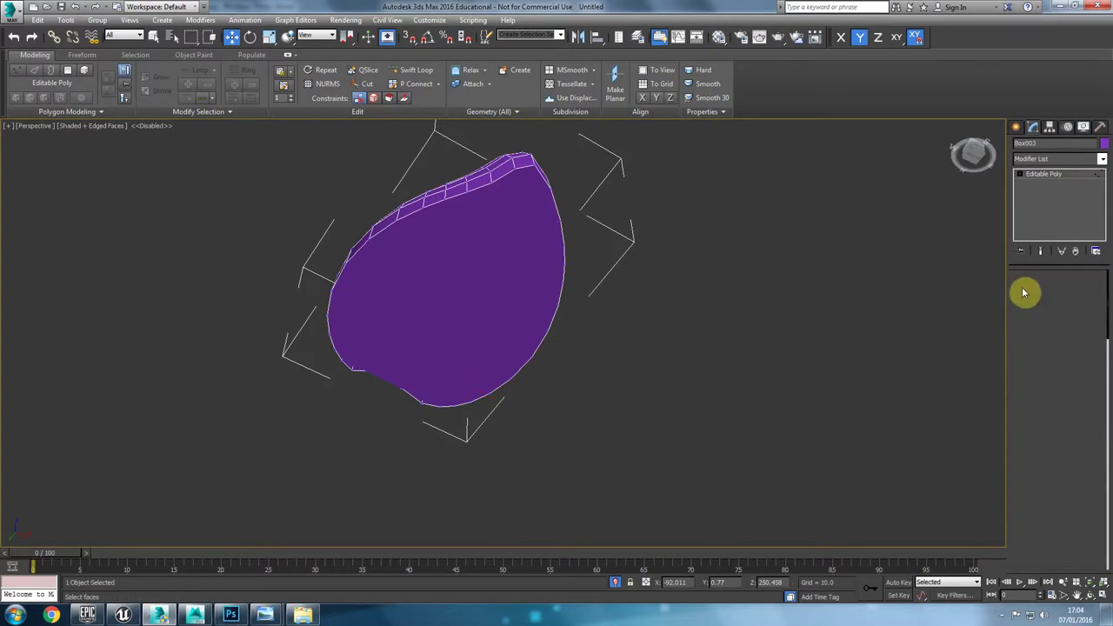
left_click(366, 86)
left_click(533, 164)
middle_click_drag(406, 403, 583, 430, "alt")
middle_click_drag(371, 206, 469, 348, "alt")
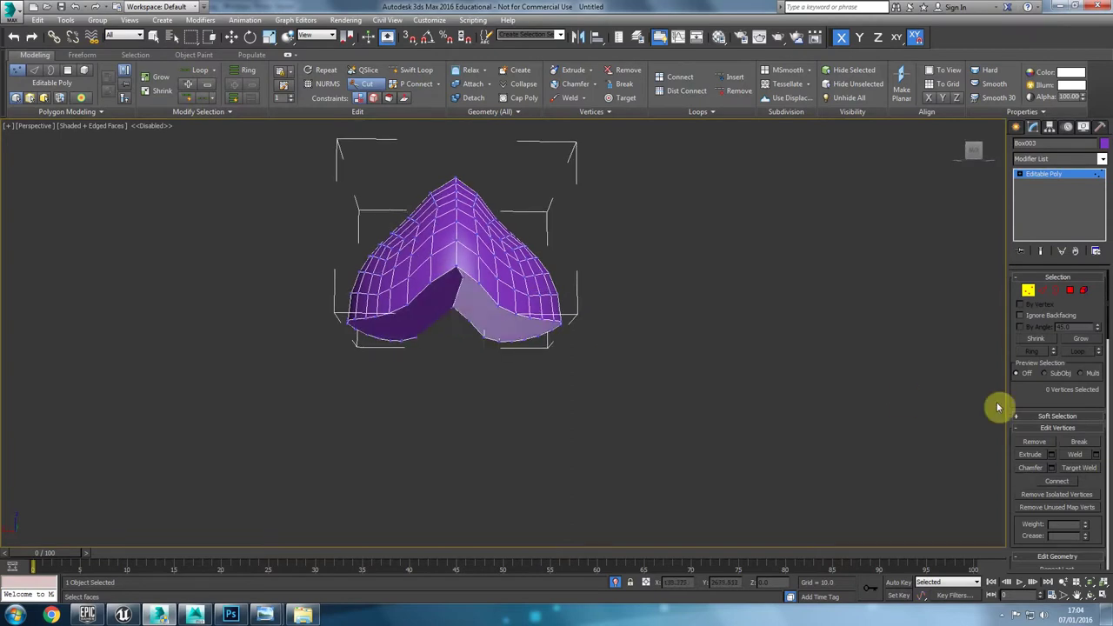
middle_click_drag(575, 381, 450, 252, "alt")
key("f")
key("z")
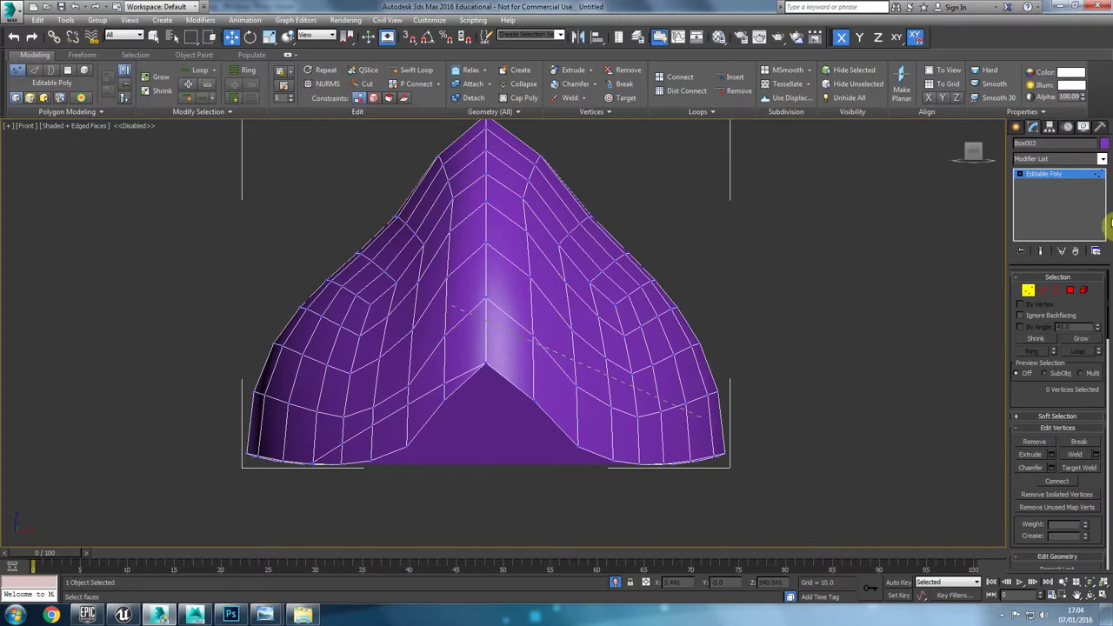
Step: Add a Symmetry modifier to the shell, mirrored about X with Flip enabled
left_click(1027, 291)
left_click(1061, 160)
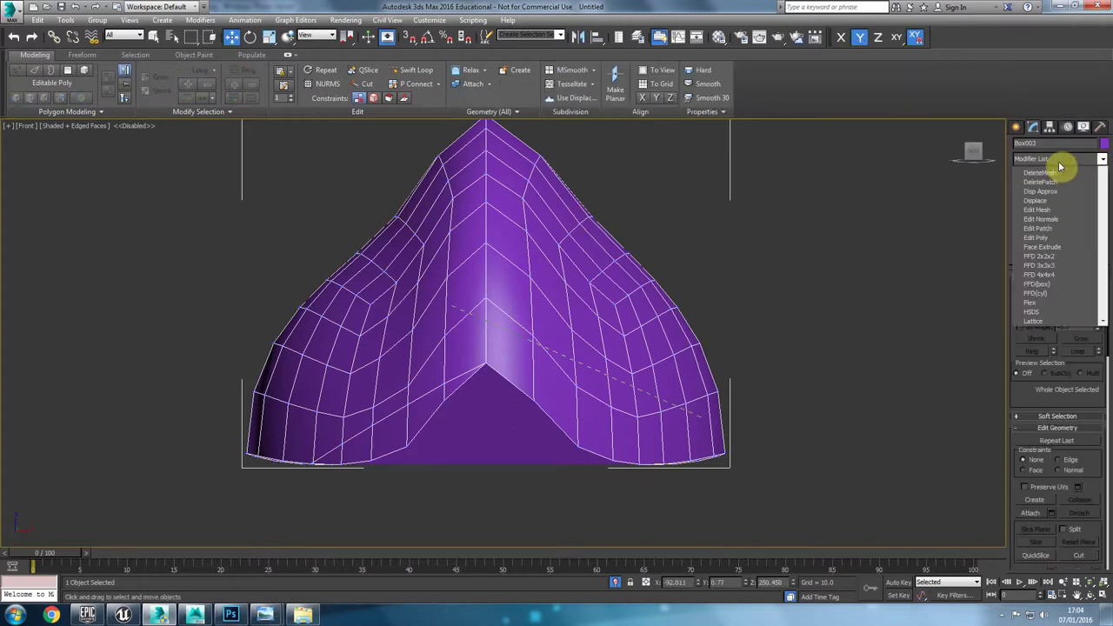
type("sh")
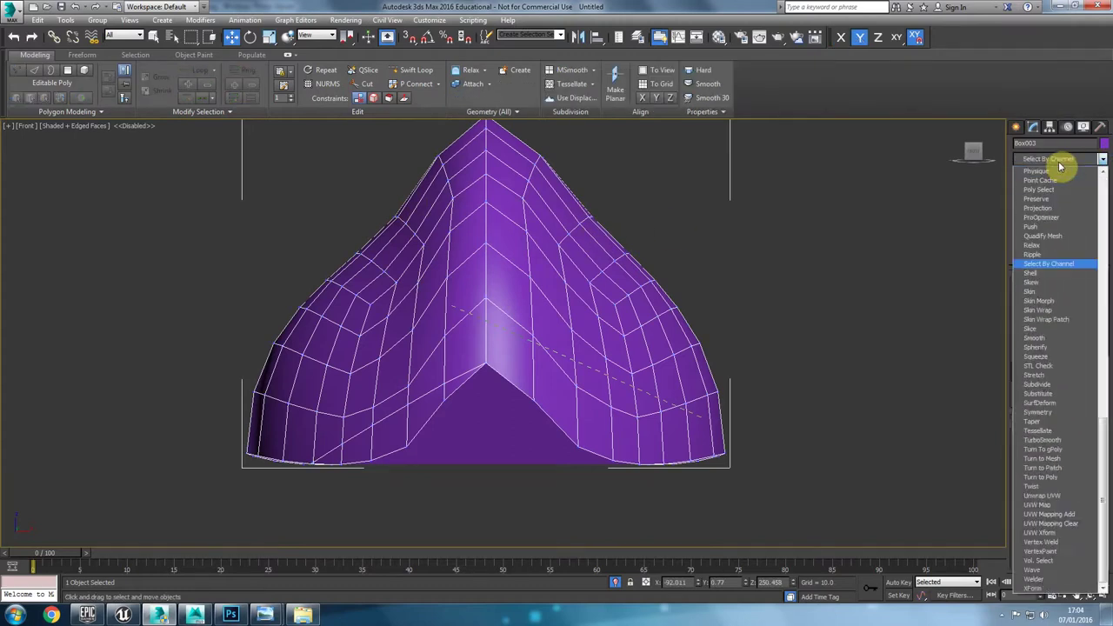
type("sy")
key("Return")
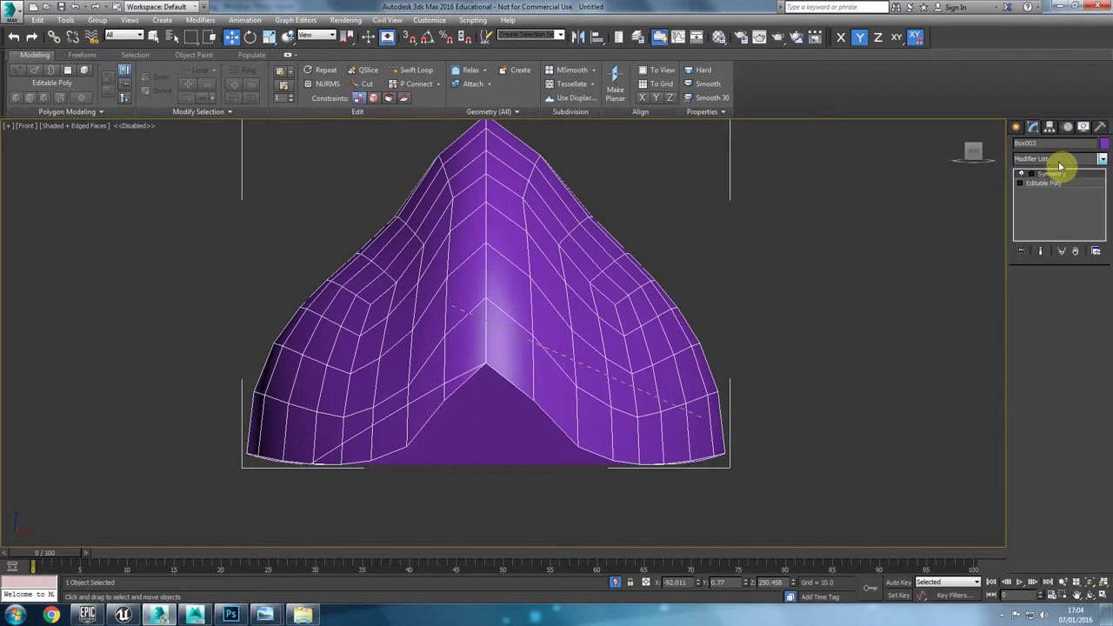
left_click(1034, 312)
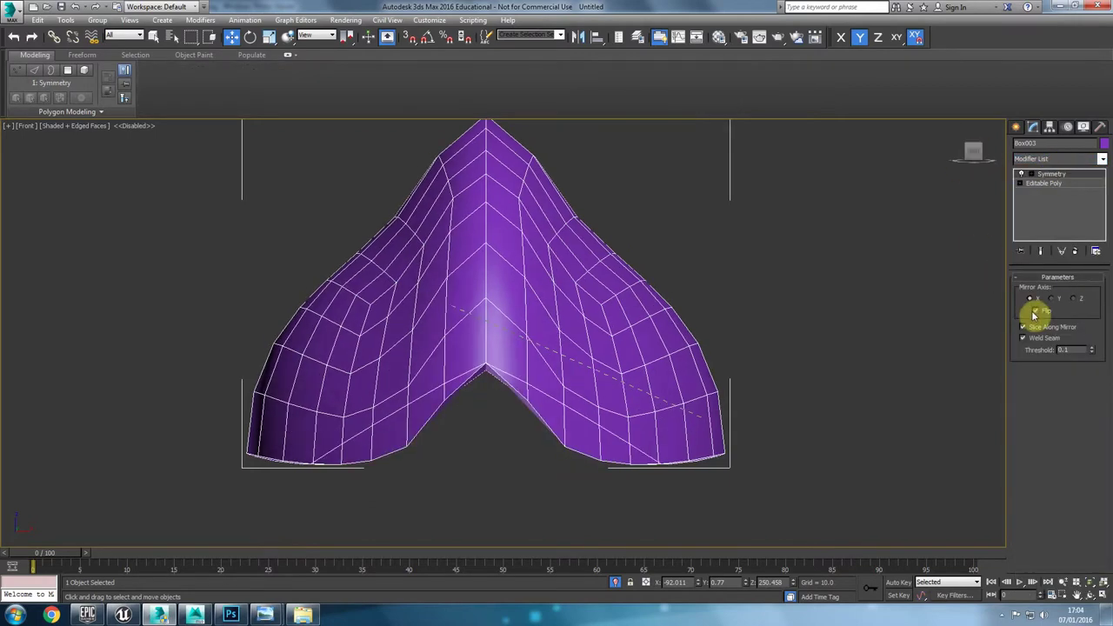
Step: Convert the mirrored shell to an editable poly and view its underside
right_click(464, 280)
mouse_move(465, 385)
left_click(589, 399)
middle_click_drag(594, 294, 629, 278)
key("p")
scroll(510, 329, "down", 3)
middle_click_drag(496, 370, 686, 300, "alt")
middle_click_drag(543, 191, 466, 205, "alt")
middle_click_drag(638, 441, 447, 405, "alt")
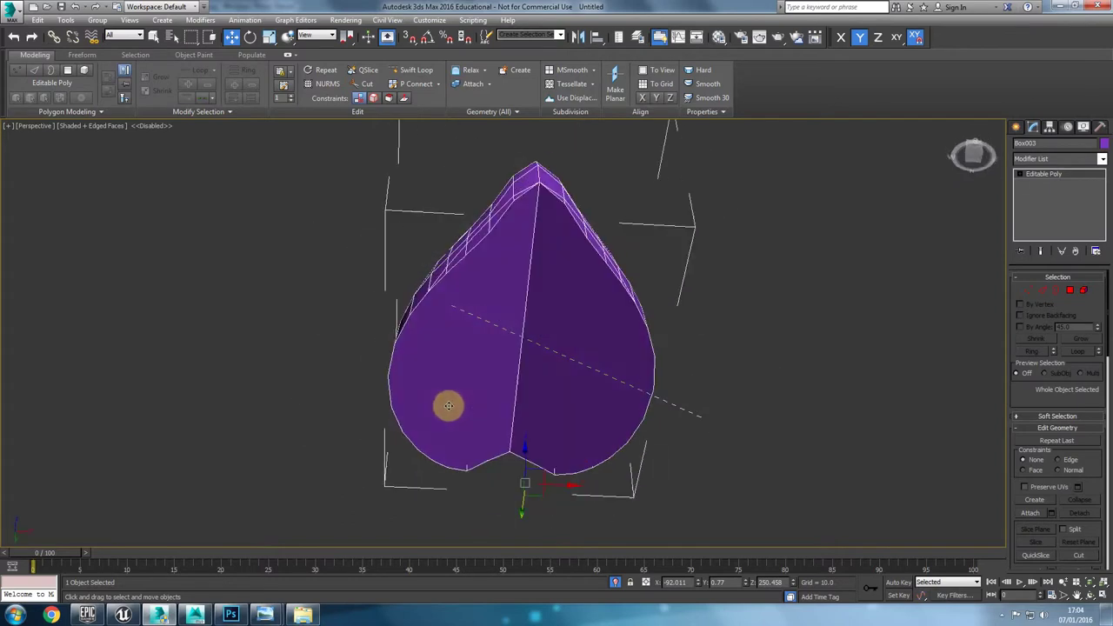
Step: Select and remove the stray diagonal edges running above the lower rim at the shell's notched end
middle_click_drag(529, 452, 501, 437, "alt")
middle_click_drag(516, 340, 656, 335, "alt")
scroll(469, 333, "up", 3)
key("2")
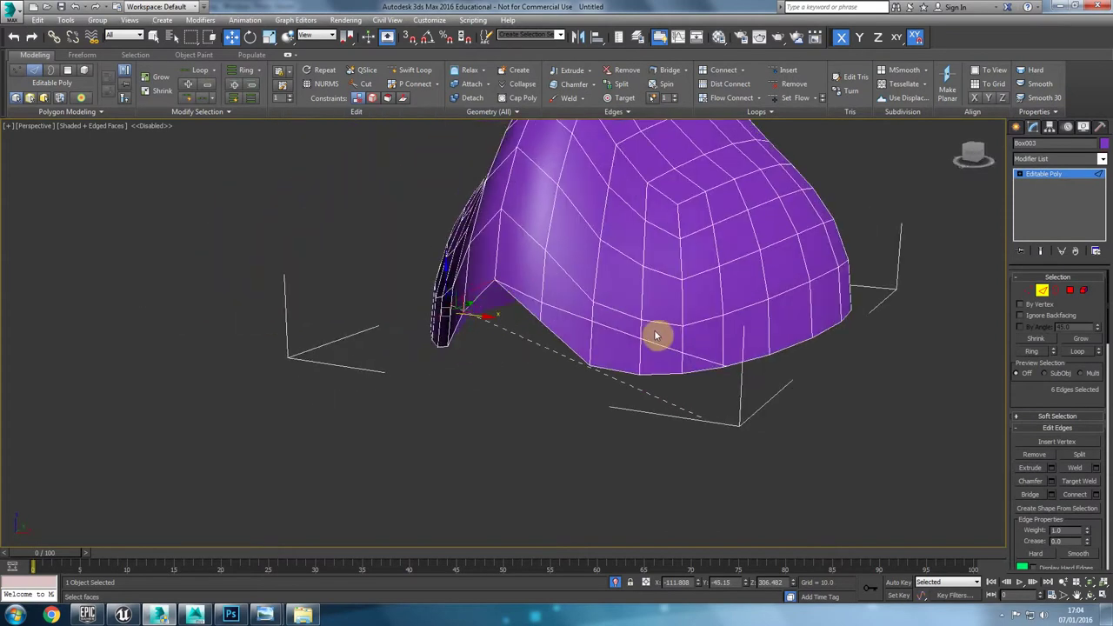
double_click(628, 334)
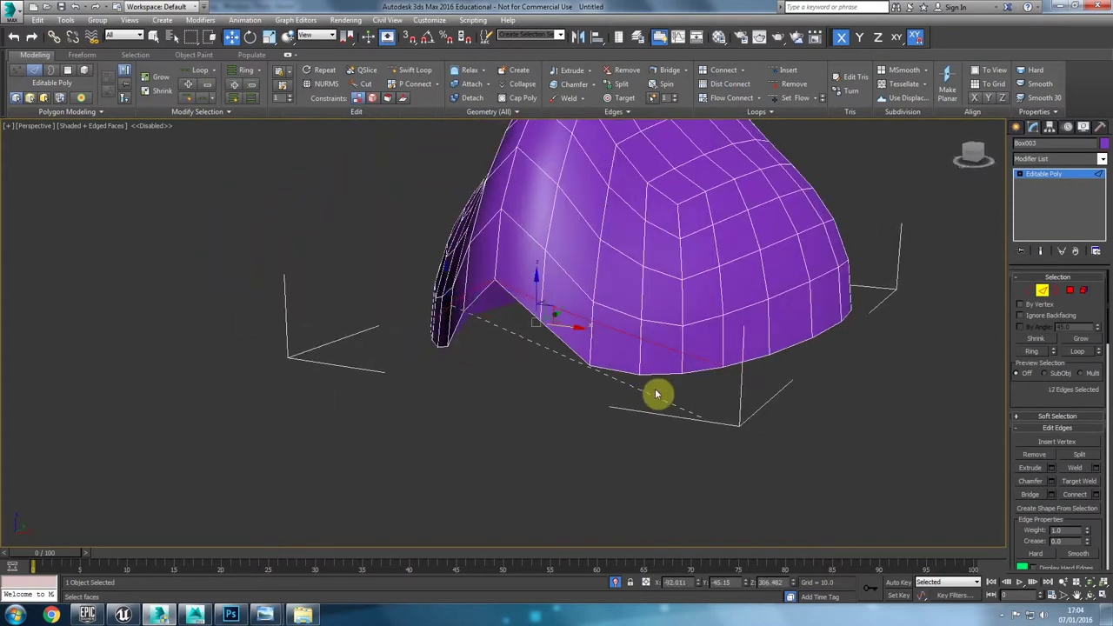
Step: Cut a first cross edge over the underside cap, joining opposite rim vertices near the pointed end
middle_click_drag(274, 329, 403, 311, "alt")
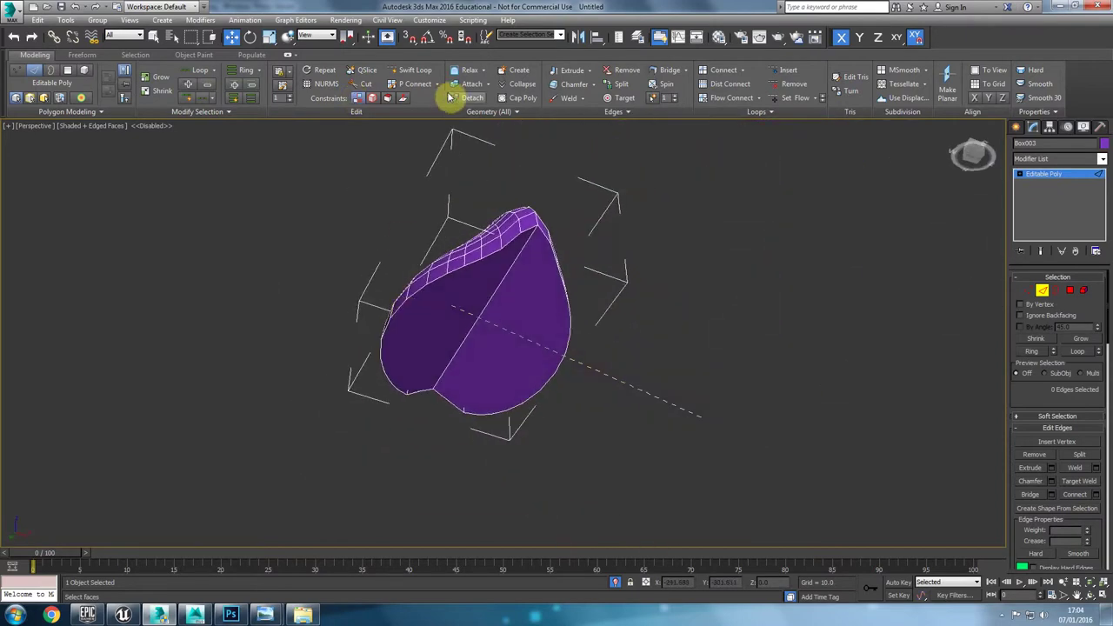
left_click(365, 83)
middle_click_drag(533, 334, 441, 259, "alt")
scroll(485, 321, "up", 3)
middle_click_drag(442, 259, 496, 310)
scroll(497, 311, "up", 3)
middle_click_drag(509, 352, 562, 289)
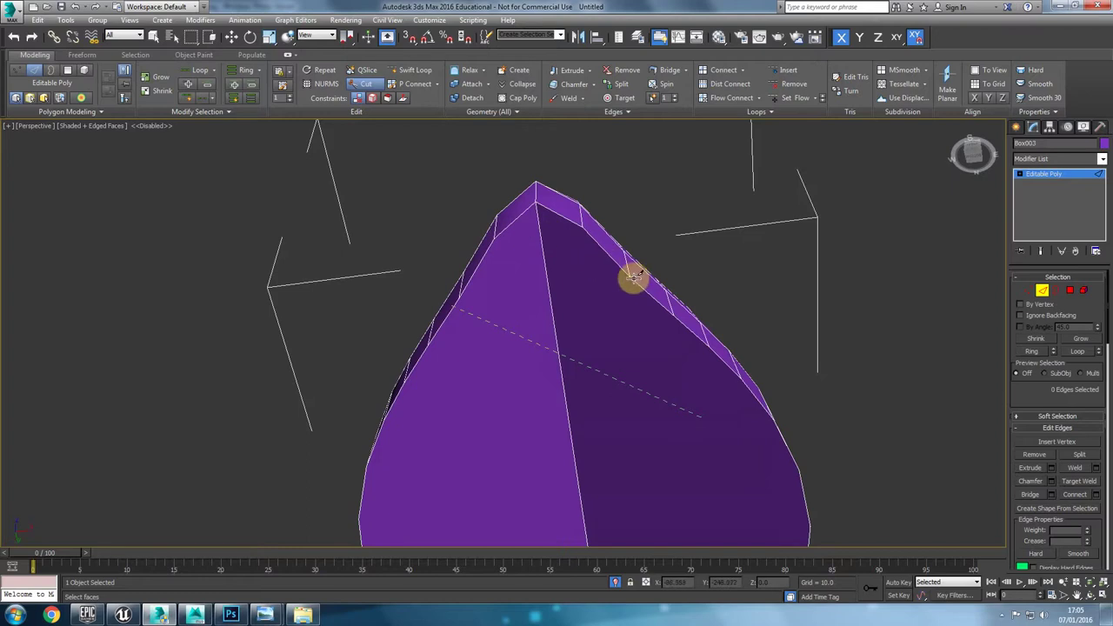
left_click(461, 300)
right_click(514, 417)
middle_click_drag(516, 424, 529, 369)
Step: Cut two more cross edges between the next pairs of opposite rim vertices on the underside cap
left_click(685, 258)
left_click(440, 296)
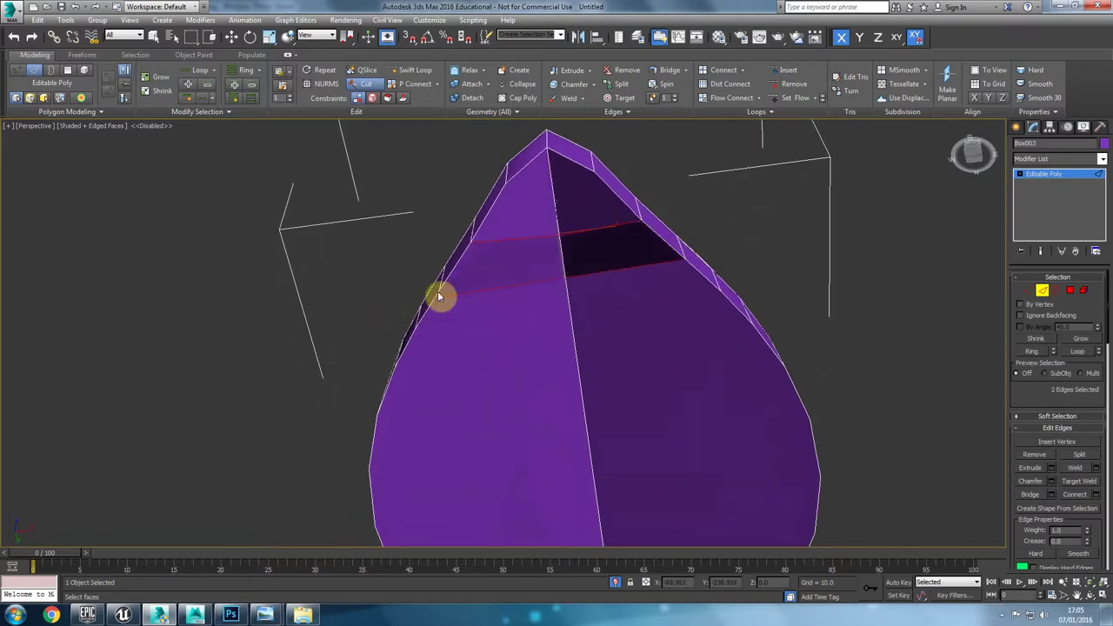
left_click(441, 287)
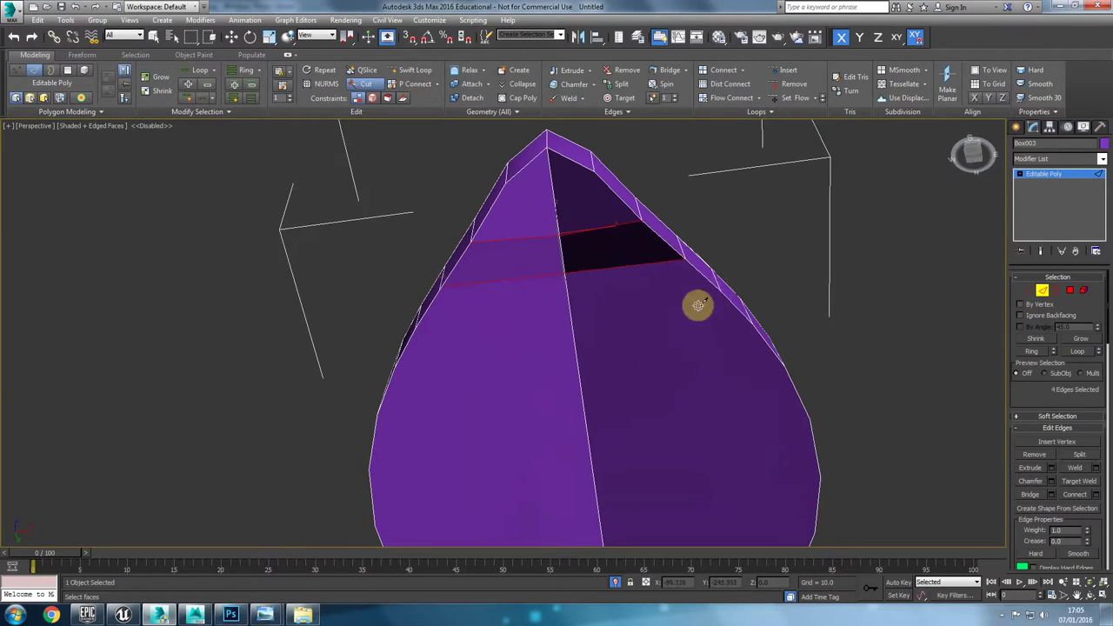
left_click(716, 293)
left_click(422, 328)
left_click(418, 325)
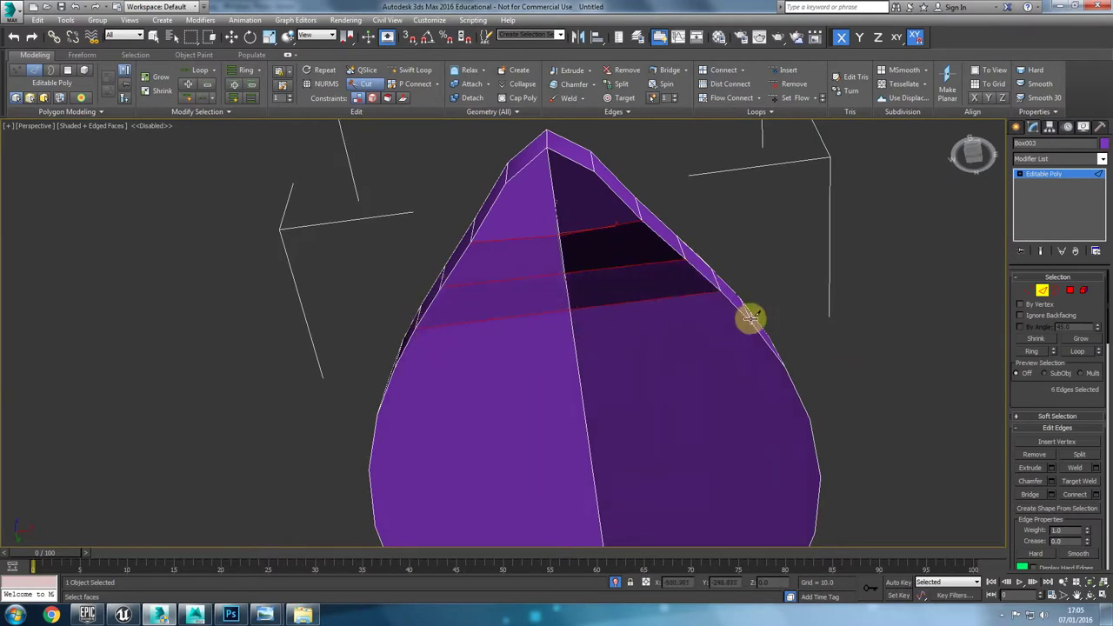
Step: Cut the fourth and fifth cross edges between opposite rim vertices, continuing toward the notched end of the cap
middle_click_drag(392, 362, 353, 301, "alt")
left_click(375, 294)
right_click(374, 290)
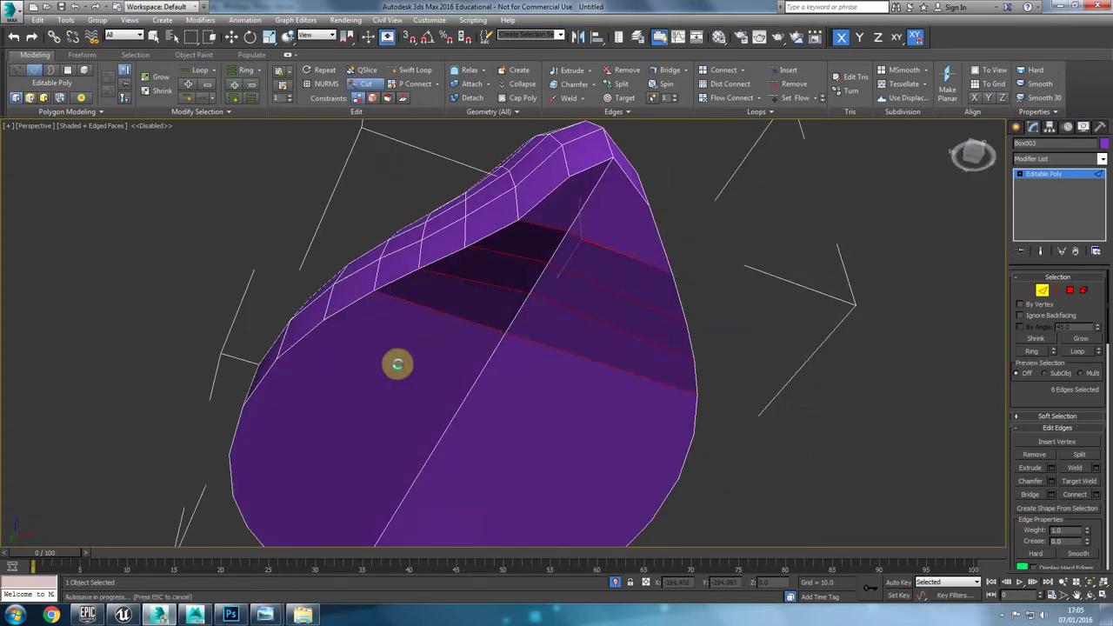
left_click(323, 317)
left_click(696, 433)
middle_click_drag(598, 436, 479, 367, "alt")
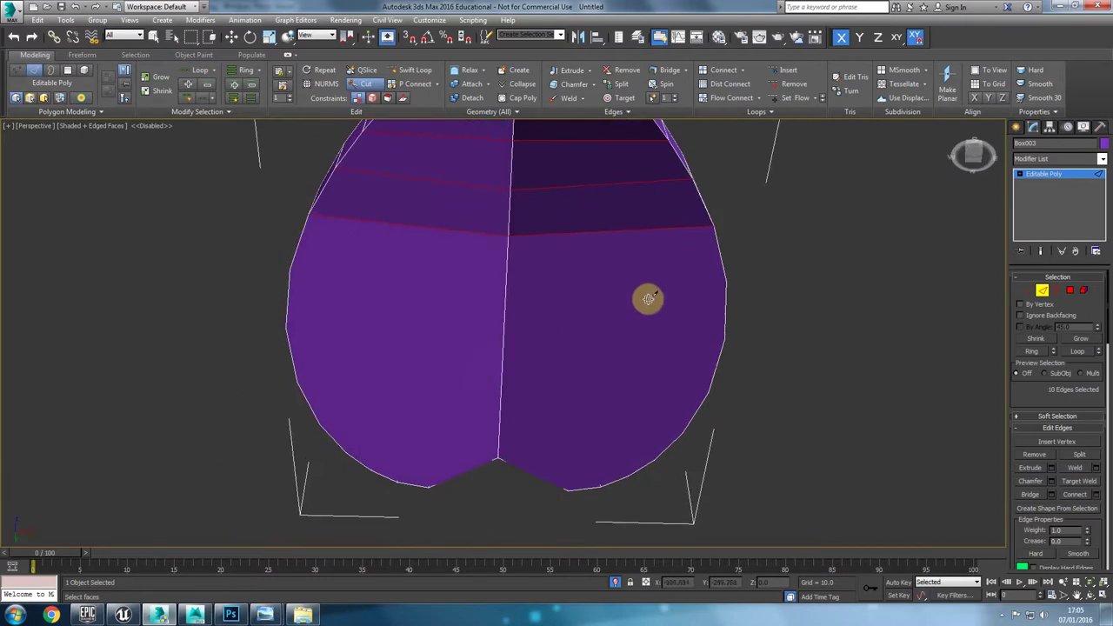
Step: Cut a sixth cross edge over the widest part of the underside between opposite rim vertices
middle_click_drag(661, 345, 765, 199, "alt")
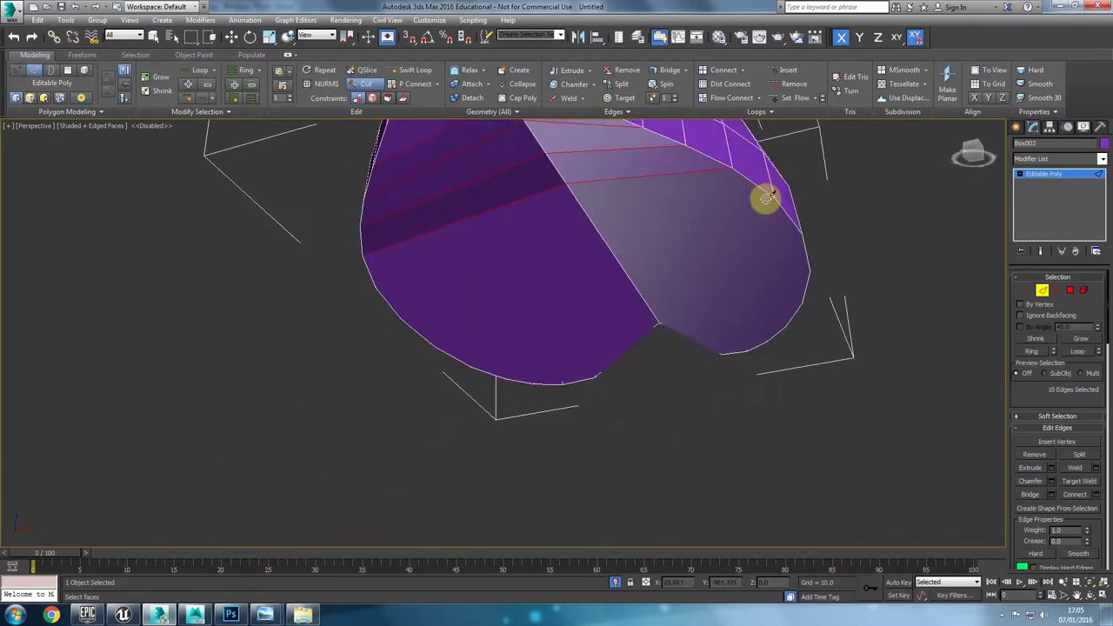
middle_click_drag(346, 296, 179, 180, "alt")
left_click(178, 180)
left_click(279, 336)
middle_click_drag(278, 336, 254, 334, "alt")
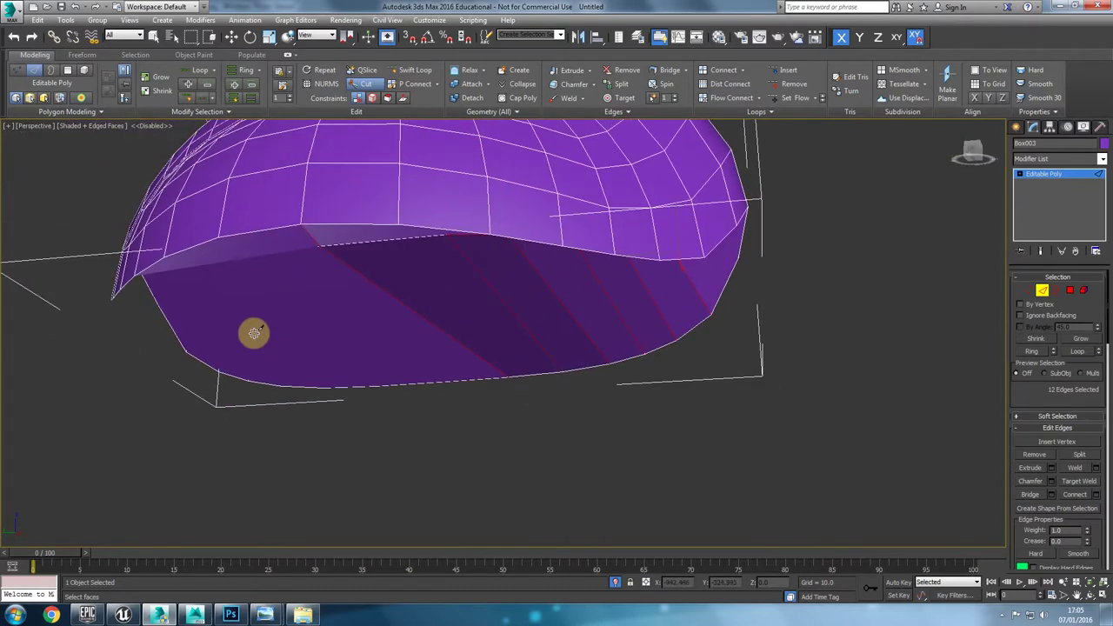
Step: Redo the sixth cross edge on the underside cap and cut a seventh between the next pair of opposite rim vertices
middle_click_drag(357, 393, 434, 324, "alt")
left_click(308, 386)
middle_click_drag(308, 386, 229, 308, "alt")
middle_click_drag(241, 380, 182, 270, "alt")
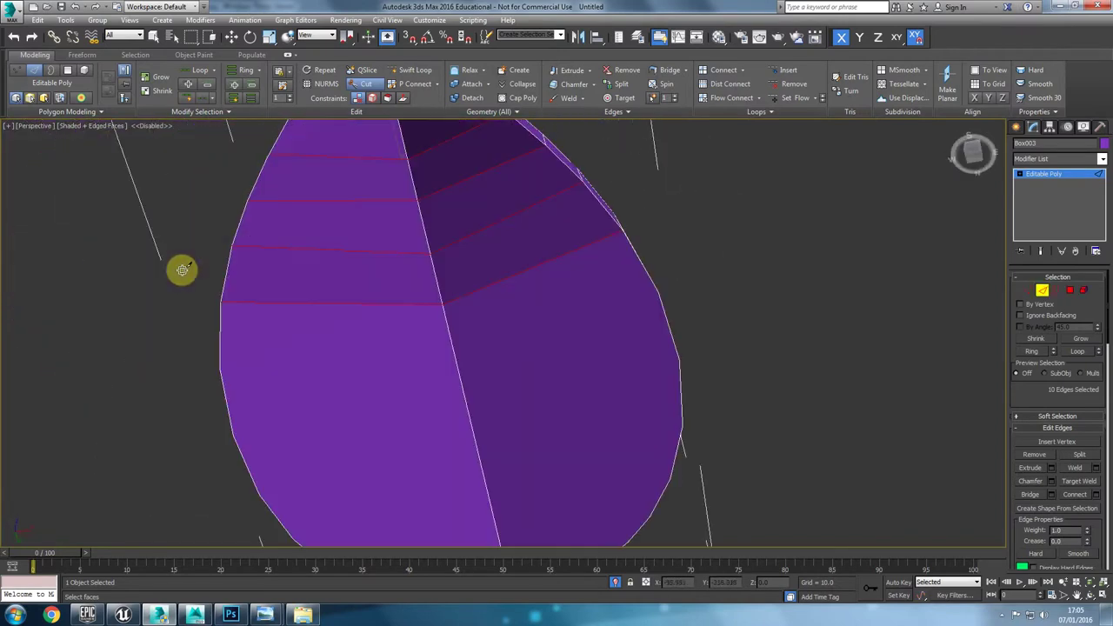
middle_click_drag(630, 299, 162, 225, "alt")
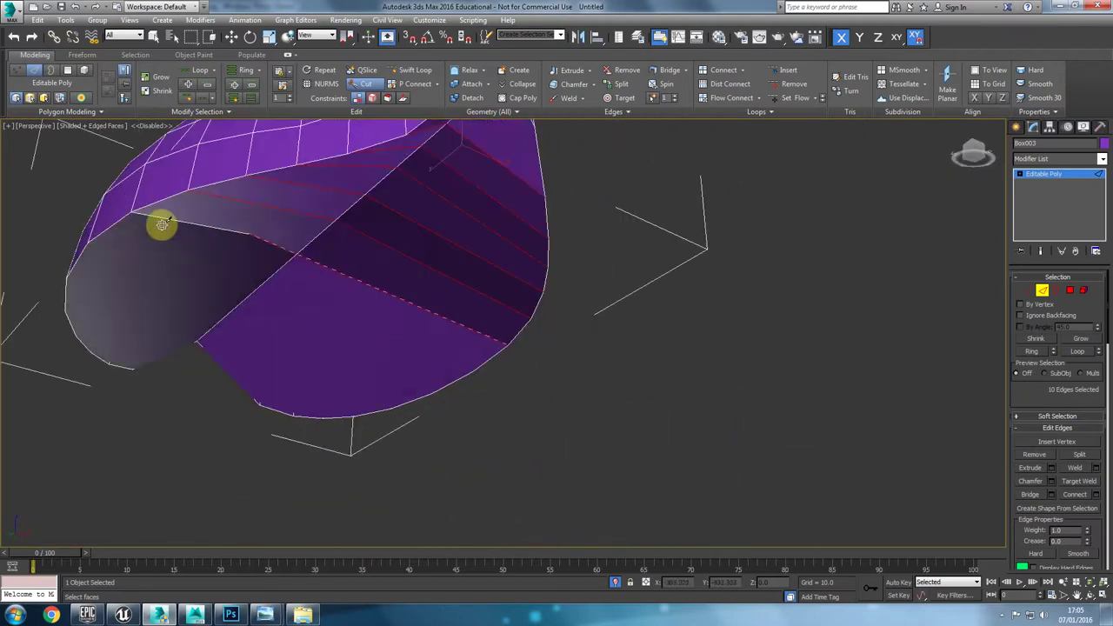
left_click(132, 211)
middle_click_drag(88, 239, 105, 154, "alt")
left_click(667, 275)
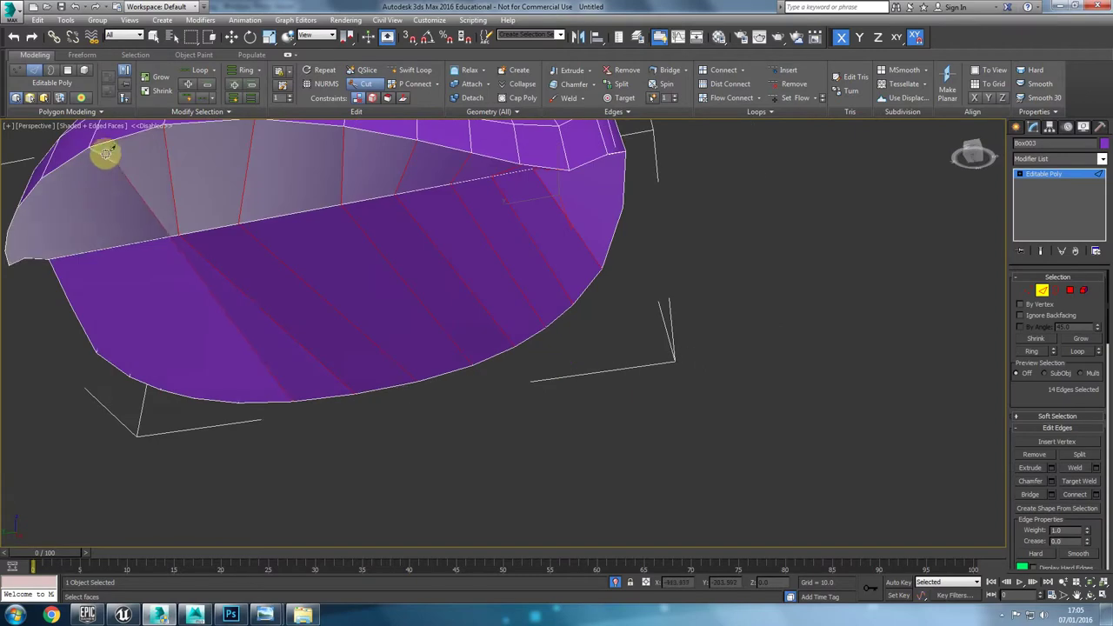
Step: Cut the eighth and ninth cross edges between opposite rim vertices, continuing toward the notched end of the cap
middle_click_drag(42, 178, 618, 263, "alt")
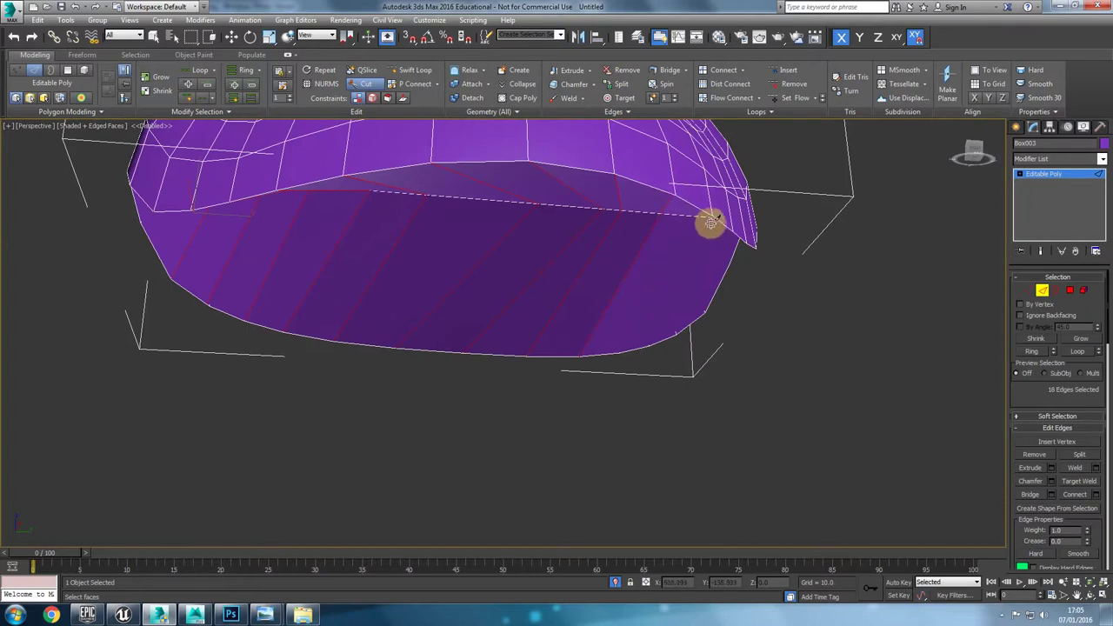
middle_click_drag(642, 298, 739, 300, "alt")
middle_click_drag(444, 280, 204, 206, "alt")
middle_click_drag(148, 243, 273, 378, "alt")
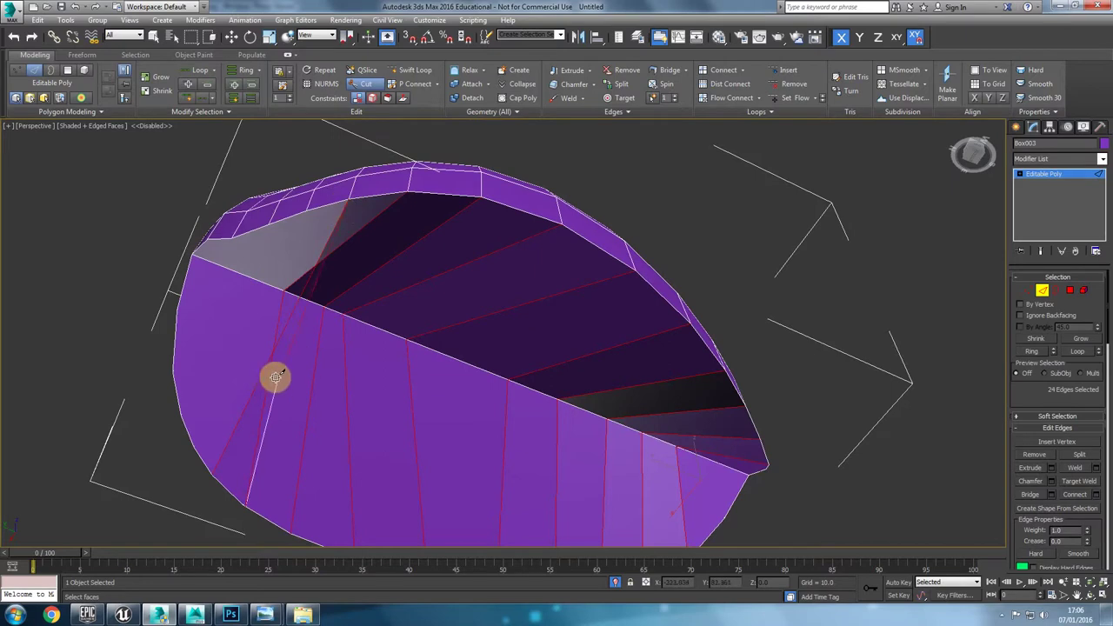
Step: Set the vertex movement constraint to Edge and slide the middle vertices along the underside's centre line to even out the cross edges
key("1")
middle_click_drag(380, 392, 378, 417, "alt")
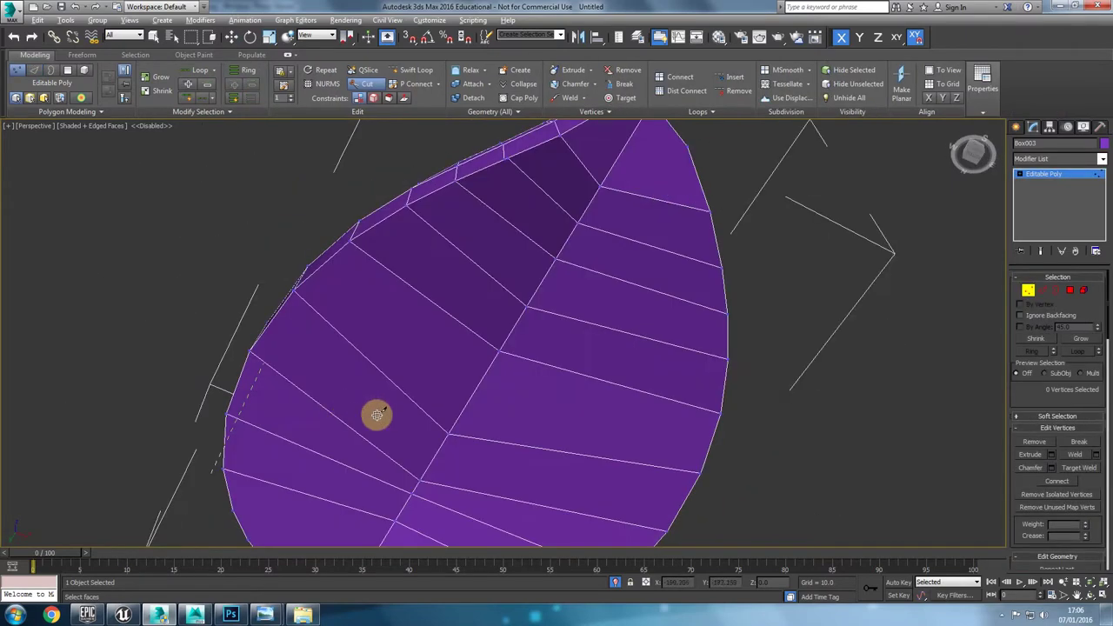
middle_click_drag(719, 366, 436, 444, "alt")
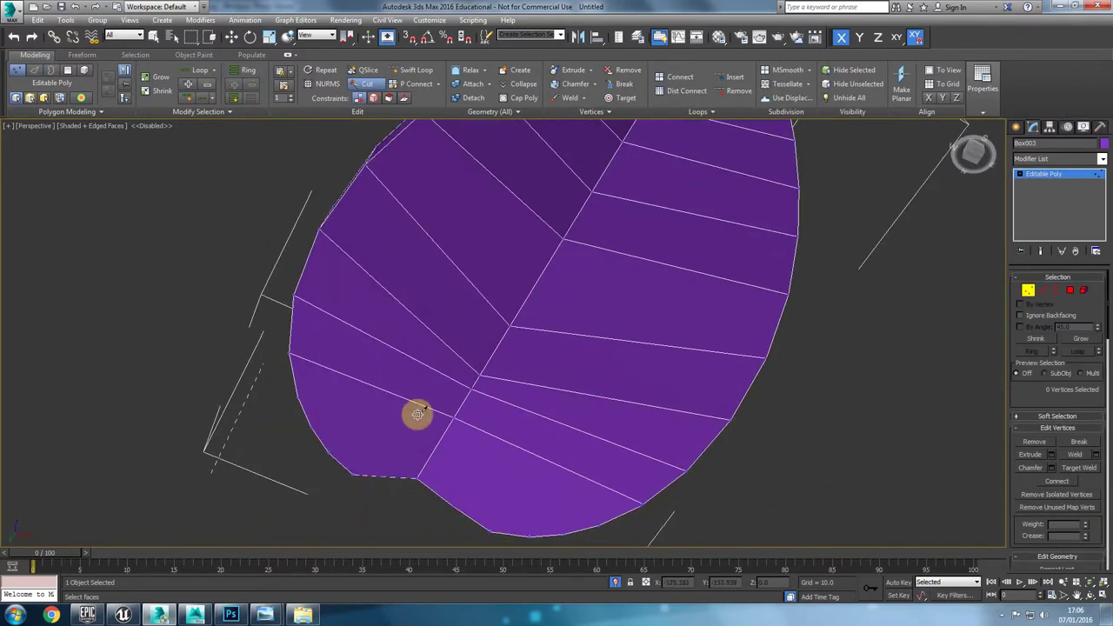
key("w")
middle_click_drag(507, 336, 542, 354, "alt")
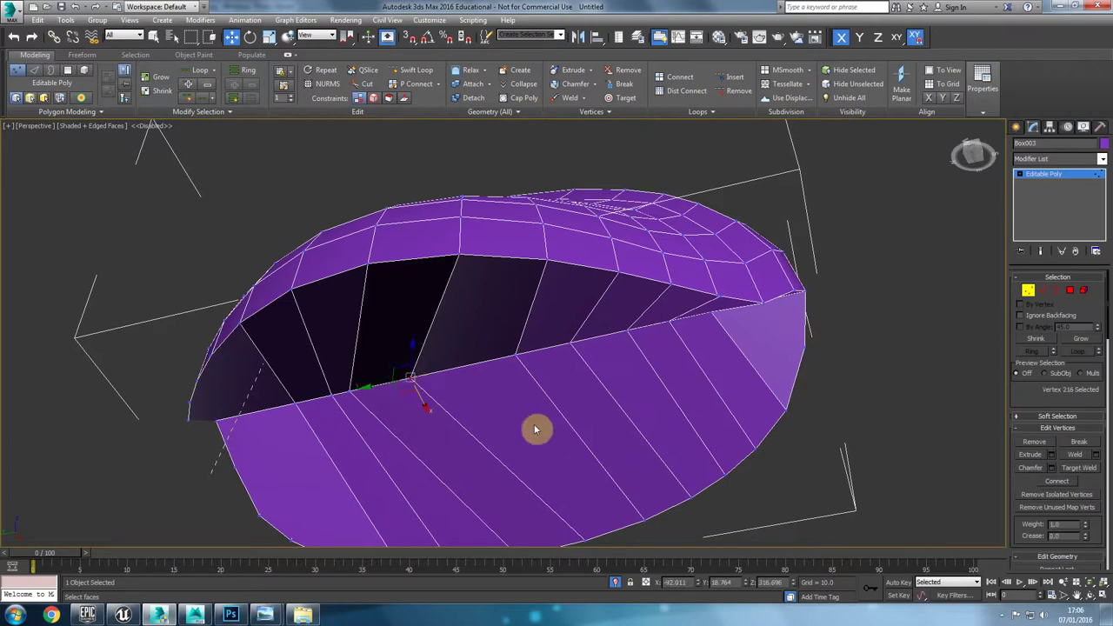
left_click_drag(1092, 483, 1101, 370)
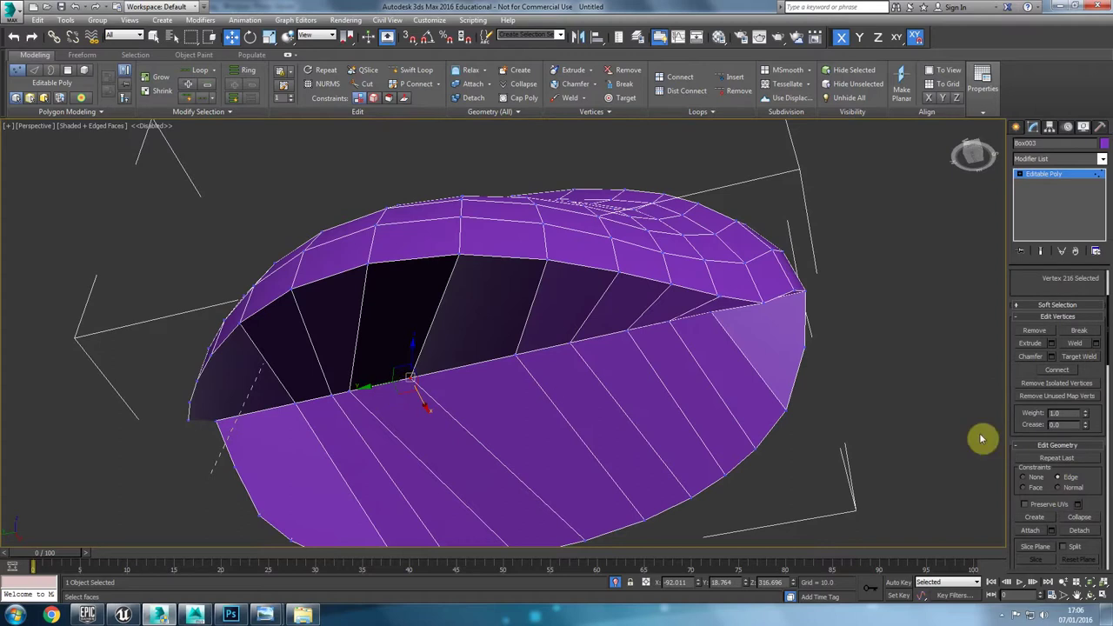
left_click_drag(362, 389, 618, 335)
left_click(628, 329)
Step: Slide the centre-line vertices near the pointed end along the centre edge so their cross edges run evenly spaced
middle_click_drag(704, 331, 724, 294, "alt")
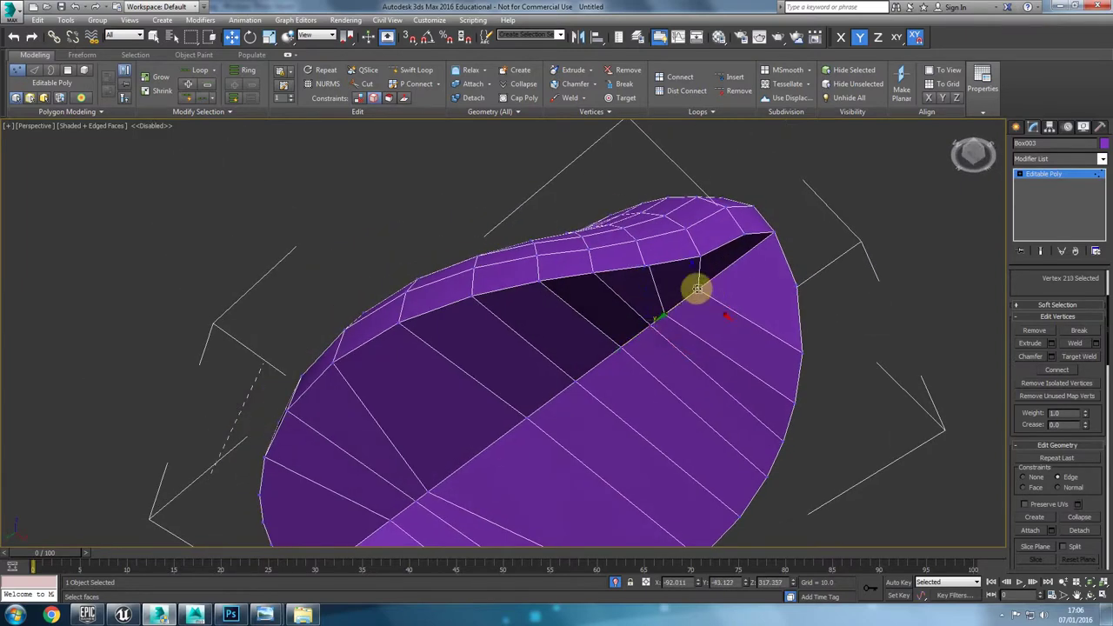
mouse_move(668, 311)
left_mouse_down()
mouse_move(693, 296)
mouse_move(670, 324)
left_mouse_up()
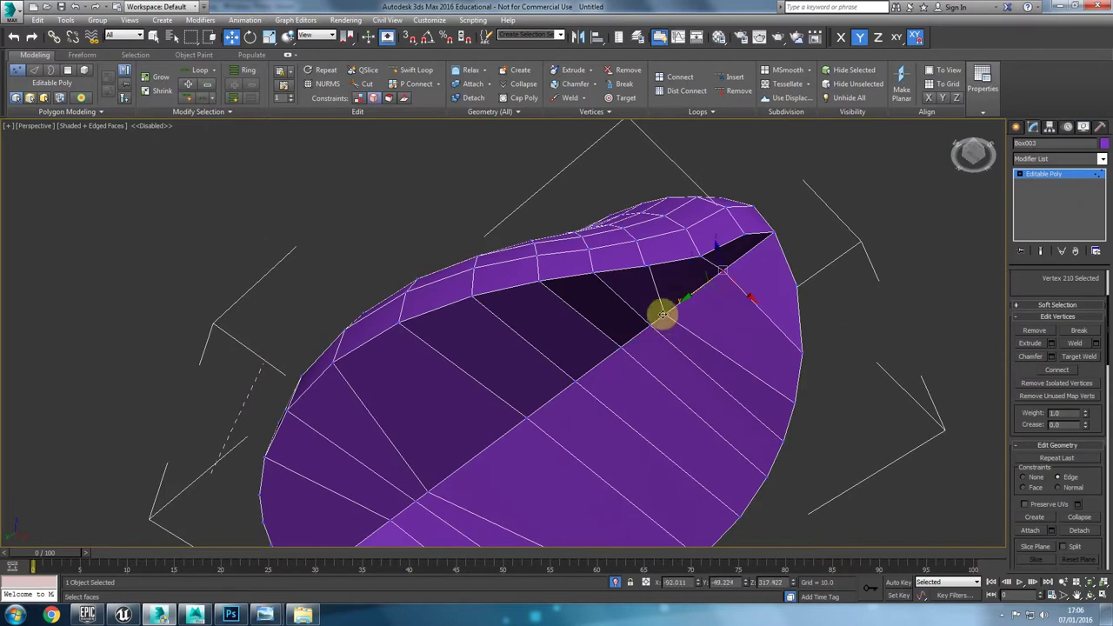
left_click(666, 325)
middle_click_drag(513, 406, 580, 442, "alt")
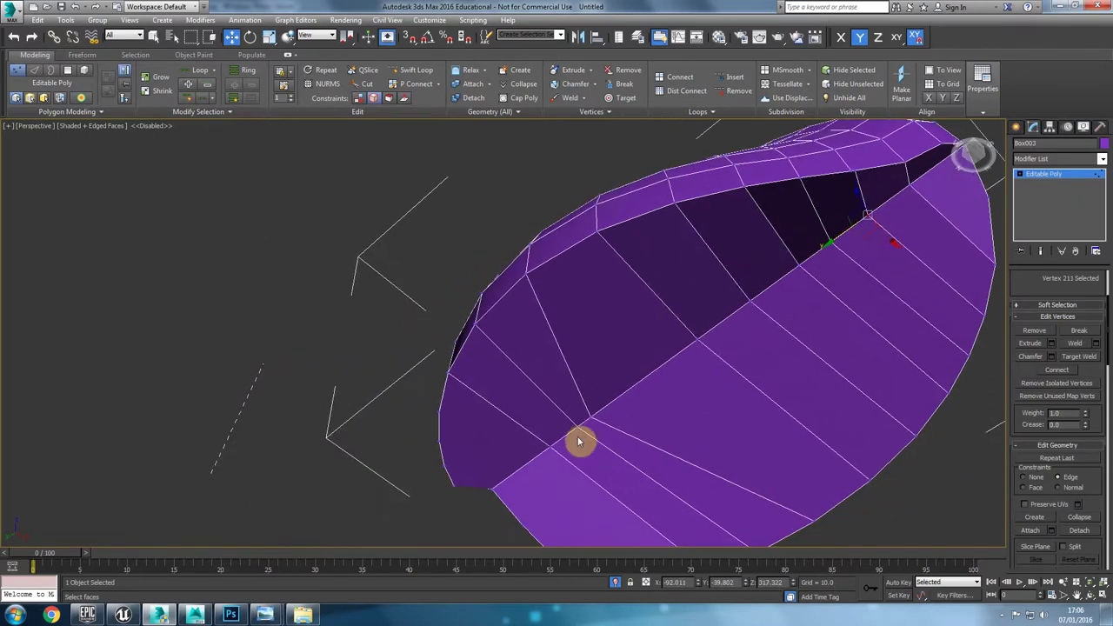
Step: Slide the three centre-line vertices nearest the notched end toward the middle of the cap to straighten their cross edges
left_click_drag(569, 433, 628, 397)
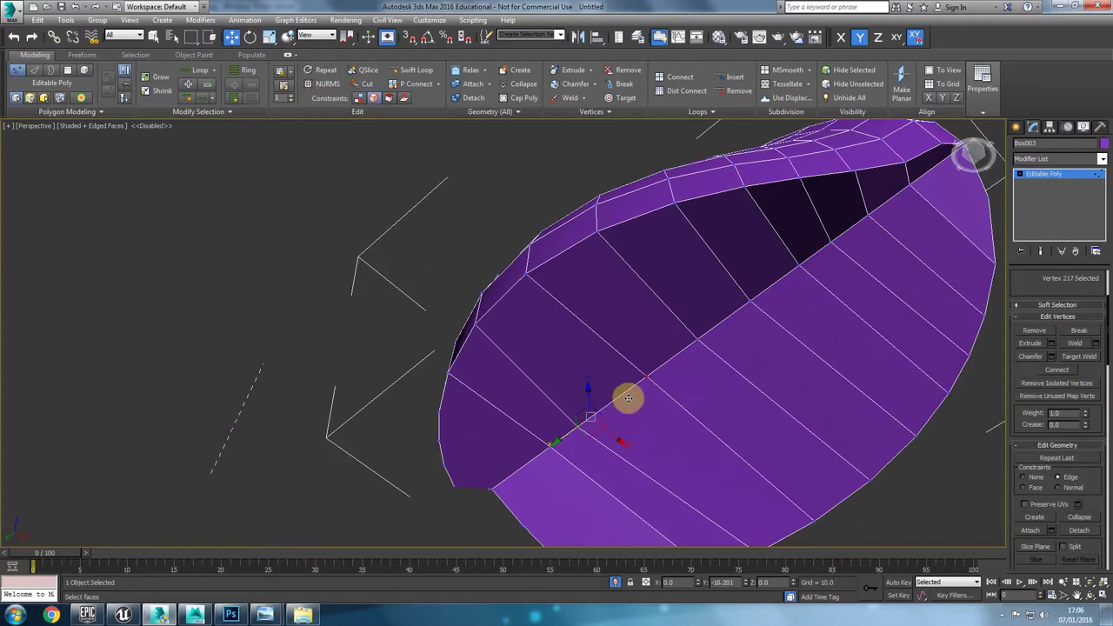
middle_click_drag(565, 471, 561, 391, "alt")
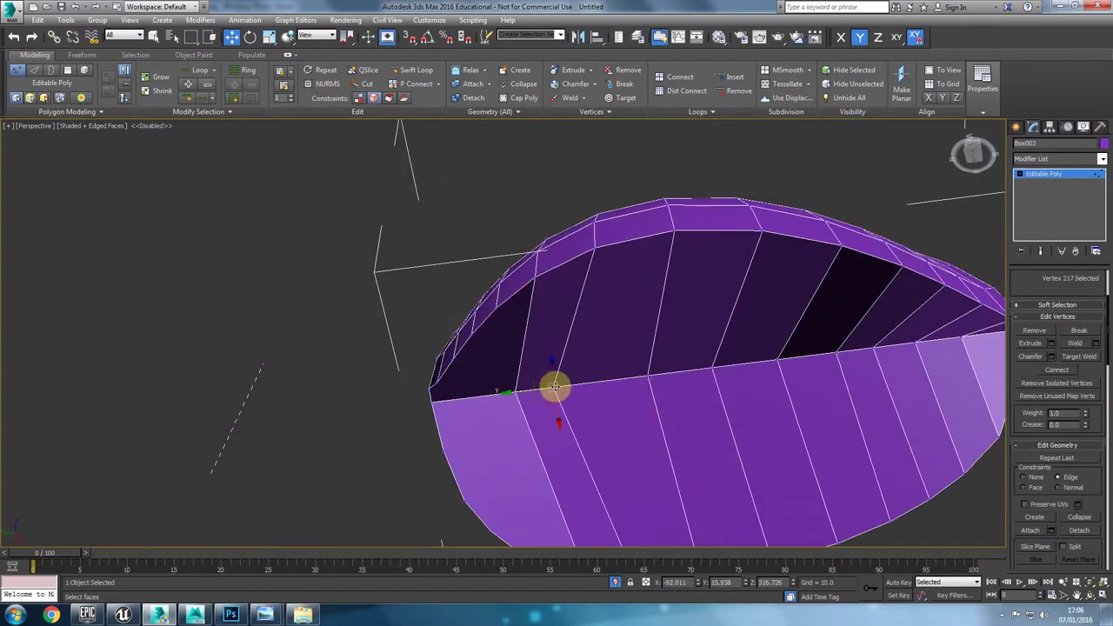
left_click_drag(517, 392, 570, 388)
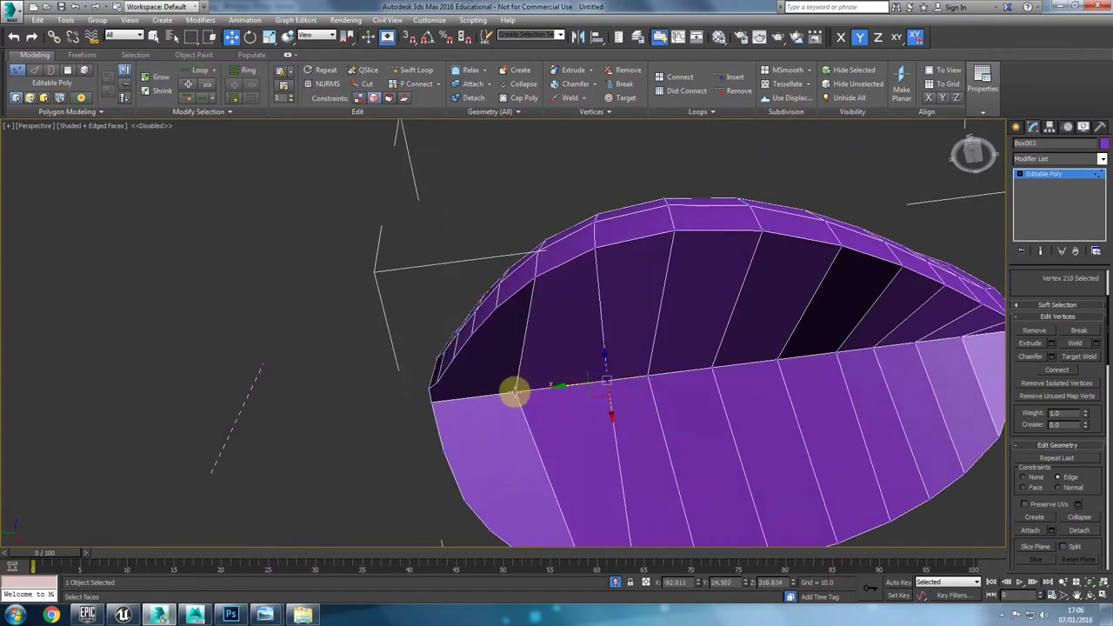
left_click_drag(498, 395, 525, 393)
Step: Try to cut another cross edge over the uncut face at the notched end, and undo the cut
left_click_drag(1018, 288, 1035, 320)
scroll(1035, 319, "up", 2)
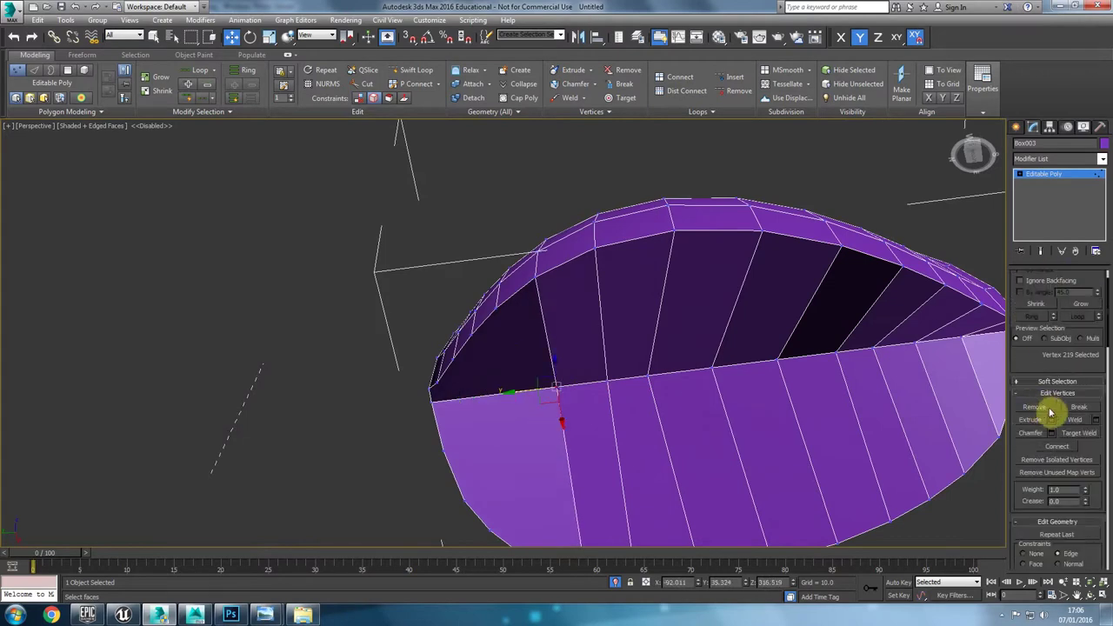
left_click(367, 84)
middle_click_drag(530, 403, 710, 287, "alt")
left_click(709, 270)
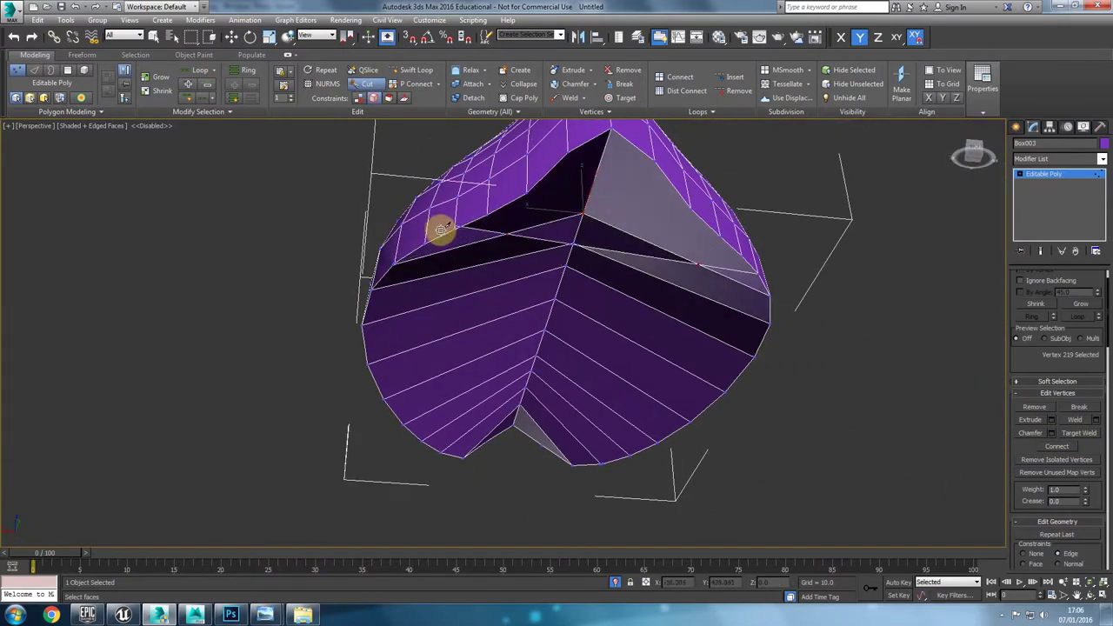
left_click(426, 244)
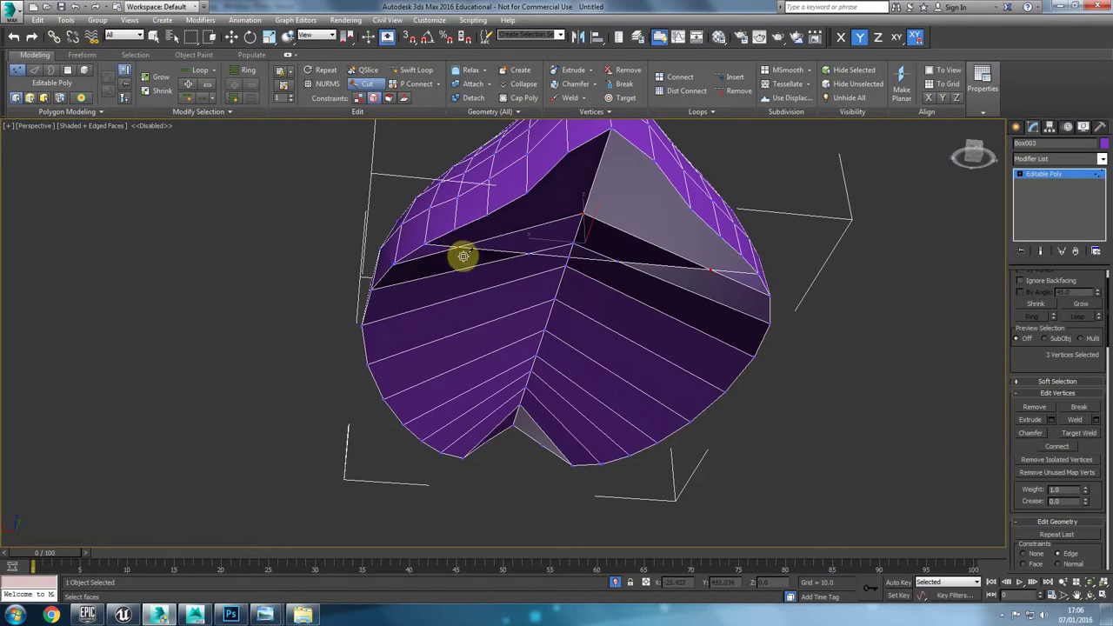
middle_click_drag(462, 256, 464, 223, "alt")
key("ctrl+z")
Step: Cut a cross edge over the large uncut face at the notched end, joining the next pair of opposite rim vertices
middle_click_drag(612, 301, 426, 296, "alt")
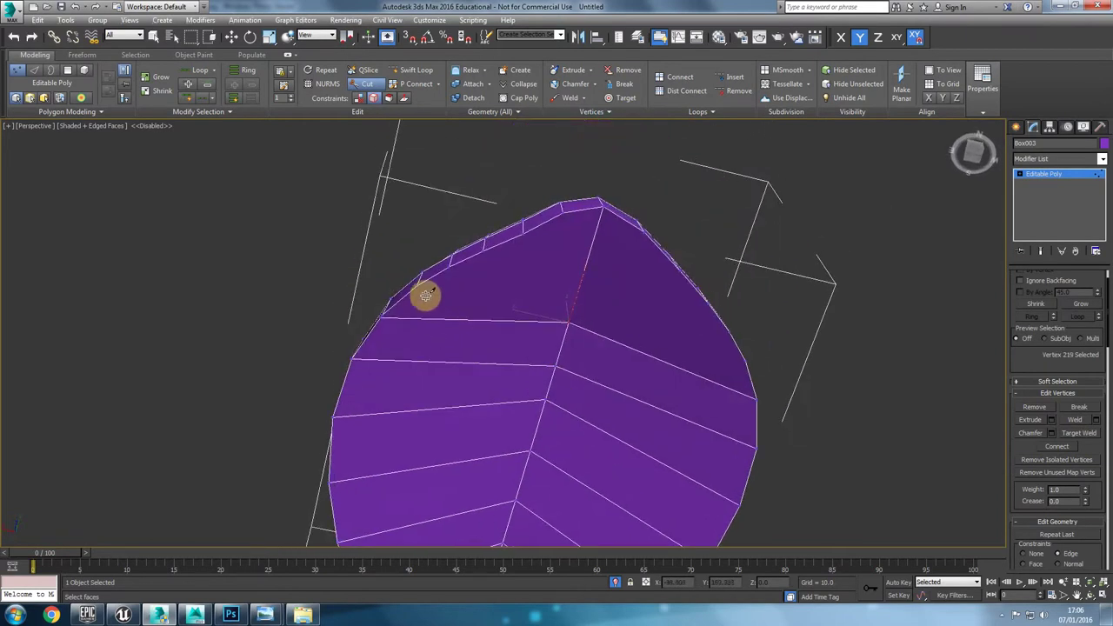
left_click(416, 284)
left_click(568, 321)
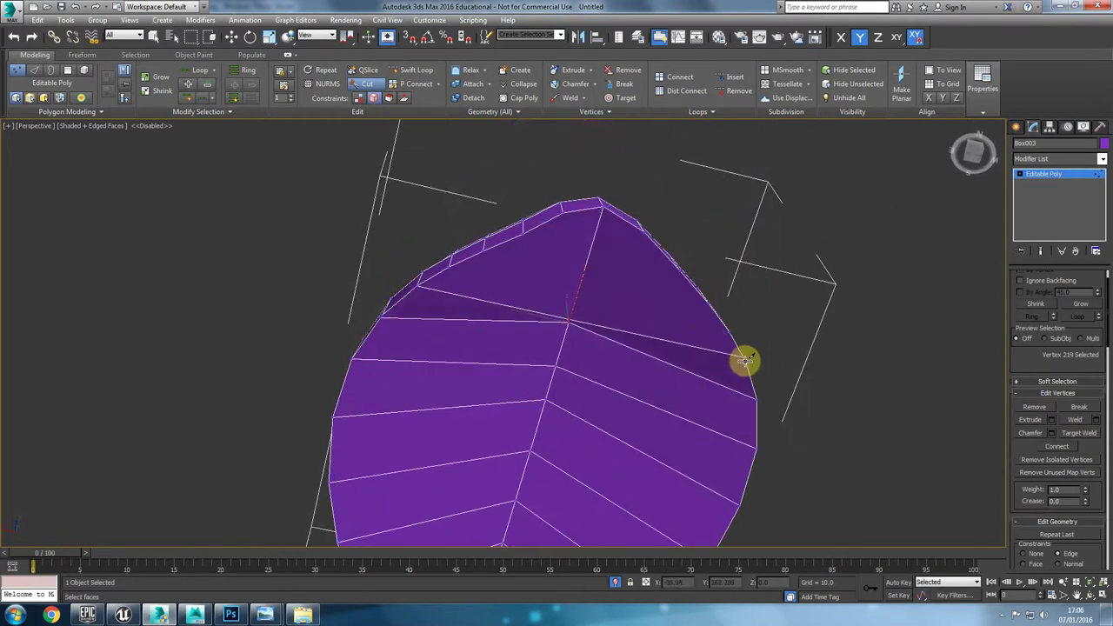
middle_click_drag(725, 328, 587, 412, "alt")
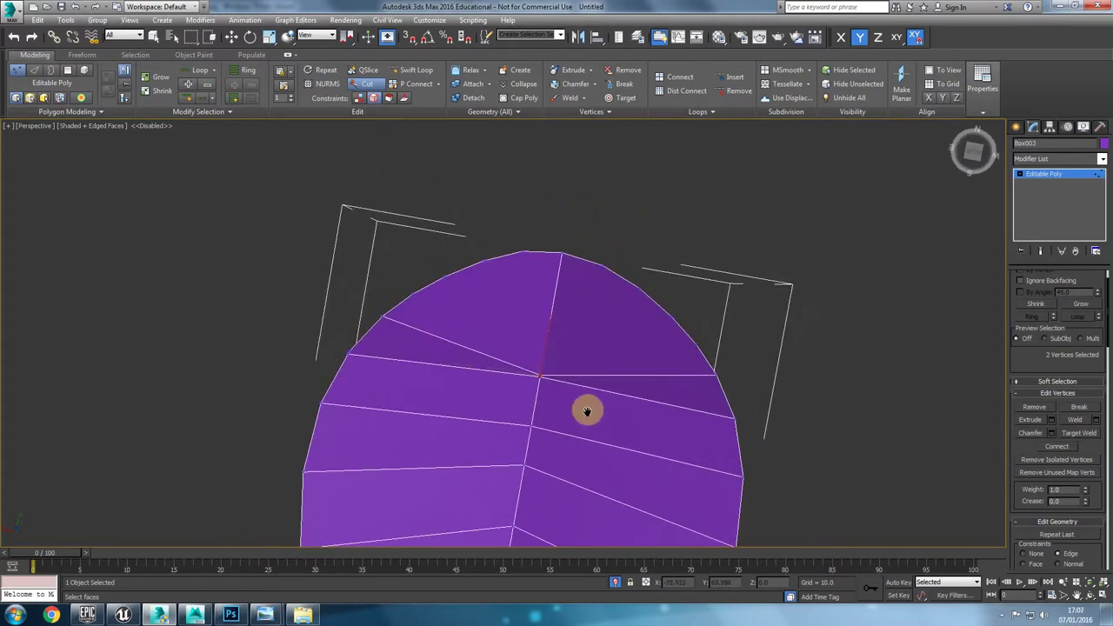
left_click(385, 317)
left_click(715, 374)
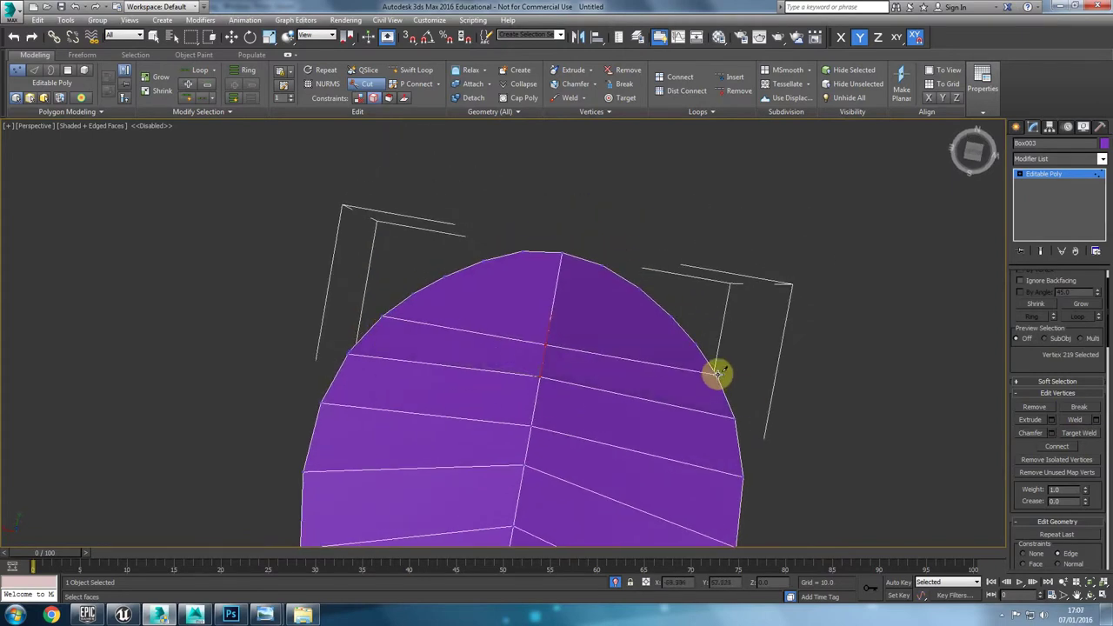
Step: Cut three more cross edges between the remaining pairs of opposite rim vertices up to the tip of the notched end
left_click(695, 342)
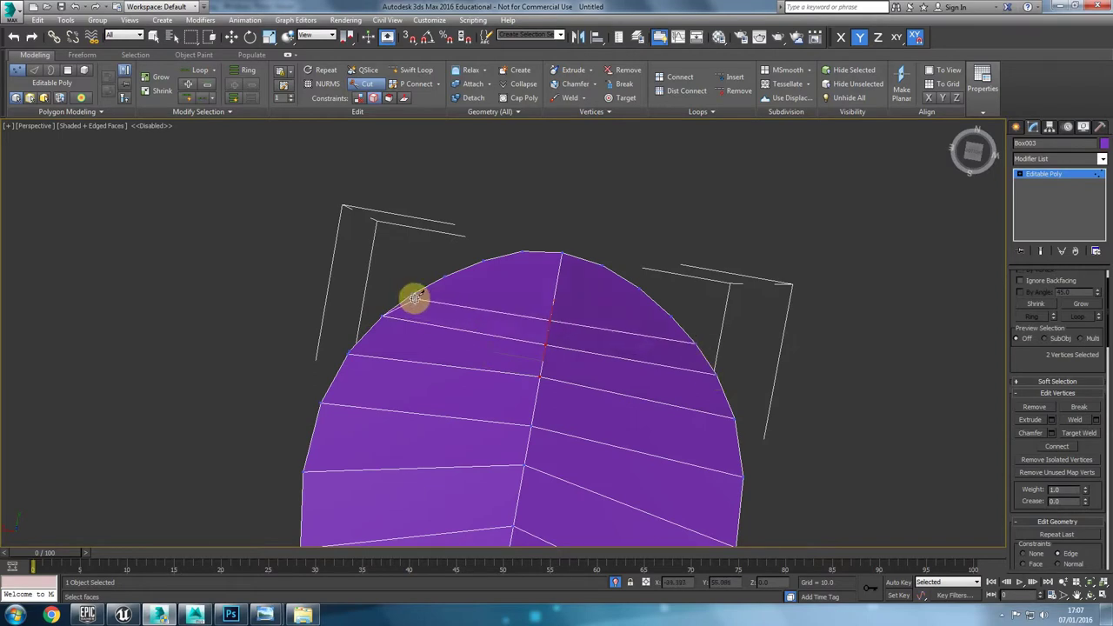
left_click(446, 278)
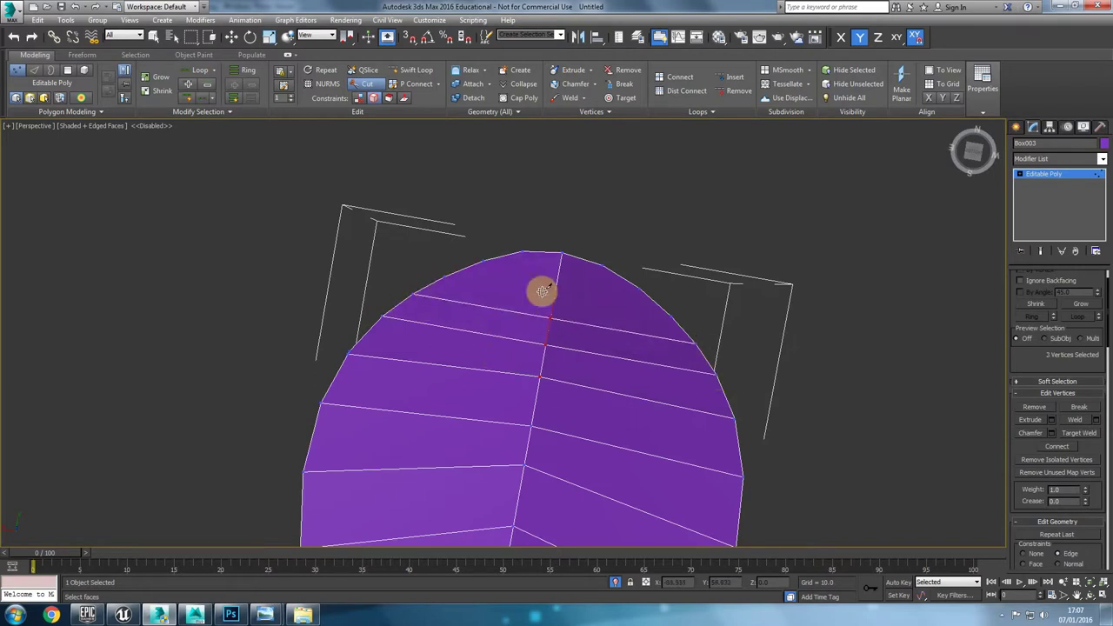
right_click(673, 316)
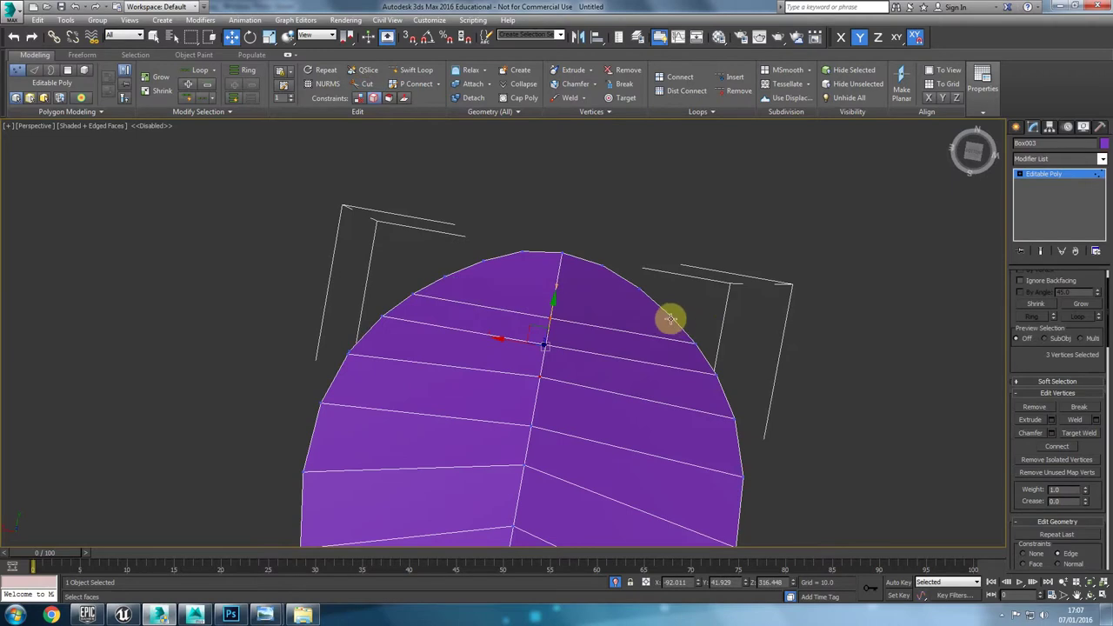
left_click(372, 87)
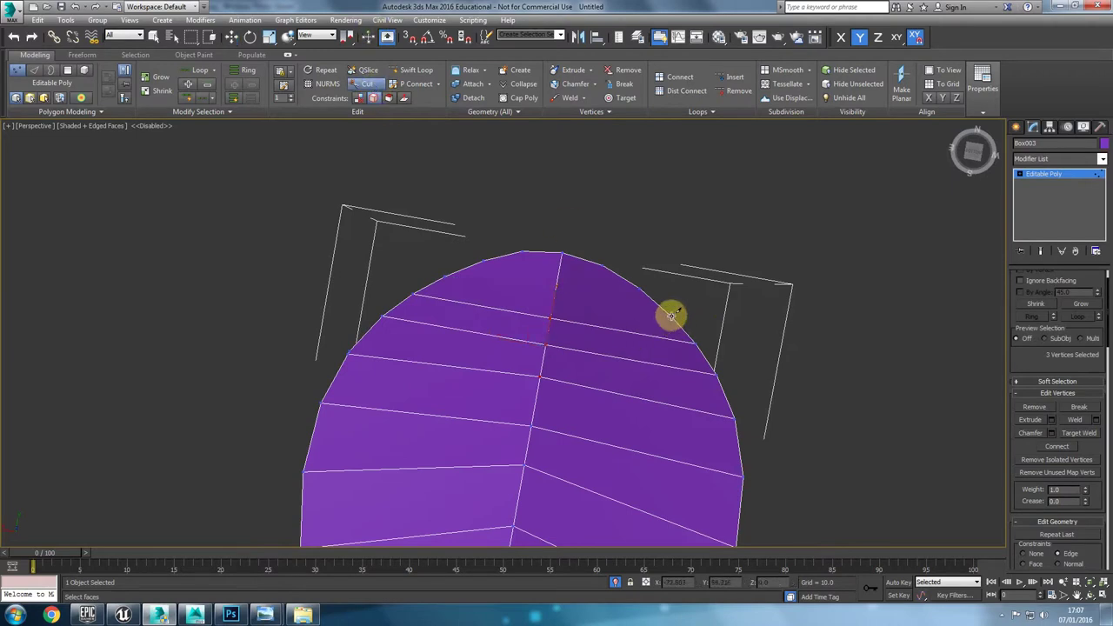
left_click(444, 278)
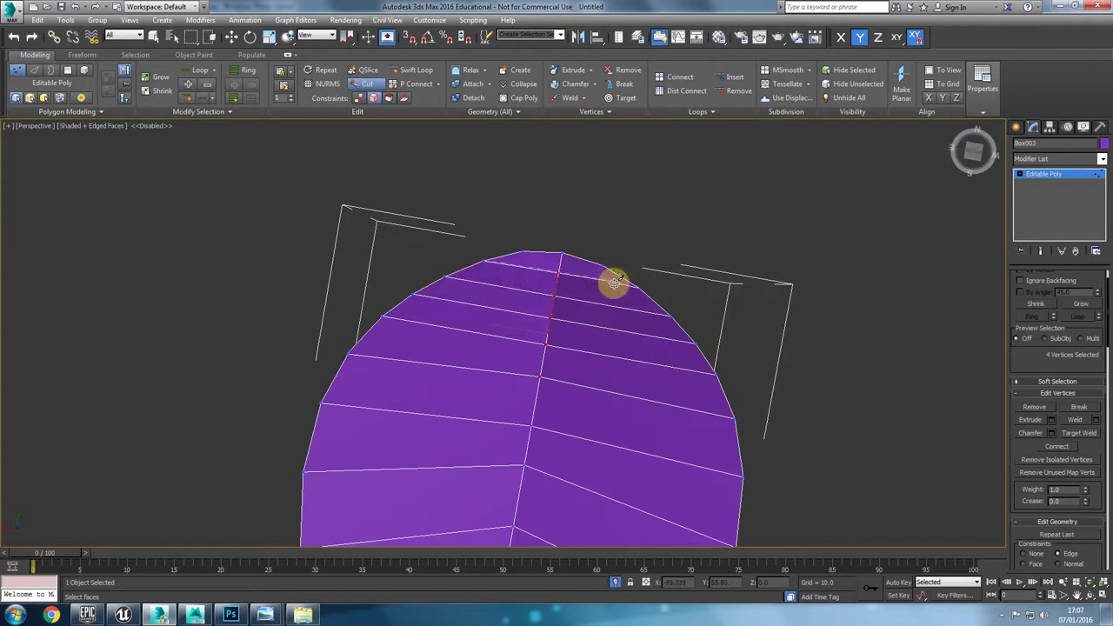
right_click(775, 425)
Step: Select all polygons with more than four sides by numeric selection to locate faulty faces along the shell rim
middle_click_drag(774, 434, 721, 482, "alt")
scroll(1030, 485, "up", 2)
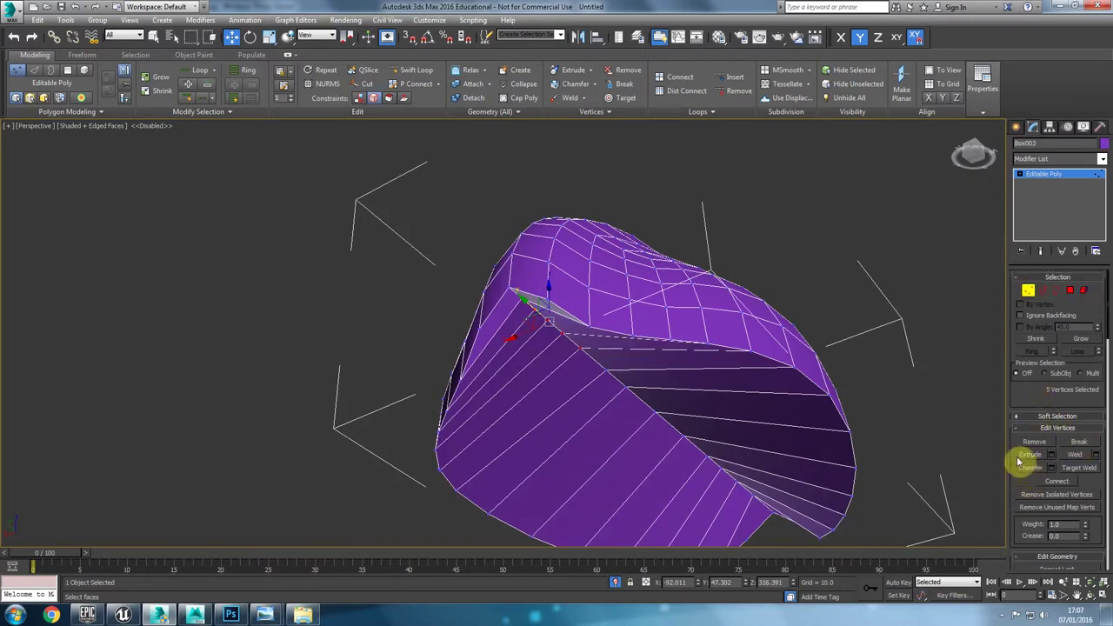
left_click(1070, 290)
middle_click_drag(728, 319, 553, 251, "alt")
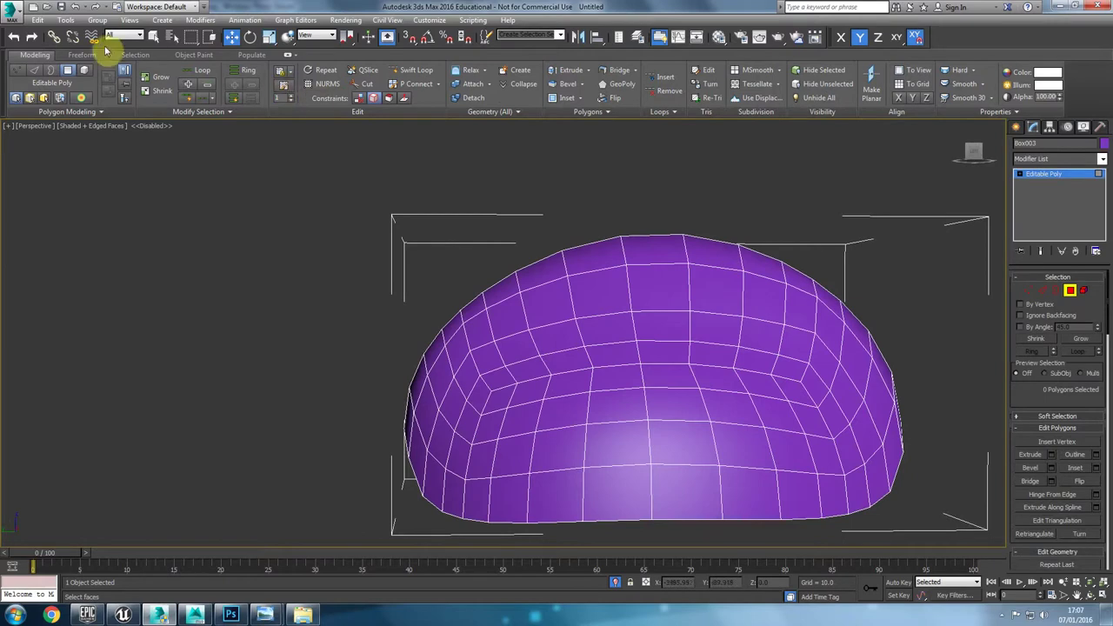
left_click(137, 56)
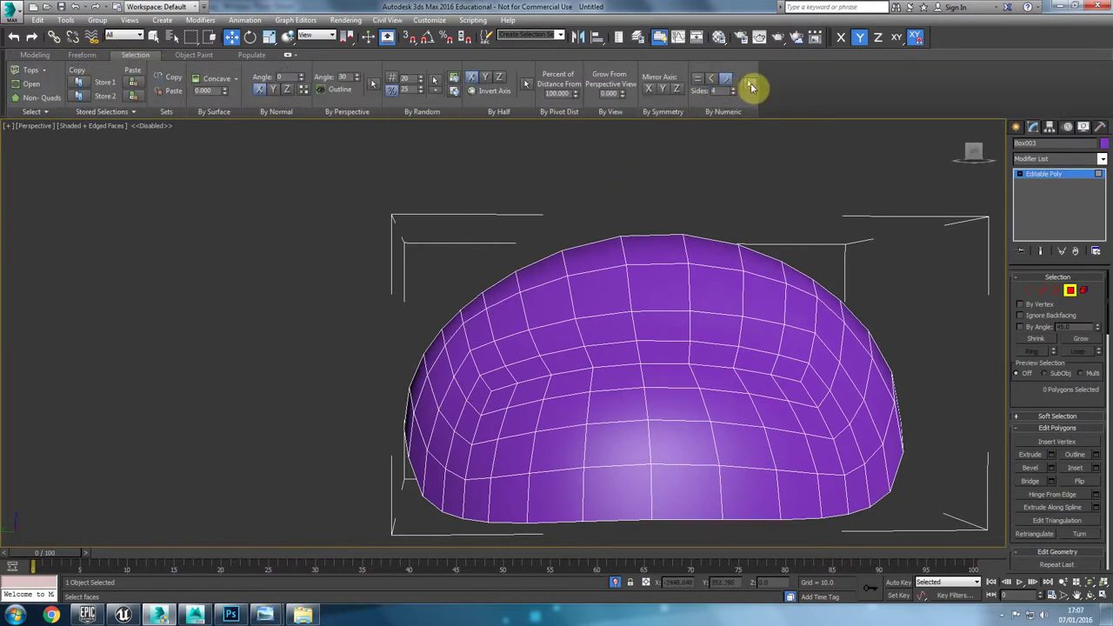
left_click(749, 84)
middle_click_drag(825, 363, 693, 380, "alt")
scroll(529, 276, "up", 5)
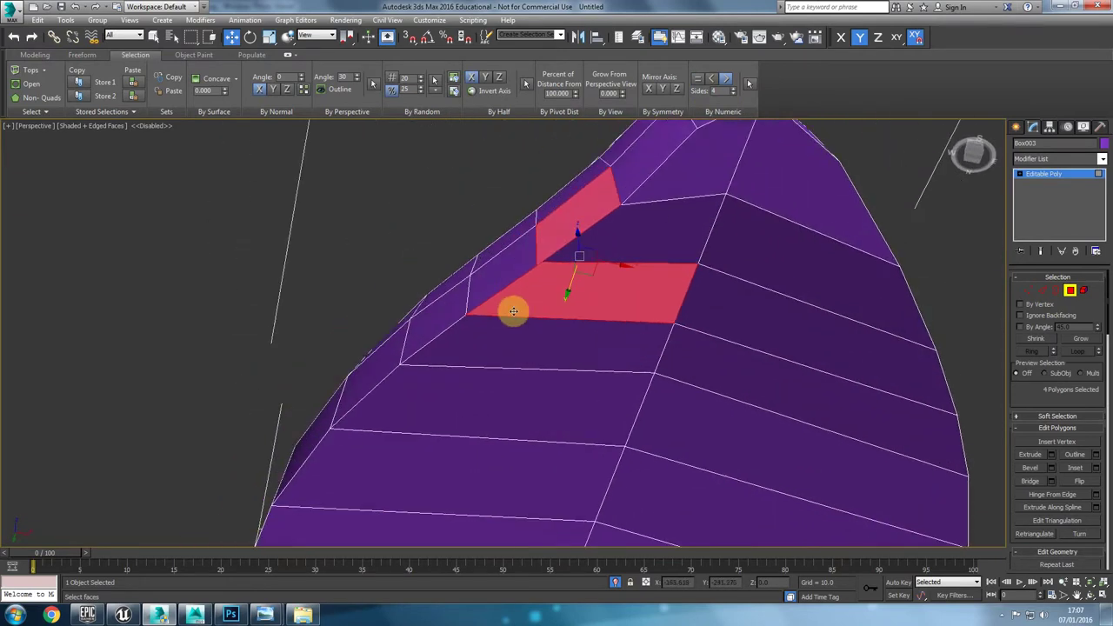
Step: Target-weld the stray vertex beside the rim corner of the faulty underside face onto that corner vertex
key("1")
scroll(547, 311, "up", 2)
left_click(1082, 469)
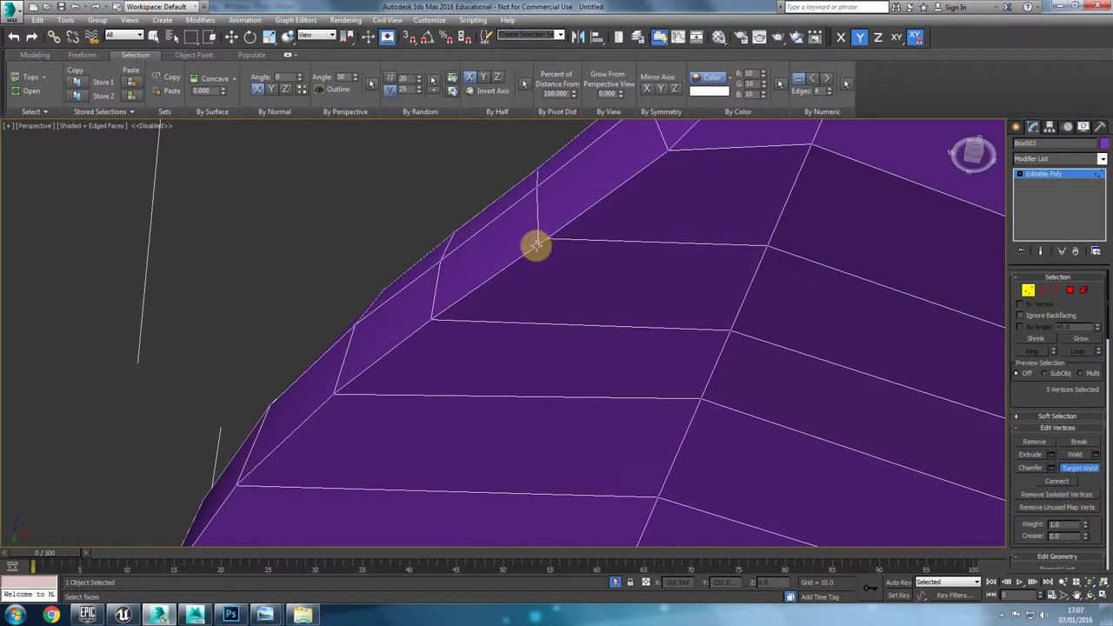
scroll(568, 281, "down", 5)
Step: Target-weld the stray cut vertex on the opposite side of the shell onto its neighbouring rim vertex
middle_click_drag(624, 380, 496, 366, "alt")
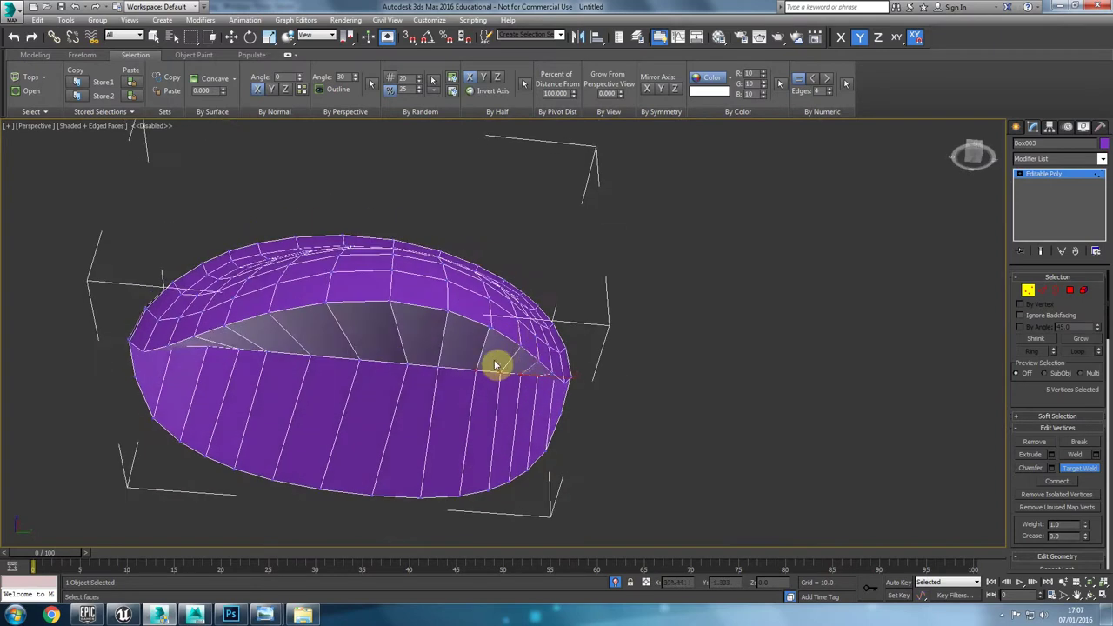
scroll(495, 365, "up", 5)
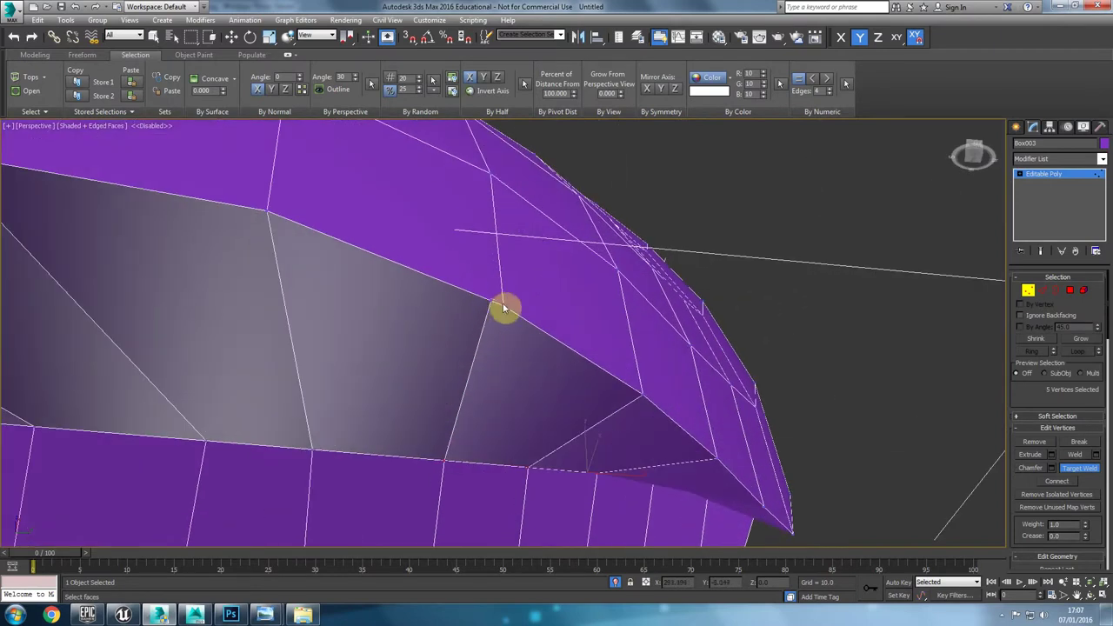
left_click(504, 308)
scroll(496, 368, "down", 2)
middle_click_drag(490, 397, 824, 436, "alt")
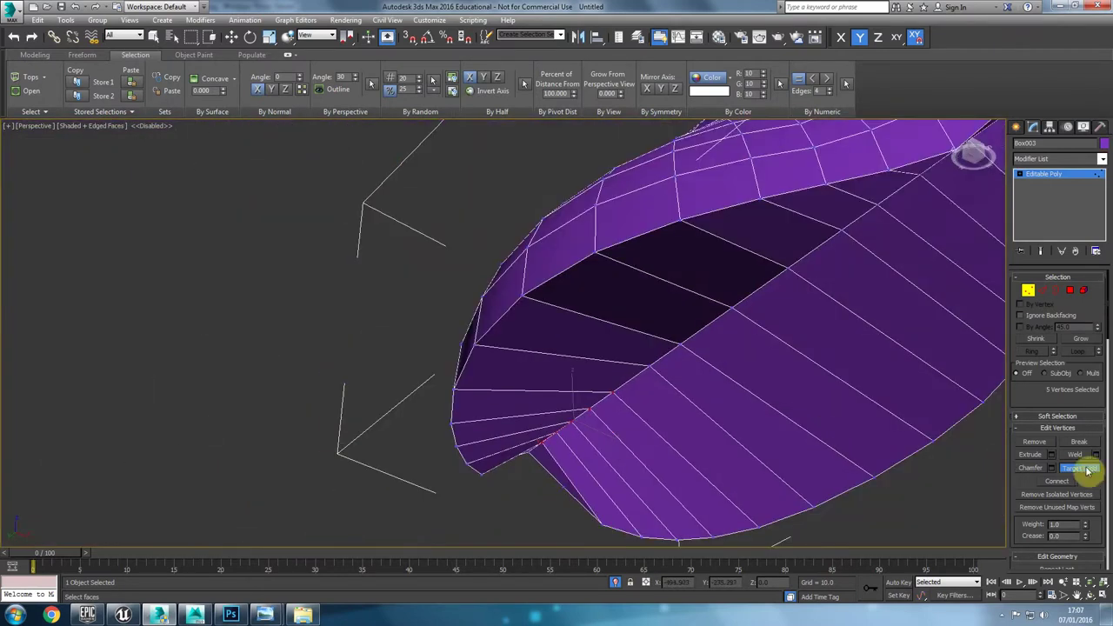
Step: Check the shell's polygons by numeric selection for more than, fewer than and exactly four sides
left_click(1070, 289)
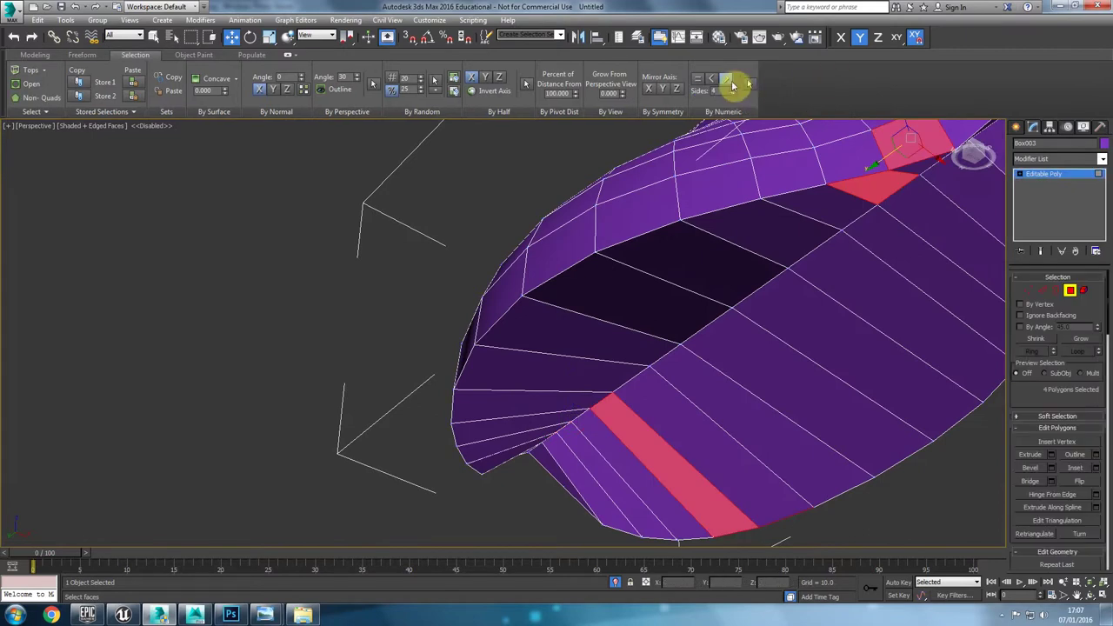
left_click(747, 84)
middle_click_drag(690, 279, 696, 206, "alt")
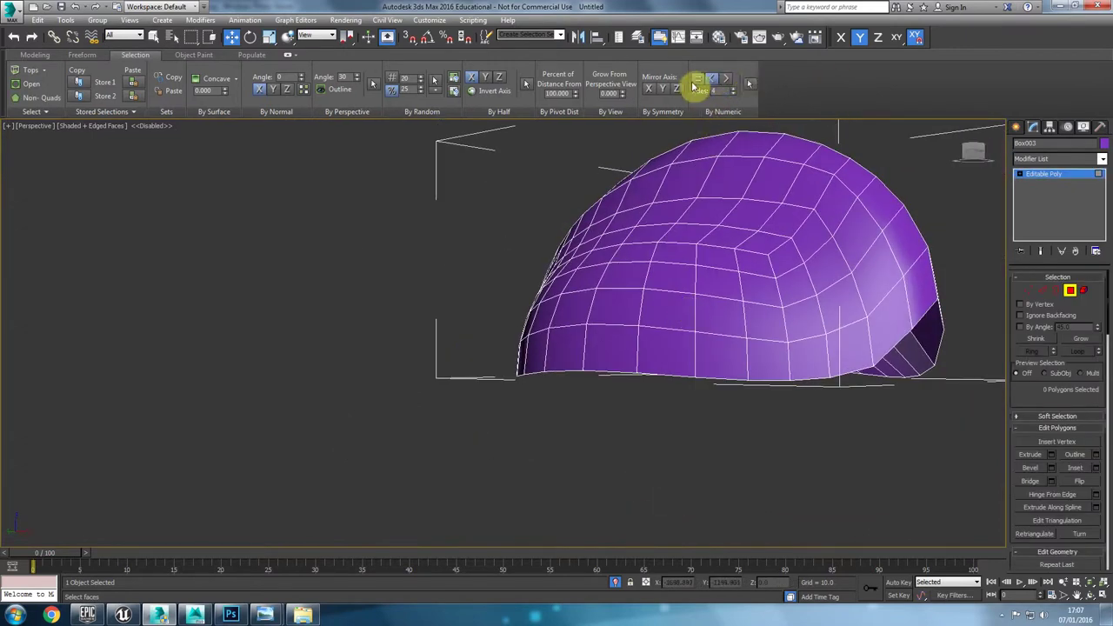
left_click(749, 84)
middle_click_drag(718, 307, 533, 317, "alt")
key("f")
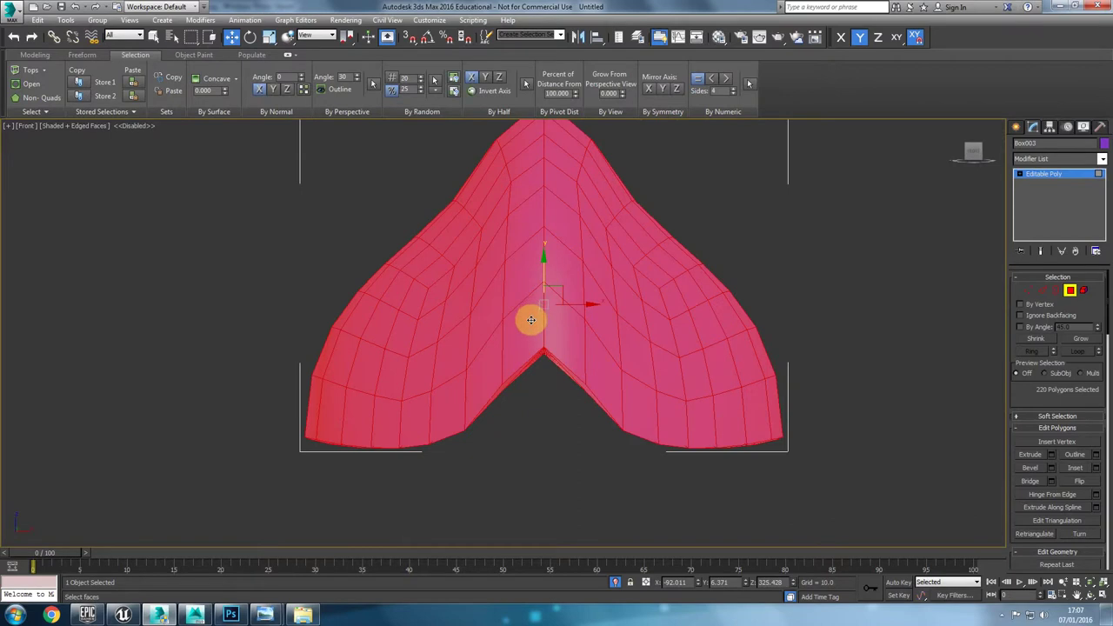
key("l")
key("p")
scroll(530, 321, "down", 3)
middle_click_drag(549, 354, 579, 385, "alt")
middle_click_drag(435, 351, 551, 323)
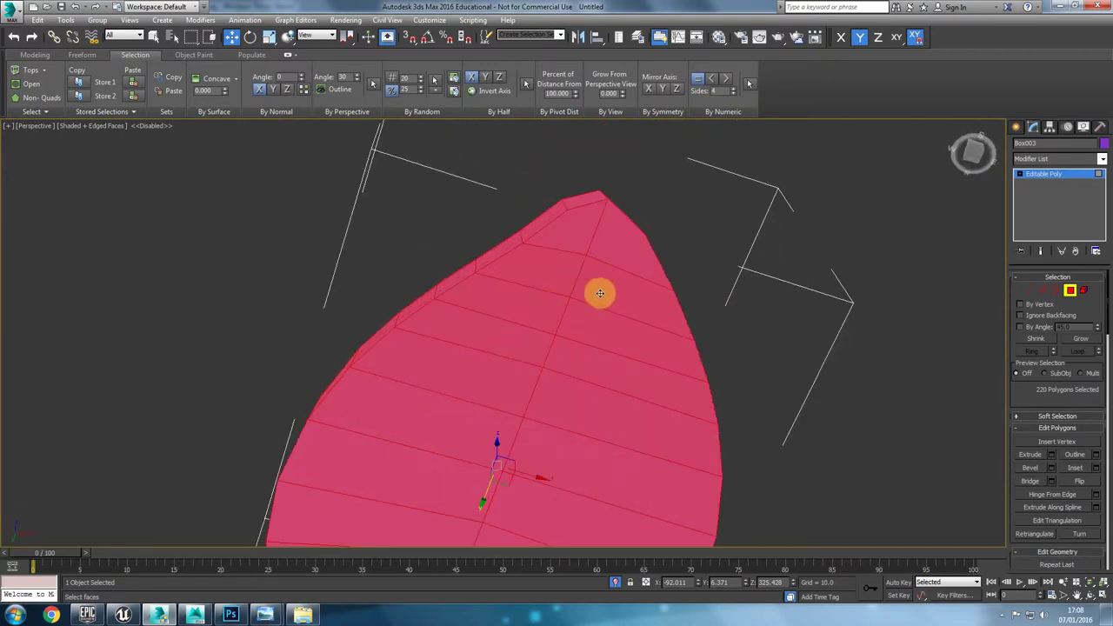
Step: Inset the two underside polygons on either side of the centre line at the shell's pointed tip
middle_click_drag(600, 293, 504, 258, "alt")
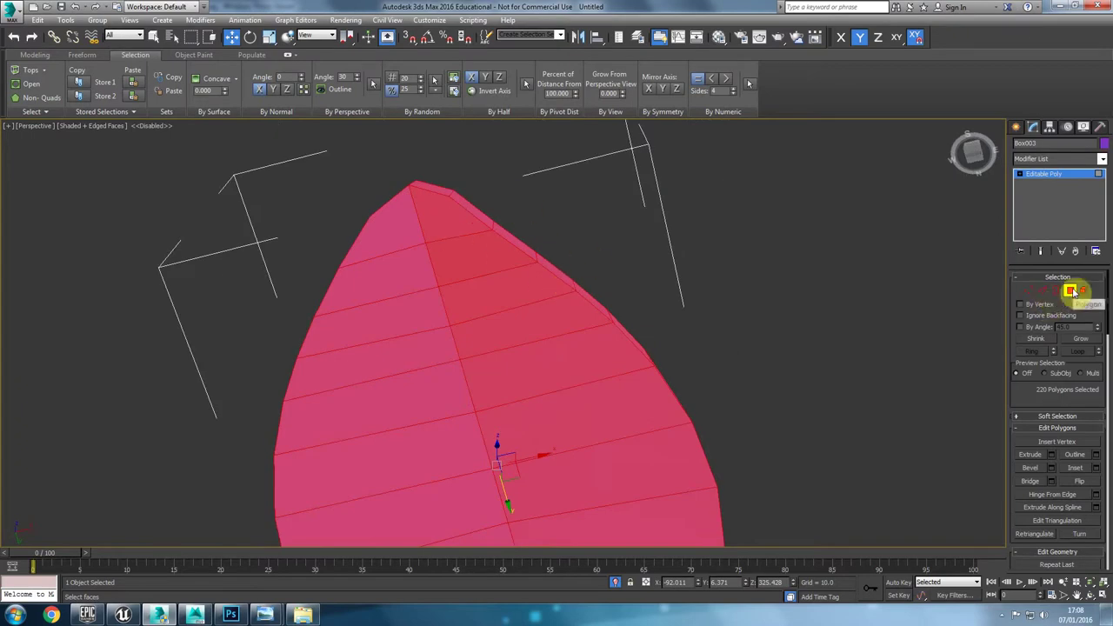
left_click(759, 257)
left_click(450, 225)
left_click(413, 227, "ctrl")
middle_click_drag(454, 242, 500, 280, "alt")
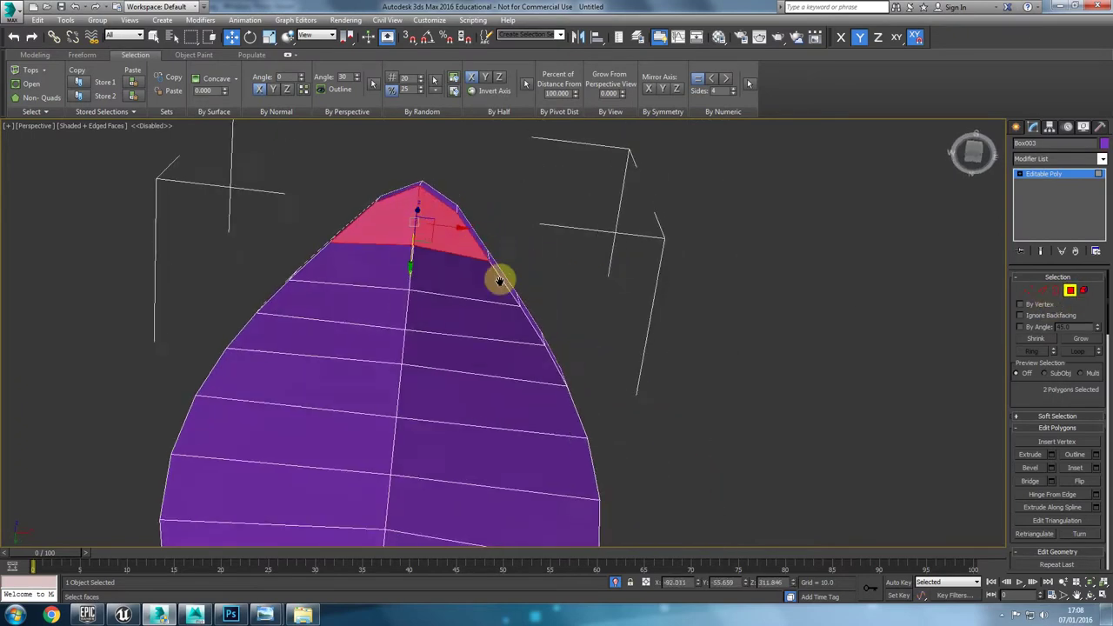
scroll(499, 279, "up", 5)
scroll(534, 290, "down", 3)
left_click(1076, 468)
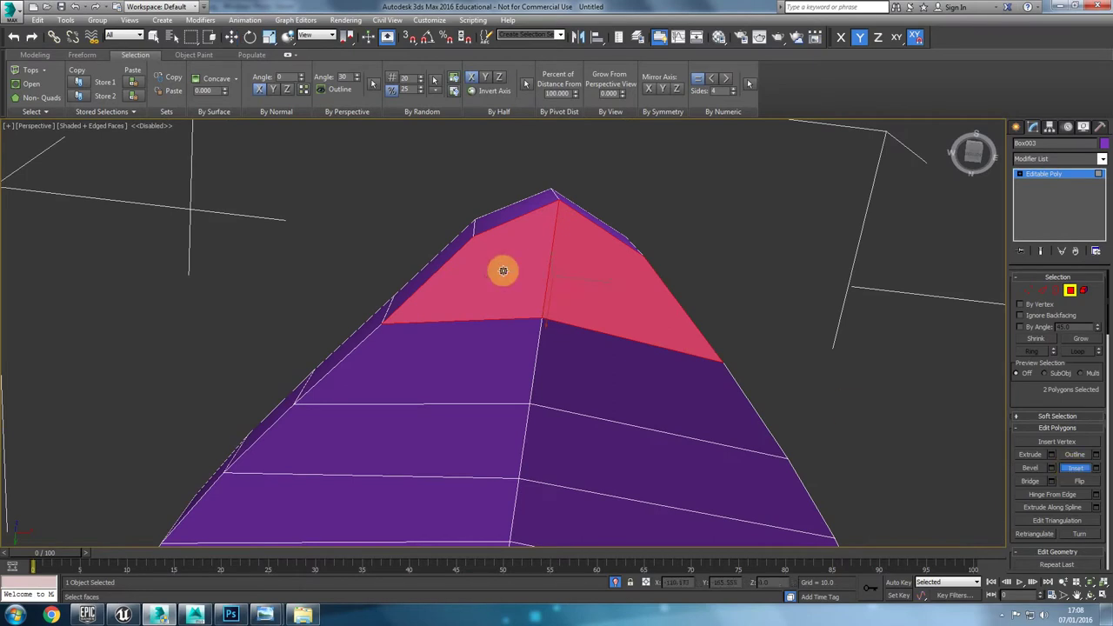
left_click_drag(567, 253, 560, 273)
Step: Move the two outer vertices on one side of the inset inward along X so that side runs nearly straight
scroll(606, 338, "down", 4)
middle_click_drag(537, 440, 549, 301, "alt")
middle_click_drag(611, 321, 603, 207, "alt")
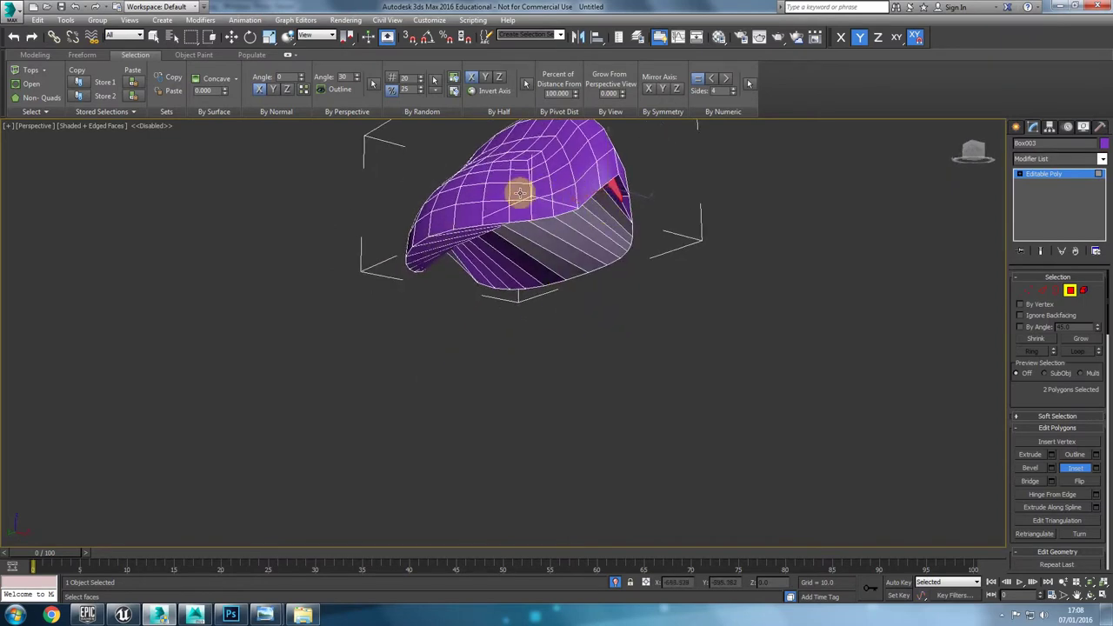
middle_click_drag(587, 260, 562, 243, "alt")
scroll(528, 292, "up", 5)
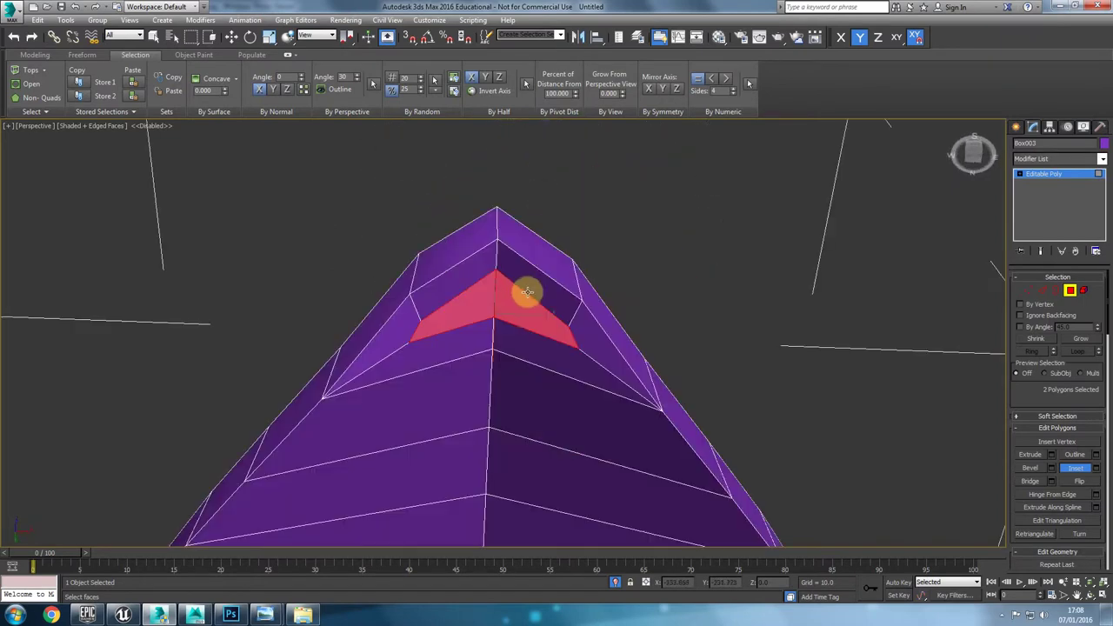
middle_click_drag(516, 303, 537, 216)
key("1")
left_click_drag(1035, 408, 1030, 328)
scroll(1050, 459, "down", 1)
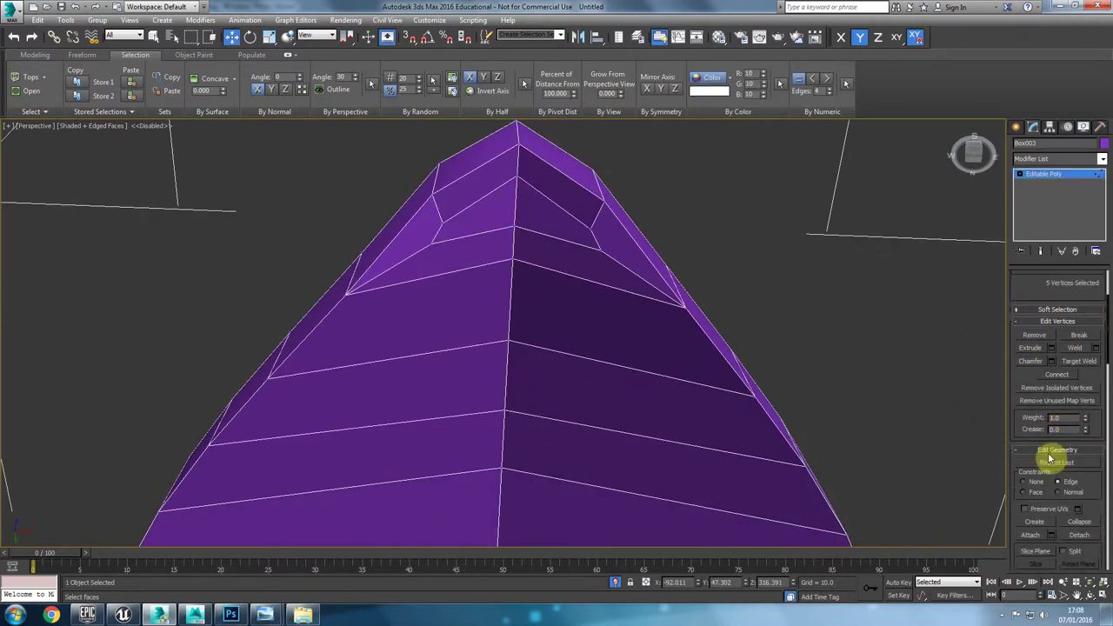
middle_click_drag(593, 279, 576, 296, "alt")
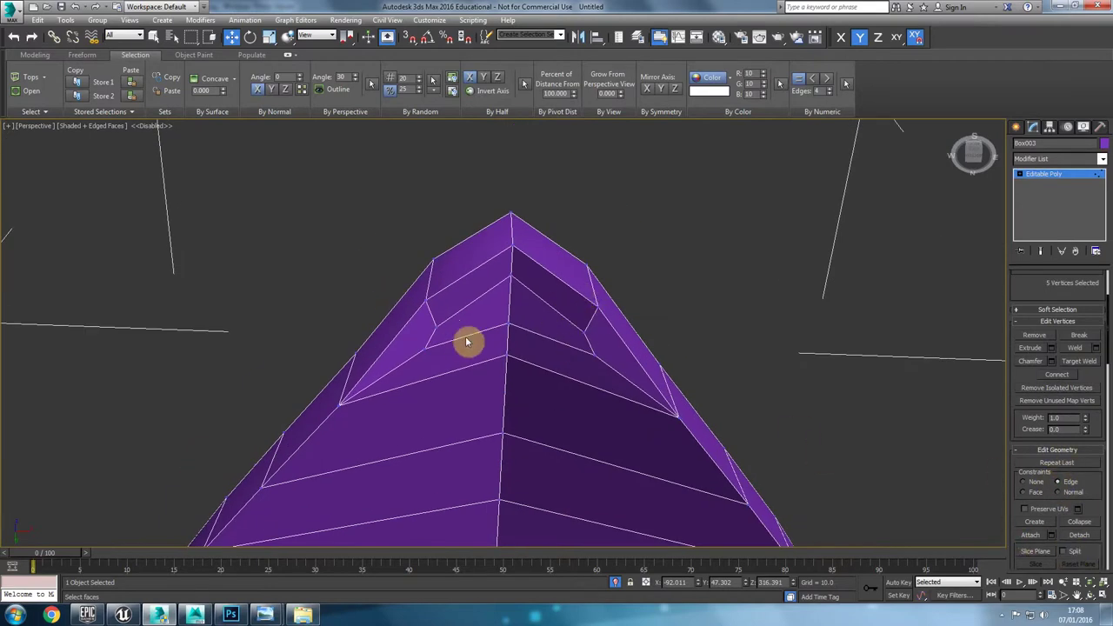
middle_click_drag(467, 340, 460, 237, "alt")
left_click_drag(480, 259, 480, 260)
left_click_drag(543, 209, 551, 216)
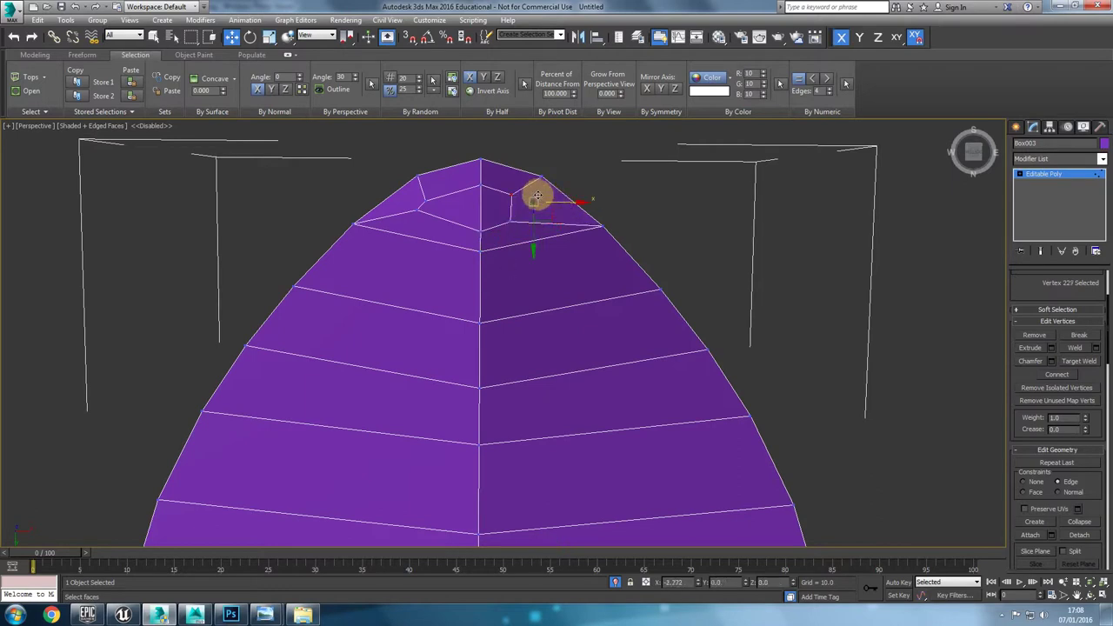
left_click_drag(526, 199, 422, 231)
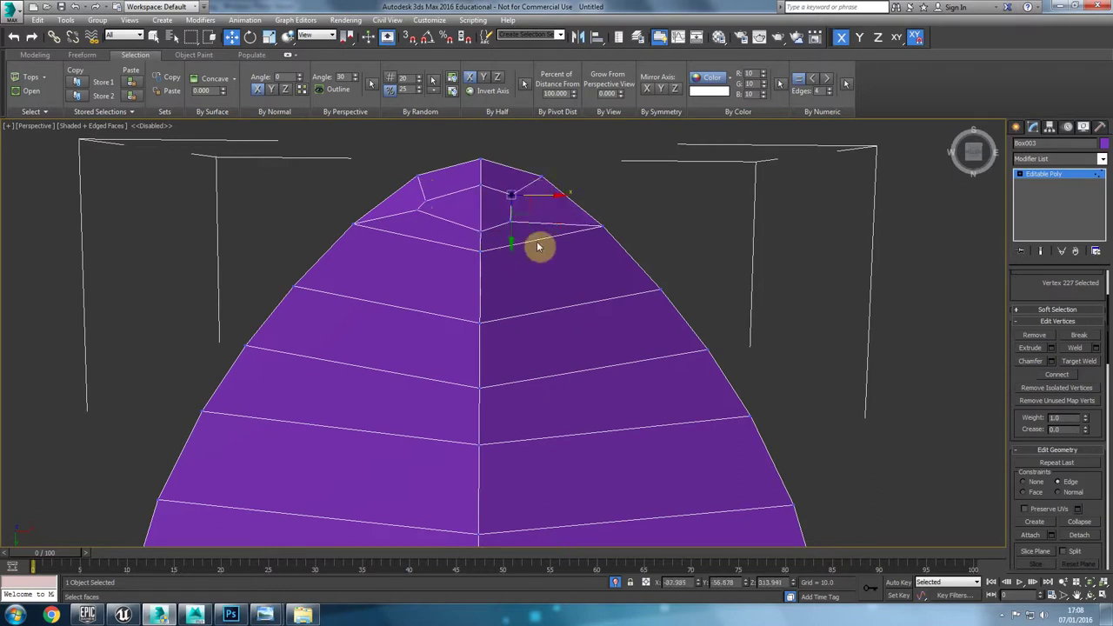
Step: Try to mirror the edited half of the shell with a Symmetry modifier
scroll(1026, 296, "up", 2)
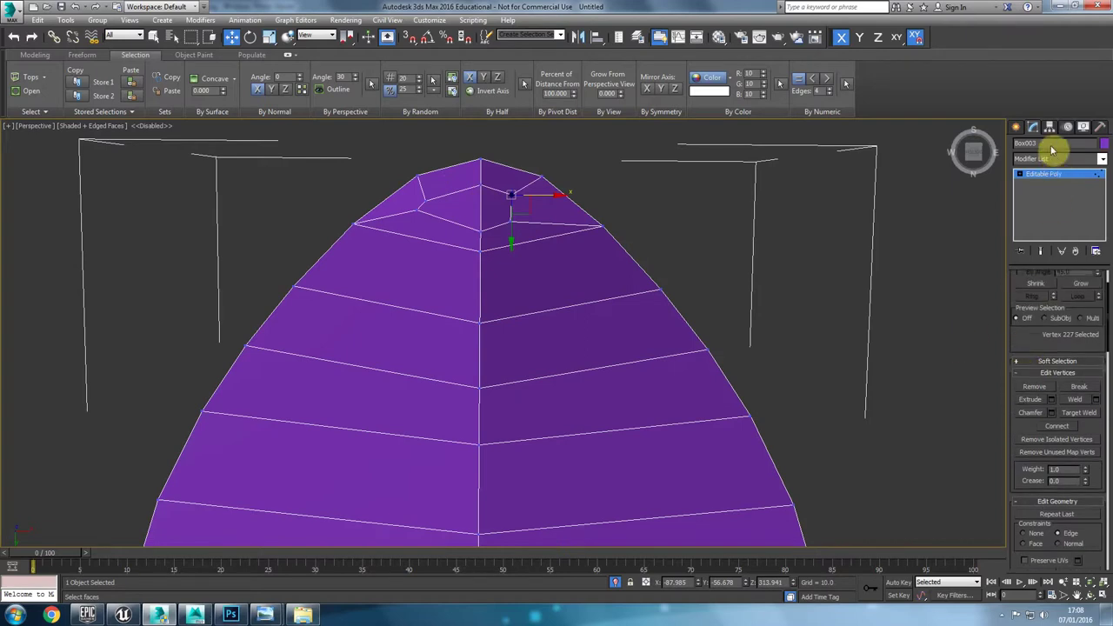
left_click(1056, 163)
type("sym")
key("Return")
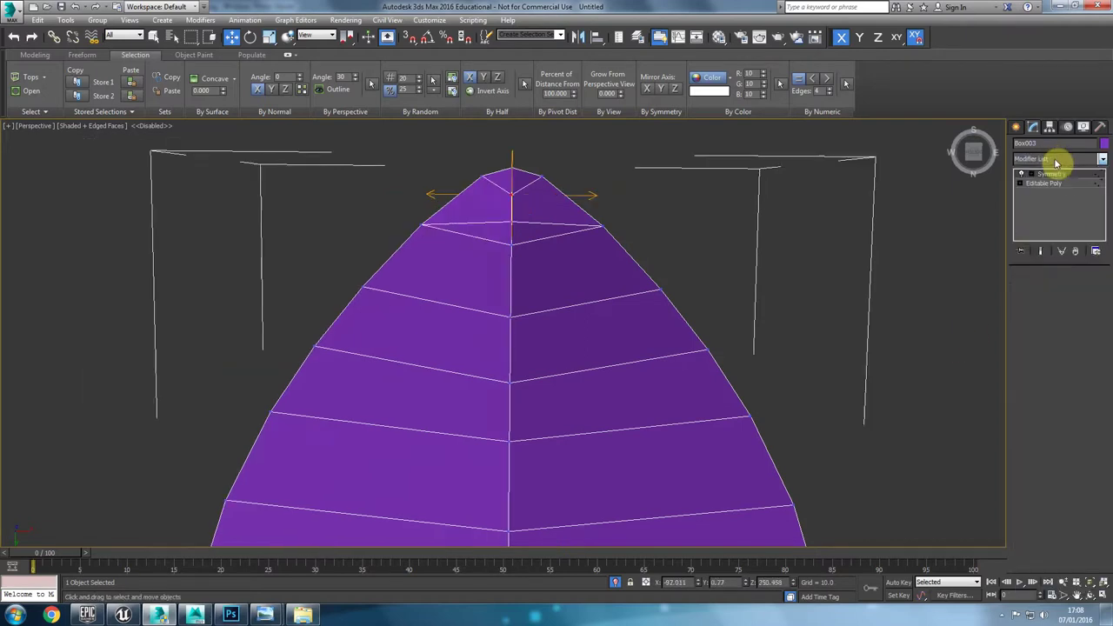
left_click(1076, 251)
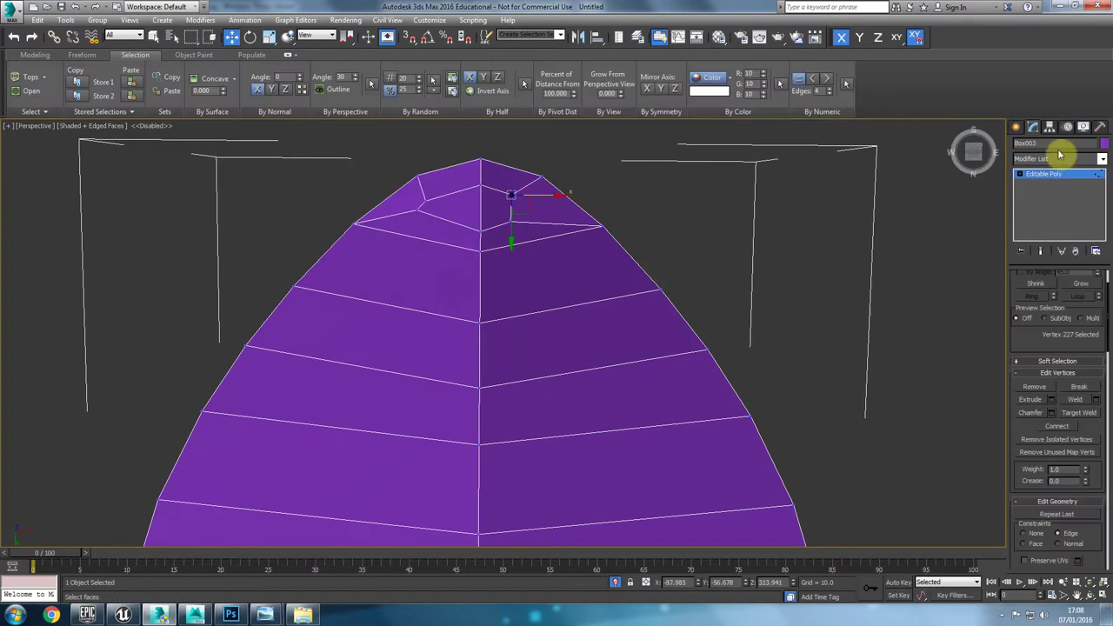
Step: Centre the shell's pivot to the object
left_click(1061, 201)
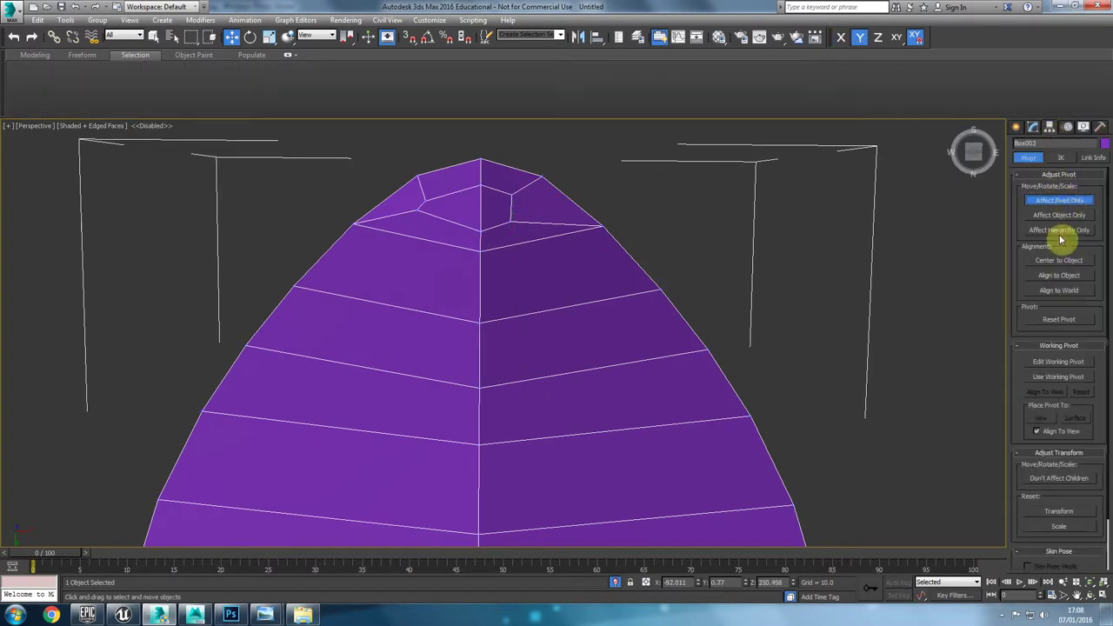
left_click(1067, 262)
left_click(1067, 203)
left_click(1034, 130)
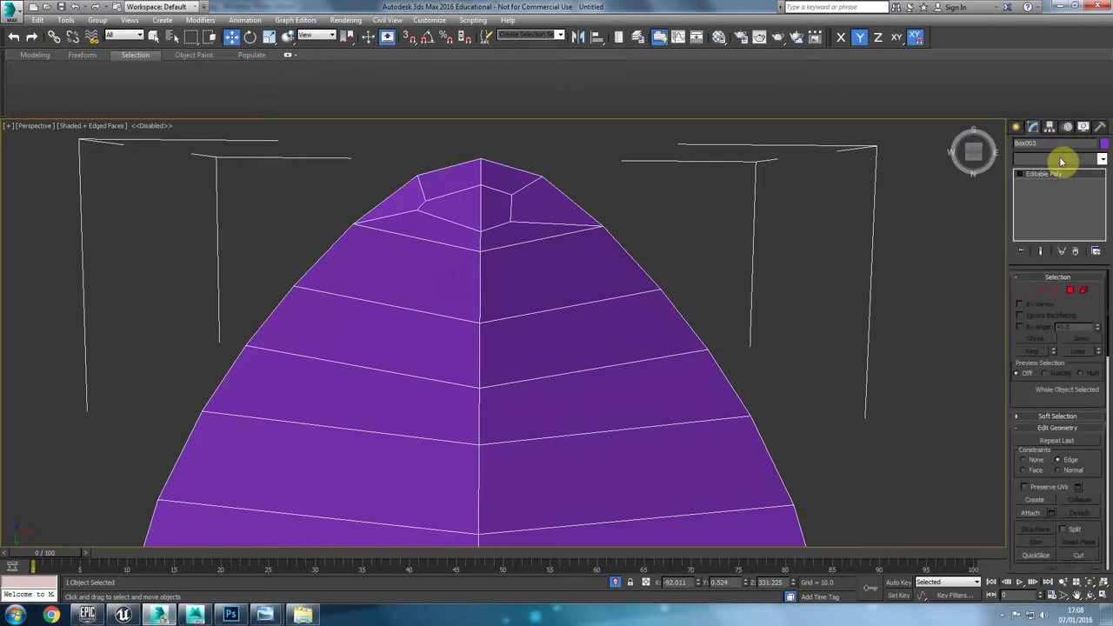
Step: Mirror the shell across X with a Symmetry modifier and collapse it to an Editable Poly
left_click(1062, 161)
type("sy")
key("Return")
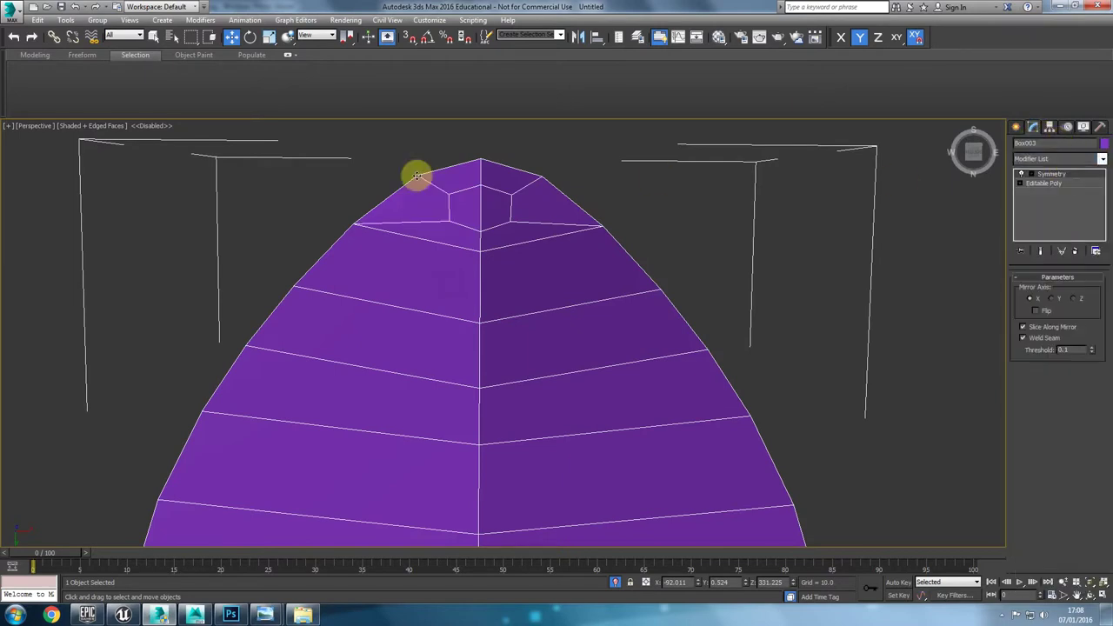
right_click(416, 172)
left_click(535, 298)
Step: Delete the two inner inset polygons at the tip to open a hole for the neck
scroll(491, 365, "down", 6)
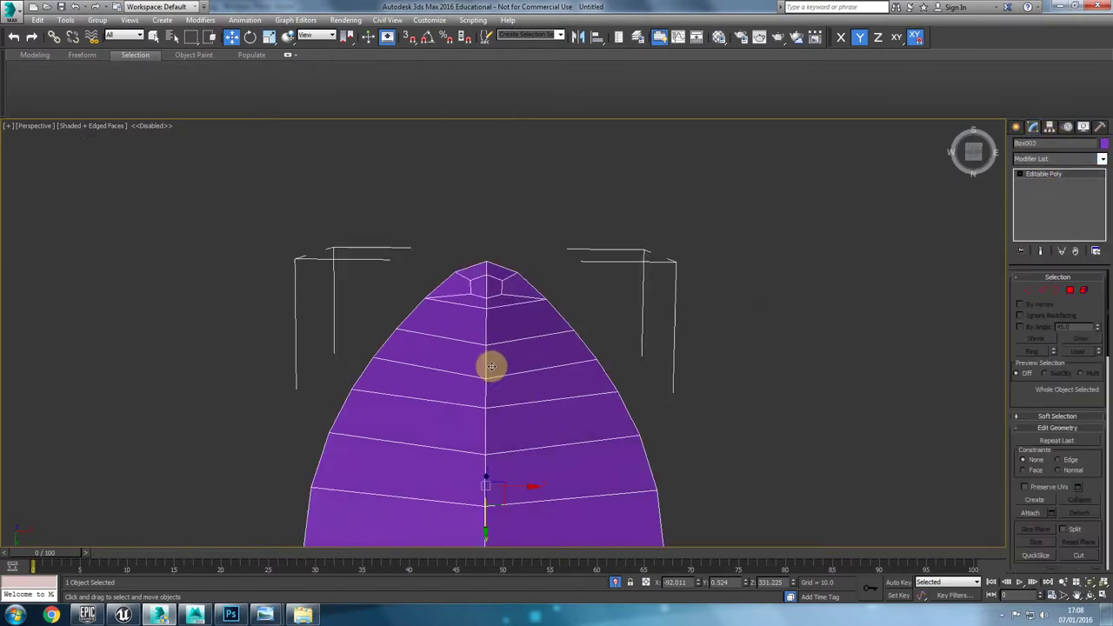
middle_click_drag(443, 348, 505, 291, "alt")
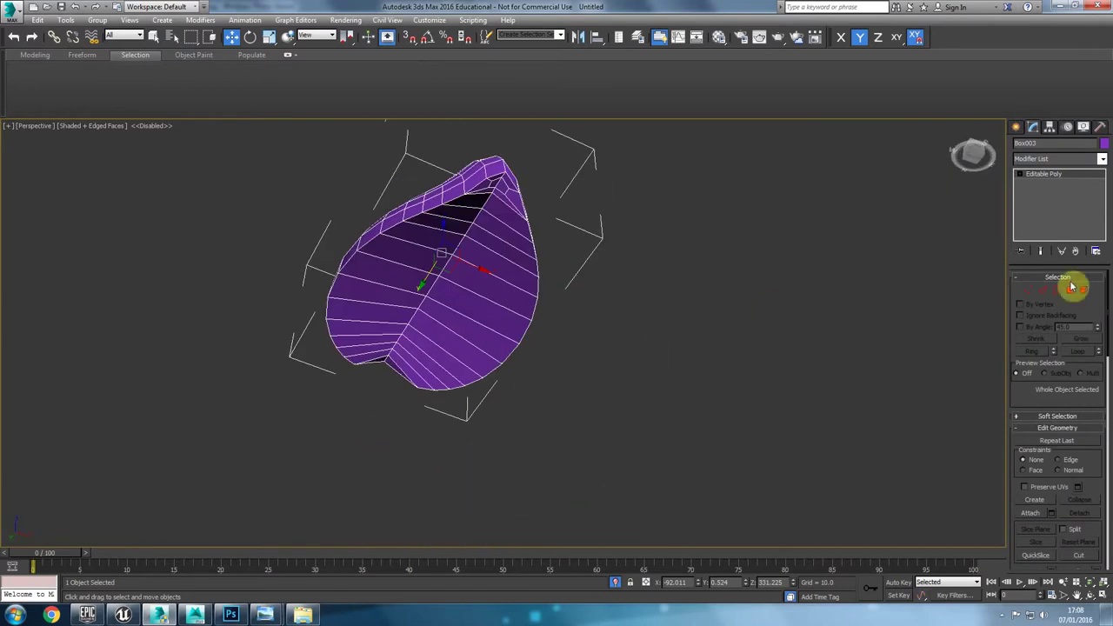
left_click(1071, 290)
left_click(501, 187)
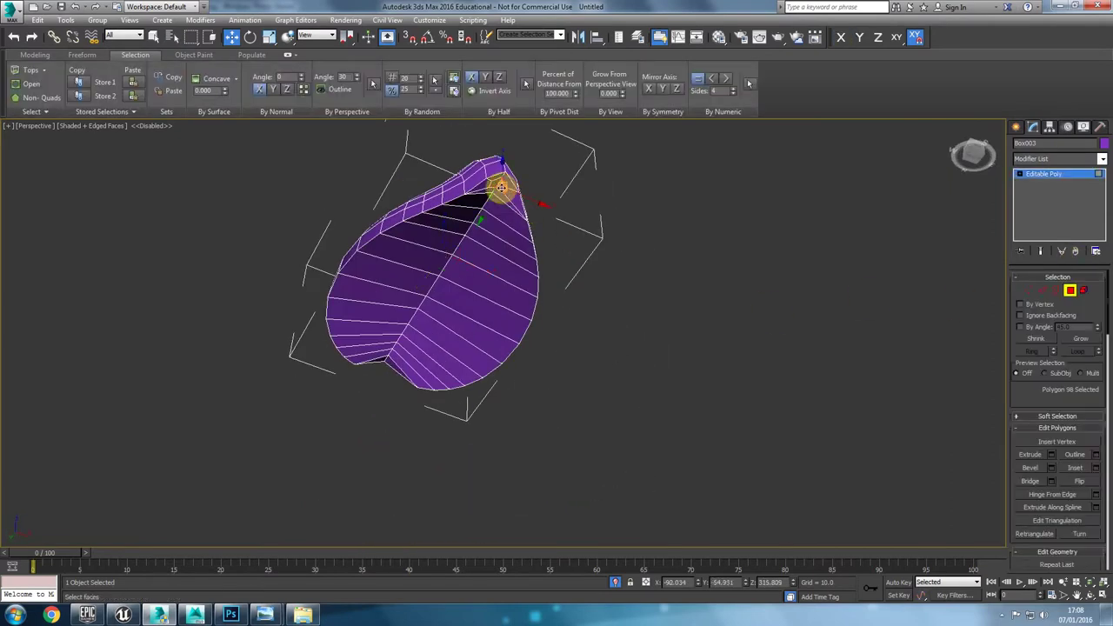
key("z")
scroll(516, 242, "down", 4)
left_click(423, 284, "ctrl")
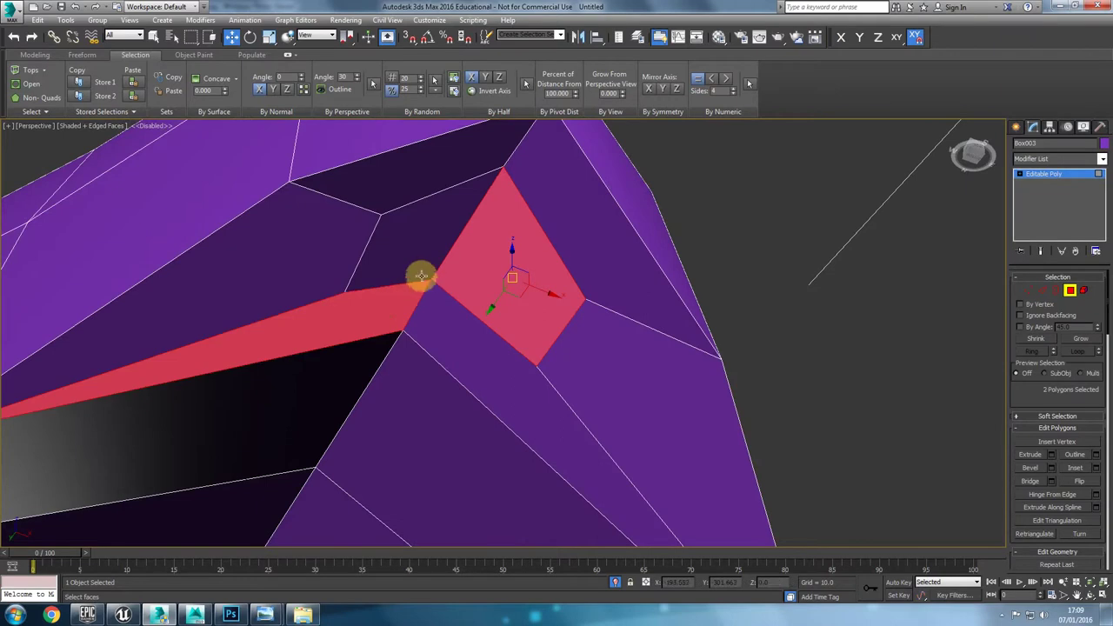
left_click(420, 256, "ctrl")
left_click(396, 309, "alt")
key("Delete")
Step: Select the border of the neck hole and extend its edges outward and down from the shell into a short tube
middle_click_drag(392, 308, 968, 322, "alt")
left_click(1056, 290)
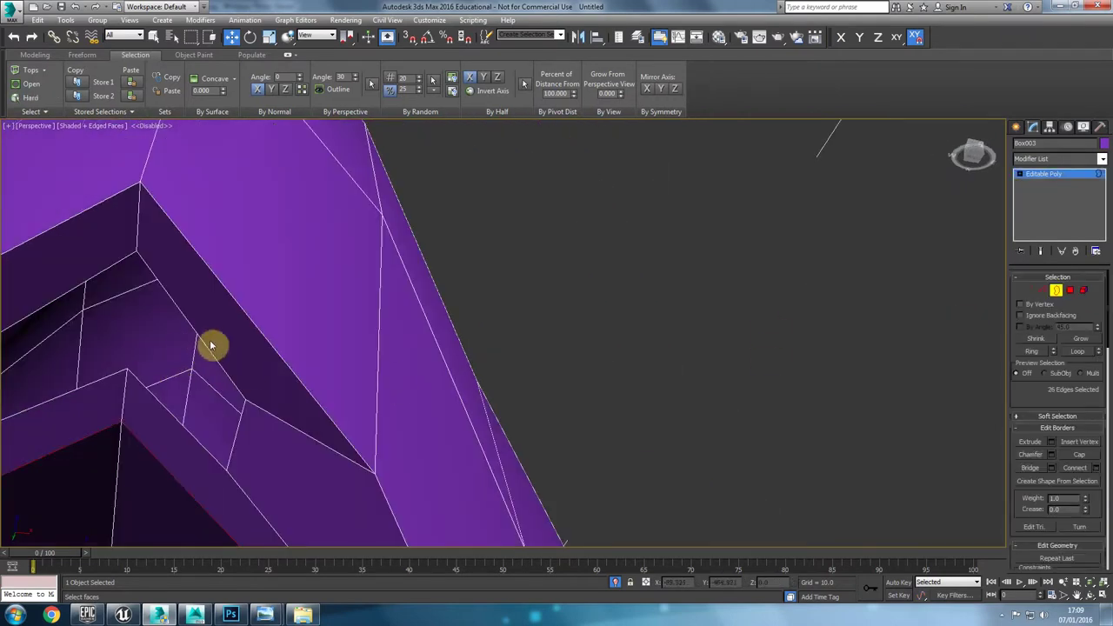
left_click(202, 343)
key("l")
scroll(194, 363, "down", 3)
scroll(288, 331, "up", 3)
key("F3")
middle_click_drag(426, 329, 399, 322)
scroll(487, 322, "up", 4)
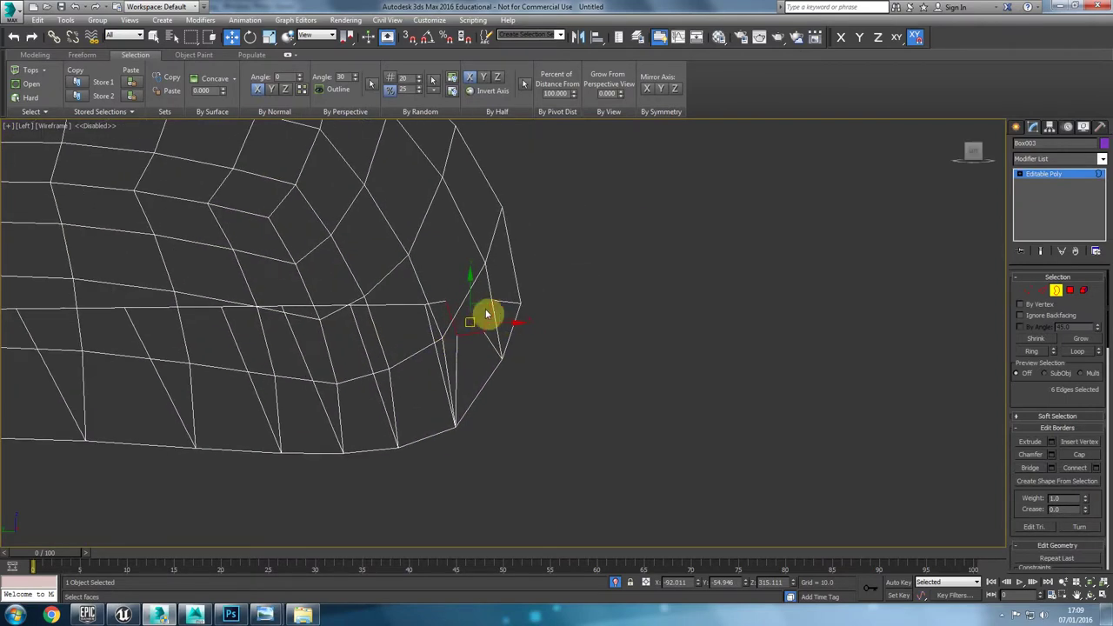
key("p")
key("F3")
mouse_move(525, 372)
middle_mouse_down("alt")
mouse_move(462, 356)
mouse_move(450, 305)
mouse_move(492, 323)
mouse_move(508, 385)
middle_mouse_up("alt")
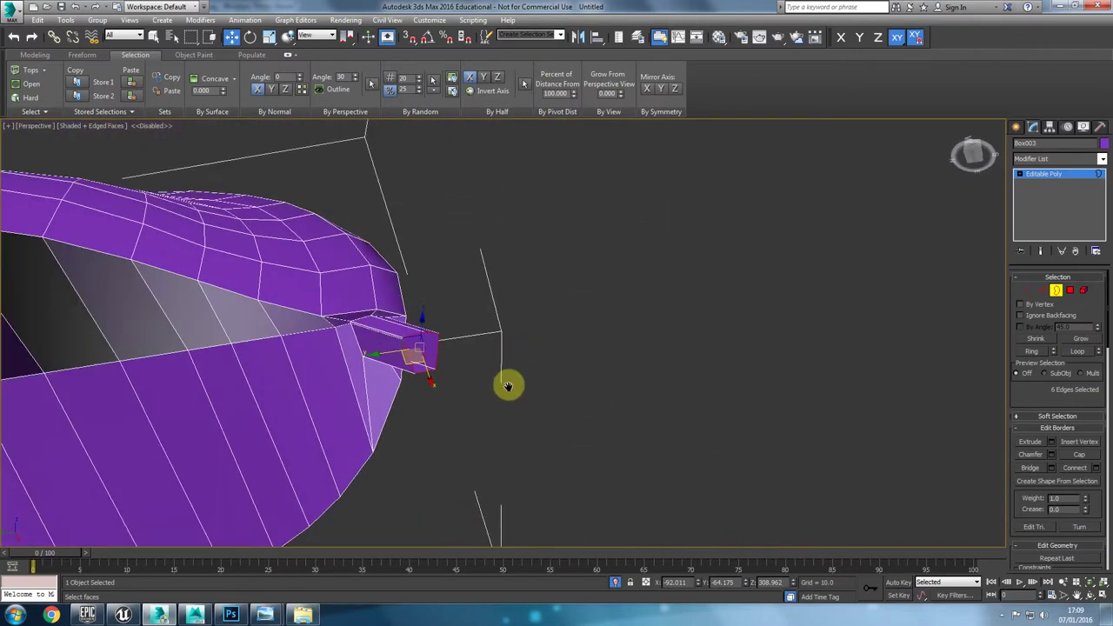
Step: In the left wireframe view, move the lower vertices of the neck's open end outward and downward
scroll(508, 385, "up", 5)
middle_click_drag(439, 385, 570, 434)
scroll(548, 440, "down", 4)
middle_click_drag(473, 465, 537, 446, "alt")
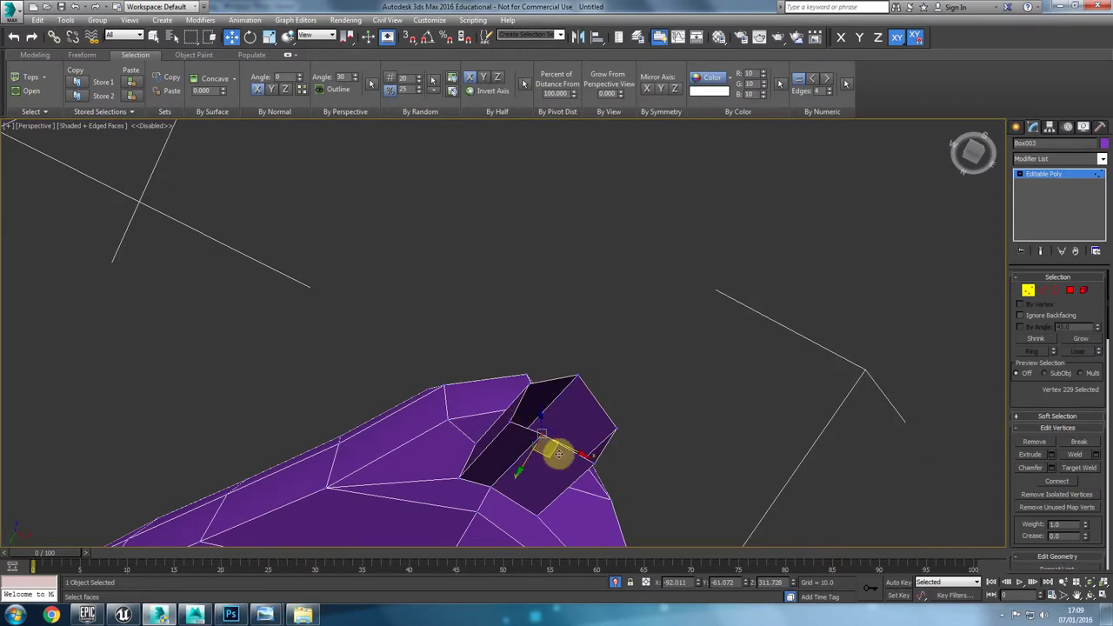
key("l")
scroll(1029, 403, "down", 3)
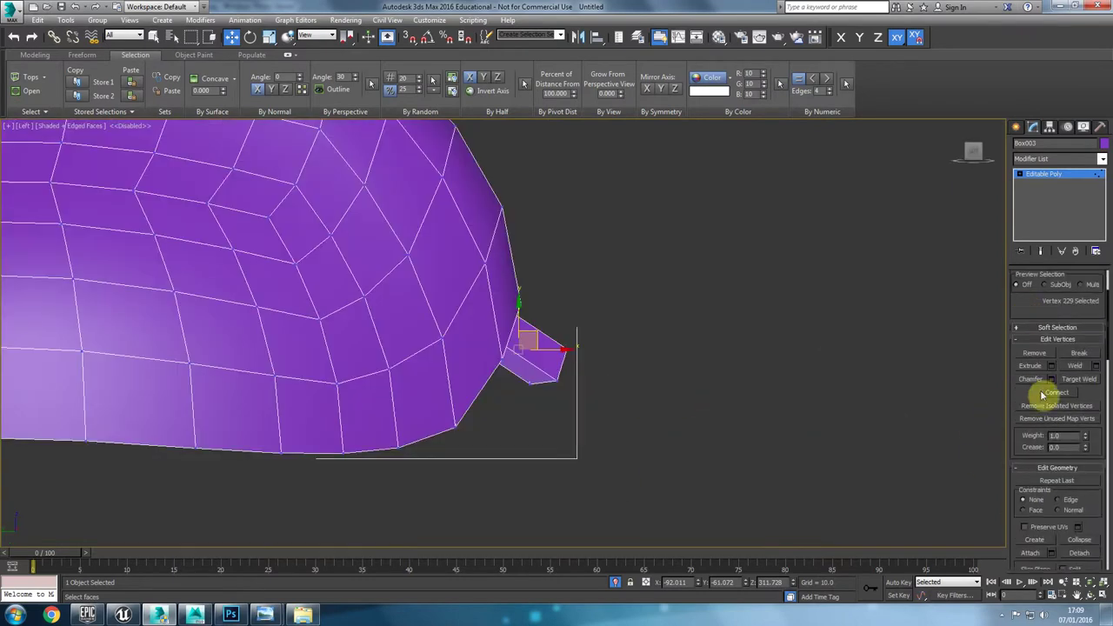
key("F3")
middle_click_drag(666, 399, 643, 319)
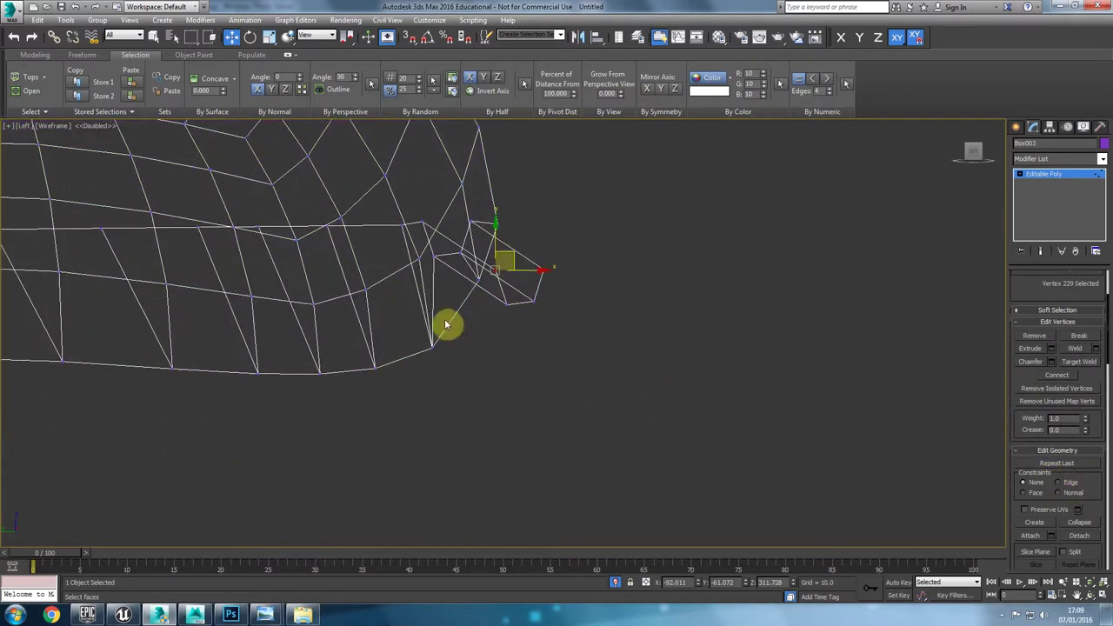
scroll(445, 325, "up", 3)
left_click_drag(546, 293, 612, 419)
left_click_drag(555, 376, 625, 388)
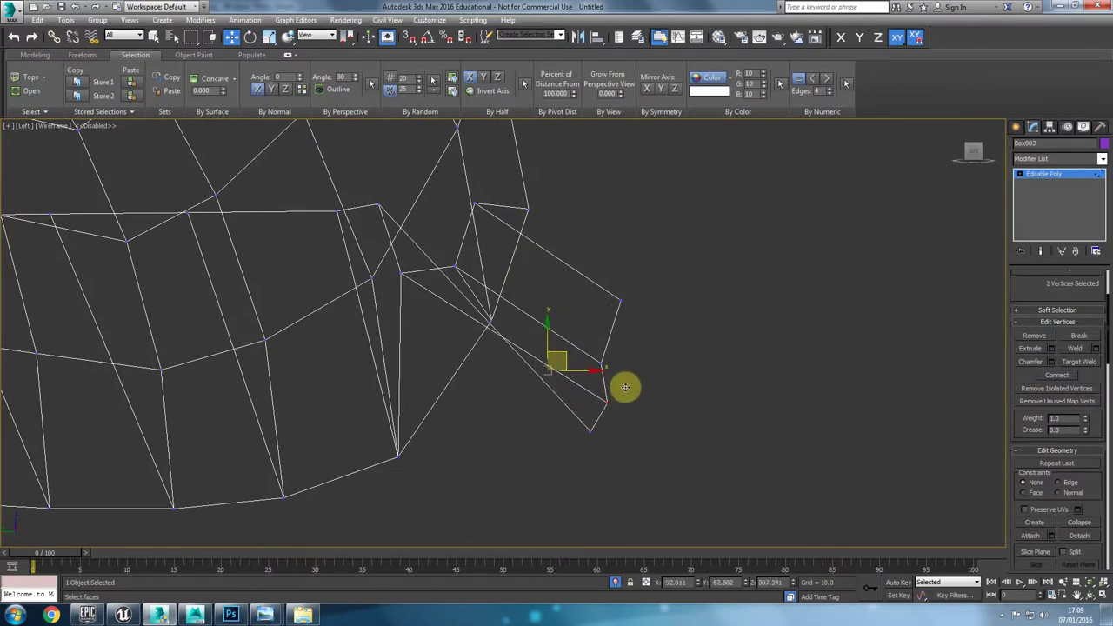
left_click_drag(587, 449, 607, 427)
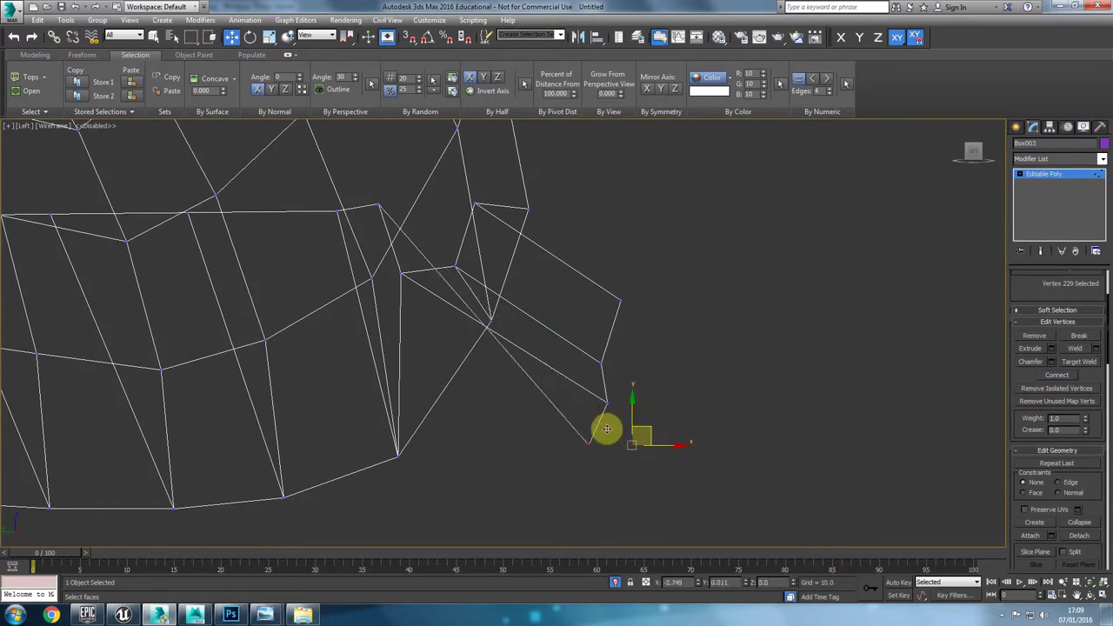
Step: Lower the centre vertex on the underside of the neck's base and move the open end's top vertex back toward the shell
left_click(380, 207)
left_click_drag(373, 174, 378, 233)
left_click_drag(663, 271, 588, 324)
left_click_drag(619, 274, 581, 255)
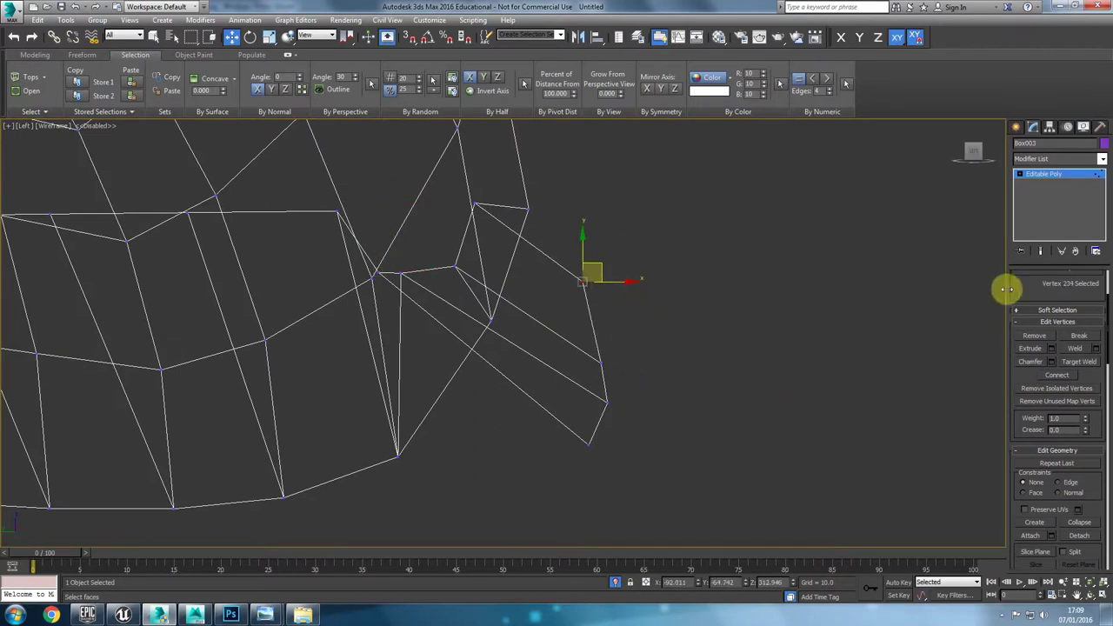
Step: Select the neck's open border and switch to Windows Photo Viewer to examine the neck in the turtle reference sketch
left_click_drag(1014, 303, 1047, 383)
left_click(1056, 290)
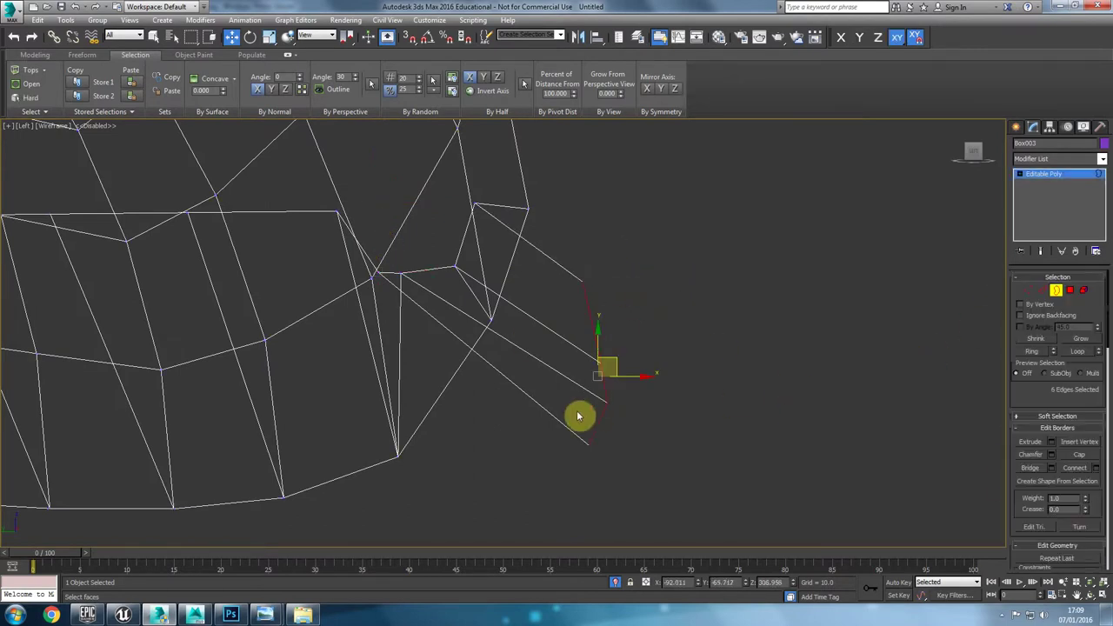
mouse_move(268, 615)
left_click(218, 580)
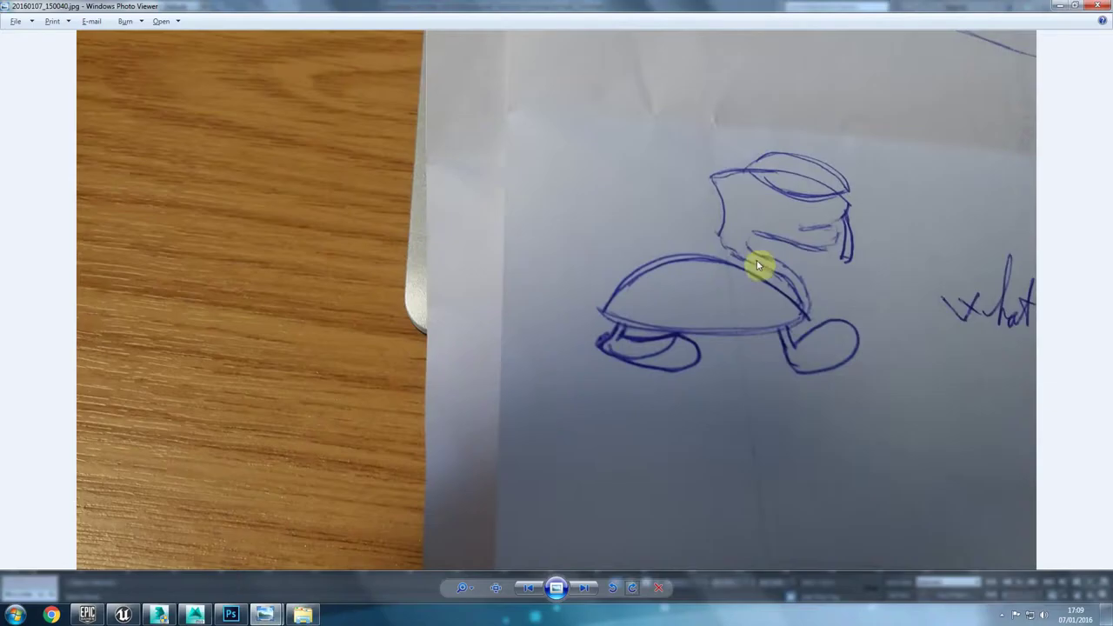
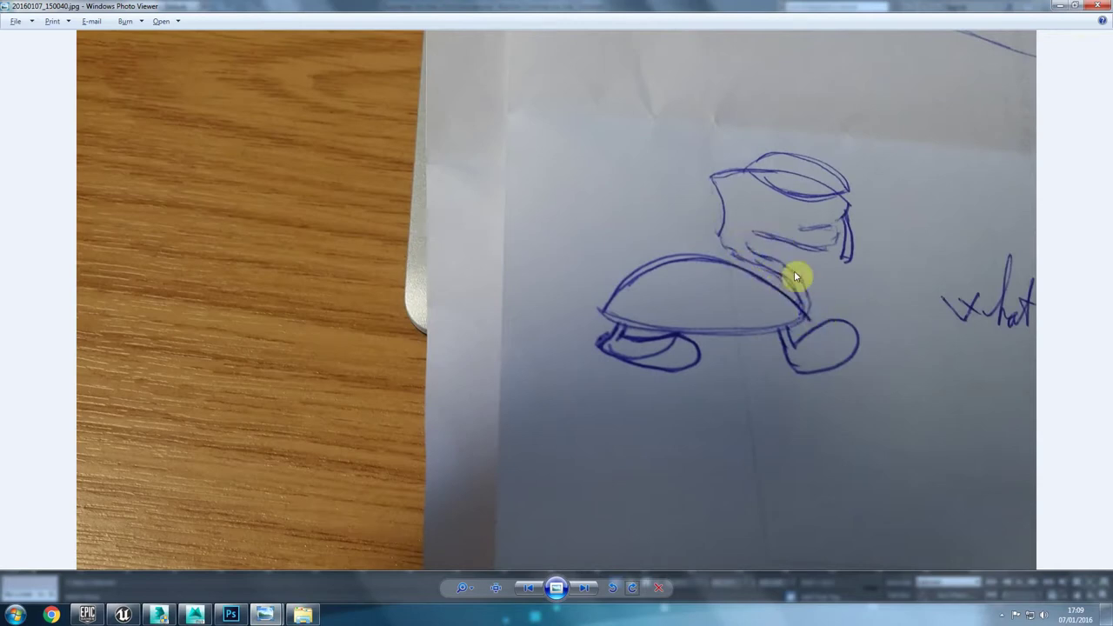
Step: Switch back to 3ds Max and extend the neck's open border outward and upward from the short tube, angling it into a bend
key("alt+Tab")
scroll(636, 391, "down", 8)
scroll(582, 435, "up", 4)
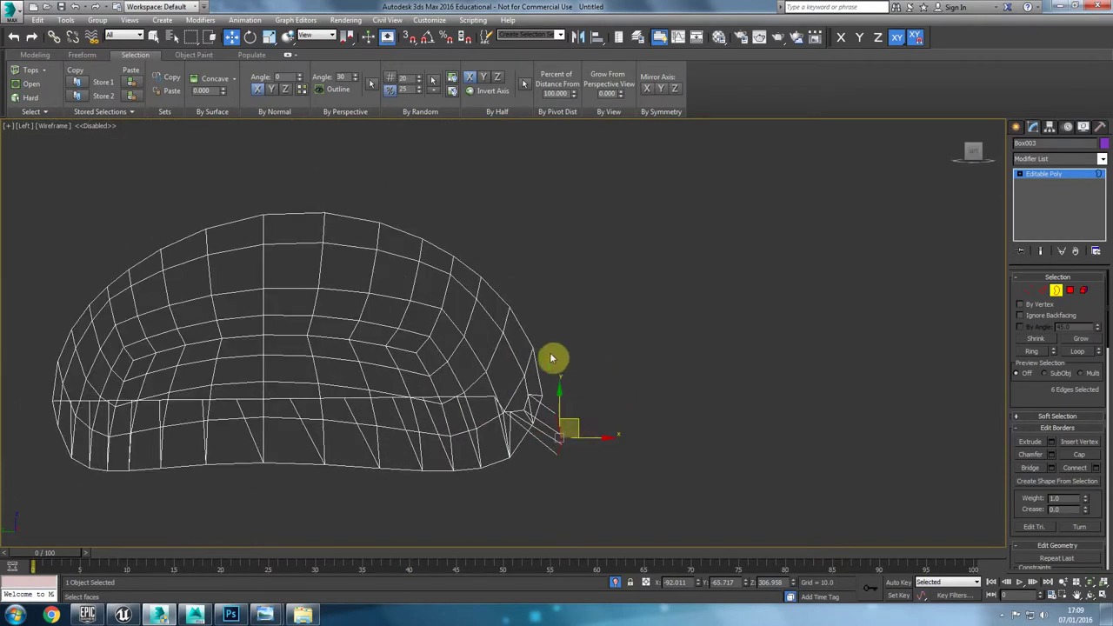
scroll(588, 440, "down", 1)
scroll(583, 453, "up", 5)
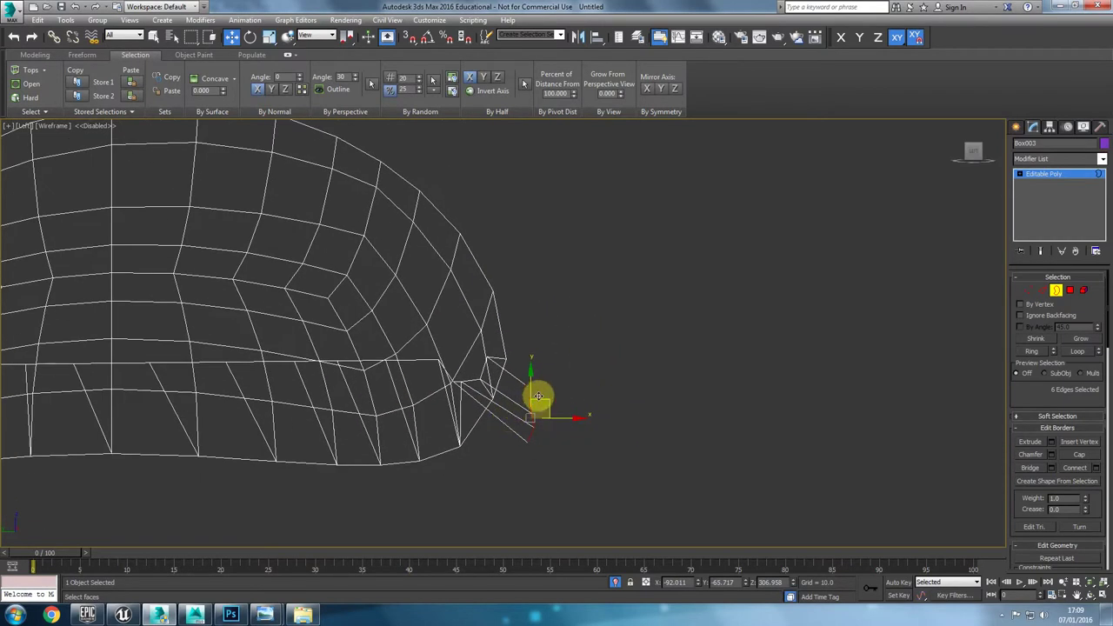
left_click_drag(574, 388, 544, 396, "shift")
key("e")
key("w")
key("e")
key("w")
left_click_drag(614, 386, 604, 315)
Step: Extend the neck's open border in one long section up and back over the shell, and connect its lengthwise edges with cross loops
key("2")
middle_click_drag(585, 373, 636, 470)
scroll(570, 455, "down", 3)
key("3")
scroll(522, 394, "up", 2)
scroll(507, 400, "down", 2)
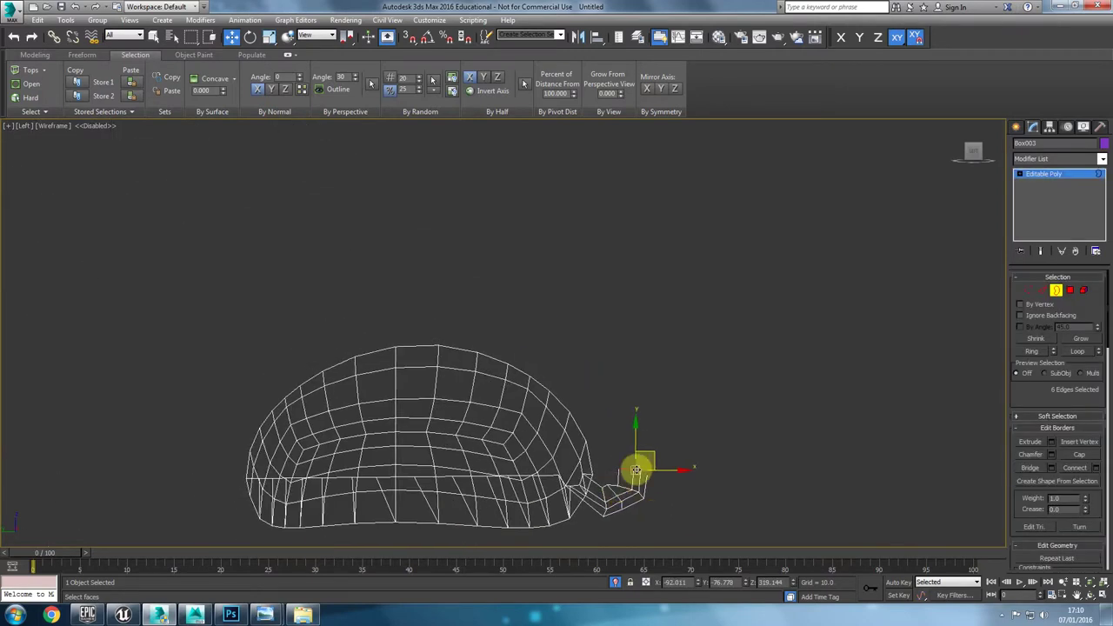
left_click_drag(654, 454, 435, 233, "shift")
key("2")
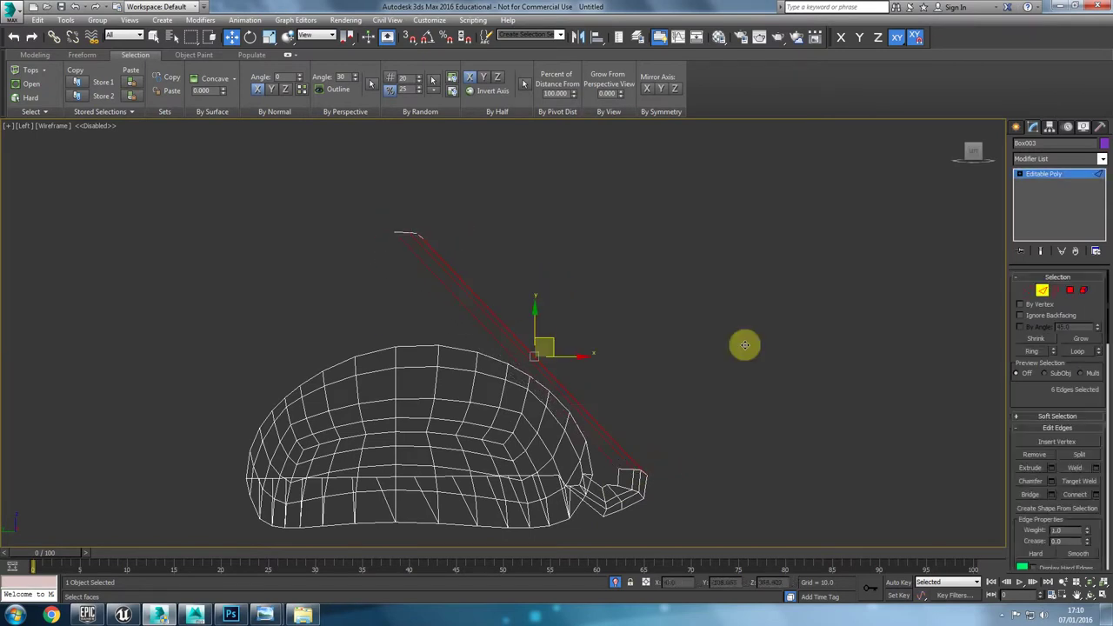
left_click(1095, 495)
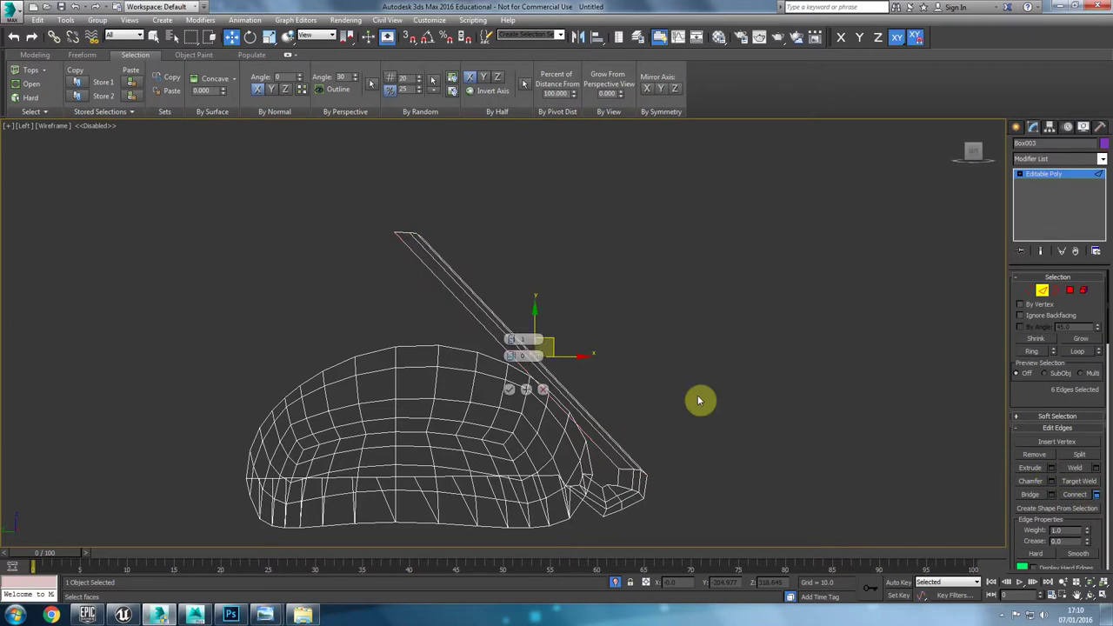
left_click(508, 389)
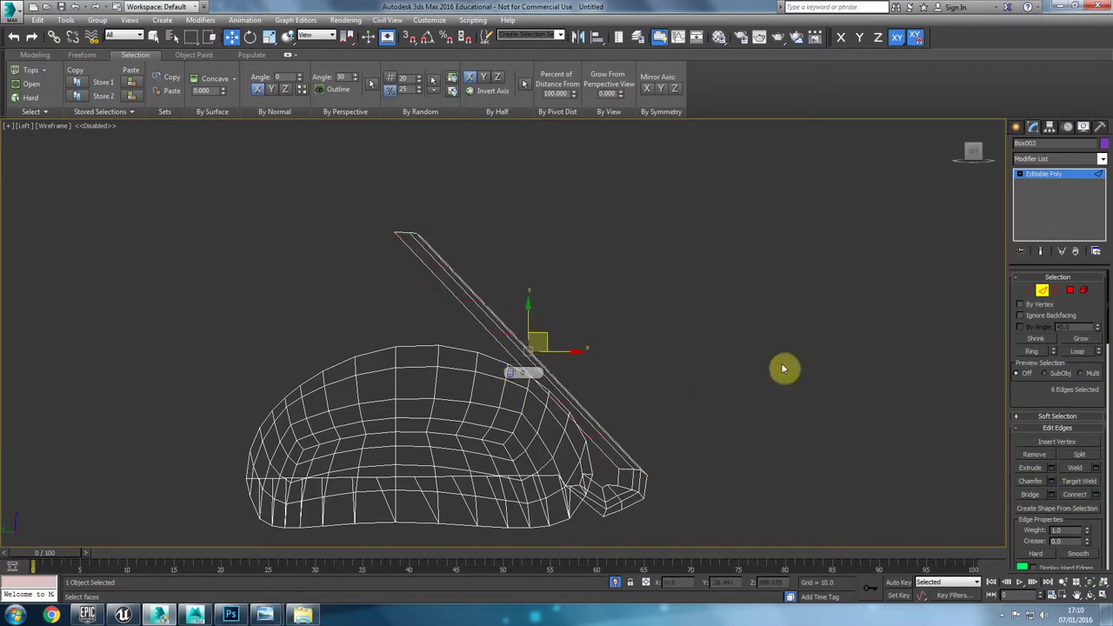
Step: Select all polygons of the long neck section, growing the selection down to the bend, and apply an FFD 4x4x4 modifier to them
left_click(1070, 290)
left_click_drag(298, 166, 611, 291)
left_click(1082, 341)
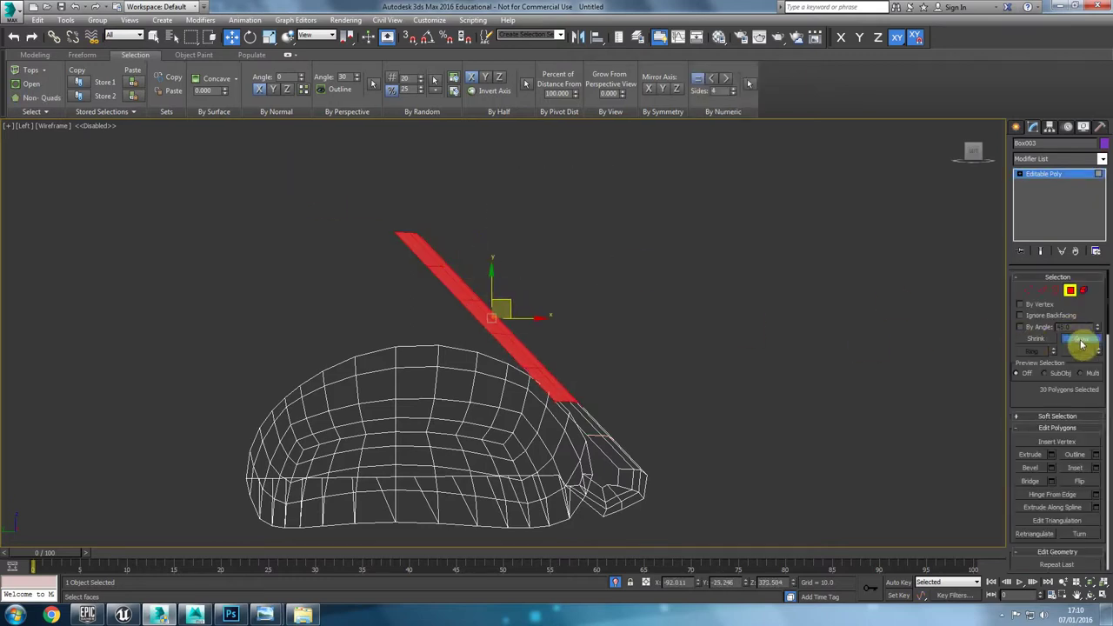
left_click(1082, 341)
left_click(1083, 342)
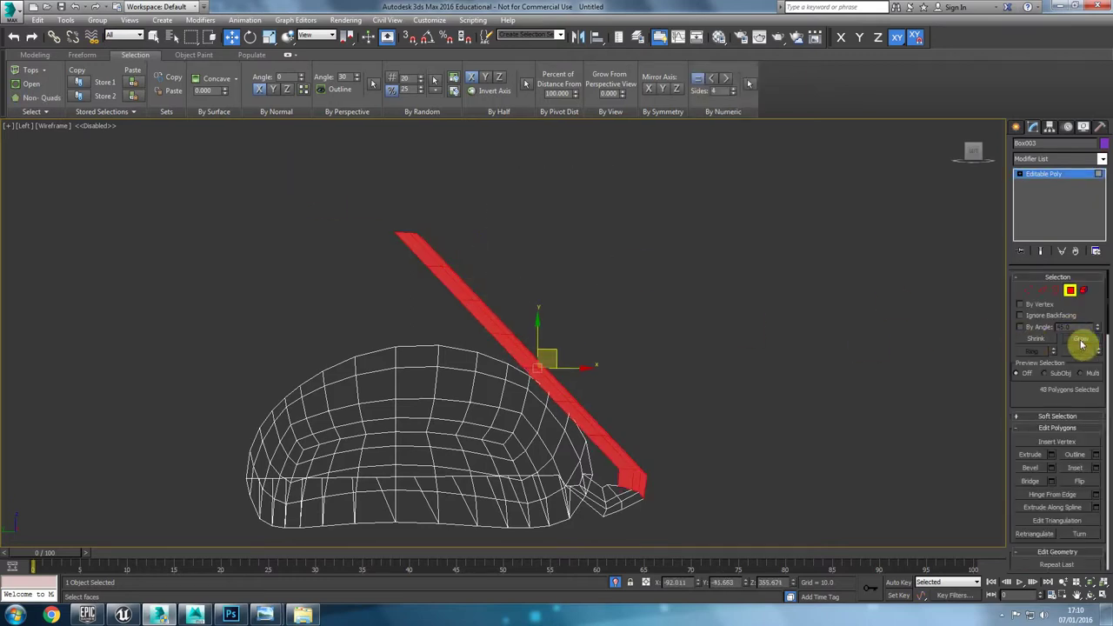
left_click(1065, 159)
key("f")
key("f")
key("f")
key("f")
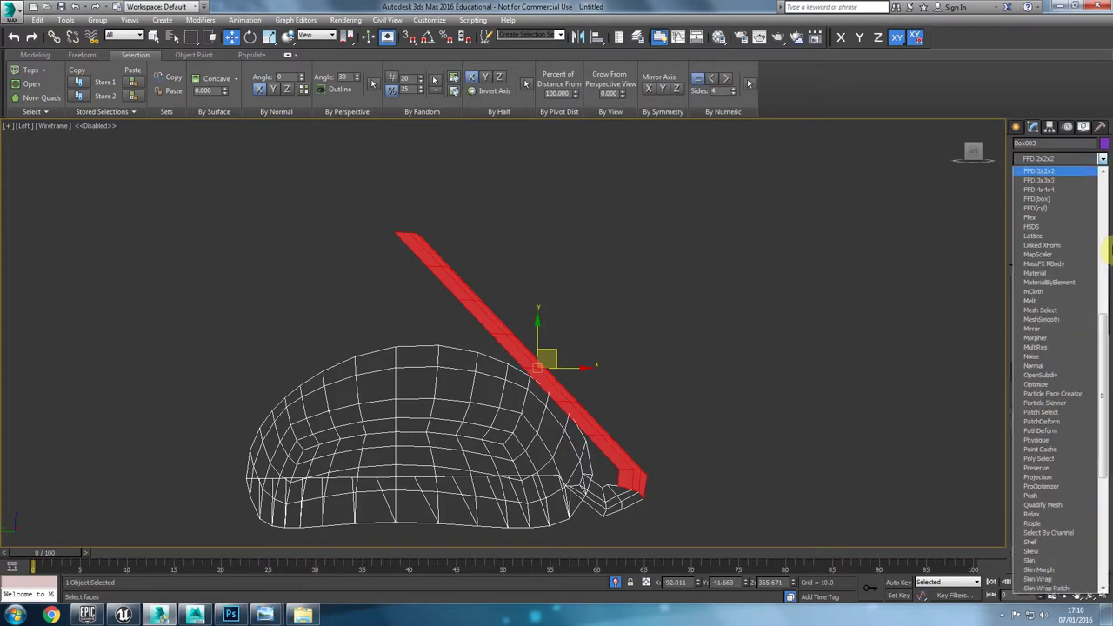
left_click(1038, 189)
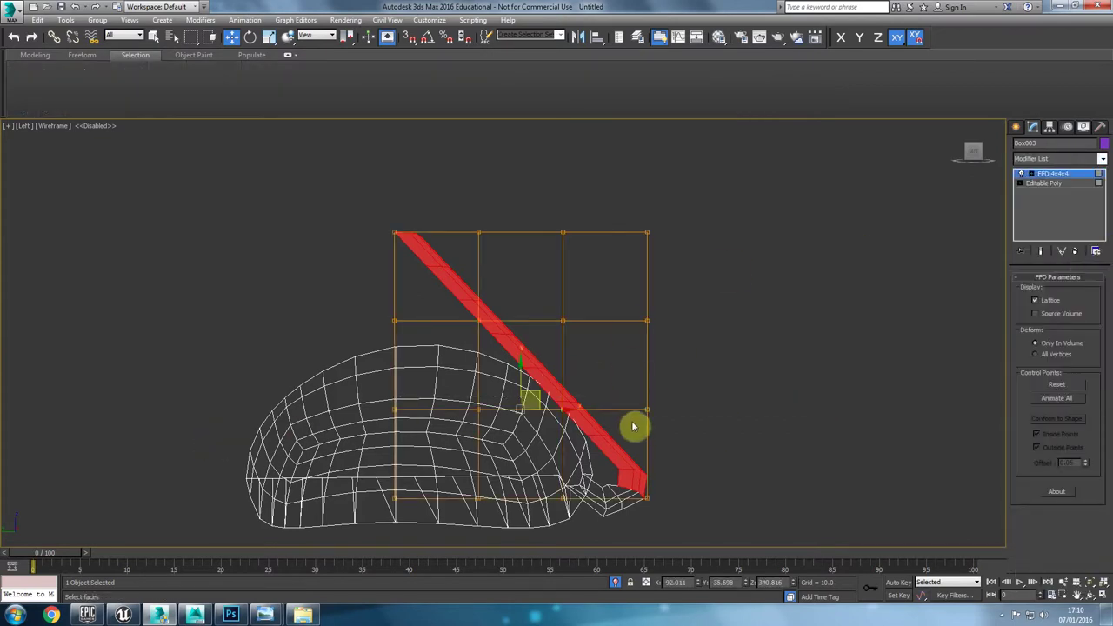
Step: Move the two middle rows of lattice points outward from the shell, and lower the upper middle row and the top row
mouse_move(549, 410)
left_mouse_down()
mouse_move(588, 406)
mouse_move(571, 410)
left_mouse_up()
left_click_drag(707, 310, 363, 342)
left_click_drag(539, 303, 584, 343)
left_click_drag(753, 209, 365, 254)
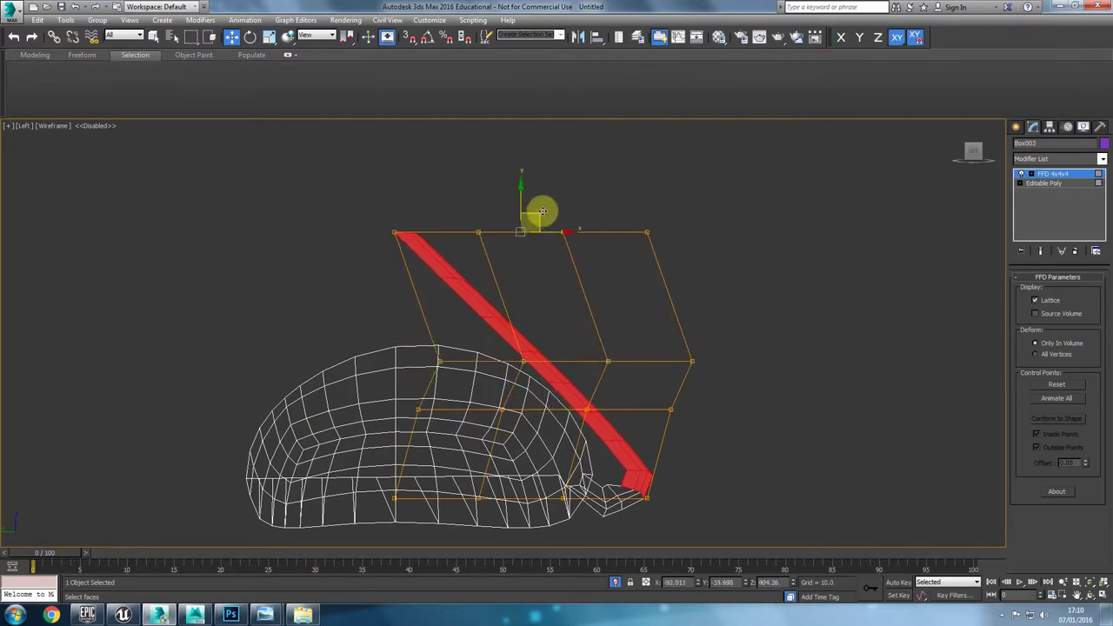
left_click_drag(542, 211, 546, 295)
Step: Try to rotate and shift the top row of lattice points, and undo the changes
left_click_drag(254, 289, 522, 334)
key("e")
left_click_drag(480, 293, 511, 307)
left_click_drag(764, 279, 319, 328)
left_click_drag(561, 293, 599, 325)
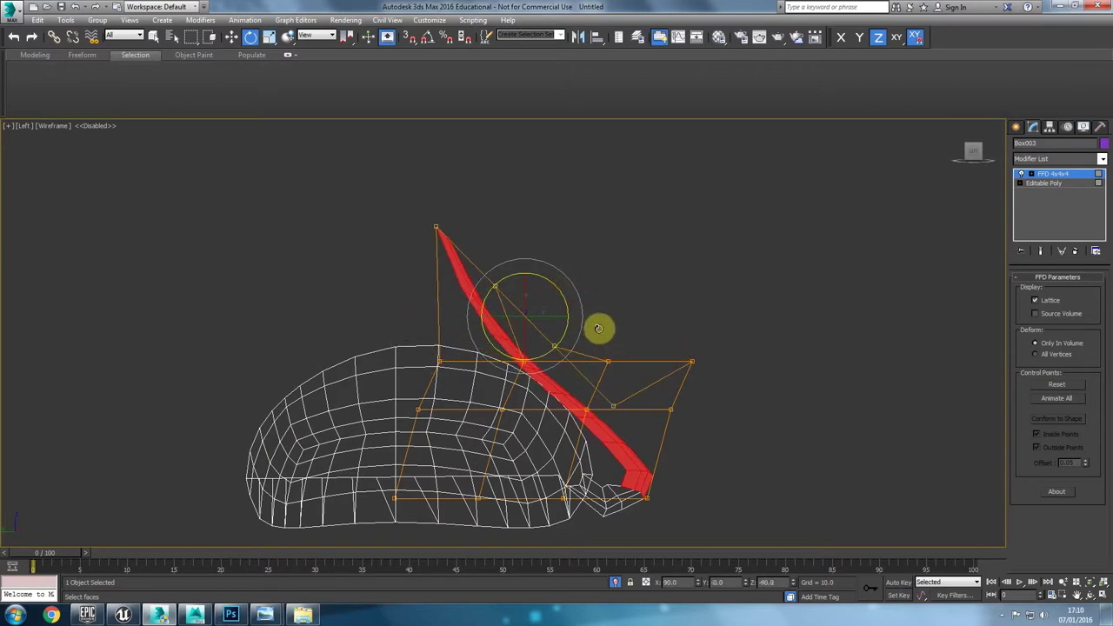
key("w")
mouse_move(524, 294)
left_mouse_down()
mouse_move(532, 323)
mouse_move(530, 279)
mouse_move(531, 301)
left_mouse_up()
key("ctrl+z")
key("ctrl+z")
Step: Move the lattice's top row outward from the shell and the row beneath it back toward the shell to curve the neck
middle_click_drag(519, 324, 504, 311)
scroll(504, 312, "up", 2)
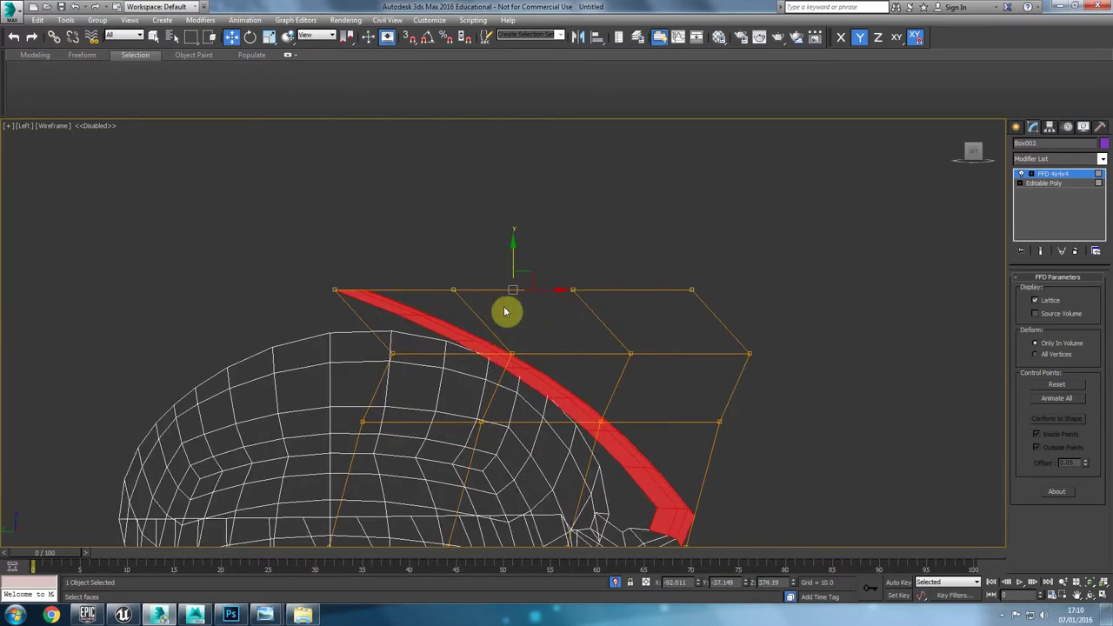
key("F5")
left_click_drag(543, 300, 709, 325)
left_click_drag(785, 343, 429, 380)
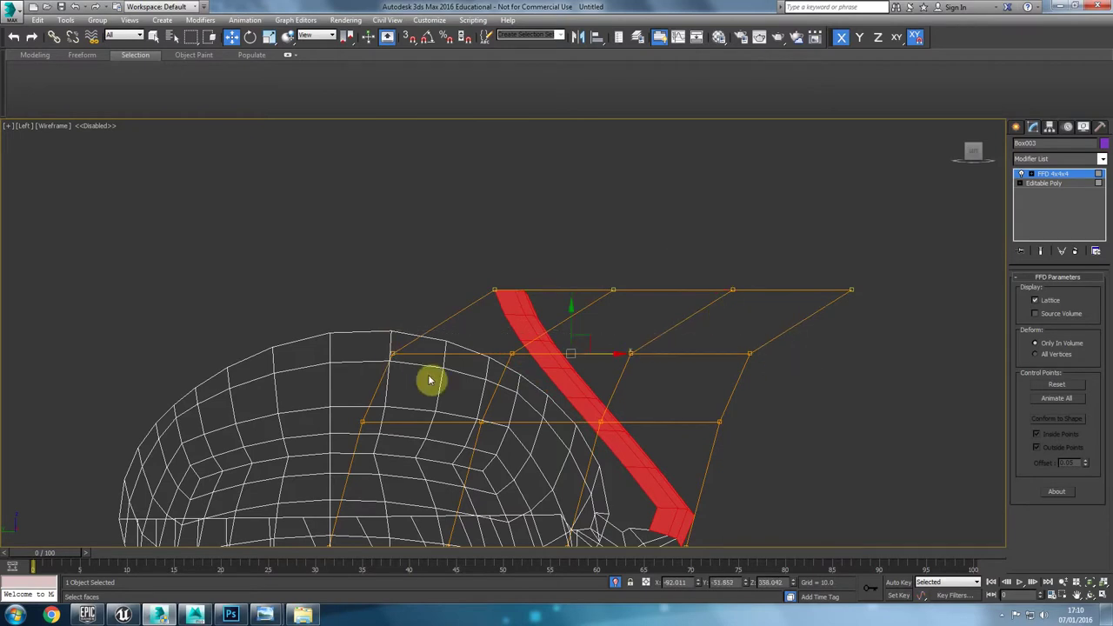
left_click_drag(607, 357, 581, 382)
middle_click_drag(654, 514, 574, 434)
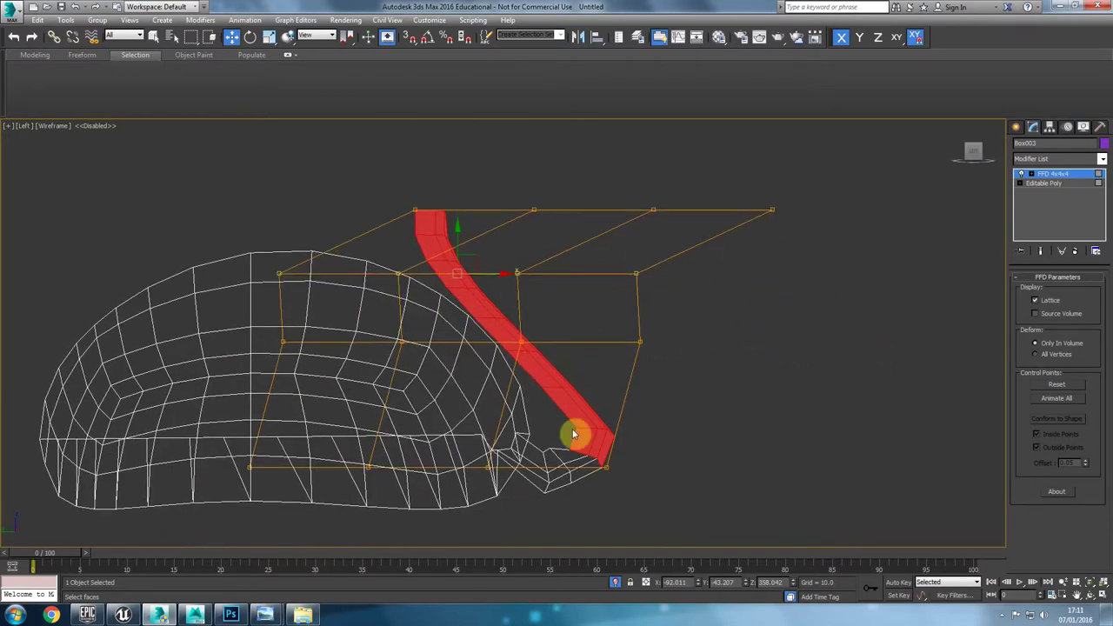
Step: Collapse the deformed neck back to an Editable Poly and show the model shaded
right_click(478, 326)
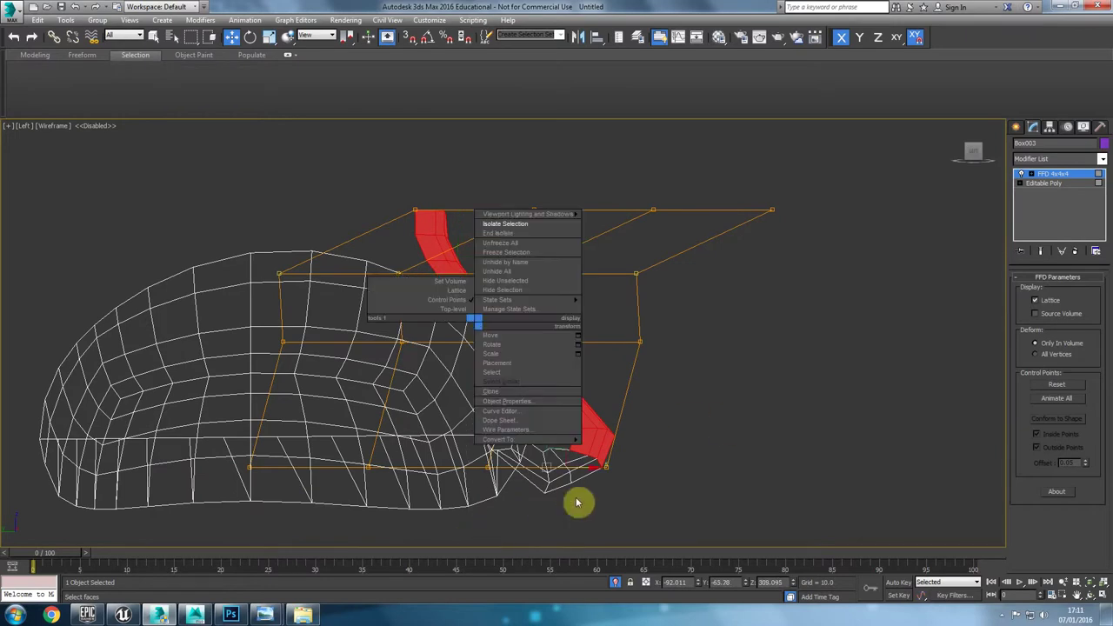
left_click(566, 448)
scroll(541, 375, "down", 3)
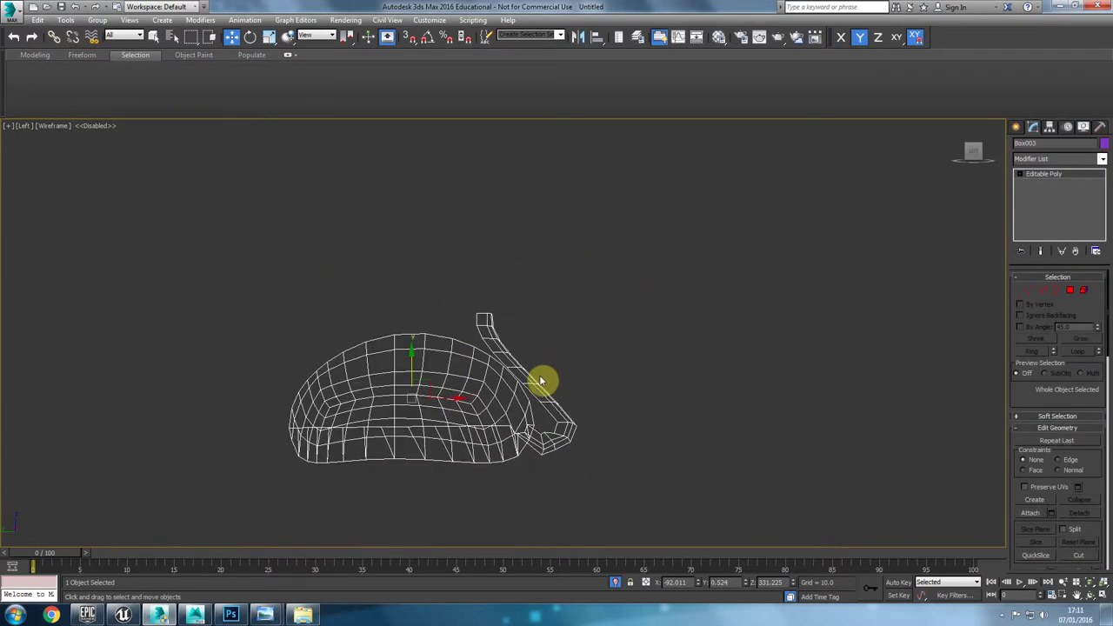
key("F3")
key("p")
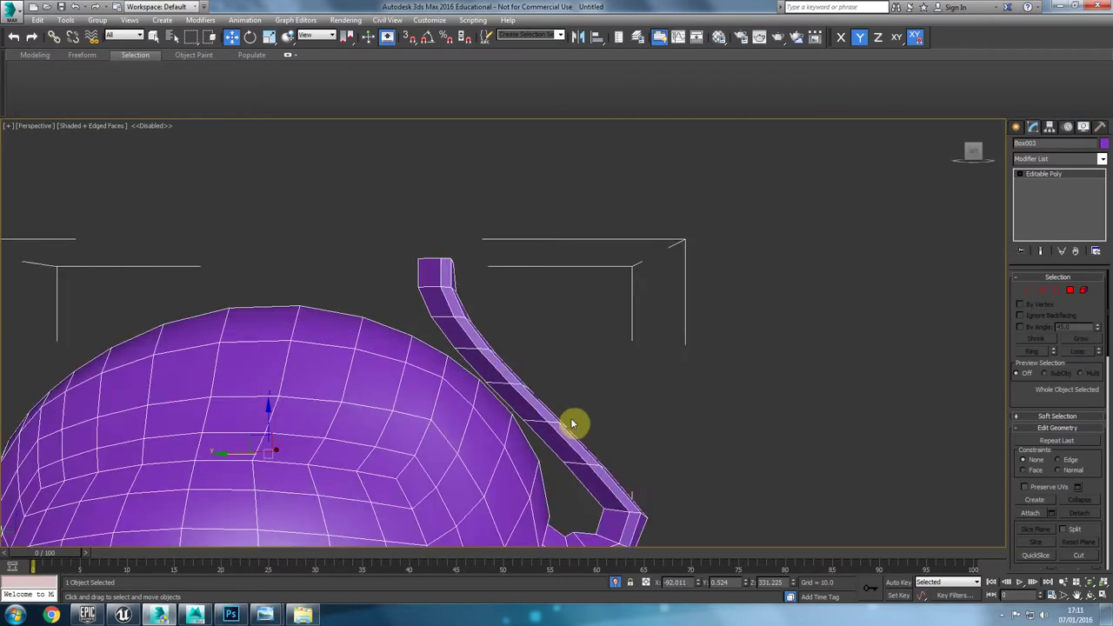
key("l")
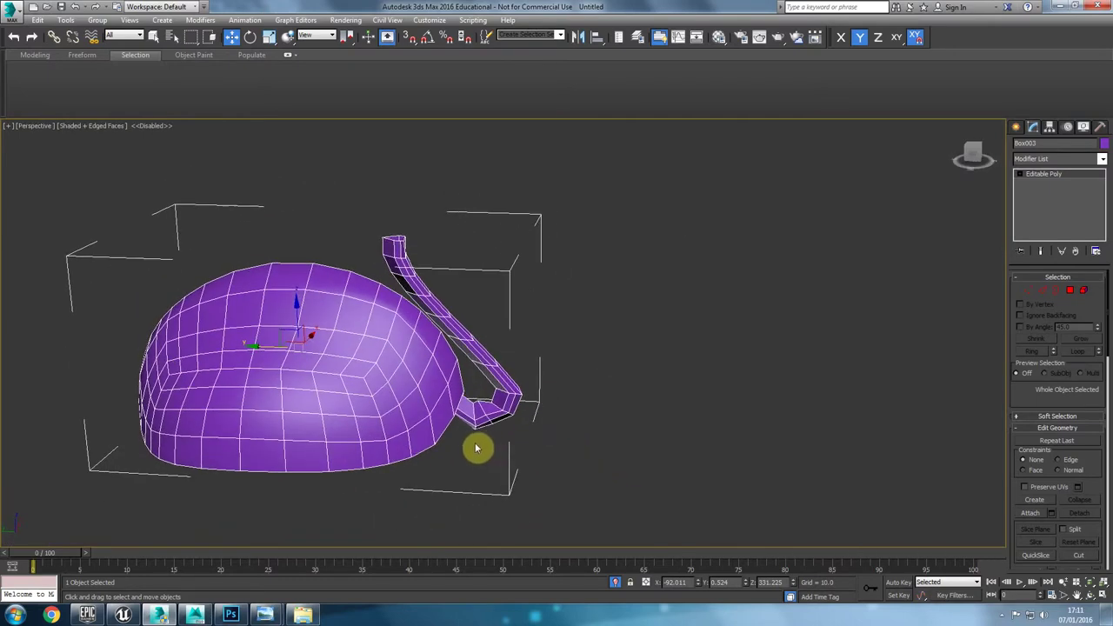
Step: In the left view, move the vertex on the inner side of the neck's lower bend slightly outward and down
scroll(534, 421, "up", 5)
scroll(534, 421, "up", 2)
key("1")
left_click(574, 421)
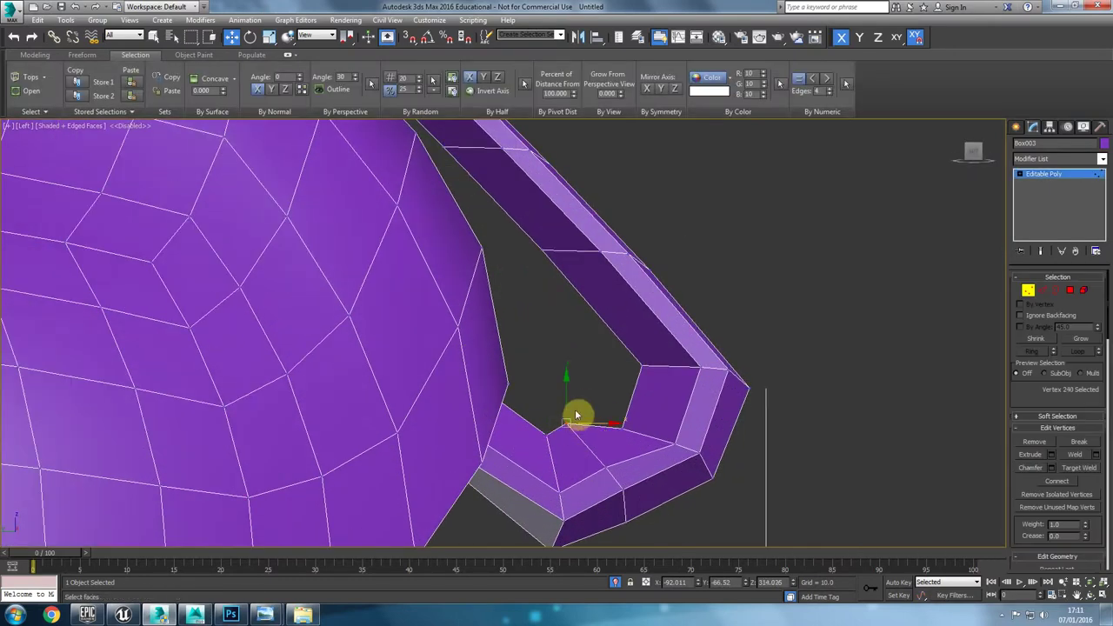
left_click_drag(596, 416, 596, 418)
key("p")
scroll(582, 398, "down", 5)
middle_click_drag(578, 408, 670, 368, "alt")
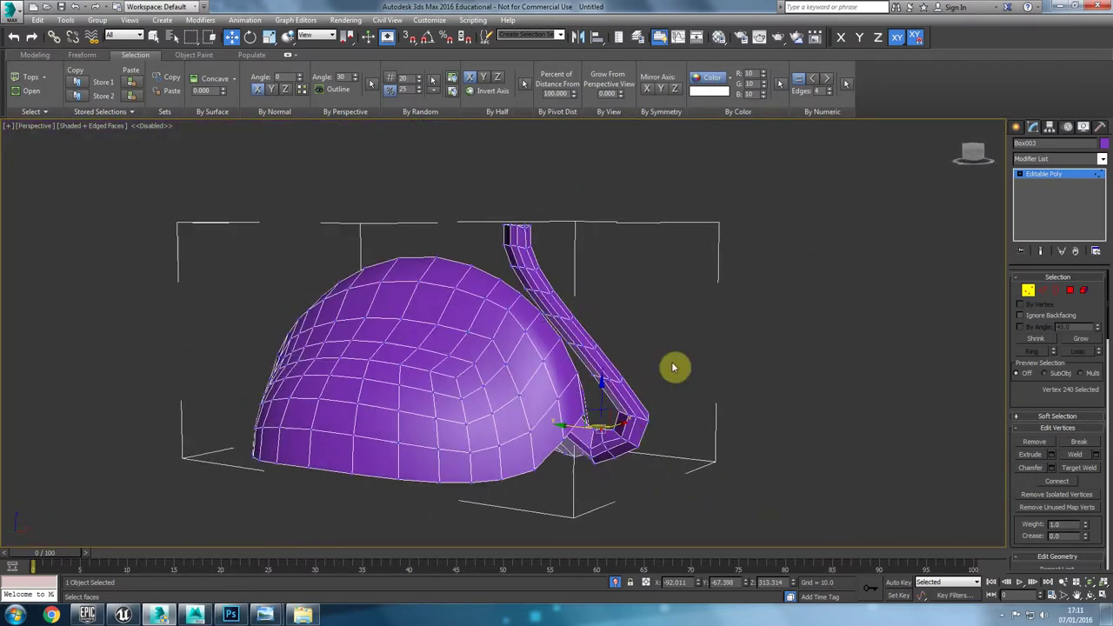
left_click(1028, 289)
Step: End the isolation of the shell and frame the finished grey turtle to examine its neck and head from several sides
scroll(539, 294, "down", 5)
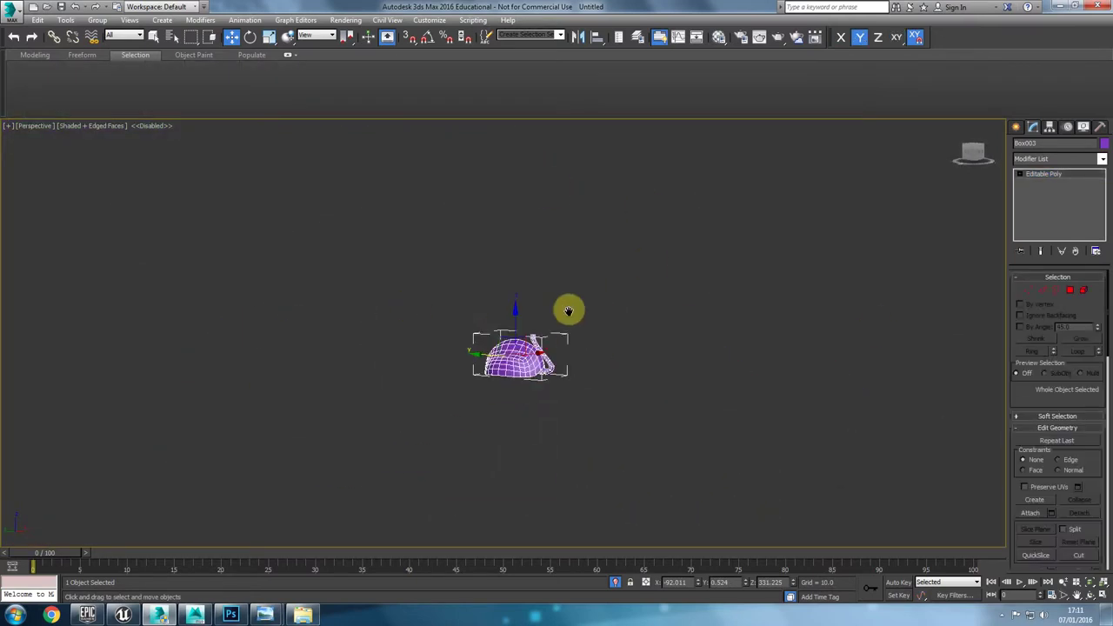
scroll(547, 327, "up", 2)
scroll(543, 324, "up", 2)
right_click(477, 376)
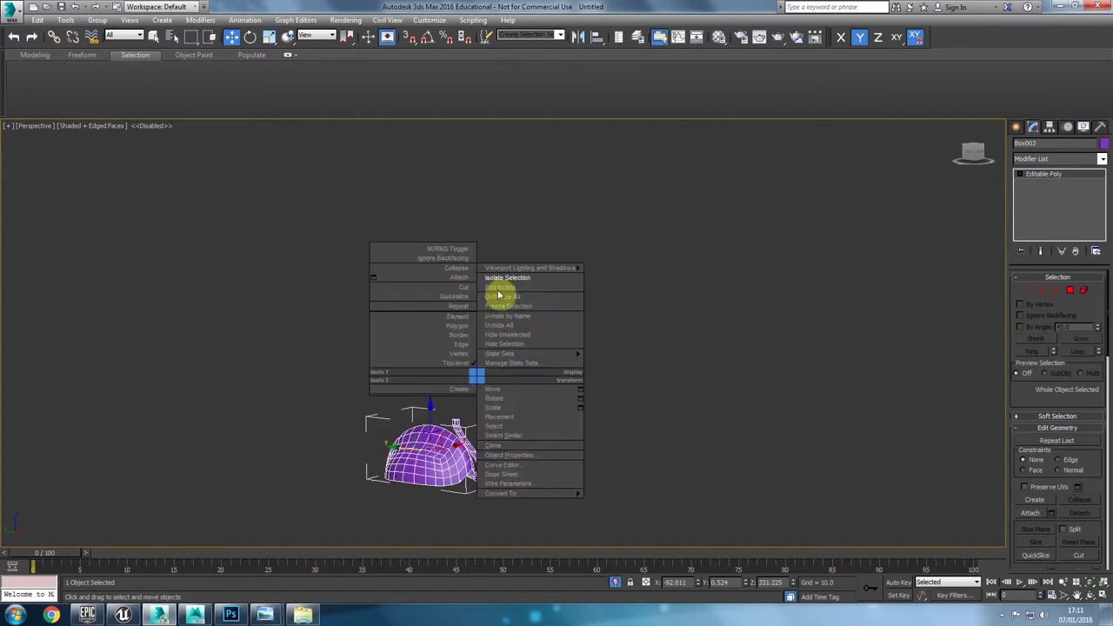
left_click(510, 294)
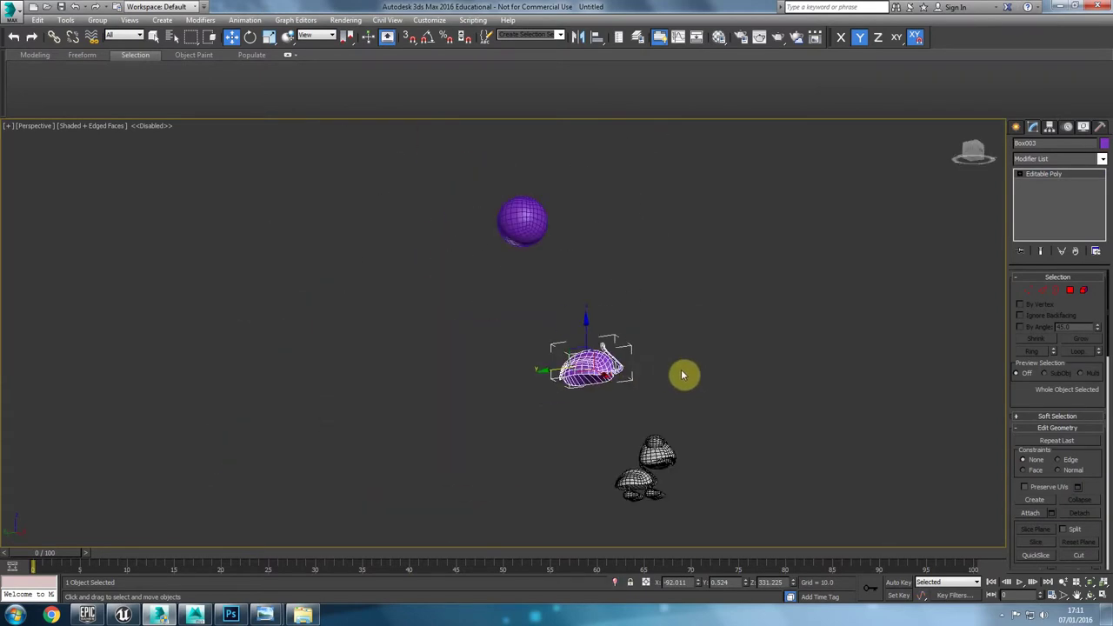
left_click(659, 465)
key("z")
middle_click_drag(600, 376, 614, 267, "alt")
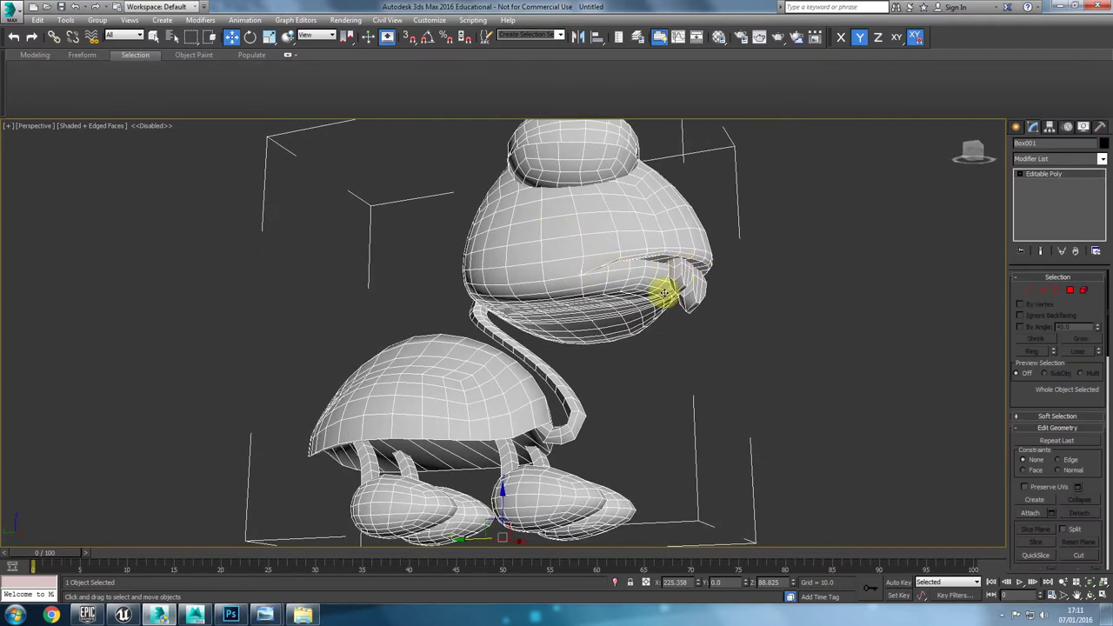
middle_click_drag(670, 273, 539, 253, "alt")
scroll(490, 319, "down", 8)
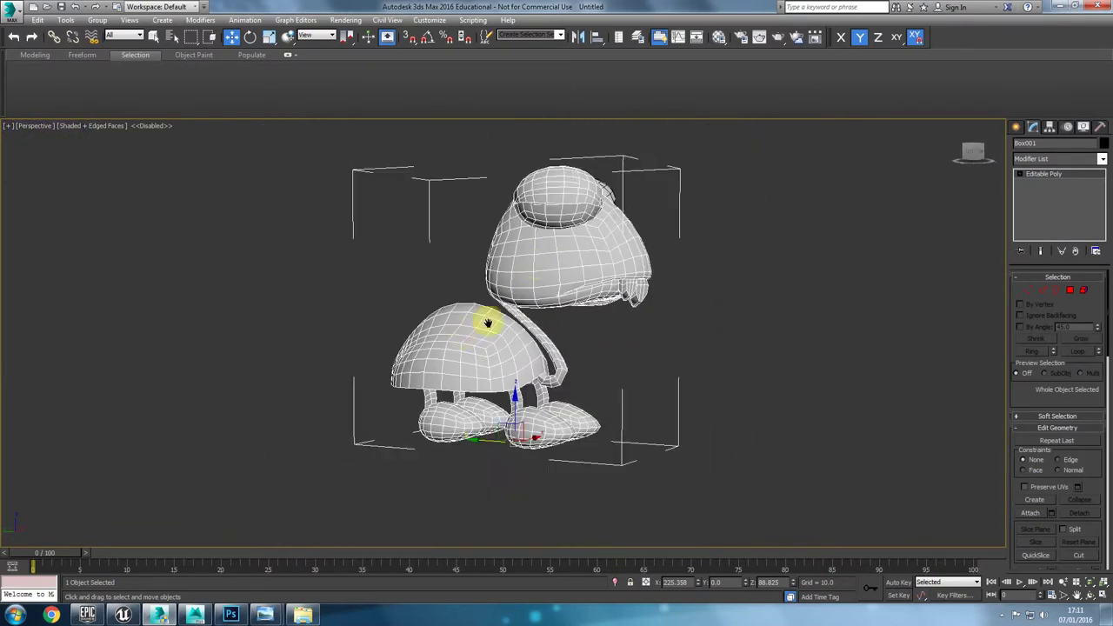
Step: Select the purple sphere and copy it down and to the side, toward the shell, in the front view
middle_click_drag(402, 330, 380, 294, "alt")
left_click_drag(356, 194, 233, 247)
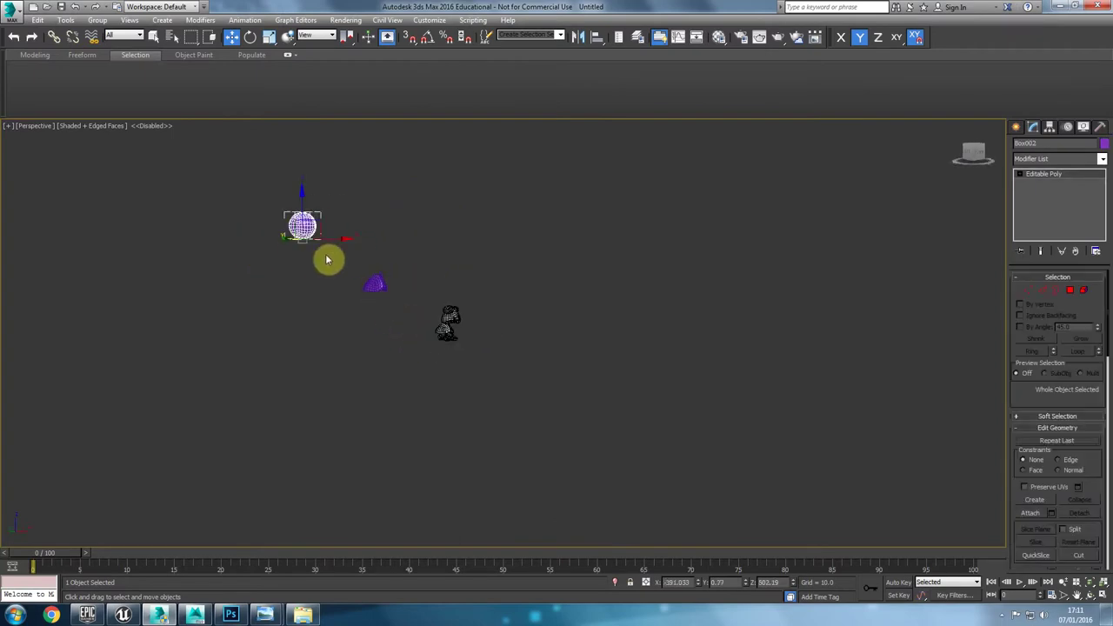
key("f")
scroll(411, 256, "down", 15)
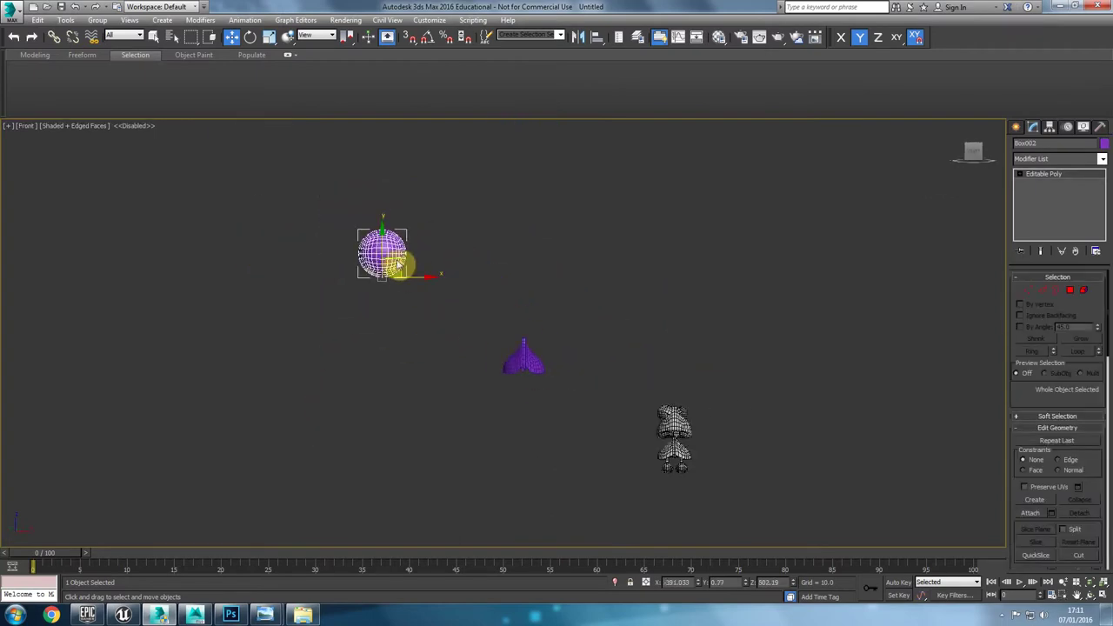
mouse_move(401, 260)
left_mouse_down()
mouse_move(355, 215)
mouse_move(535, 269)
mouse_move(714, 289)
mouse_move(382, 310)
mouse_move(425, 277)
mouse_move(416, 296)
left_mouse_up()
left_click(559, 354)
key("z")
scroll(524, 339, "down", 10)
scroll(583, 401, "up", 8)
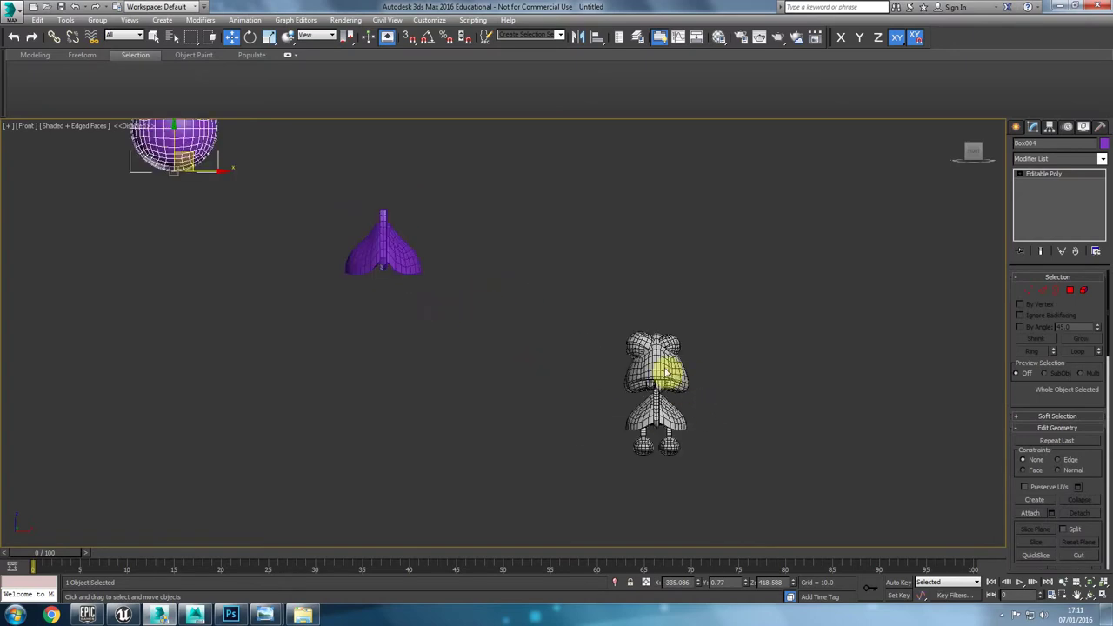
middle_click_drag(507, 400, 765, 541)
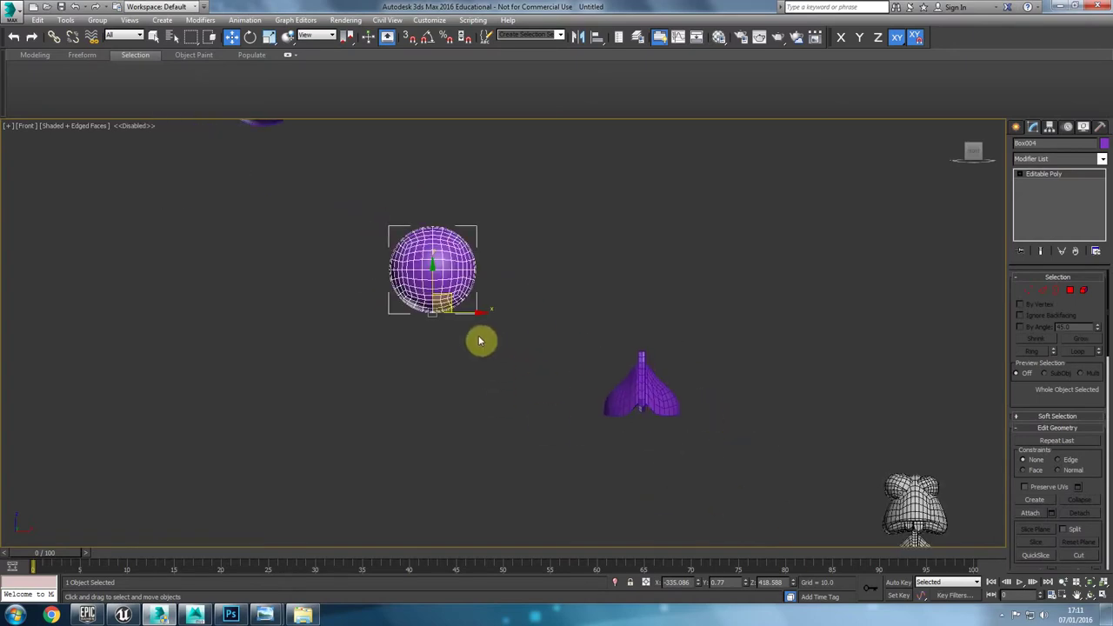
Step: Frame the copied sphere in the left view and apply an FFD 4x4x4 modifier to it
key("l")
scroll(462, 331, "down", 6)
key("z")
scroll(464, 334, "down", 2)
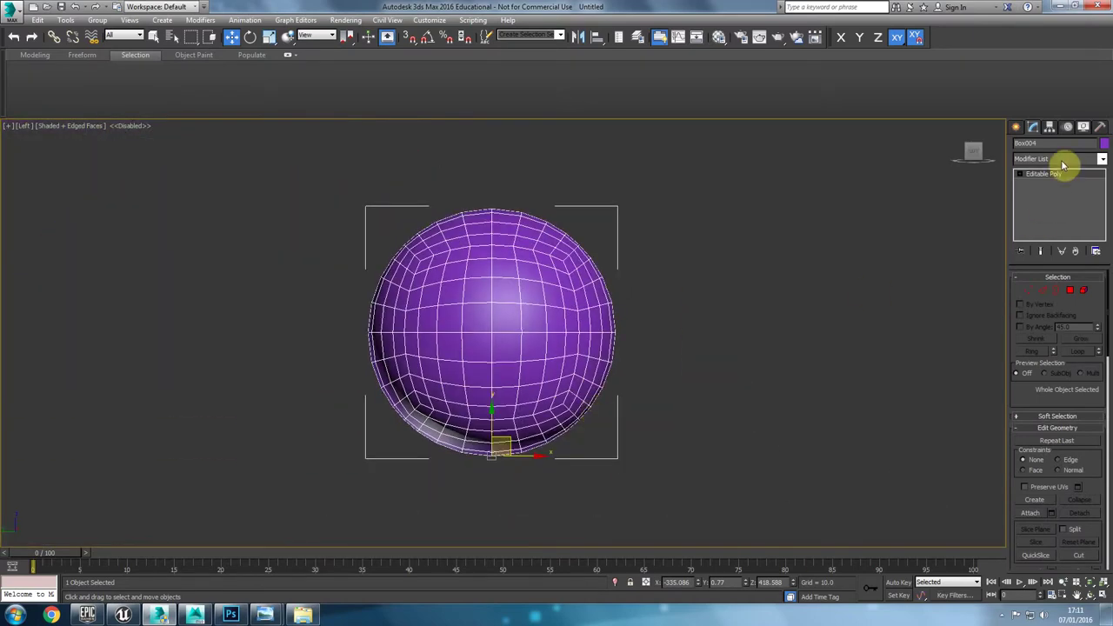
left_click(1063, 165)
key("f")
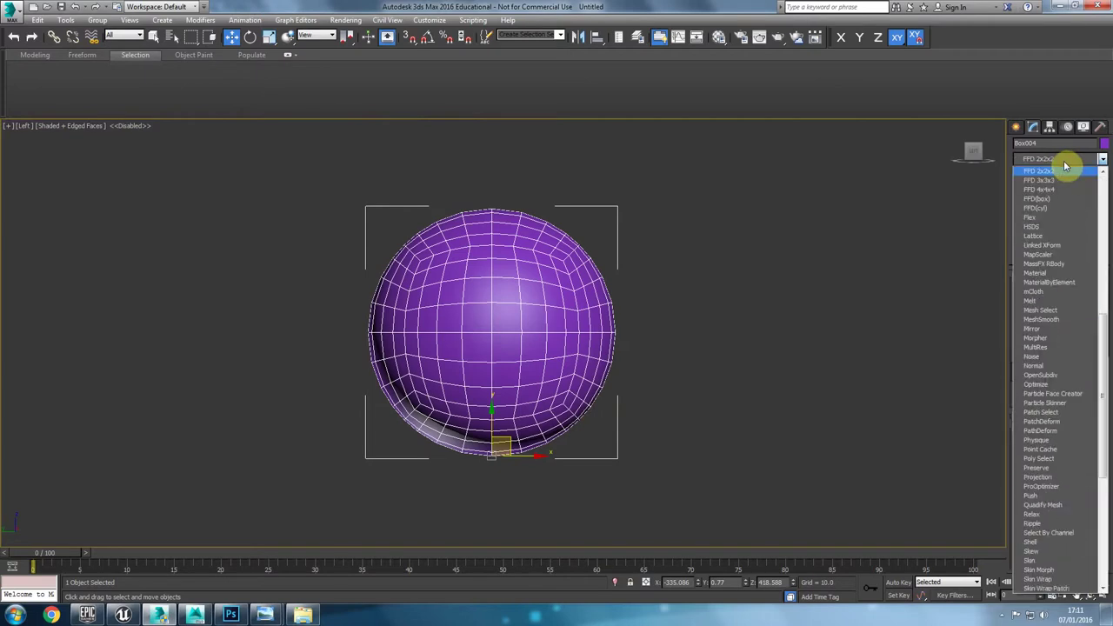
key("Down")
key("Down")
key("Return")
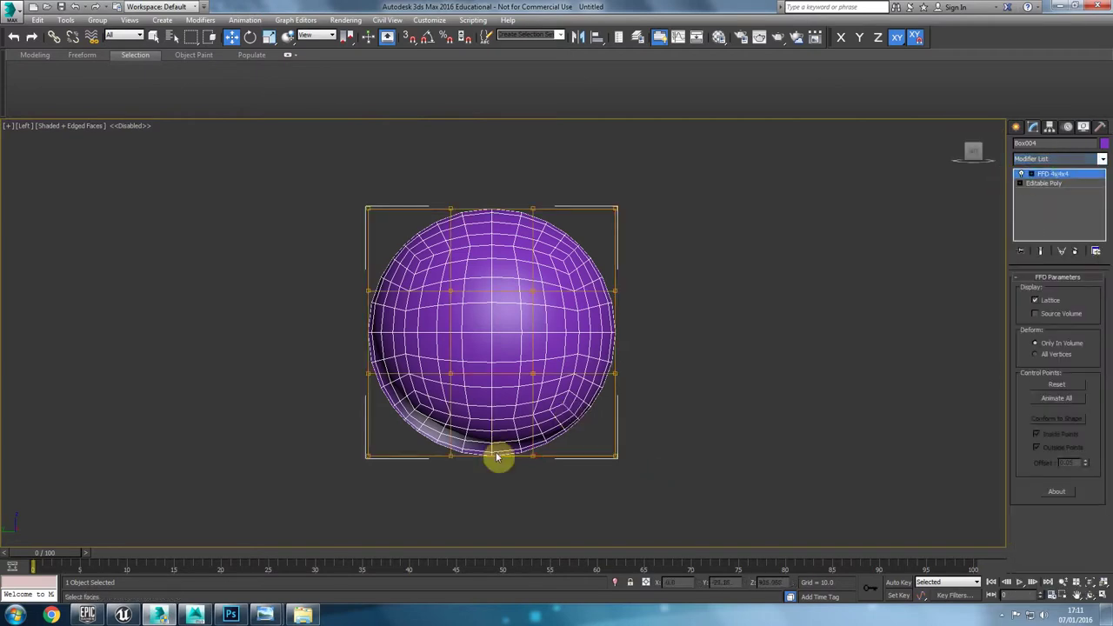
Step: Raise the lattice's bottom points to flatten the sphere's underside, keeping the outer ones lower than the inner ones to arch it
left_click_drag(497, 426, 519, 345)
key("f")
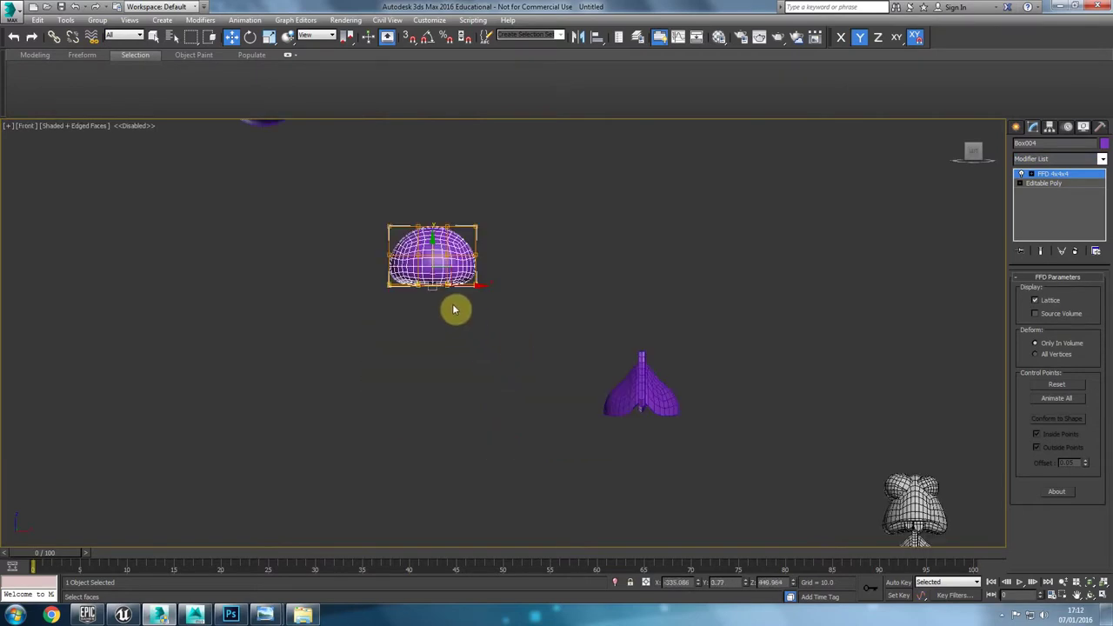
scroll(454, 310, "up", 3)
left_click_drag(410, 235, 415, 207)
left_click_drag(487, 264, 317, 265)
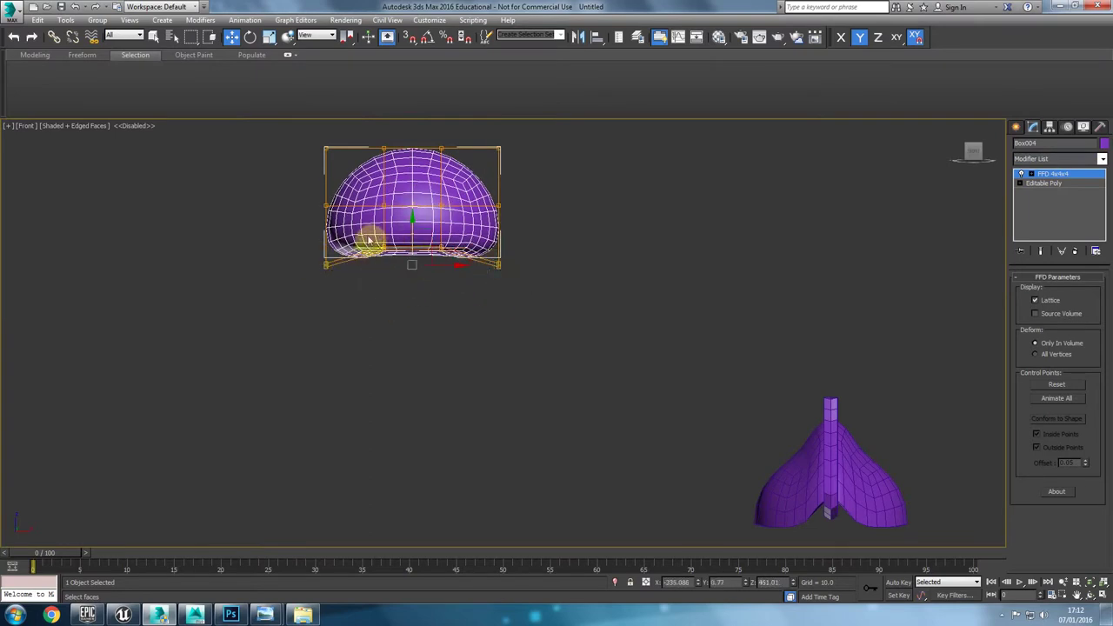
left_click_drag(412, 250, 412, 254)
Step: Raise the top row of lattice points in the front view to make the shape taller, and frame it in the top view
middle_click_drag(408, 248, 417, 371)
left_click_drag(625, 225, 228, 325)
left_click_drag(434, 249, 429, 175)
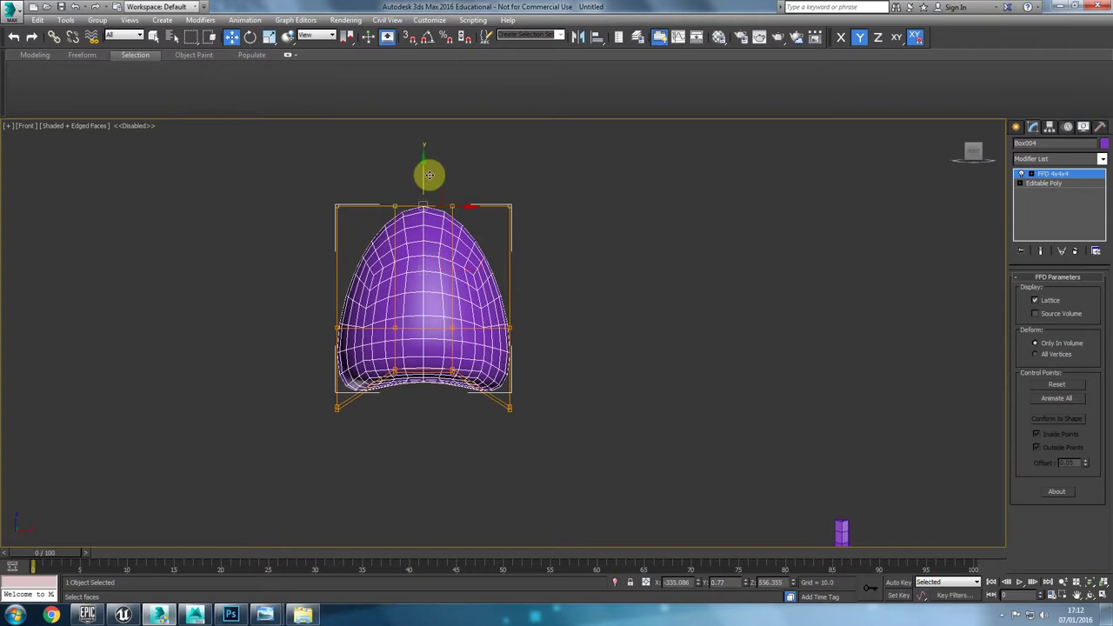
key("t")
key("z")
middle_click_drag(549, 290, 549, 354)
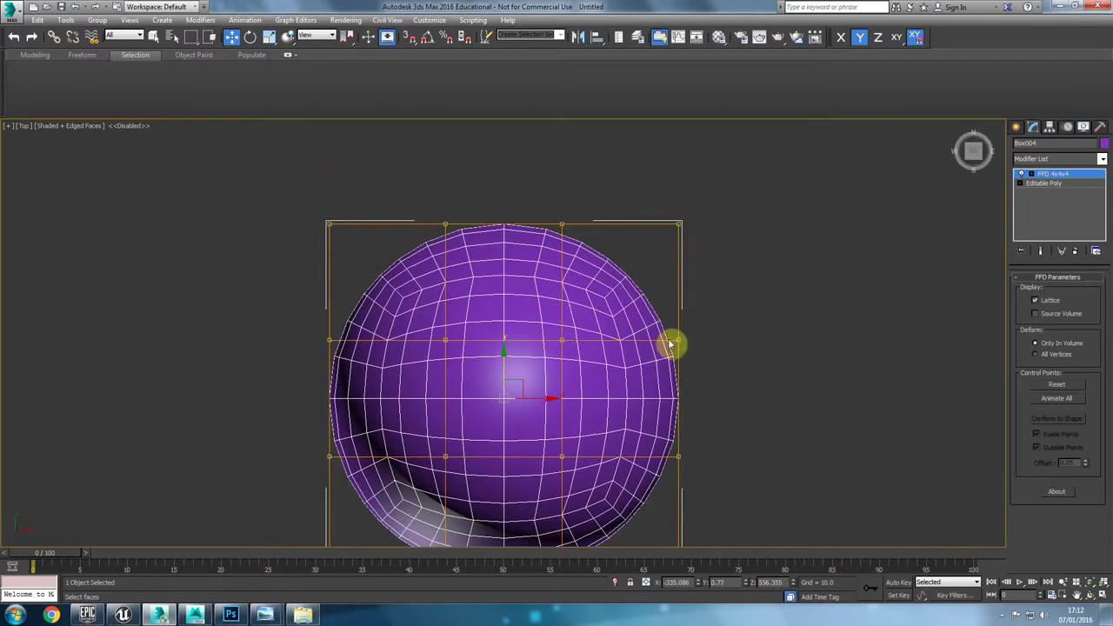
Step: Narrow the back row of FFD 4x4x4 control points to about 89% along X in the top view
middle_click_drag(680, 375, 674, 370)
left_click_drag(738, 200, 116, 262)
key("r")
left_click_drag(555, 224, 549, 249)
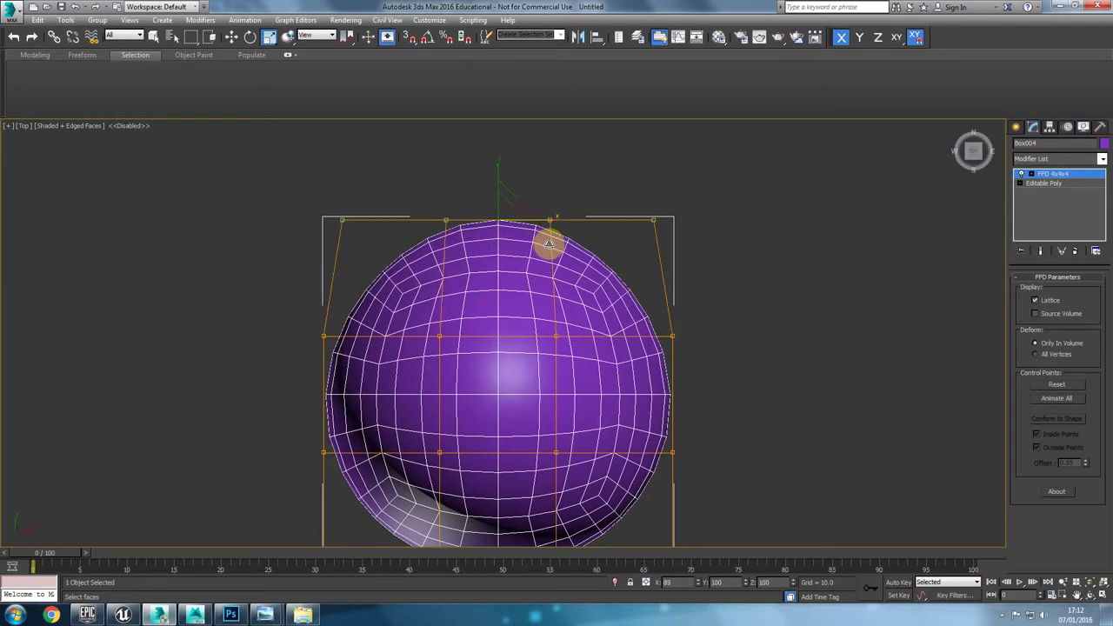
Step: Add an FFD 3x3x3 modifier above the FFD 4x4x4 on Box004
middle_click_drag(559, 364, 548, 229)
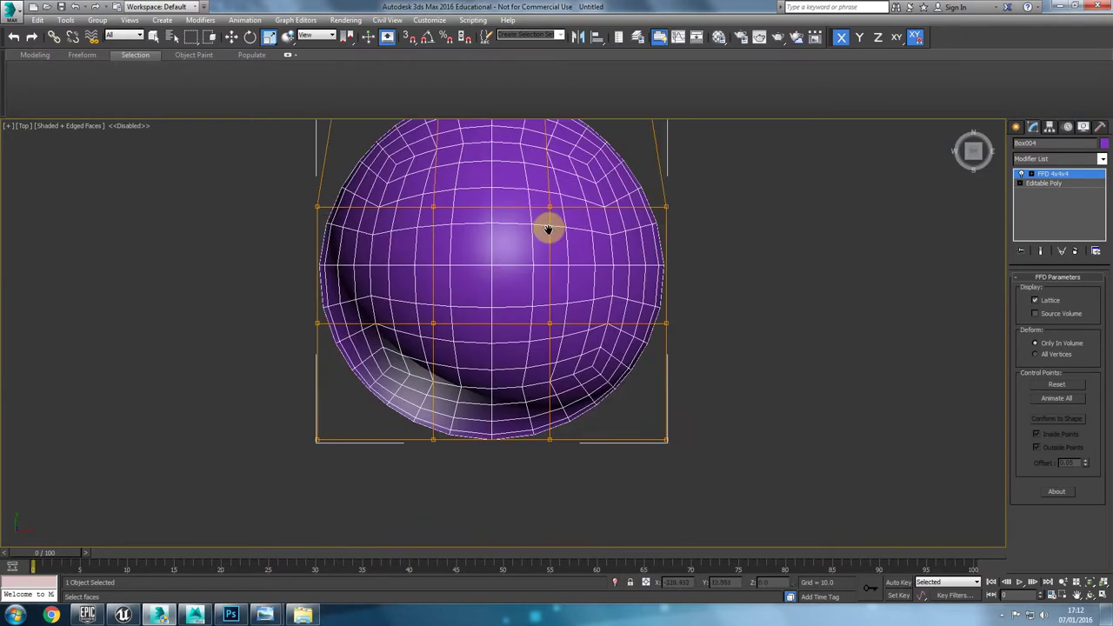
left_click(1032, 161)
key("f")
key("f")
key("f")
left_click(1033, 174)
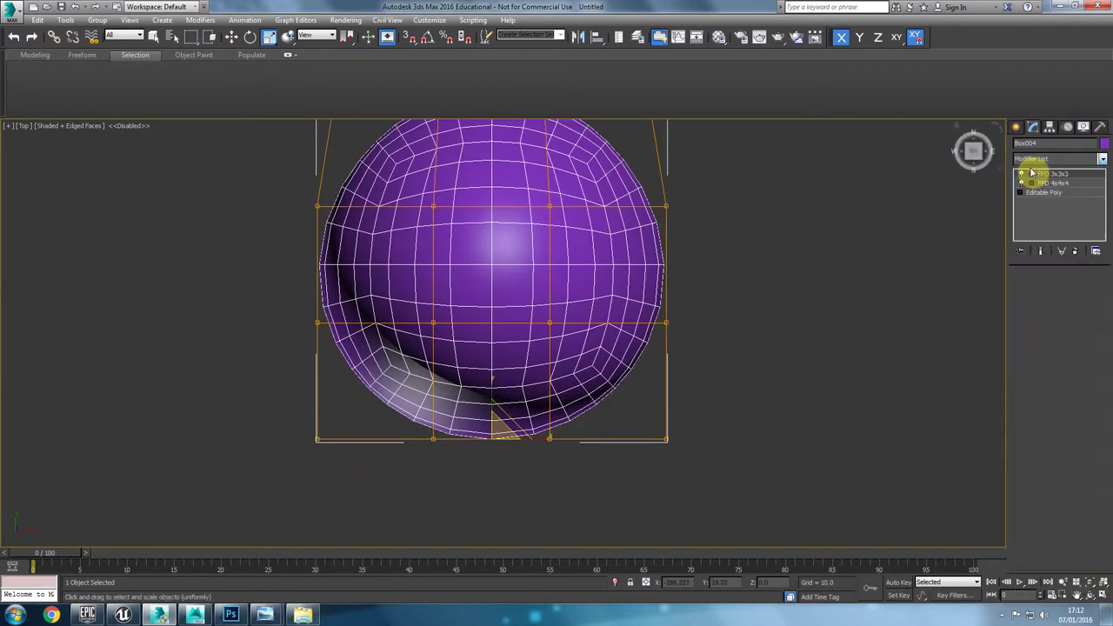
Step: Pull the front row of FFD 3x3x3 control points forward along Y to elongate the shape in the top view
scroll(701, 302, "down", 2)
left_click_drag(724, 378, 269, 461)
key("w")
left_click_drag(549, 363, 550, 437)
Step: Scale the back row of FFD 3x3x3 control points to about 70% along X to taper that end
middle_click_drag(583, 295, 574, 360)
left_click_drag(765, 164, 331, 273)
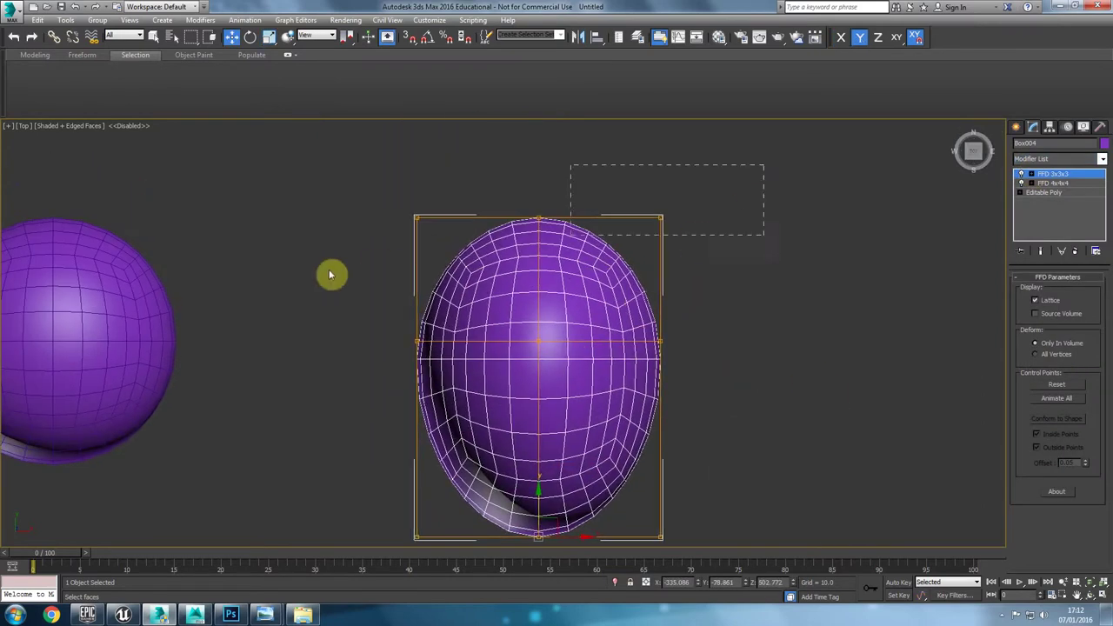
key("r")
mouse_move(587, 218)
left_mouse_down()
mouse_move(549, 218)
mouse_move(565, 218)
left_mouse_up()
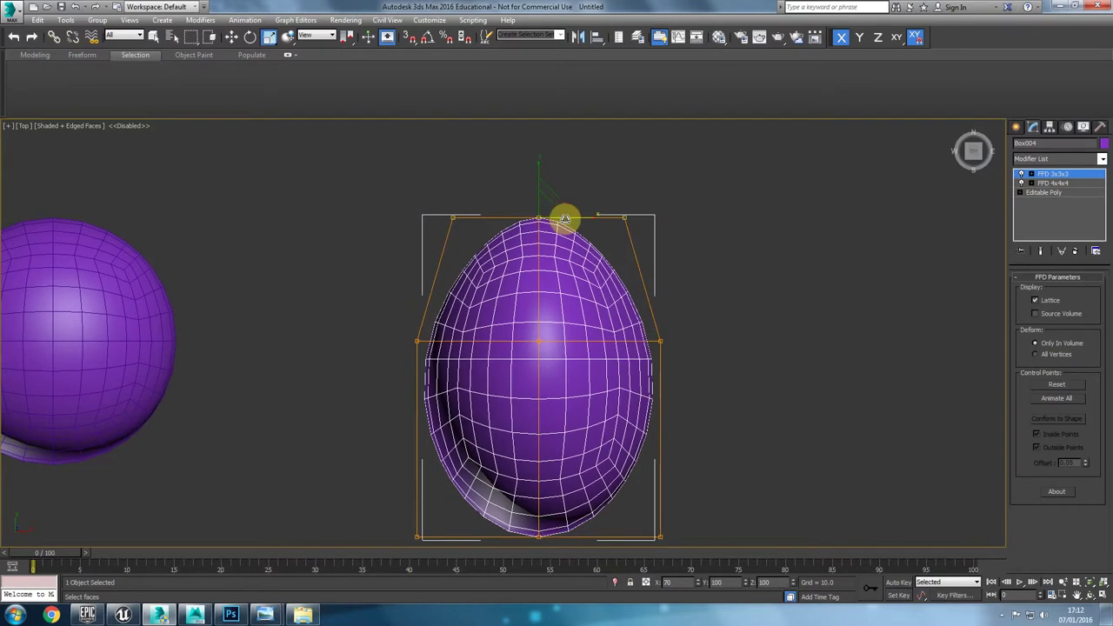
Step: Raise the bottom-centre lattice points in the front view to arch the underside
key("p")
scroll(477, 328, "down", 5)
middle_click_drag(423, 363, 447, 336, "alt")
key("f")
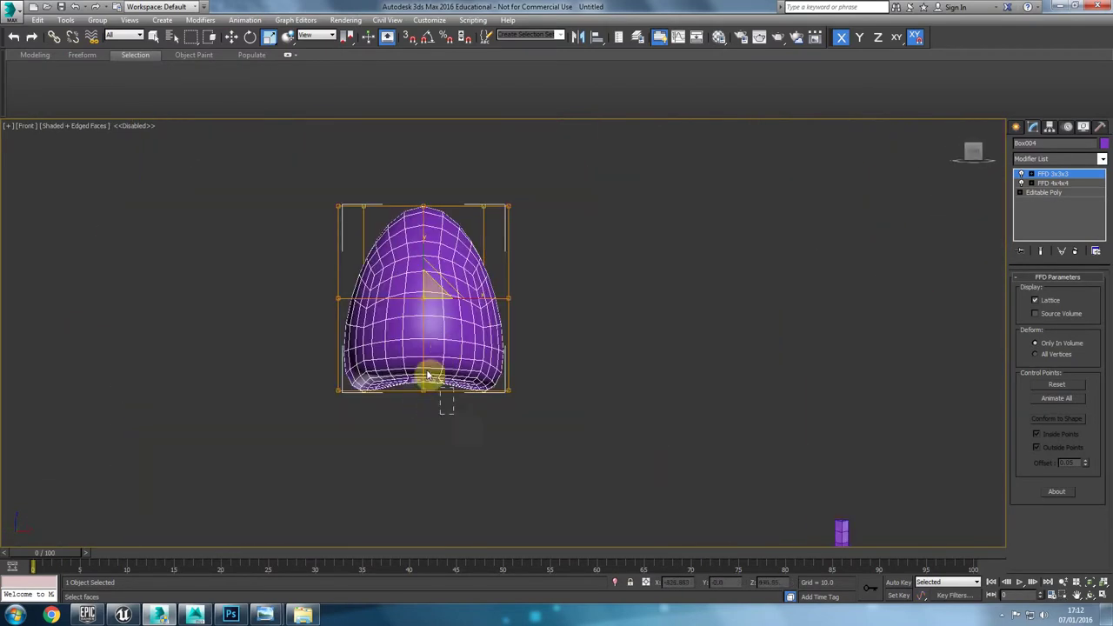
key("w")
mouse_move(425, 360)
left_mouse_down()
mouse_move(423, 333)
mouse_move(418, 349)
left_mouse_up()
Step: In the left view, shift the top lattice points toward the back and push the middle rear points inward
key("l")
middle_click_drag(482, 305, 430, 381)
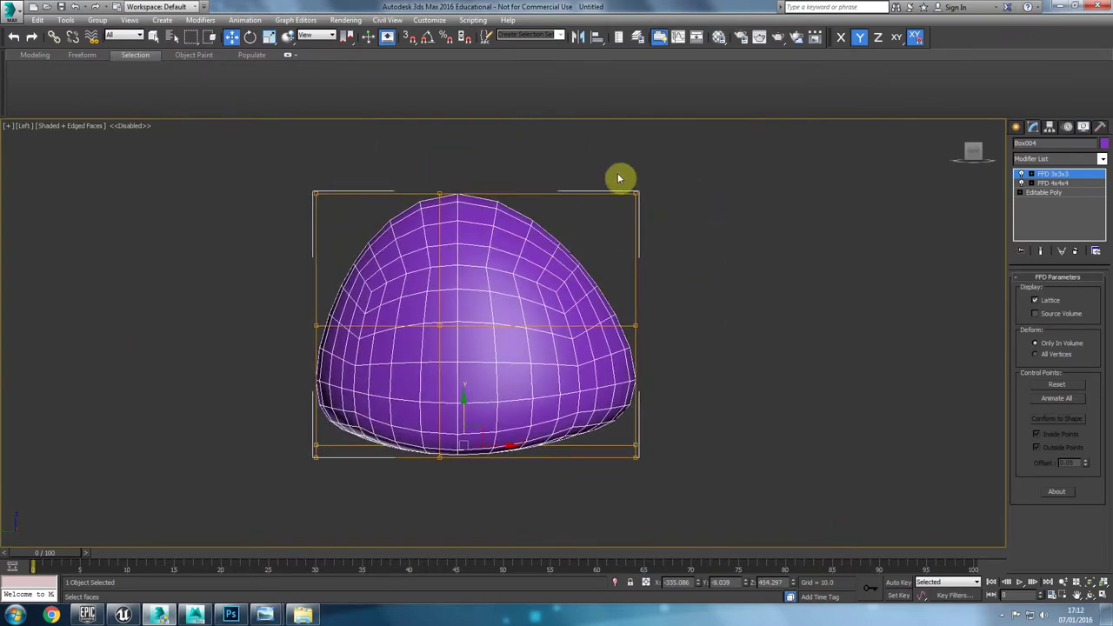
left_click_drag(484, 187, 425, 174)
left_click_drag(203, 321, 458, 338)
Step: Widen the bottom row of lattice points along X in the front view so the base flares out
key("p")
scroll(487, 342, "down", 5)
scroll(502, 400, "down", 4)
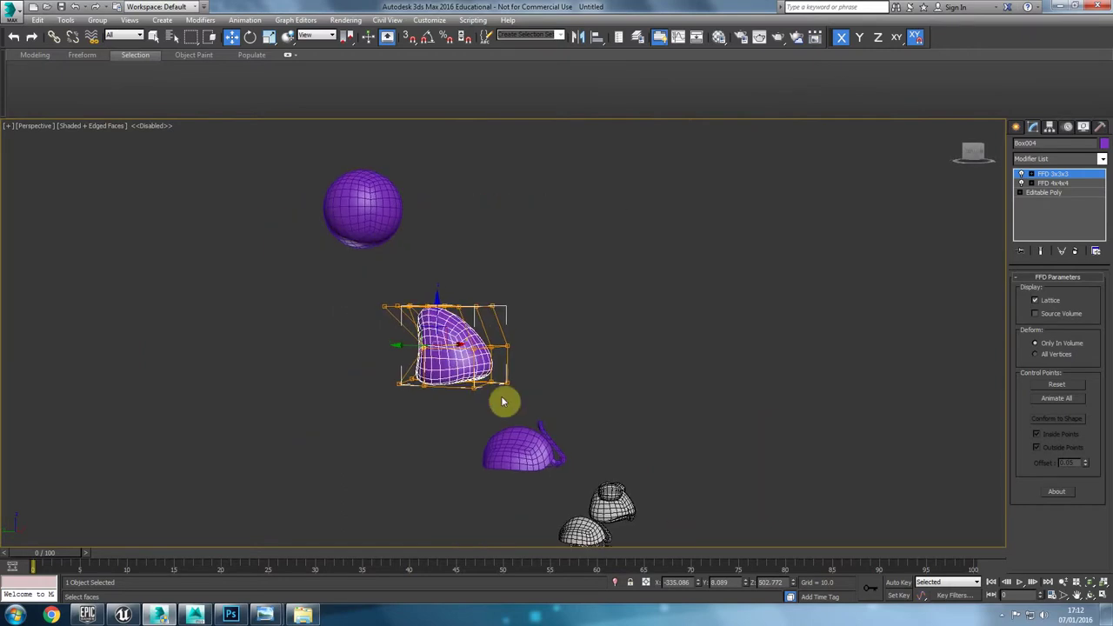
middle_click_drag(590, 446, 368, 479, "alt")
middle_click_drag(395, 348, 288, 350, "alt")
key("f")
key("z")
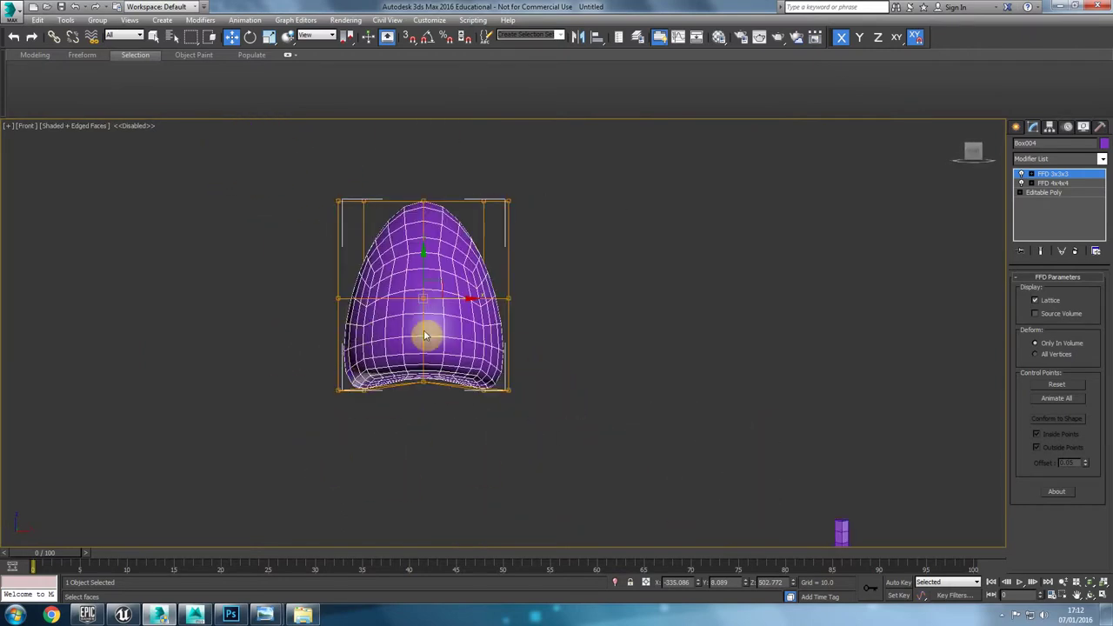
left_click_drag(514, 348, 335, 397)
key("r")
mouse_move(467, 391)
left_mouse_down()
mouse_move(507, 385)
mouse_move(487, 391)
left_mouse_up()
Step: Raise the bottom-centre lattice points by about 6.4 units in the front view
key("p")
scroll(394, 370, "down", 3)
mouse_move(394, 369)
middle_mouse_down("alt")
mouse_move(494, 389)
mouse_move(407, 379)
middle_mouse_up("alt")
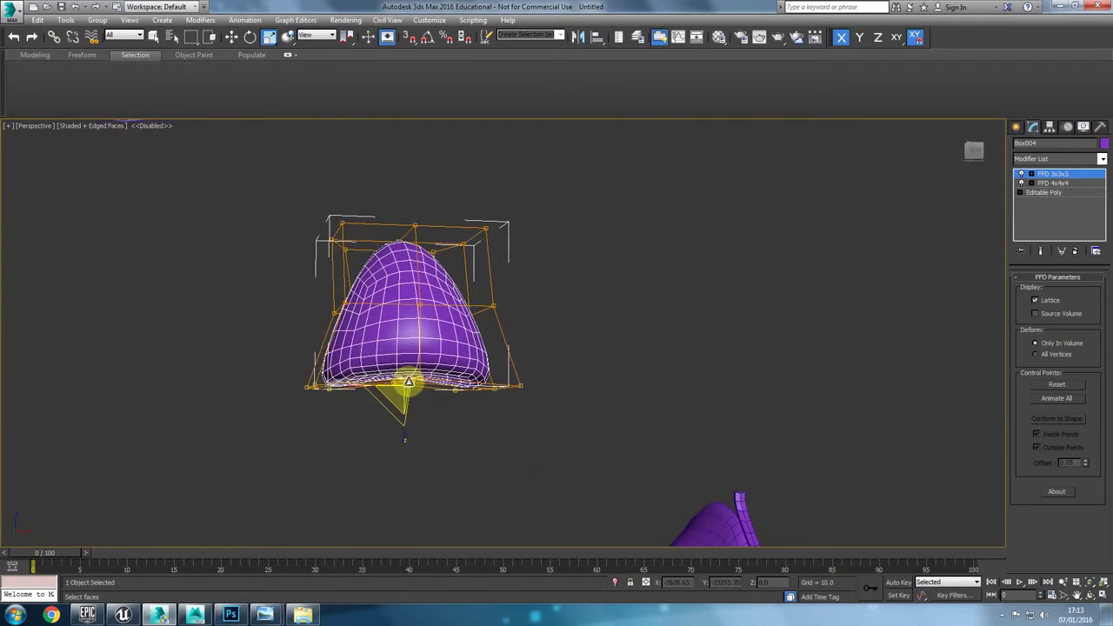
key("f")
key("w")
mouse_move(423, 330)
left_mouse_down()
mouse_move(423, 409)
mouse_move(421, 338)
left_mouse_up()
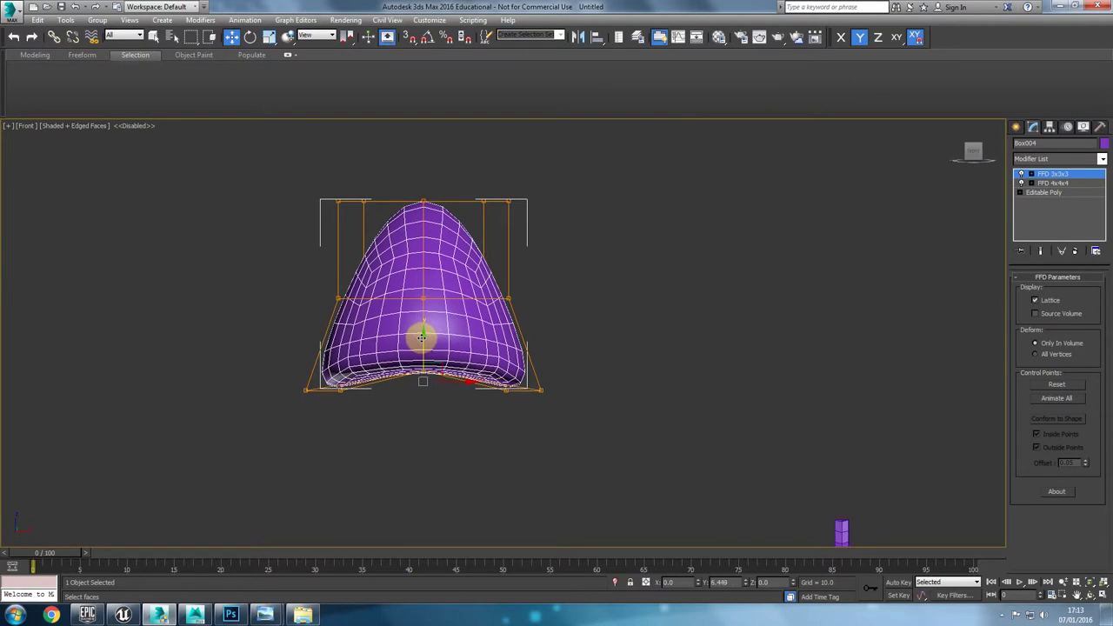
Step: Move the top rear lattice points down and further back in the left view to round off the peak
key("p")
middle_click_drag(401, 384, 522, 368, "alt")
key("z")
scroll(486, 364, "down", 3)
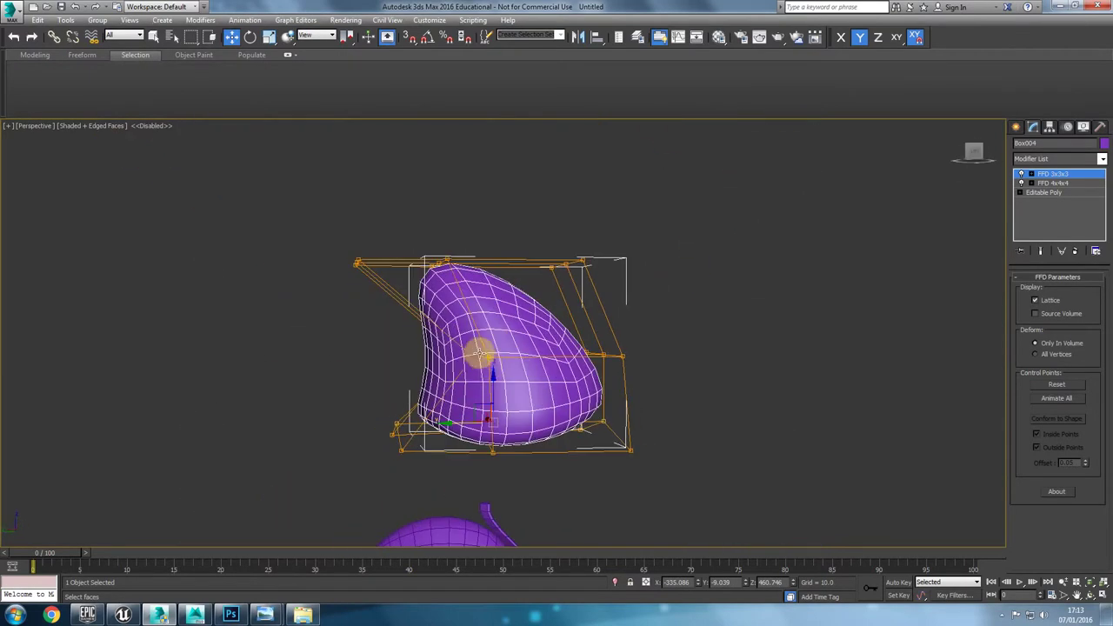
key("l")
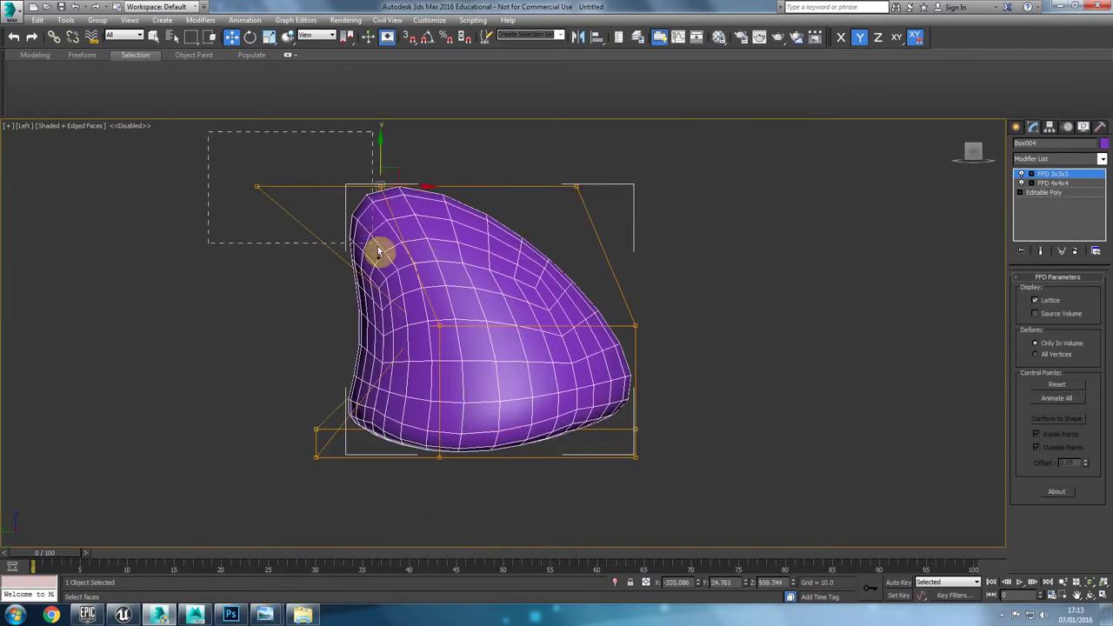
left_click_drag(372, 198, 349, 232)
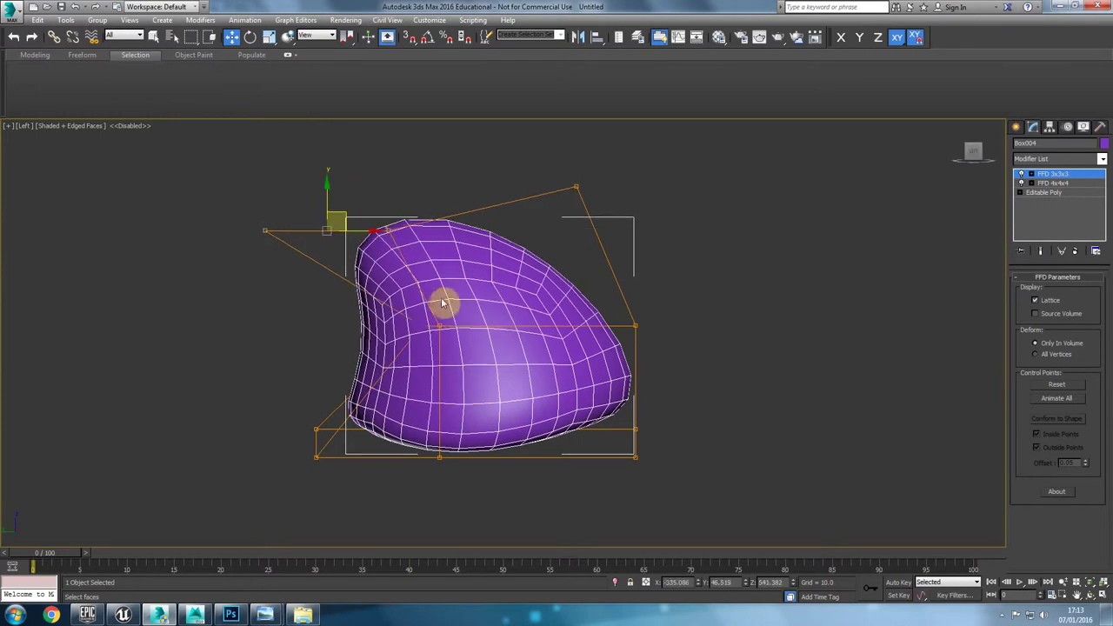
Step: Convert the deformed Box004 to an Editable Poly
key("p")
middle_click_drag(471, 321, 442, 329, "alt")
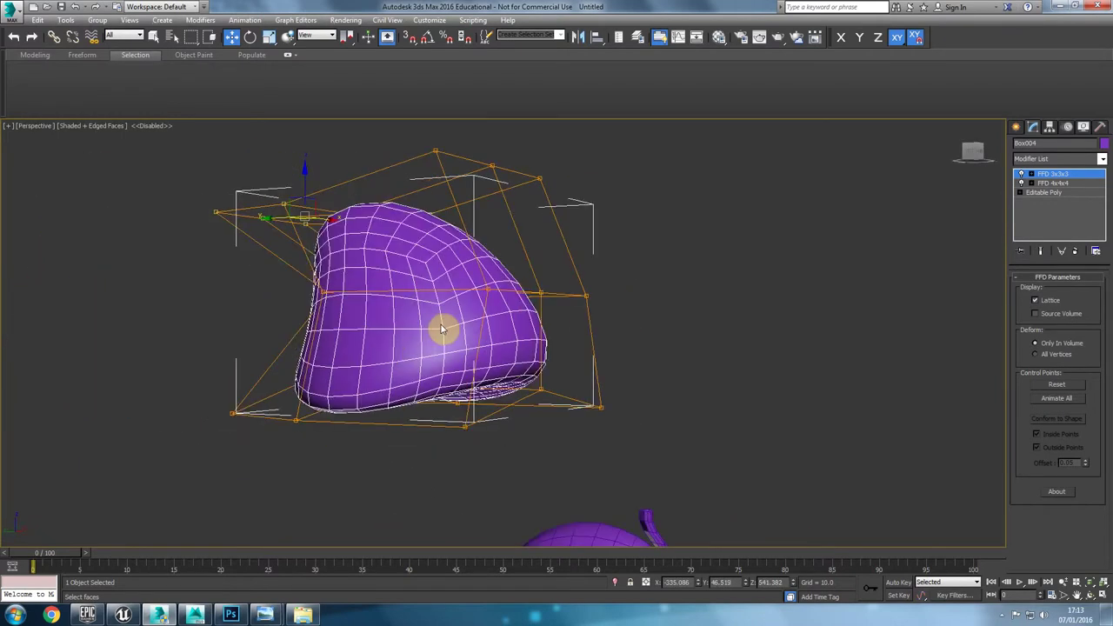
right_click(441, 329)
mouse_move(522, 436)
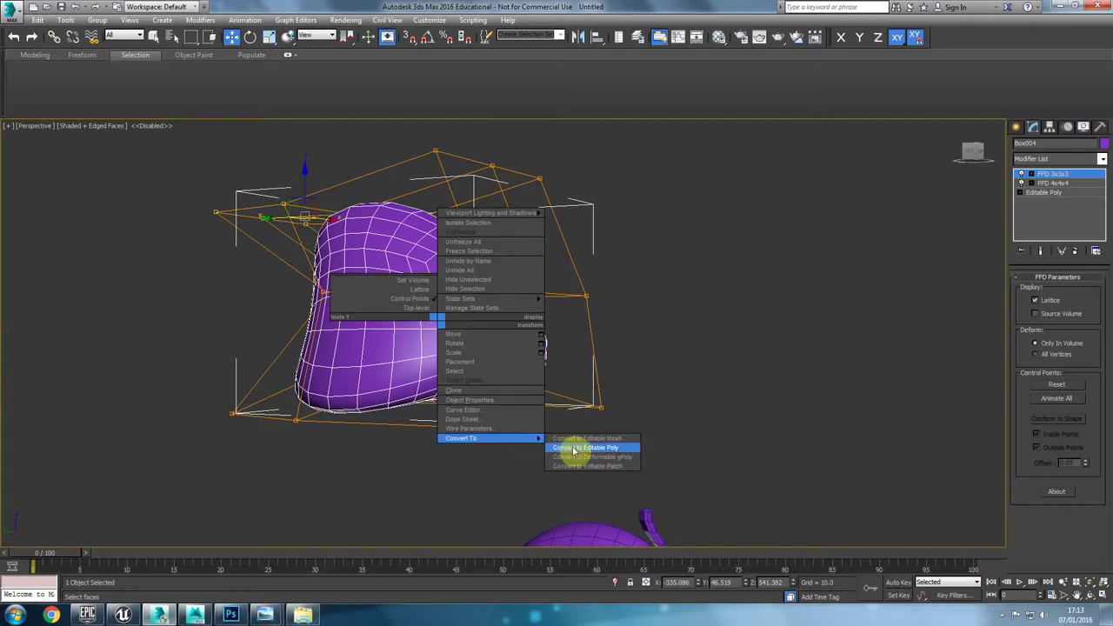
left_click(557, 445)
Step: Select the band of polygons along the lower front rim of the mesh in the left view
middle_click_drag(550, 441, 268, 149, "alt")
key("l")
scroll(351, 269, "up", 3)
left_click(1075, 289)
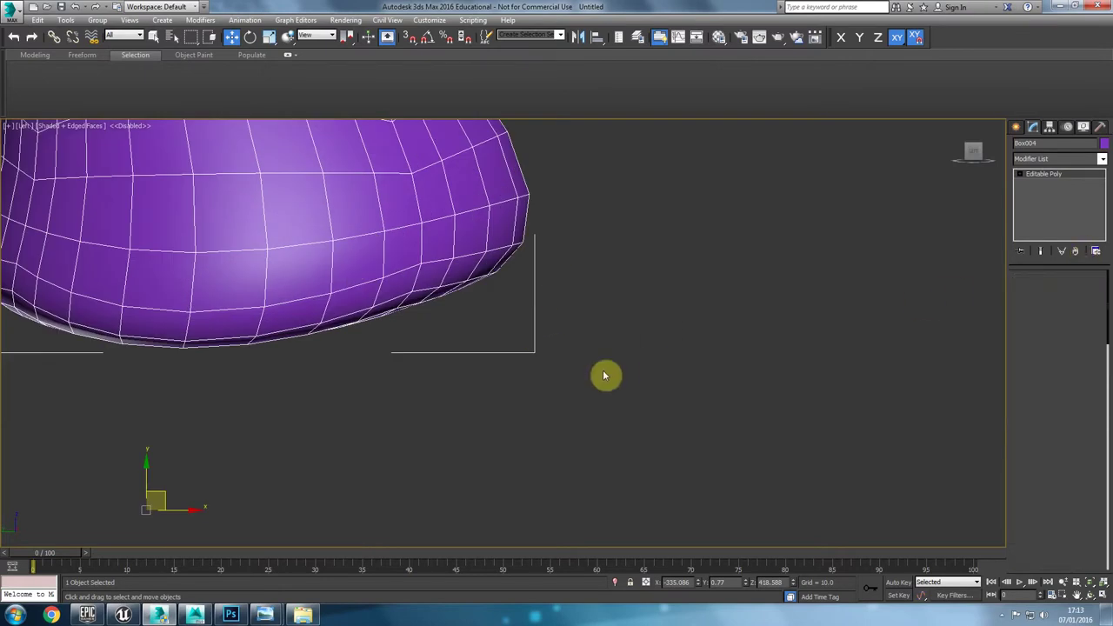
left_click(616, 417)
left_click_drag(345, 301, 376, 300)
left_click_drag(408, 365, 303, 321, "ctrl")
Step: Detach the selected rim polygons as a separate object named Object002
scroll(1030, 395, "down", 2)
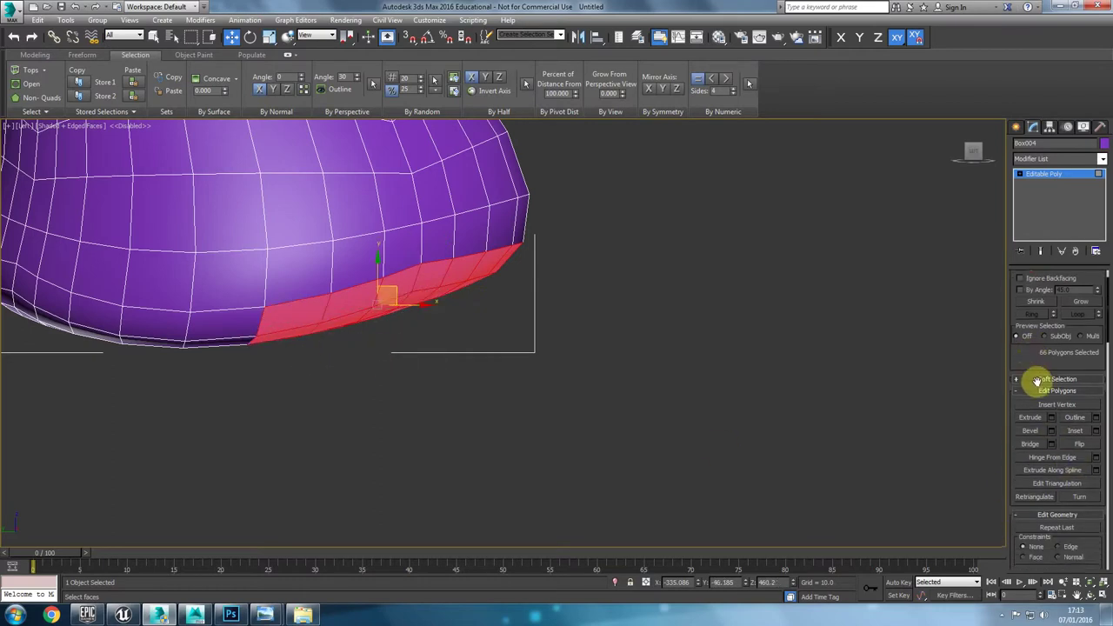
scroll(1081, 478, "down", 5)
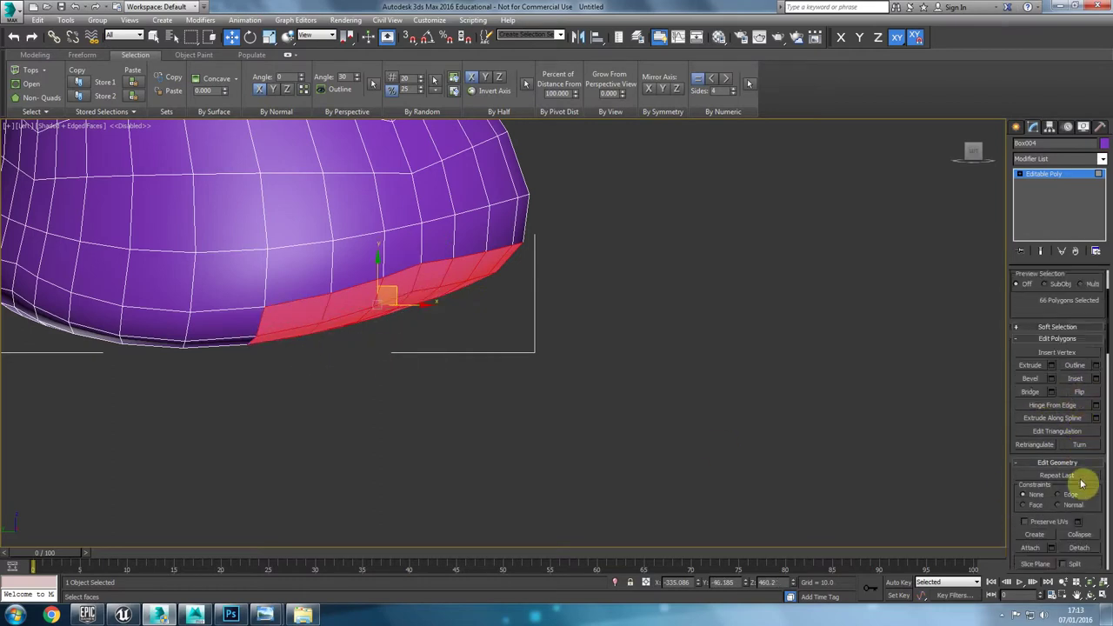
left_click(1081, 496)
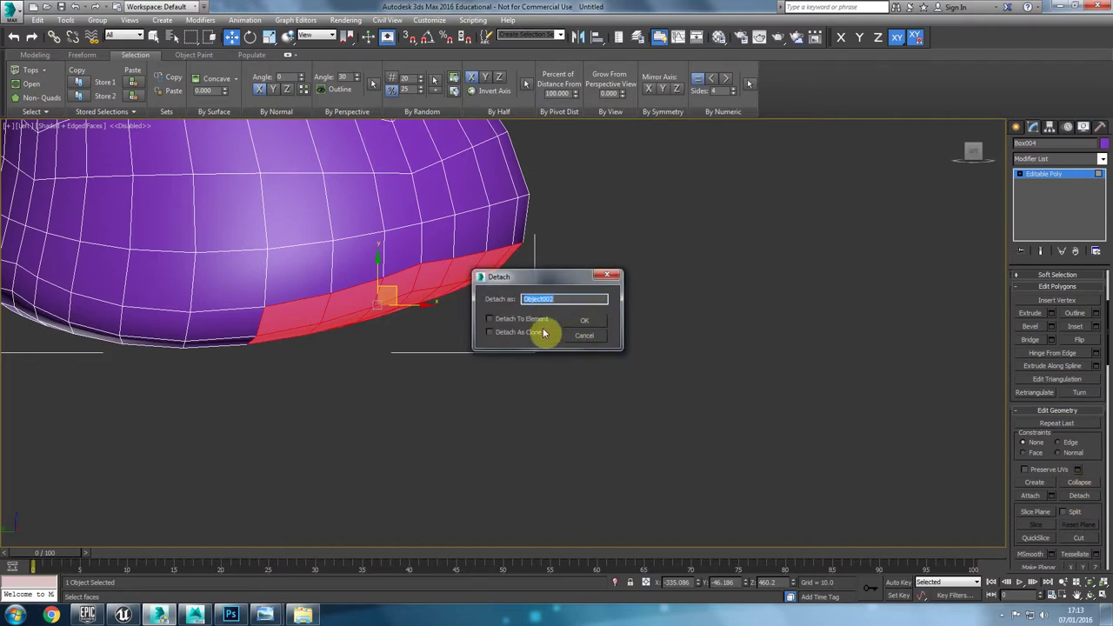
left_click(583, 323)
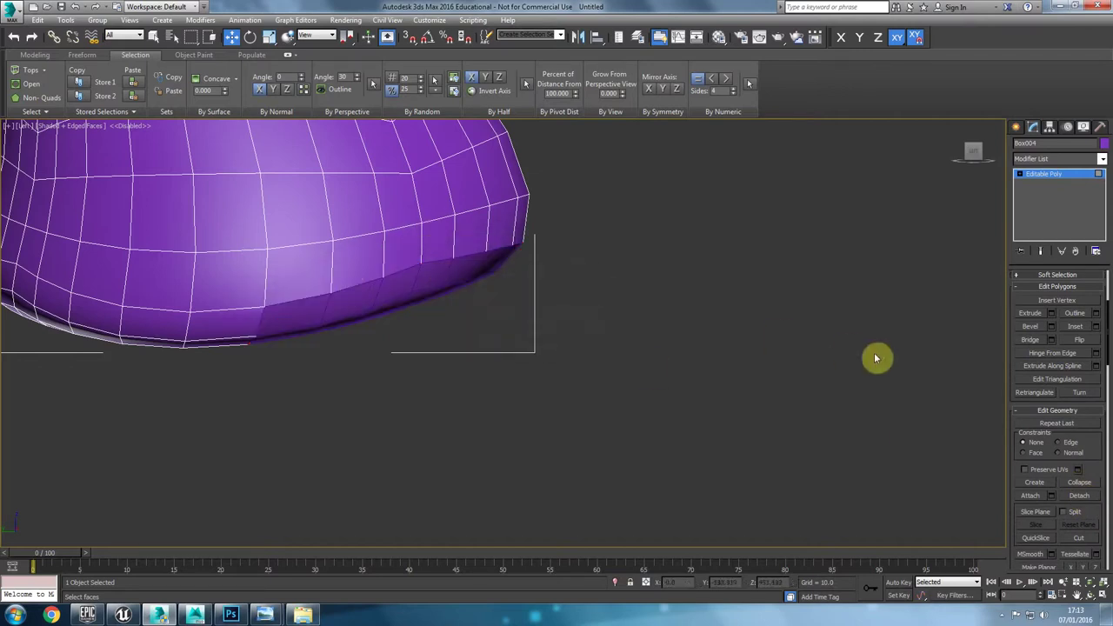
Step: Attach the detached rim piece back to Box004 as an unconnected element
scroll(1019, 397, "up", 3)
scroll(1034, 423, "up", 3)
left_click(1070, 296)
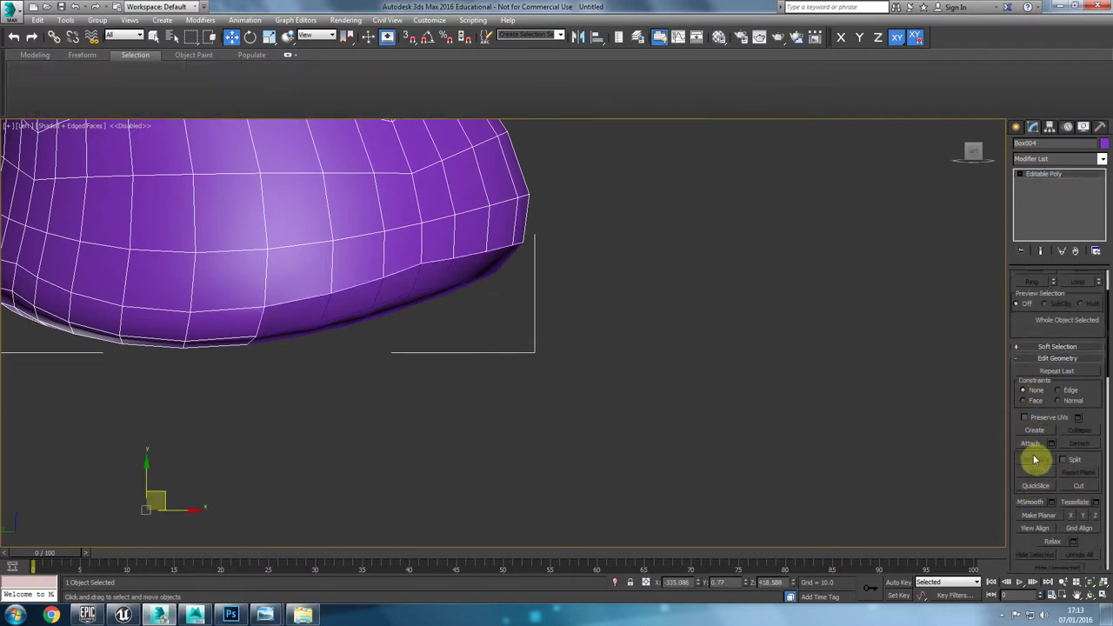
left_click(1031, 444)
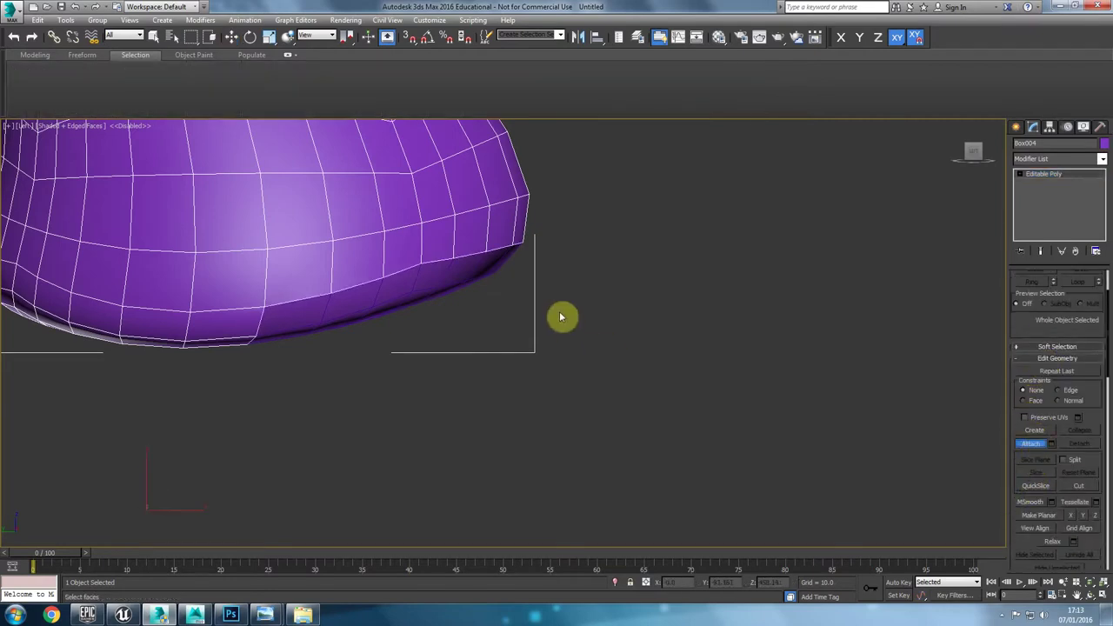
left_click(425, 290)
Step: Select the vertices at the rear end of the rim piece, including the hidden ones on the far side
key("1")
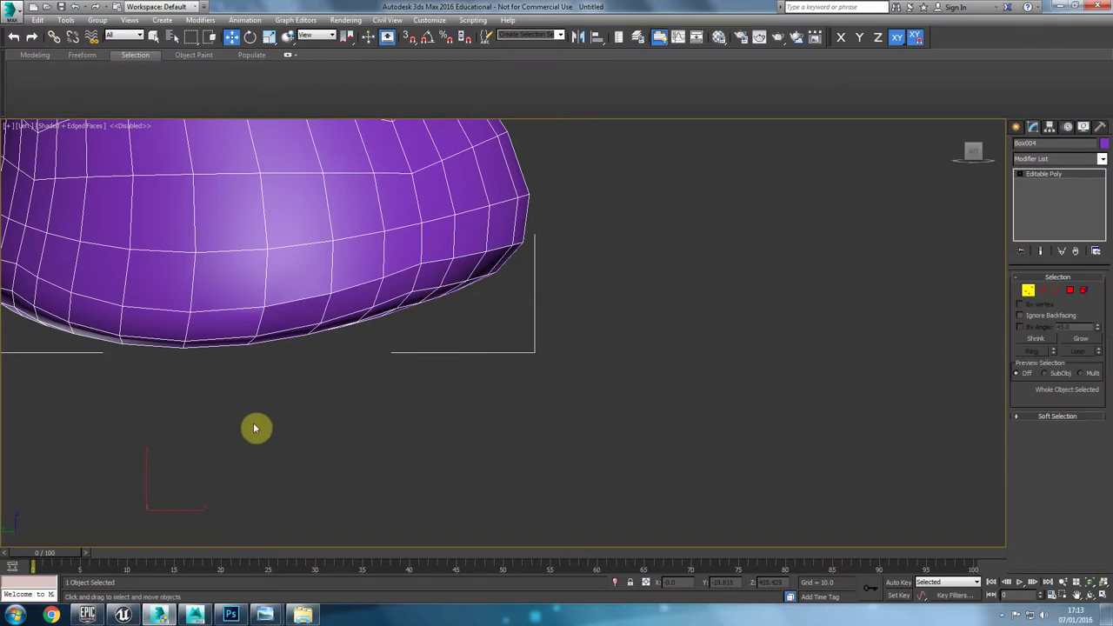
left_click_drag(287, 392, 226, 293)
key("F3")
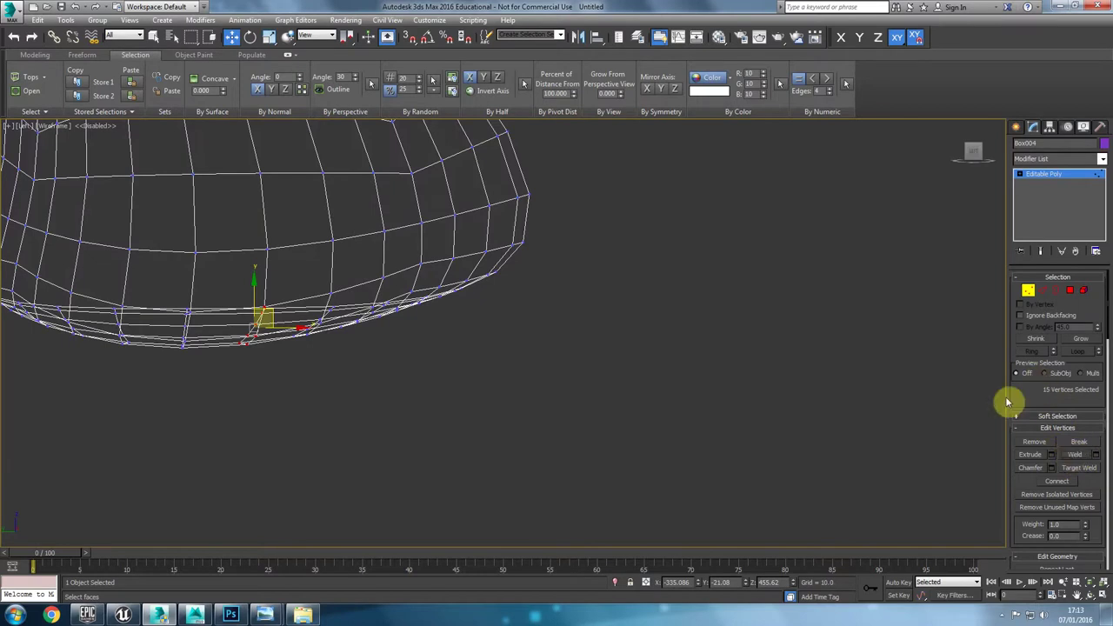
key("F3")
Step: Exclude the rearmost polygons from the rim selection and move the remaining rim polygons toward the back
left_click(1070, 289)
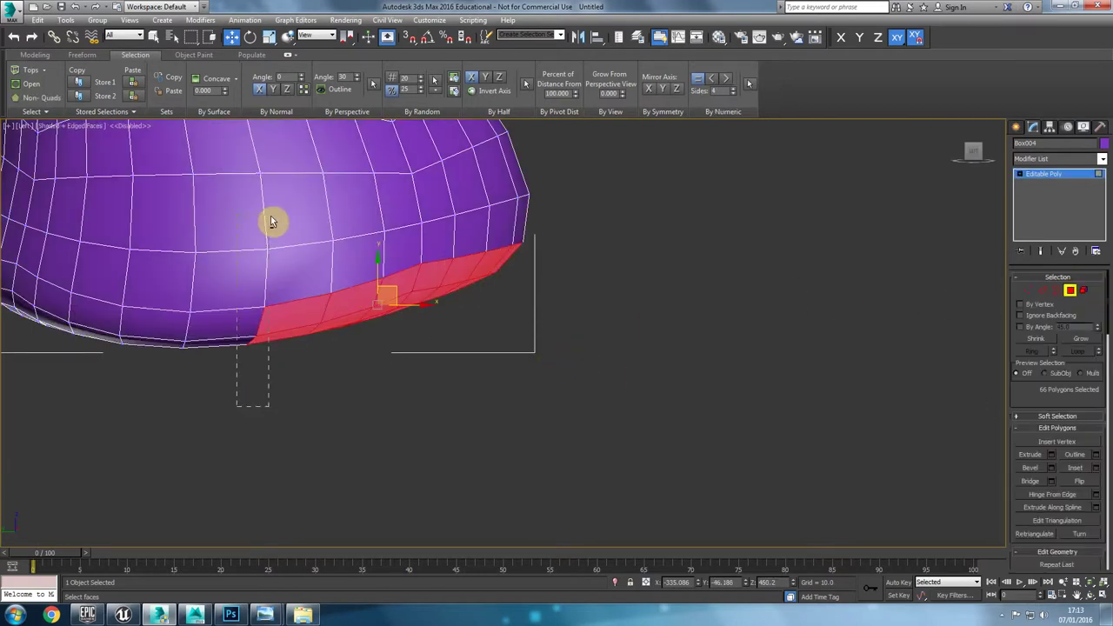
left_click_drag(270, 217, 271, 216, "alt")
key("F3")
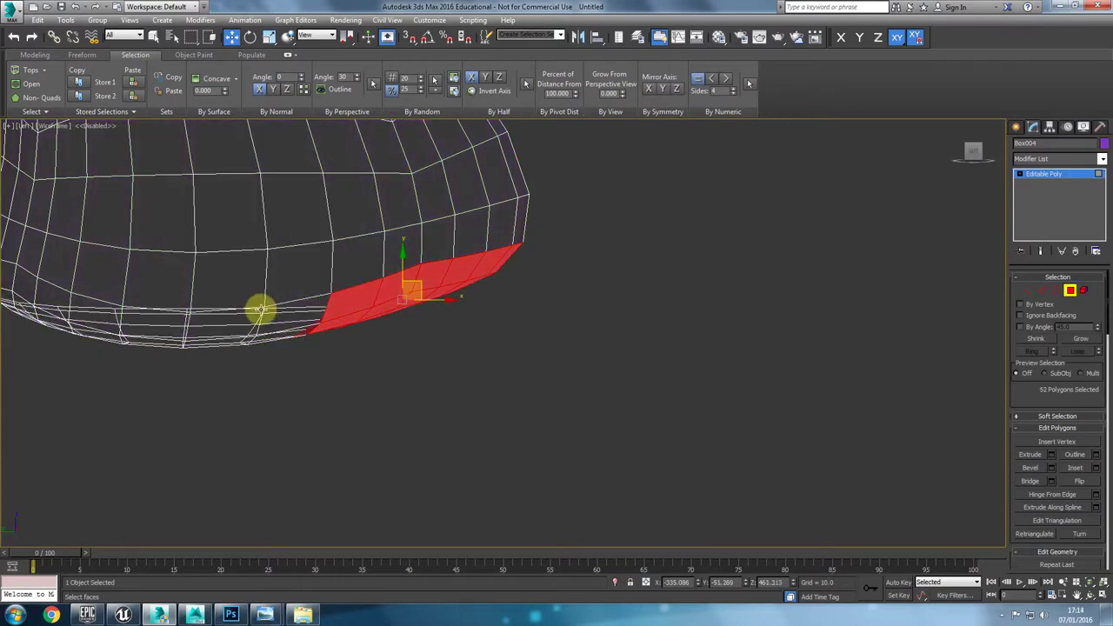
key("F3")
mouse_move(444, 298)
left_mouse_down()
mouse_move(404, 303)
mouse_move(409, 310)
left_mouse_up()
Step: Scale the selected rim polygons in the perspective view to set them inside the upper shell
key("p")
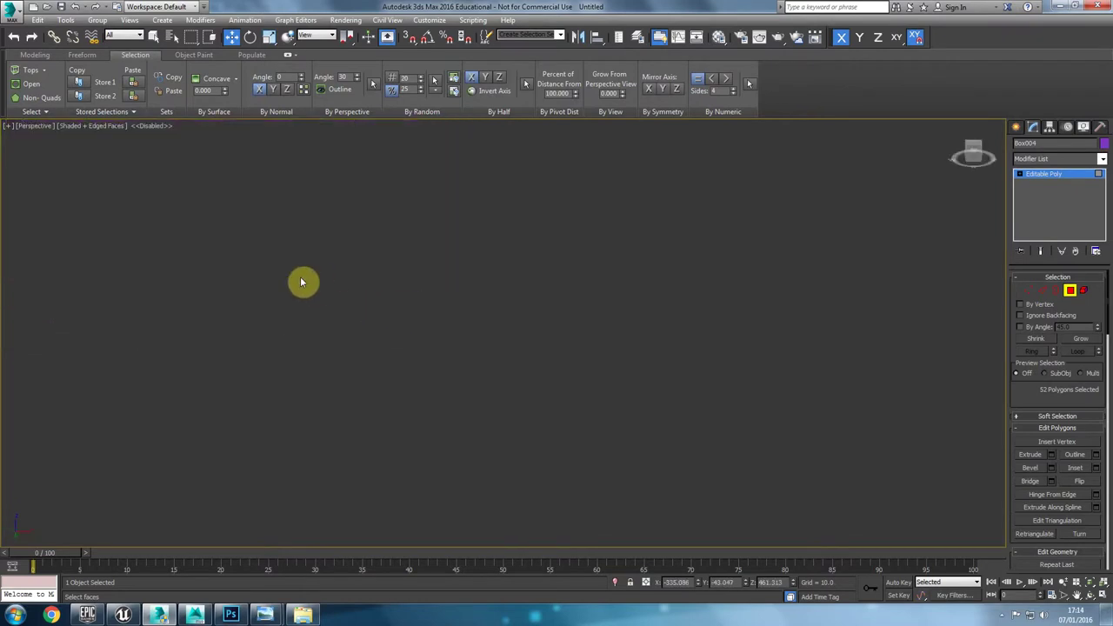
key("z")
key("r")
left_click_drag(391, 316, 391, 316)
middle_click_drag(391, 316, 485, 327, "alt")
Step: Select the open upper edge of the rim piece, move it back, and scale it to about 94% along X
left_click(1046, 291)
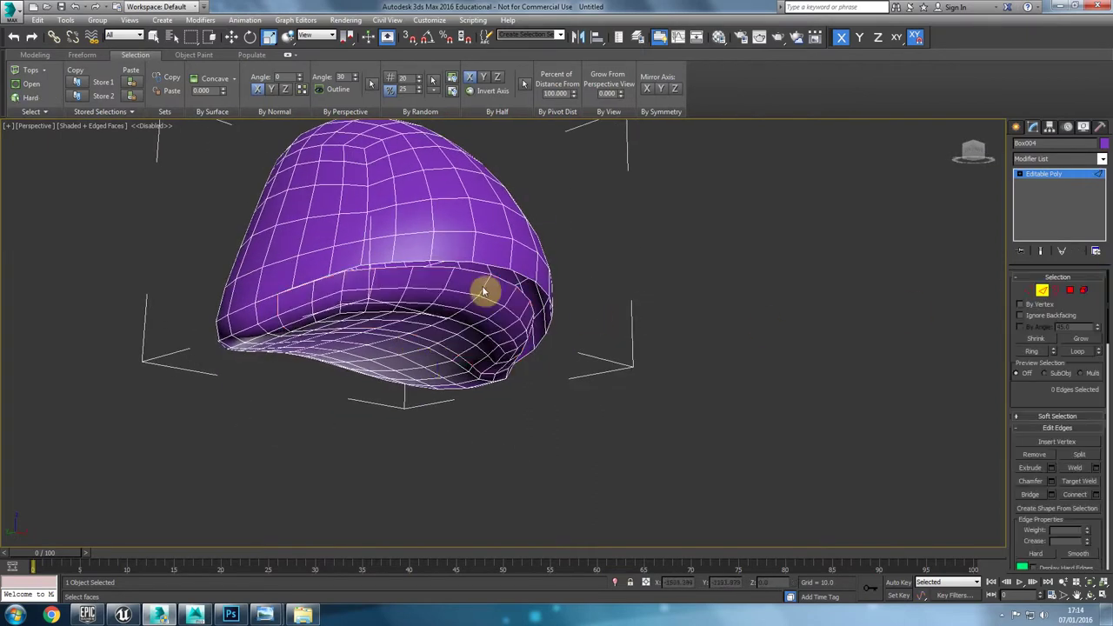
double_click(475, 272)
middle_click_drag(475, 273, 404, 305, "alt")
key("w")
left_click_drag(449, 270, 422, 261)
key("r")
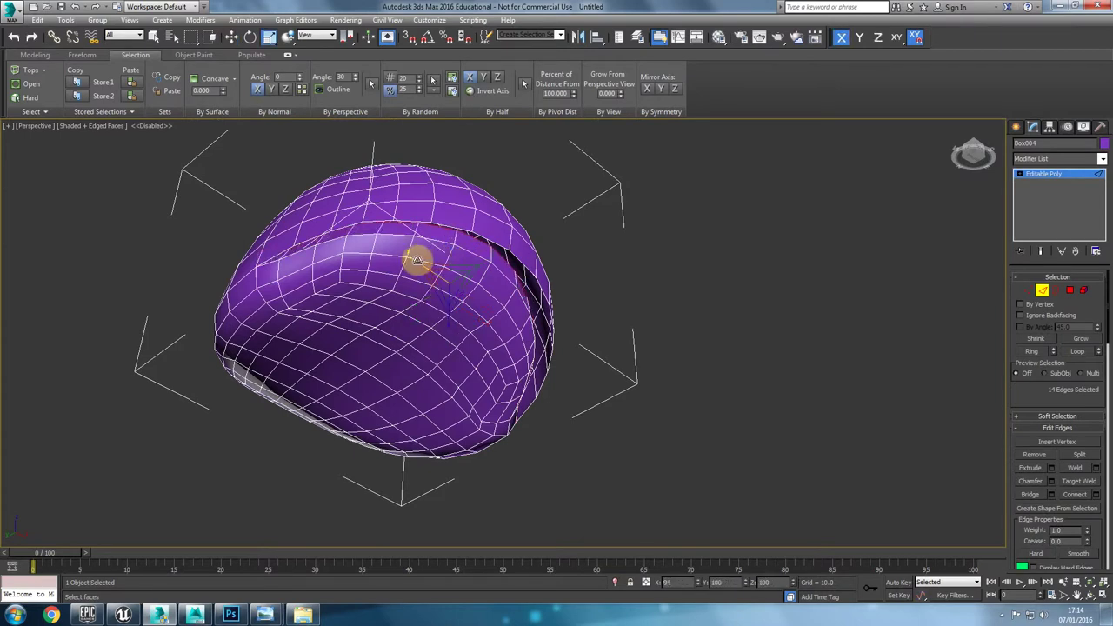
Step: Select the open lower edge of the upper shell above the gap and move it slightly along Y
middle_click_drag(418, 261, 373, 325, "alt")
double_click(491, 298)
key("w")
left_click_drag(405, 333, 395, 334)
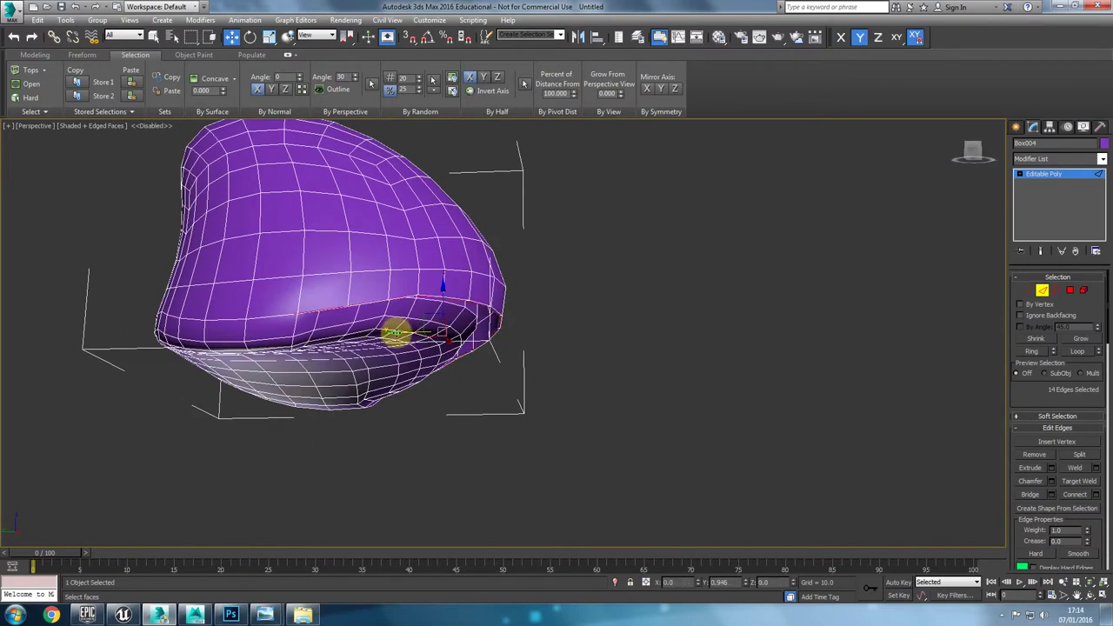
Step: Adjust the width of the selected shell edges with a slight scale
middle_click_drag(374, 335, 345, 356, "alt")
key("e")
key("w")
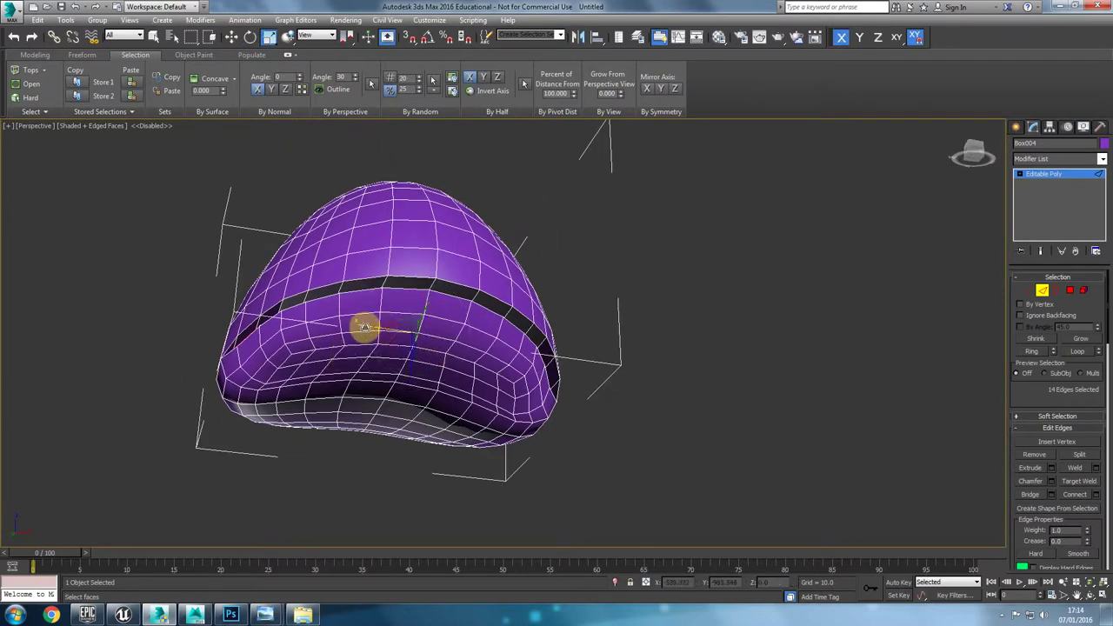
left_click_drag(362, 328, 364, 328)
middle_click_drag(266, 373, 725, 284, "alt")
scroll(311, 310, "up", 4)
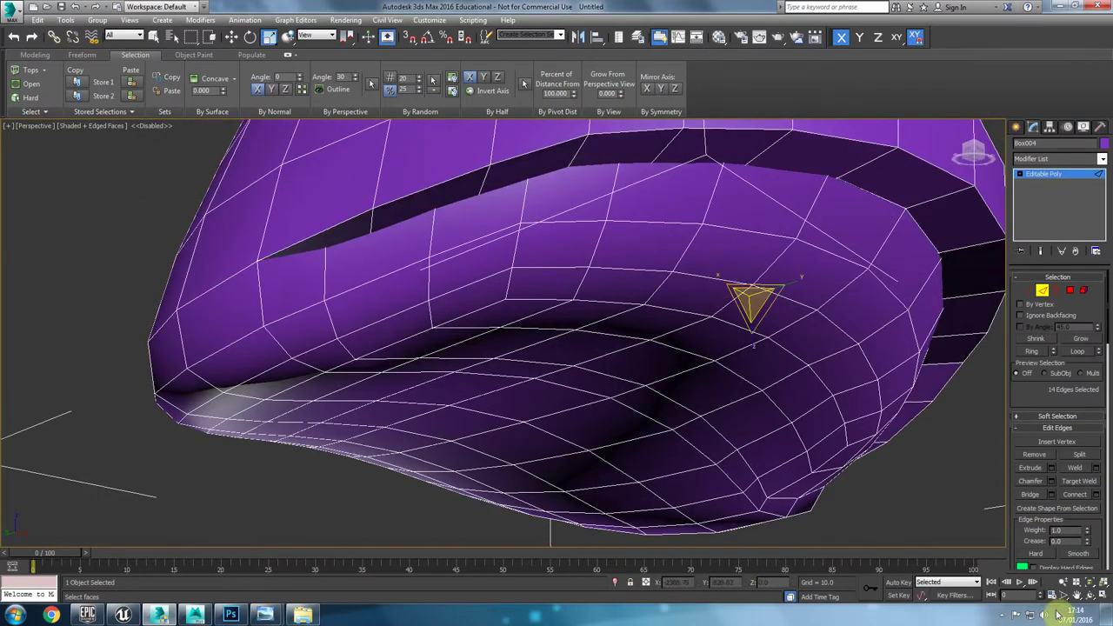
left_click(1011, 616)
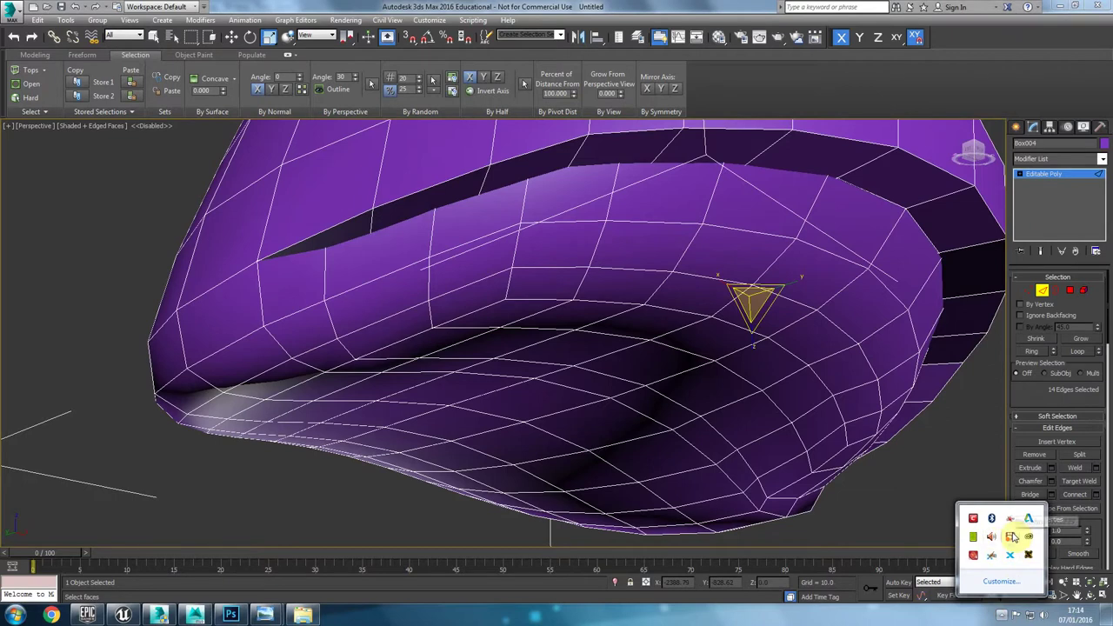
scroll(709, 343, "down", 5)
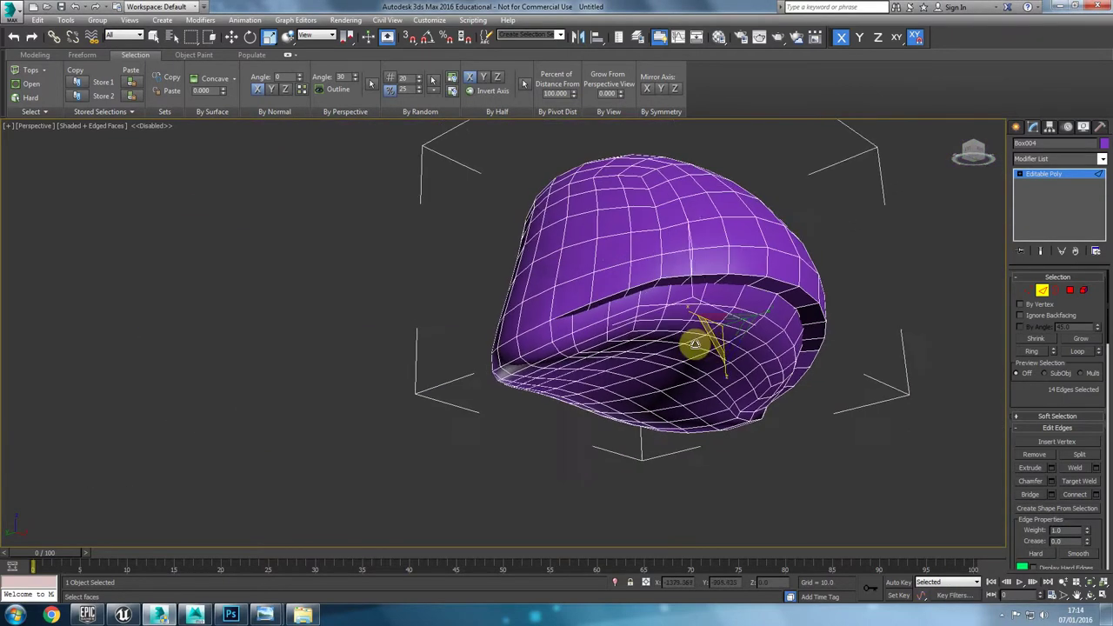
left_click(1004, 616)
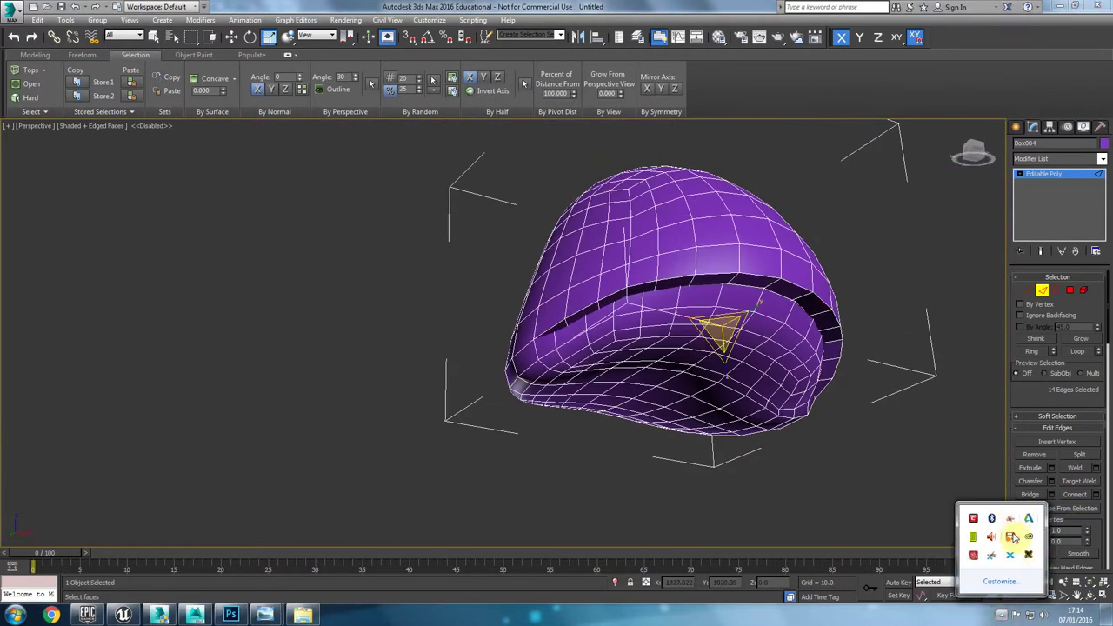
Step: Raise the selected edges along the upper shell's lower rim slightly along Y in the left view
middle_click_drag(539, 376, 495, 358)
scroll(495, 358, "up", 3)
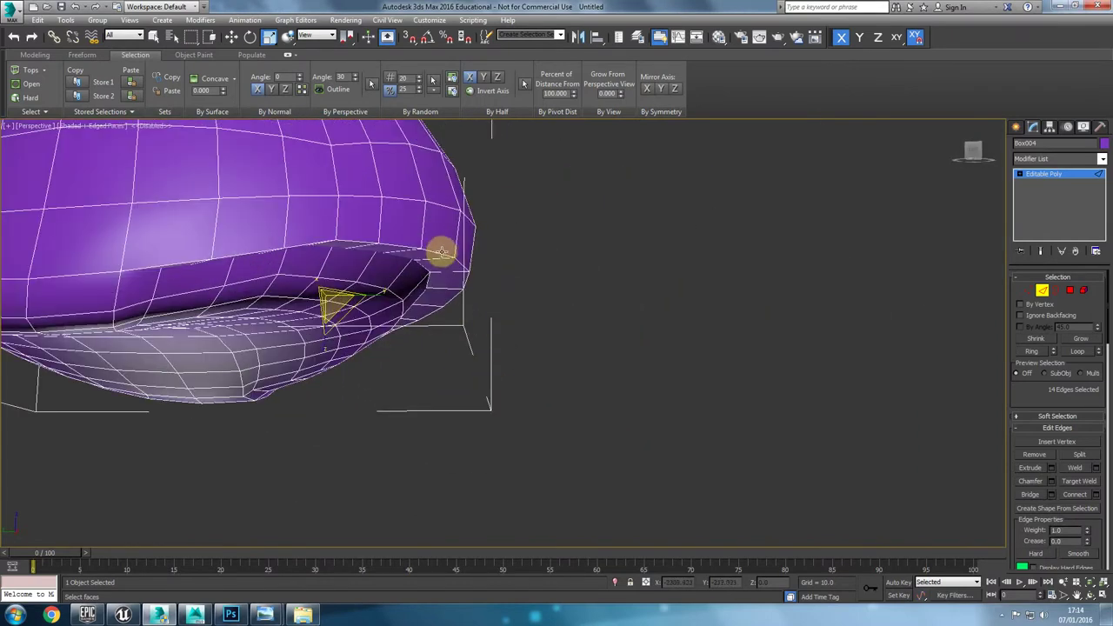
middle_click_drag(439, 254, 440, 254, "alt")
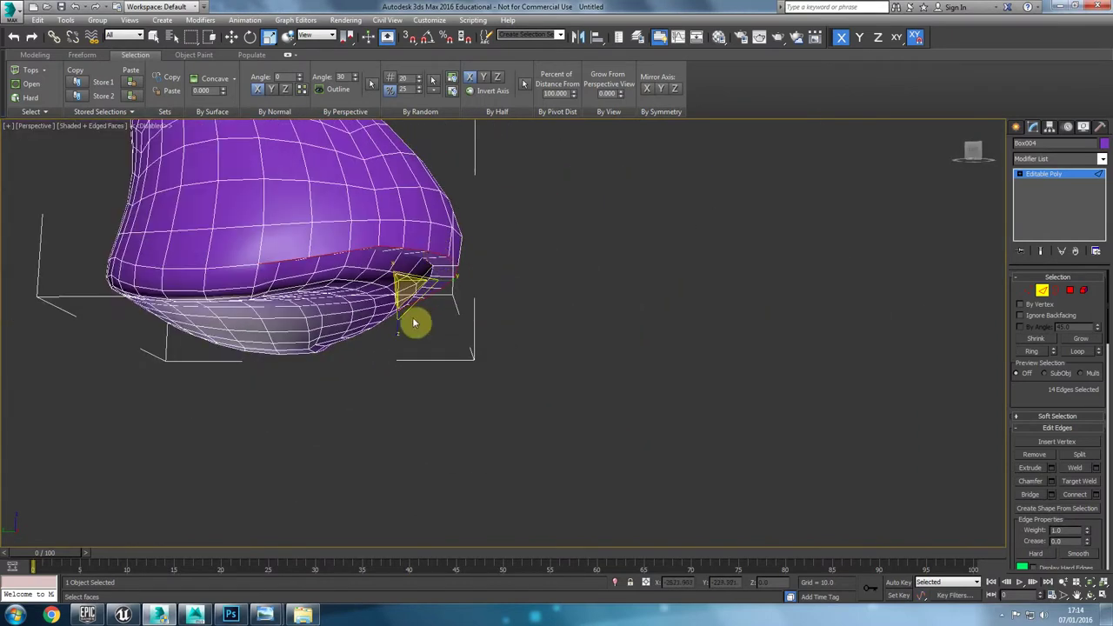
key("l")
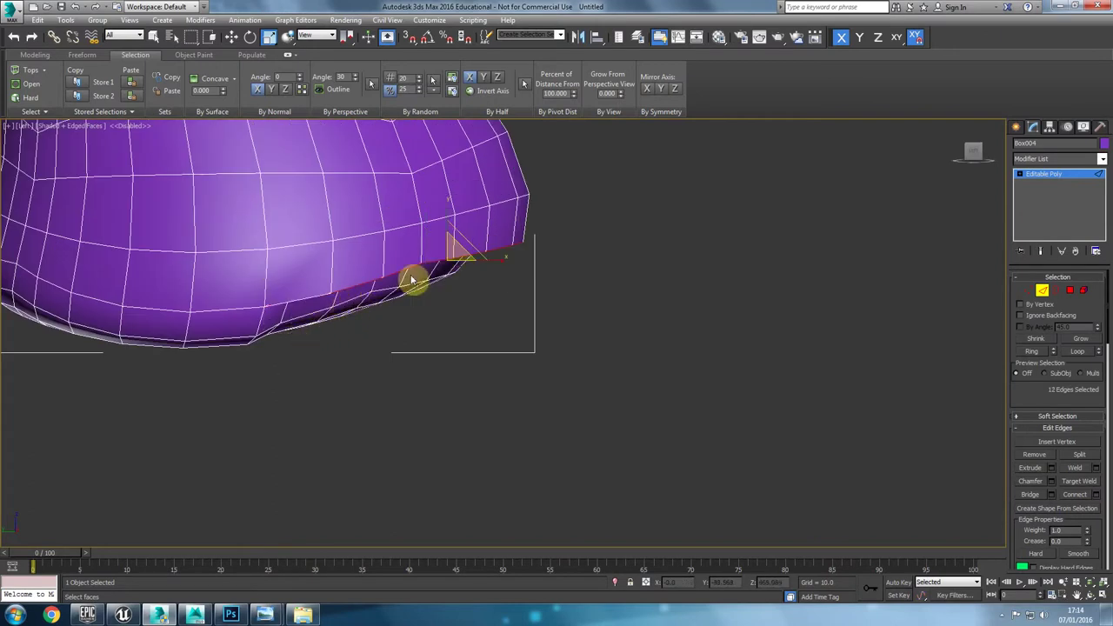
key("w")
double_click(444, 235)
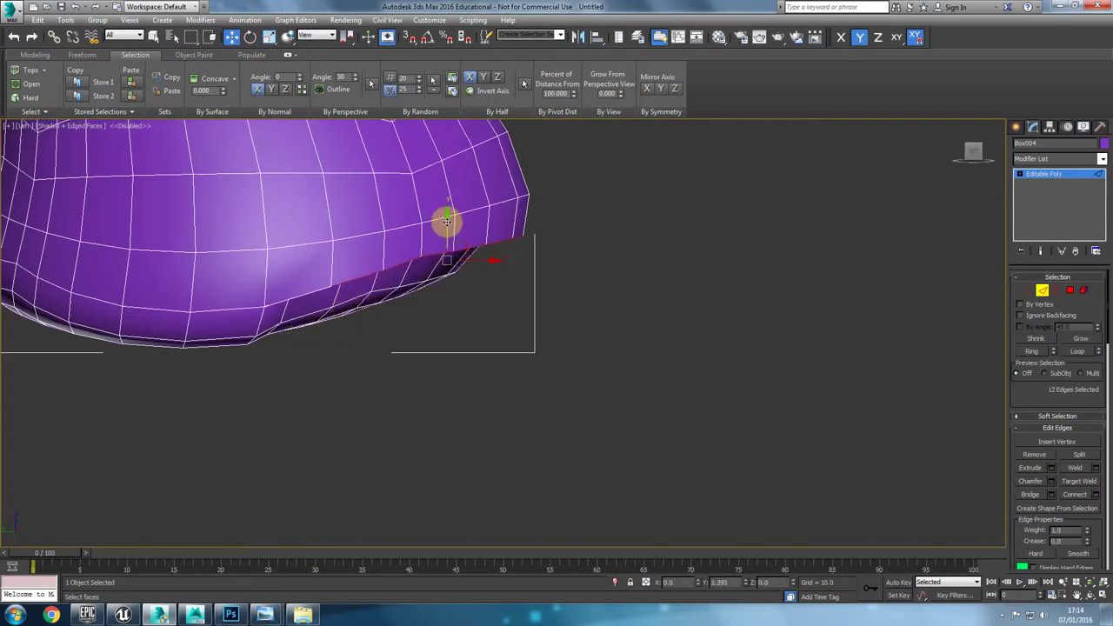
Step: Select the inner edge loop of the recessed band under the upper shell and shift it slightly in the left view's XY plane
key("p")
middle_click_drag(408, 265, 444, 258, "alt")
left_click(431, 277)
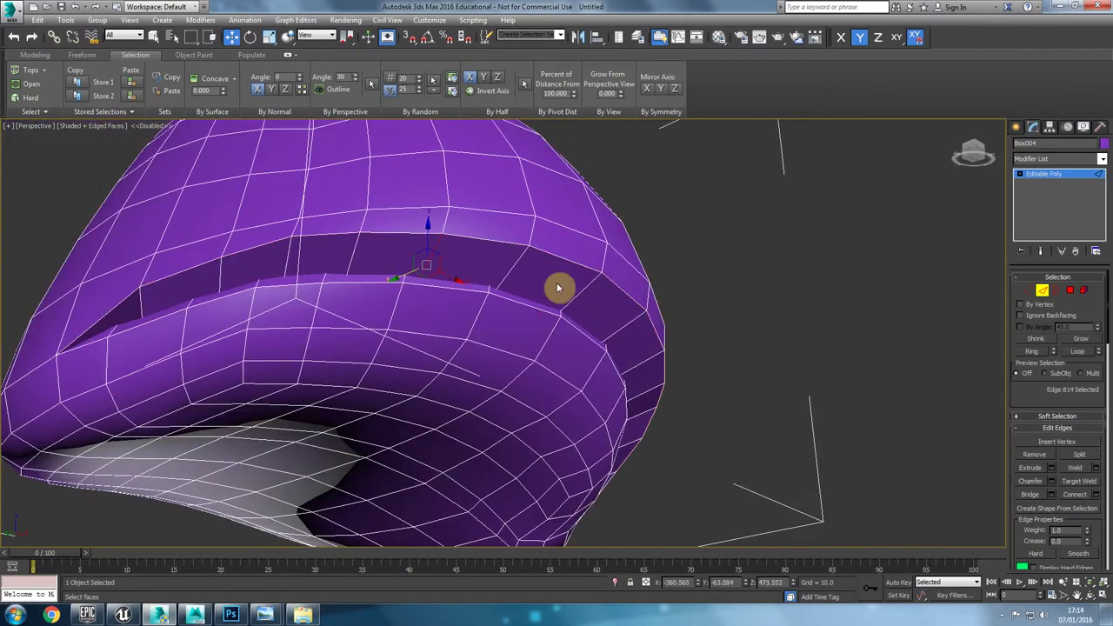
left_click(1077, 350)
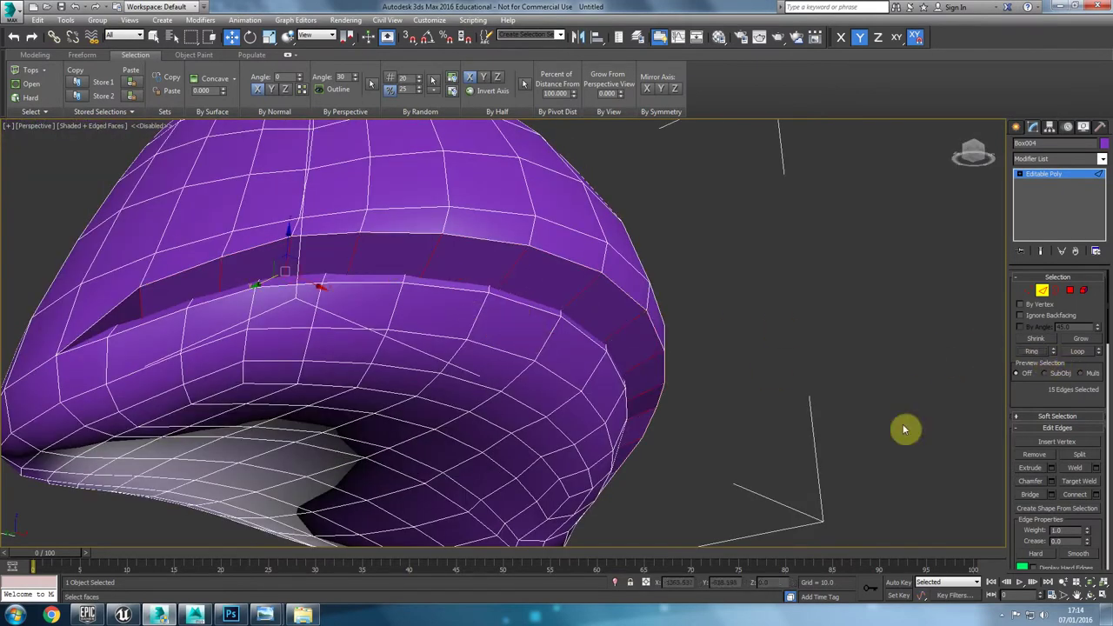
key("l")
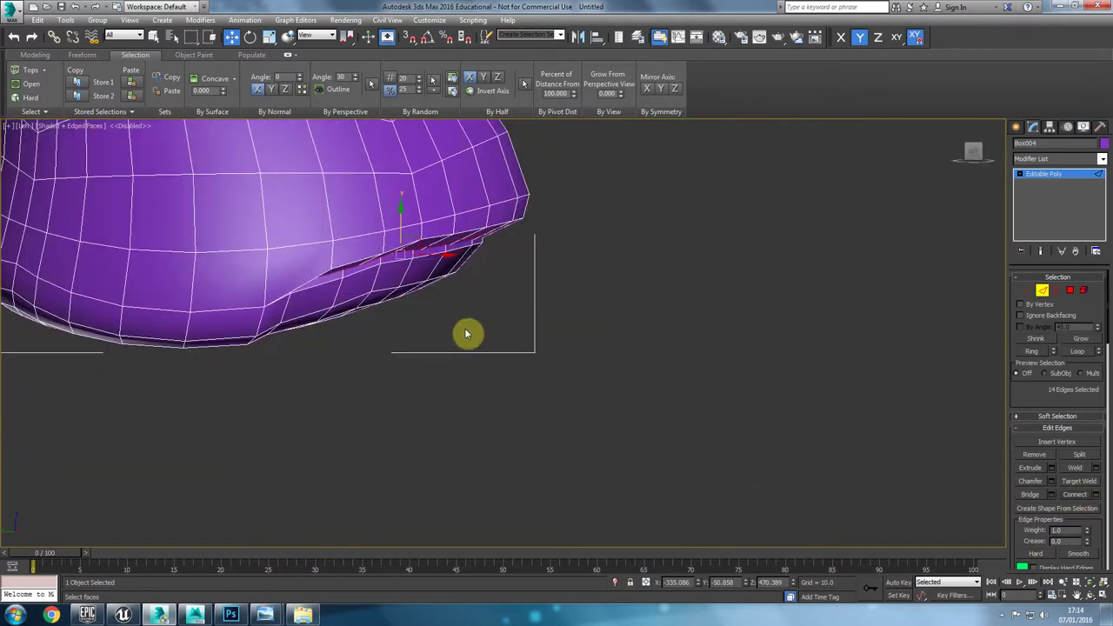
left_click_drag(415, 237, 437, 241)
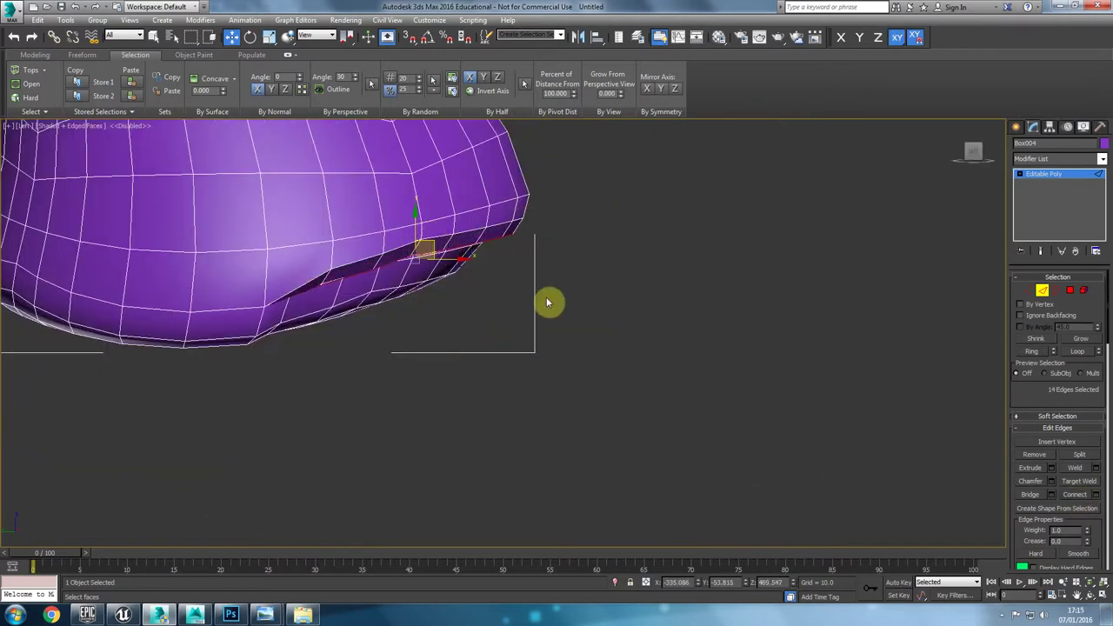
Step: Align the whole shell to the dome with the arm (Box003) in X, Y and Z position, pivot point to center
key("p")
key("z")
middle_click_drag(522, 314, 520, 367, "alt")
scroll(445, 306, "down", 4)
scroll(420, 351, "down", 3)
left_click(1043, 291)
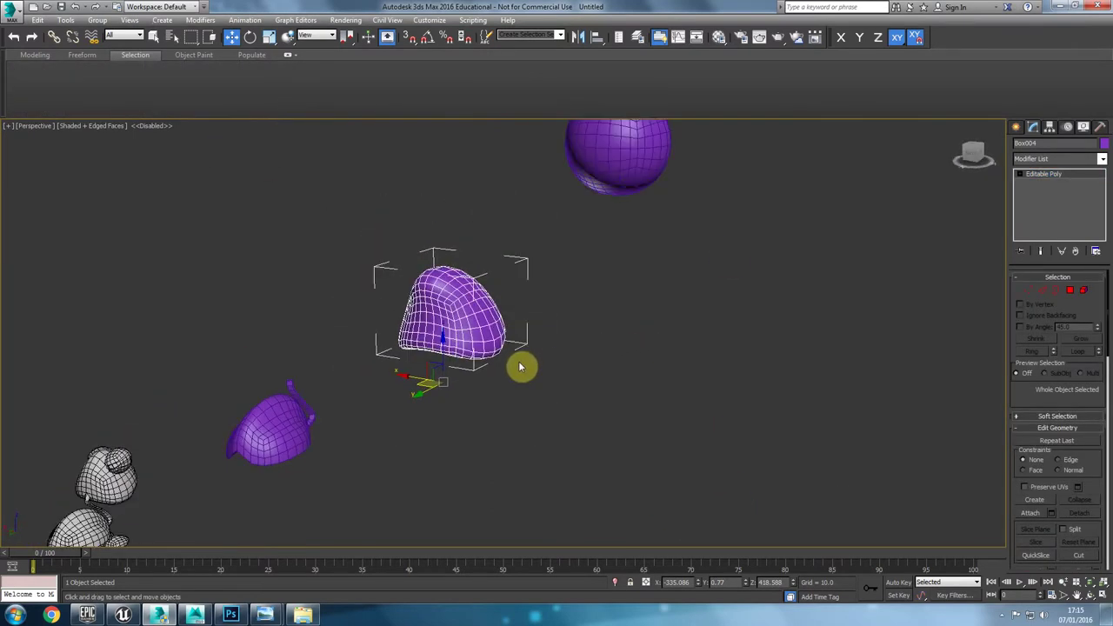
middle_click_drag(417, 414, 585, 469, "alt")
key("alt+a")
left_click(585, 469)
left_click(131, 197)
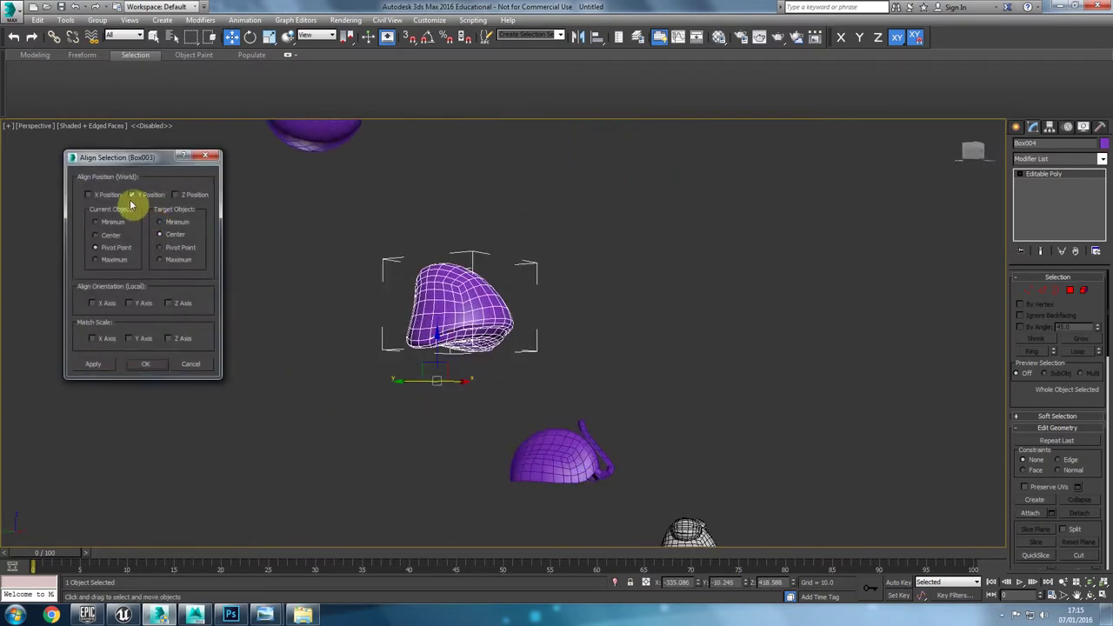
left_click(175, 194)
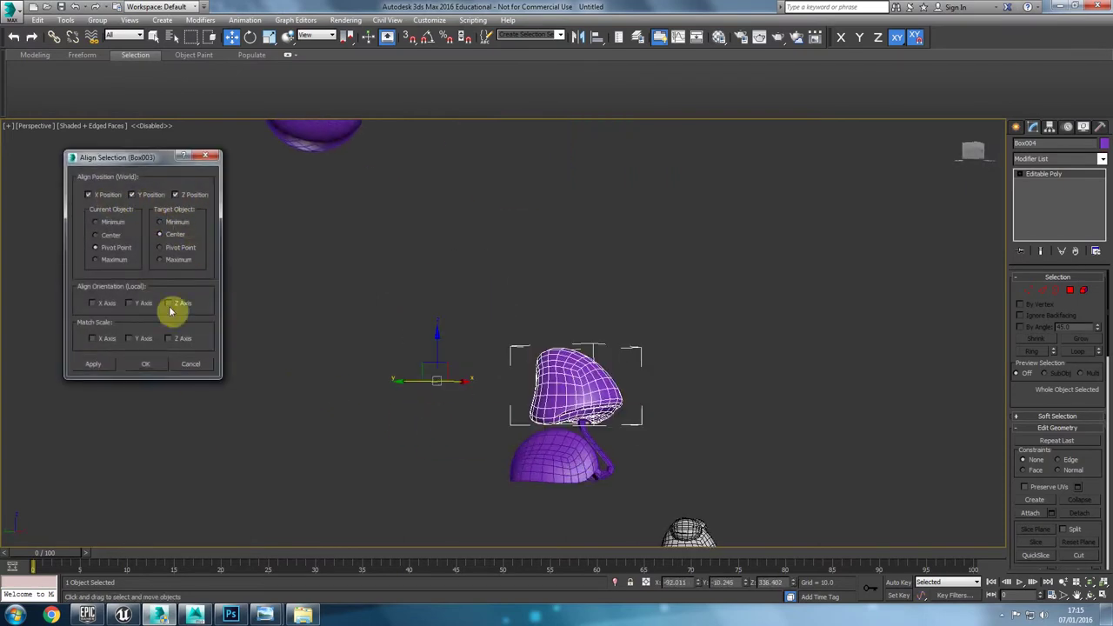
left_click(161, 370)
Step: Move the aligned shell along Y away from the dome and lower it to the height of the arm's tip
key("z")
scroll(375, 391, "down", 4)
middle_click_drag(322, 358, 311, 300, "alt")
left_click_drag(293, 430, 405, 426)
left_click_drag(437, 392, 415, 458)
middle_click_drag(309, 441, 434, 381, "alt")
Step: Isolate the dome with the arm and select the open border at the arm's upper end
left_click(487, 326)
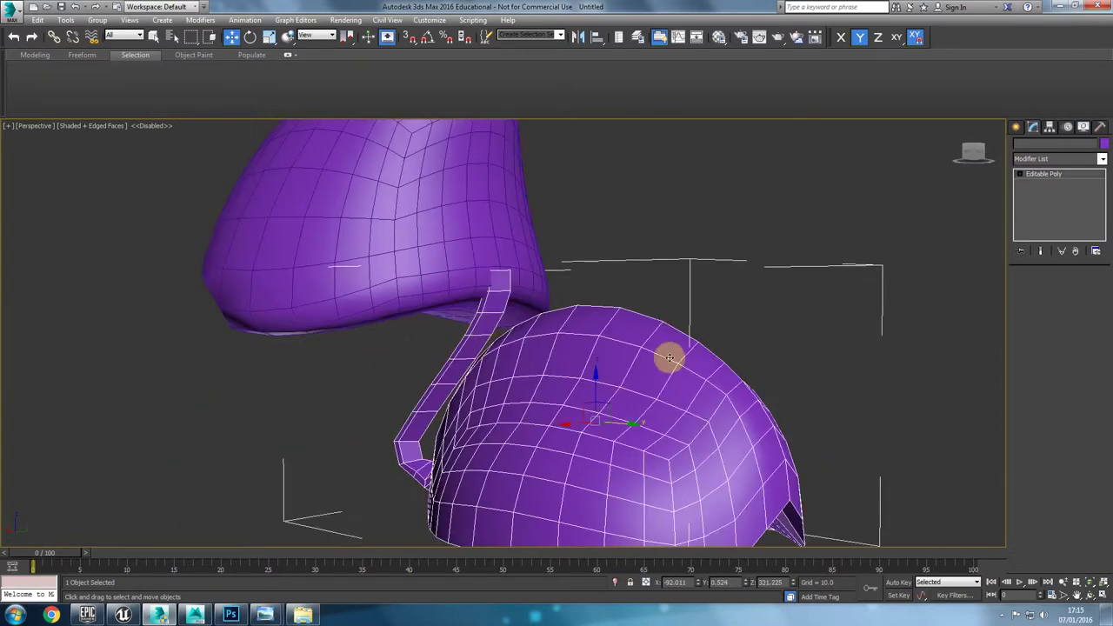
middle_click_drag(634, 307, 614, 400, "alt")
right_click(649, 322)
left_click(670, 222)
left_click(1056, 291)
left_click_drag(679, 211, 522, 249)
key("z")
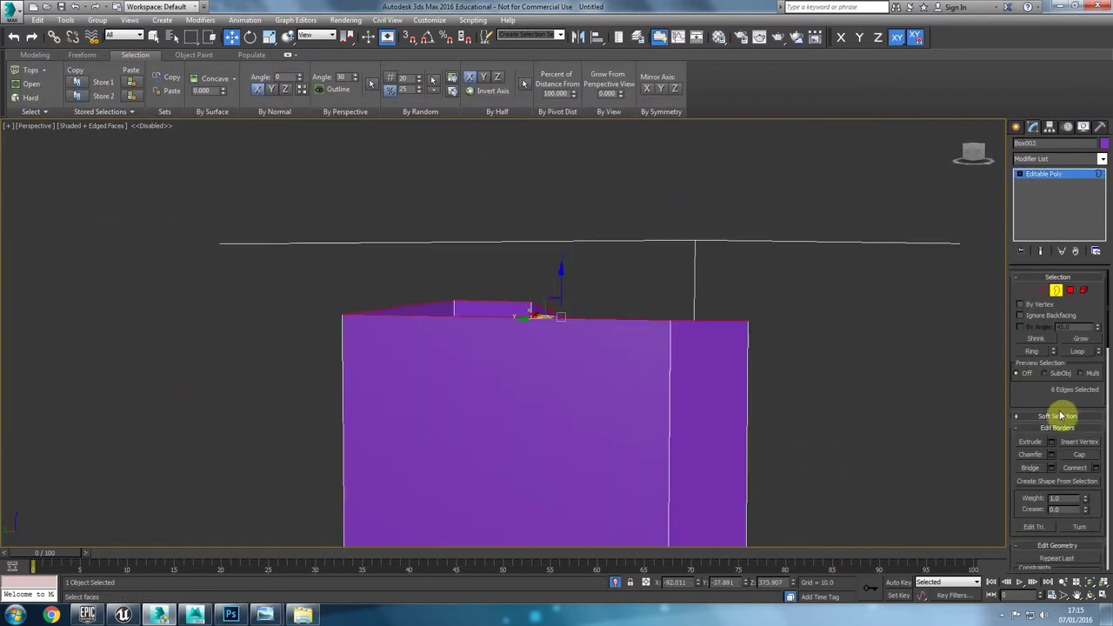
Step: Enable soft selection for the arm's border with an edge distance of 5
left_click(1063, 417)
left_click(1049, 324)
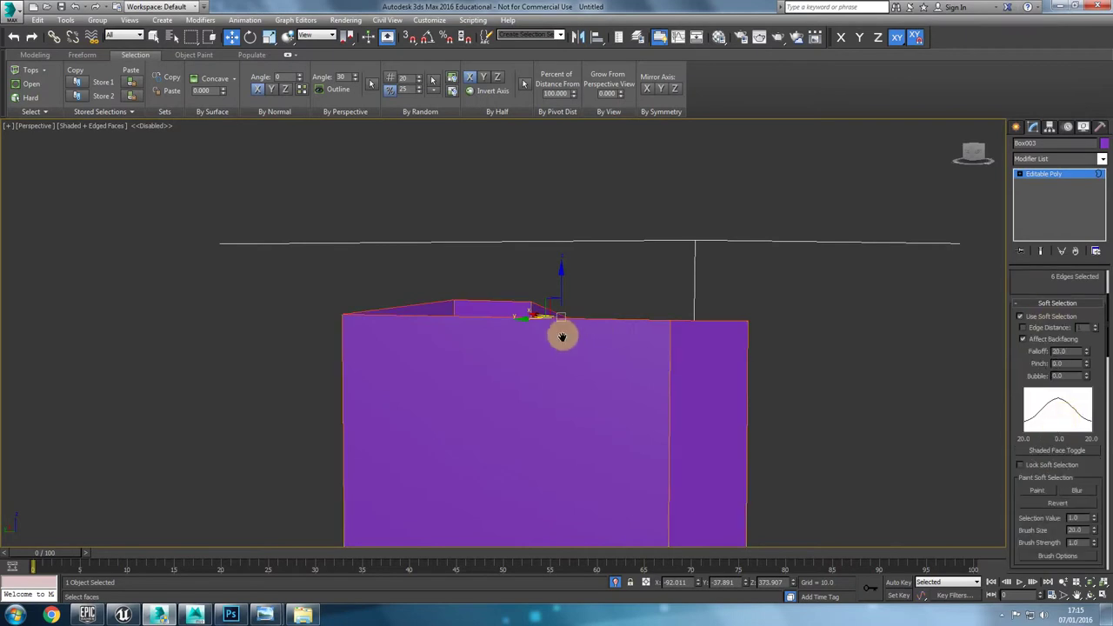
scroll(567, 336, "down", 8)
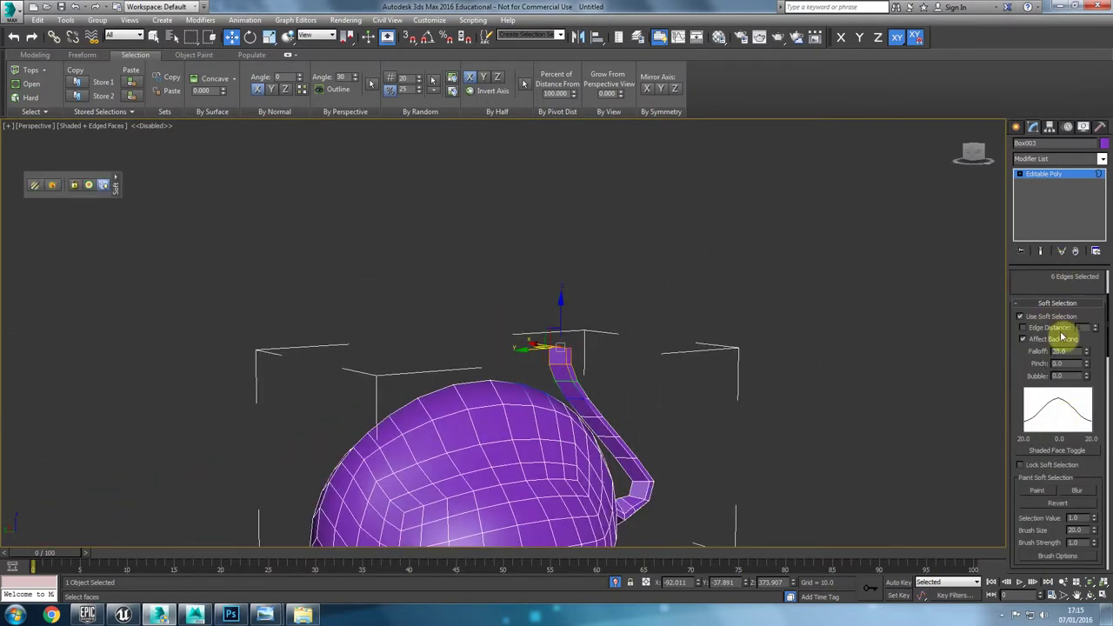
left_click(1055, 328)
scroll(728, 331, "up", 5)
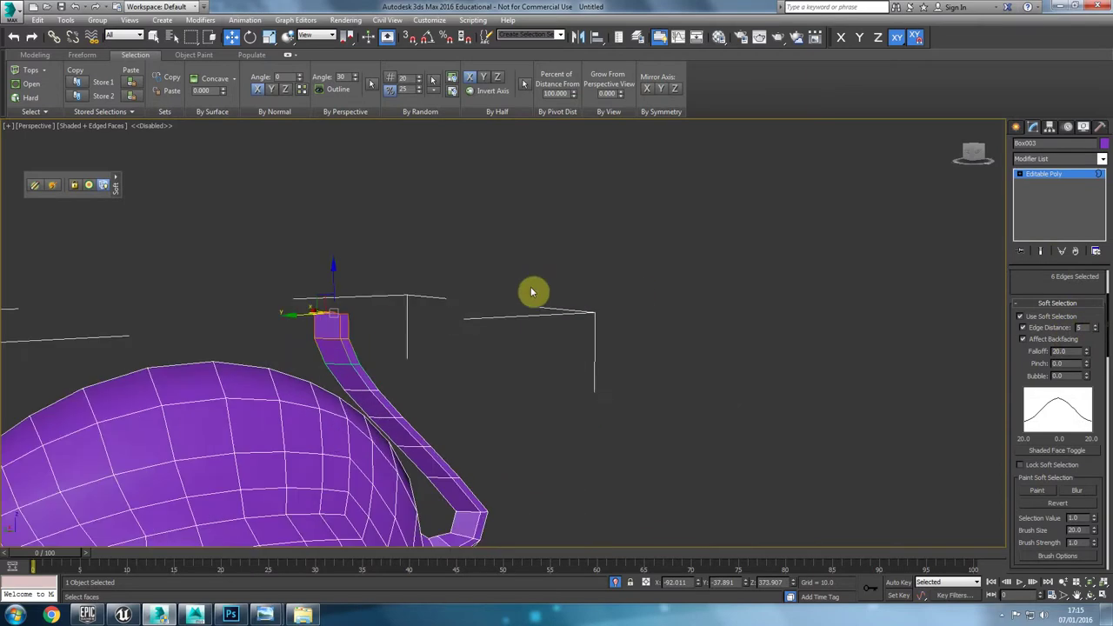
Step: Rotate the arm's open border and move it in the YZ plane to bend the upper end of the arm
key("e")
left_click_drag(194, 304, 238, 272)
key("w")
left_click_drag(206, 310, 266, 389)
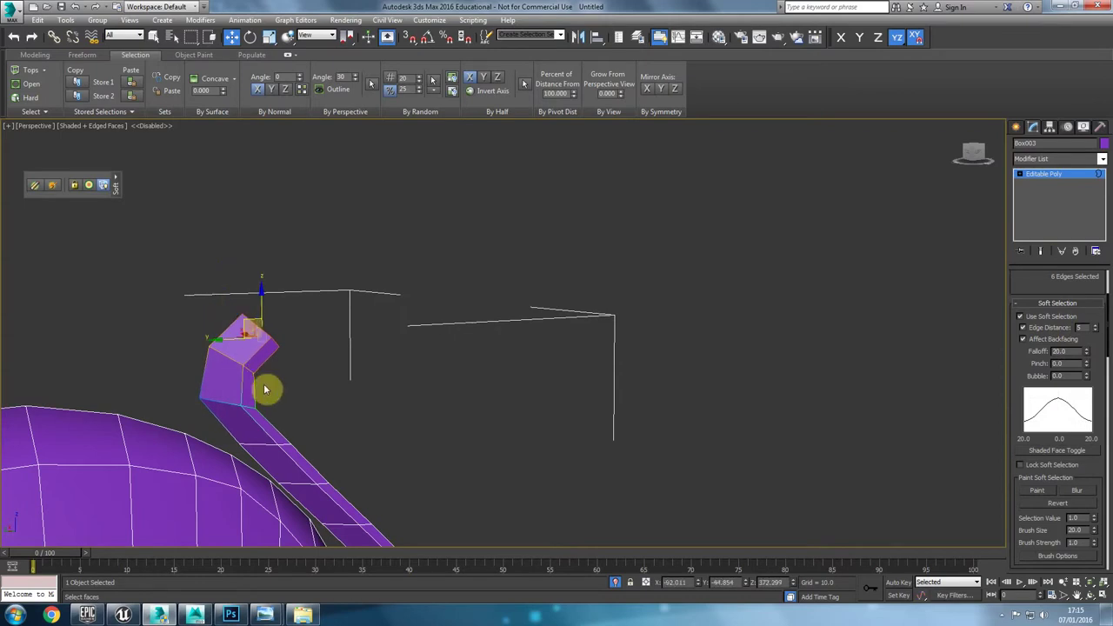
Step: Select the vertices at the lower end of the arm's bend and move them sideways in the left view to smooth the curve
key("f")
key("z")
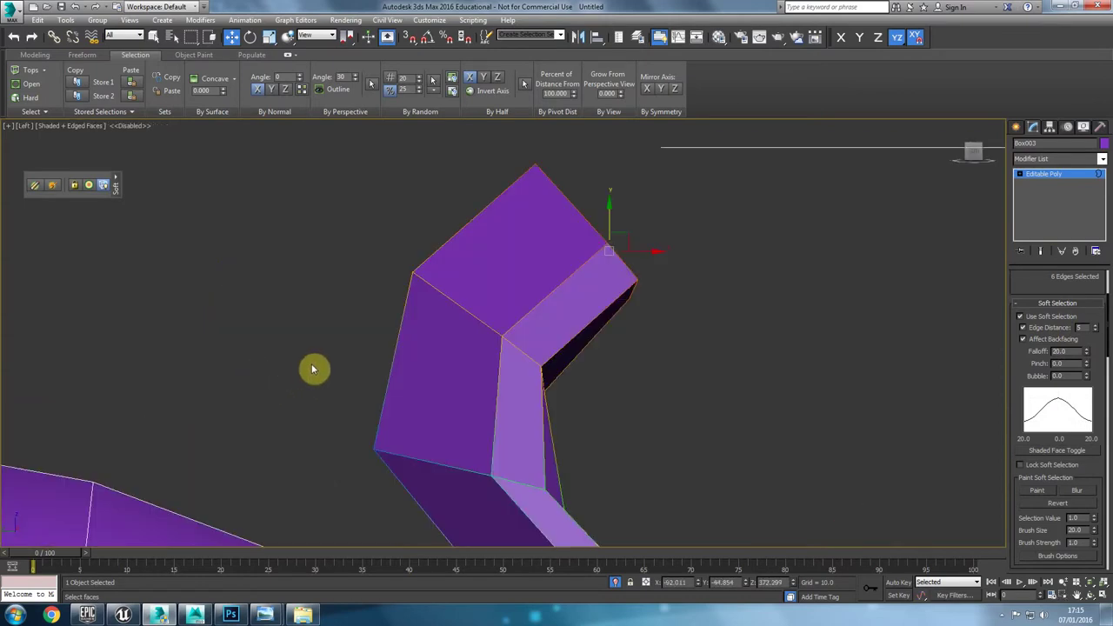
scroll(324, 378, "down", 5)
key("1")
left_click_drag(447, 412, 477, 415)
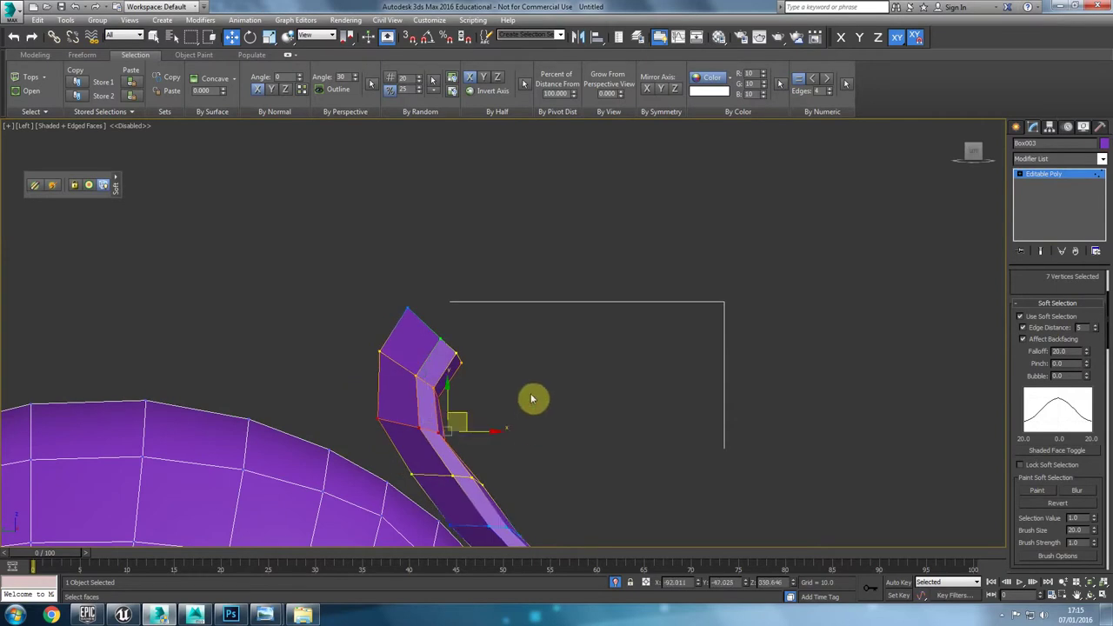
Step: Turn off soft selection and end the isolation of the dome with the arm
key("p")
scroll(582, 329, "down", 3)
right_click(551, 338)
left_click(589, 247)
key("z")
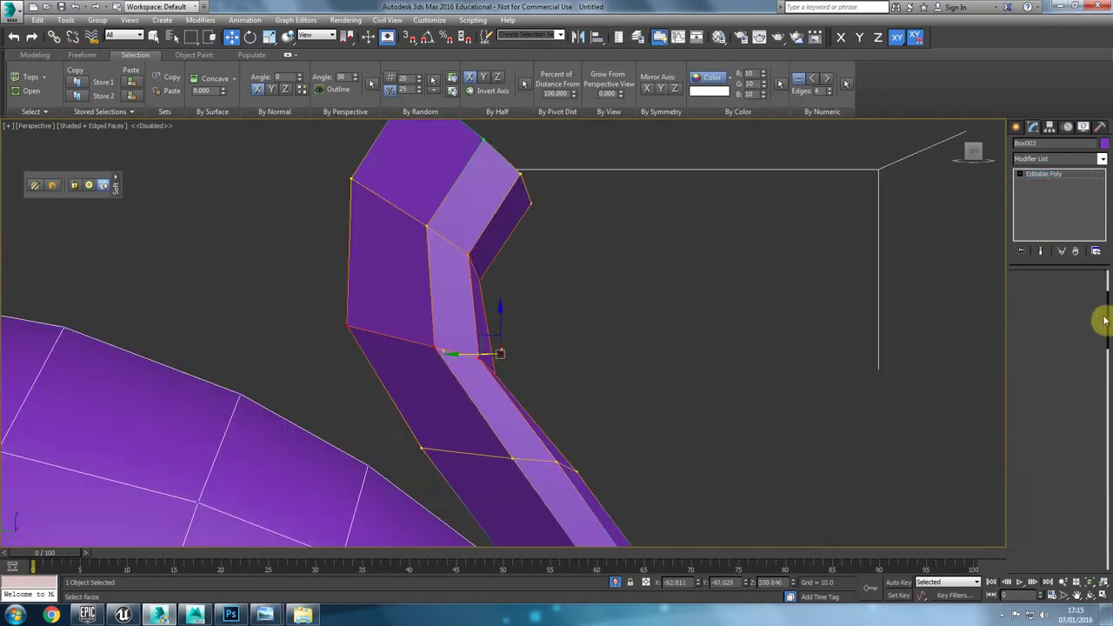
left_click(1046, 319)
middle_click_drag(607, 367, 551, 400, "alt")
scroll(552, 400, "down", 8)
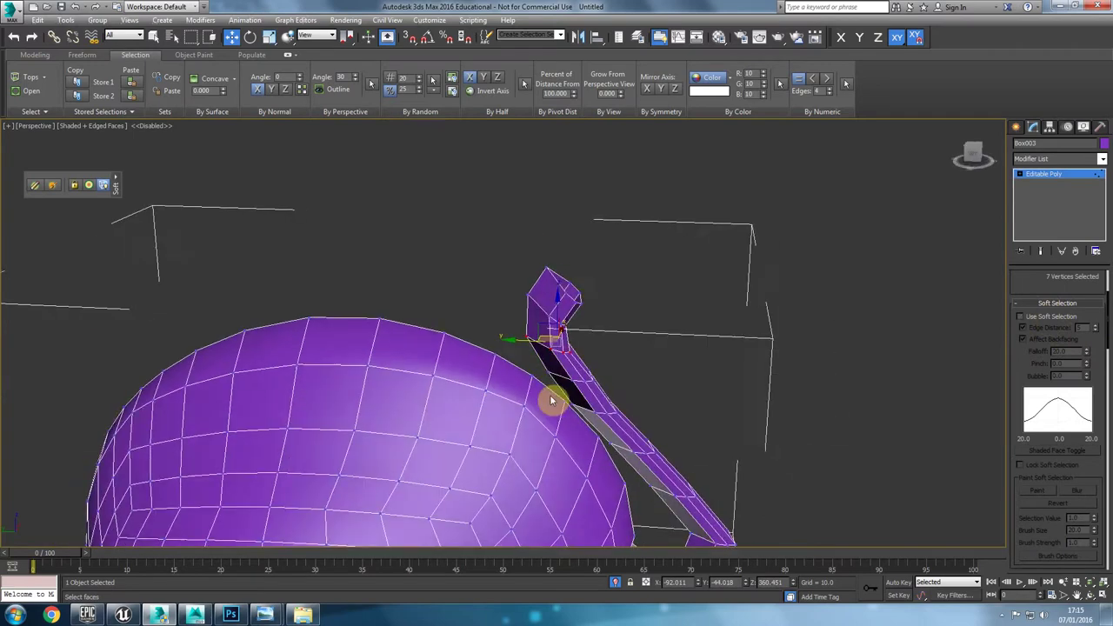
right_click(588, 374)
left_click(597, 294)
Step: Leave vertex editing, select the upper shell and move it along Y toward the arm's tip
scroll(600, 294, "up", 5)
middle_click_drag(601, 370, 667, 313, "alt")
middle_click_drag(481, 442, 493, 338, "alt")
left_click(581, 327)
left_click_drag(1042, 287, 1015, 388)
left_click(1032, 293)
left_click(513, 324)
left_click_drag(496, 455, 477, 450)
scroll(540, 361, "up", 4)
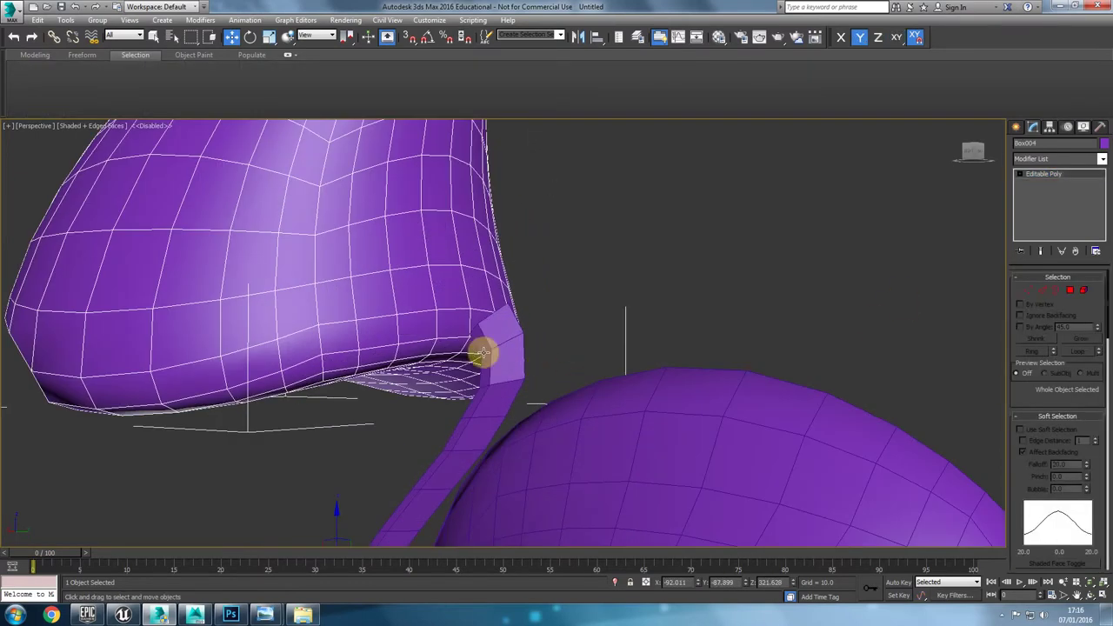
Step: Fine-tune the upper shell's position along Z and Y so its lower rim meets the arm's tip
middle_click_drag(482, 353, 445, 367, "alt")
middle_click_drag(344, 373, 406, 347)
left_click_drag(355, 490, 356, 465)
middle_click_drag(430, 300, 425, 359, "alt")
mouse_move(373, 499)
left_mouse_down()
mouse_move(375, 509)
mouse_move(385, 467)
mouse_move(377, 512)
left_mouse_up()
middle_click_drag(412, 434, 430, 435, "alt")
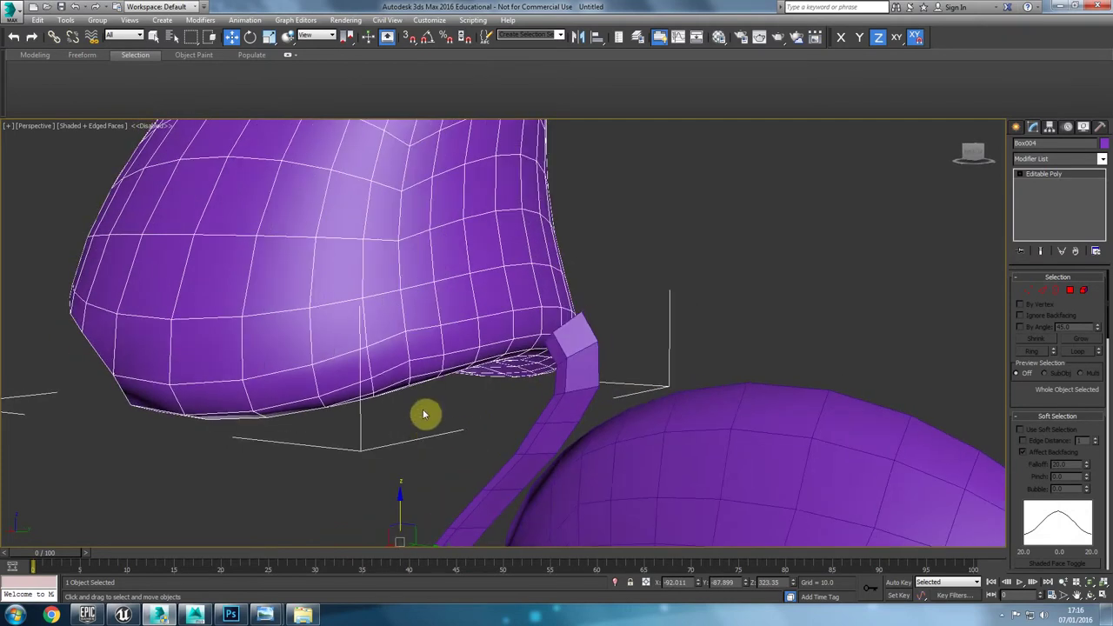
middle_click_drag(438, 472, 464, 481, "alt")
left_click_drag(469, 475, 467, 435)
middle_click_drag(496, 468, 460, 460, "alt")
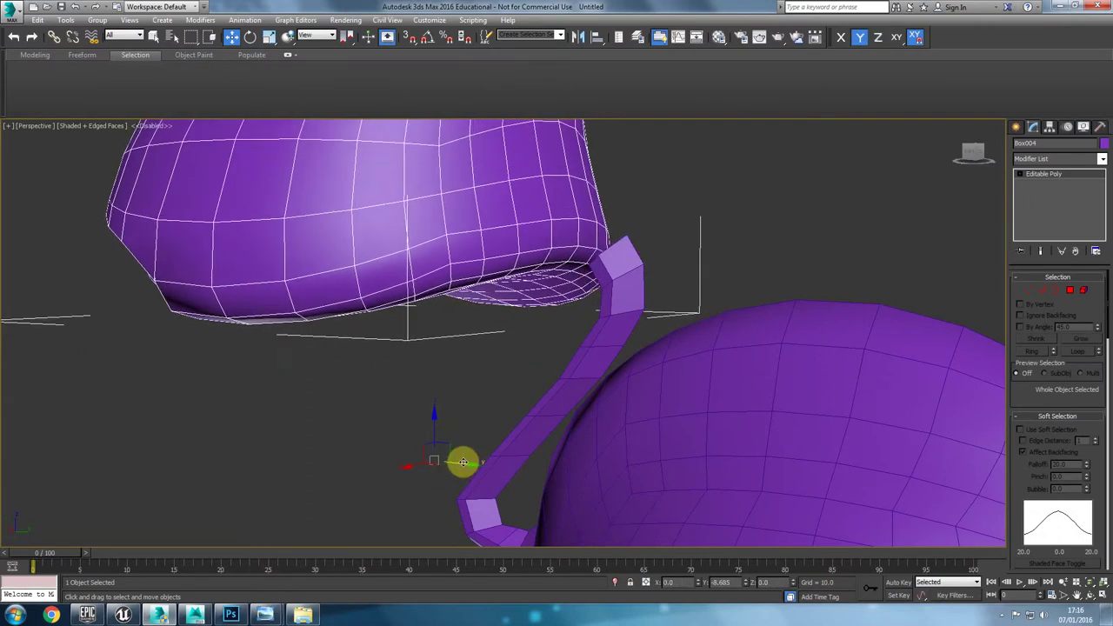
Step: Chamfer the shell vertex nearest the arm's tip by 3.105 and leave vertex editing
key("1")
scroll(495, 348, "up", 2)
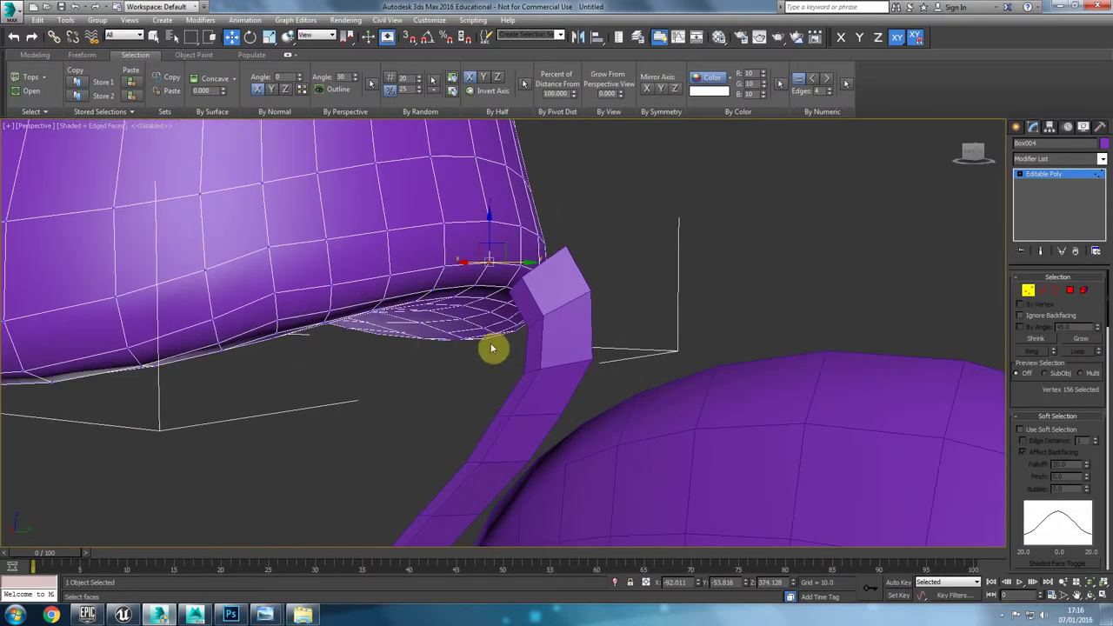
left_click(1046, 417)
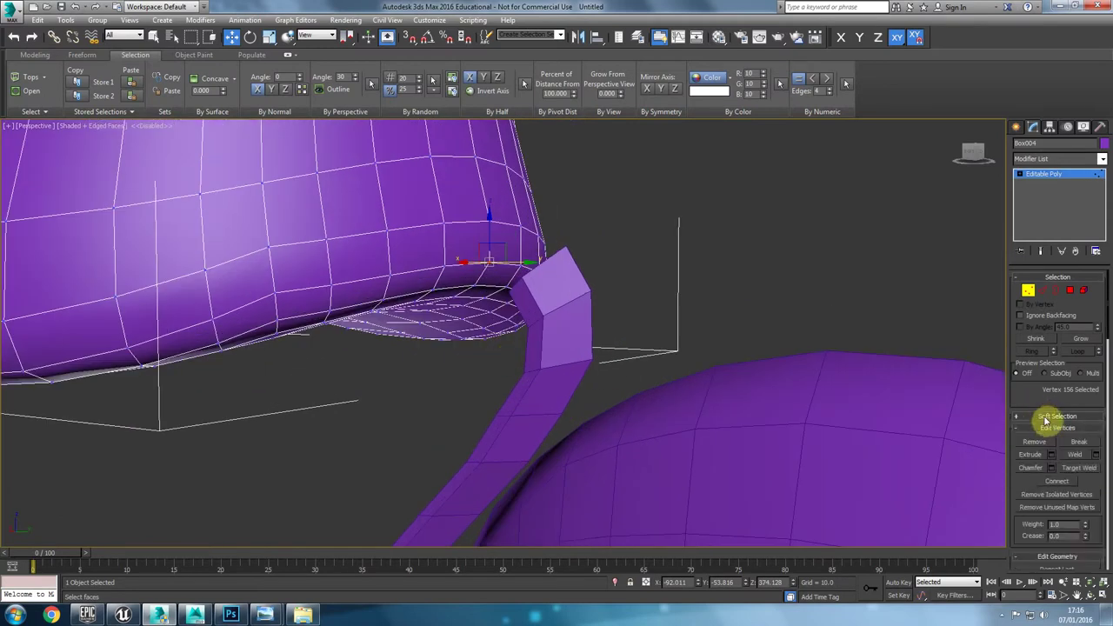
left_click(1052, 468)
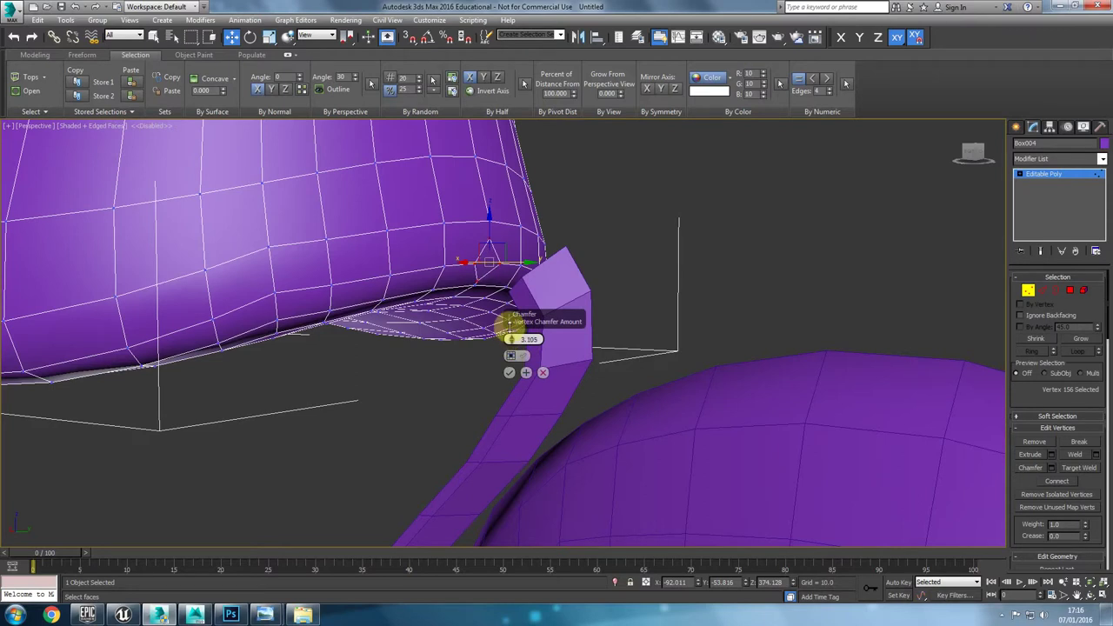
left_click(509, 372)
middle_click_drag(510, 319, 569, 354)
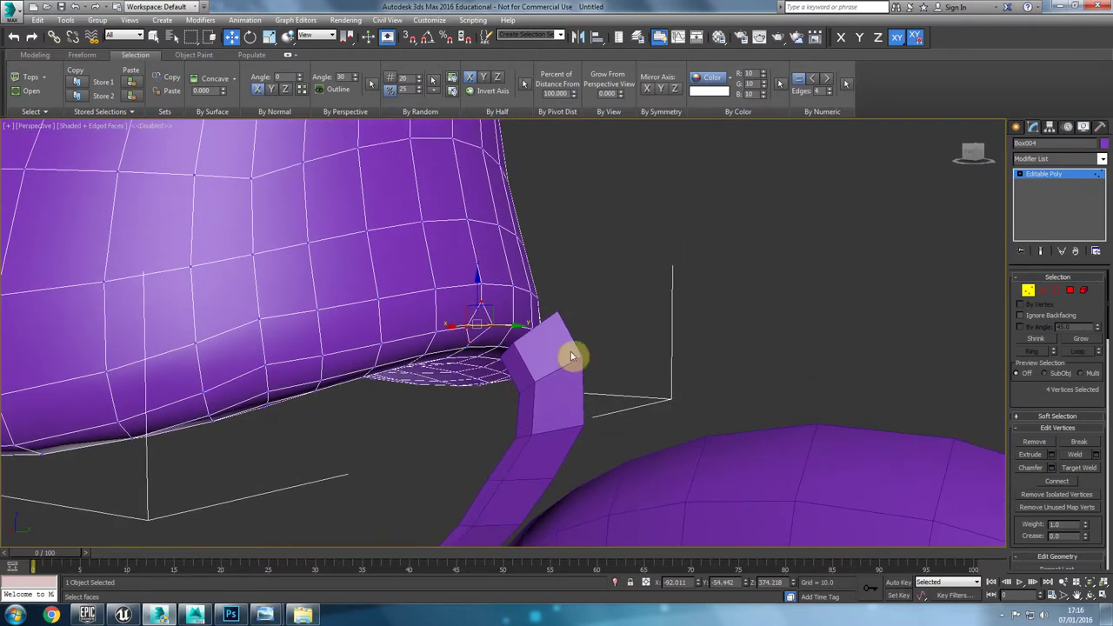
scroll(456, 318, "up", 2)
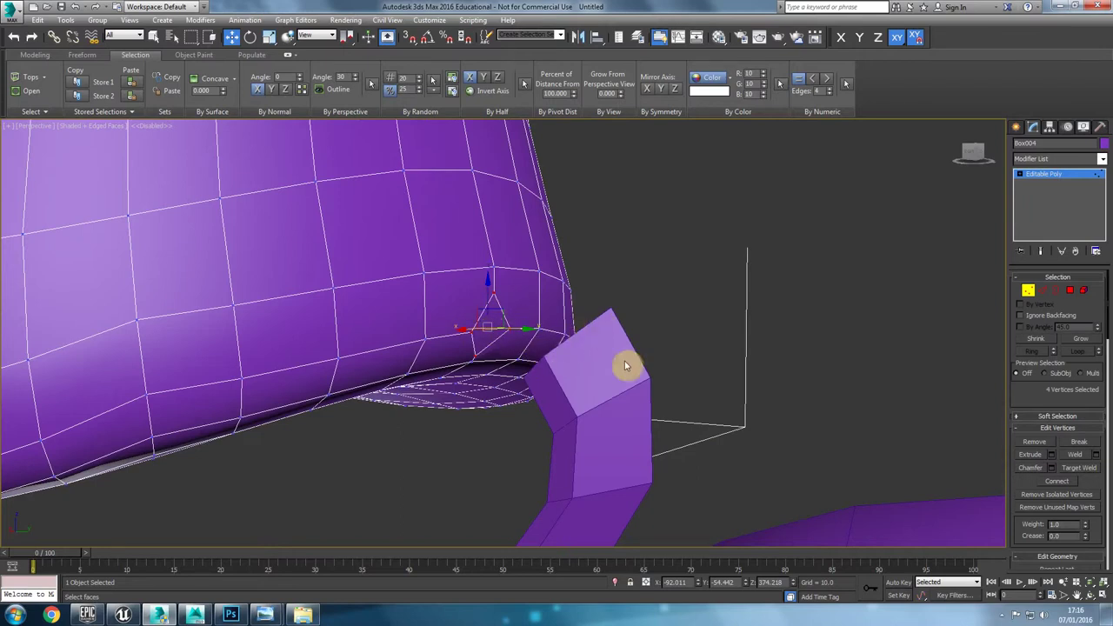
left_click(1030, 291)
Step: Select the open border at the arm's tip to check its number of edges against the chamfered opening
left_click(642, 428)
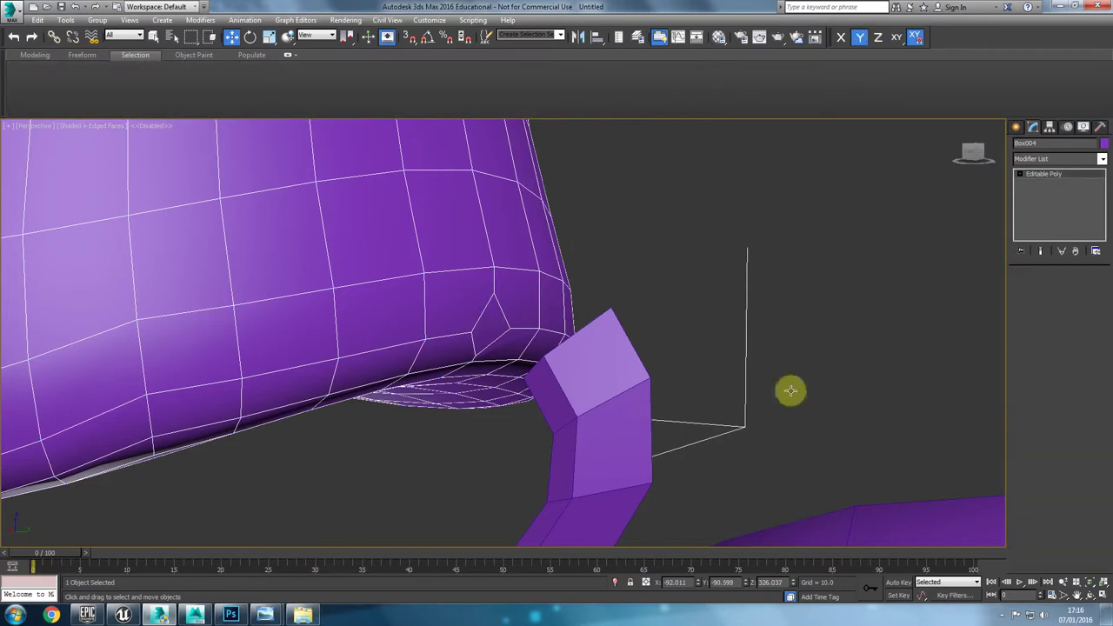
left_click(1057, 291)
key("3")
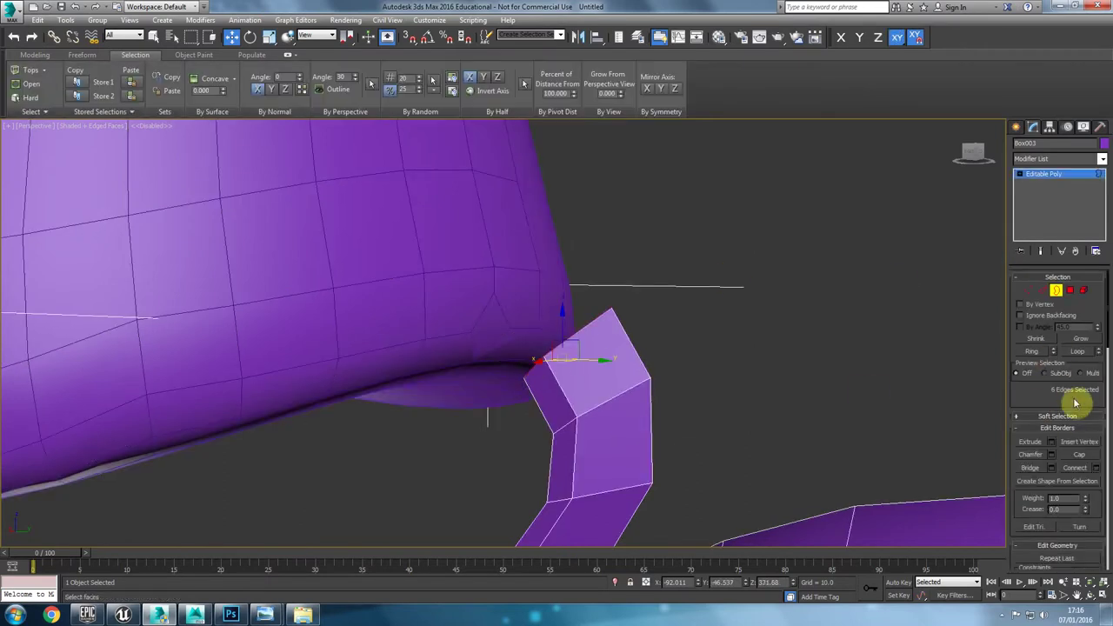
middle_click_drag(684, 373, 644, 382, "alt")
middle_click_drag(569, 303, 574, 409, "alt")
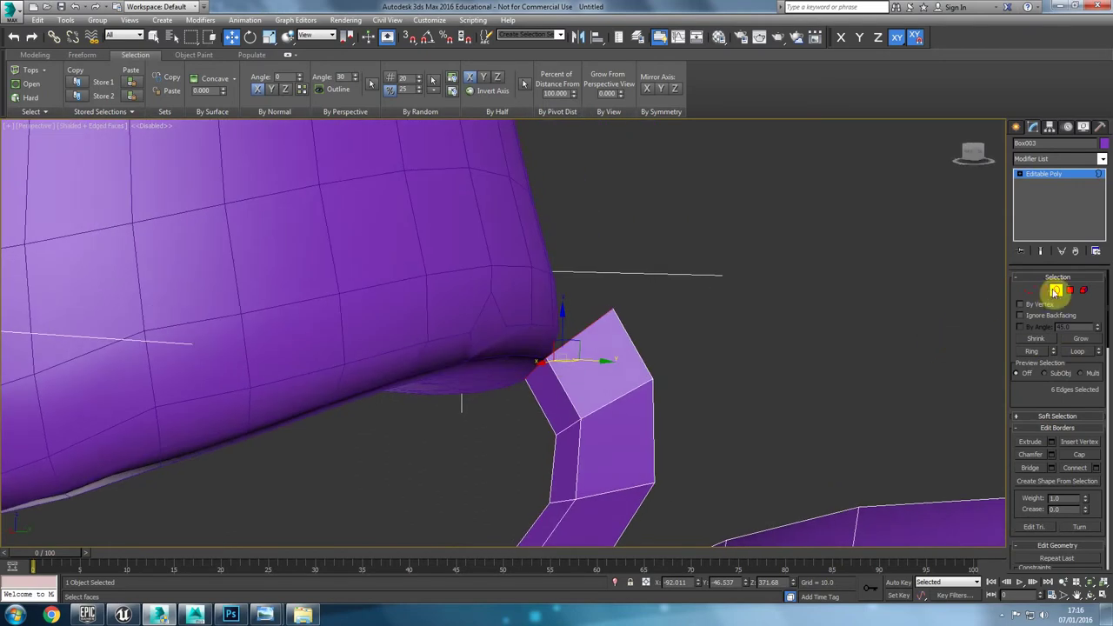
Step: Select the chamfered diamond polygon on the upper shell's rim and examine how it lines up with the arm's open tip
left_click(1055, 292)
left_click(497, 318)
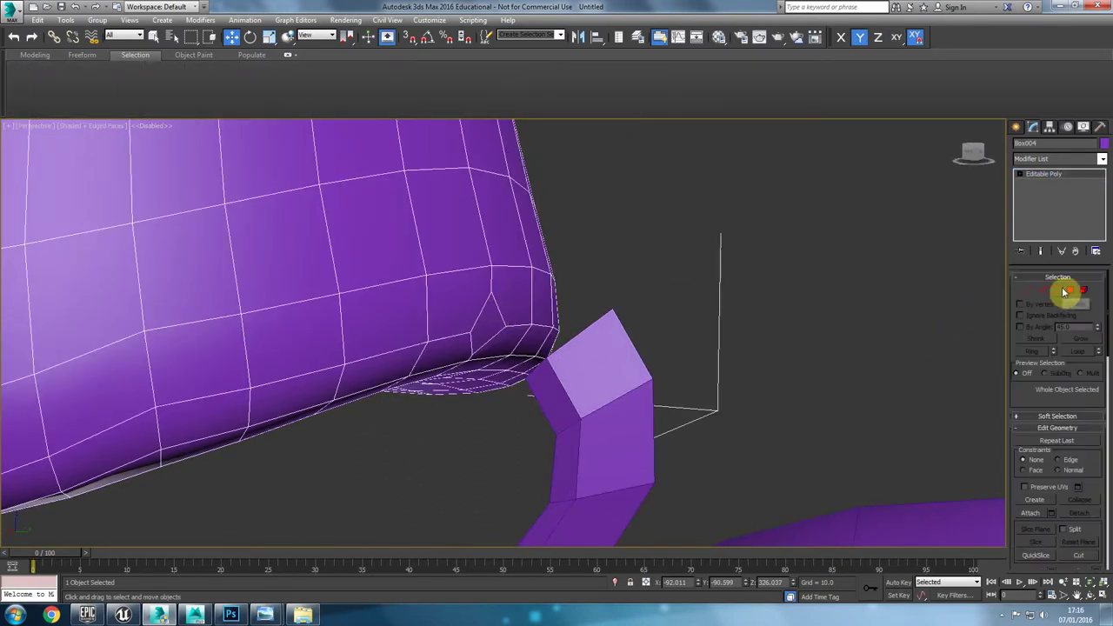
left_click(1070, 291)
left_click(487, 346)
middle_click_drag(487, 346, 492, 349, "alt")
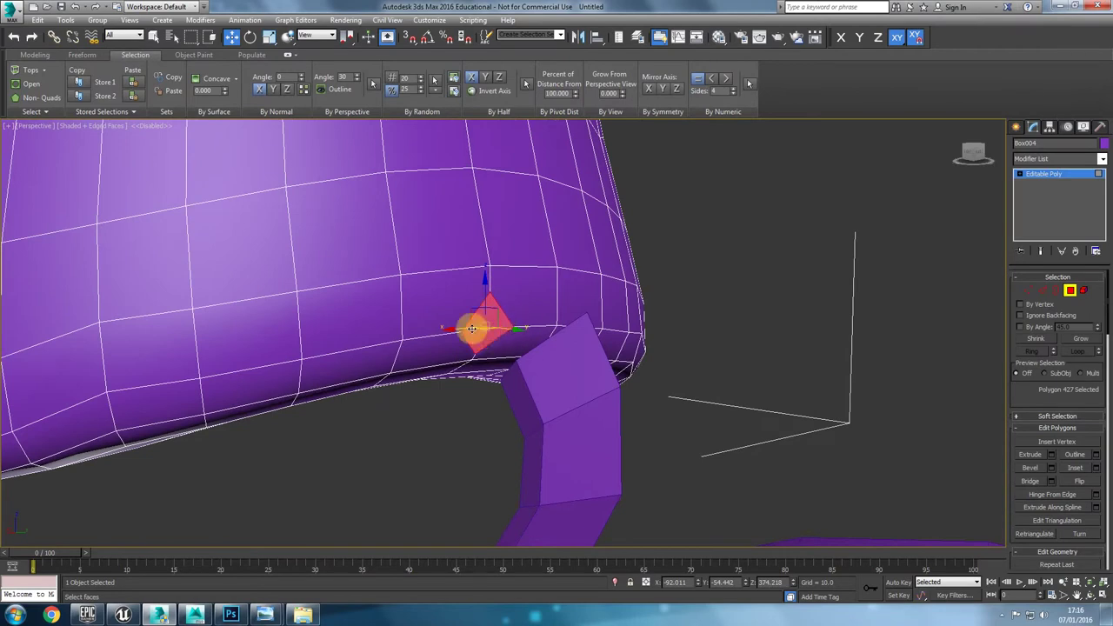
middle_click_drag(583, 359, 552, 341, "alt")
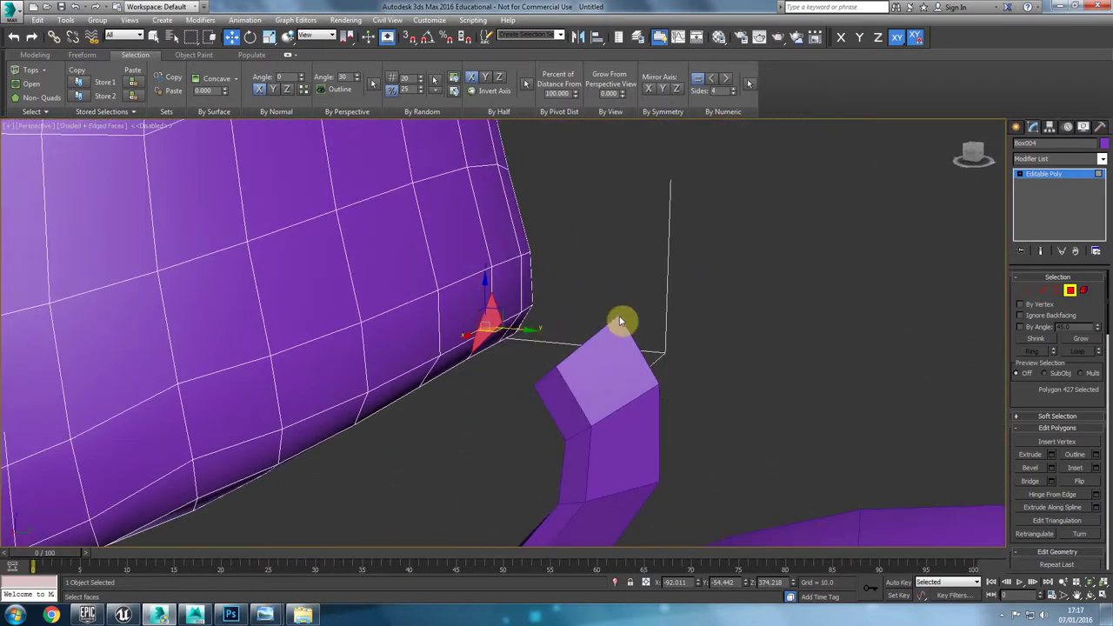
middle_click_drag(592, 351, 493, 355, "alt")
middle_click_drag(529, 423, 644, 347, "alt")
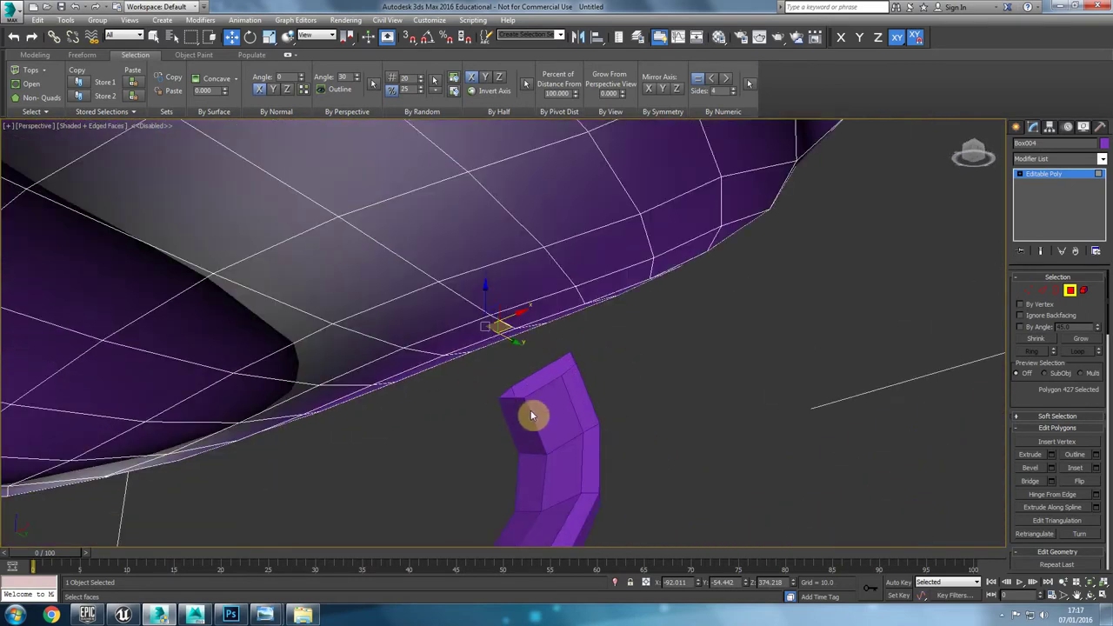
middle_click_drag(531, 415, 412, 427, "alt")
middle_click_drag(468, 346, 426, 336, "alt")
Step: Connect the edge rings running from the two rim edges just below the diamond polygon, adding edge loops on both sides
key("2")
left_click(426, 336)
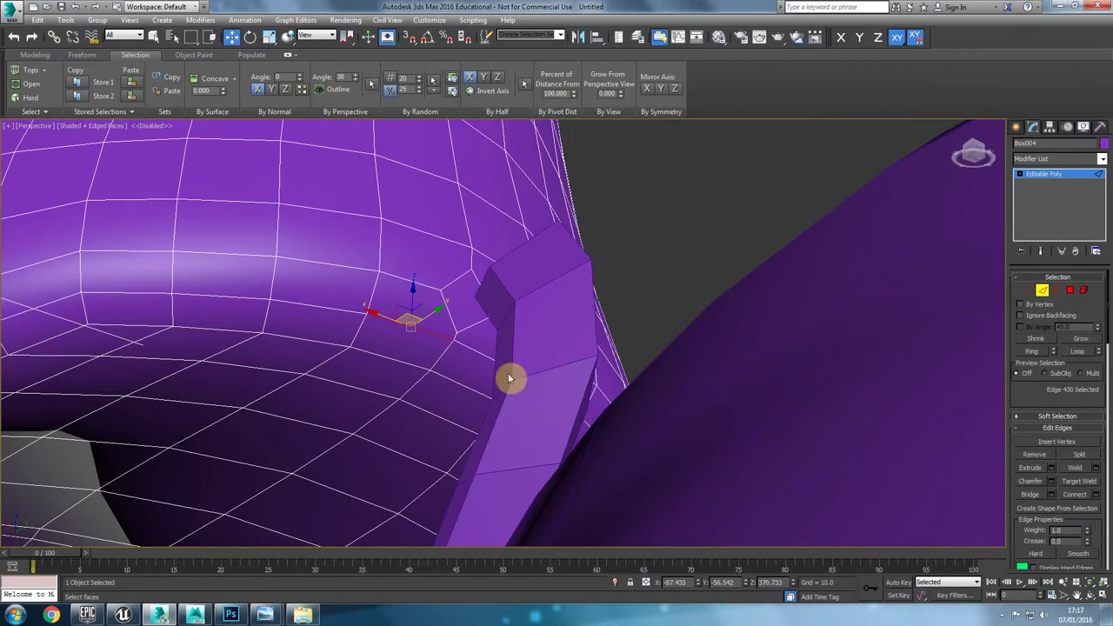
left_click(473, 351, "ctrl")
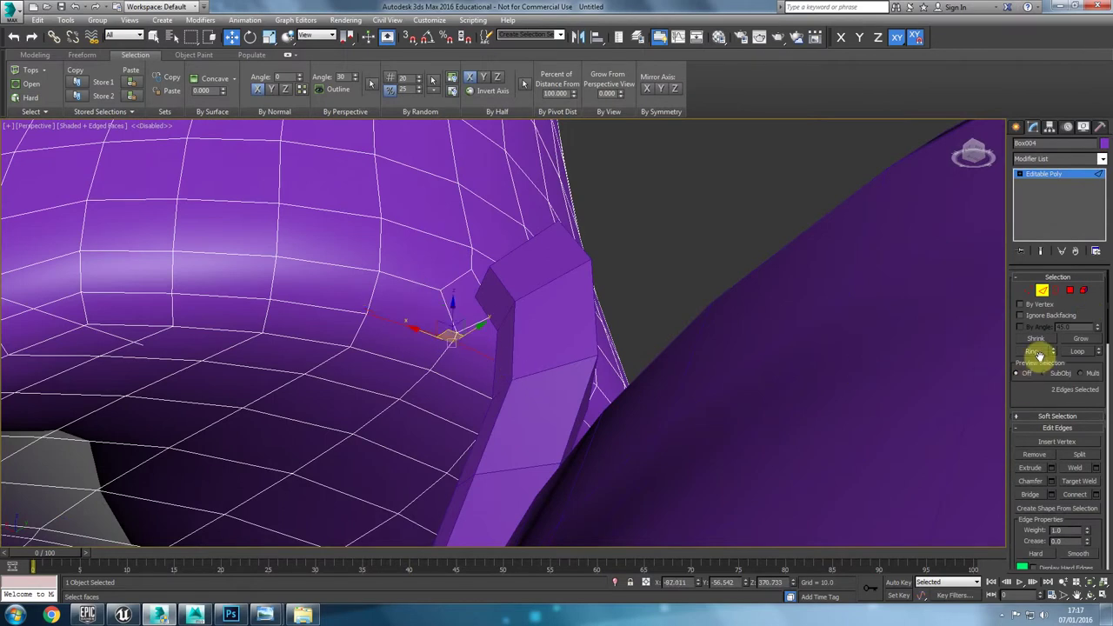
left_click(1035, 352)
left_click(1079, 494)
Step: Try to connect the diamond polygon's side vertices to the ends of the added edge loops, and undo it
key("1")
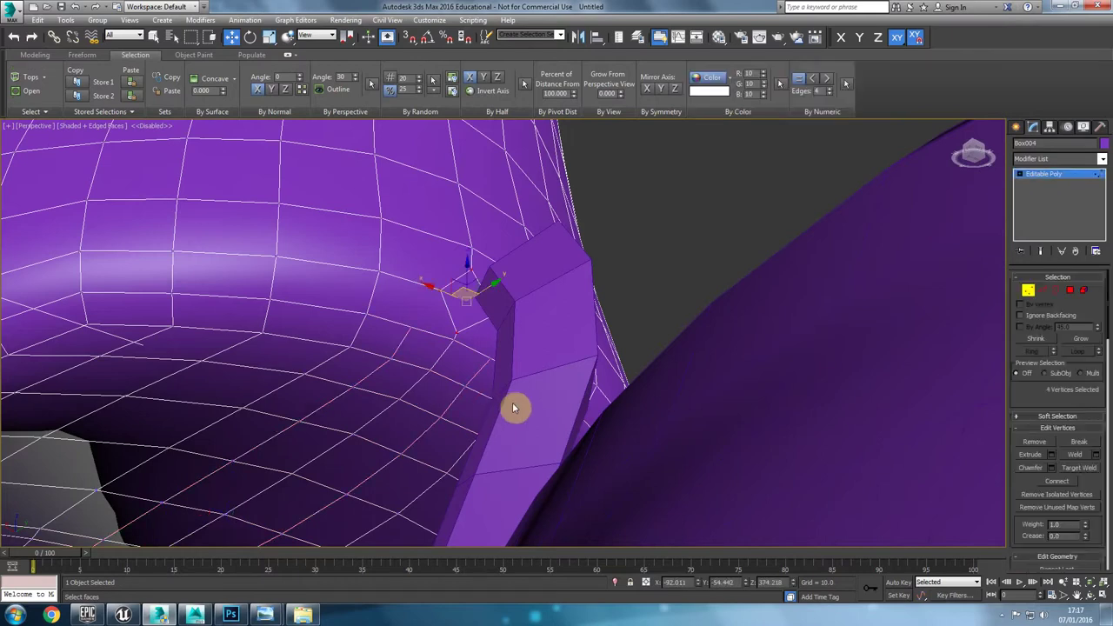
left_click(442, 291)
left_click(413, 328, "ctrl")
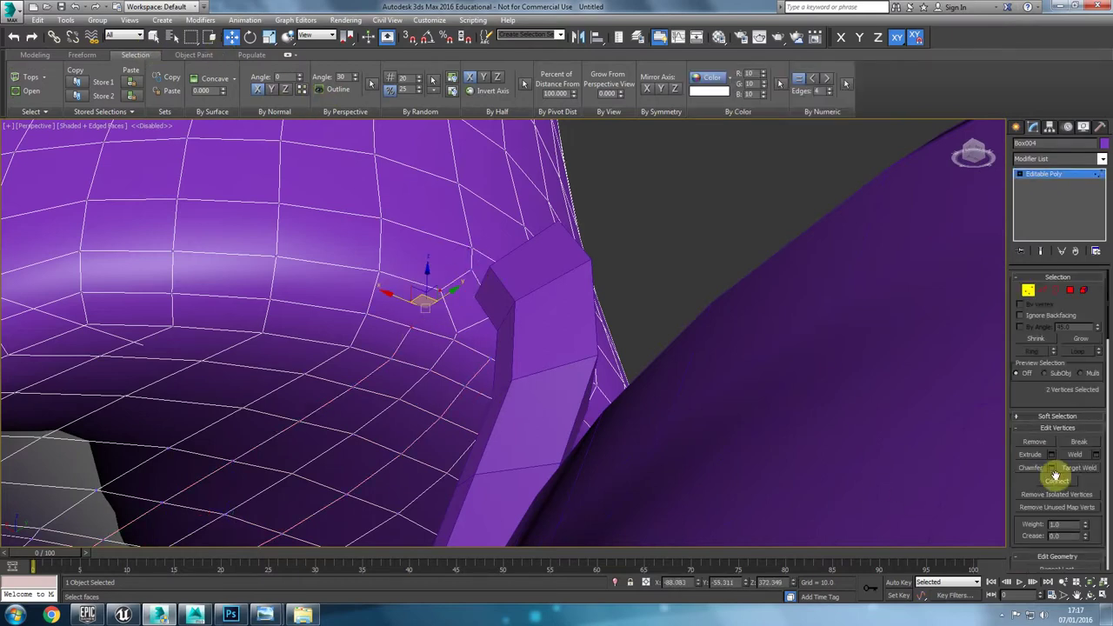
middle_click_drag(683, 415, 517, 336, "alt")
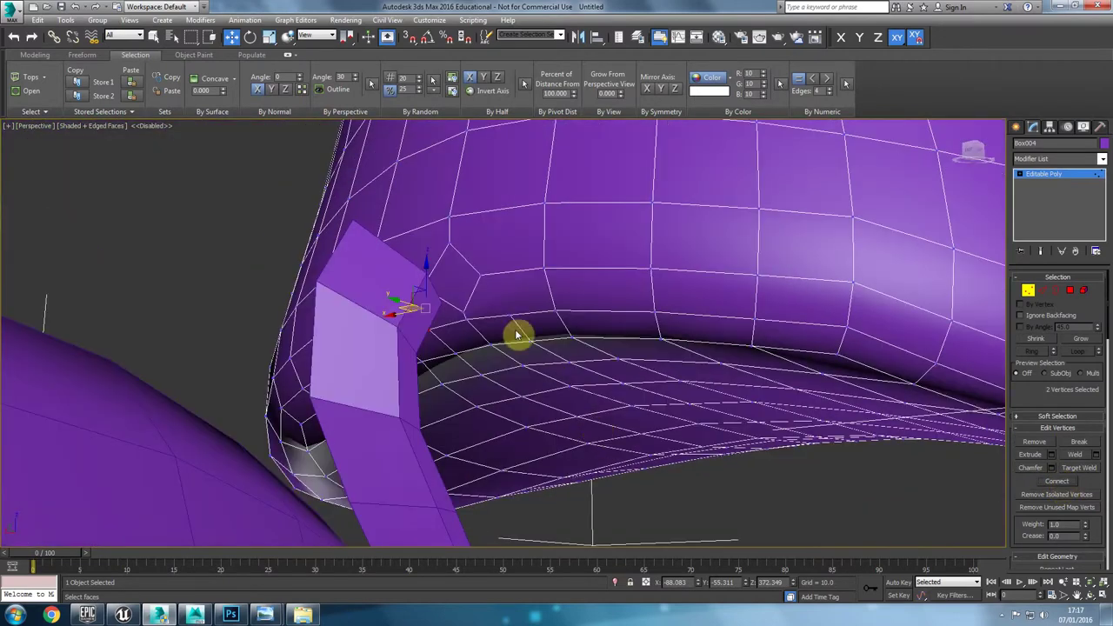
left_click(479, 275)
left_click(509, 314, "ctrl")
middle_click_drag(380, 365, 477, 375, "alt")
key("ctrl+z")
key("ctrl+z")
key("ctrl+z")
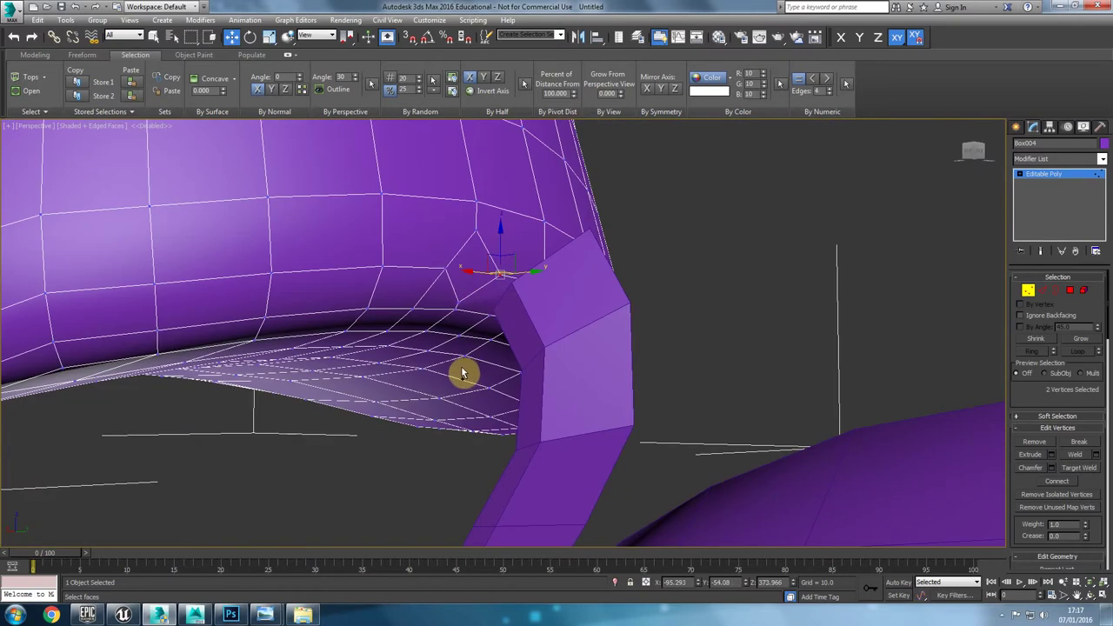
Step: Cut an edge from the middle of the diamond's lower edge on one side to the end of the added loop
key("2")
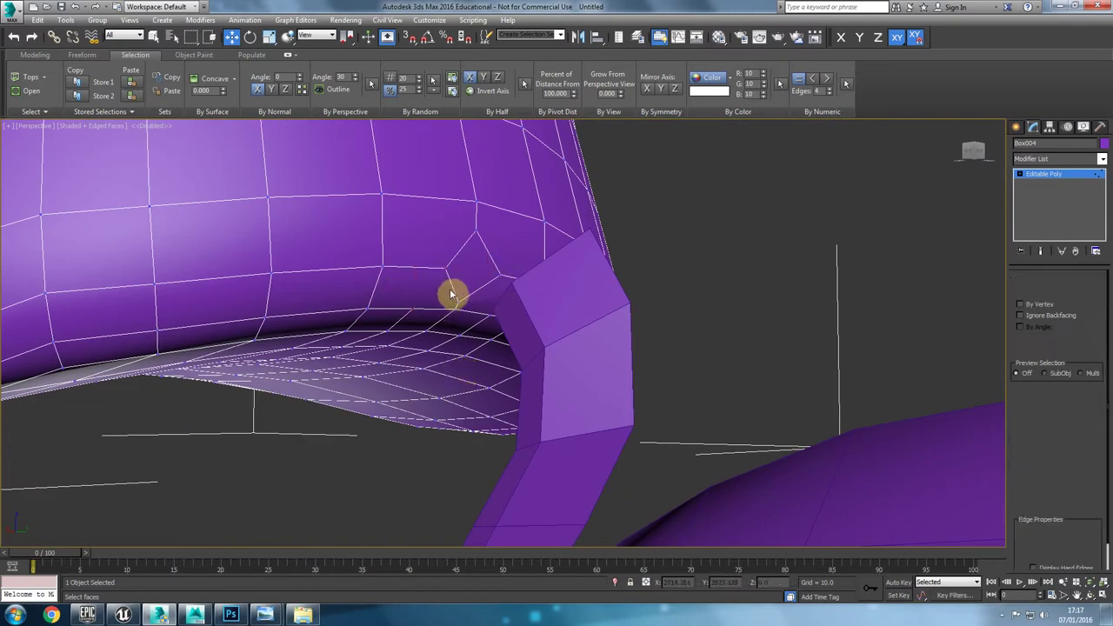
left_click(448, 288)
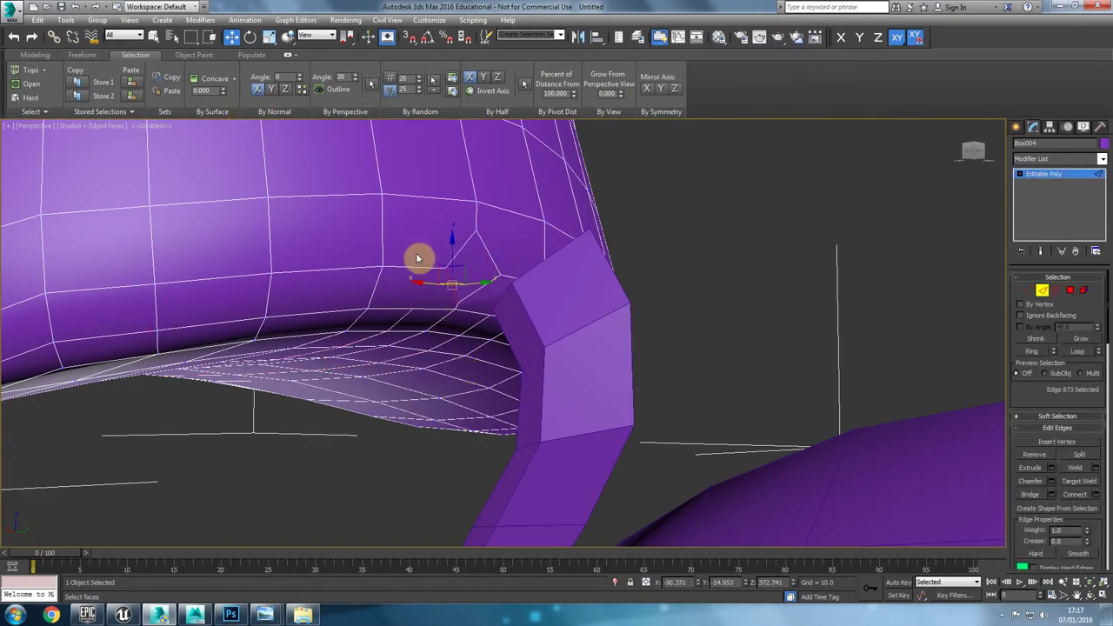
left_click(52, 55)
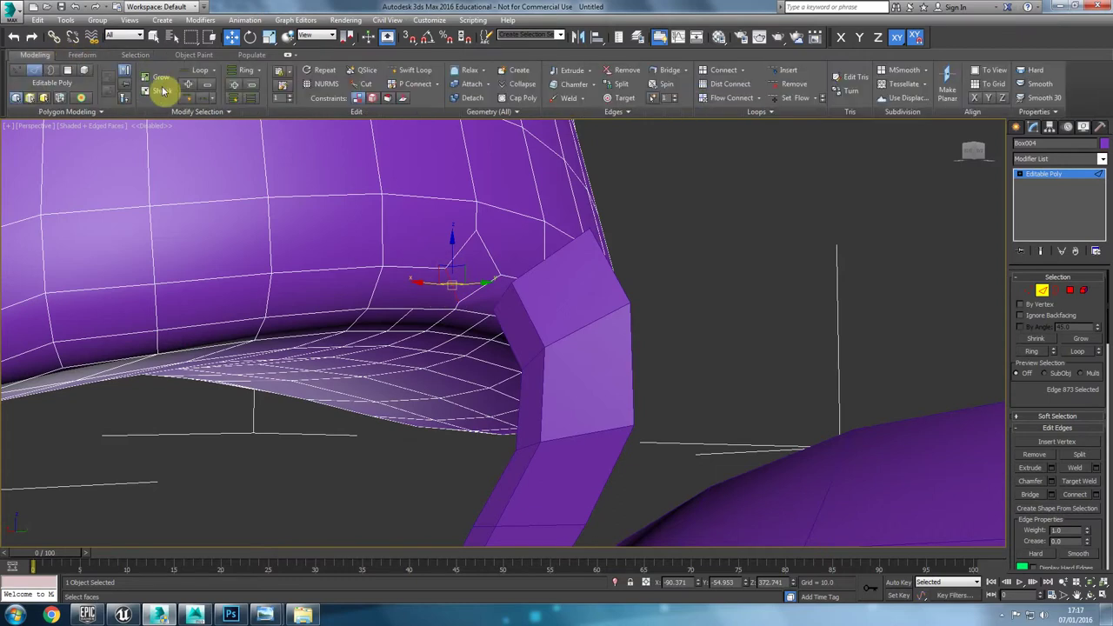
left_click(357, 84)
scroll(415, 241, "up", 3)
left_click(484, 325)
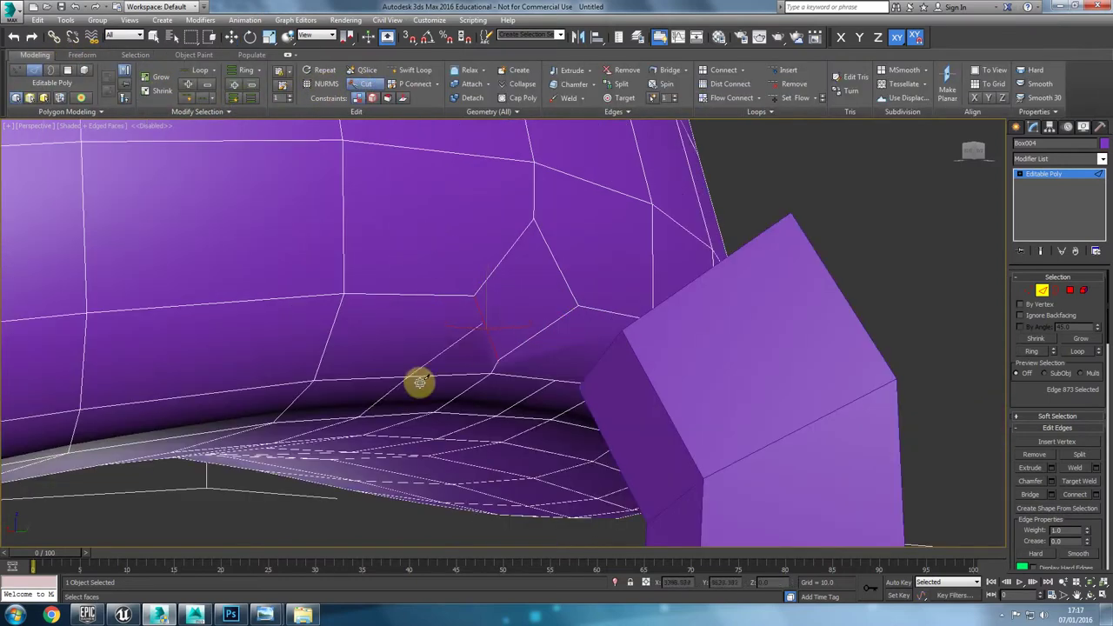
left_click(409, 376)
key("w")
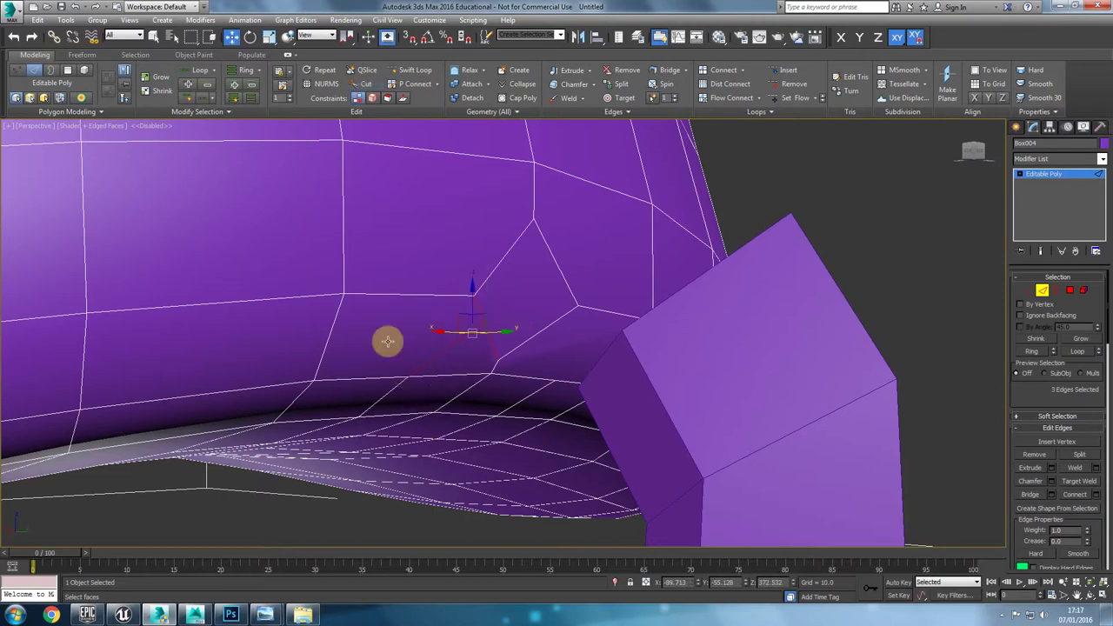
Step: Try a Symmetry modifier on the upper shell, delete it and leave edge editing
left_click(1045, 160)
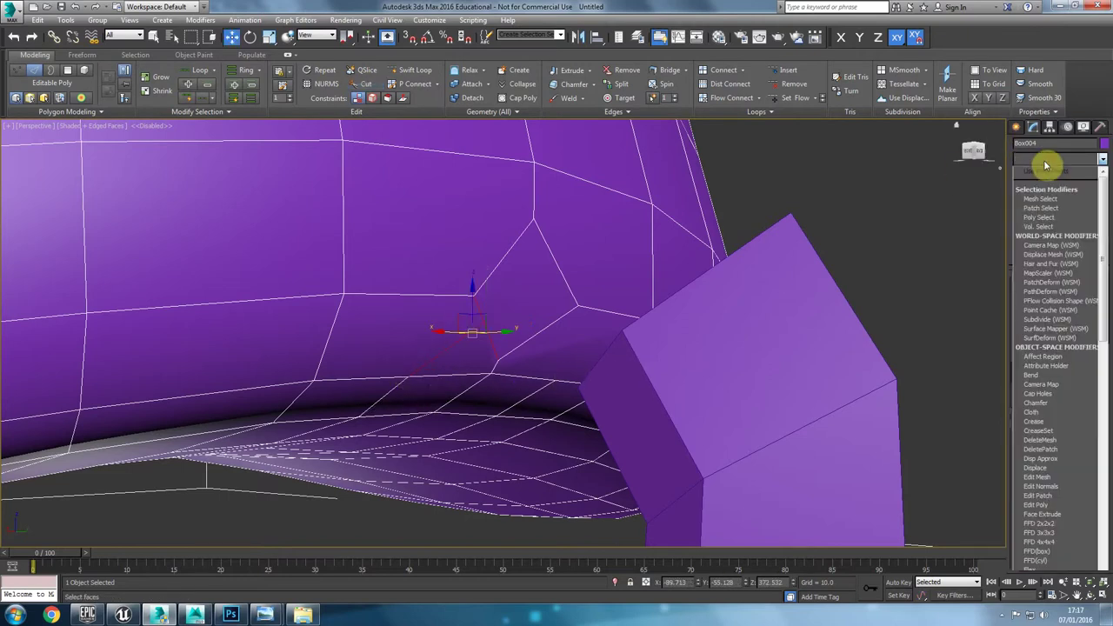
type("sy")
key("Return")
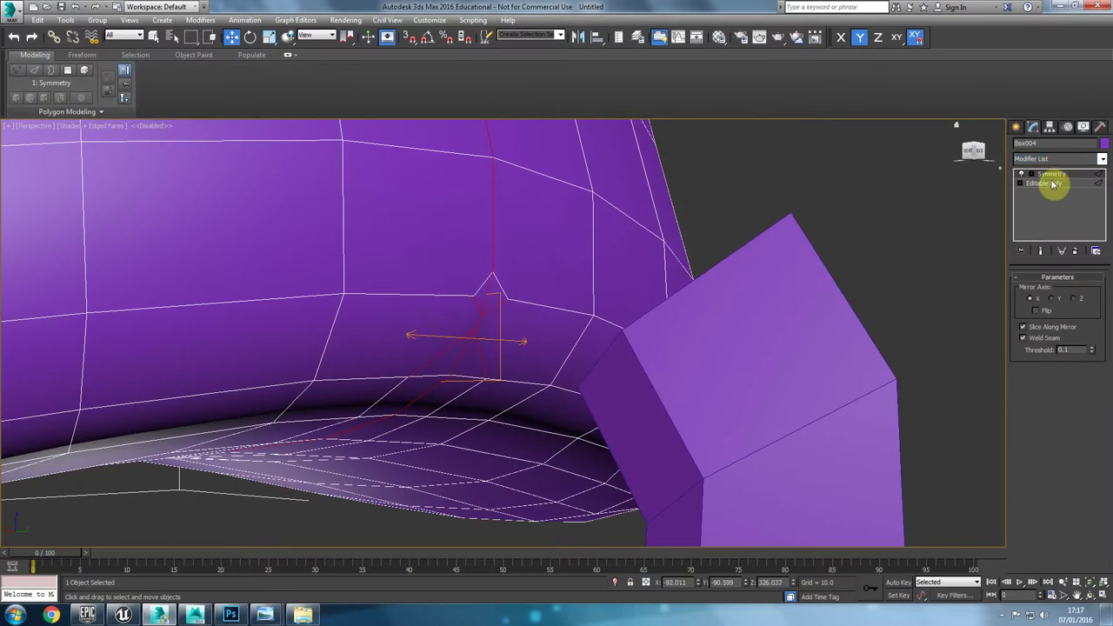
left_click(1076, 252)
left_click(1047, 300)
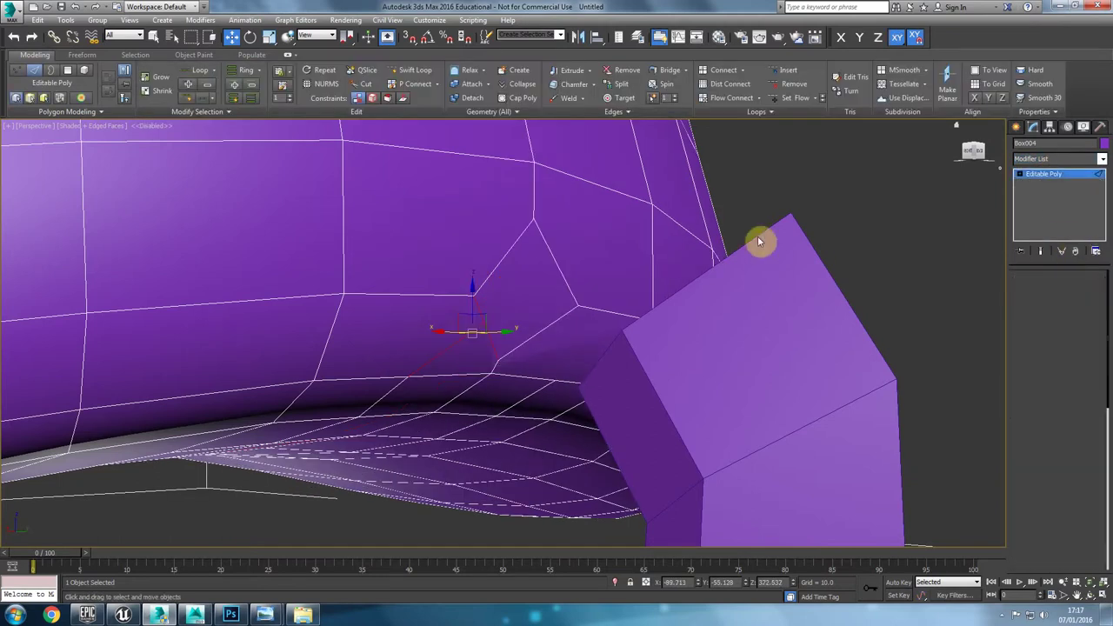
Step: Select the upper shell and center its pivot to the object
left_click(756, 233)
left_click(514, 158)
left_click(1050, 126)
left_click(1060, 200)
left_click(1059, 261)
left_click(1062, 204)
left_click(1035, 128)
Step: Mirror the upper shell's new cut across X with a Symmetry modifier and convert the shell to Editable Poly
left_click(1064, 163)
type("sy")
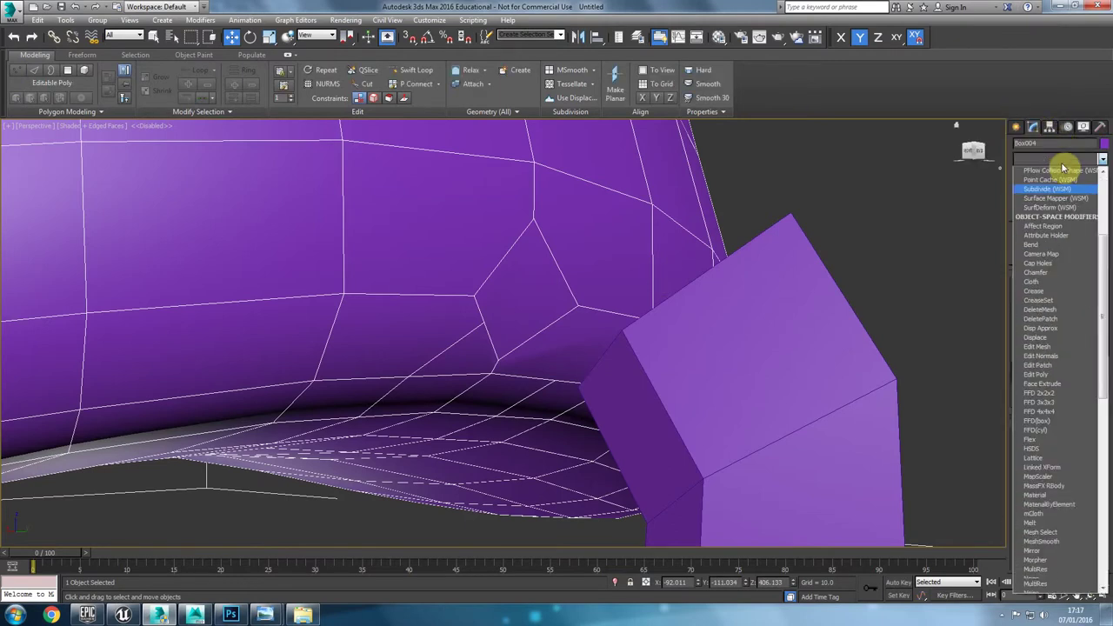
key("Return")
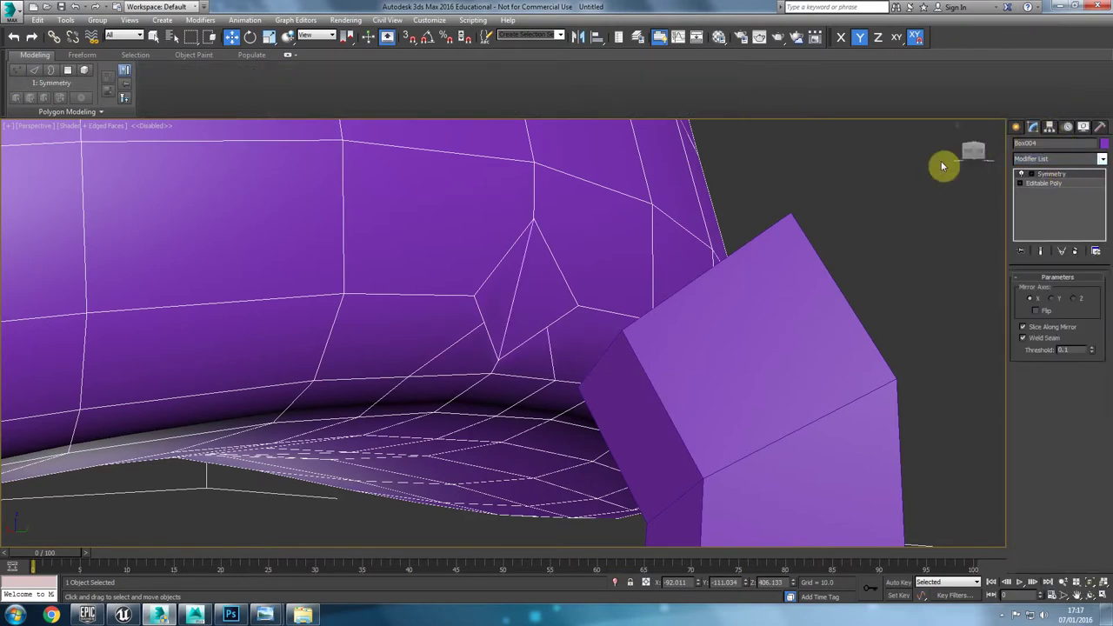
right_click(644, 293)
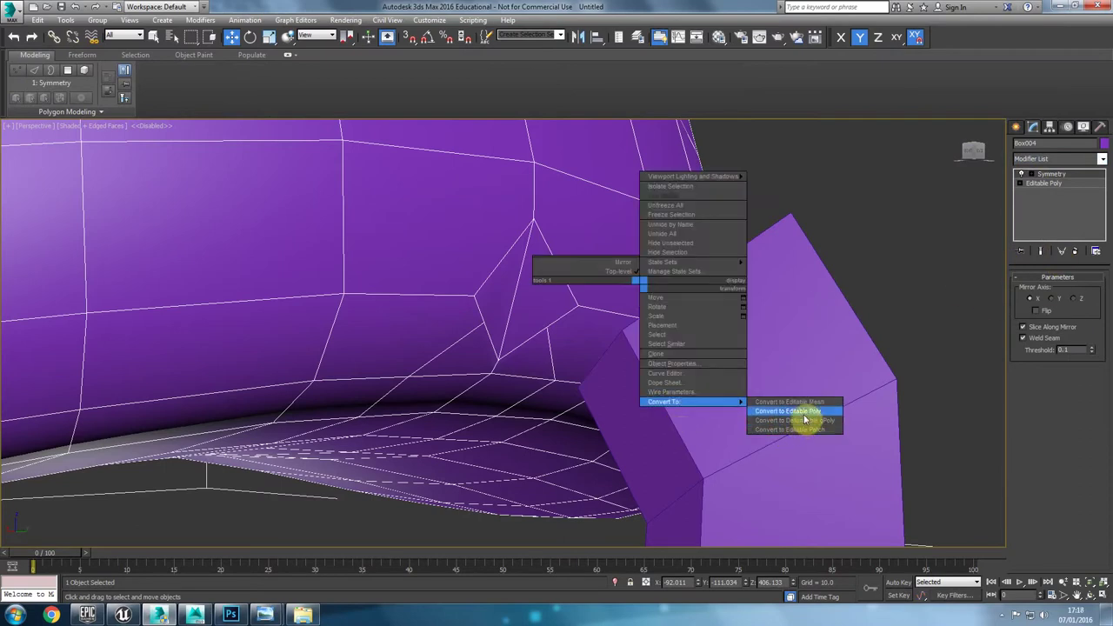
left_click(807, 417)
Step: Delete the diamond's polygons on the upper shell to open a hole facing the arm's tip
key("4")
left_click(517, 295)
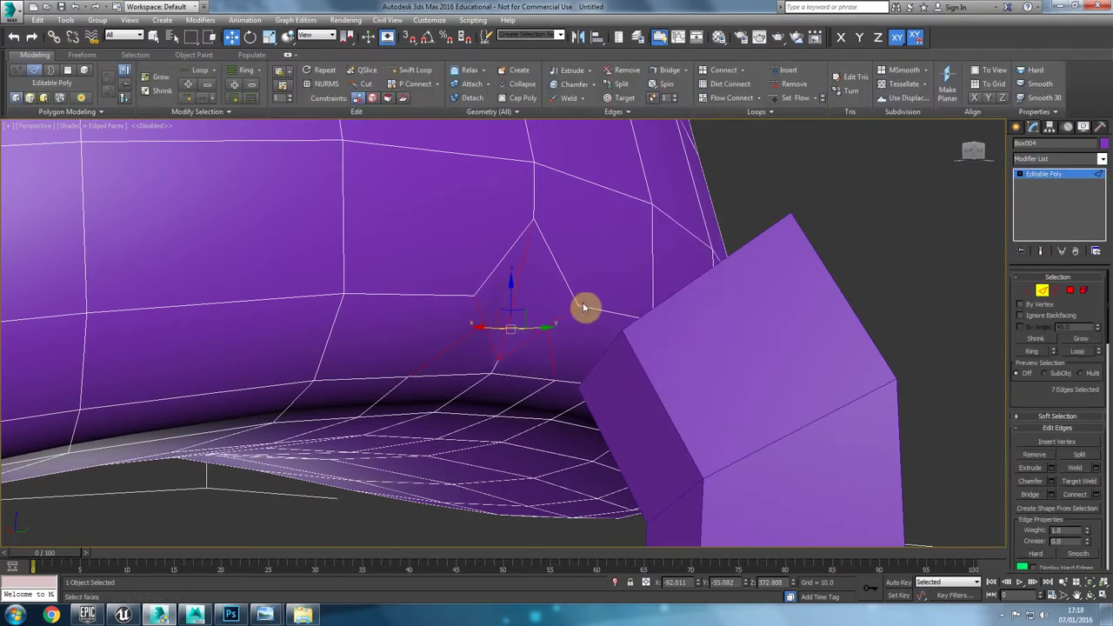
left_click(1070, 290)
left_click(1070, 291)
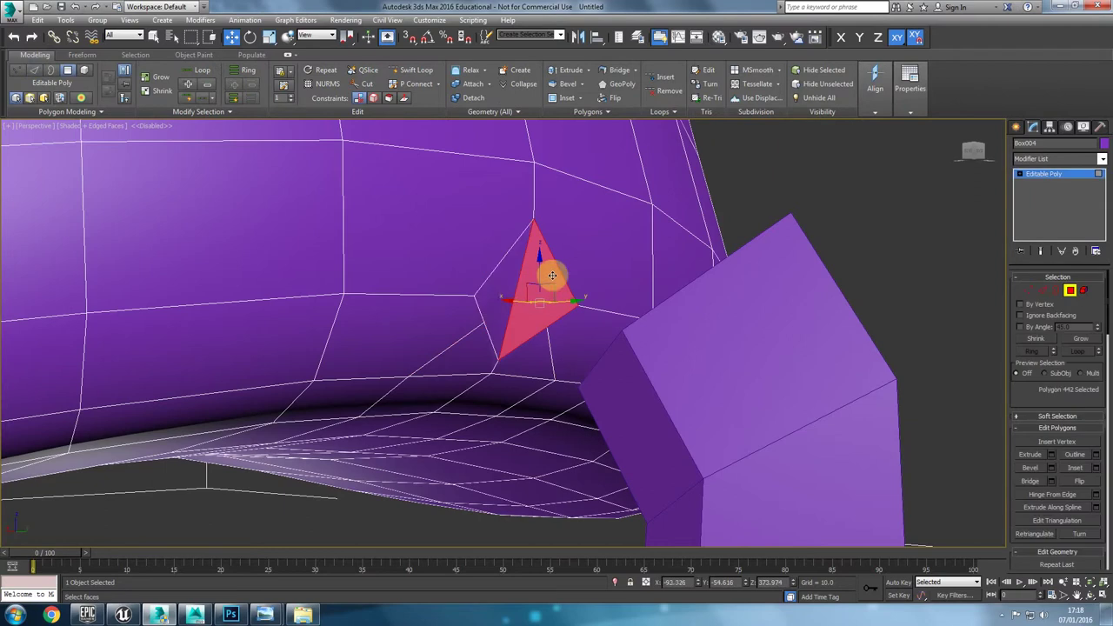
key("Delete")
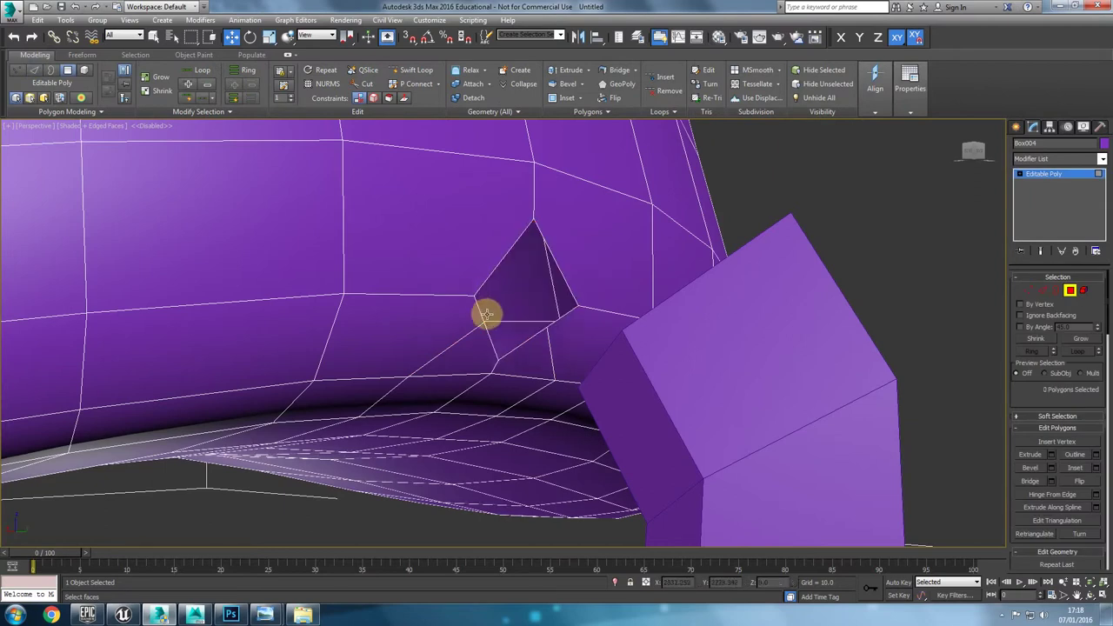
Step: Check the upper shell for polygons with more than four sides by selecting them by side count around the hole
scroll(489, 343, "down", 4)
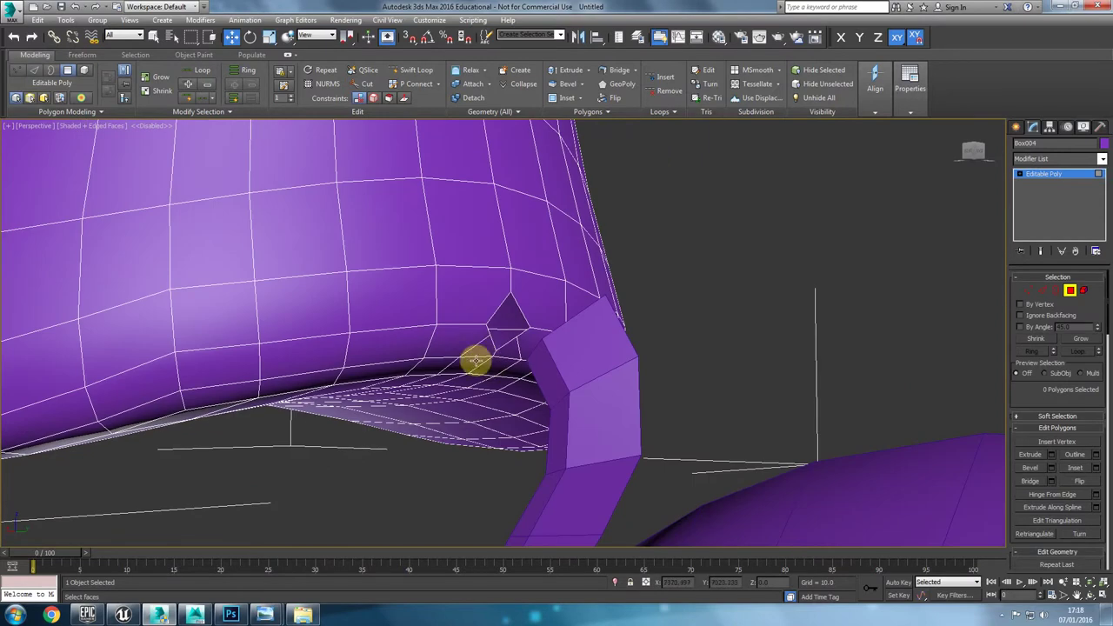
scroll(484, 357, "up", 3)
scroll(445, 340, "down", 2)
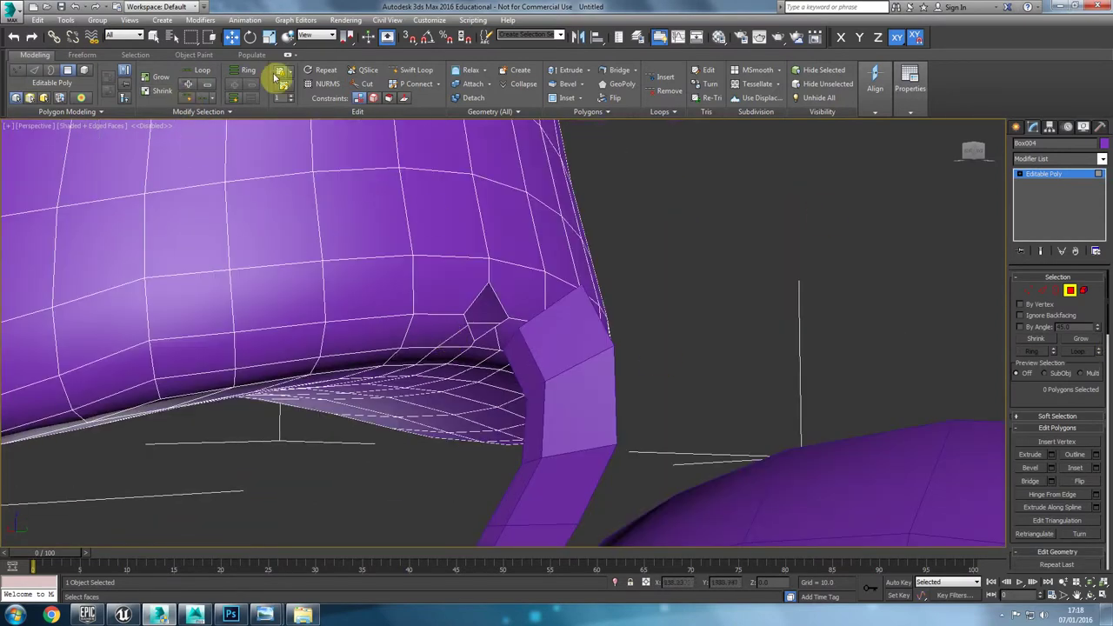
left_click(134, 55)
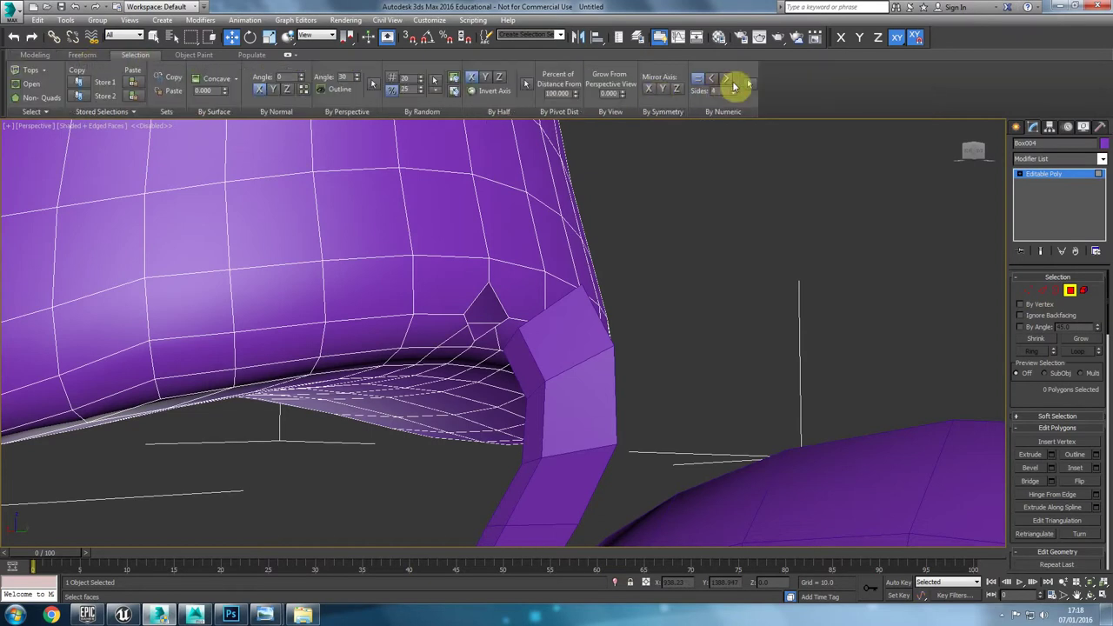
left_click(750, 87)
middle_click_drag(504, 348, 417, 358, "alt")
scroll(442, 327, "up", 5)
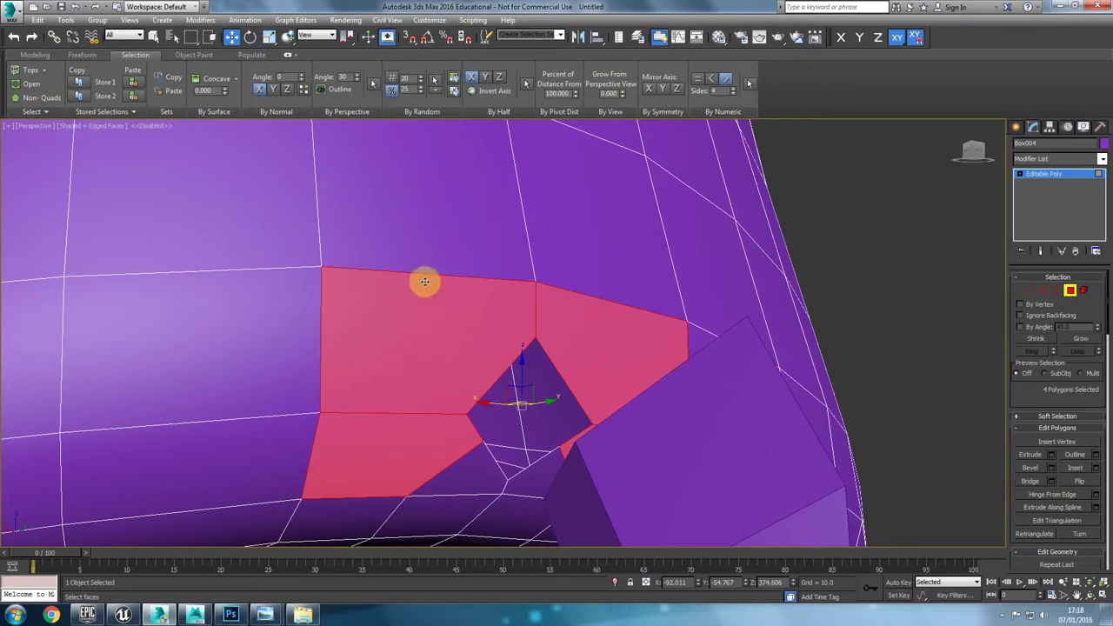
Step: Connect the edge rings of the two columns above the hole, adding a loop on each side of the shell's centre line
key("2")
left_click(427, 414)
middle_click_drag(522, 452, 499, 464, "alt")
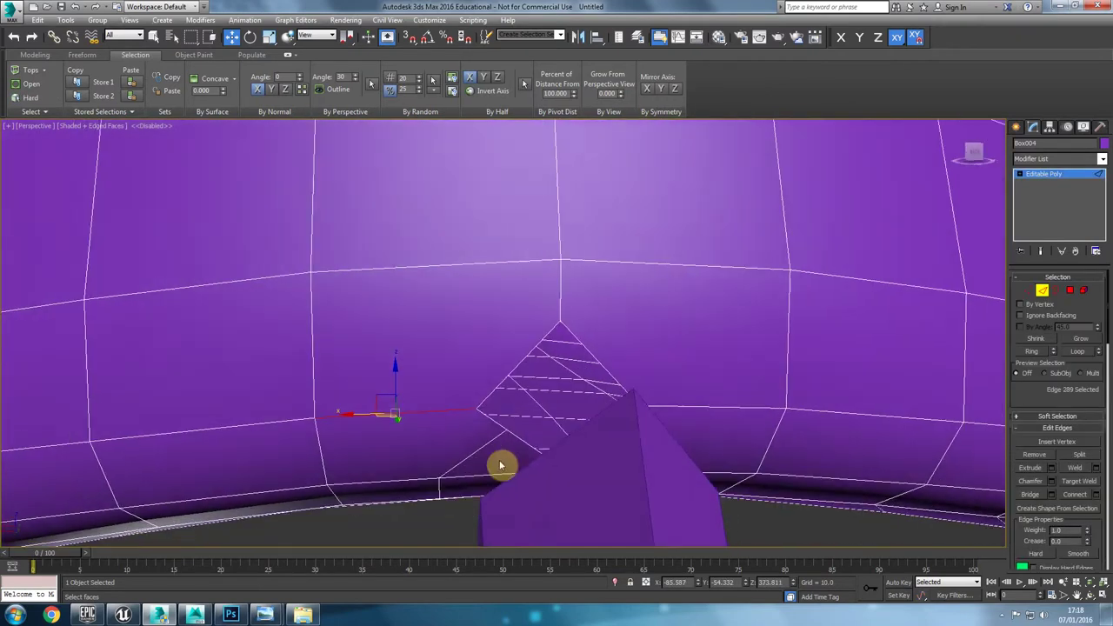
left_click(752, 406, "ctrl")
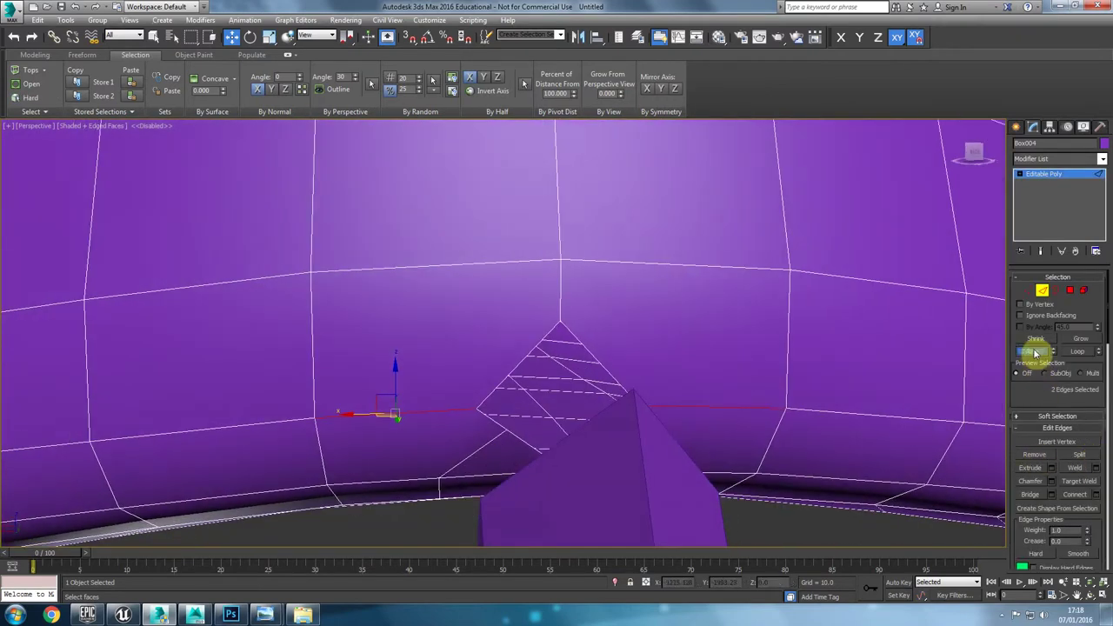
left_click(669, 261)
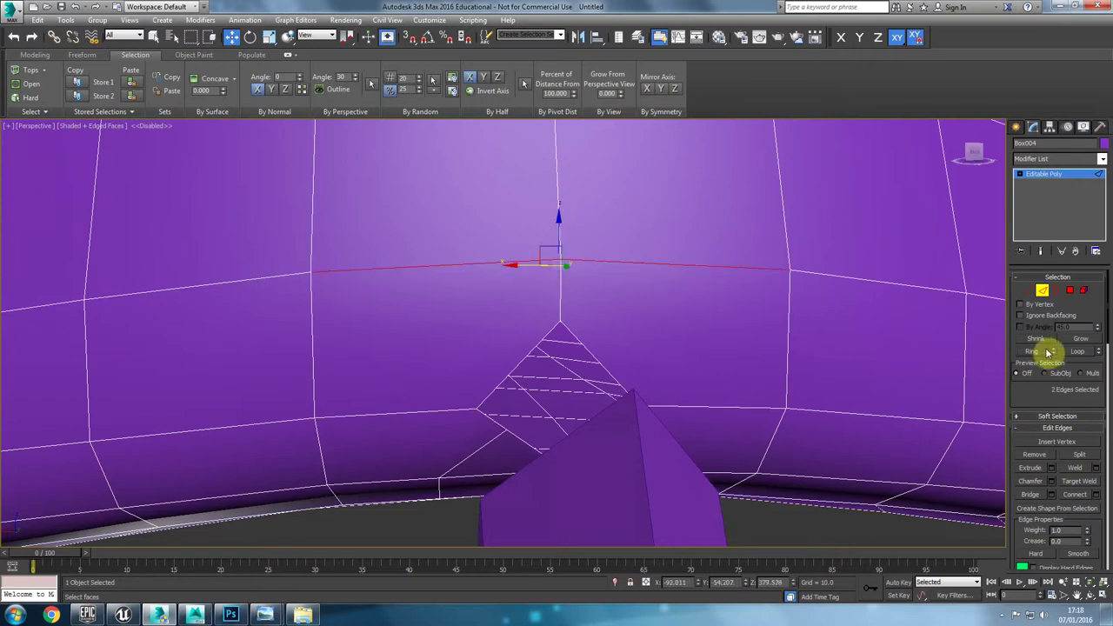
scroll(659, 366, "down", 5)
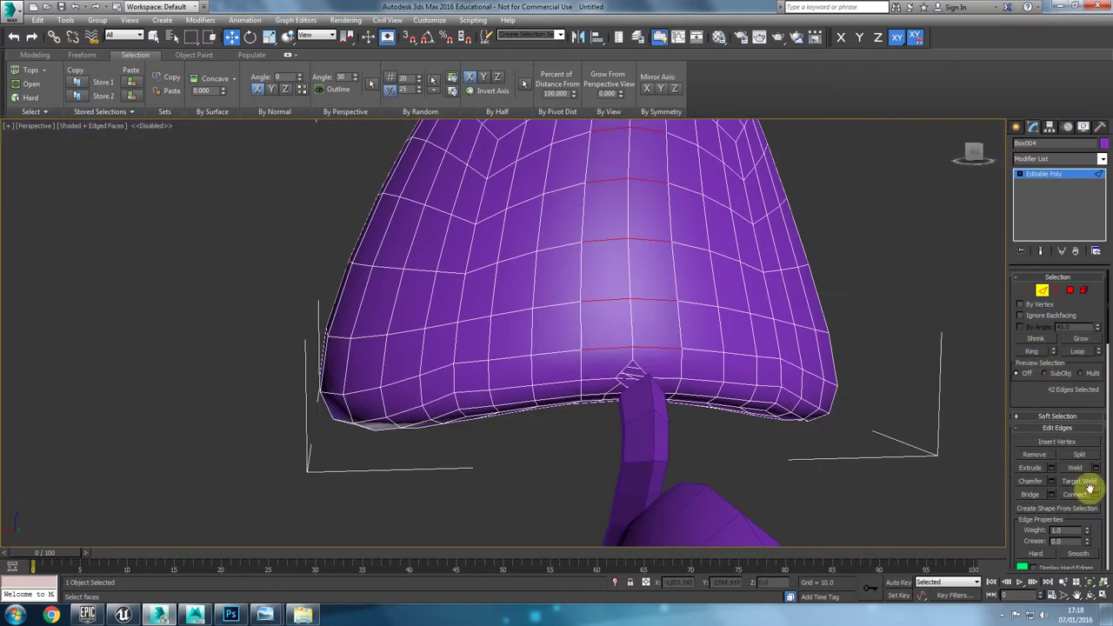
scroll(594, 353, "up", 3)
Step: Cut an edge down each side of the hole, linking the ends of the two added loops to the rim vertices below
key("1")
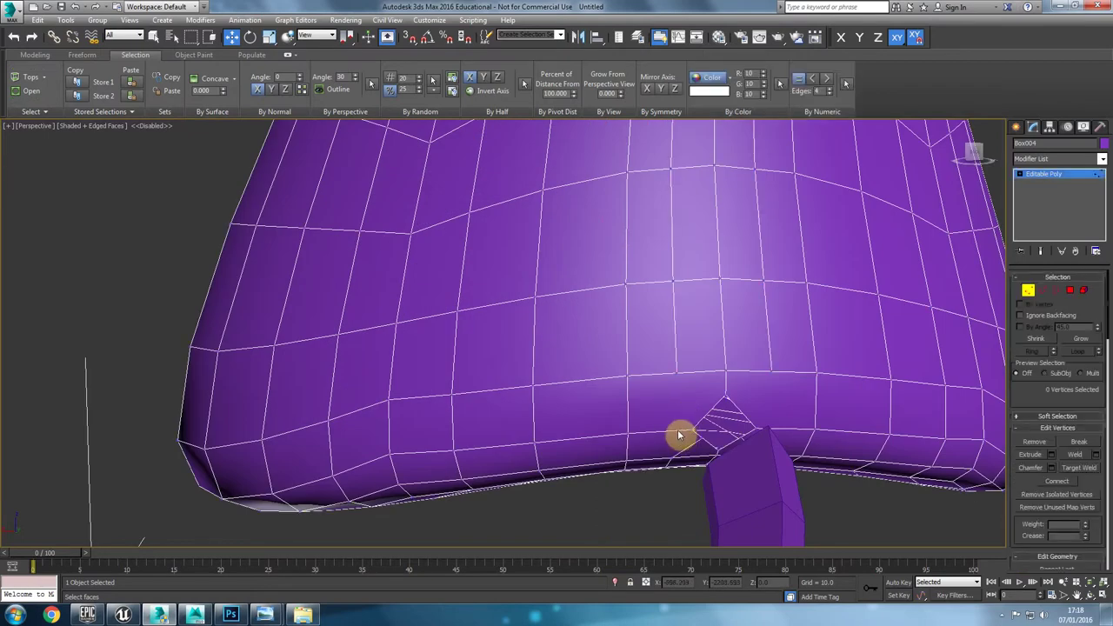
middle_click_drag(678, 438, 681, 418, "alt")
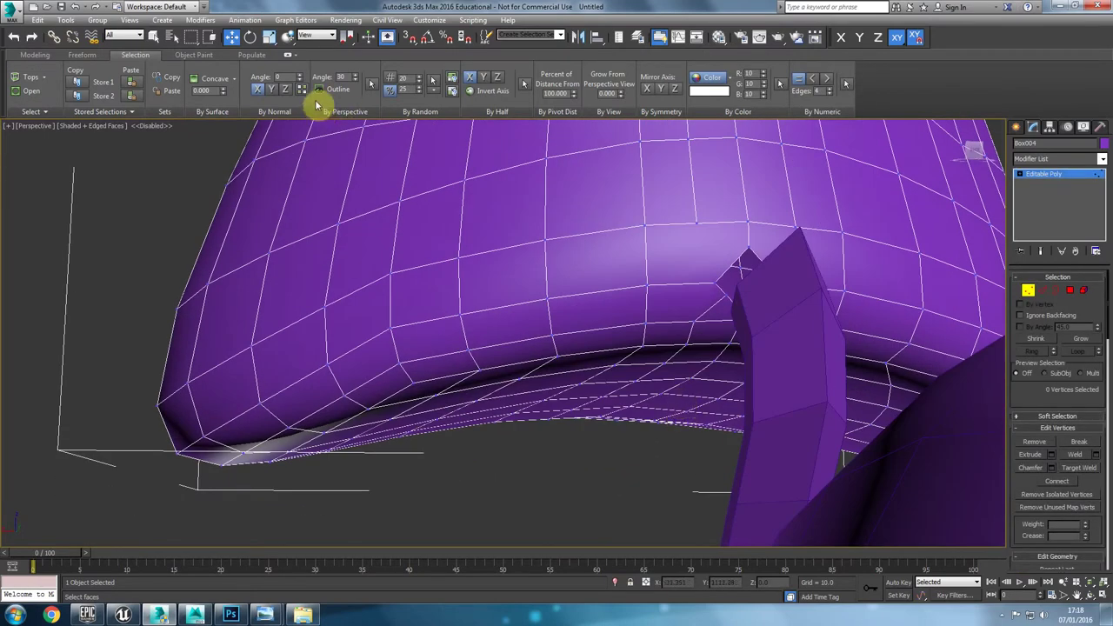
left_click(35, 54)
left_click(364, 84)
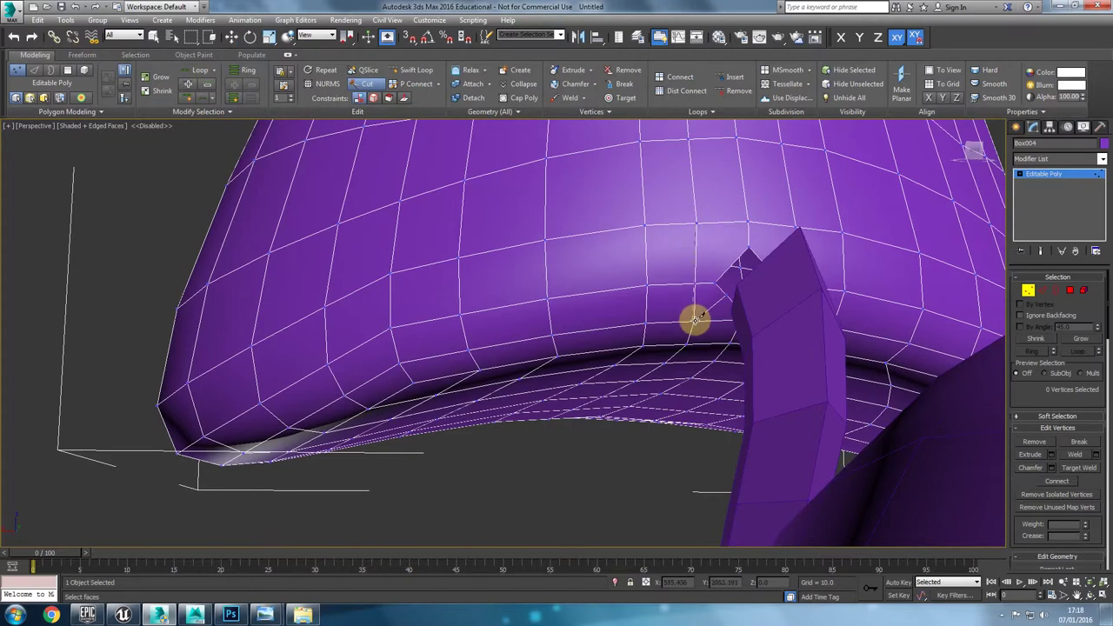
middle_click_drag(702, 334, 497, 391, "alt")
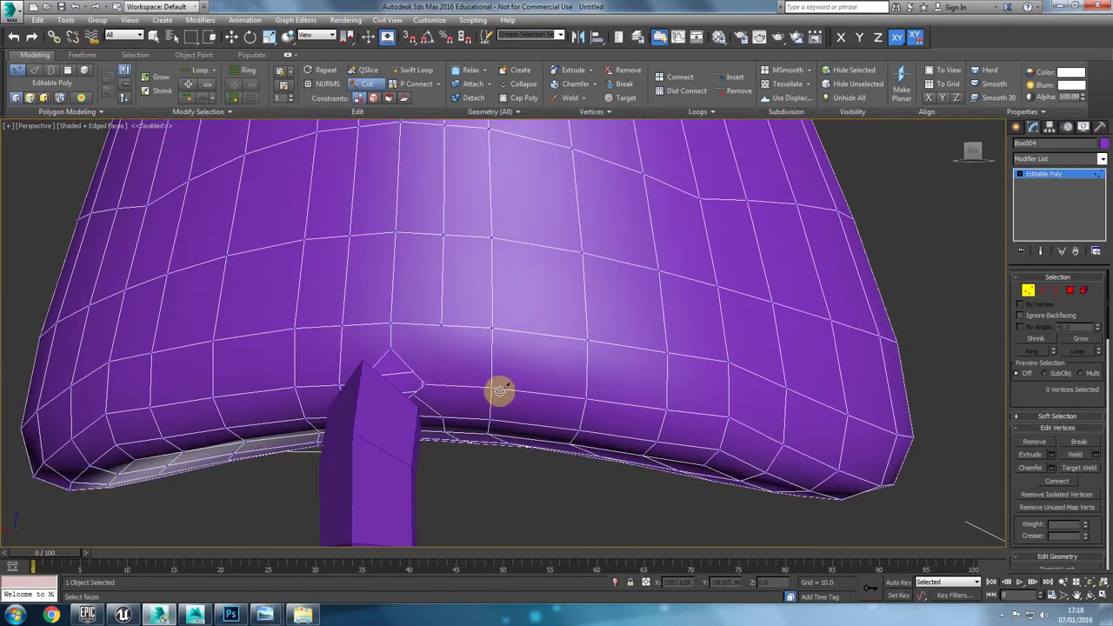
left_click(442, 417)
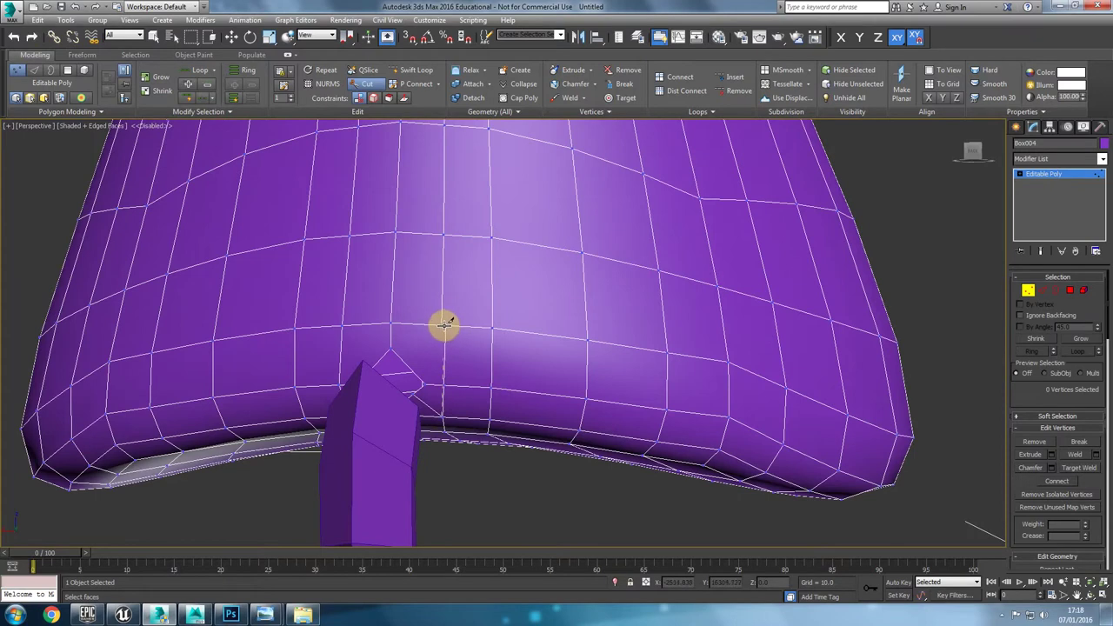
Step: Select the shell's polygons with more than four sides to check the mesh around the hole after the cuts
left_click(1070, 289)
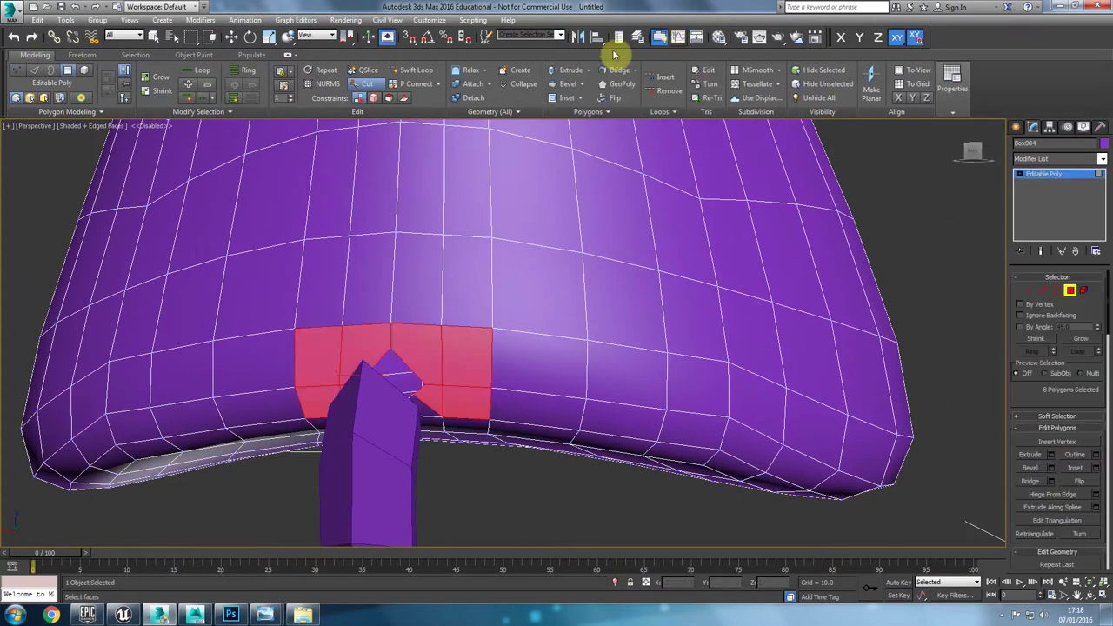
left_click(135, 54)
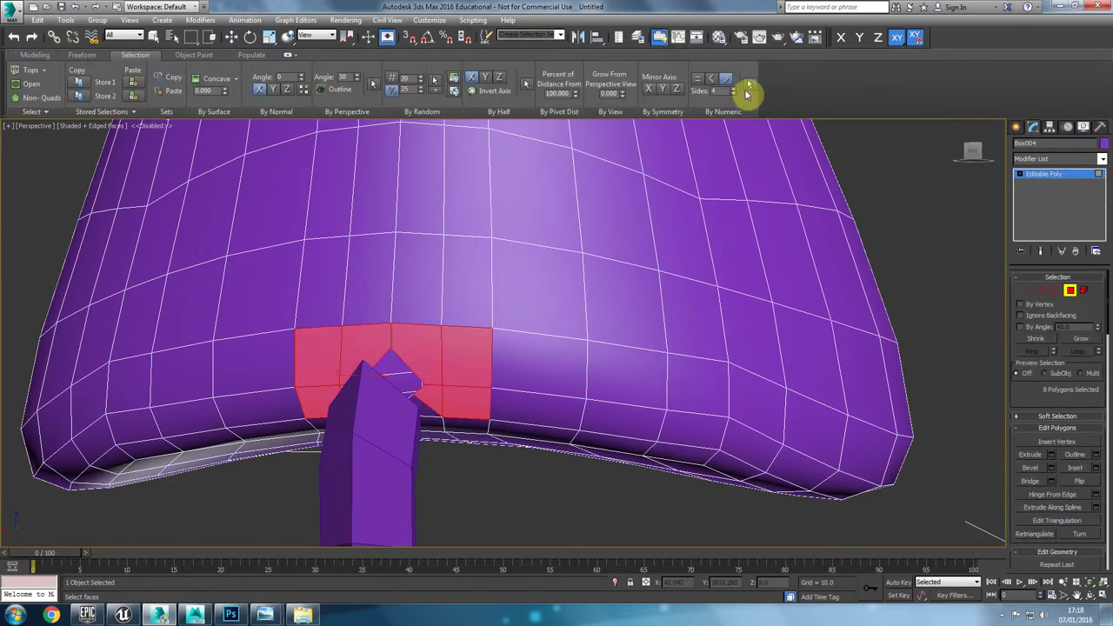
left_click(749, 85)
middle_click_drag(342, 351, 405, 350, "alt")
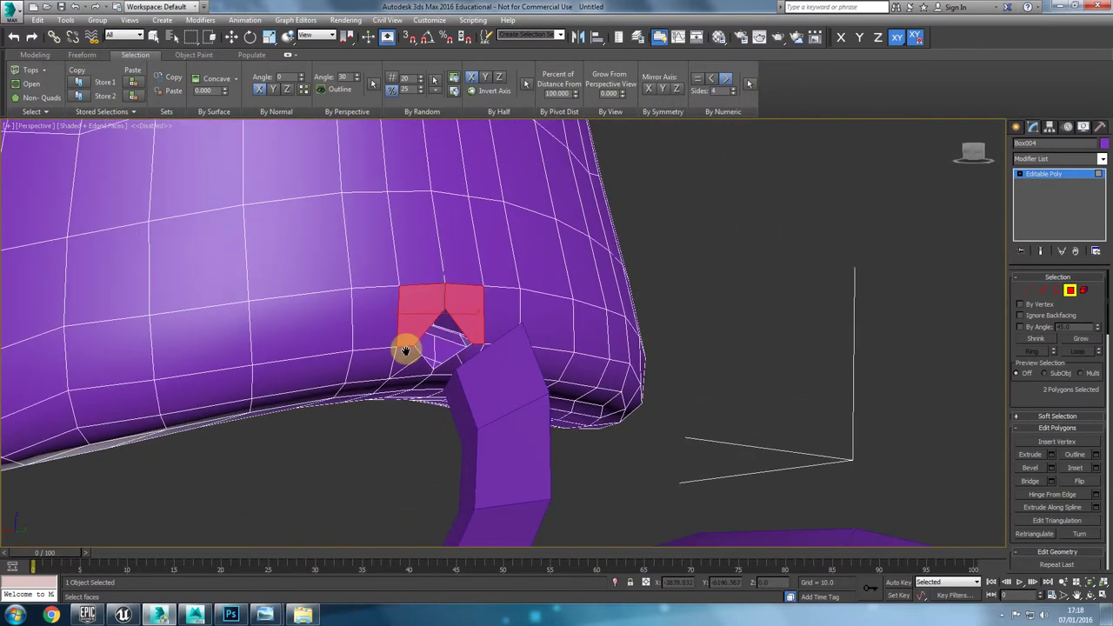
Step: Try to add a horizontal loop around the shell by connecting the edge ring level with the hole's upper half
scroll(405, 350, "up", 5)
key("1")
key("2")
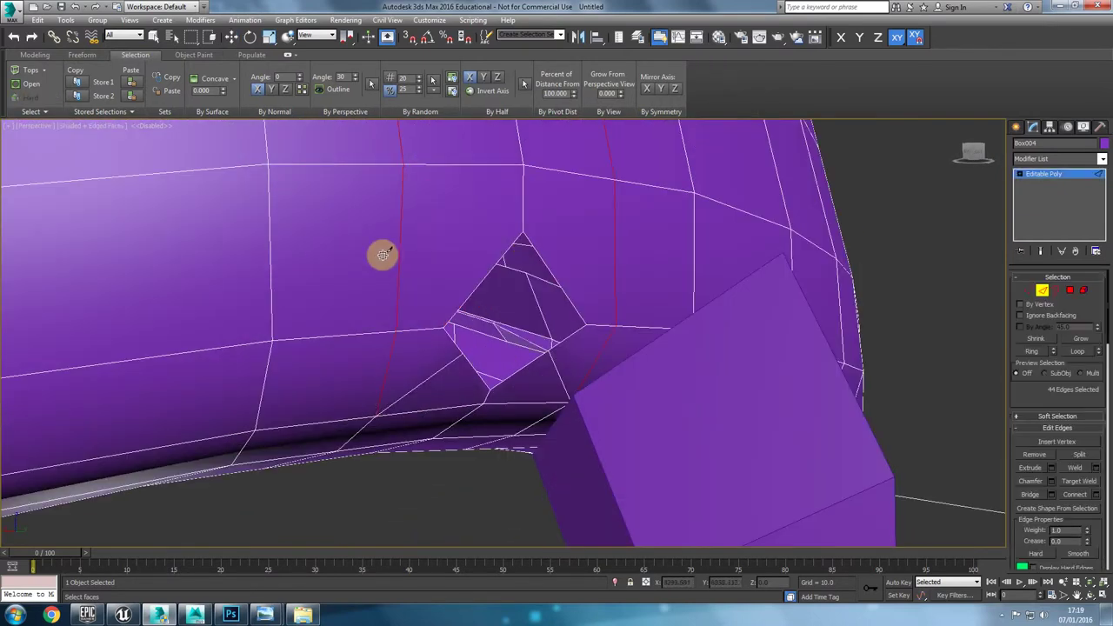
left_click(396, 225)
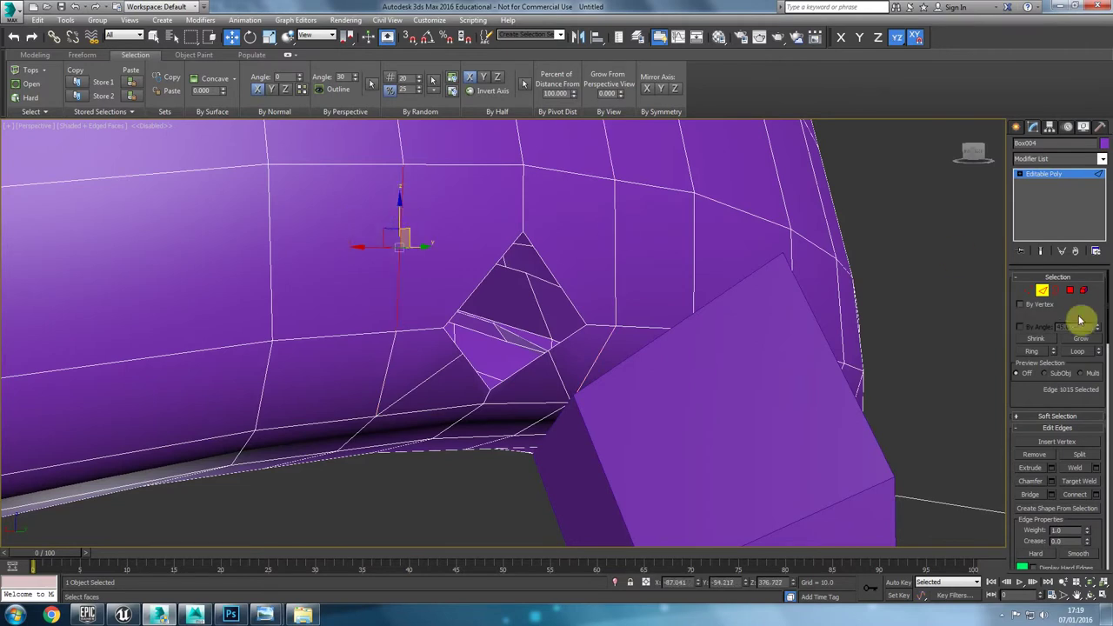
left_click(1031, 350)
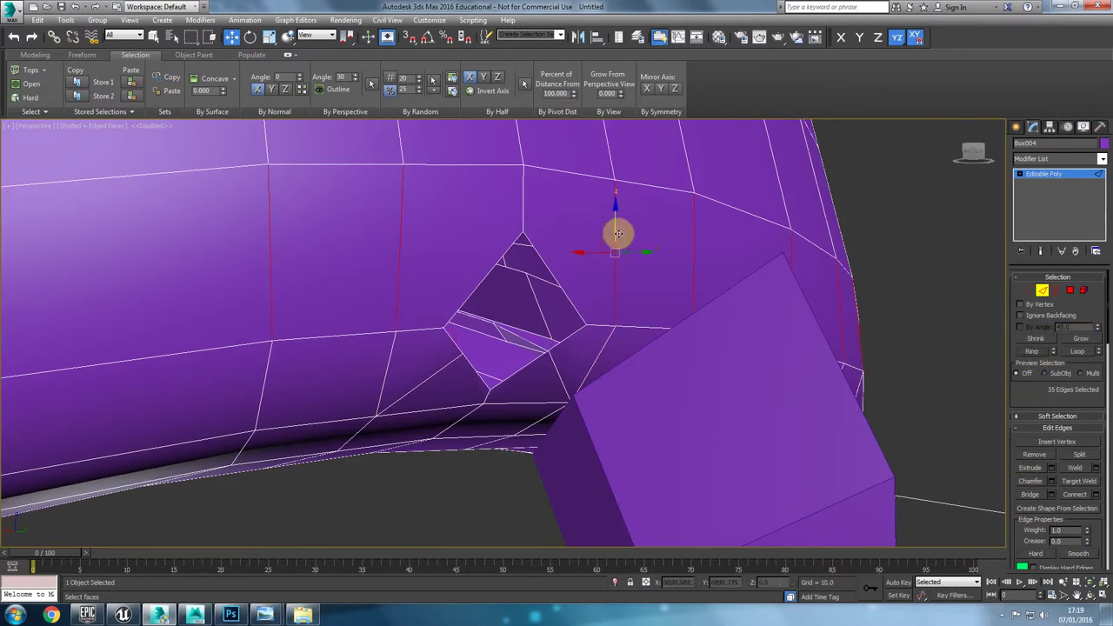
left_click(1073, 493)
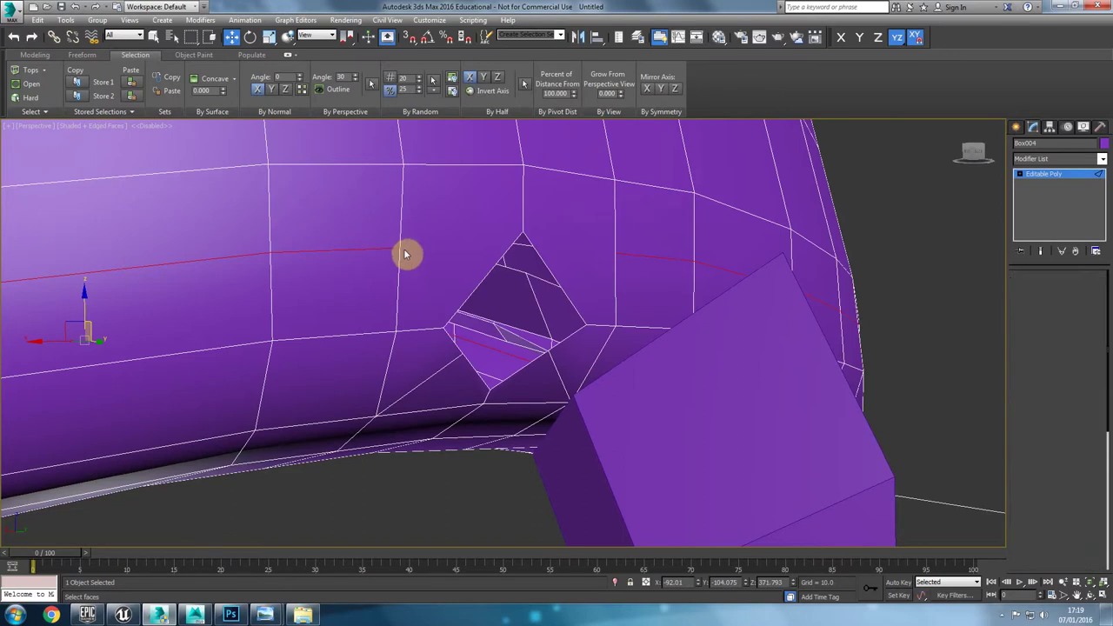
key("1")
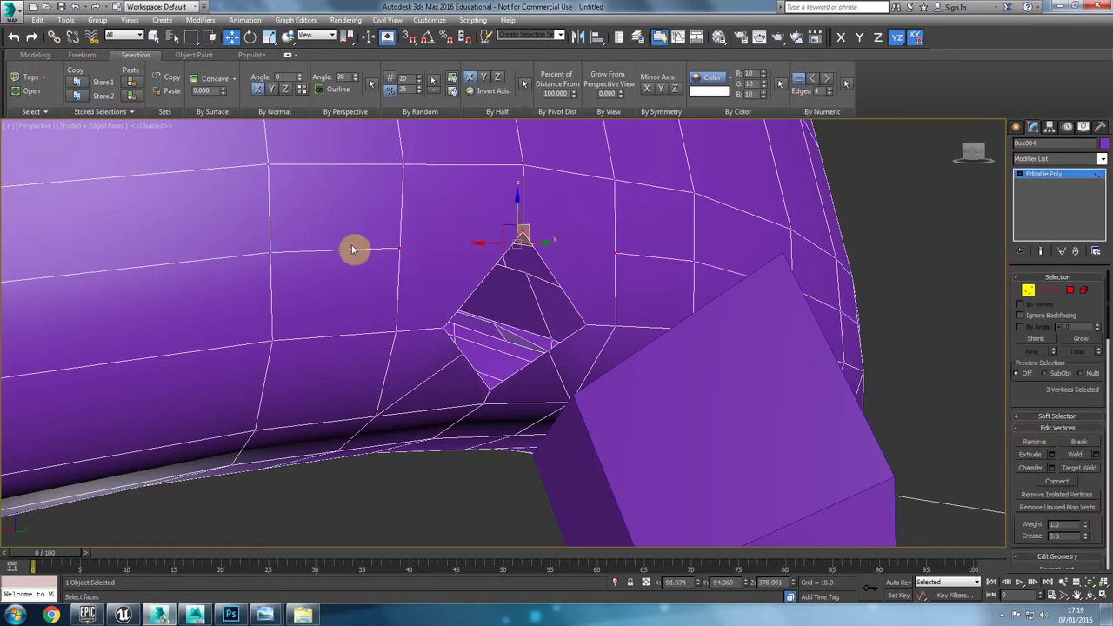
scroll(521, 270, "down", 4)
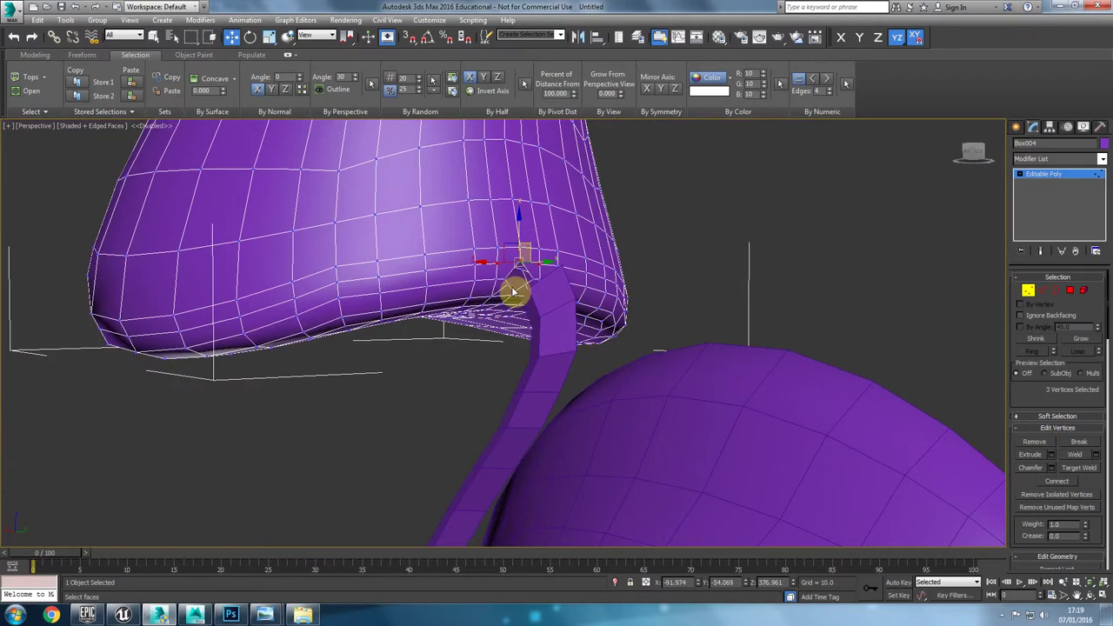
key("1")
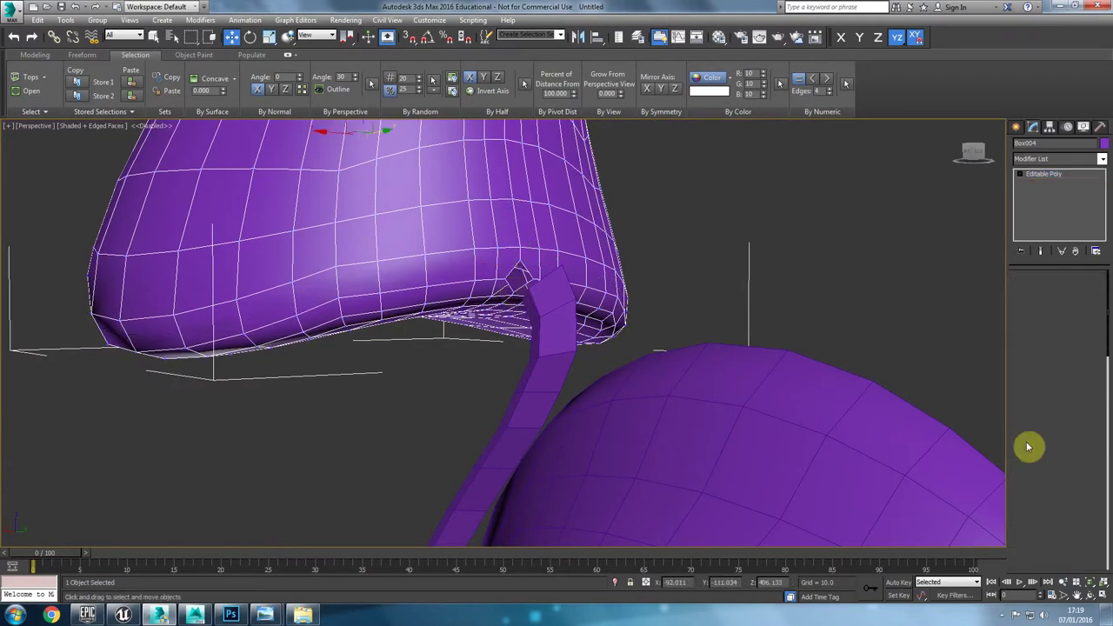
Step: Target-weld the hole's top vertex onto the centre-line vertex directly above it
left_click(1029, 290)
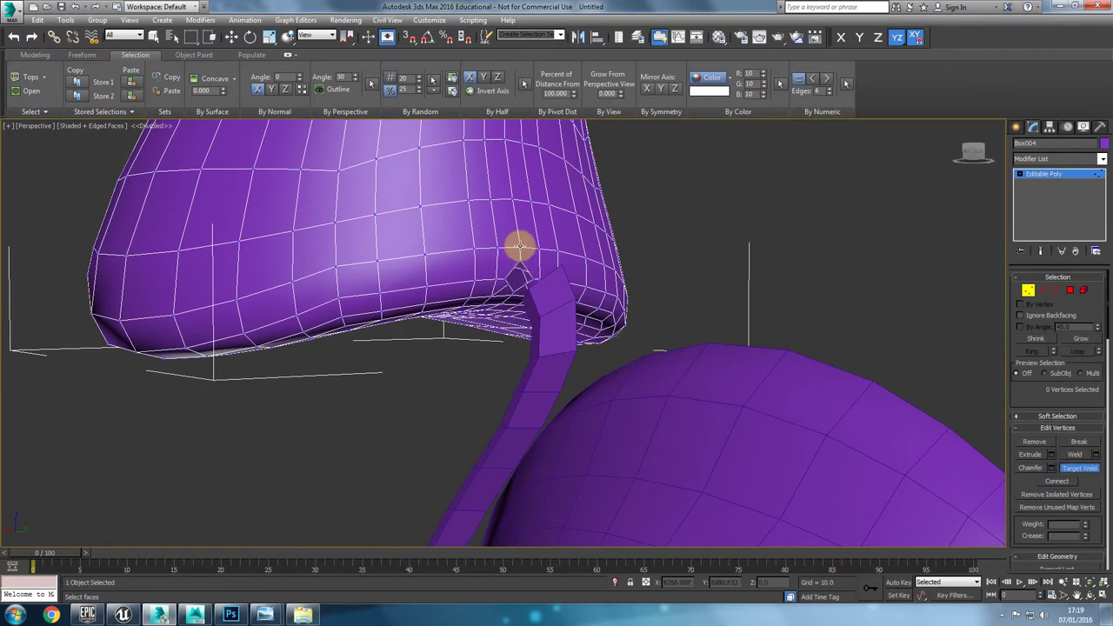
scroll(513, 317, "up", 10)
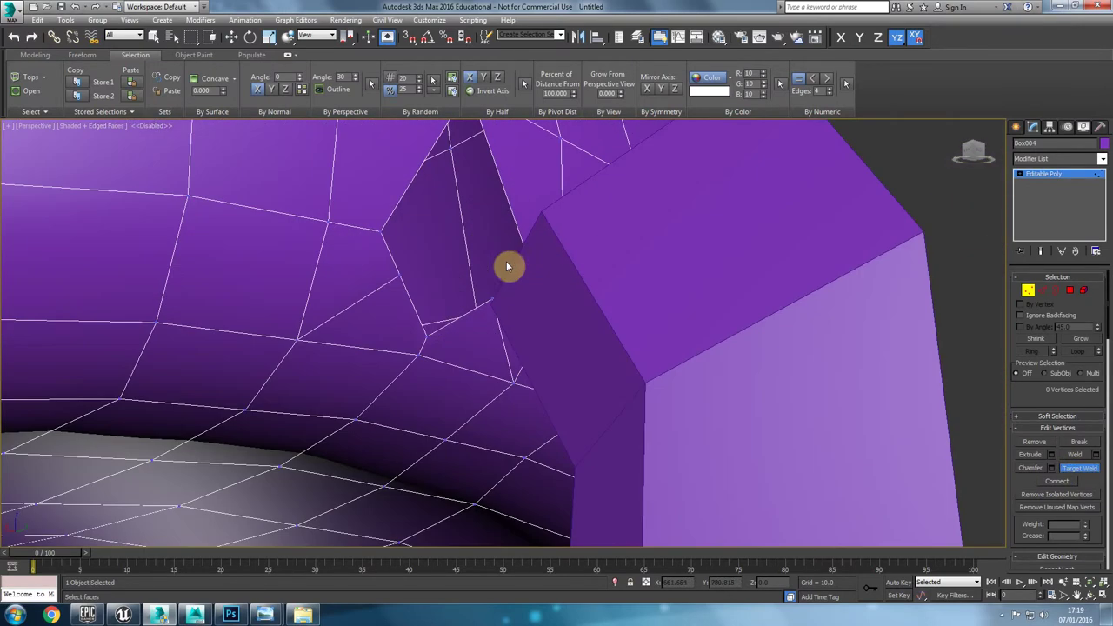
middle_click_drag(438, 314, 444, 319)
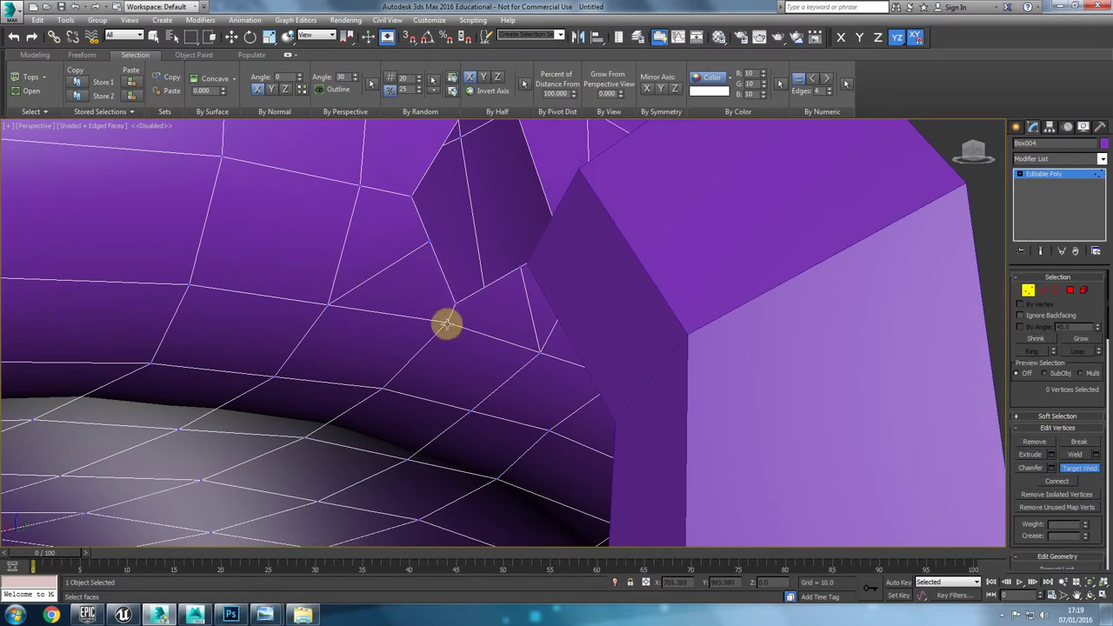
right_click(427, 296)
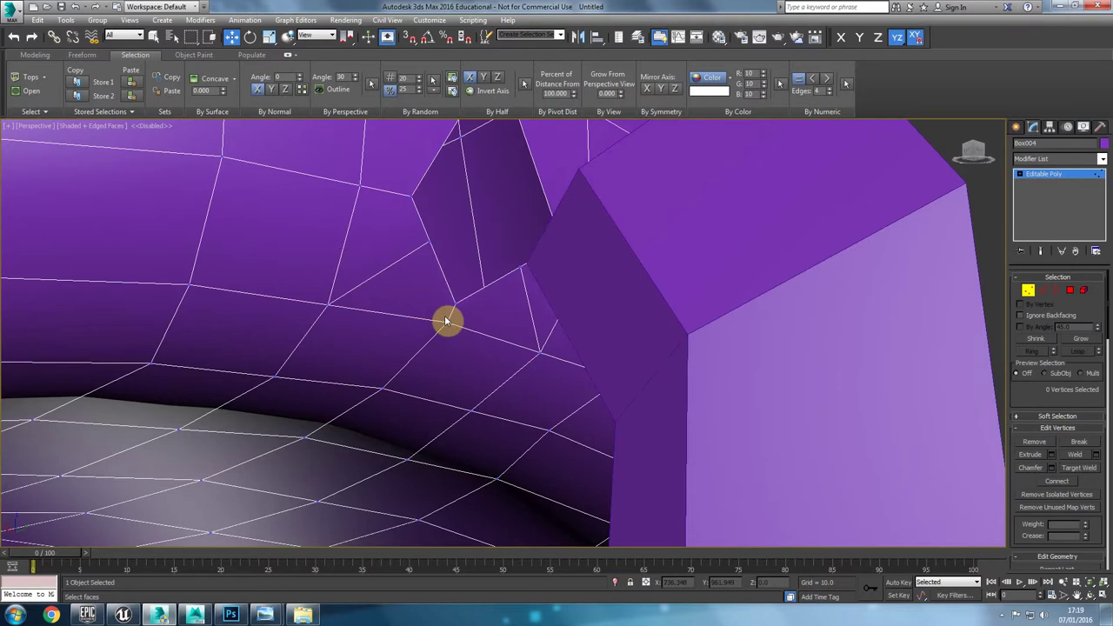
scroll(357, 282, "down", 3)
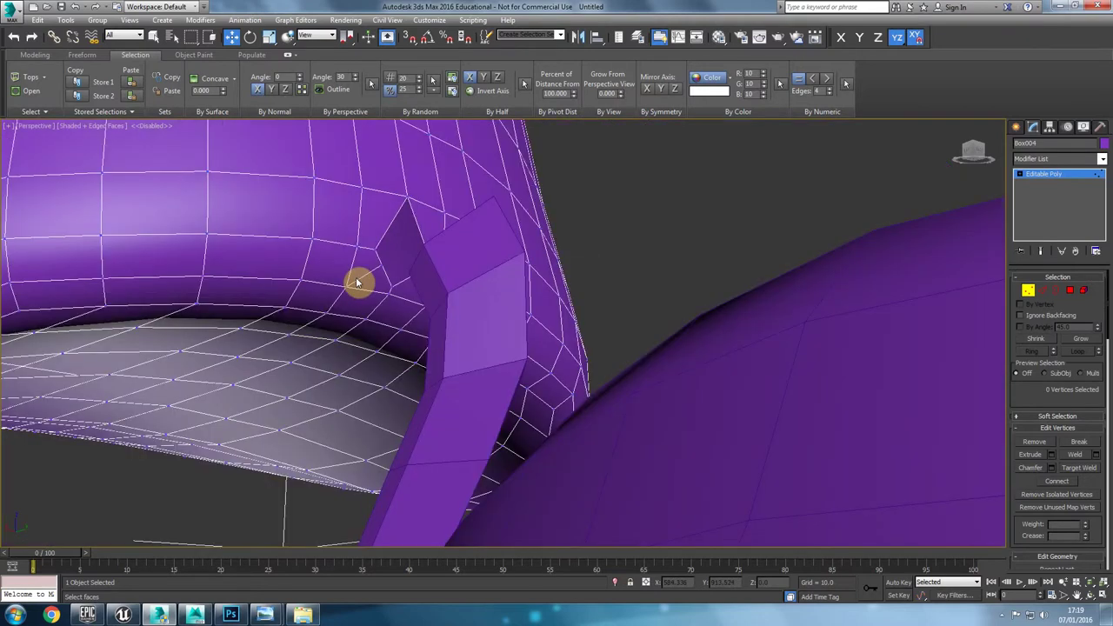
Step: With the Edge constraint on, scale the vertex pair just outside the hole apart along X and widen the hole's side corners
middle_click_drag(342, 281, 393, 303, "alt")
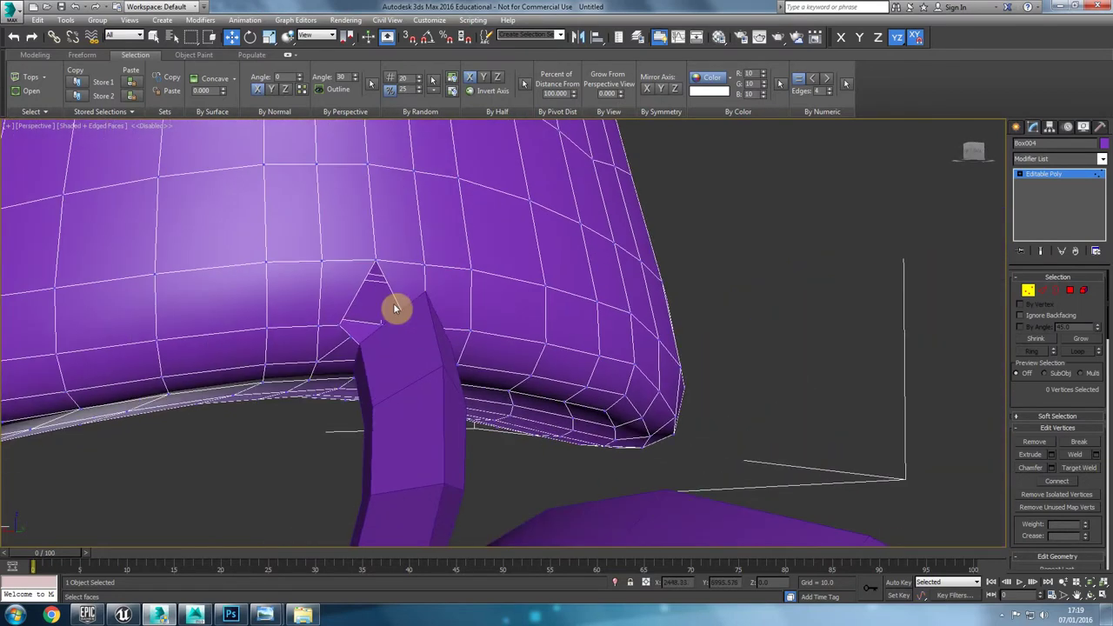
left_click(318, 327)
middle_click_drag(481, 370, 455, 379, "alt")
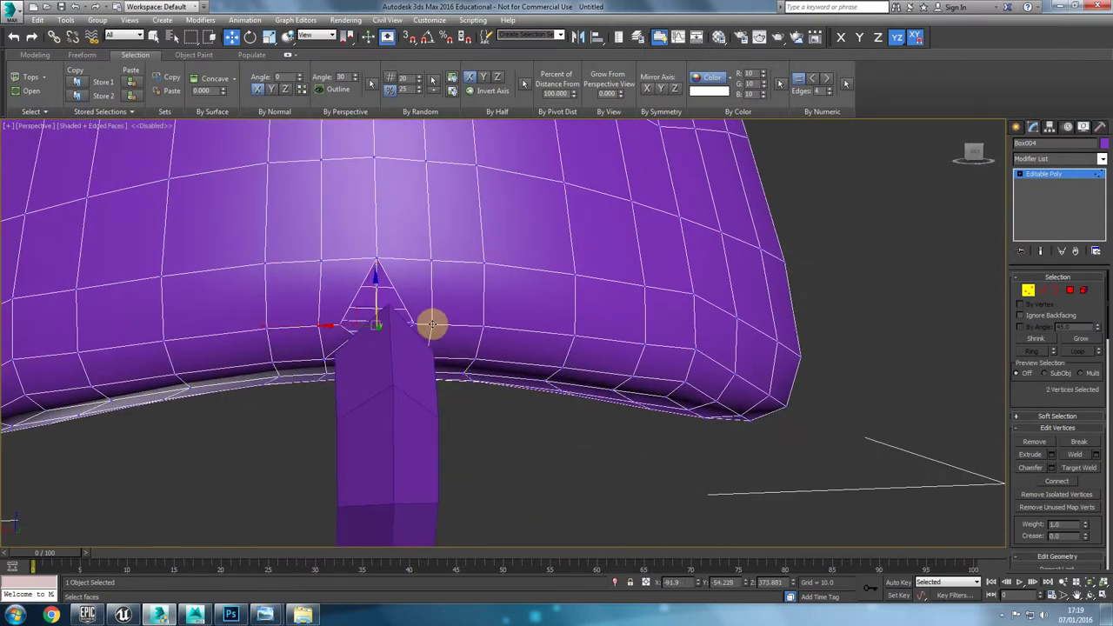
key("r")
scroll(1024, 450, "down", 2)
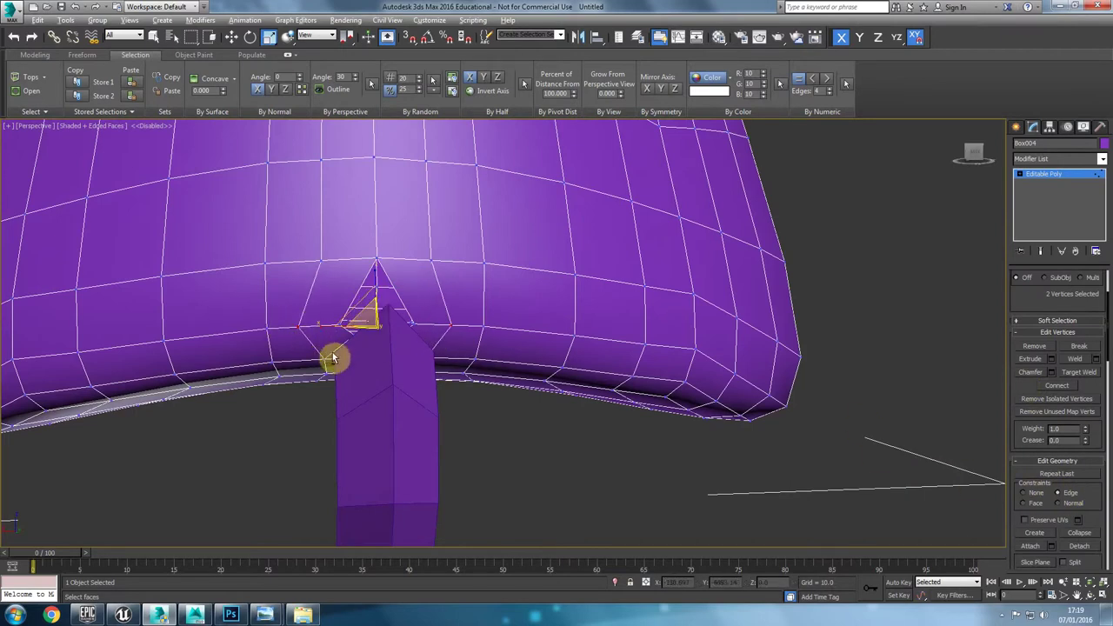
middle_click_drag(331, 355, 345, 356, "alt")
left_click(418, 325)
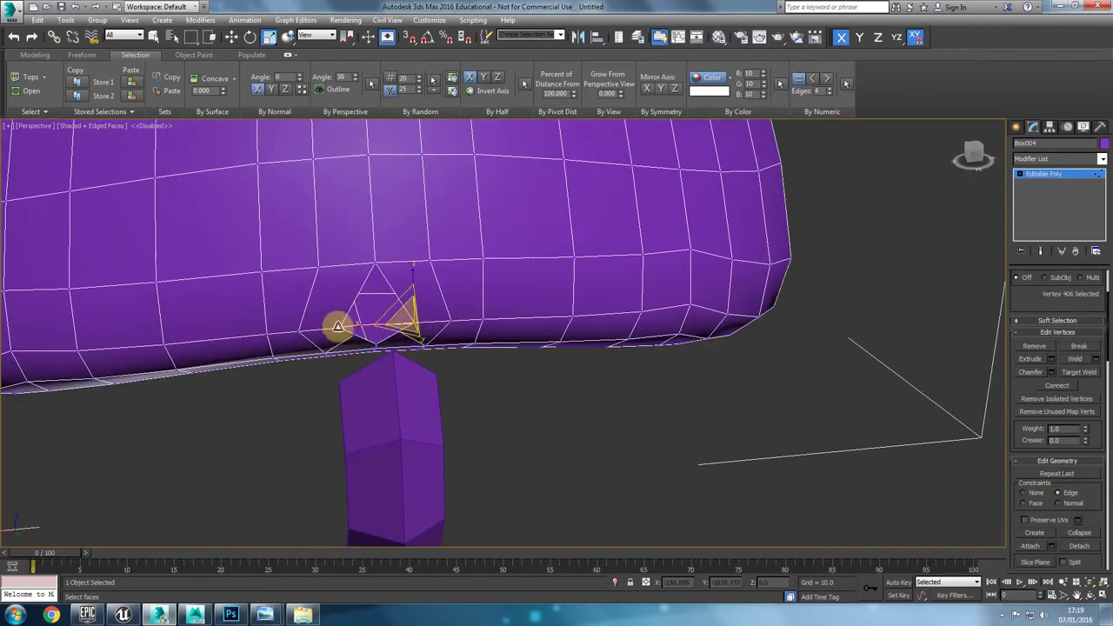
left_click(337, 327, "ctrl")
middle_click_drag(314, 329, 355, 342, "alt")
scroll(355, 357, "up", 5)
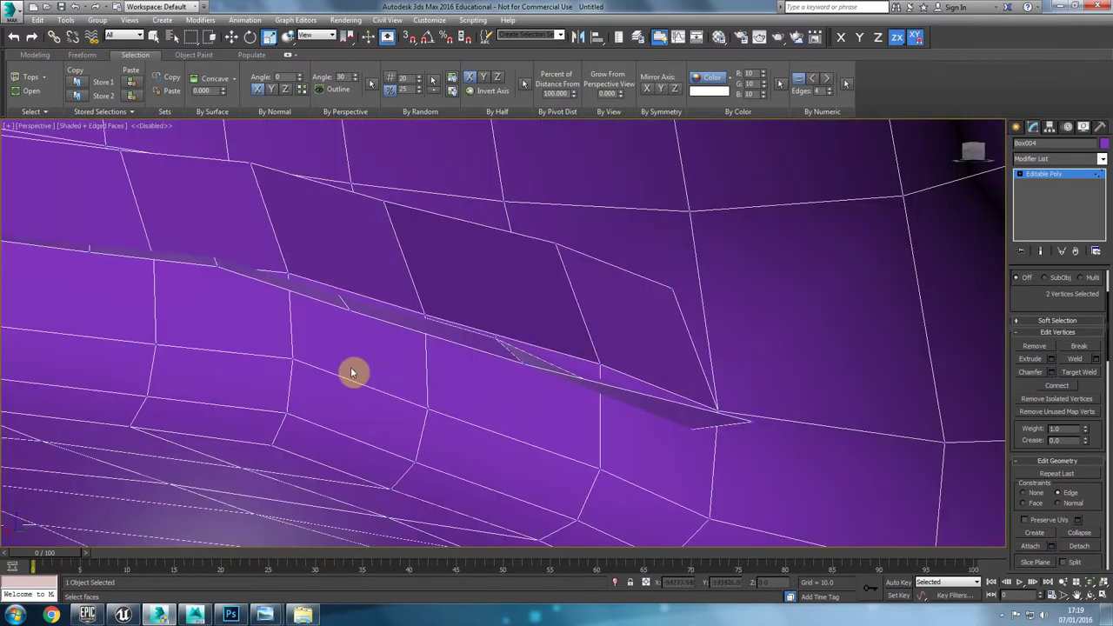
Step: Set the constraint to None, scale the hole's two lower side vertices apart along X and adjust their height along Z
scroll(354, 370, "down", 5)
left_click(348, 329)
left_click(340, 266)
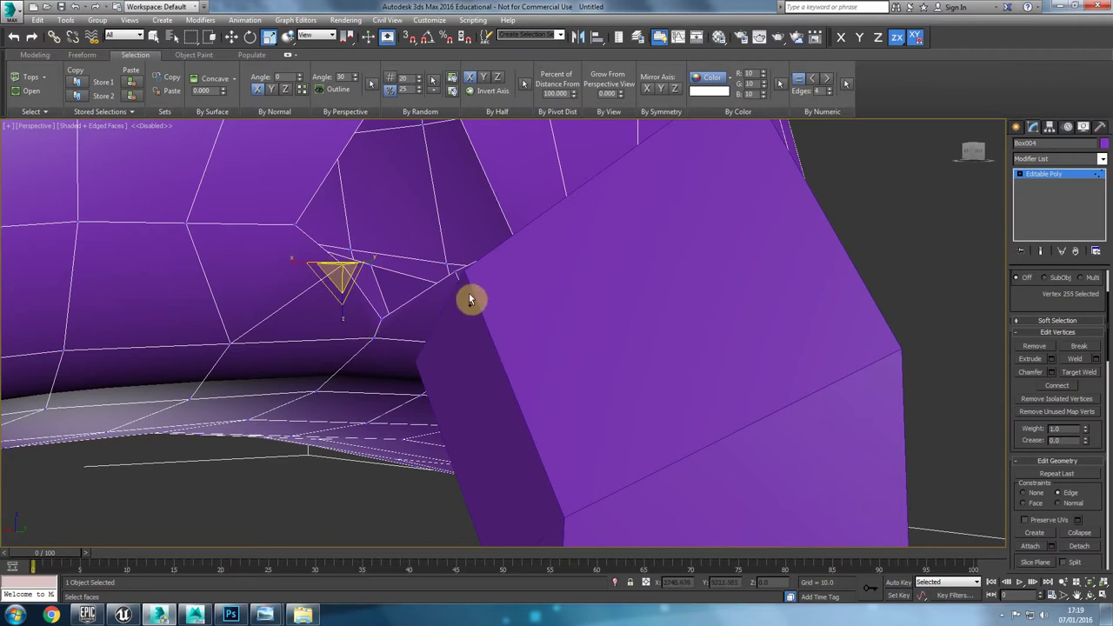
left_click(455, 273, "ctrl")
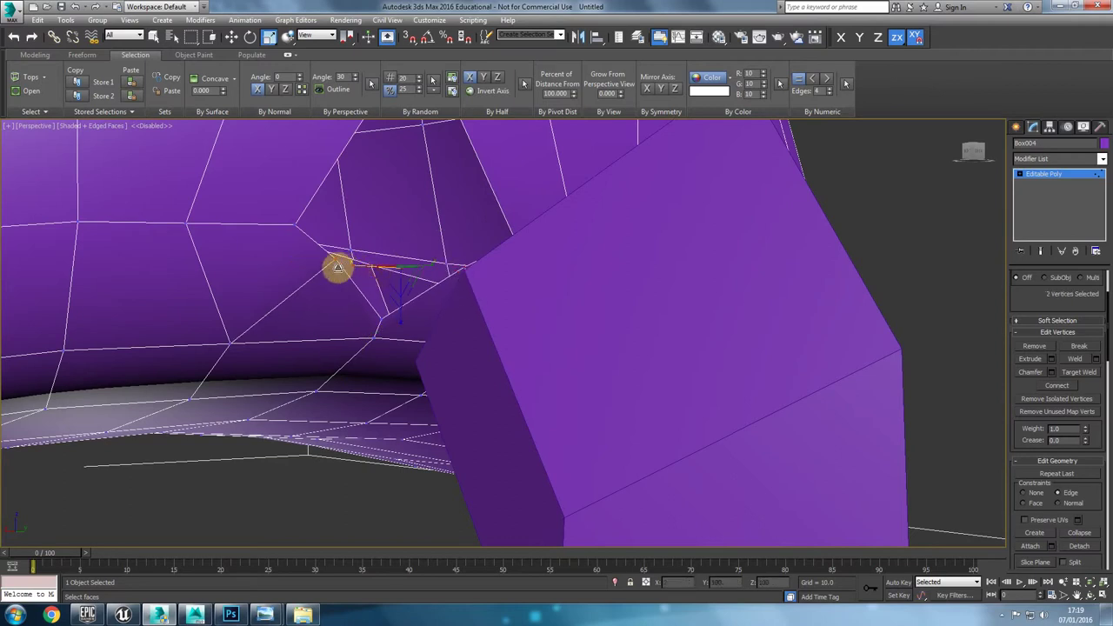
key("ctrl+z")
left_click(1033, 495)
left_click_drag(355, 264, 331, 269)
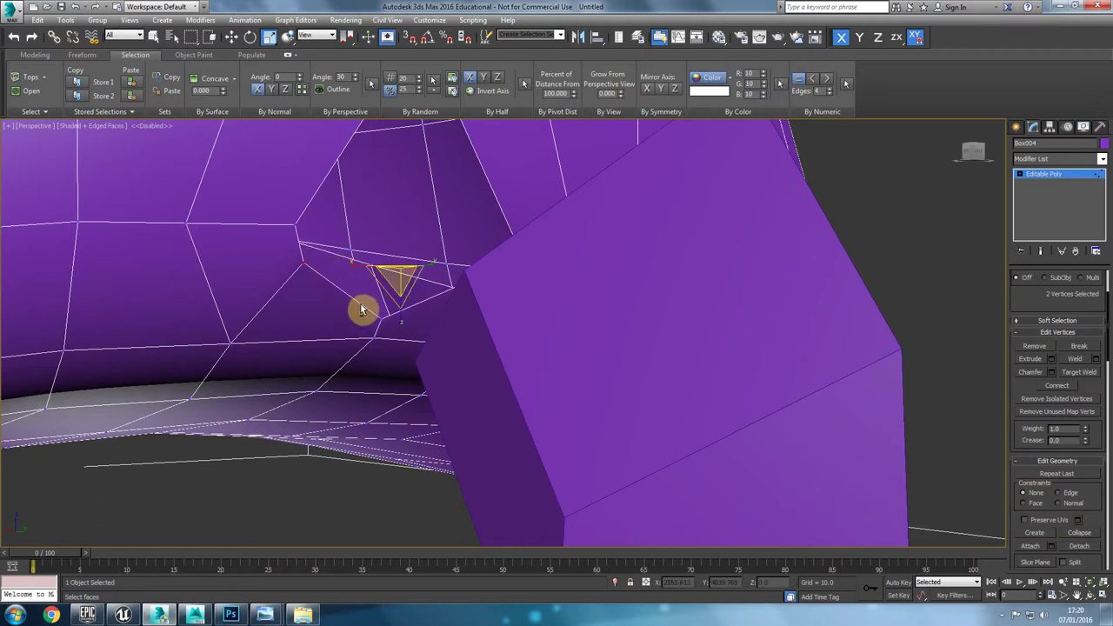
middle_click_drag(363, 310, 408, 251, "alt")
key("w")
scroll(396, 253, "down", 10)
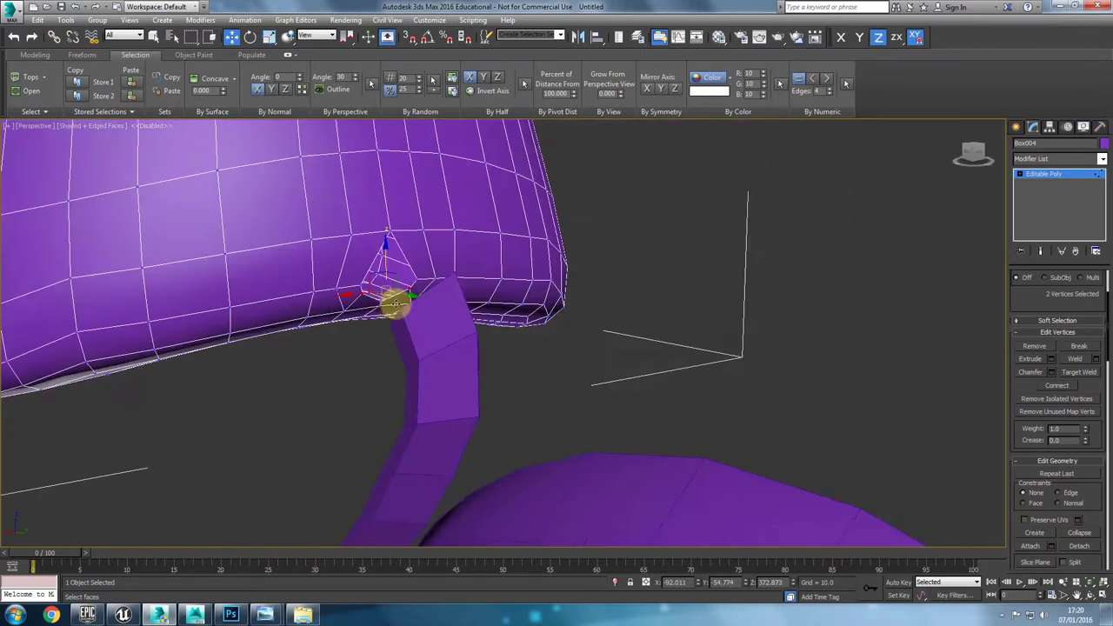
Step: Apply a Symmetry modifier to the upper shell with its reshaped hole and convert it back to Editable Poly
left_click_drag(1027, 301, 1034, 324)
left_click(1028, 289)
left_click(1103, 160)
type("sy")
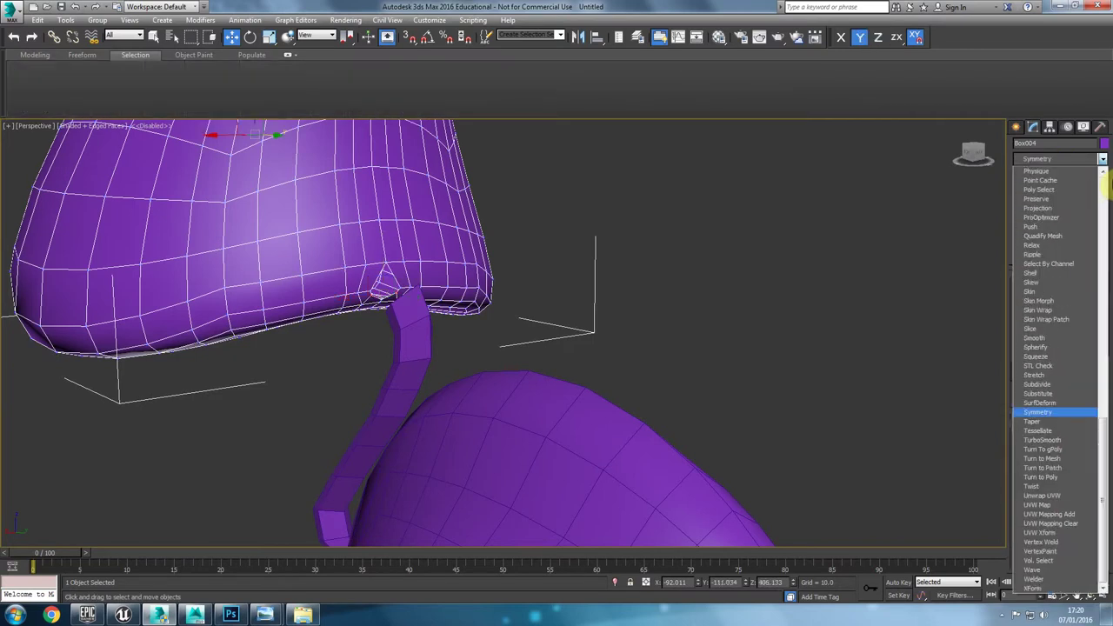
key("Return")
right_click(258, 188)
mouse_move(317, 308)
left_click(393, 320)
middle_click_drag(410, 319, 420, 323, "alt")
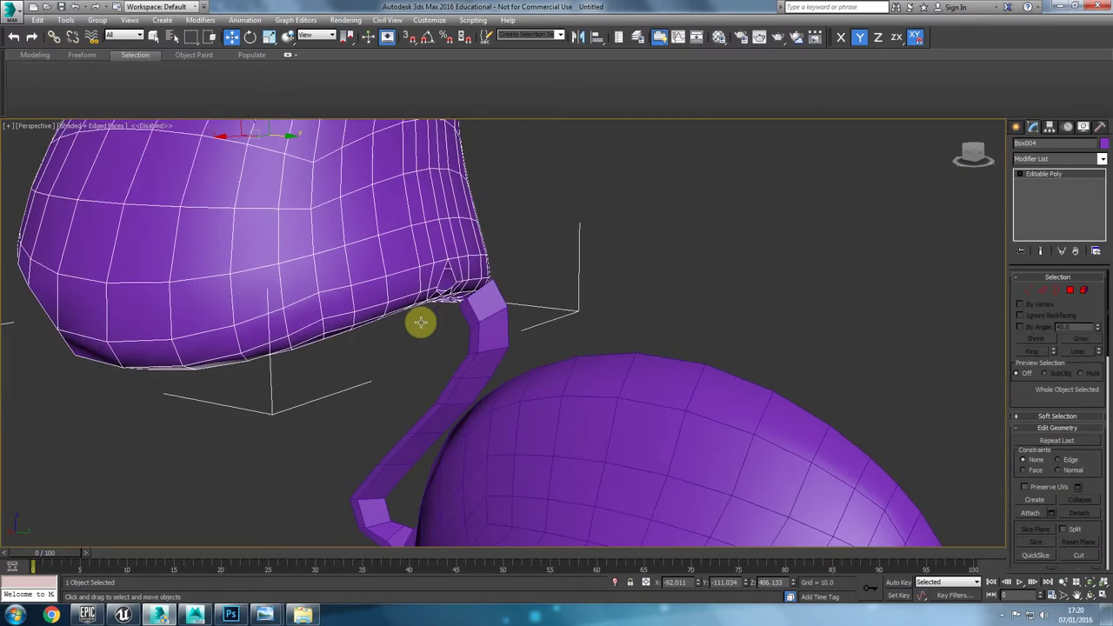
Step: Attach the upper shell to the lower body that carries the bent arm
left_click(1084, 290)
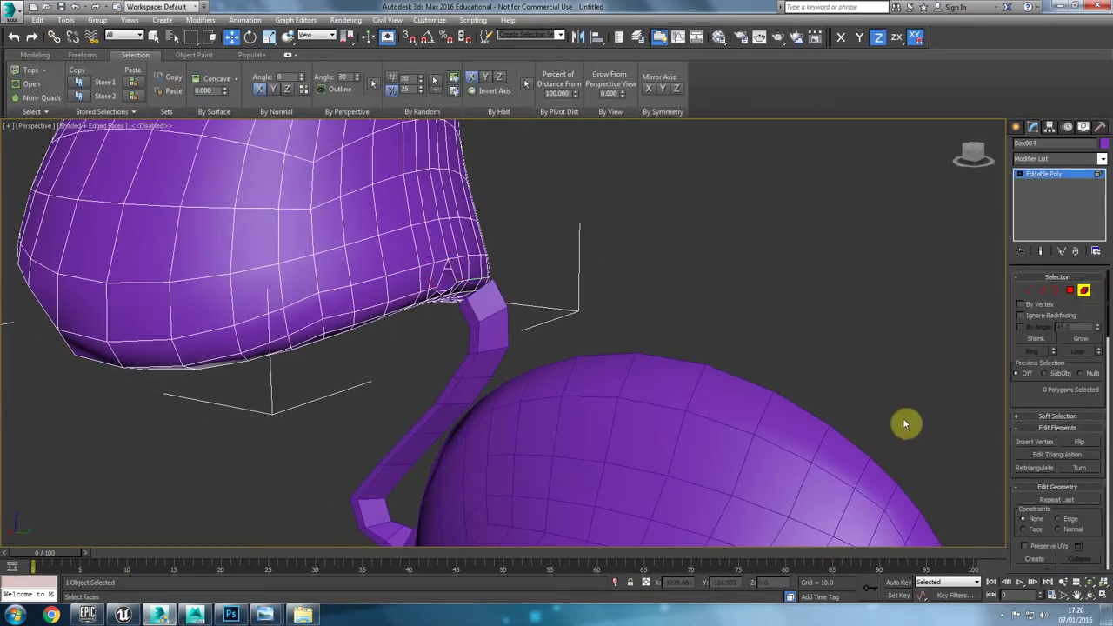
left_click(1083, 292)
left_click(666, 525)
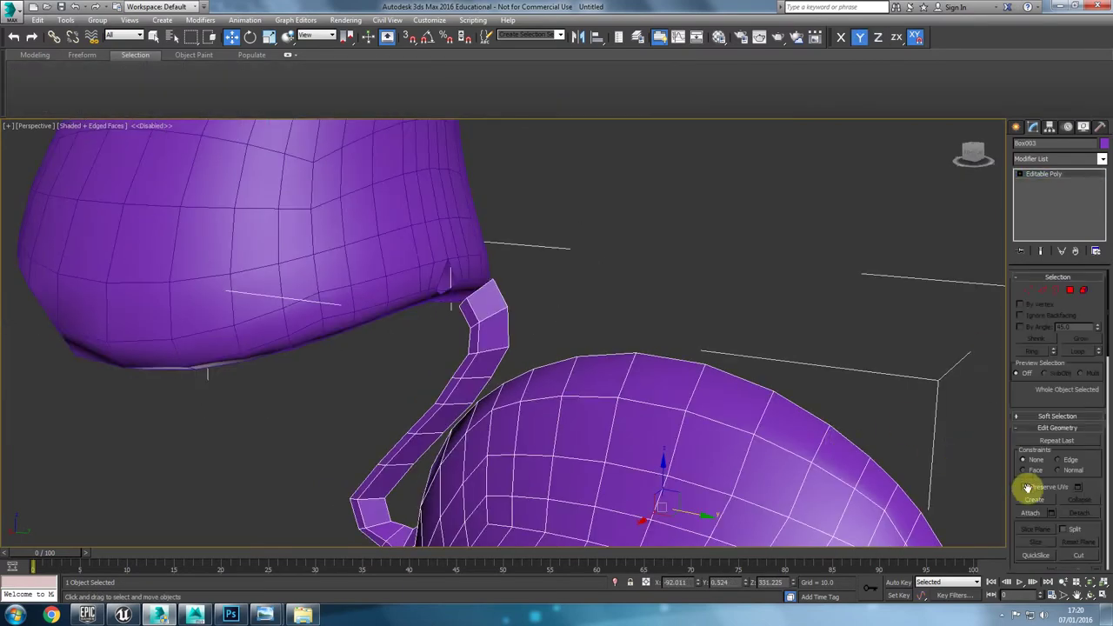
left_click(1031, 515)
left_click(403, 236)
Step: Select the lower body with its bent arm as a single element of the combined mesh
left_click(1084, 290)
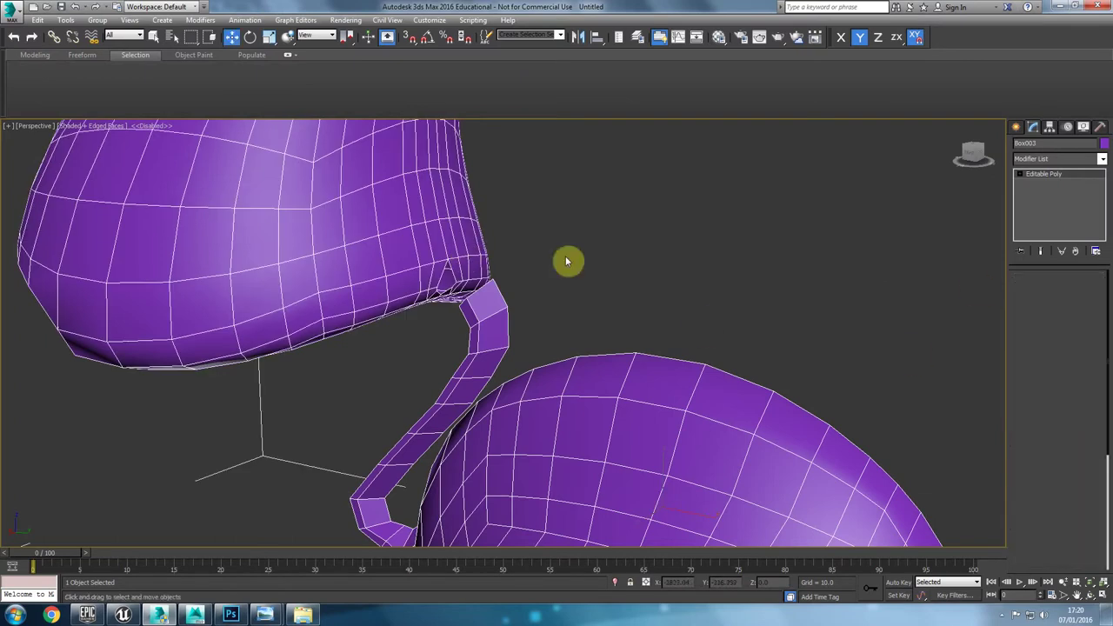
left_click_drag(315, 195, 345, 200)
middle_click_drag(351, 258, 461, 349, "alt")
left_click(547, 408)
scroll(581, 343, "up", 3)
middle_click_drag(461, 348, 622, 319)
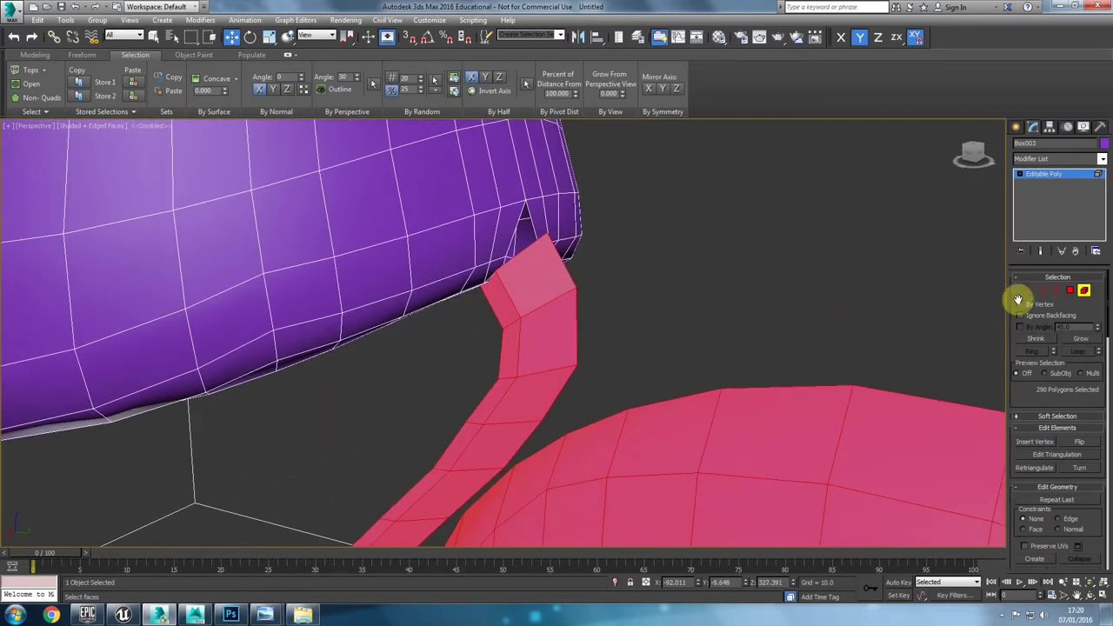
Step: Select the upper shell element and move it so its rim hole lines up with the bent arm's tip
left_click(405, 212)
middle_click_drag(405, 214, 325, 236, "alt")
middle_click_drag(271, 119, 276, 179)
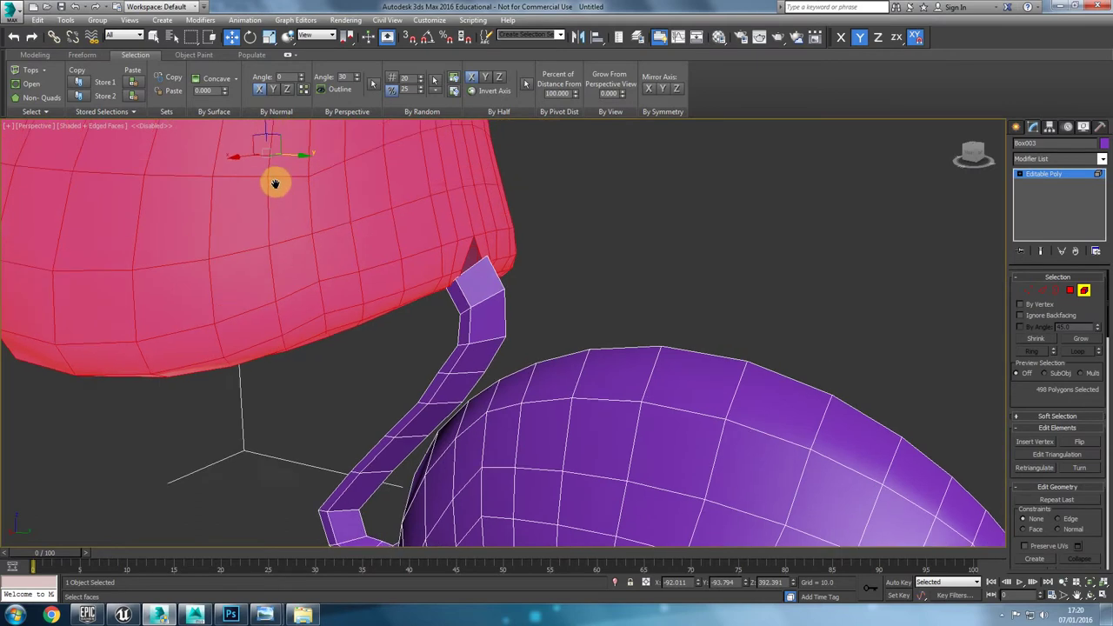
mouse_move(260, 141)
left_mouse_down()
mouse_move(280, 146)
mouse_move(263, 126)
left_mouse_up()
left_click_drag(281, 171, 278, 169)
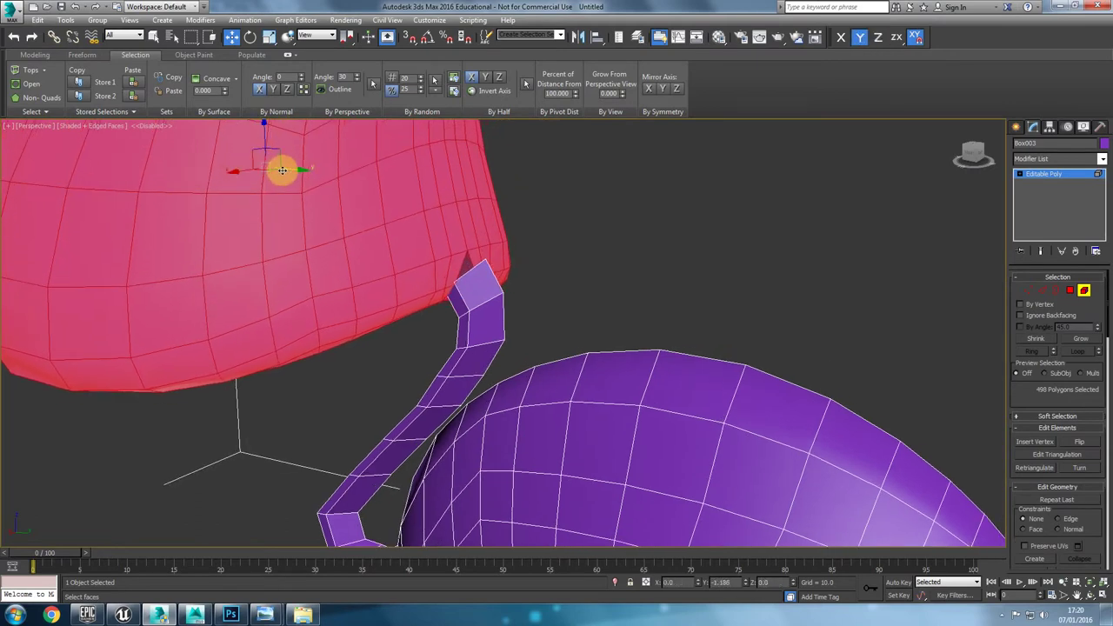
Step: Target Weld the vertices of the shell's rim hole and the arm's tip together, then leave vertex editing
left_click(1029, 290)
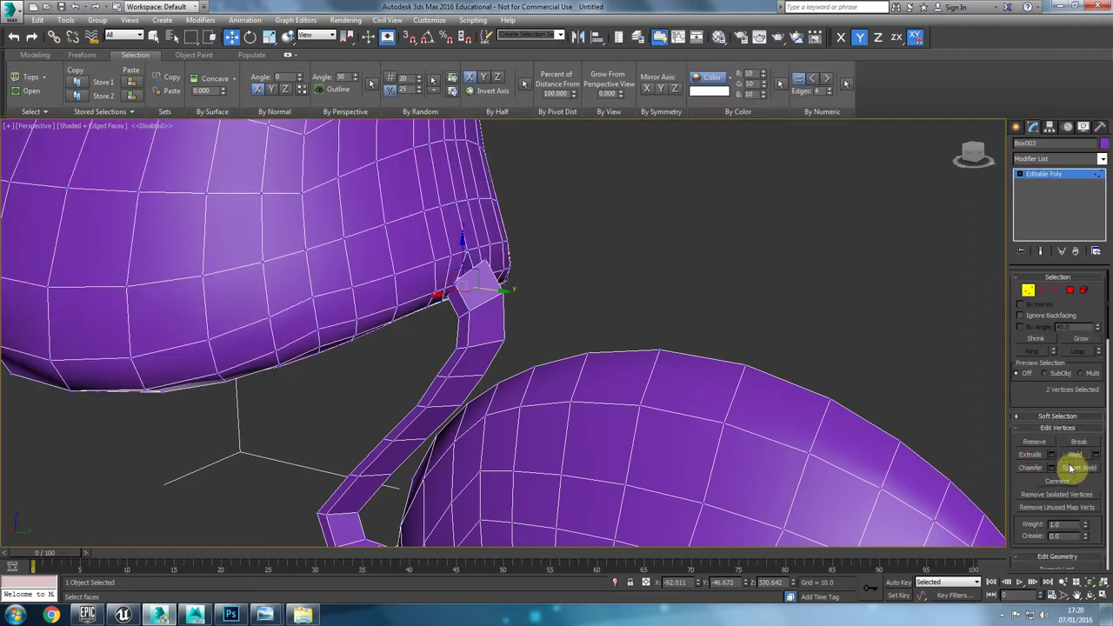
left_click(1077, 468)
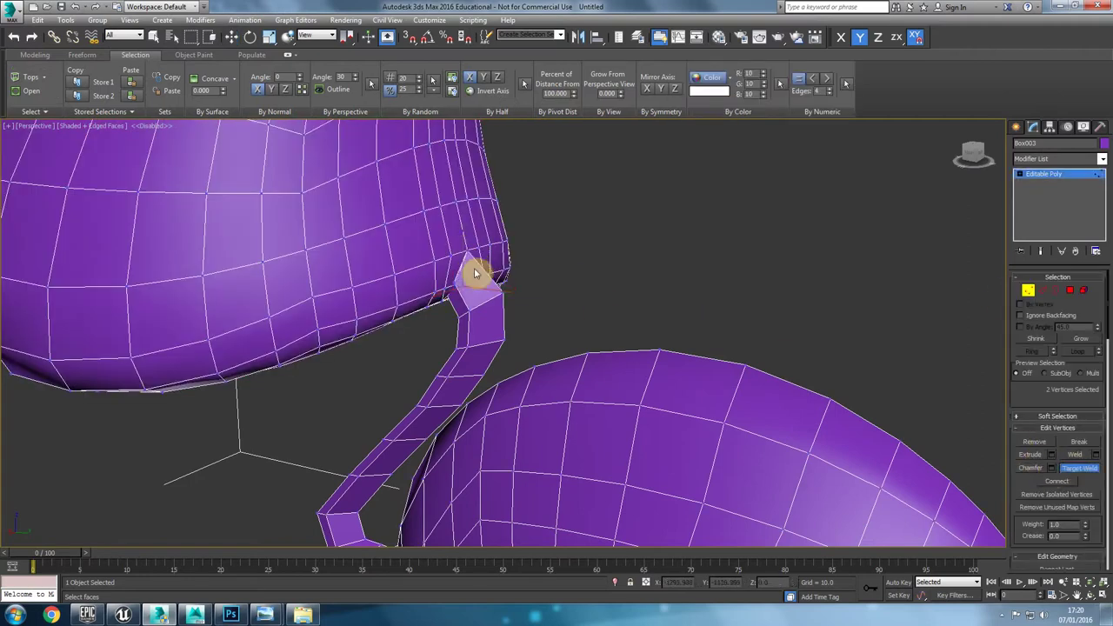
scroll(487, 316, "up", 4)
key("F3")
mouse_move(437, 305)
middle_mouse_down("alt")
mouse_move(413, 298)
mouse_move(420, 287)
mouse_move(443, 336)
mouse_move(412, 304)
mouse_move(427, 330)
mouse_move(445, 331)
mouse_move(354, 337)
middle_mouse_up("alt")
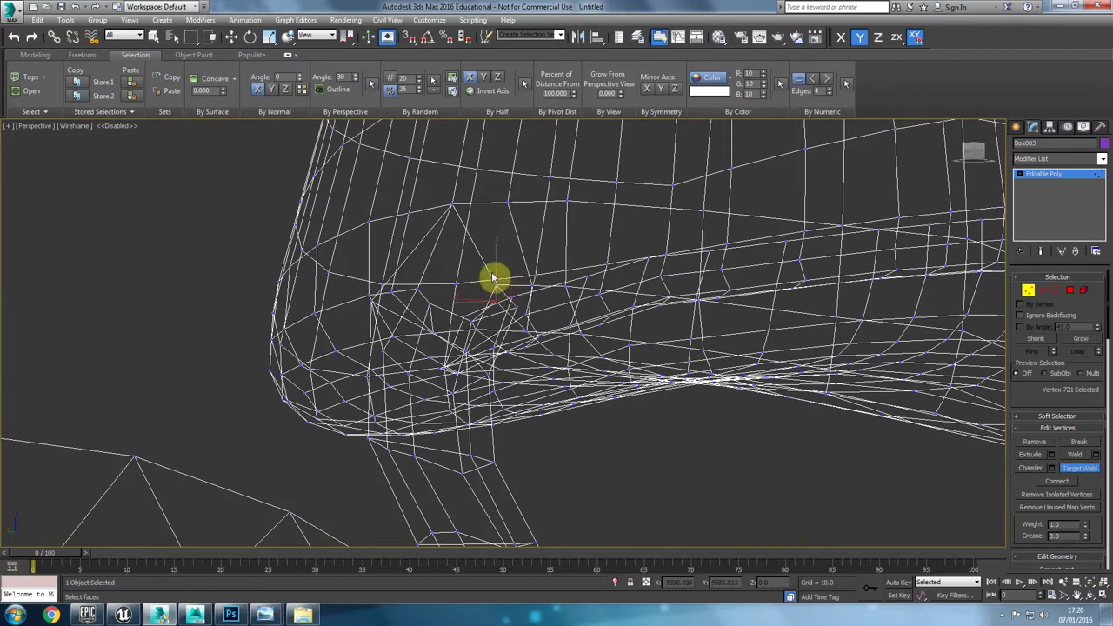
middle_click_drag(497, 311, 467, 321, "alt")
key("F3")
scroll(468, 321, "down", 5)
left_click(1029, 290)
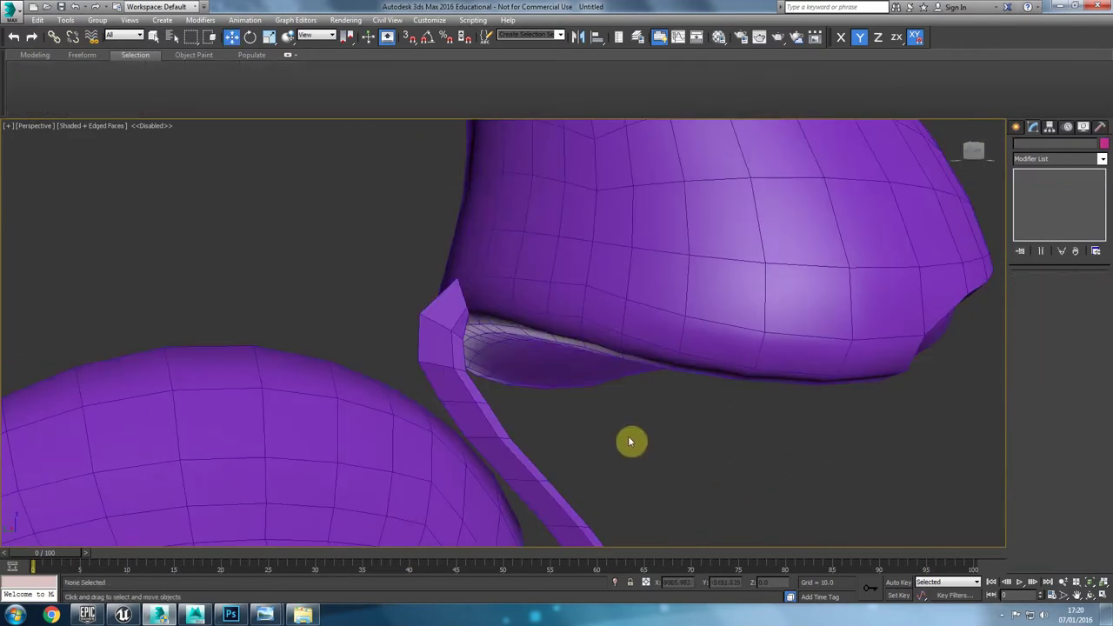
Step: Clone the grey character's two teeth elements as a separate object beside the character in the front view
scroll(631, 441, "down", 5)
mouse_move(619, 450)
middle_mouse_down("alt")
mouse_move(631, 413)
mouse_move(633, 427)
mouse_move(549, 417)
mouse_move(584, 397)
mouse_move(563, 442)
mouse_move(530, 370)
mouse_move(268, 182)
middle_mouse_up("alt")
scroll(633, 424, "down", 5)
key("F4")
key("f")
scroll(522, 348, "down", 4)
middle_click_drag(788, 527, 477, 348)
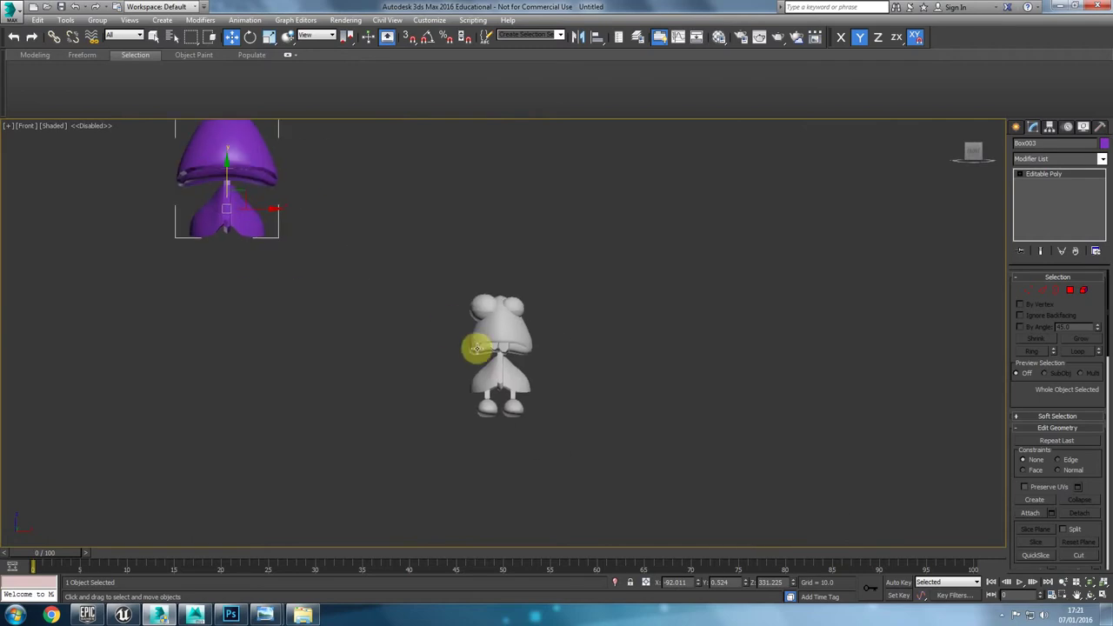
scroll(477, 348, "up", 6)
left_click(515, 321)
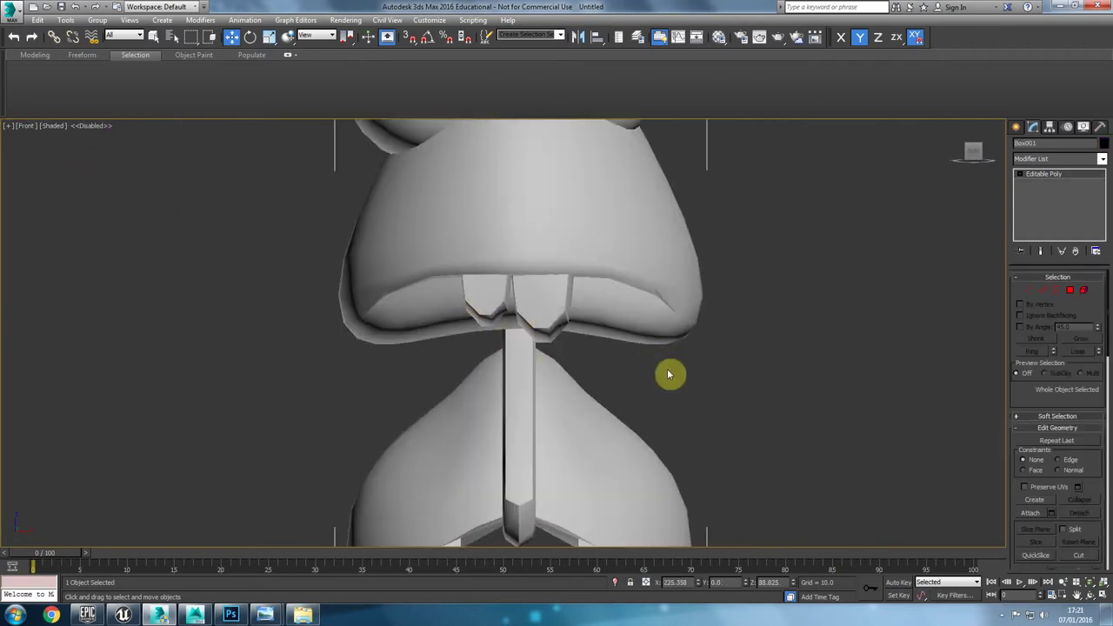
key("F4")
left_click(1083, 290)
left_click(529, 311)
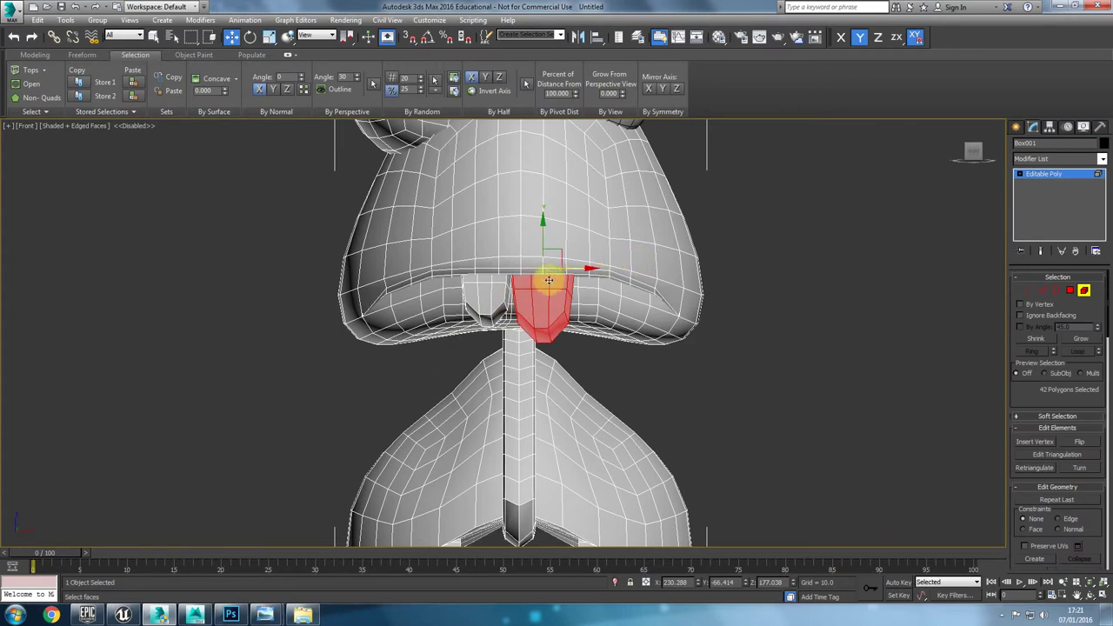
left_click(495, 301, "ctrl")
left_click_drag(577, 268, 235, 286, "shift")
left_click(595, 319)
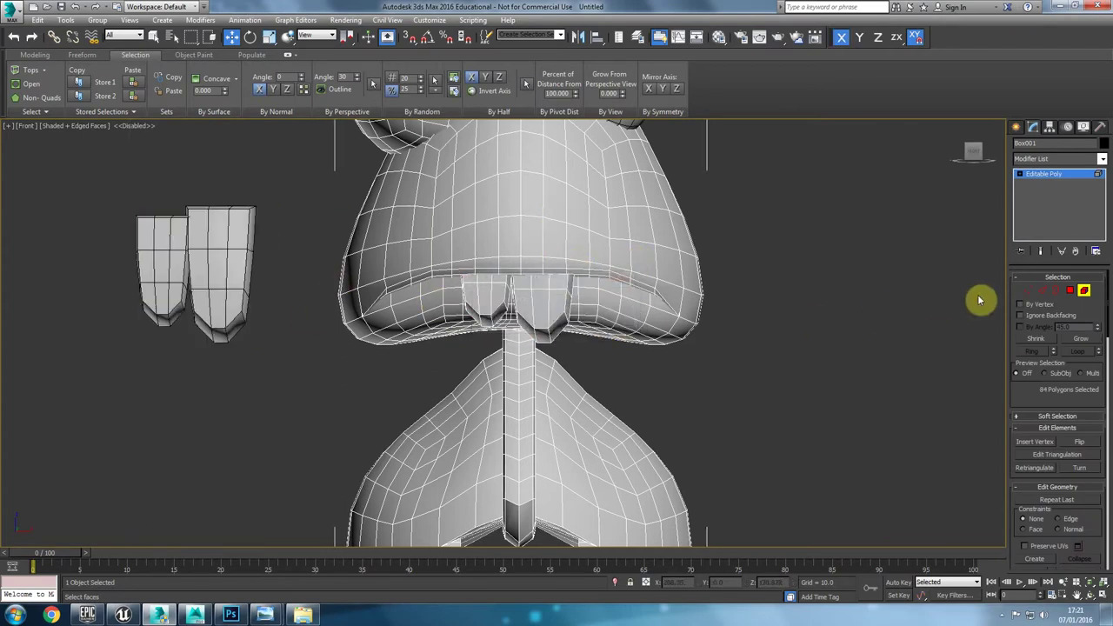
left_click(621, 360)
Step: Center the cloned teeth object's pivot on its own geometry
left_click(237, 315)
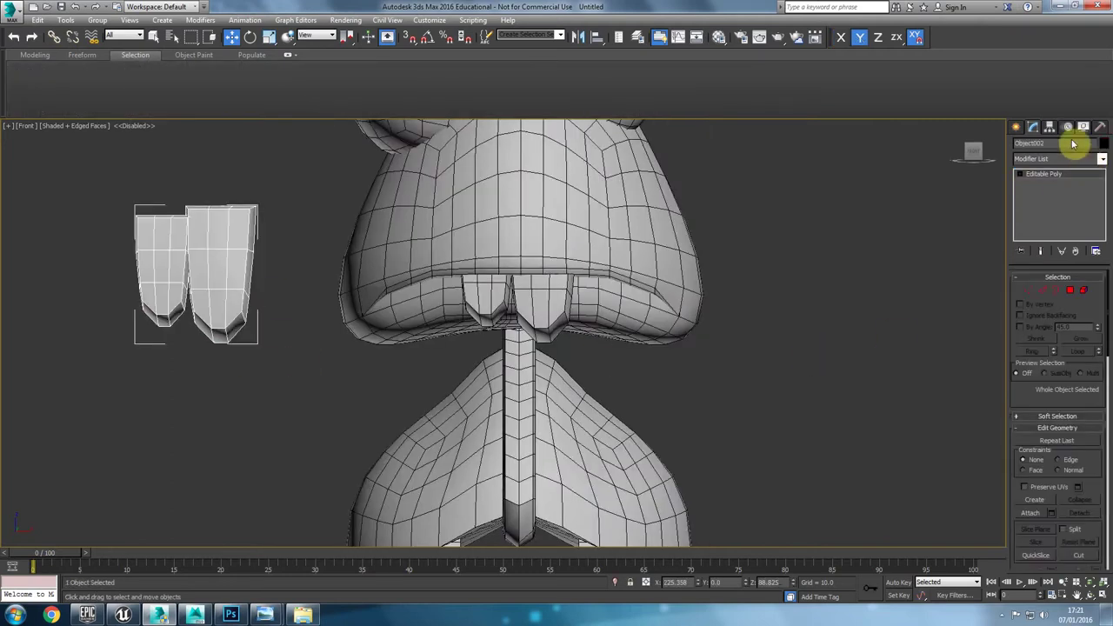
left_click(1051, 128)
left_click(1060, 176)
left_click(1035, 175)
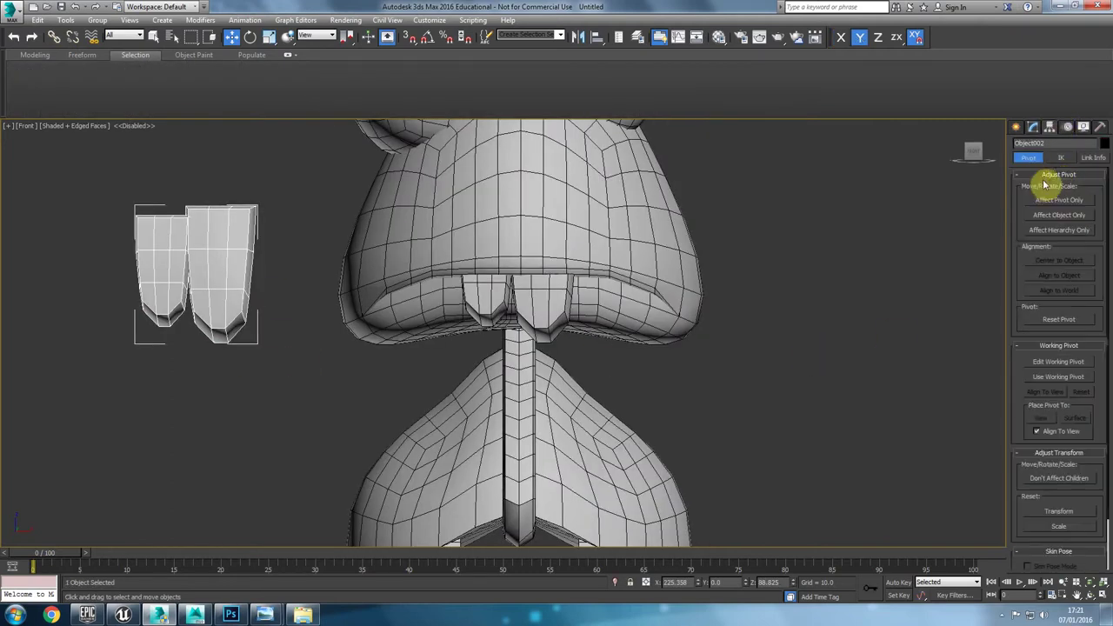
left_click(1058, 201)
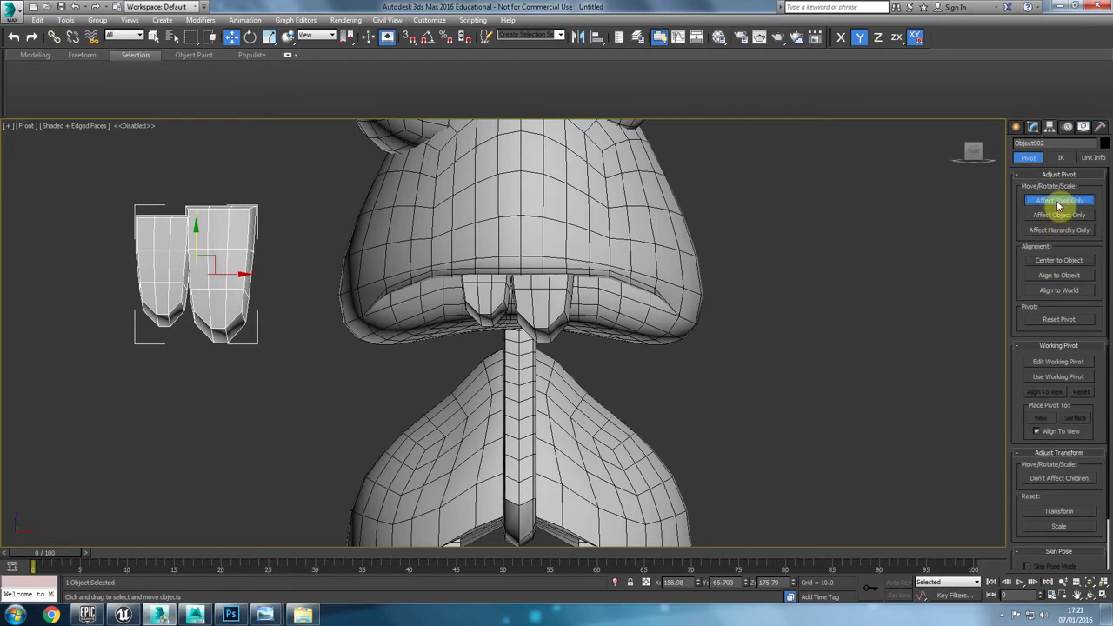
left_click(1060, 201)
Step: Align the teeth's pivot point to the center of the purple model on the X, Y and Z positions
scroll(435, 298, "down", 6)
key("alt+a")
left_click(386, 261)
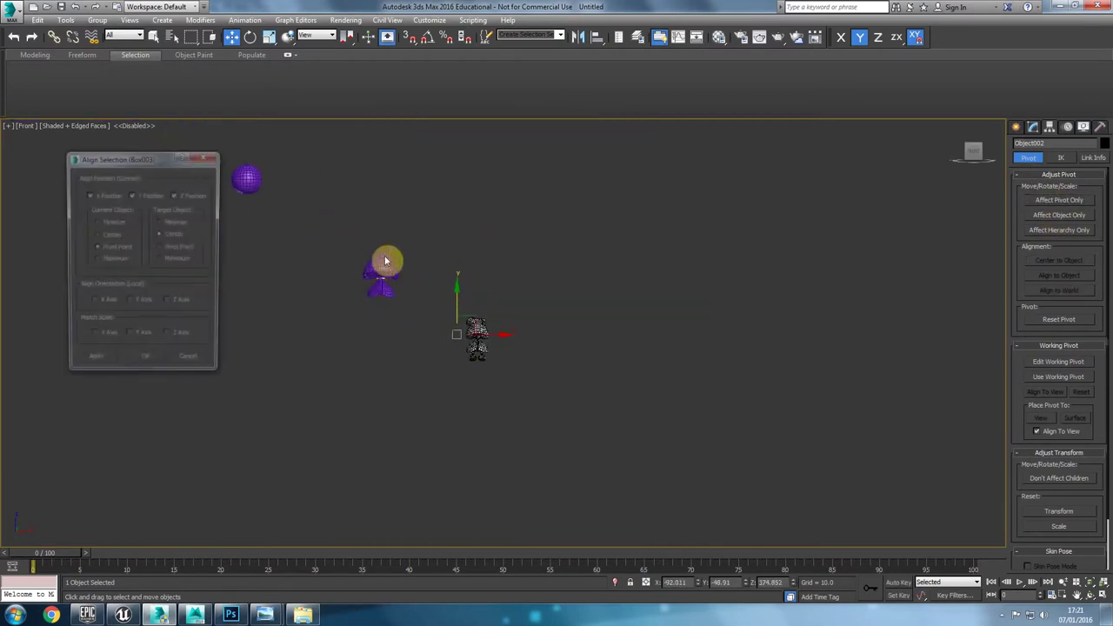
left_click(162, 366)
key("p")
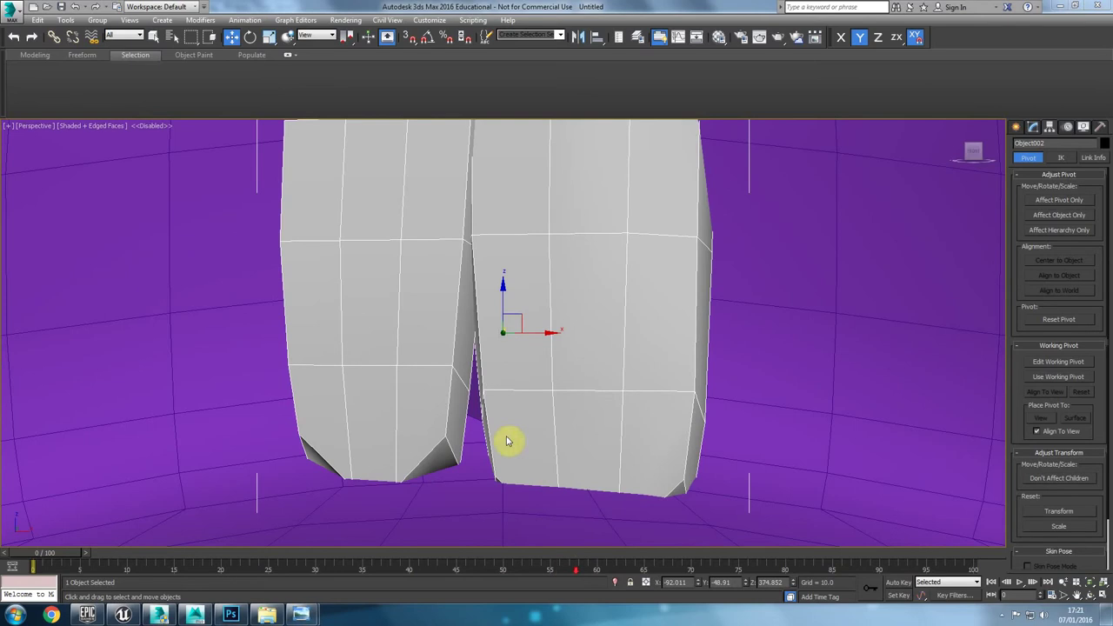
Step: Move the teeth forward along Y to about -203, clear of the purple shell
scroll(441, 350, "down", 8)
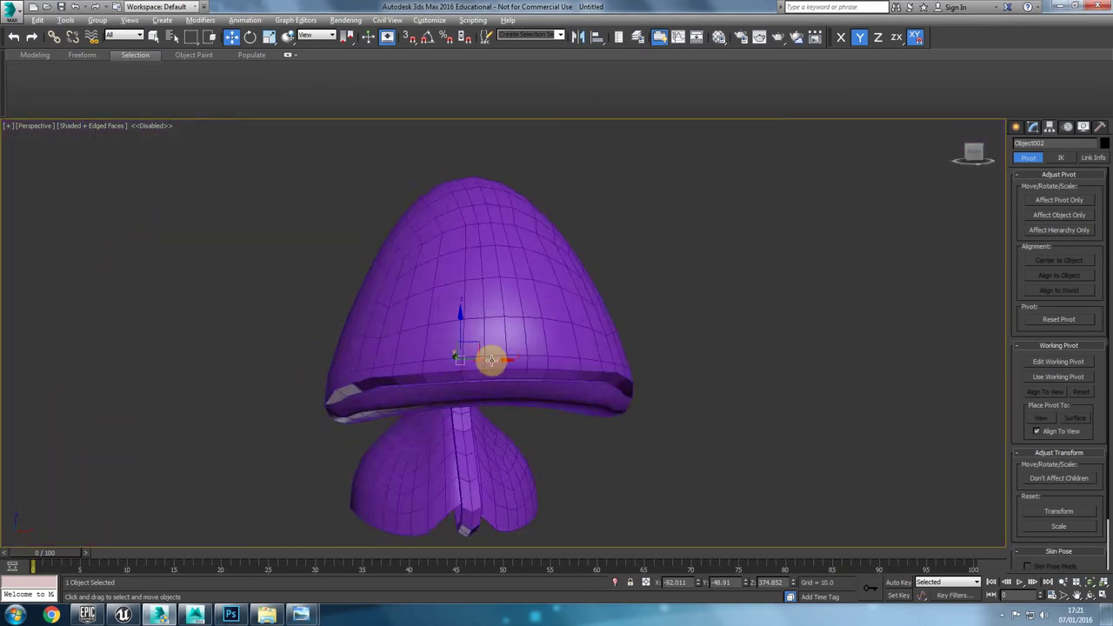
middle_click_drag(489, 357, 447, 358, "alt")
key("z")
middle_click_drag(653, 410, 749, 397, "alt")
middle_click_drag(547, 308, 464, 274, "alt")
middle_click_drag(434, 208, 497, 188, "alt")
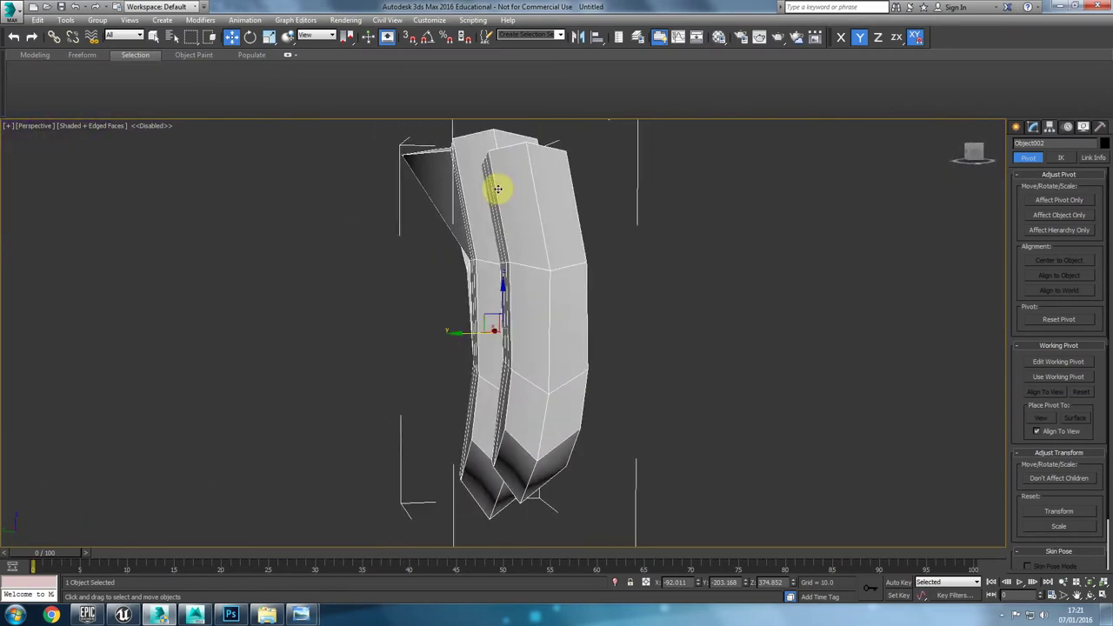
Step: Slide the teeth back in the left view to about Y -151, under the front rim of the upper shell
key("f")
scroll(512, 248, "down", 2)
scroll(445, 261, "up", 8)
middle_click_drag(619, 263, 1043, 276)
scroll(310, 368, "up", 4)
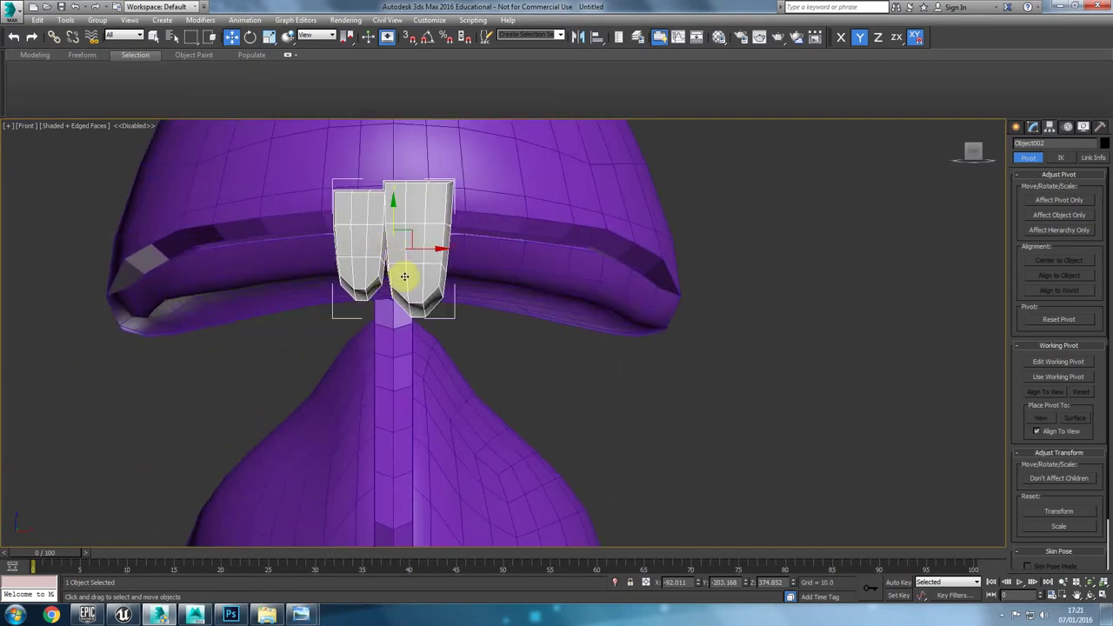
key("l")
scroll(539, 341, "down", 6)
left_click_drag(505, 342, 340, 357)
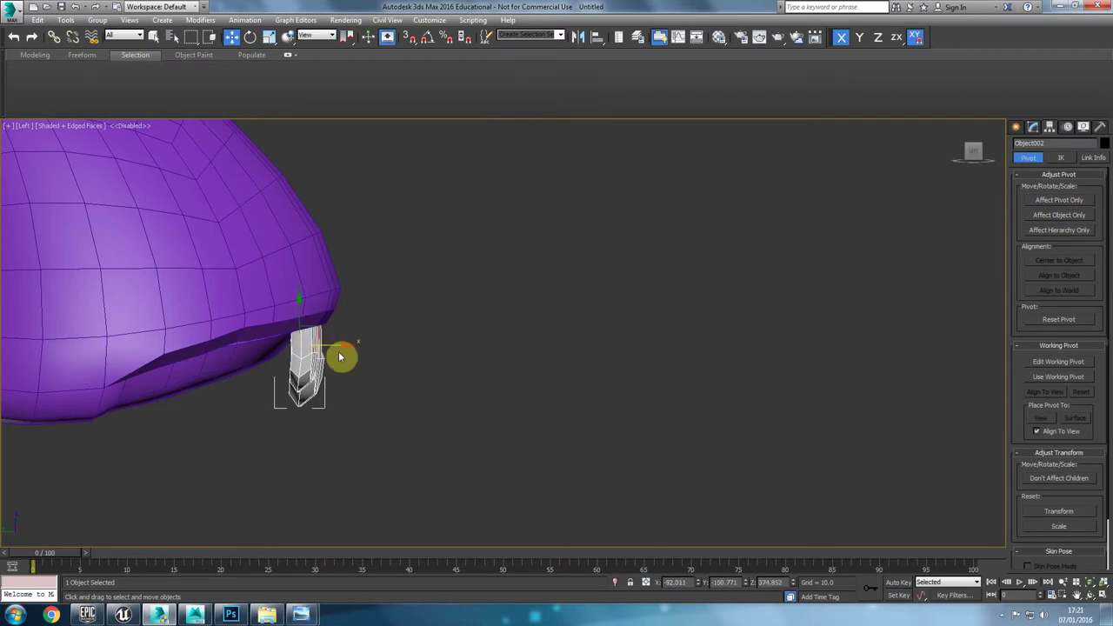
Step: Enlarge the teeth and fine-tune their depth under the shell's front rim, then deselect them
key("p")
middle_click_drag(345, 356, 258, 362, "alt")
scroll(259, 363, "down", 5)
scroll(370, 401, "down", 3)
middle_click_drag(388, 403, 408, 392, "alt")
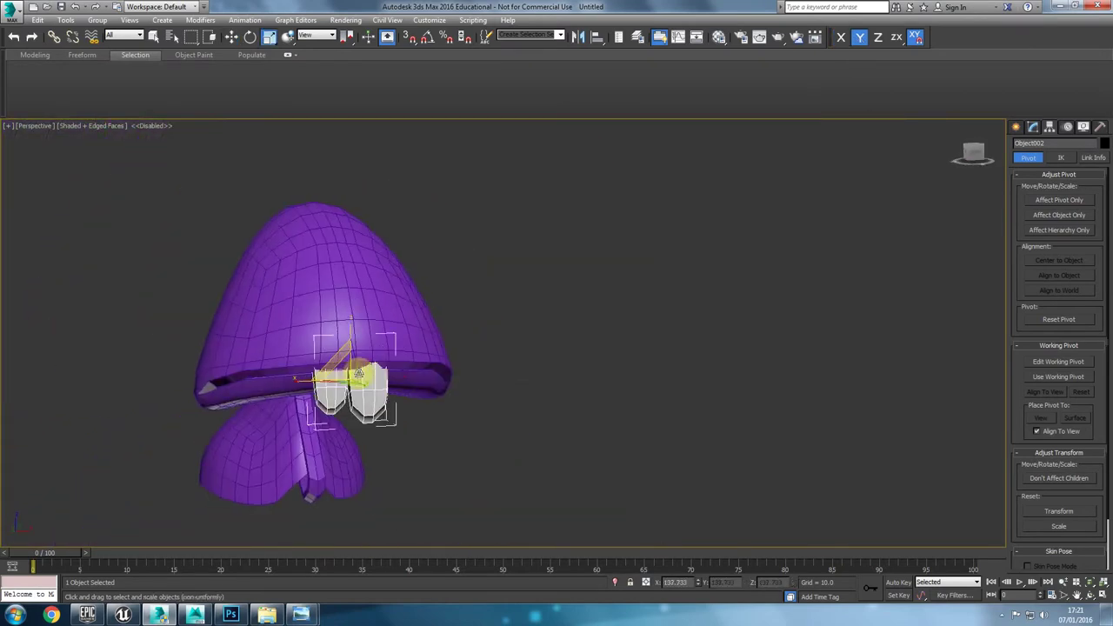
middle_click_drag(350, 356, 350, 424, "alt")
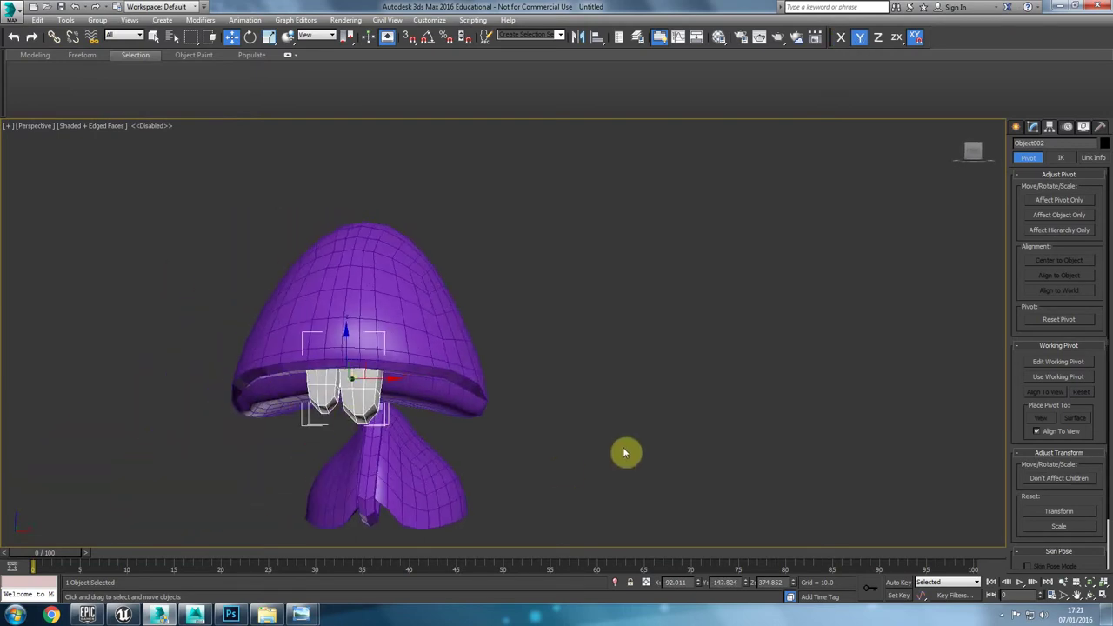
left_click(624, 452)
Step: Examine the purple model with its teeth and the grey reference character from several angles
scroll(594, 454, "down", 3)
middle_click_drag(528, 480, 453, 427, "alt")
scroll(496, 452, "down", 3)
left_click(469, 338)
scroll(449, 393, "up", 6)
mouse_move(516, 394)
middle_mouse_down("alt")
mouse_move(551, 388)
mouse_move(455, 390)
mouse_move(520, 376)
middle_mouse_up("alt")
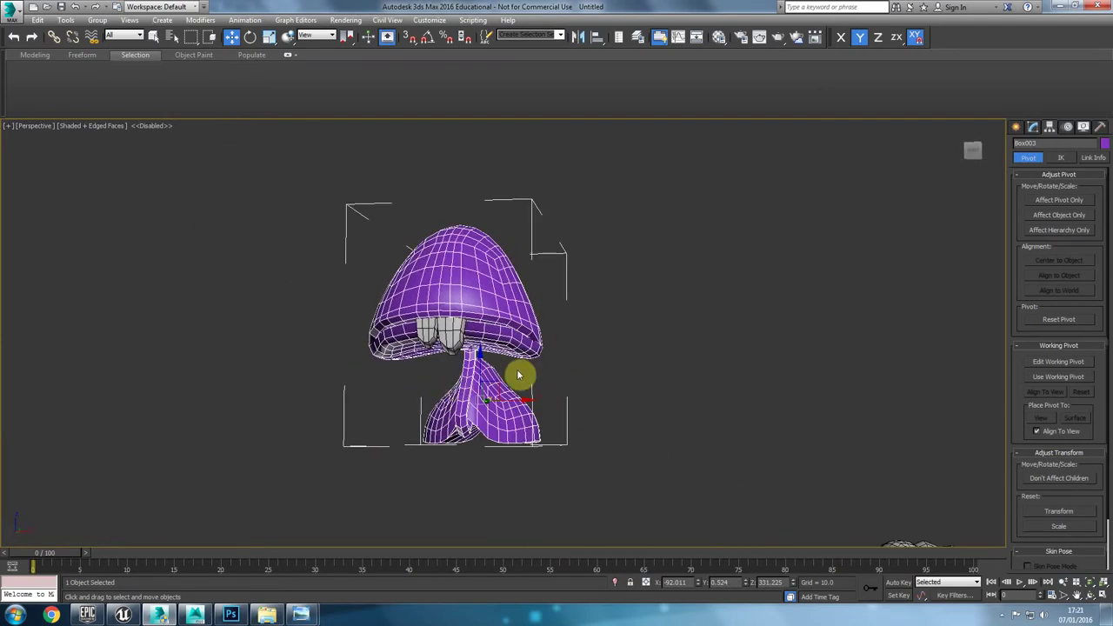
scroll(522, 319, "down", 3)
middle_click_drag(511, 322, 440, 381, "alt")
left_click(597, 446)
key("z")
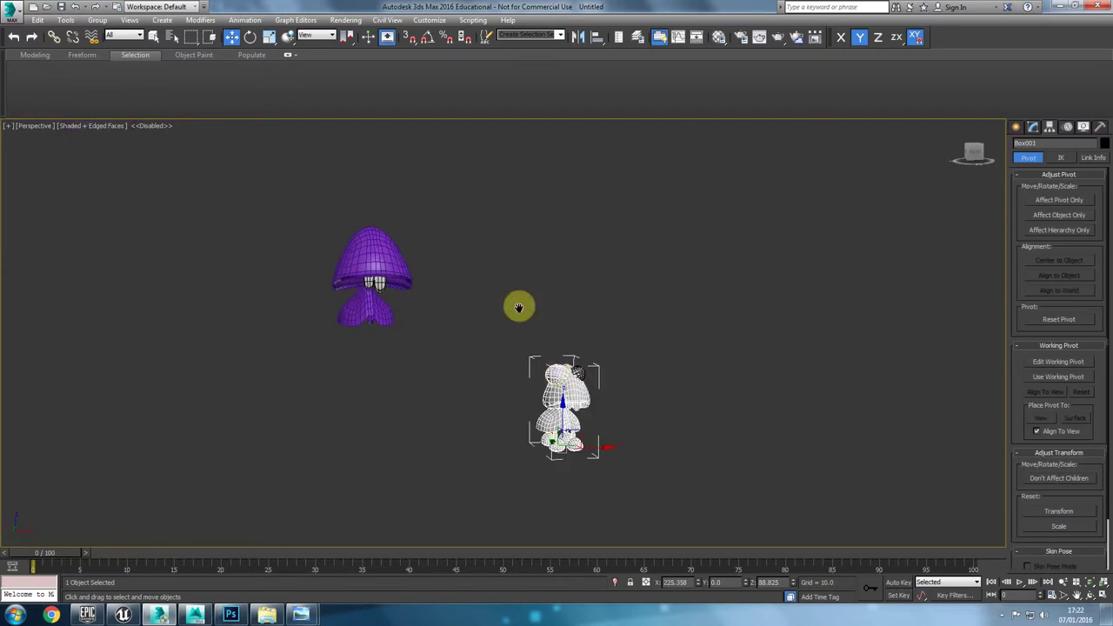
middle_click_drag(517, 334, 427, 375, "alt")
left_click(427, 375)
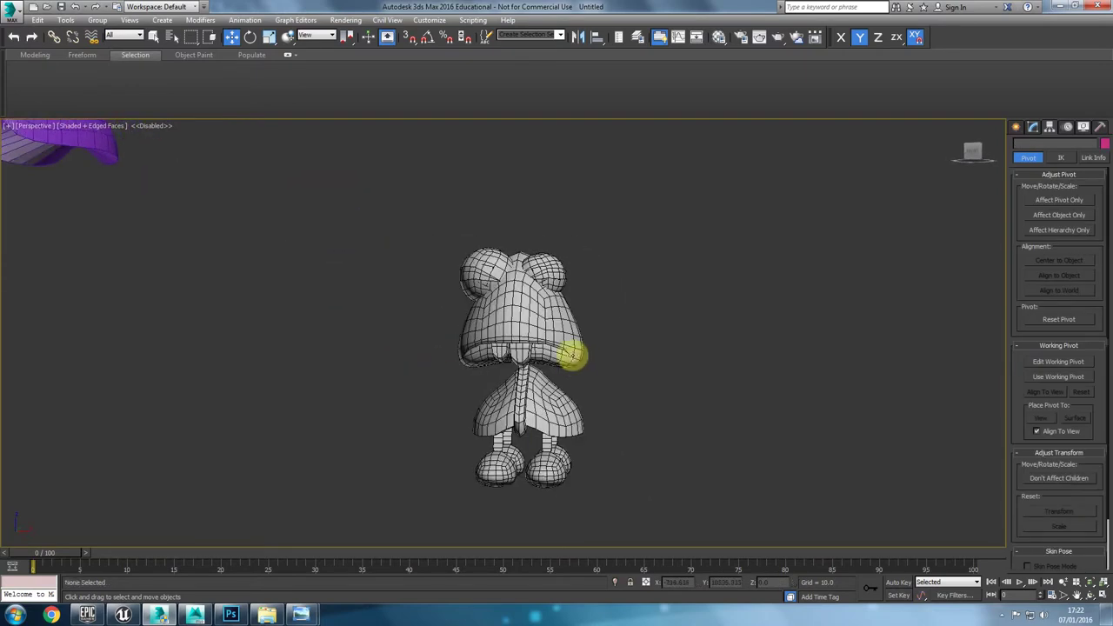
Step: Compare the purple model's head and body with the grey character's eyes, mouth and legs
scroll(406, 398, "down", 3)
middle_click_drag(385, 321, 631, 430)
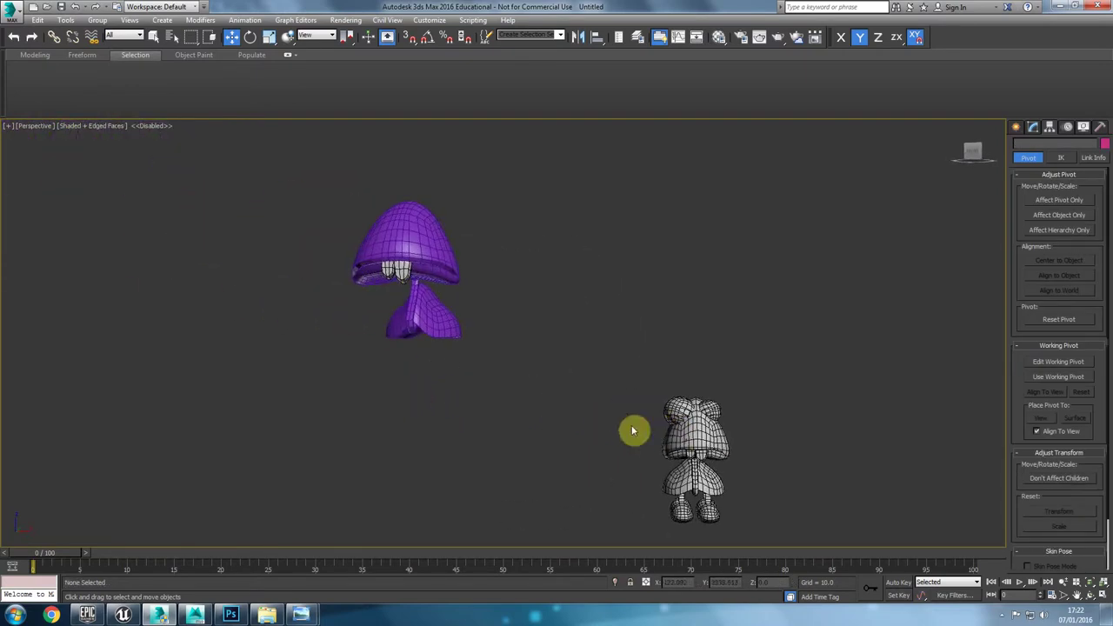
middle_click_drag(710, 463, 658, 403)
middle_click_drag(363, 288, 401, 356, "alt")
left_click(347, 185)
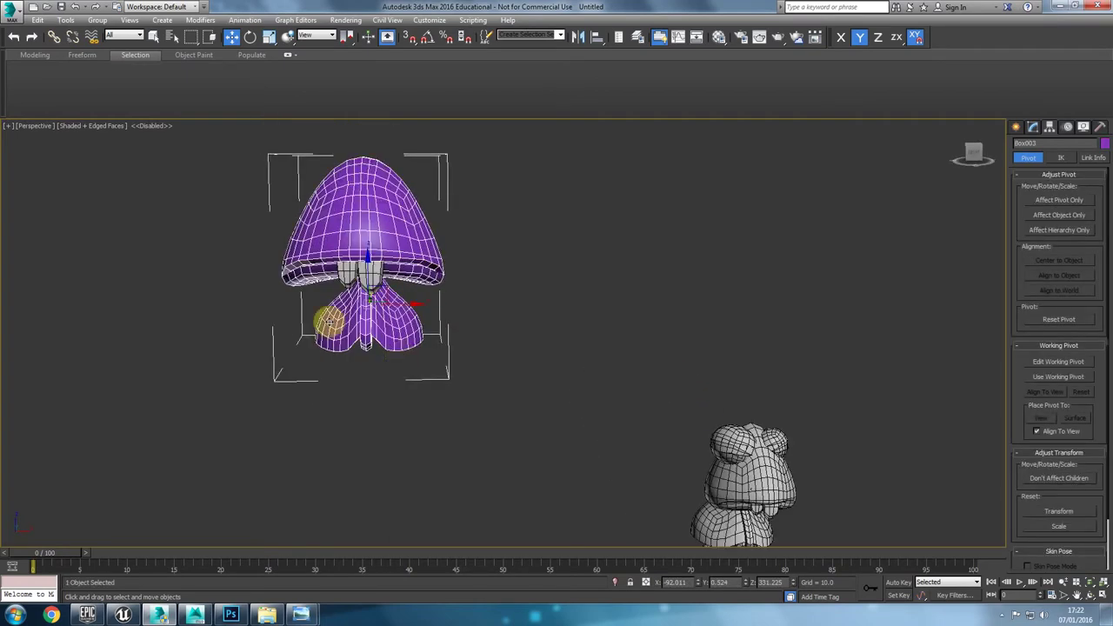
middle_click_drag(329, 321, 338, 312, "alt")
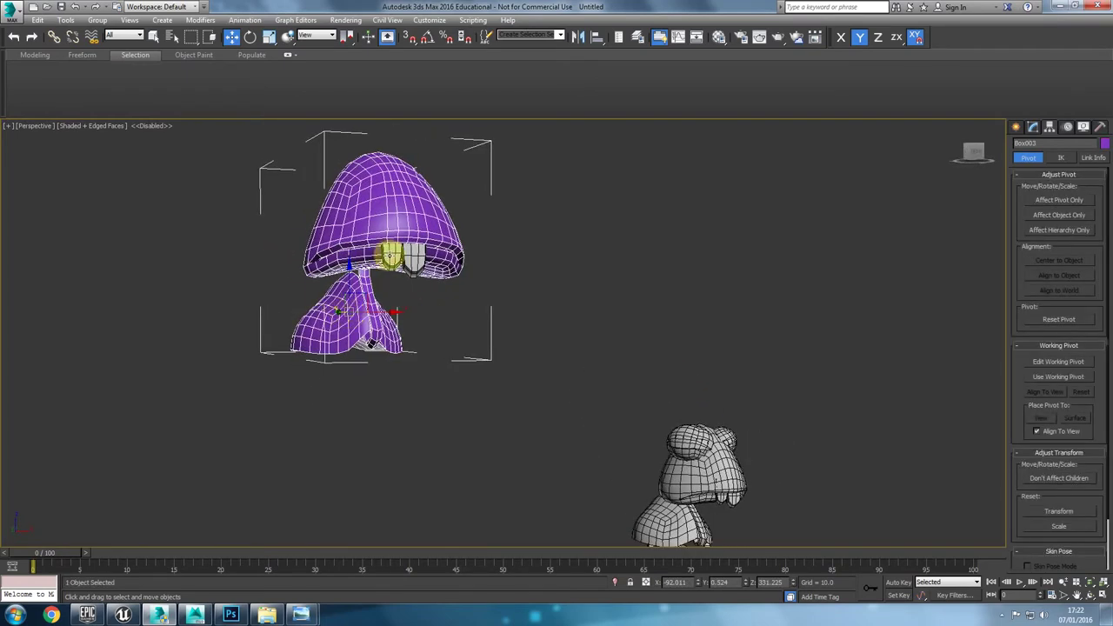
middle_click_drag(392, 255, 440, 363)
scroll(435, 361, "down", 2)
middle_click_drag(318, 353, 334, 360, "alt")
scroll(333, 360, "down", 4)
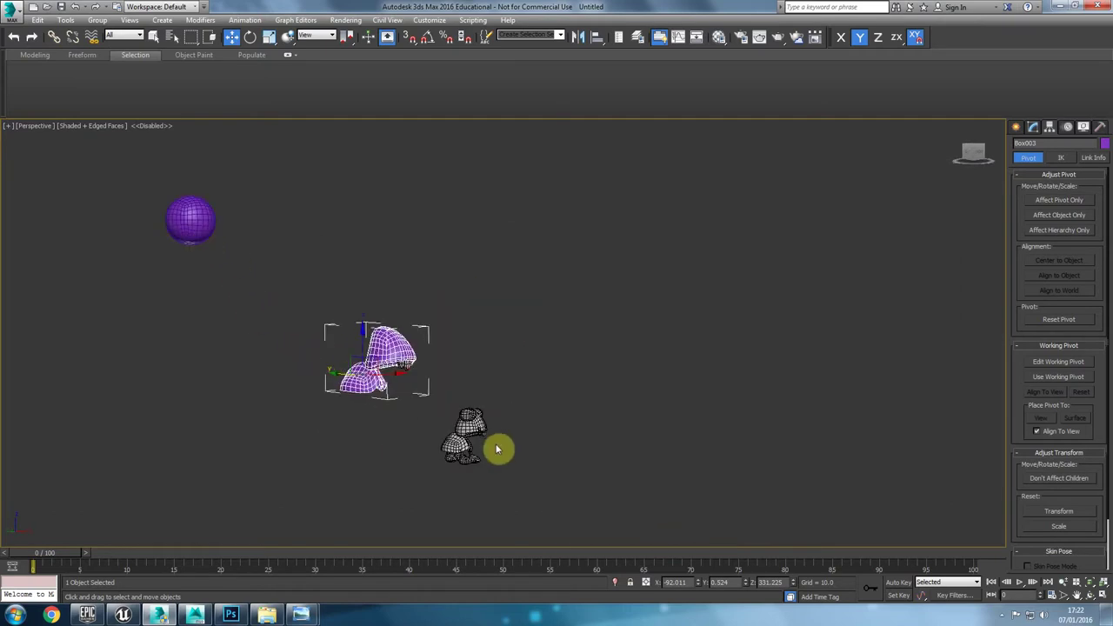
scroll(532, 452, "up", 5)
scroll(249, 340, "up", 2)
scroll(332, 285, "up", 2)
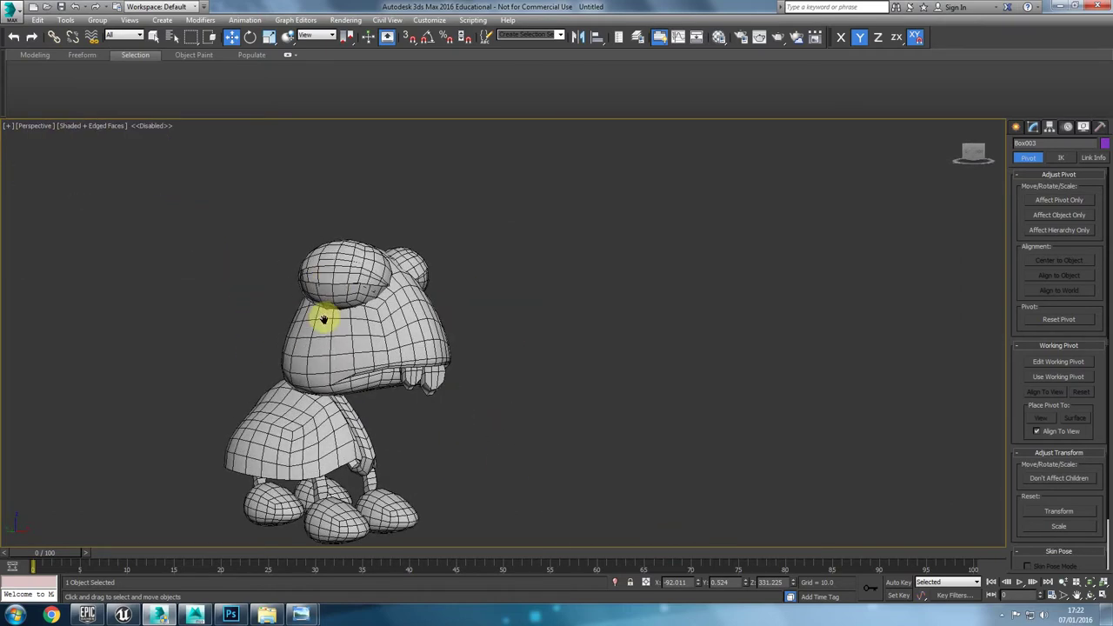
scroll(322, 319, "down", 5)
middle_click_drag(304, 321, 472, 410)
scroll(304, 321, "up", 3)
scroll(277, 186, "up", 2)
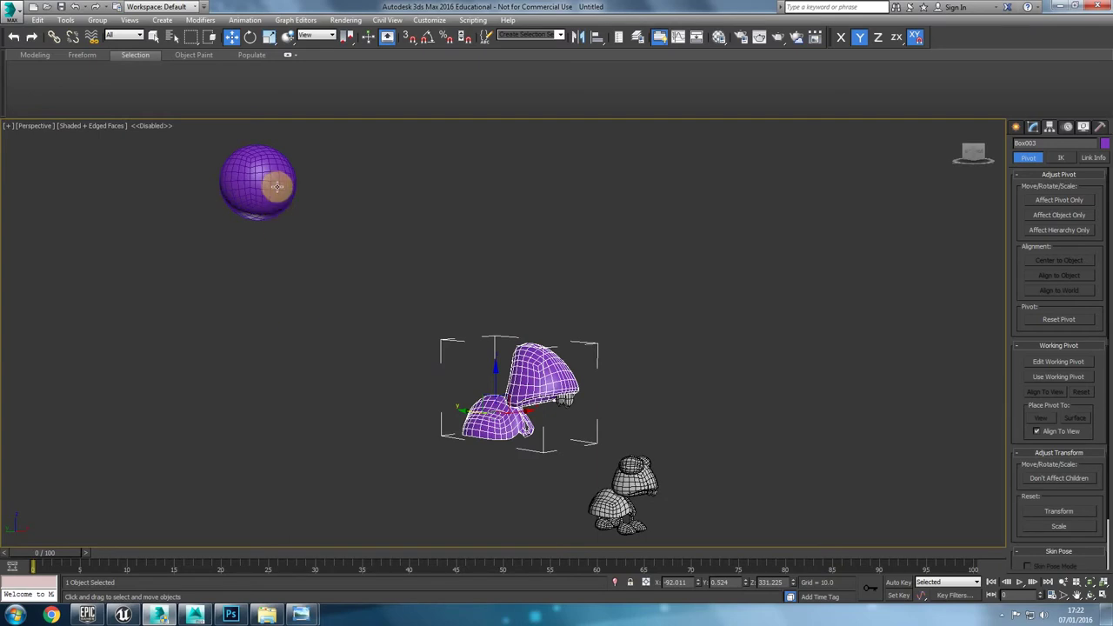
Step: Duplicate the purple sphere in the front view and place the copy between the original and the purple shell
left_click(277, 186)
key("f")
key("z")
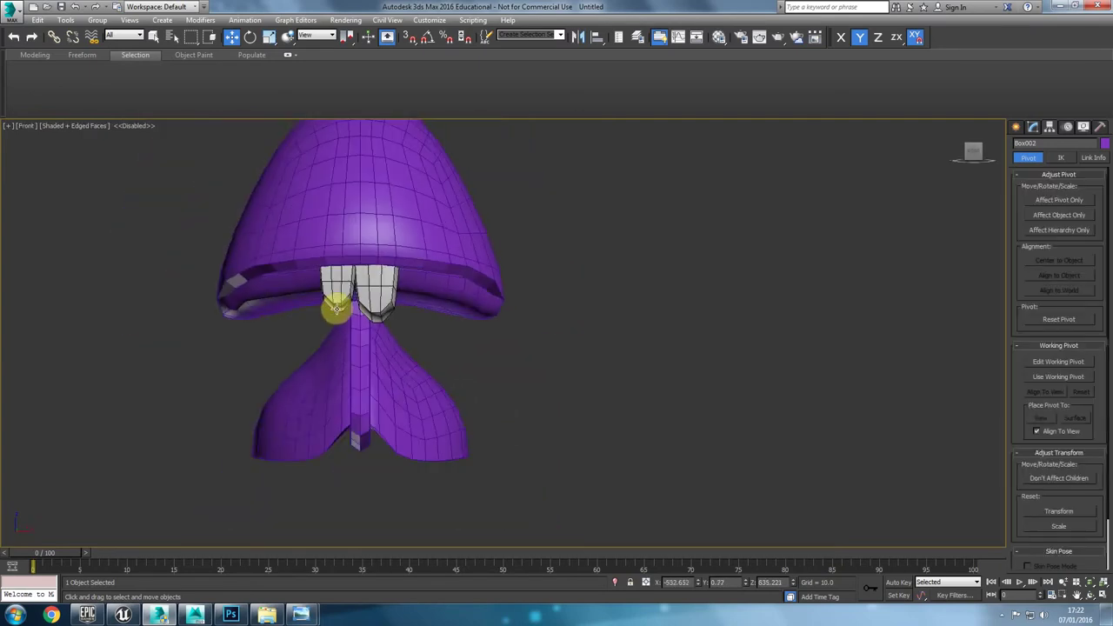
middle_click_drag(427, 399, 368, 294)
scroll(368, 294, "down", 2)
mouse_move(380, 291)
left_mouse_down("shift")
mouse_move(667, 391)
mouse_move(671, 402)
left_mouse_up("shift")
left_click(536, 360)
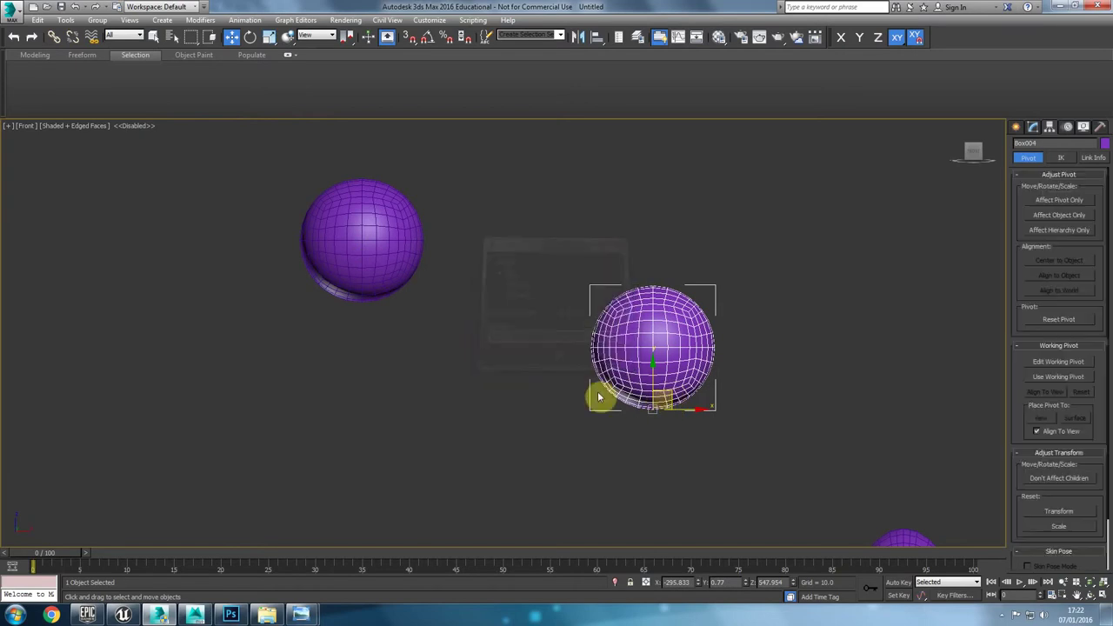
middle_click_drag(598, 398, 534, 351)
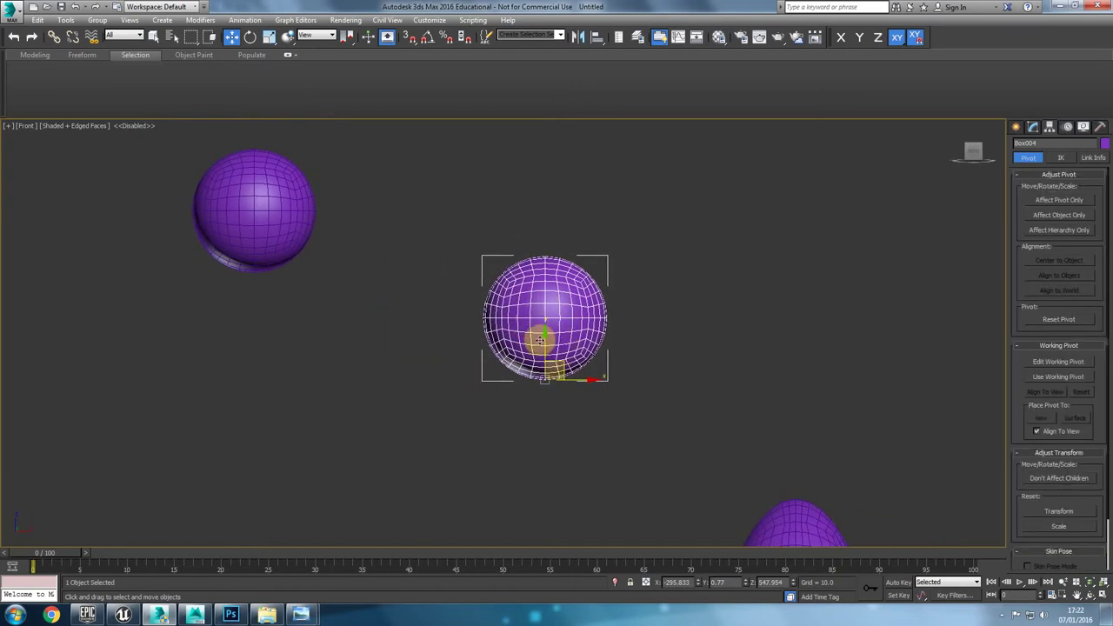
middle_click_drag(539, 341, 415, 336)
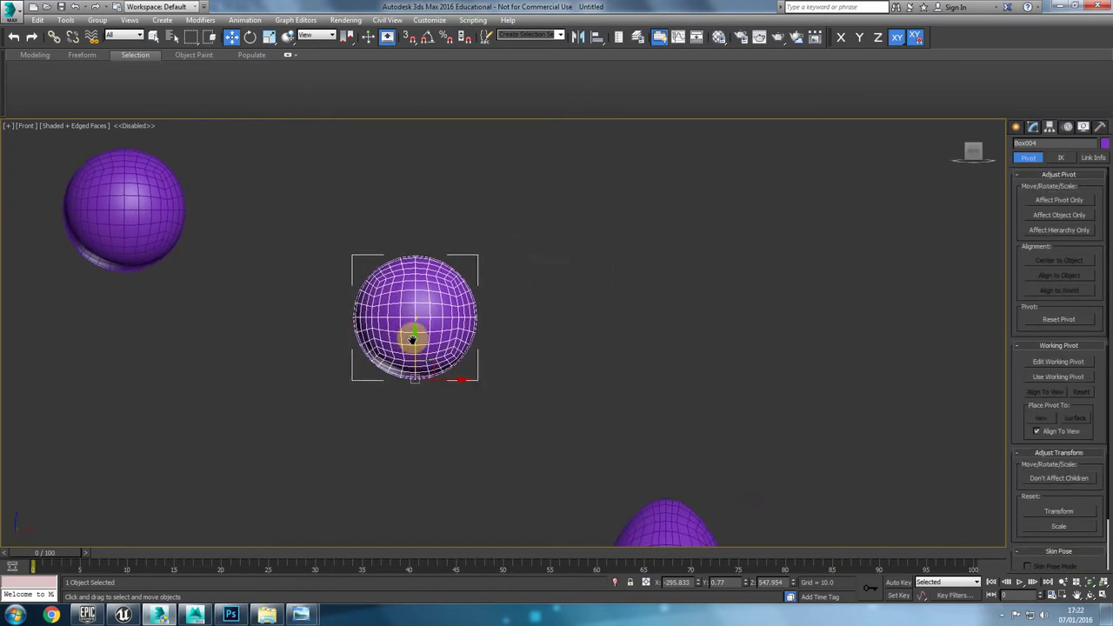
scroll(415, 336, "up", 5)
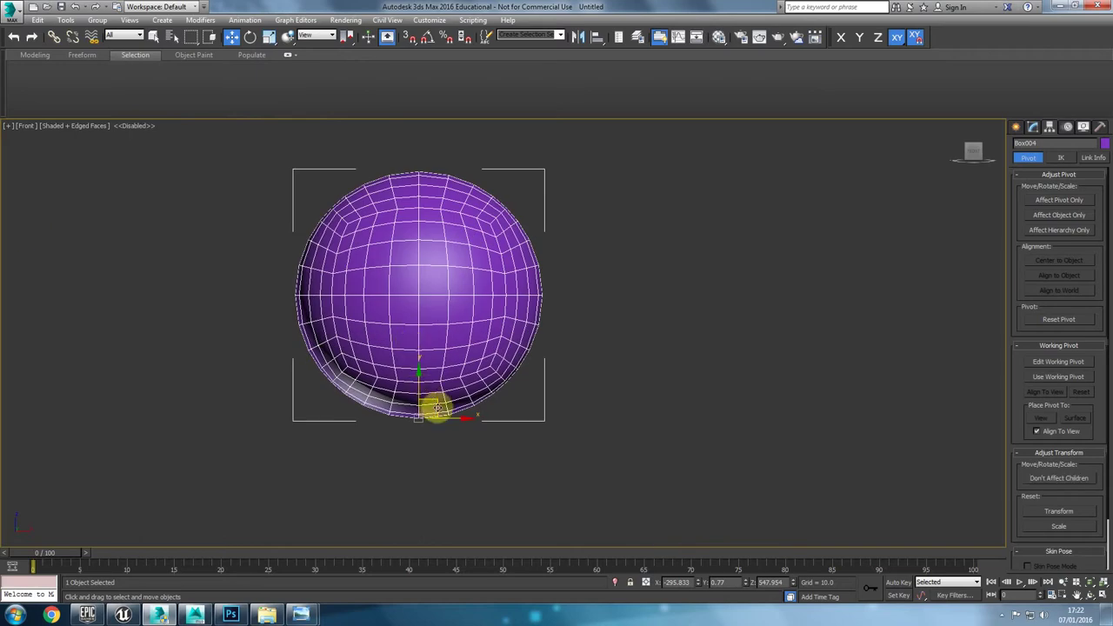
Step: Clone the isolated sphere as an independent copy and scale the copy by 102%
left_click(1014, 127)
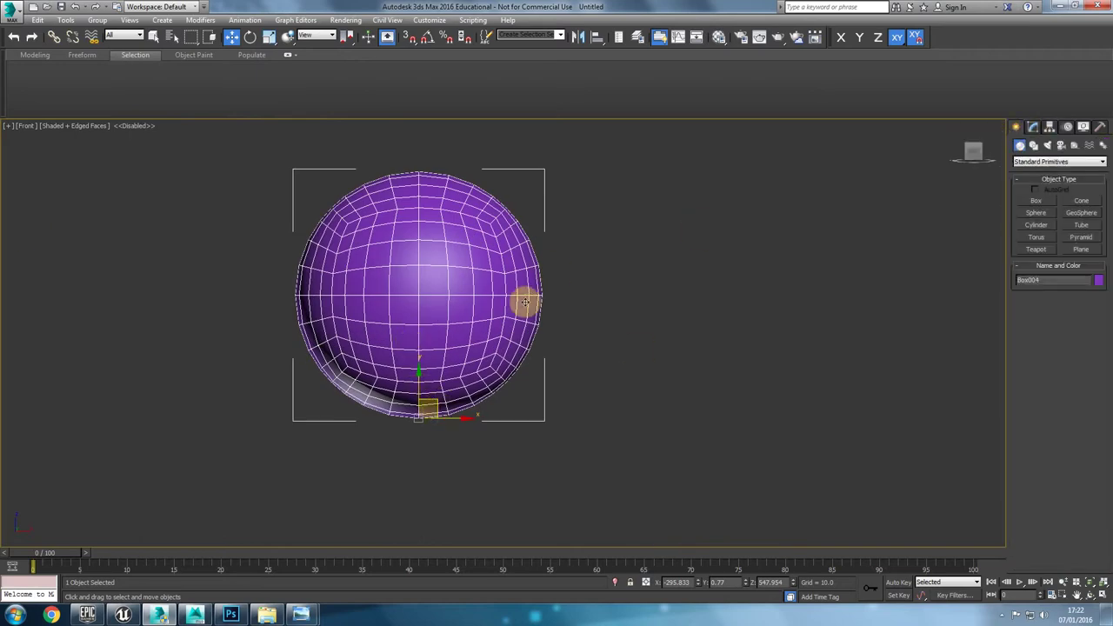
right_click(439, 403)
left_click(468, 457)
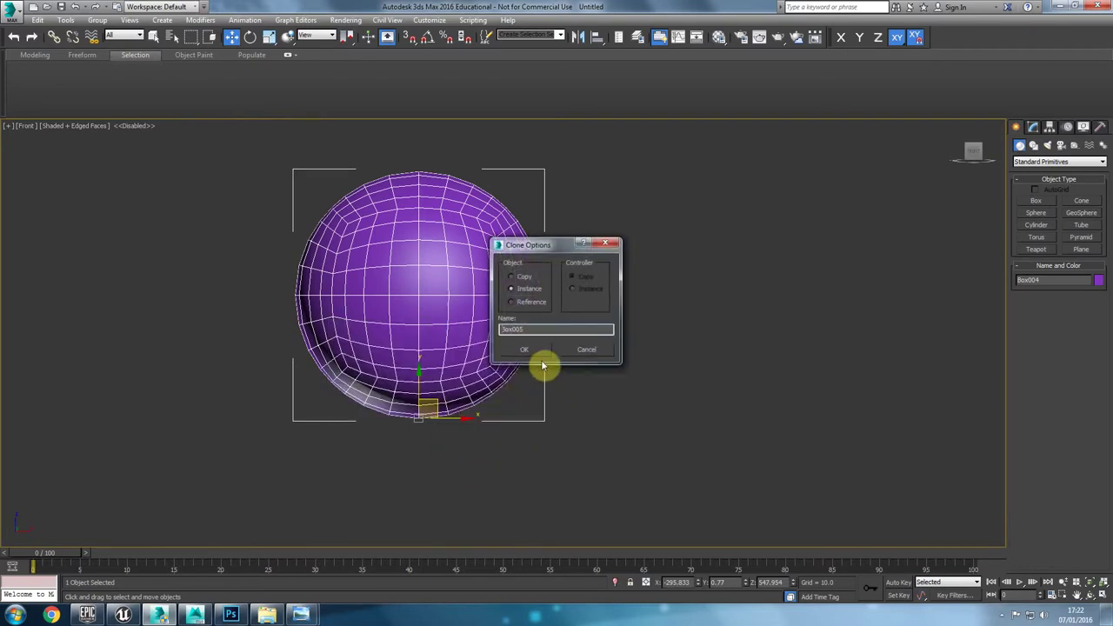
left_click(513, 277)
left_click(525, 352)
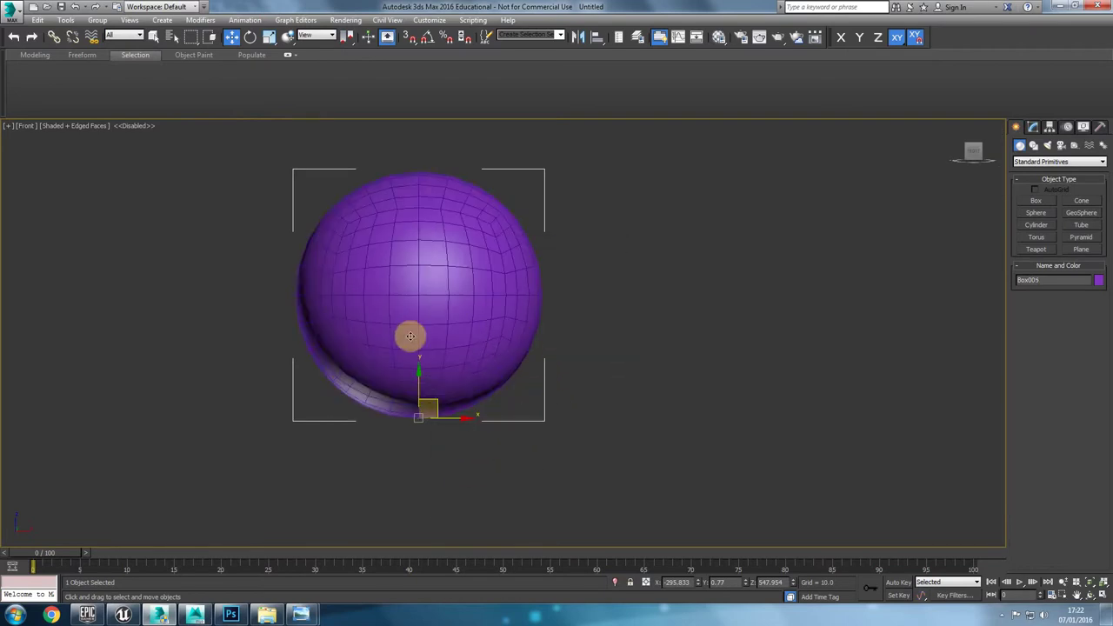
right_click(269, 37)
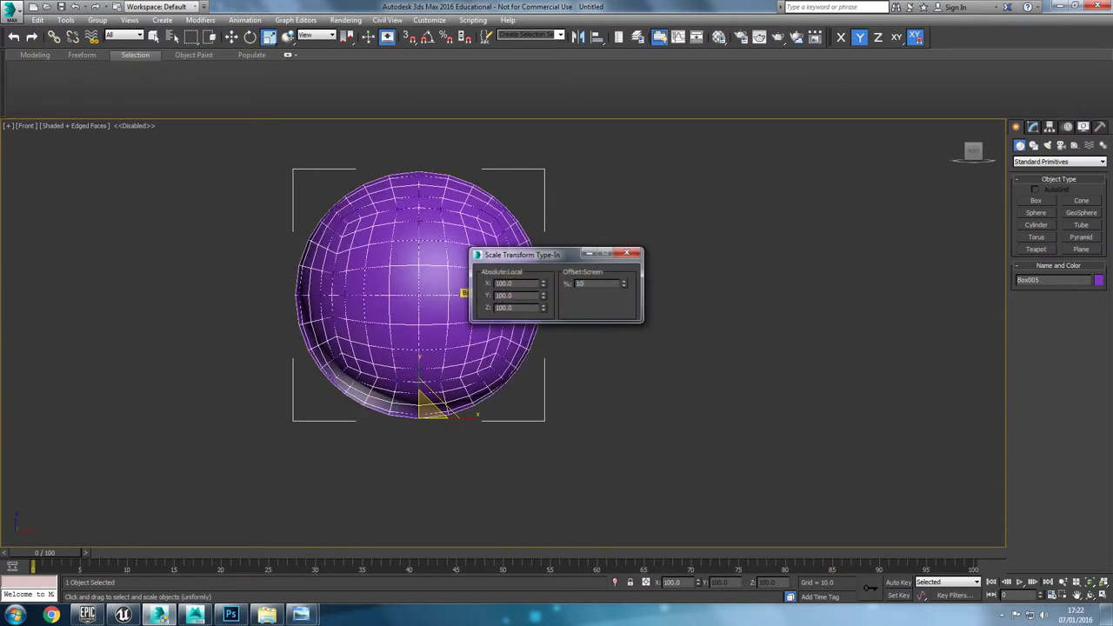
type("102")
key("Return")
left_click(626, 255)
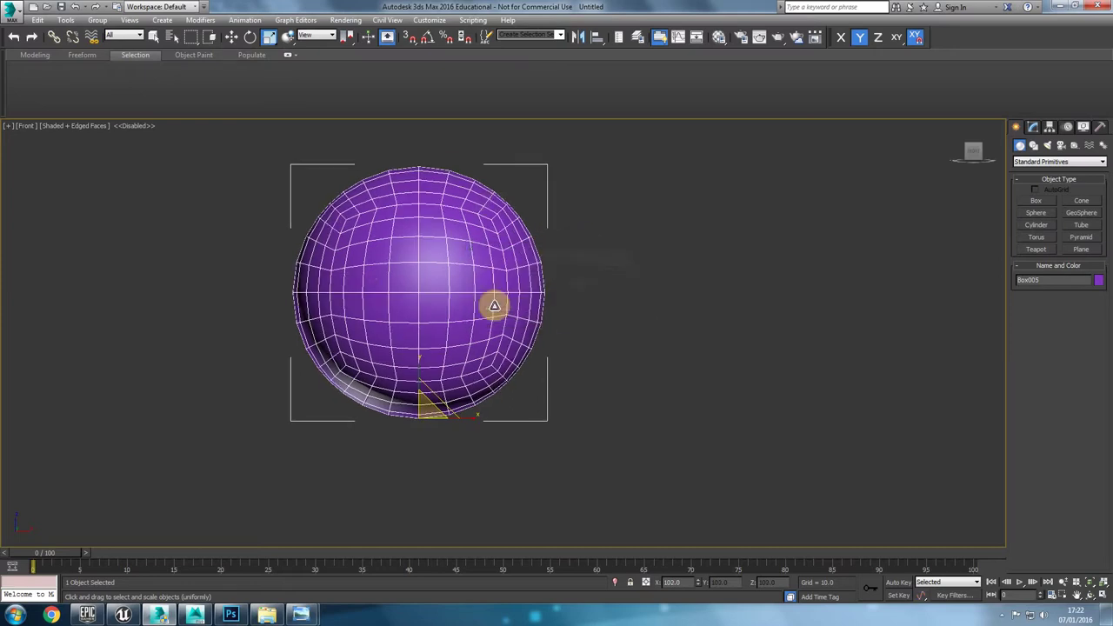
Step: Isolate only the enlarged sphere copy and show it in the perspective view
right_click(485, 298)
mouse_move(522, 414)
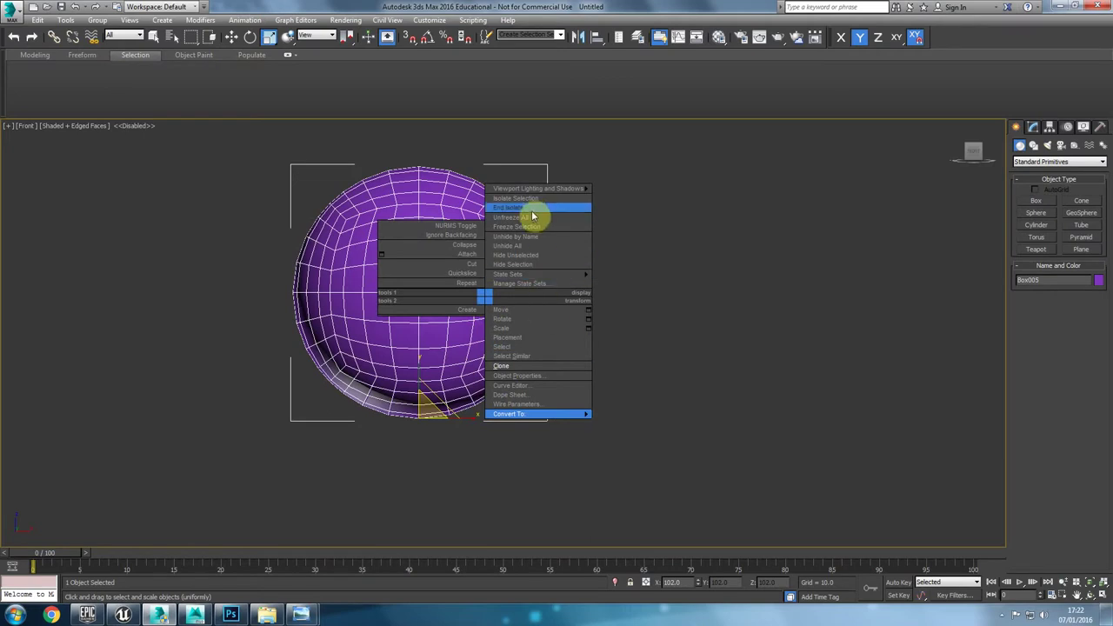
left_click(532, 210)
key("p")
key("f")
key("p")
middle_click_drag(640, 281, 507, 321, "alt")
left_click(697, 362)
left_click(581, 343)
scroll(589, 342, "down", 4)
middle_click_drag(589, 342, 655, 316, "alt")
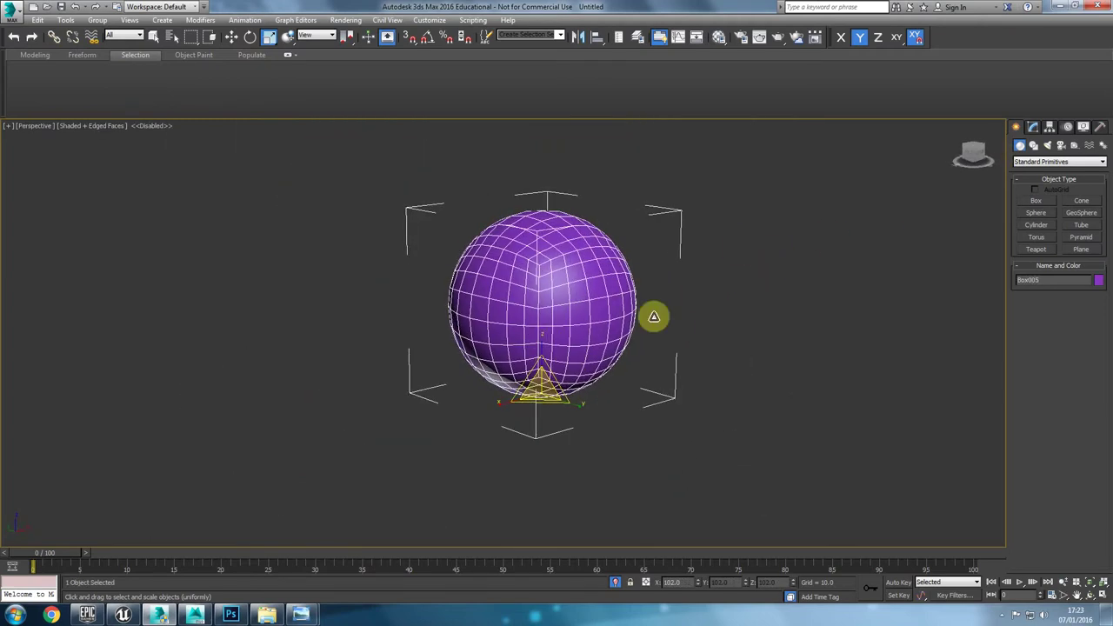
Step: Center the enlarged sphere copy's pivot on the object
left_click(1068, 127)
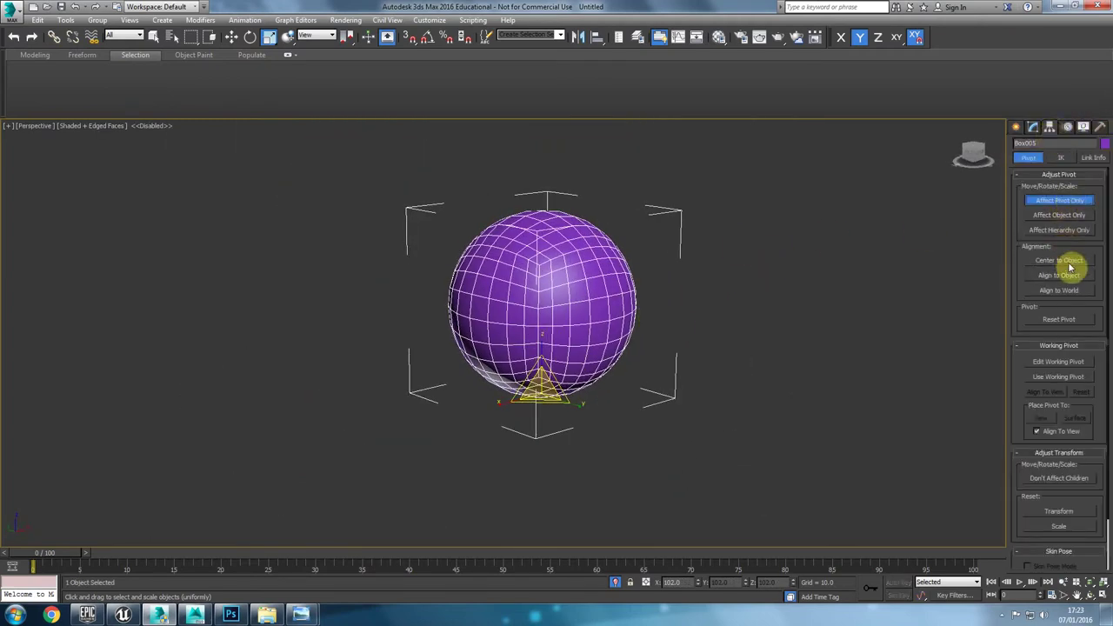
left_click(1070, 261)
left_click(1070, 202)
middle_click_drag(736, 303, 626, 315, "alt")
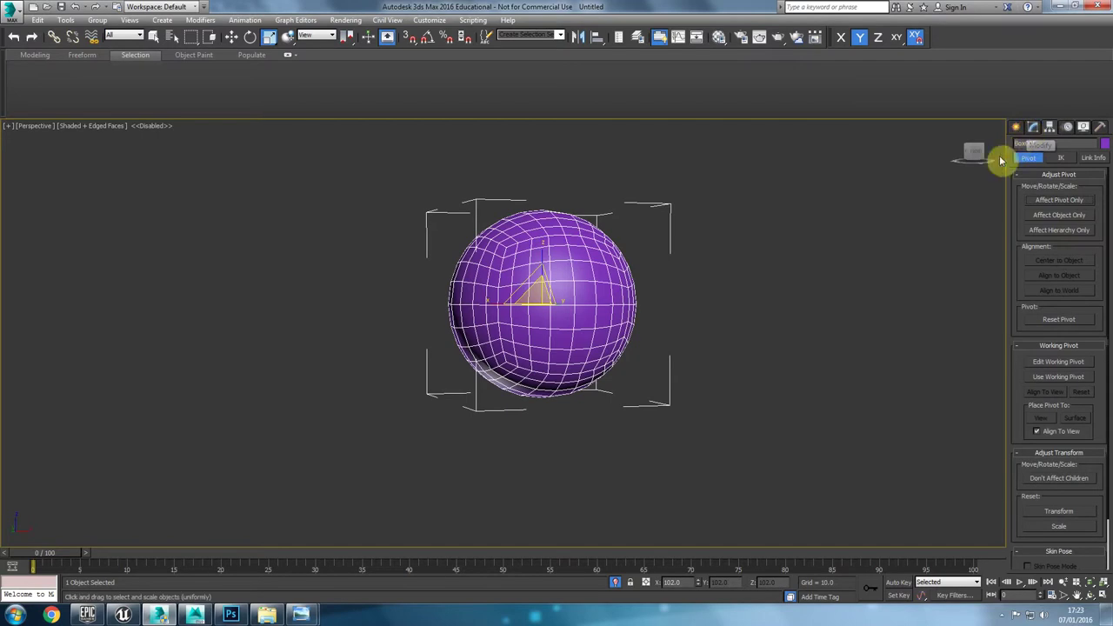
Step: Select the lower polygons of the enlarged sphere in the front view and detach them as a separate object
left_click(1035, 131)
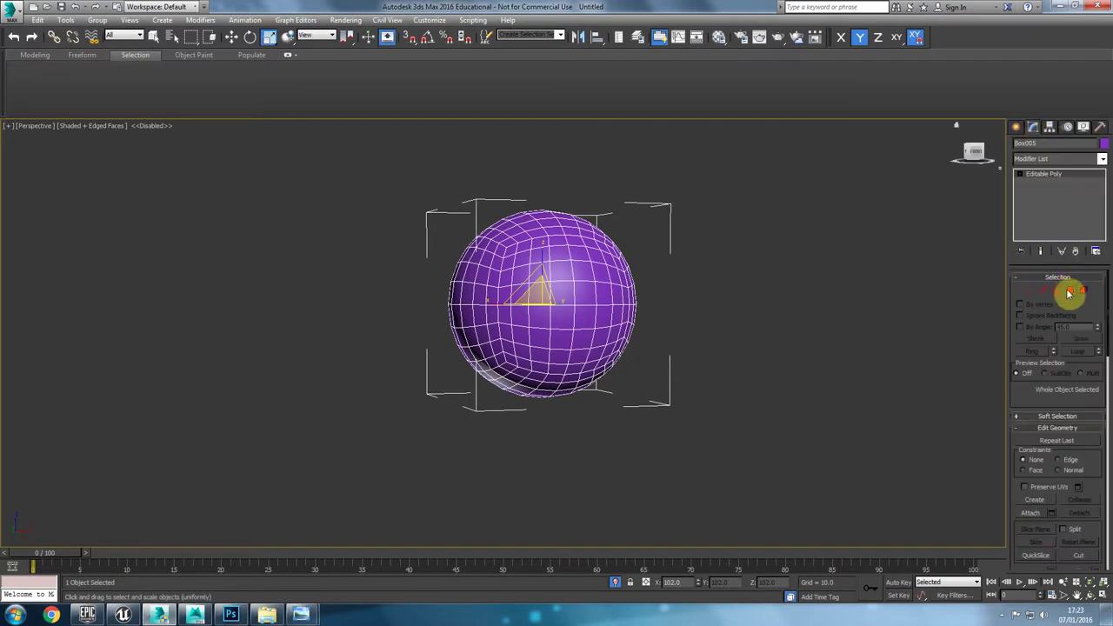
left_click(1070, 291)
key("f")
left_click_drag(738, 470, 304, 328)
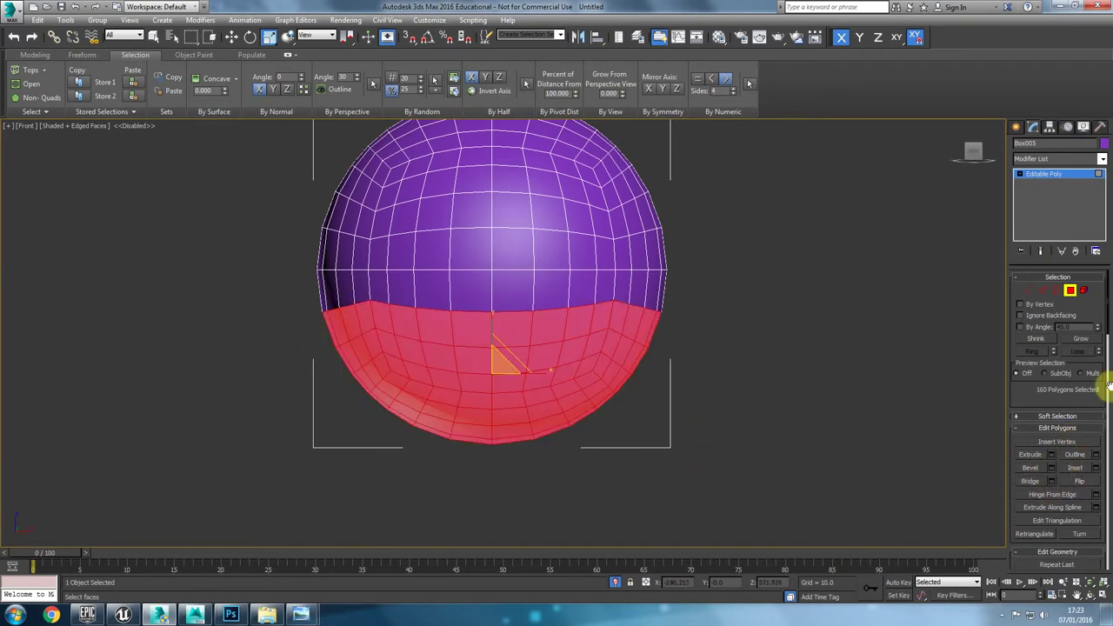
scroll(1036, 399, "down", 5)
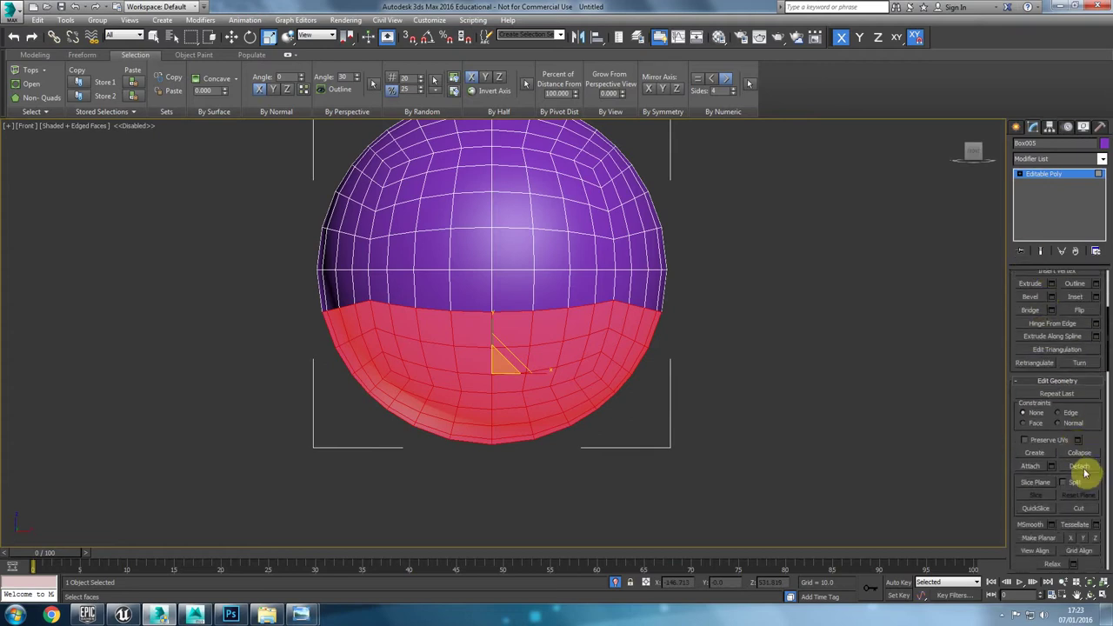
left_click(1051, 449)
left_click(595, 316)
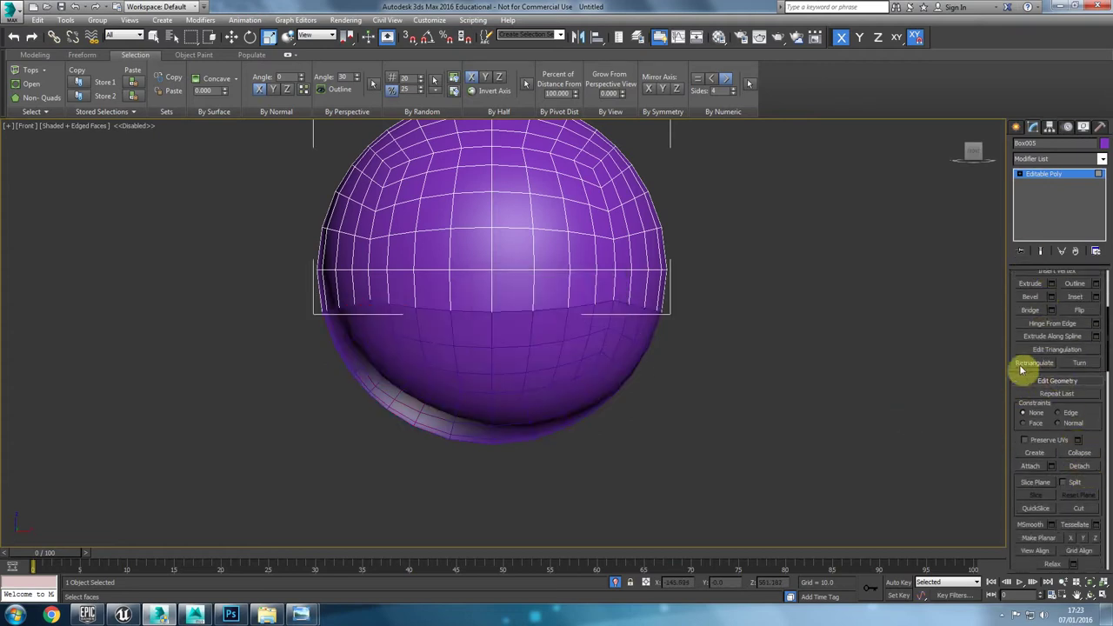
Step: Rotate the sphere's upper and lower shells apart about their local axis to open a gap like eyelids
scroll(1040, 326, "up", 5)
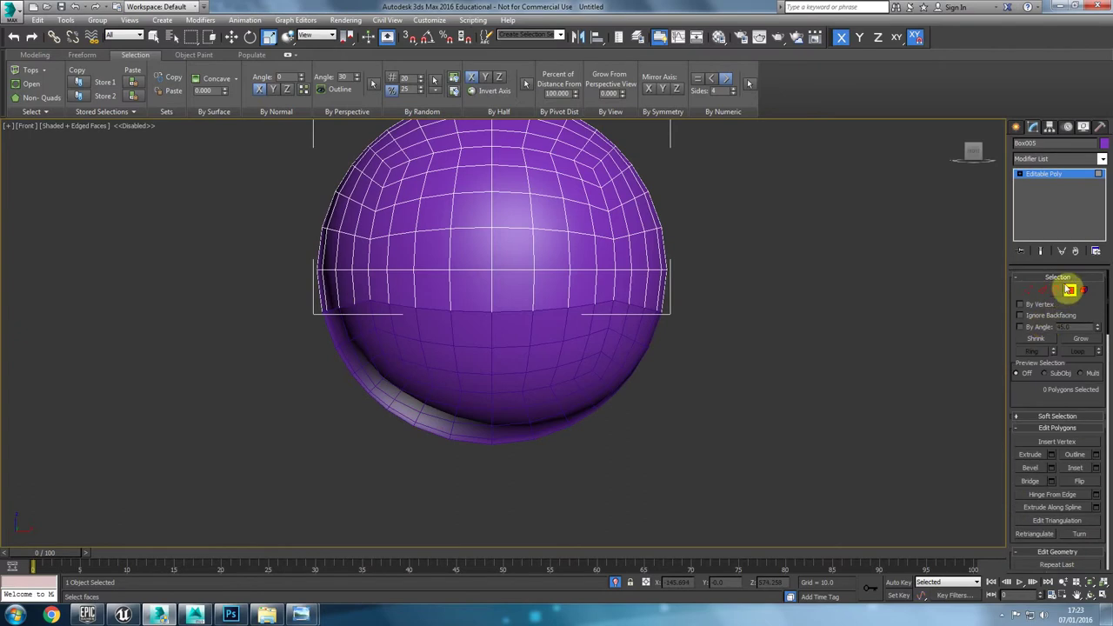
left_click(1039, 286)
left_click(569, 352)
key("p")
middle_click_drag(351, 383, 449, 303, "alt")
key("e")
mouse_move(522, 228)
left_mouse_down()
mouse_move(529, 255)
mouse_move(522, 230)
left_mouse_up()
left_click(557, 238)
left_click(751, 403)
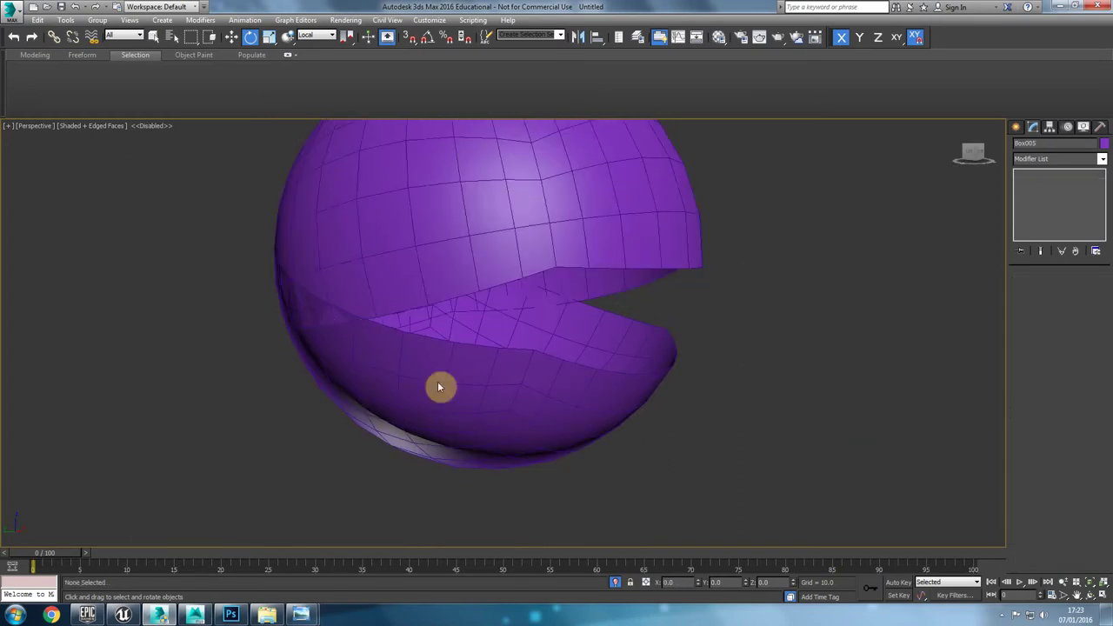
Step: End the isolation and scale the inner sphere between the eyelids by 98%
middle_click_drag(401, 380, 351, 371, "alt")
scroll(350, 371, "down", 4)
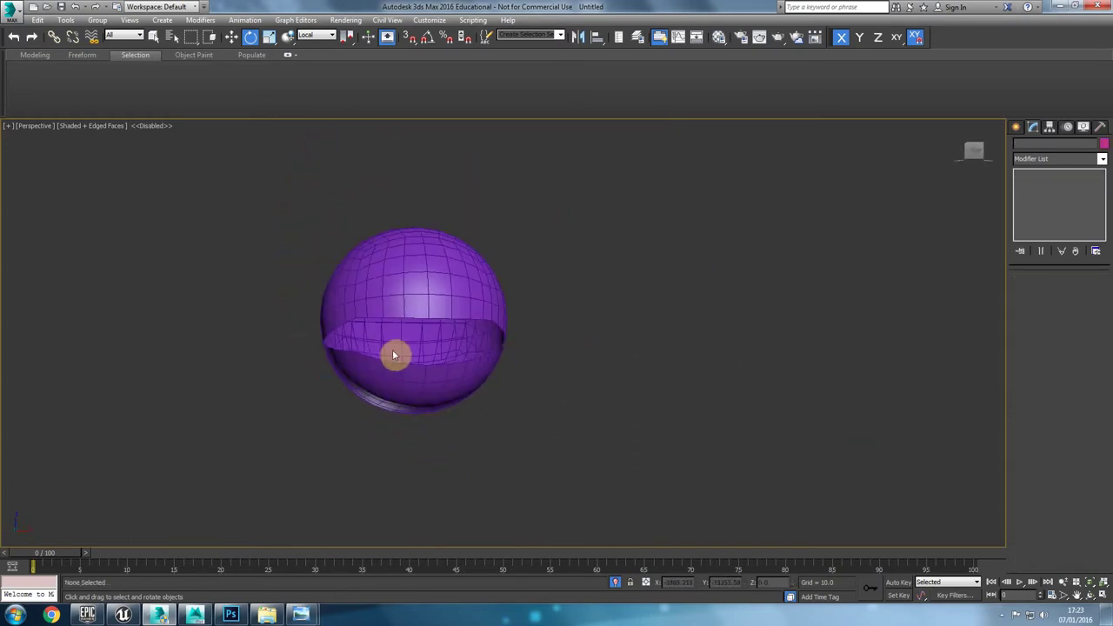
right_click(398, 355)
left_click(448, 257)
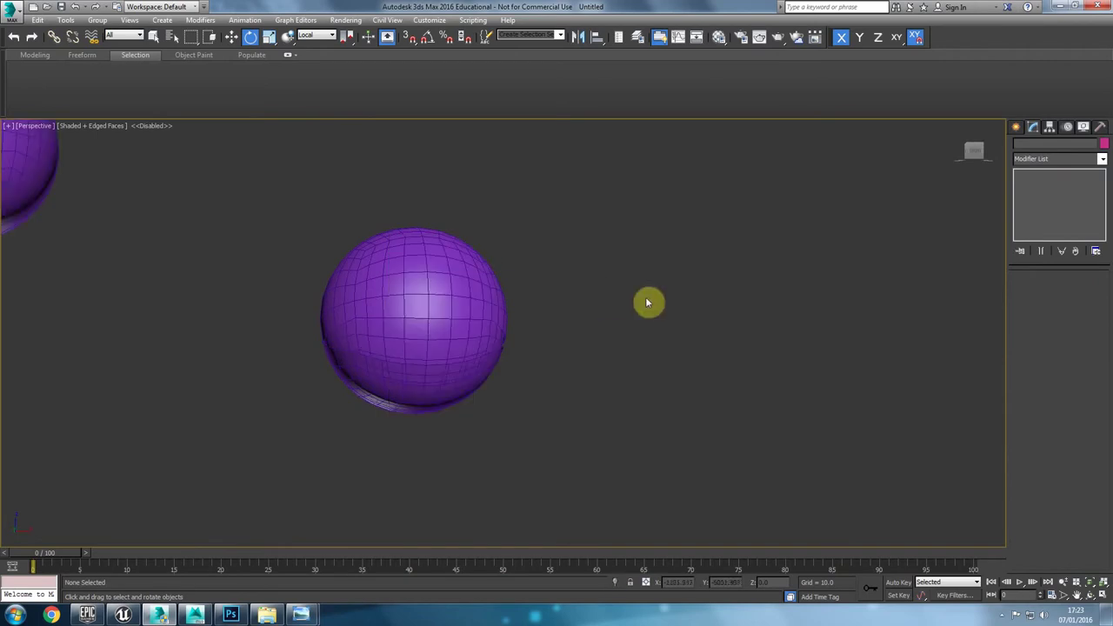
left_click(410, 348)
middle_click_drag(403, 336, 465, 340, "alt")
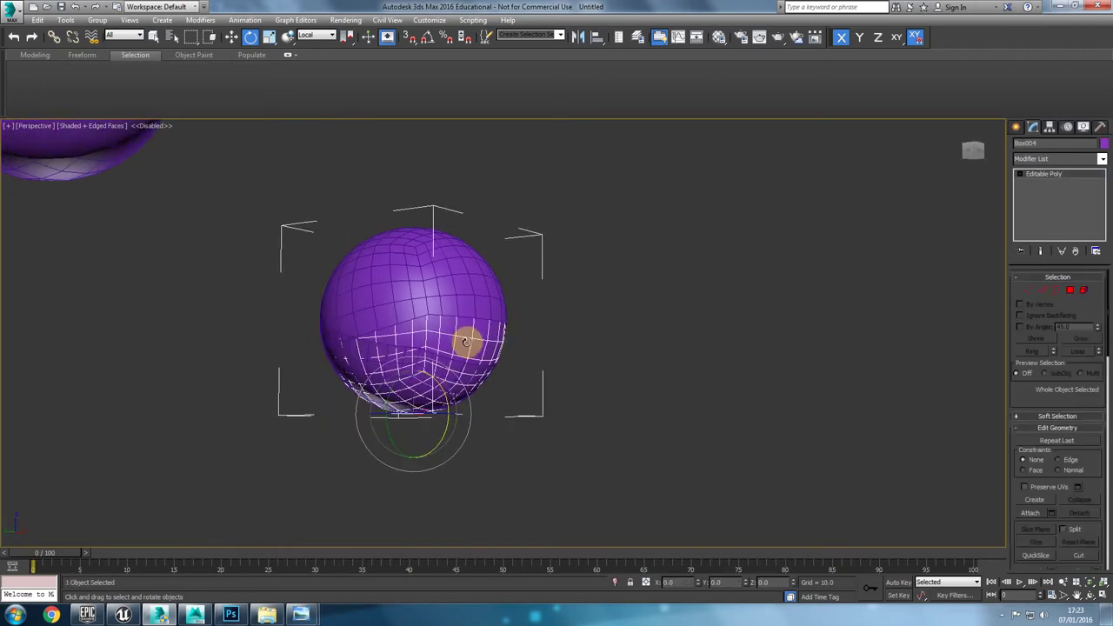
right_click(268, 38)
double_click(601, 283)
type("98")
key("Return")
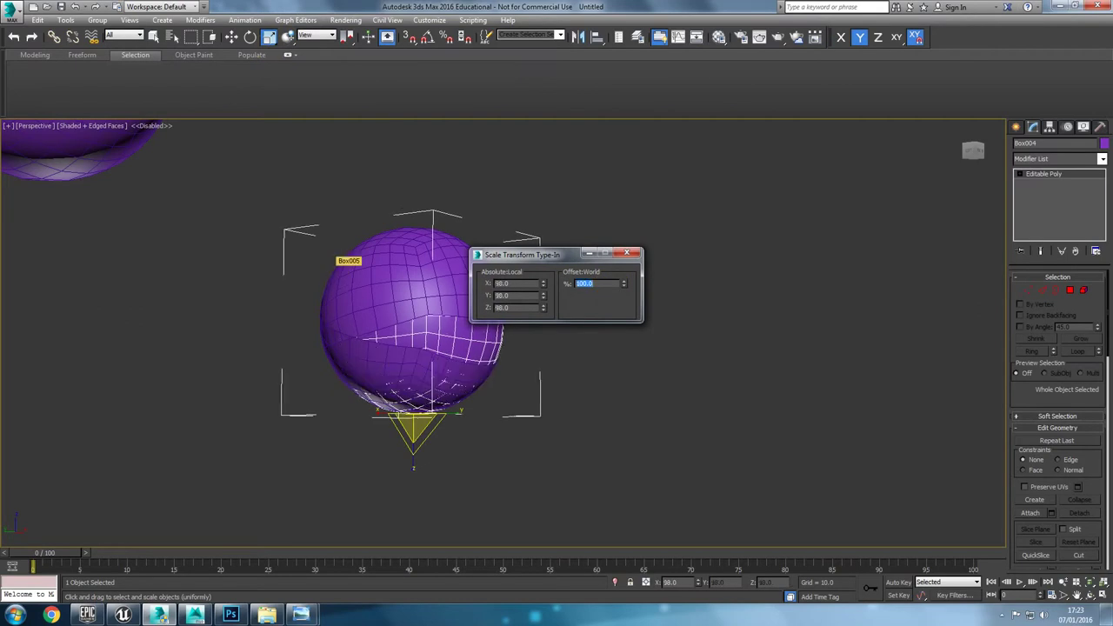
left_click(625, 255)
Step: Change the inner sphere's object color to white and deselect it
left_click(1103, 146)
left_click(659, 333)
left_click(614, 370)
left_click(551, 443)
Step: Convert the upper eyelid to an editable poly and attach the inner sphere and lower eyelid to it
middle_click_drag(552, 442, 492, 443, "alt")
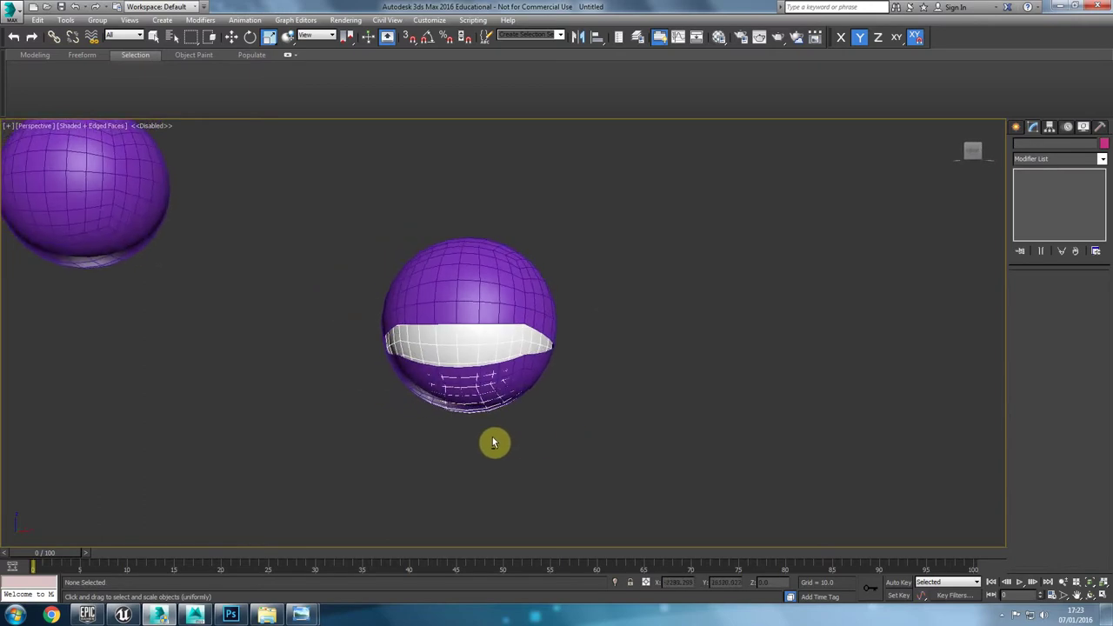
scroll(492, 443, "down", 2)
left_click(490, 338)
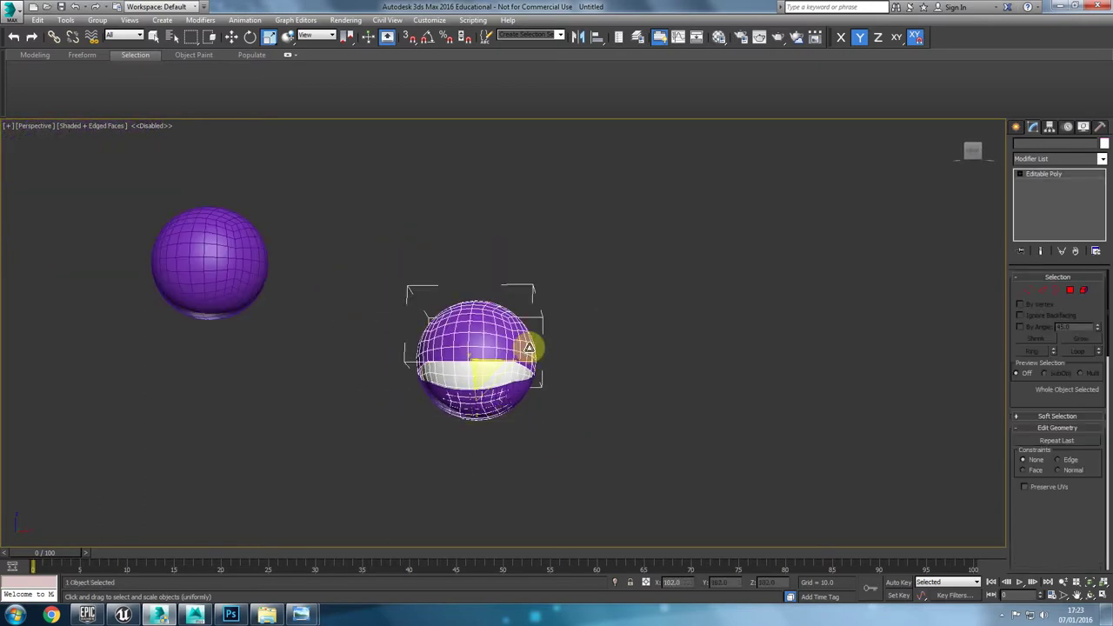
key("z")
right_click(495, 339)
mouse_move(556, 454)
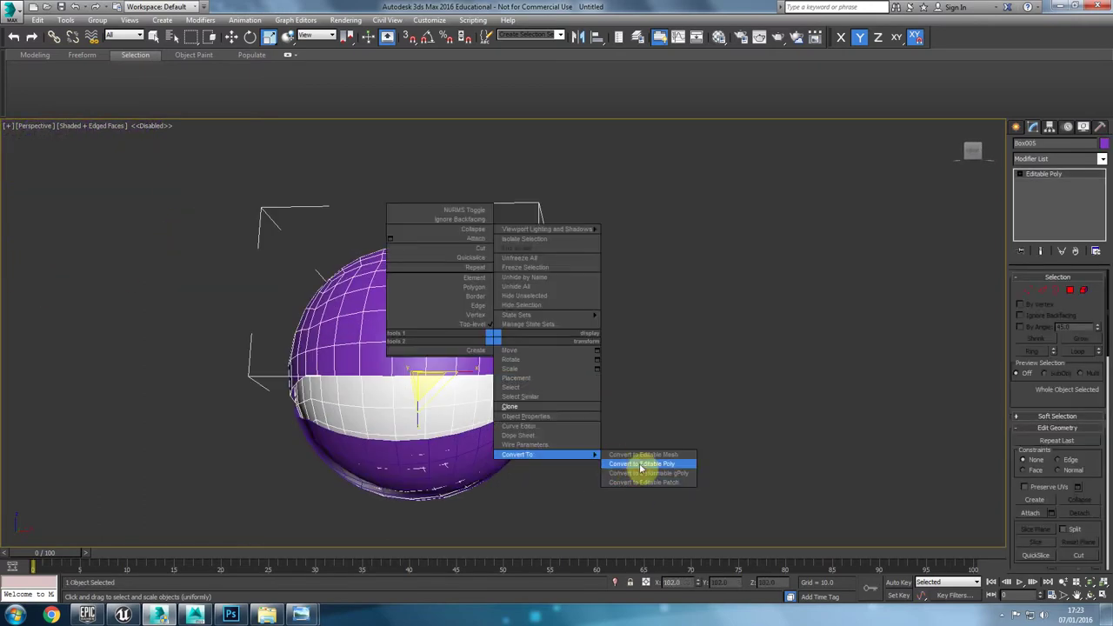
left_click(641, 466)
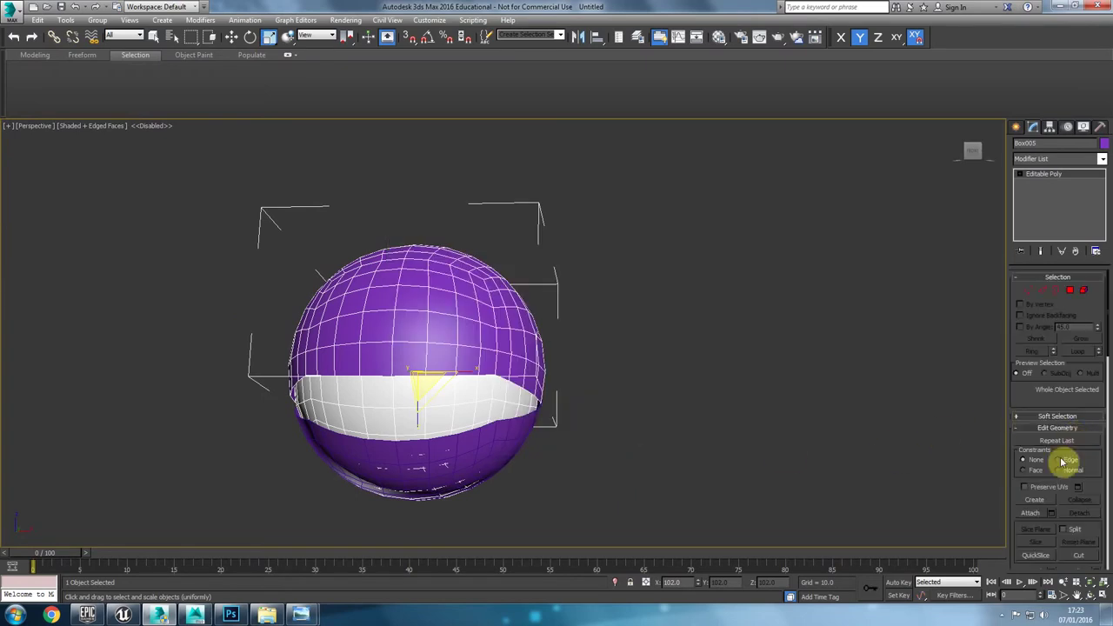
left_click(1031, 511)
left_click(462, 447)
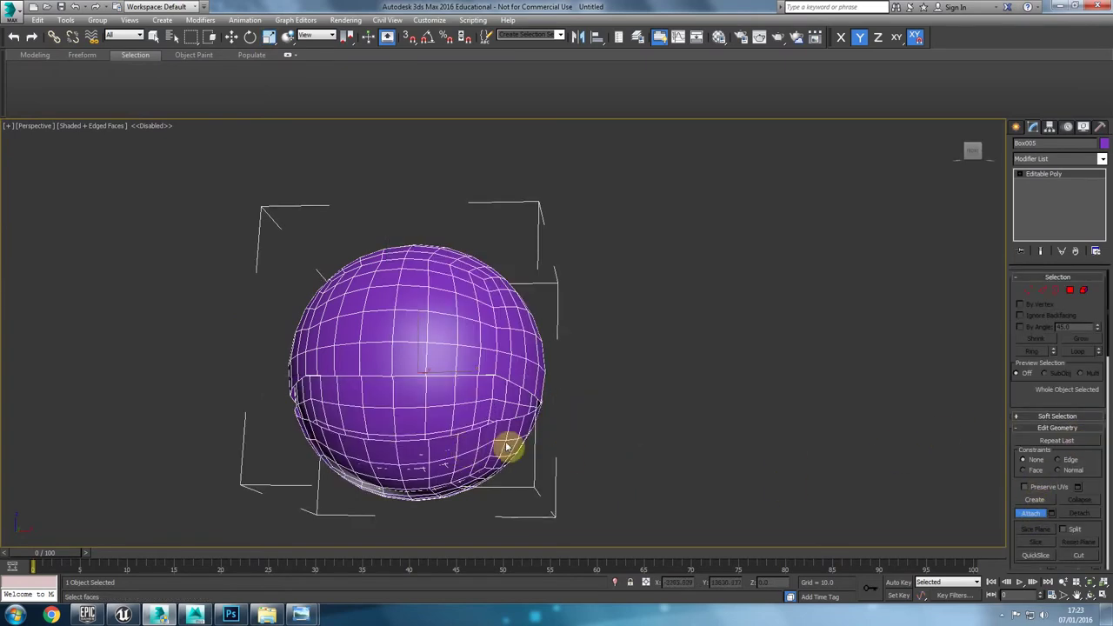
left_click(1034, 512)
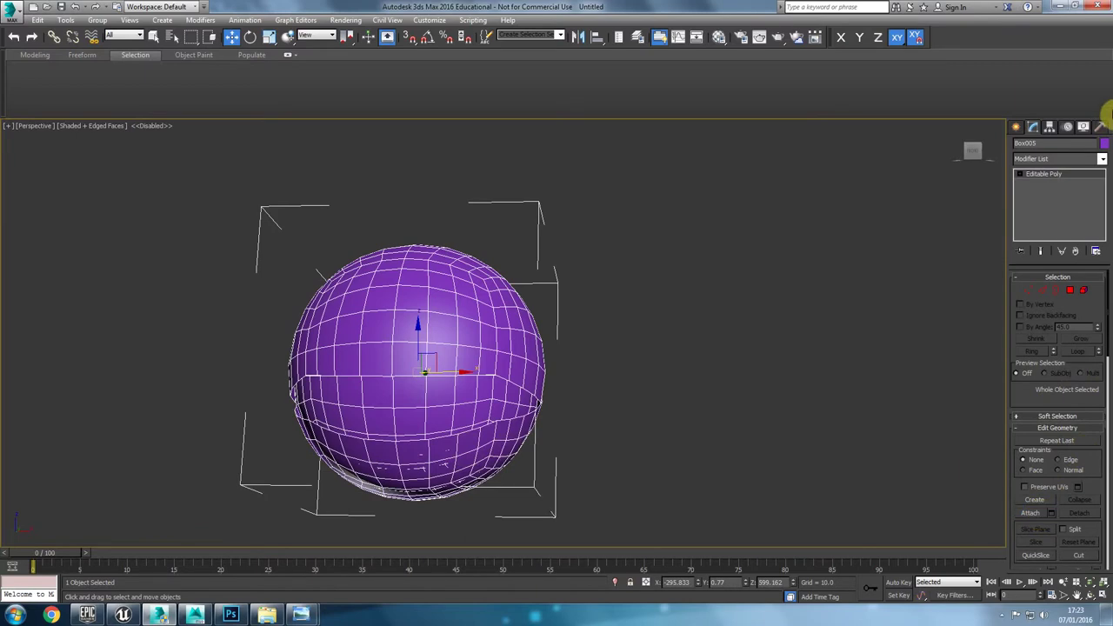
Step: Apply an FFD 3x3x3 modifier to the combined eye and move its side control points along X to widen it asymmetrically
left_click(1061, 159)
scroll(1062, 167, "down", 10)
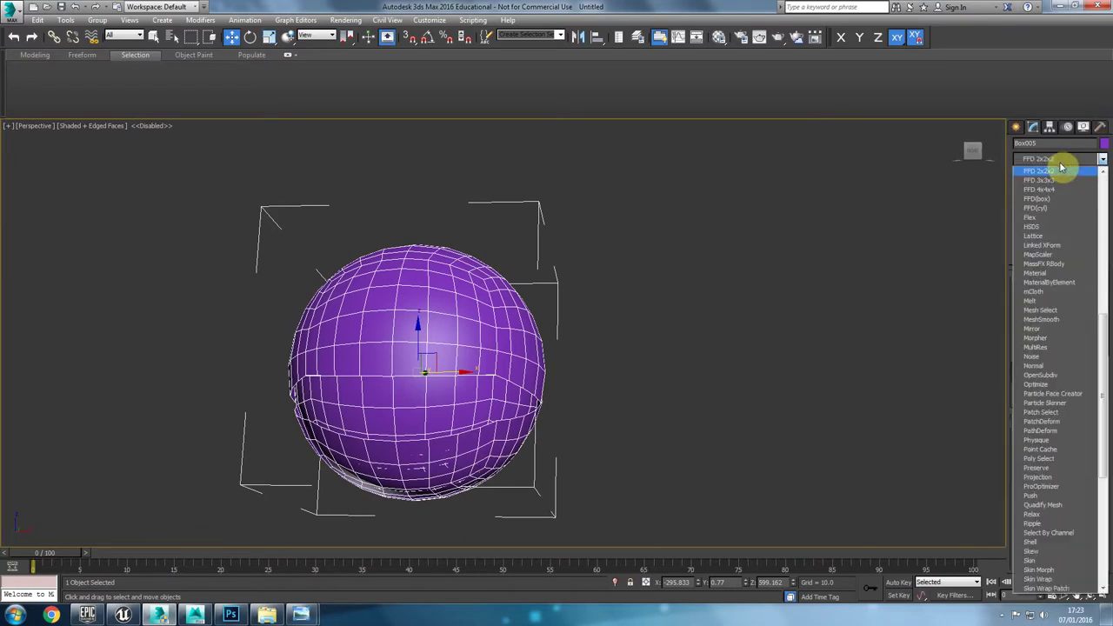
left_click(1044, 180)
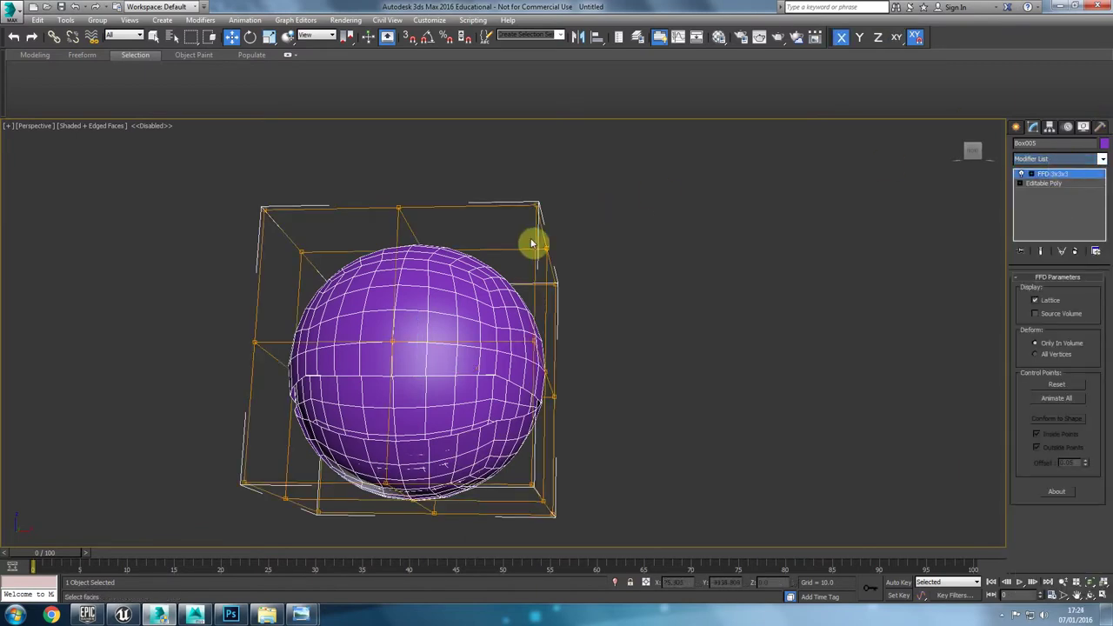
key("f")
scroll(609, 296, "down", 2)
left_click_drag(654, 266, 560, 456)
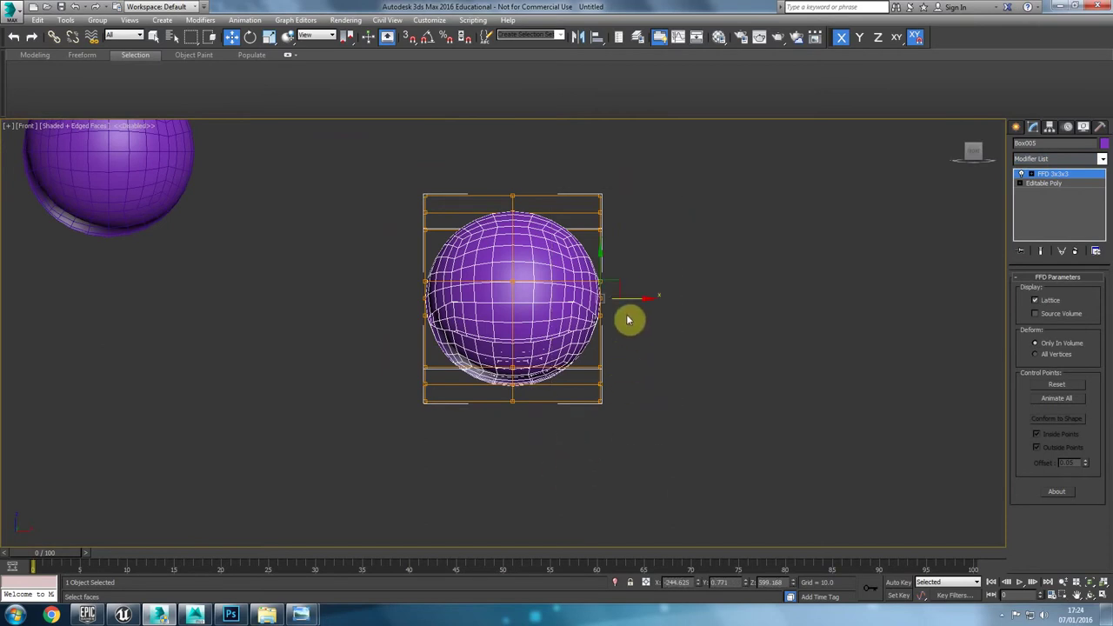
left_click_drag(629, 302, 658, 299)
left_click_drag(437, 186, 393, 442)
left_click_drag(442, 298, 458, 299)
left_click_drag(687, 170, 596, 436)
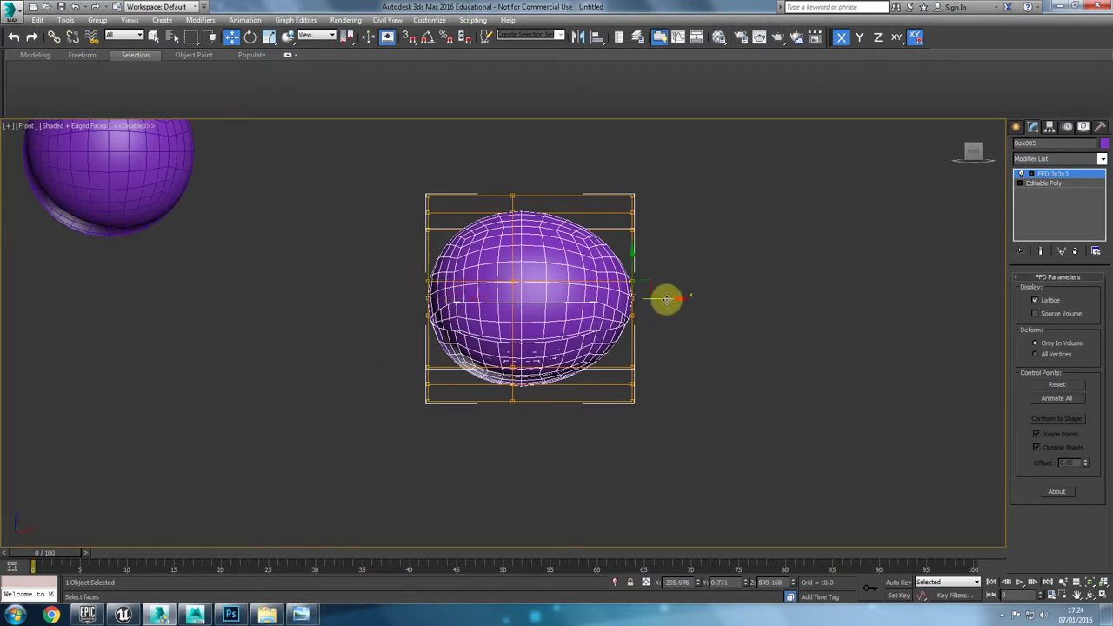
left_click_drag(666, 300, 686, 296)
Step: Pull the middle column of FFD control points forward in the top view, then convert the eye to an editable poly
key("p")
scroll(511, 356, "down", 3)
middle_click_drag(509, 357, 371, 393, "alt")
key("t")
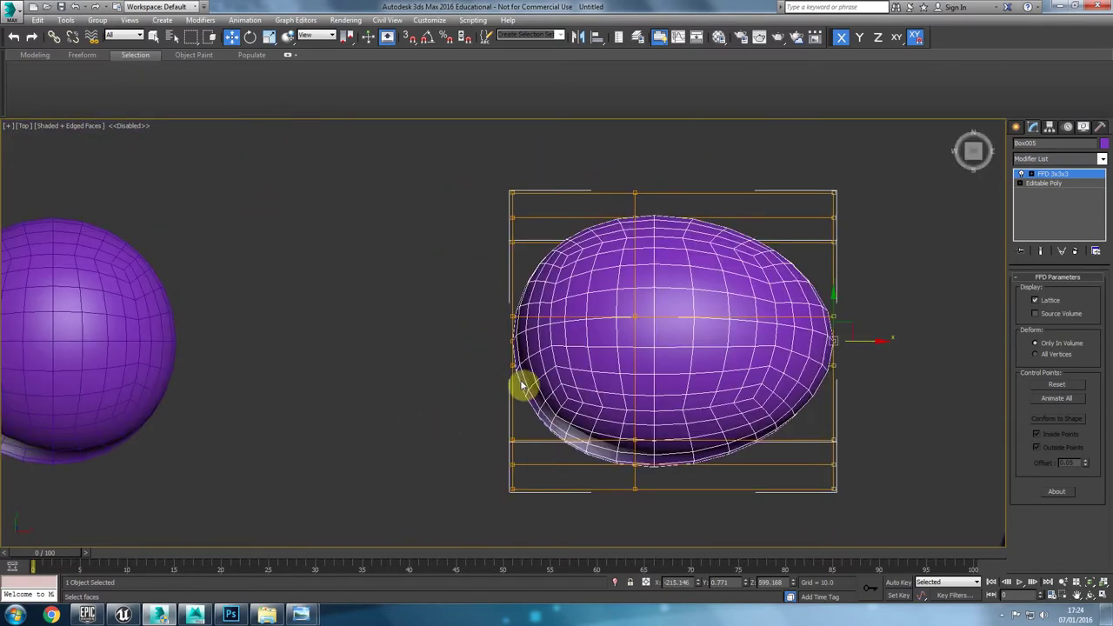
middle_click_drag(705, 330, 637, 343)
left_click_drag(329, 290, 319, 290)
mouse_move(594, 204)
left_mouse_down()
mouse_move(592, 237)
mouse_move(595, 223)
left_mouse_up()
left_click_drag(651, 201, 516, 577)
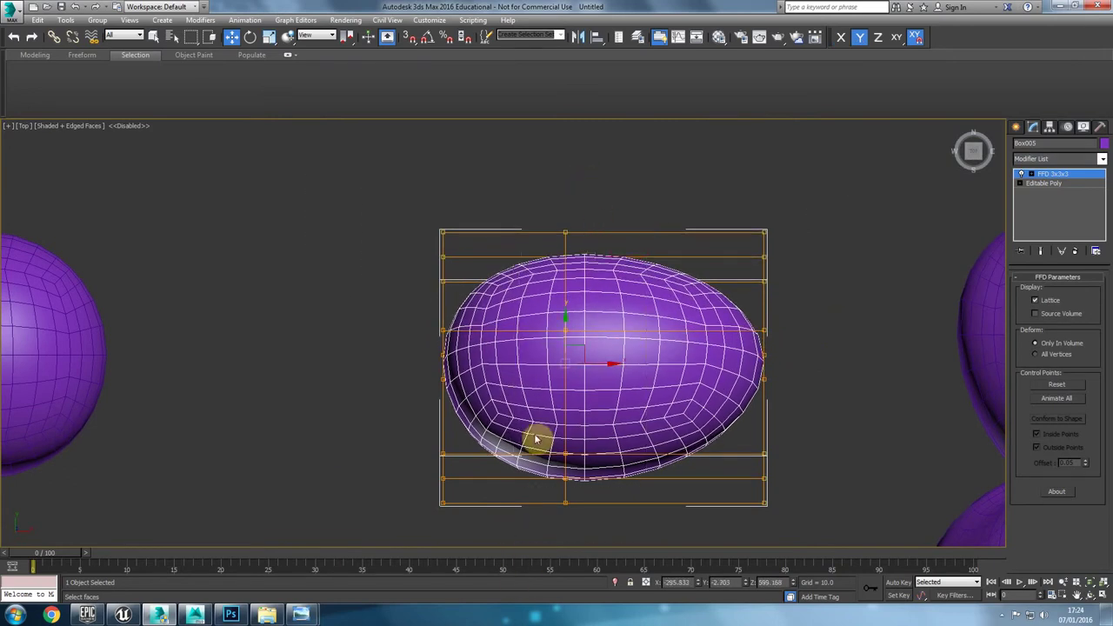
left_click_drag(566, 323, 566, 421)
right_click(559, 388)
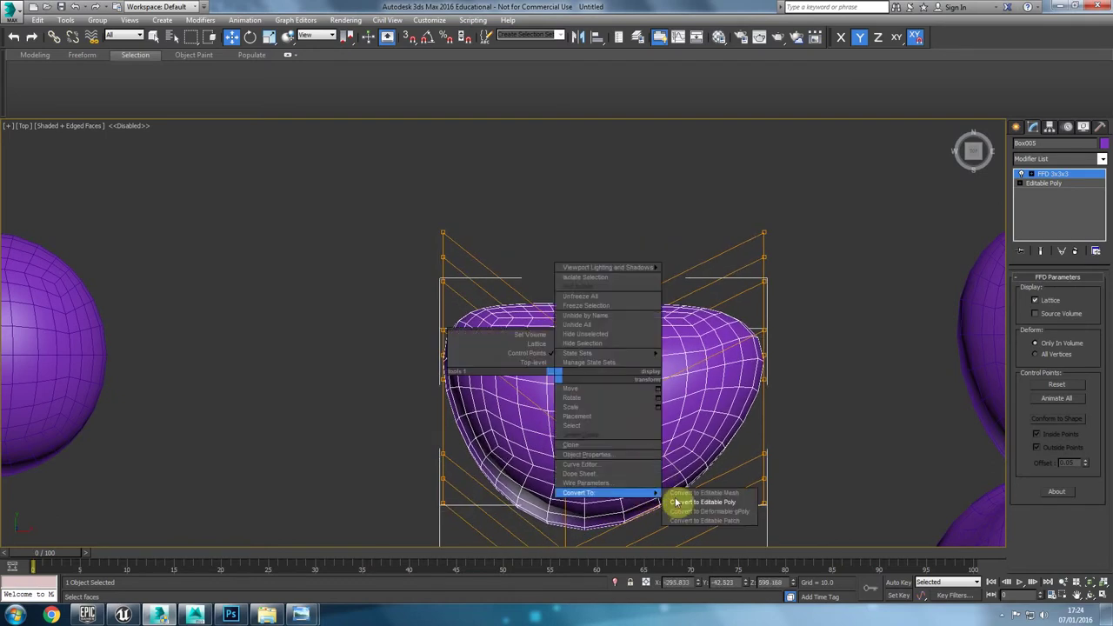
left_click(676, 503)
Step: Scale the deformed eye down and move it next to the front of the purple model in the top view
scroll(551, 425, "down", 5)
scroll(491, 276, "up", 3)
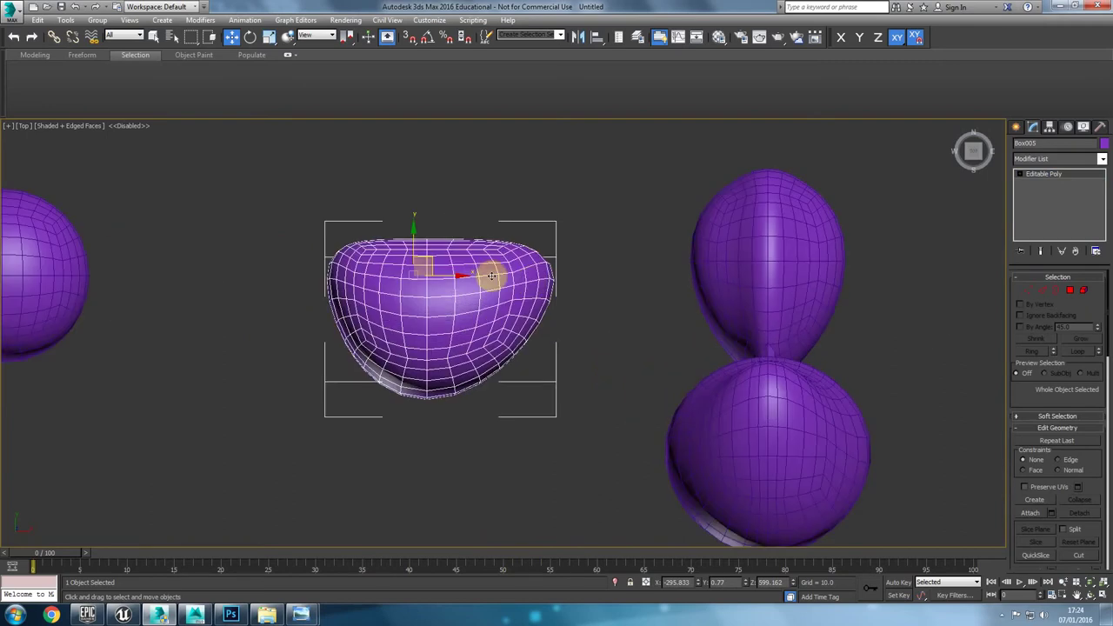
key("r")
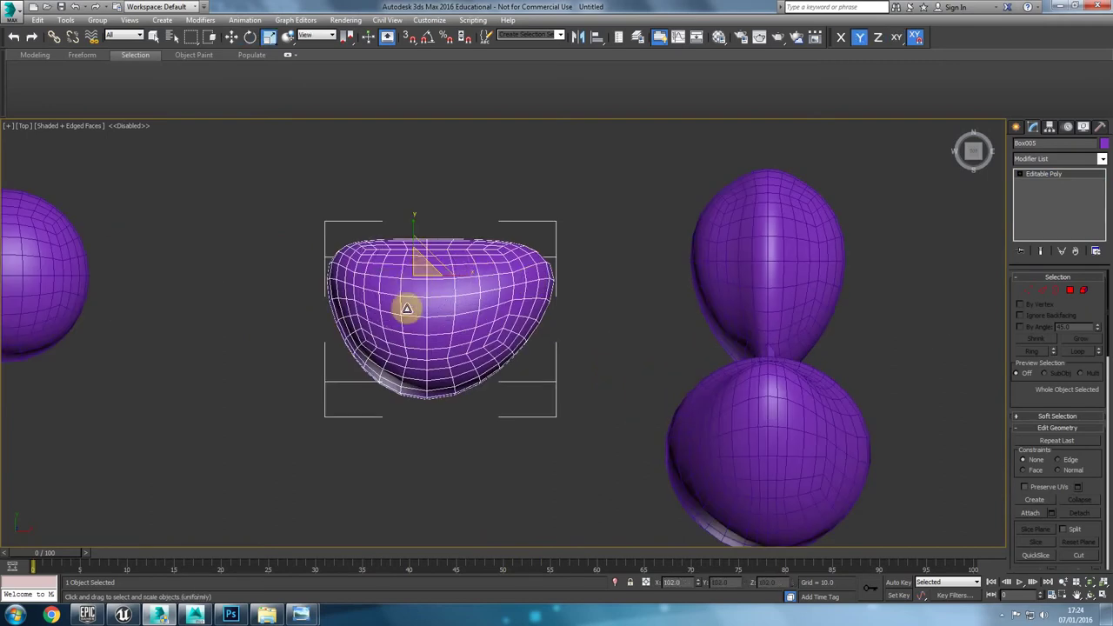
left_click_drag(407, 308, 392, 340)
key("w")
left_click_drag(427, 256, 697, 425)
middle_click_drag(638, 374, 524, 275)
Step: Rotate the eye in the top view and move it closer to the purple head
key("e")
left_click_drag(593, 326, 597, 373)
key("w")
left_click_drag(569, 322, 600, 340)
Step: Lower the eye vertically in the front view until it sits against the upper side of the purple head
key("f")
scroll(589, 338, "down", 2)
key("z")
scroll(569, 348, "down", 6)
scroll(569, 348, "down", 5)
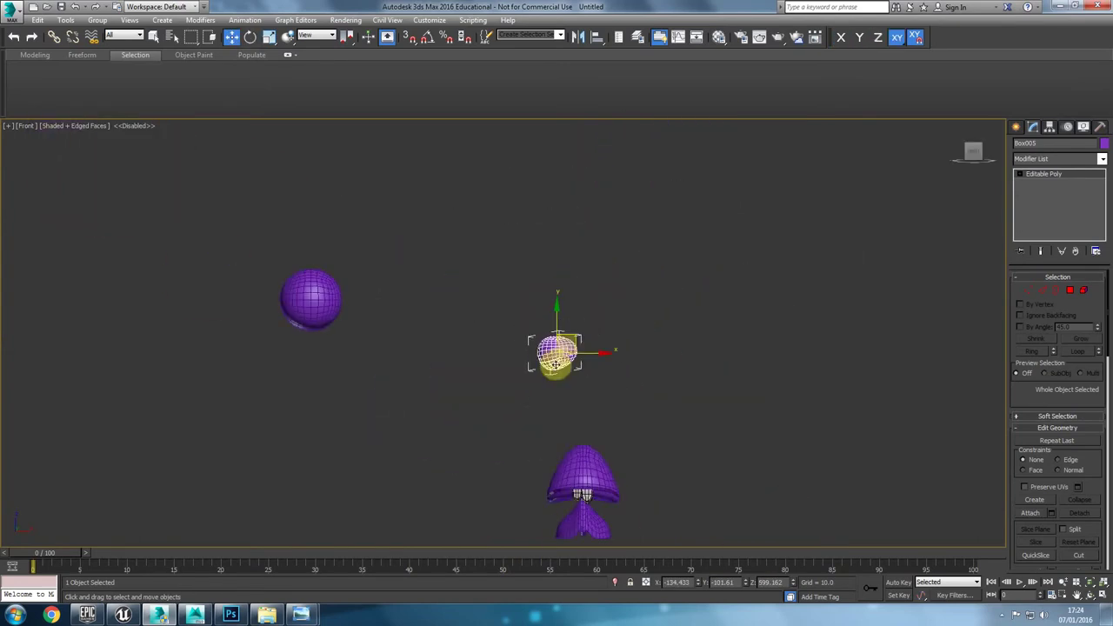
scroll(557, 355, "up", 4)
scroll(535, 335, "up", 3)
scroll(540, 365, "down", 3)
middle_click_drag(542, 390, 524, 303)
left_click_drag(499, 189, 513, 397)
middle_click_drag(512, 407, 490, 325)
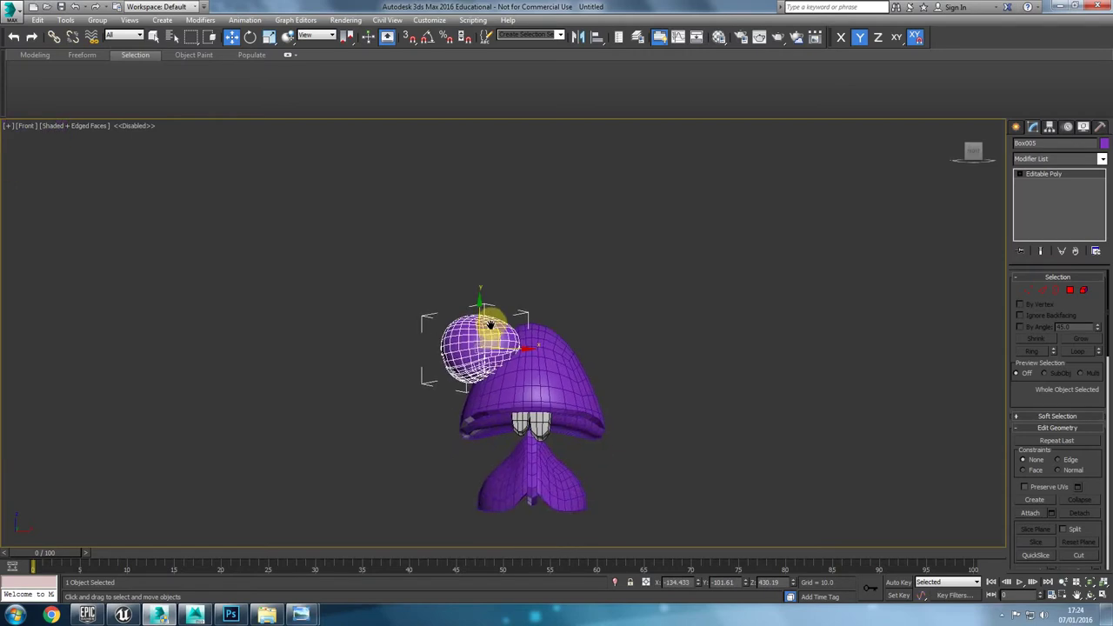
Step: Scale the eye down slightly, tilt it to follow the head's slope and shift it along X into the head
scroll(494, 343, "up", 4)
key("r")
left_click_drag(468, 346, 480, 362)
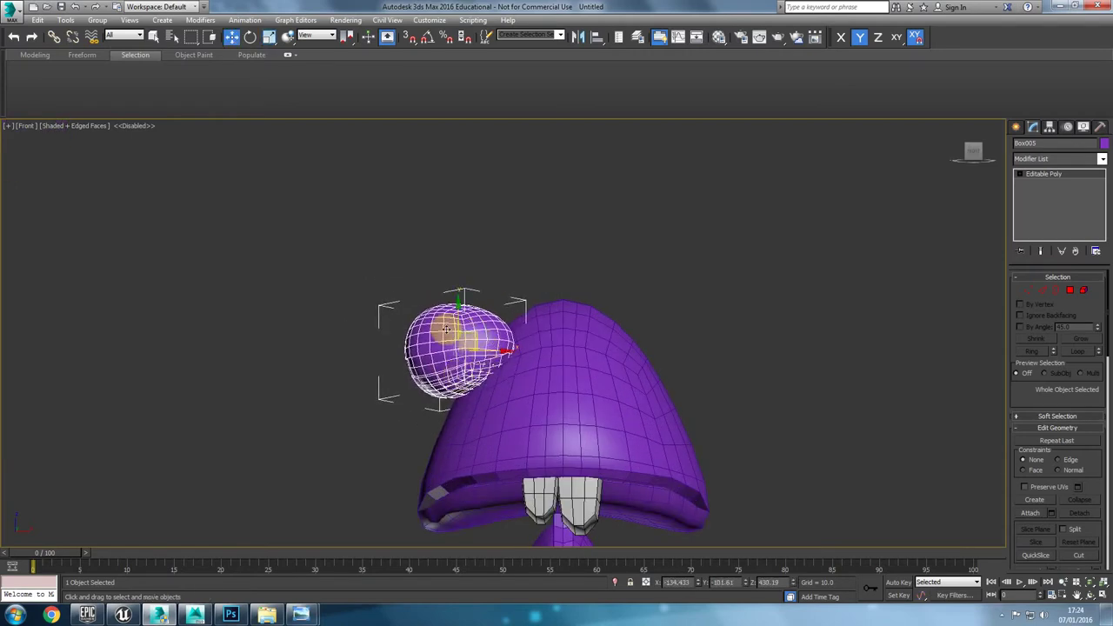
key("e")
left_click_drag(435, 315, 448, 299)
key("w")
left_click_drag(497, 350, 522, 350)
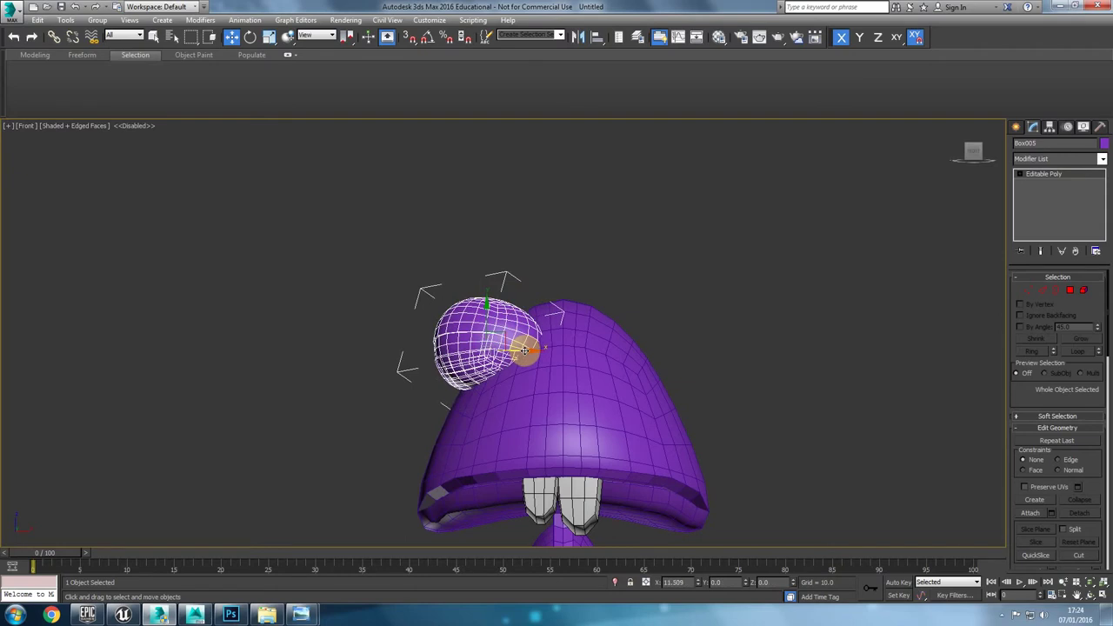
Step: Mirror the eye as a copy and move the copy along X to the opposite side of the head
key("p")
key("z")
middle_click_drag(400, 388, 519, 381, "alt")
scroll(430, 406, "down", 3)
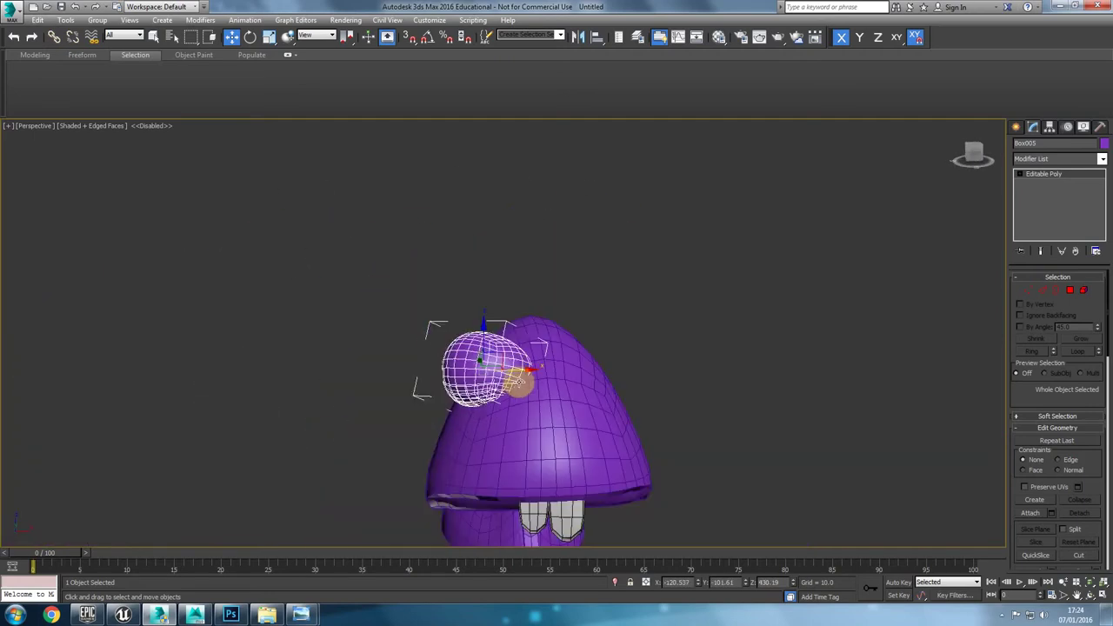
left_click(581, 37)
left_click(544, 335)
left_click(522, 395)
left_click_drag(559, 371, 617, 368)
Step: Scale the mirrored eye down so that it is smaller than the first eye, then deselect it
key("z")
key("F4")
scroll(548, 400, "down", 2)
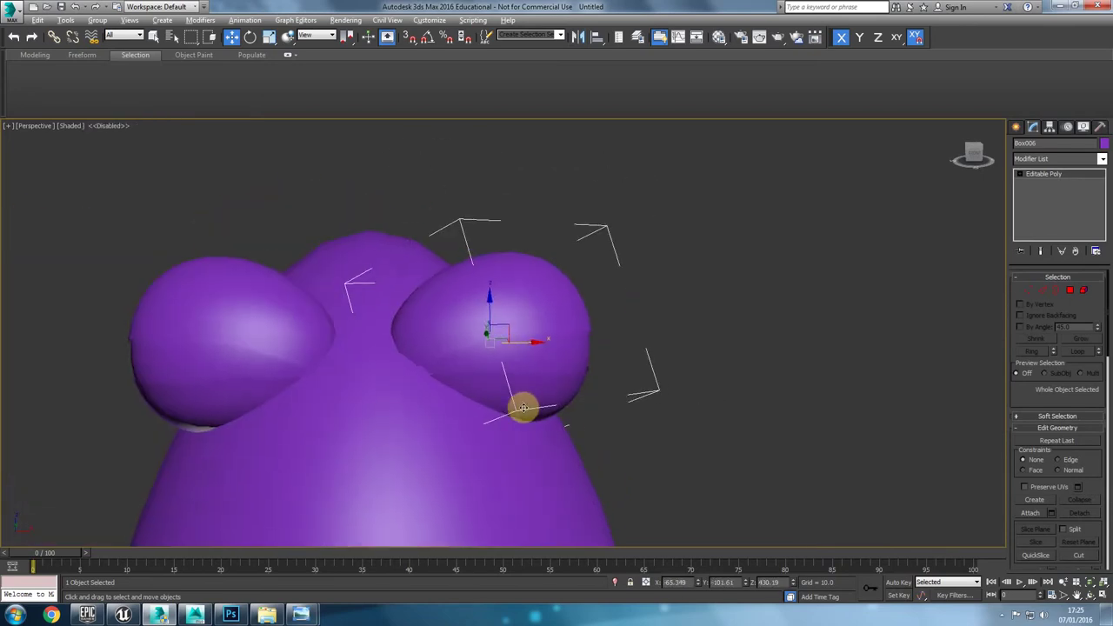
key("r")
left_click_drag(512, 337, 529, 323)
key("e")
scroll(308, 351, "down", 6)
left_click(493, 432)
Step: Clone the spare purple sphere in the front view and place the copy just above and beside the purple head
middle_click_drag(493, 431, 556, 286, "alt")
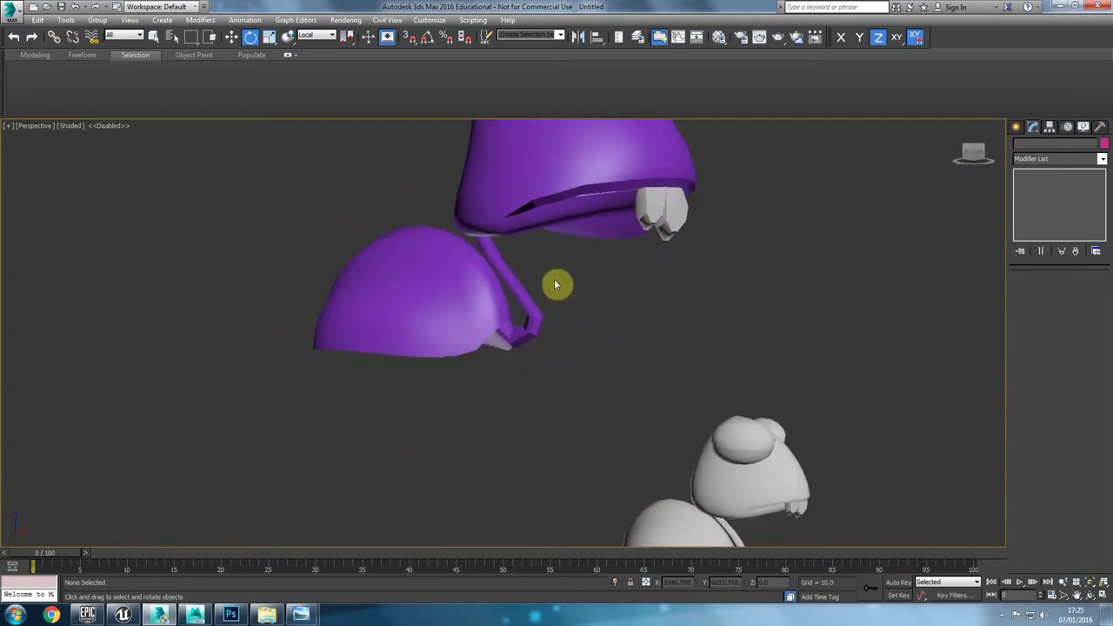
scroll(698, 491, "down", 2)
scroll(686, 485, "down", 4)
middle_click_drag(661, 452, 492, 447)
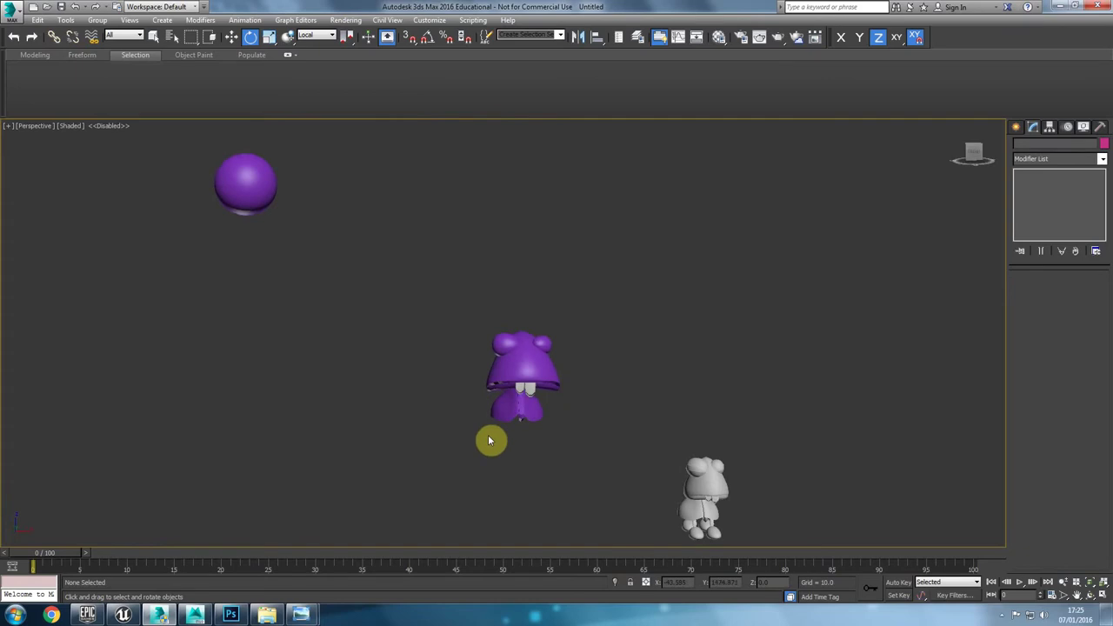
left_click(264, 199)
key("f")
scroll(268, 286, "down", 2)
key("F4")
scroll(369, 374, "down", 3)
middle_click_drag(372, 381, 336, 313)
scroll(313, 322, "down", 2)
key("w")
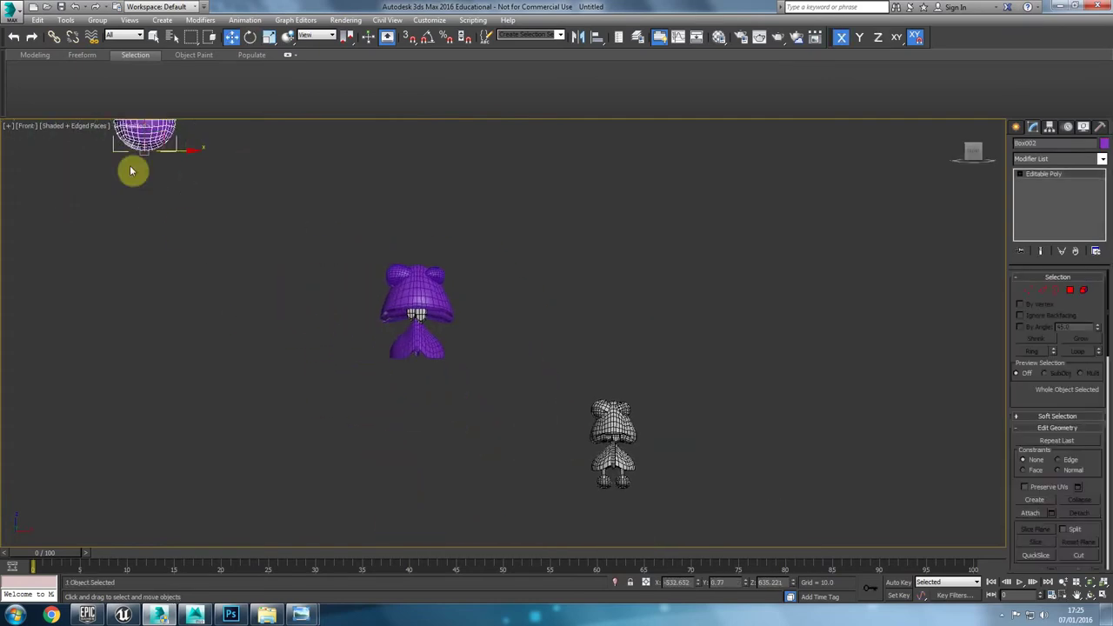
middle_click_drag(150, 131, 183, 206)
mouse_move(197, 219)
left_mouse_down("shift")
mouse_move(450, 480)
mouse_move(377, 515)
mouse_move(433, 269)
mouse_move(400, 305)
left_mouse_up("shift")
left_click(551, 356)
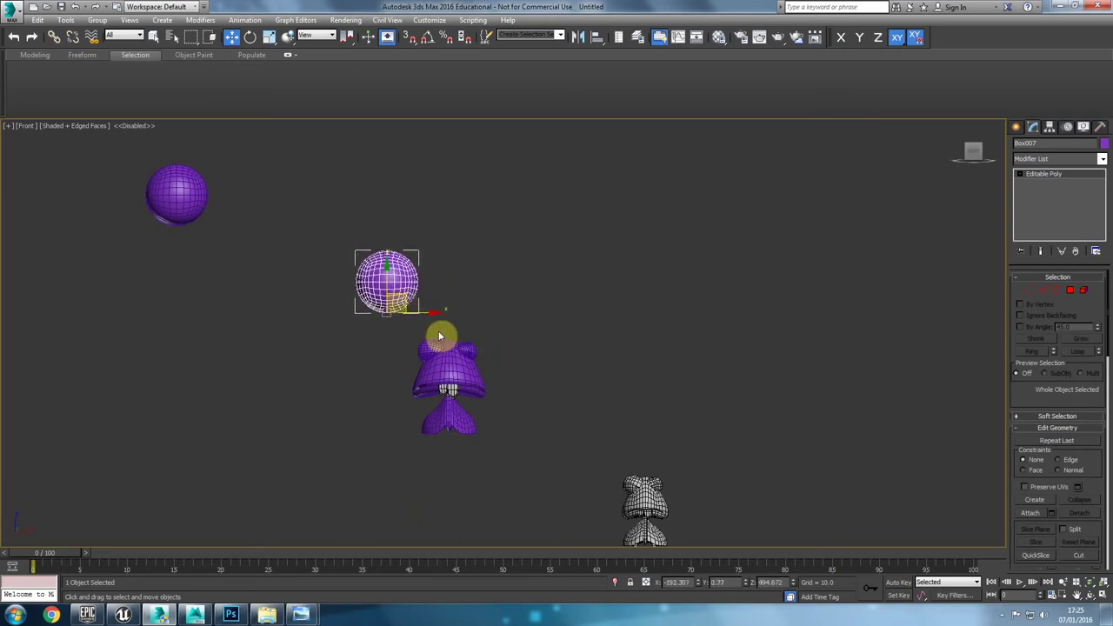
Step: Apply an FFD 3x3x3 modifier to the sphere copy and raise its bottom control points in the left view to flatten the underside
key("l")
key("z")
right_click(626, 372)
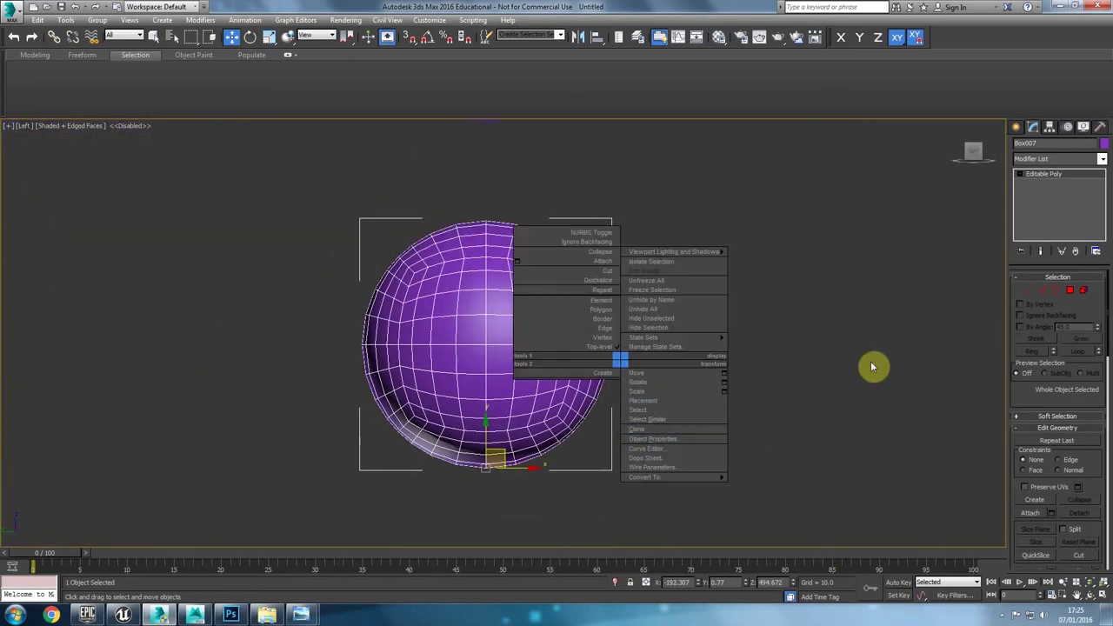
left_click(1070, 159)
key("f")
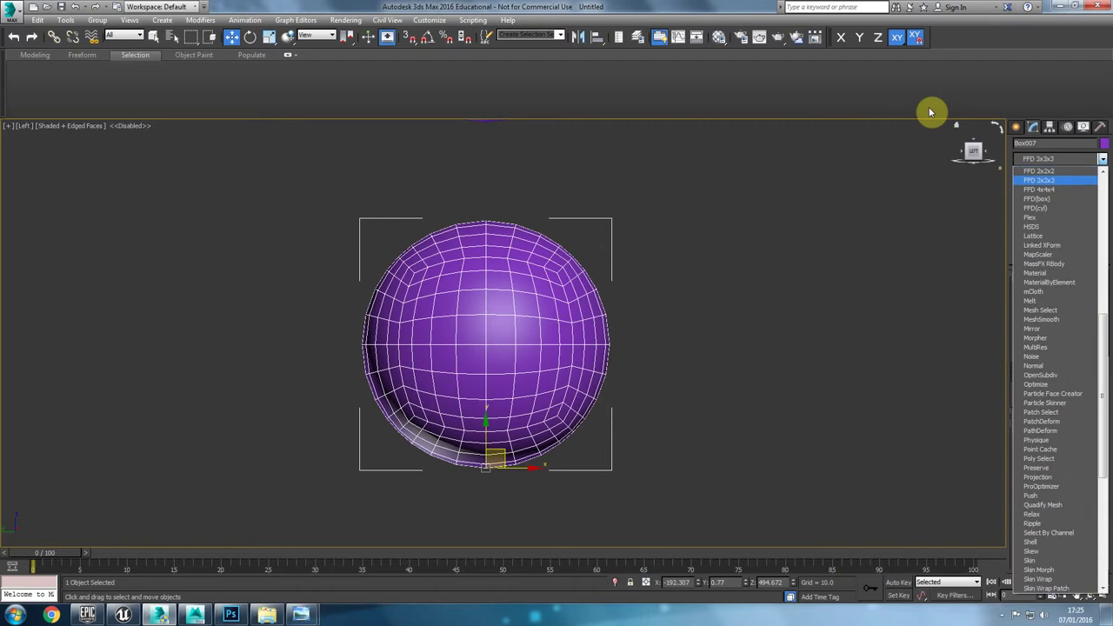
key("Return")
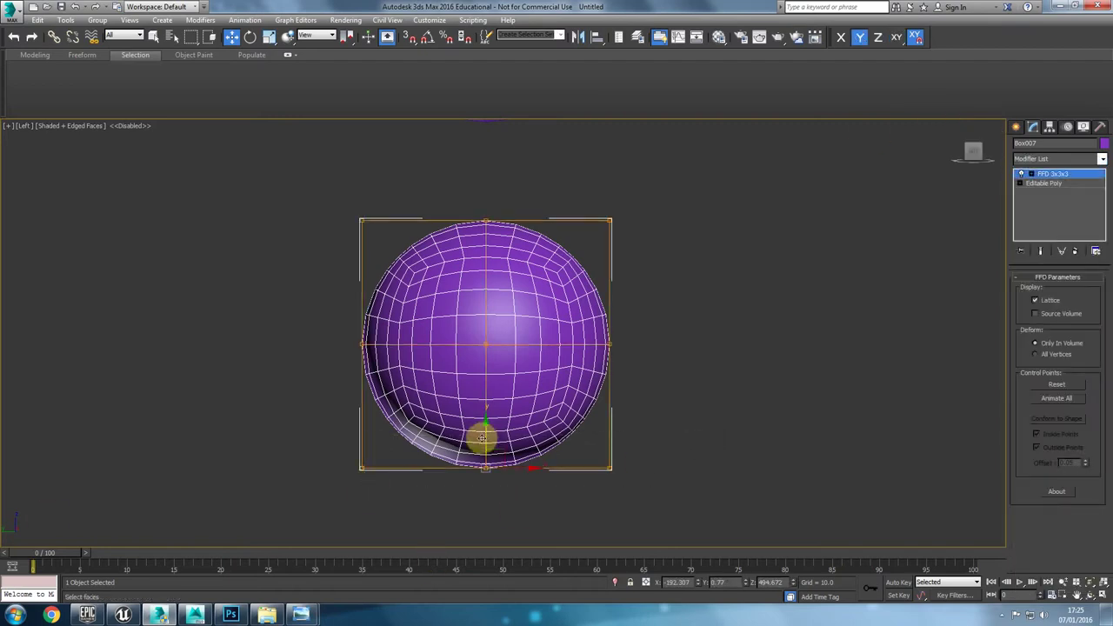
left_click_drag(485, 435, 487, 334)
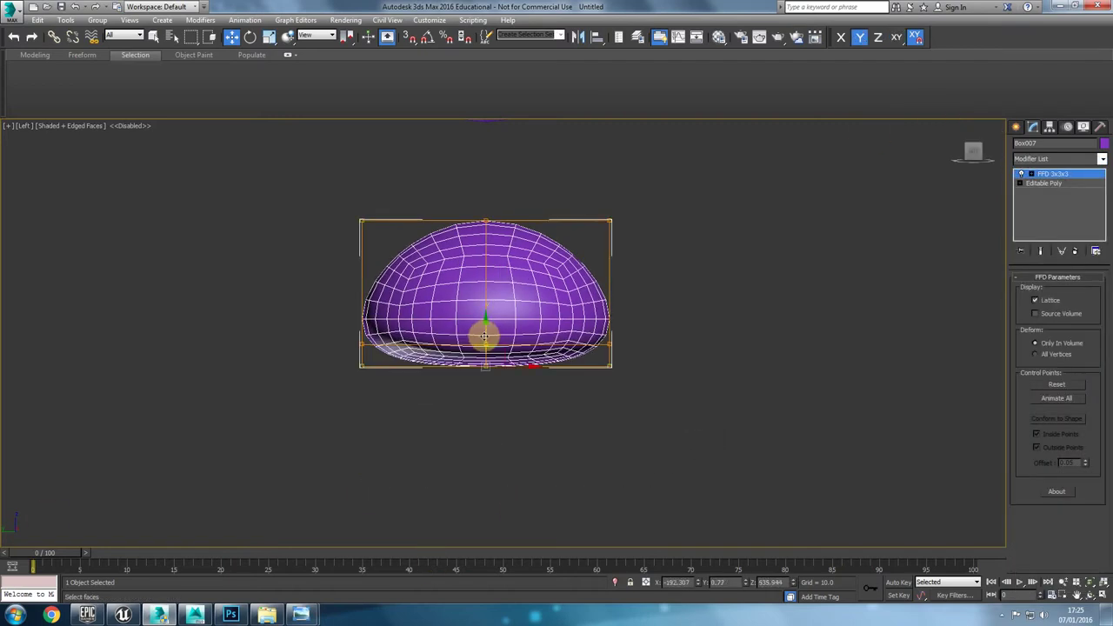
key("alt+Tab")
key("alt+Tab")
key("alt+Tab")
key("alt+Tab")
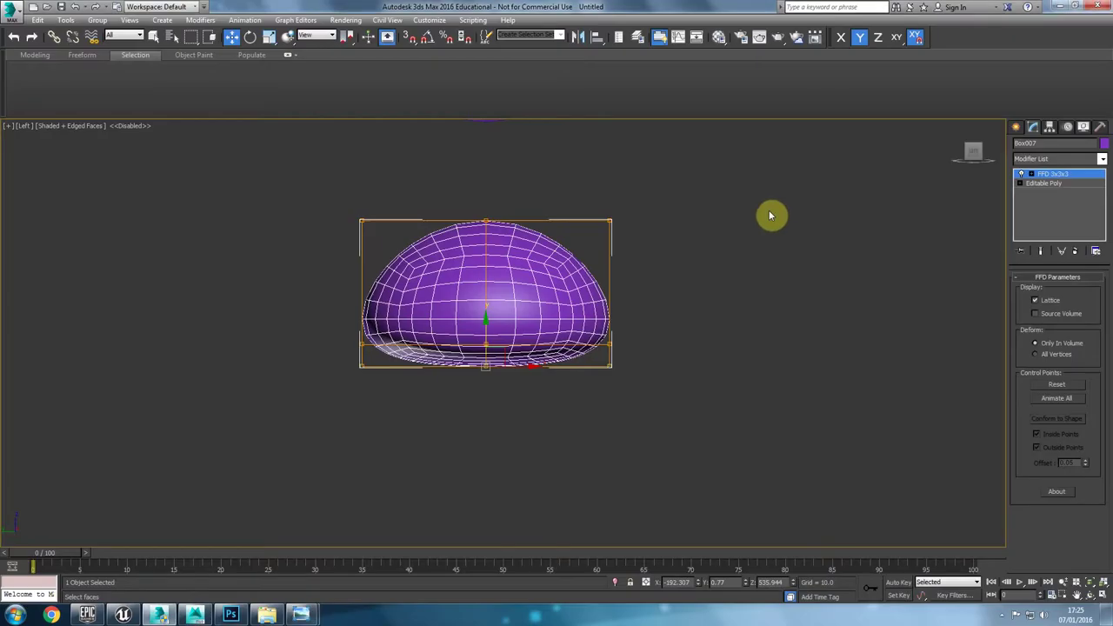
Step: Move the side and top-middle FFD control points to bend the shape into a curved foot, then convert it to an editable poly
left_click(611, 220)
left_click_drag(634, 221, 610, 221)
left_click(606, 345)
left_click_drag(604, 346, 614, 245)
left_click_drag(321, 171, 431, 439)
left_click_drag(438, 308, 479, 307)
left_click_drag(537, 166, 472, 253)
left_click_drag(502, 203, 512, 352)
right_click(566, 312)
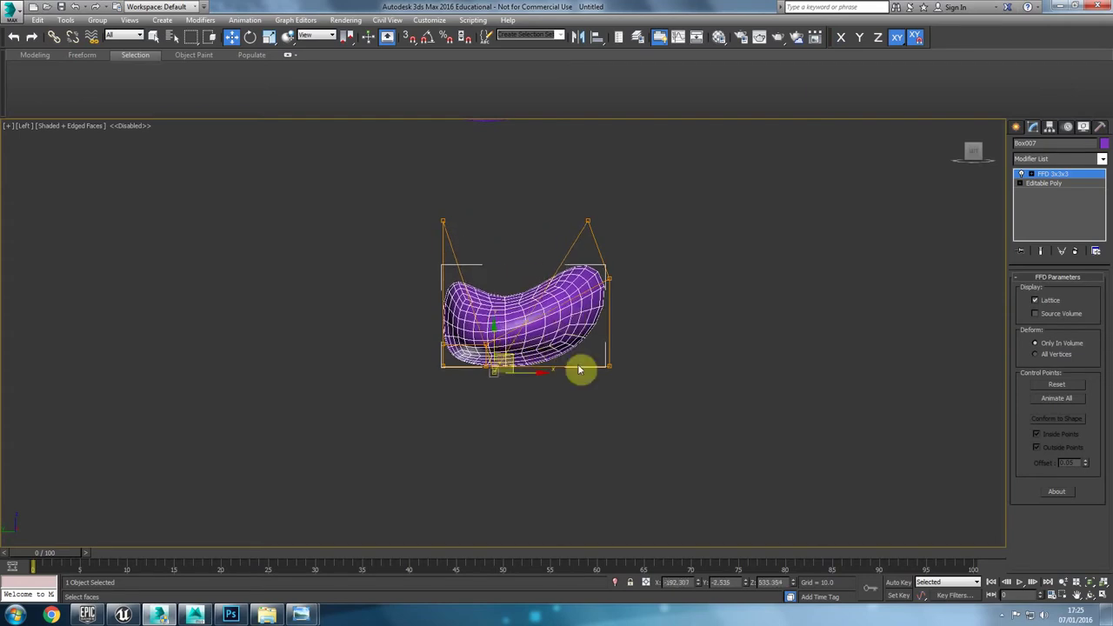
mouse_move(661, 430)
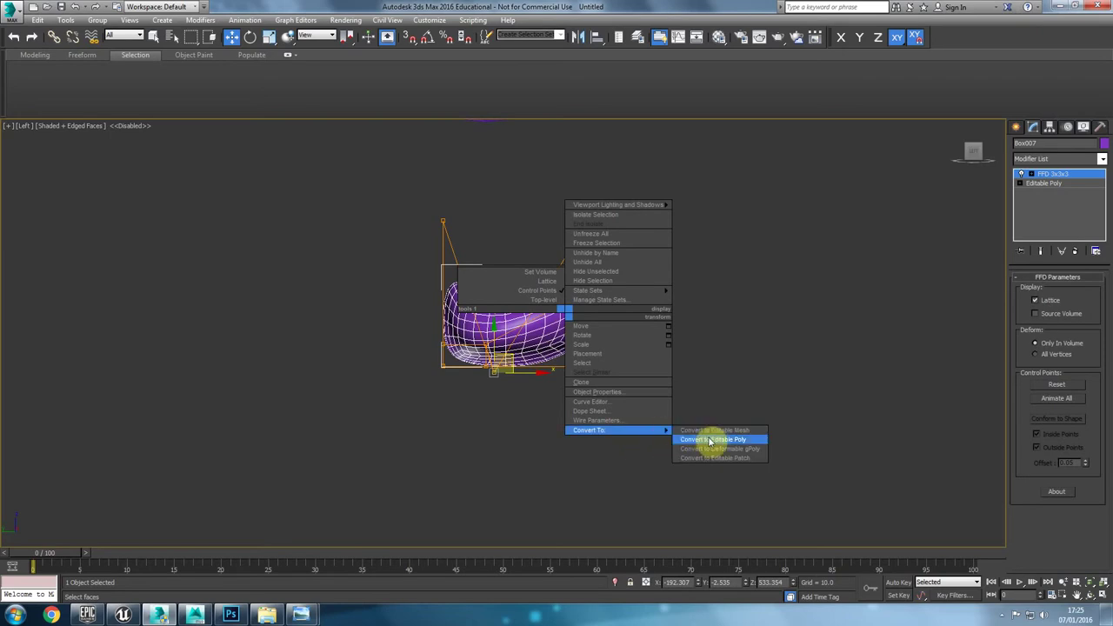
left_click(713, 442)
Step: Apply a new FFD 3x3x3 modifier to the foot and show it in the top view
key("p")
key("z")
middle_click_drag(450, 357, 475, 360, "alt")
key("t")
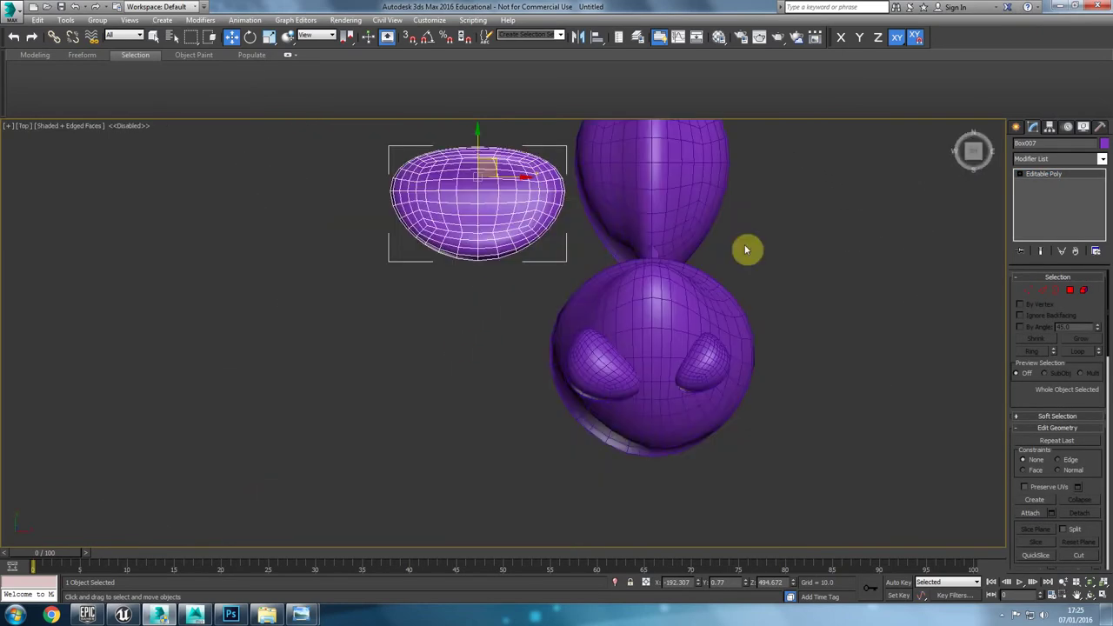
left_click(1076, 158)
key("f")
key("f")
key("f")
key("Return")
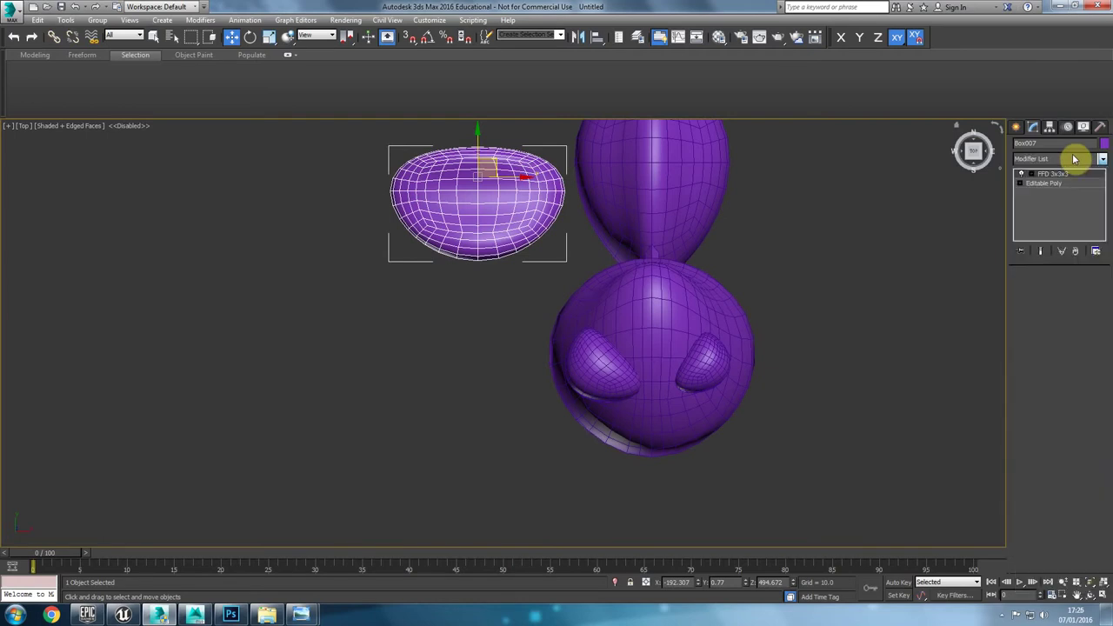
Step: Move the foot's side FFD control points inward in the top view to narrow it, then convert it to an editable poly
middle_click_drag(667, 201, 650, 239)
left_click_drag(585, 163, 534, 340)
left_click_drag(574, 244, 519, 246)
left_click_drag(351, 174, 413, 342)
left_click_drag(417, 245, 450, 245)
left_click_drag(523, 233, 483, 242)
right_click(459, 271)
mouse_move(559, 389)
left_click(601, 399)
Step: Select the four polygons on top of the foot's heel end and extrude them by 10
key("l")
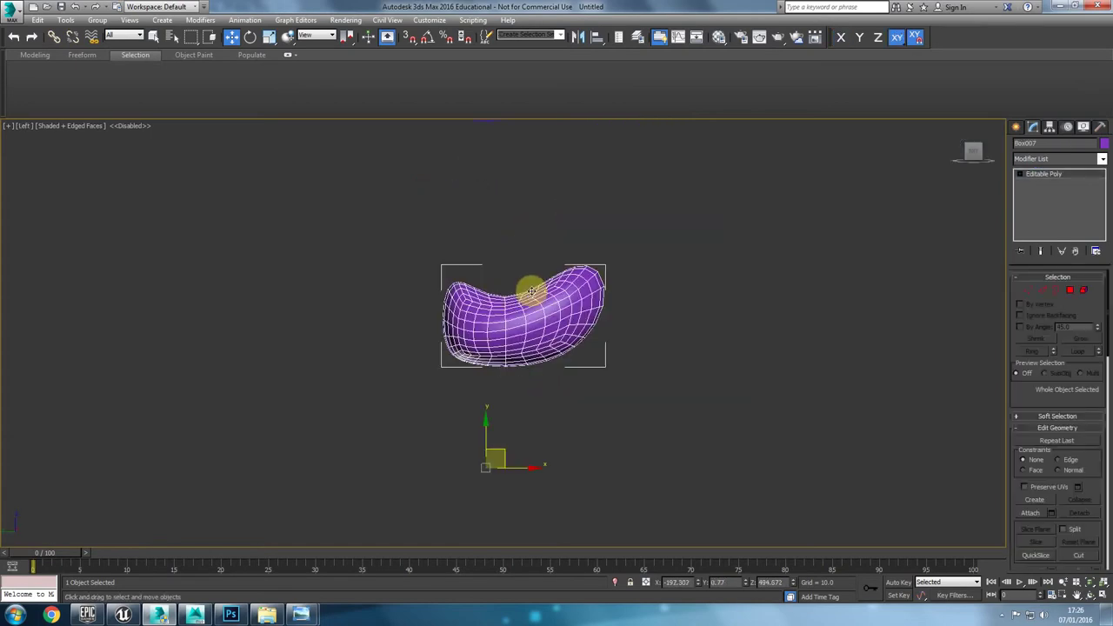
scroll(531, 291, "up", 5)
scroll(423, 320, "up", 8)
scroll(374, 336, "down", 10)
key("p")
scroll(374, 360, "up", 6)
middle_click_drag(376, 340, 402, 360, "alt")
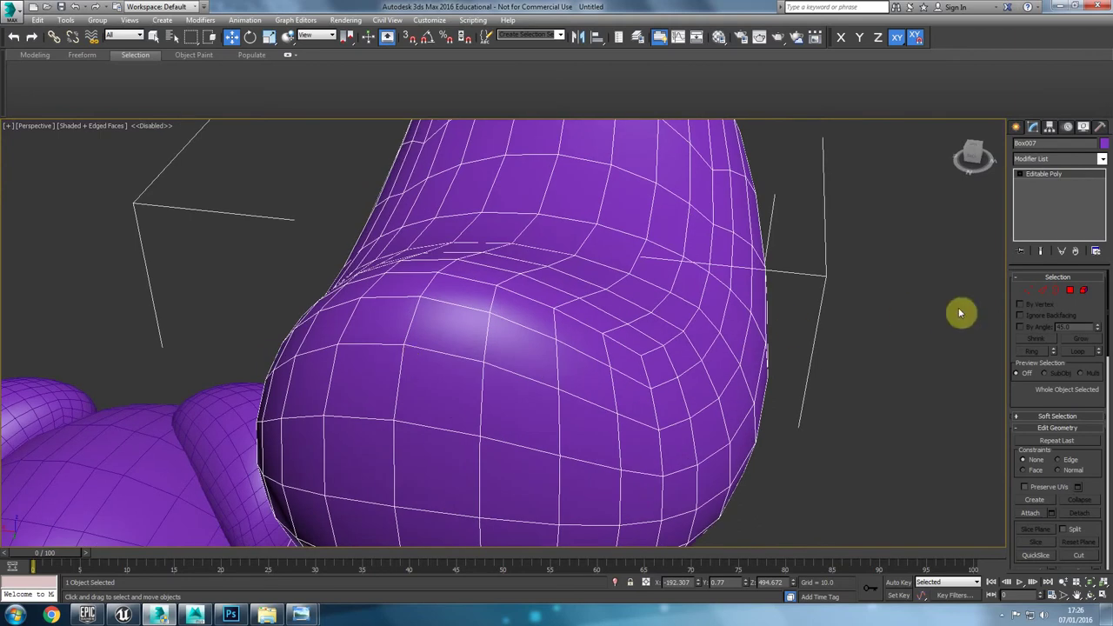
left_click(1072, 290)
middle_click_drag(554, 379, 486, 378, "alt")
left_click(861, 277)
middle_click_drag(661, 419, 472, 385, "alt")
left_click(589, 388)
left_click(553, 397, "ctrl")
left_click(591, 423, "ctrl")
left_click(1053, 456)
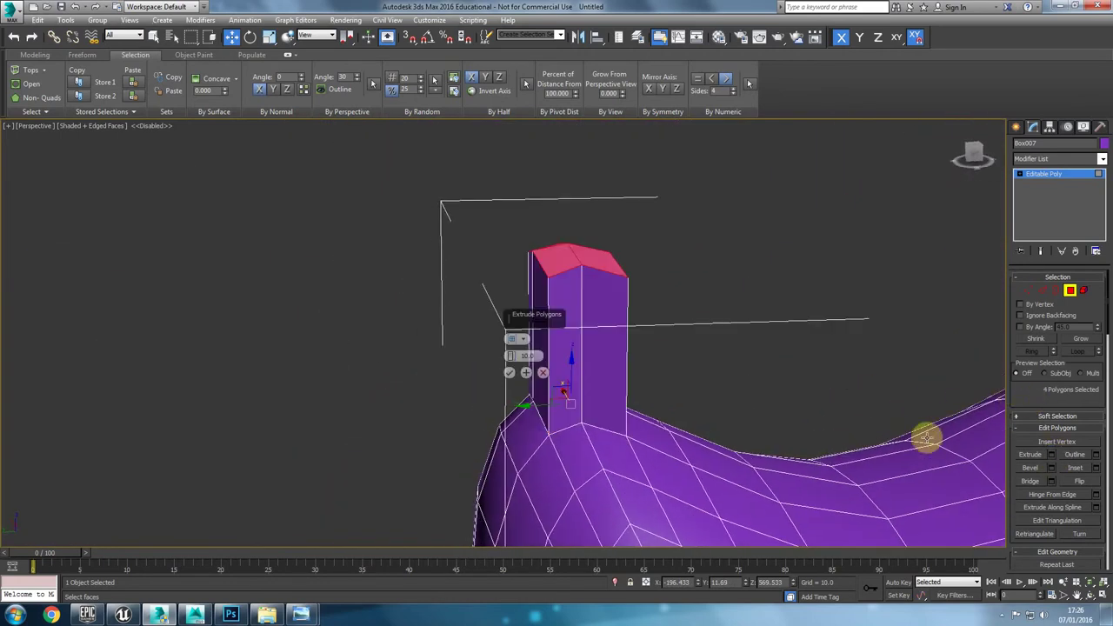
left_click(510, 375)
Step: Pull the extruded polygons up in the left view to form a long leg and connect its lengthwise edges with 6 segments
key("l")
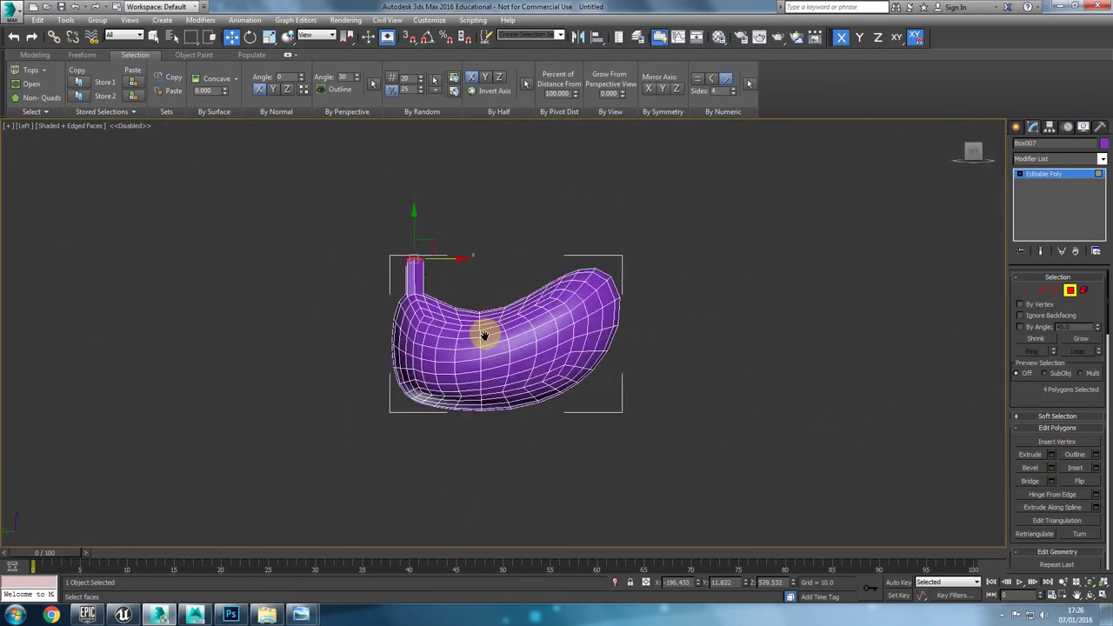
left_click_drag(494, 312, 475, 193)
key("2")
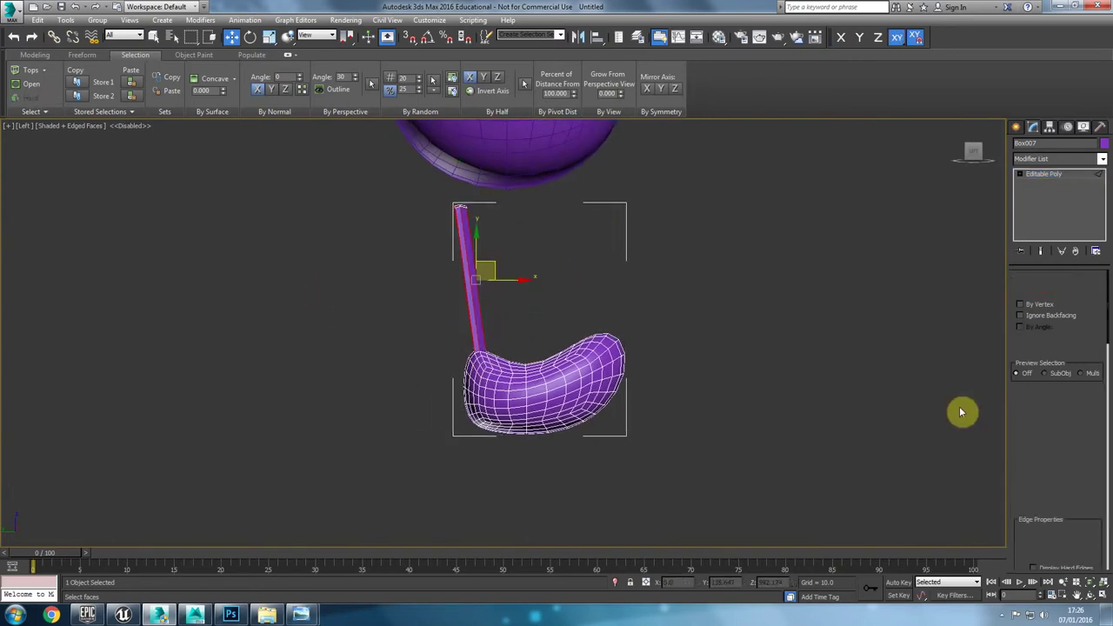
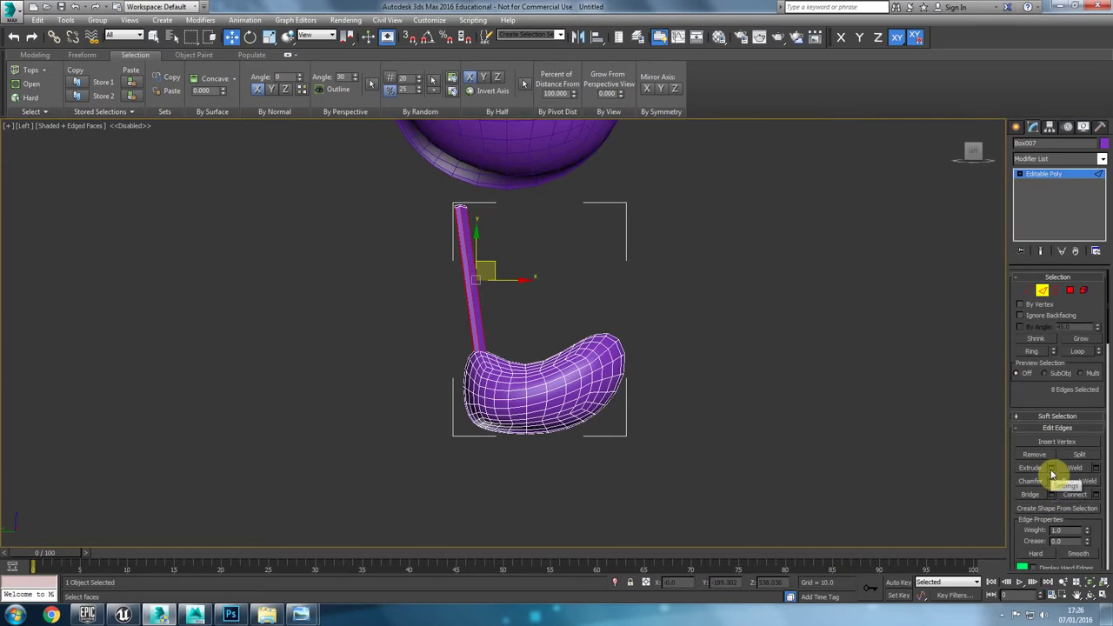
left_click(1096, 495)
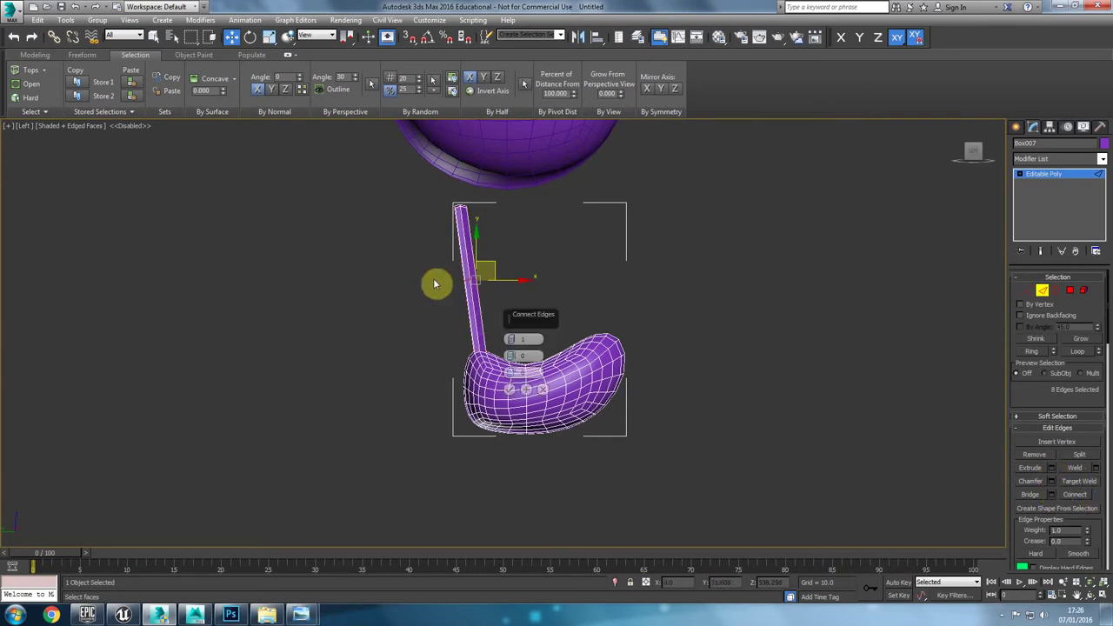
left_click_drag(513, 326, 513, 320)
left_click(522, 387)
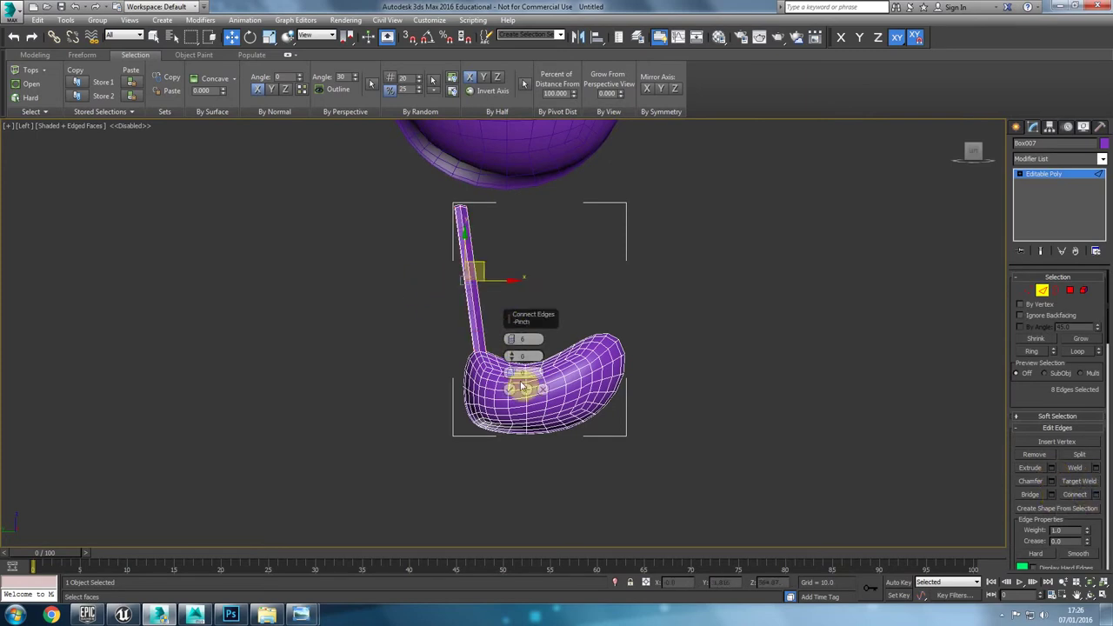
Step: Select the leg's polygons by growing the selection down from its upper end and apply an FFD 3x3x3 modifier to them
left_click(1084, 291)
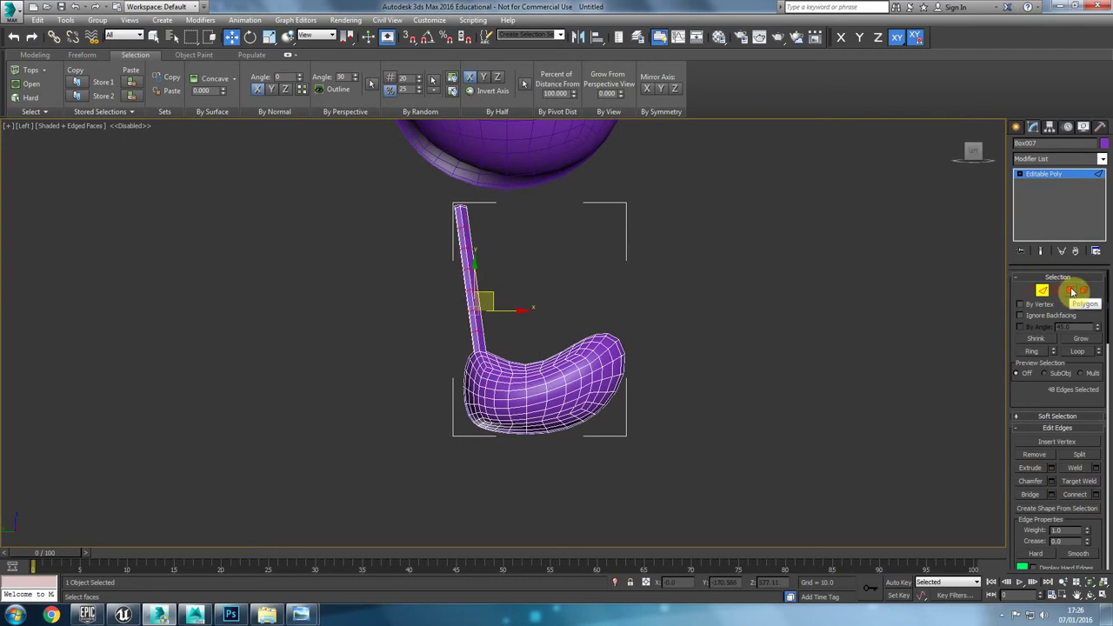
left_click(461, 213)
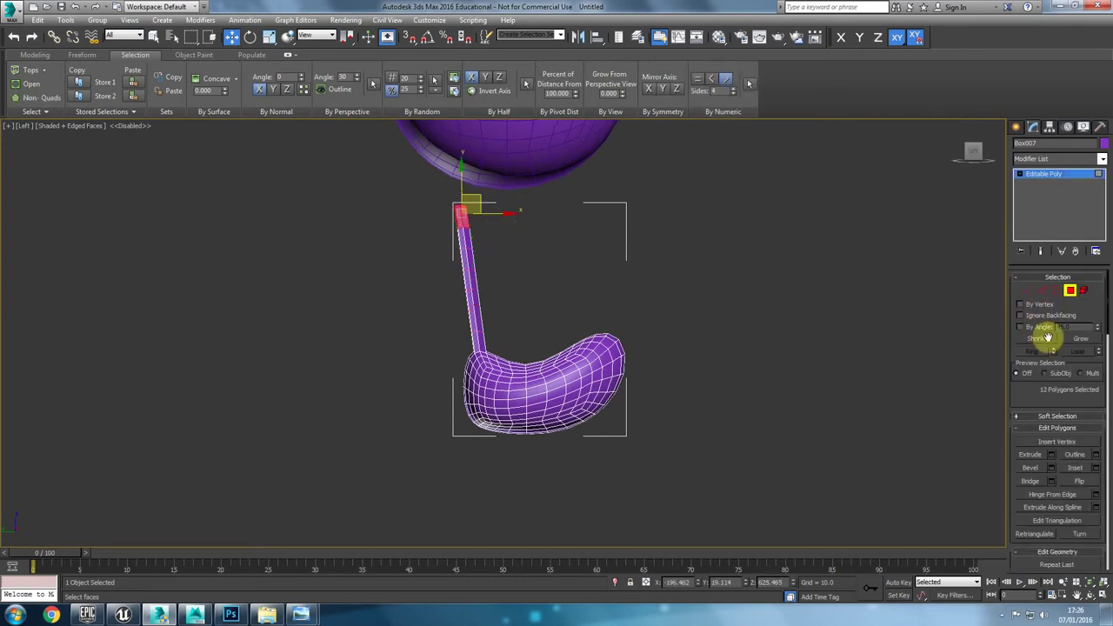
left_click(1076, 339)
left_click(1077, 341)
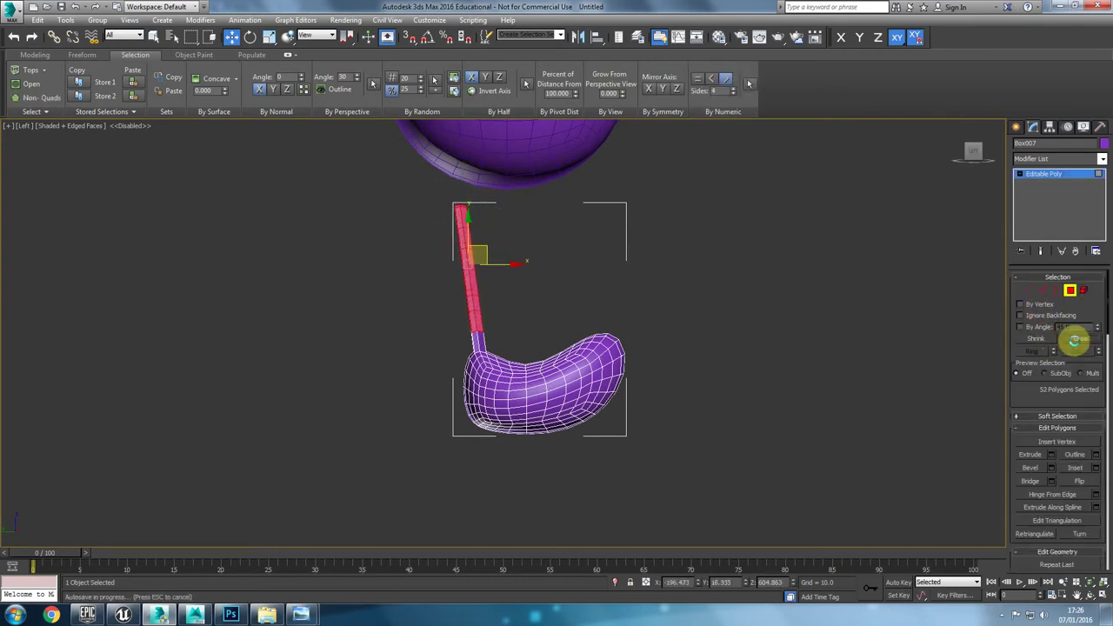
left_click(1062, 158)
key("f")
key("f")
key("f")
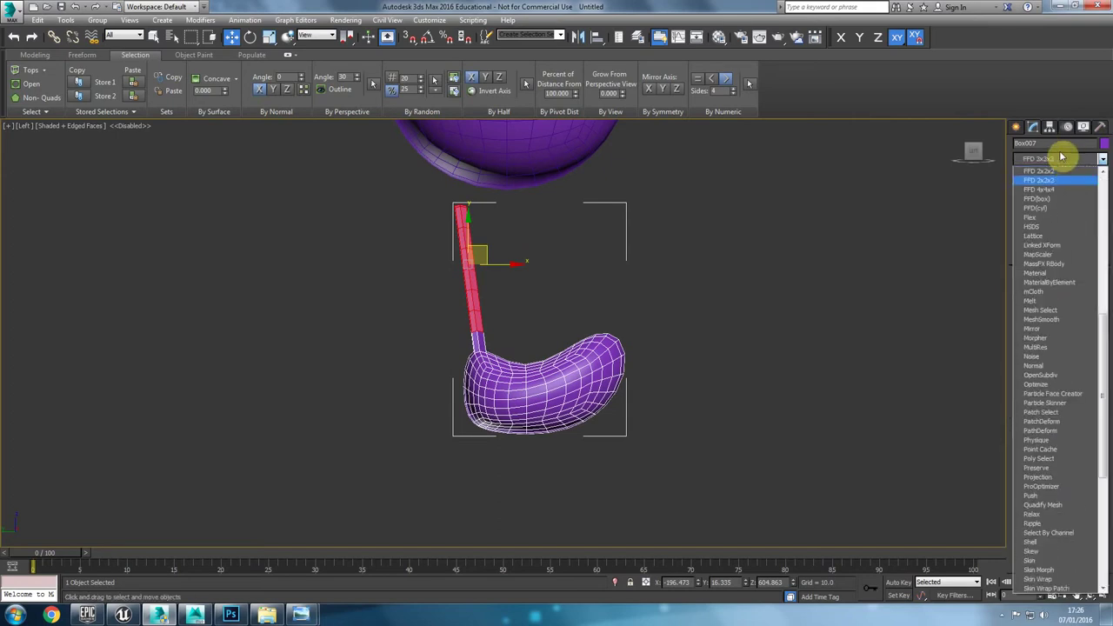
key("Return")
Step: Bend the leg into a curve in the left view by moving its middle FFD control points forward and its lower and upper points back
left_click_drag(505, 269, 475, 272)
left_click_drag(509, 309, 482, 332)
left_click_drag(472, 288, 421, 259)
left_click_drag(489, 269, 495, 323)
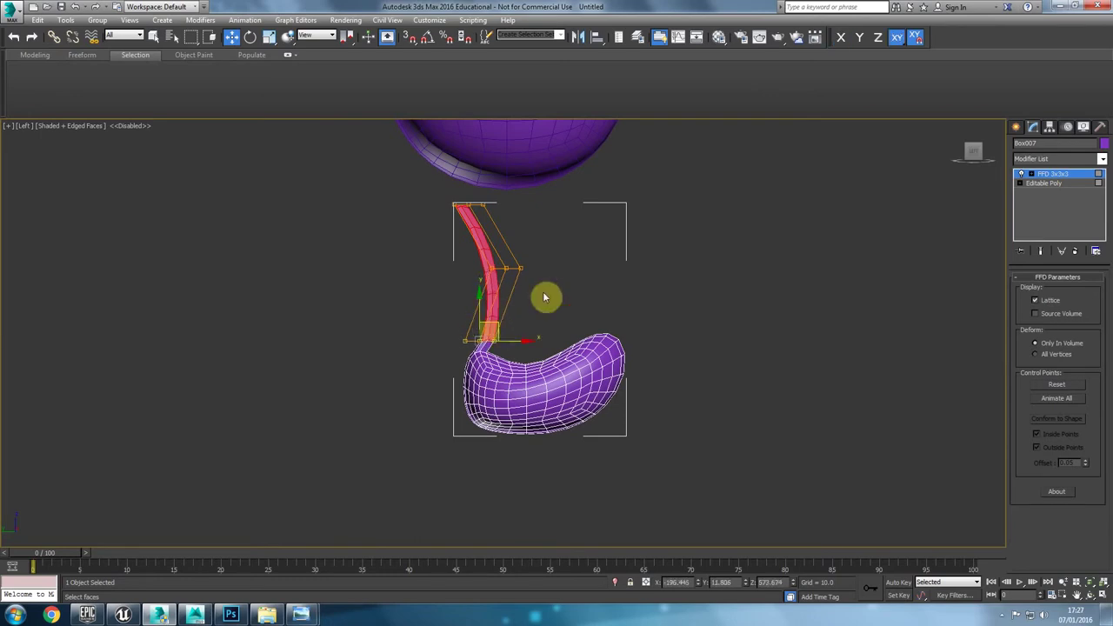
key("ctrl+z")
left_click_drag(496, 325, 491, 327)
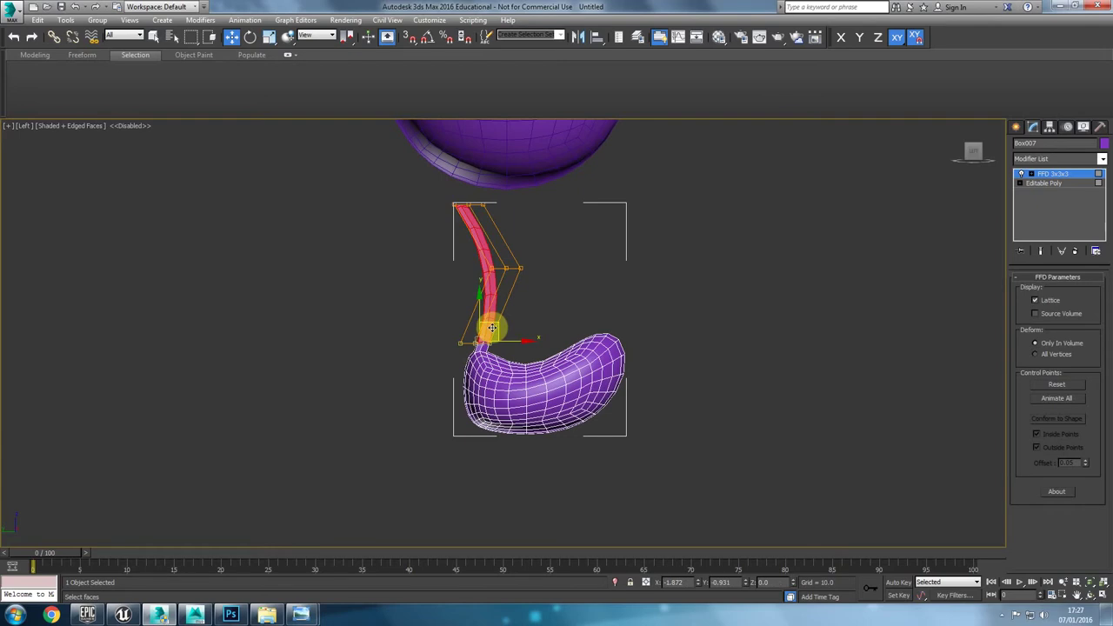
left_click(479, 201)
left_click_drag(479, 199, 469, 183)
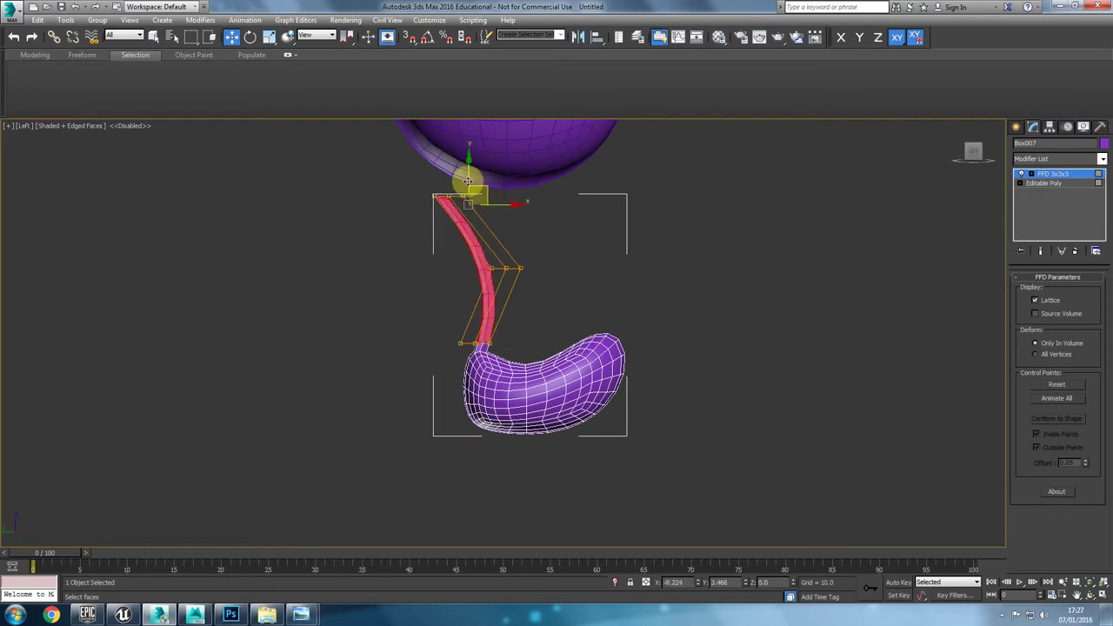
Step: Try converting the foot to an editable poly and moving it down toward the body, then undo back to the FFD modifier
right_click(464, 299)
mouse_move(522, 419)
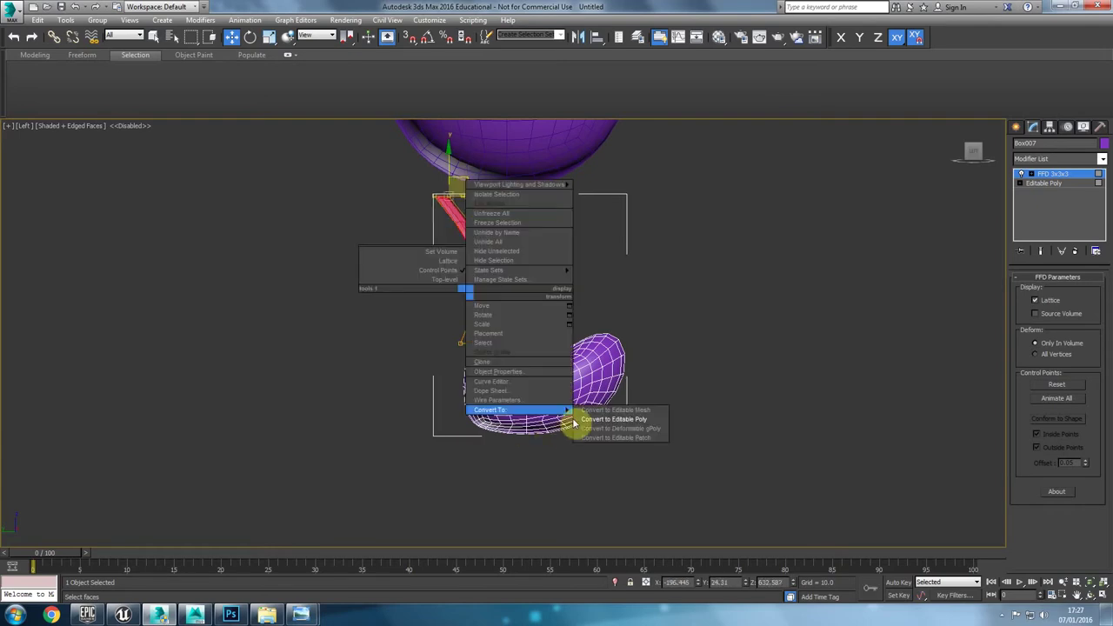
left_click(623, 425)
scroll(613, 432, "down", 6)
middle_click_drag(599, 437, 497, 326)
left_click_drag(496, 275, 528, 520)
middle_click_drag(536, 462, 522, 355)
scroll(511, 416, "up", 2)
left_click_drag(500, 426, 525, 431)
key("ctrl+z")
key("ctrl+z")
middle_click_drag(560, 280, 561, 392)
scroll(561, 396, "down", 3)
key("ctrl+z")
key("ctrl+z")
Step: Lower the upper FFD control points to shorten the leg, shift its top sideways, and convert the foot to an editable poly
middle_click_drag(529, 355, 525, 447)
scroll(498, 322, "up", 5)
middle_click_drag(461, 315, 459, 346)
left_click_drag(375, 196, 534, 324)
left_click_drag(455, 251, 452, 281)
left_click_drag(508, 249, 388, 317)
left_click_drag(431, 260, 489, 315)
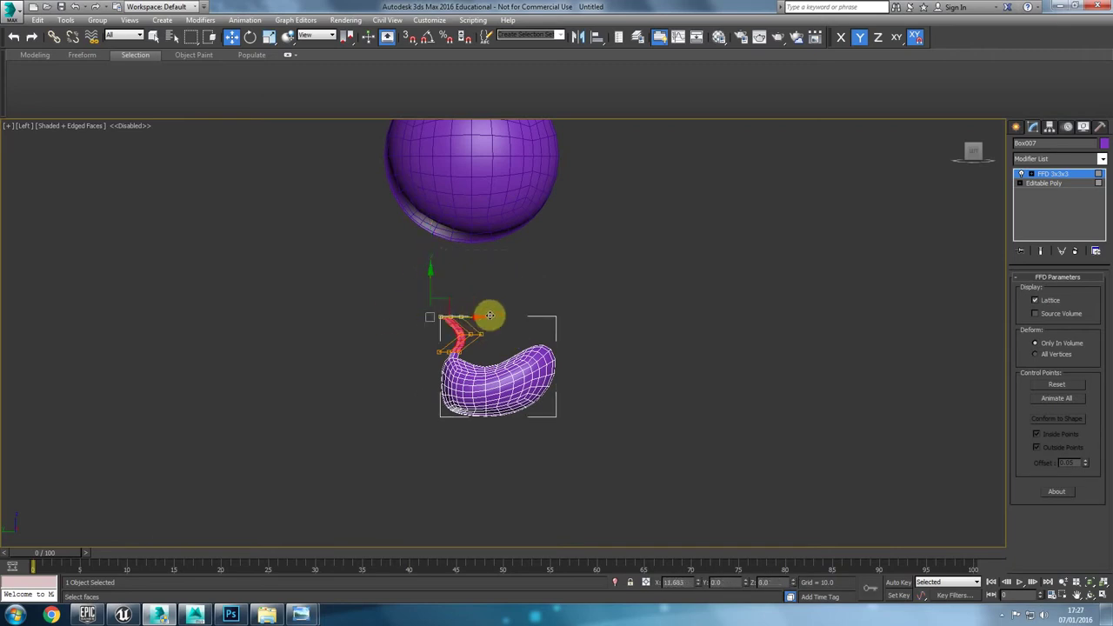
right_click(484, 350)
mouse_move(591, 468)
left_click(634, 487)
scroll(576, 447, "down", 2)
scroll(577, 446, "down", 1)
Step: Check the reference photo and move the foot with its leg down beneath one side of the purple body shell
key("alt+Tab")
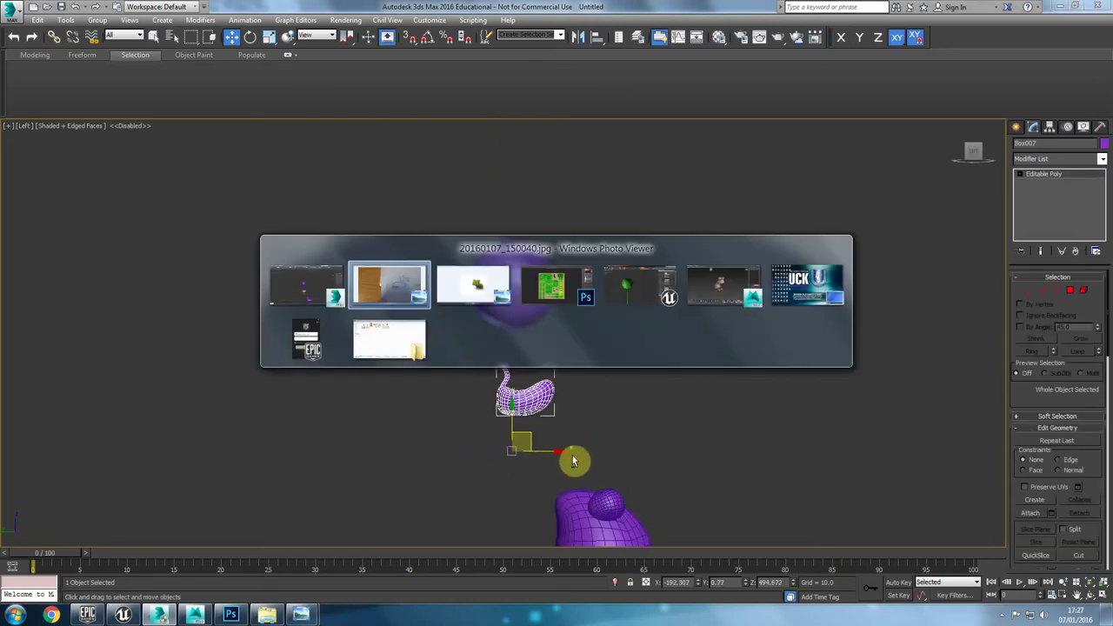
key("alt+Tab")
middle_click_drag(599, 380, 467, 225)
left_click_drag(460, 271, 480, 441)
key("p")
middle_click_drag(473, 426, 449, 425, "alt")
left_click_drag(455, 386, 519, 398)
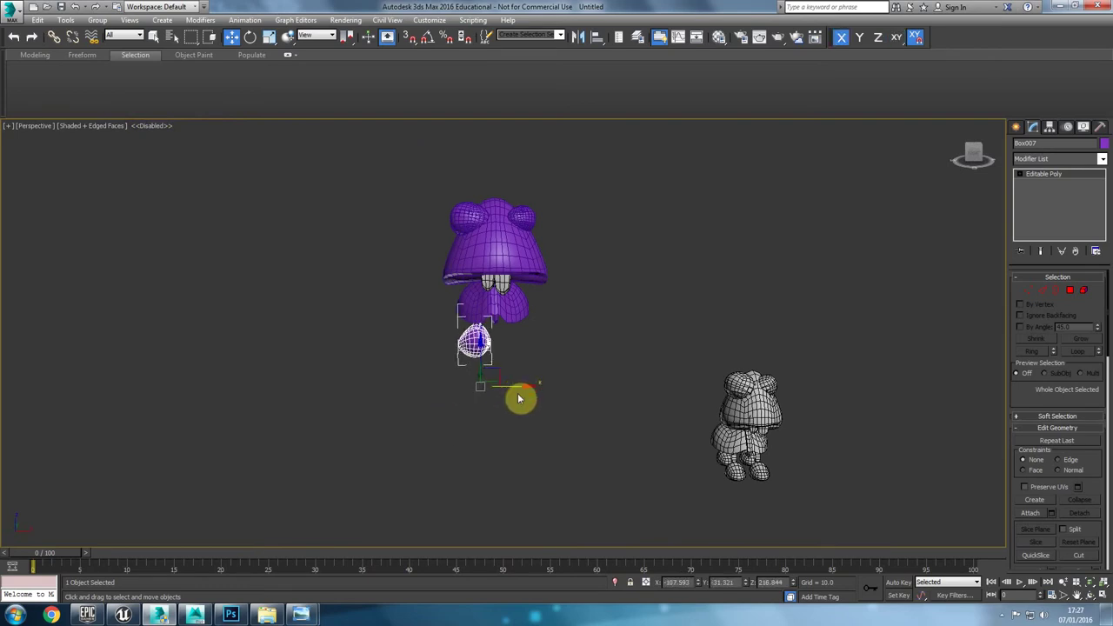
Step: Fine-tune the foot's sideways position under the body in the front view and rotate it slightly about its Z axis
key("f")
scroll(470, 426, "up", 5)
scroll(468, 426, "up", 2)
middle_click_drag(461, 448, 456, 398)
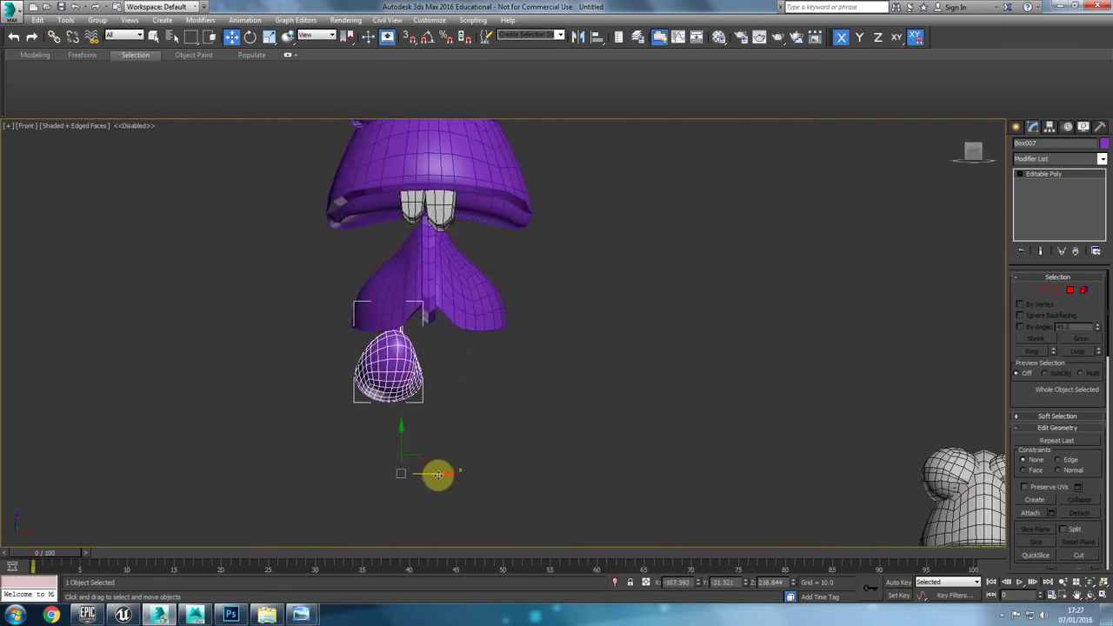
left_click_drag(438, 472, 437, 473)
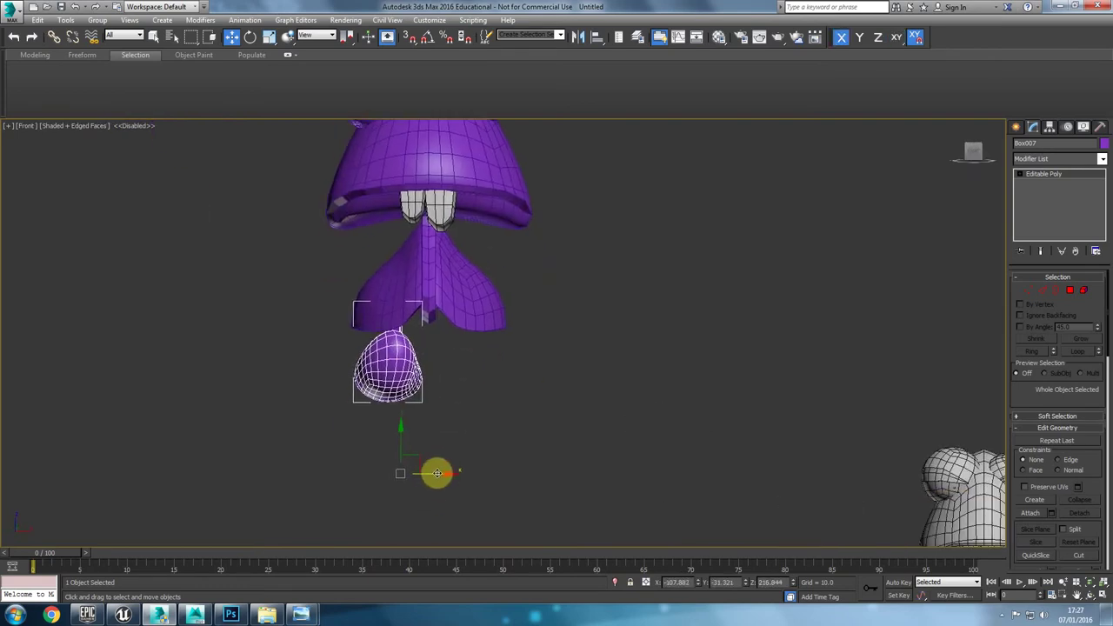
mouse_move(407, 441)
middle_mouse_down("alt")
mouse_move(406, 461)
mouse_move(440, 450)
mouse_move(396, 444)
middle_mouse_up("alt")
key("e")
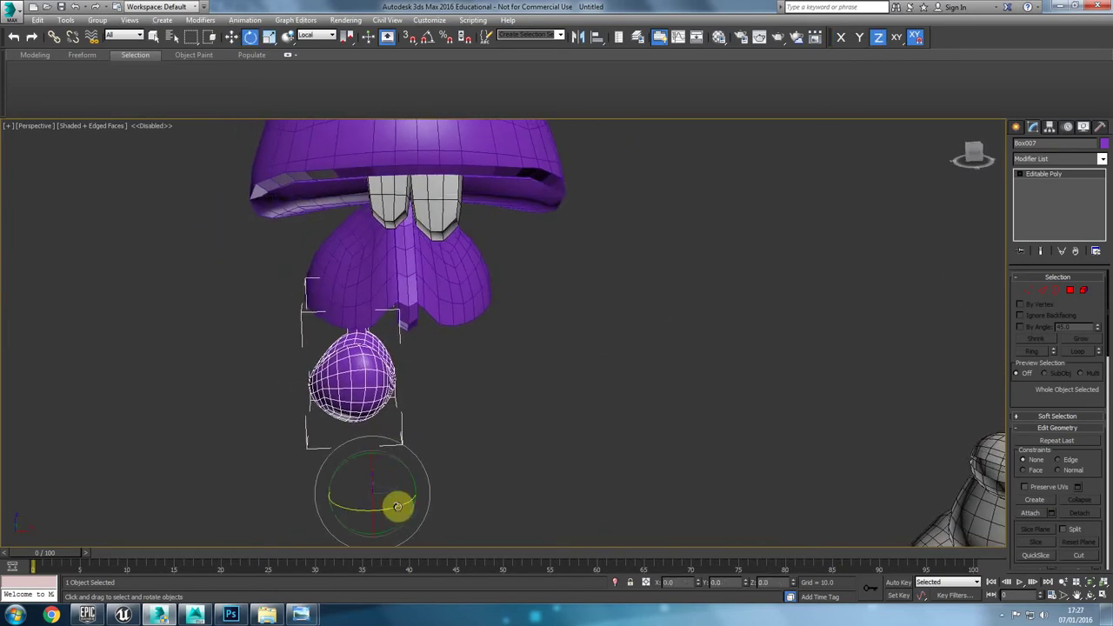
left_click_drag(399, 507, 405, 493)
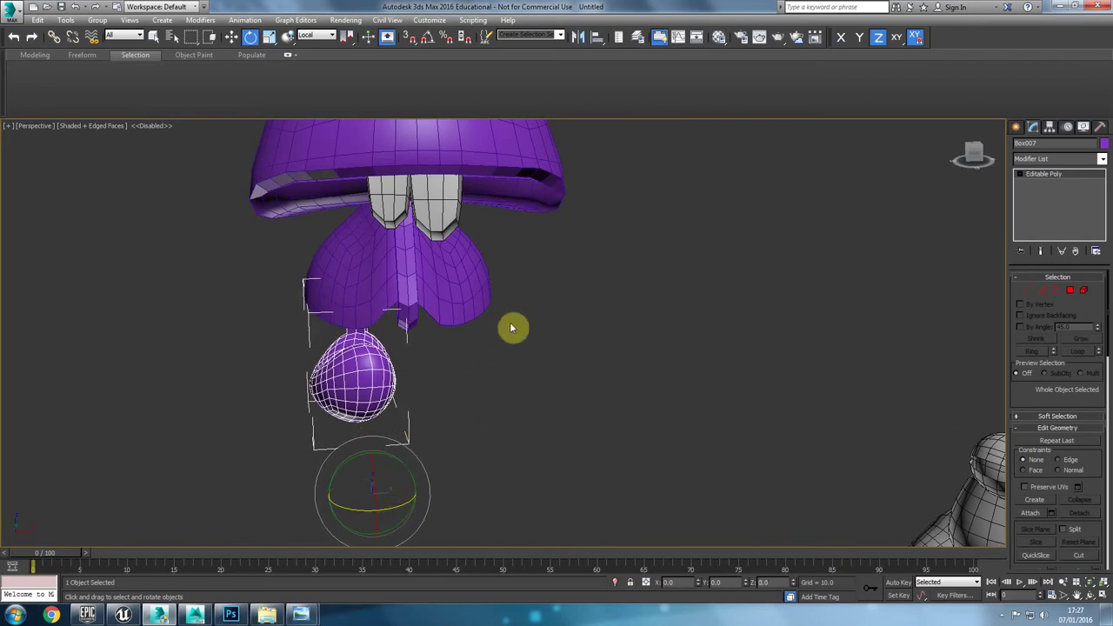
Step: Align only the foot's pivot to the center of the body shell in X, Y and Z position
left_click(1049, 127)
left_click(1067, 205)
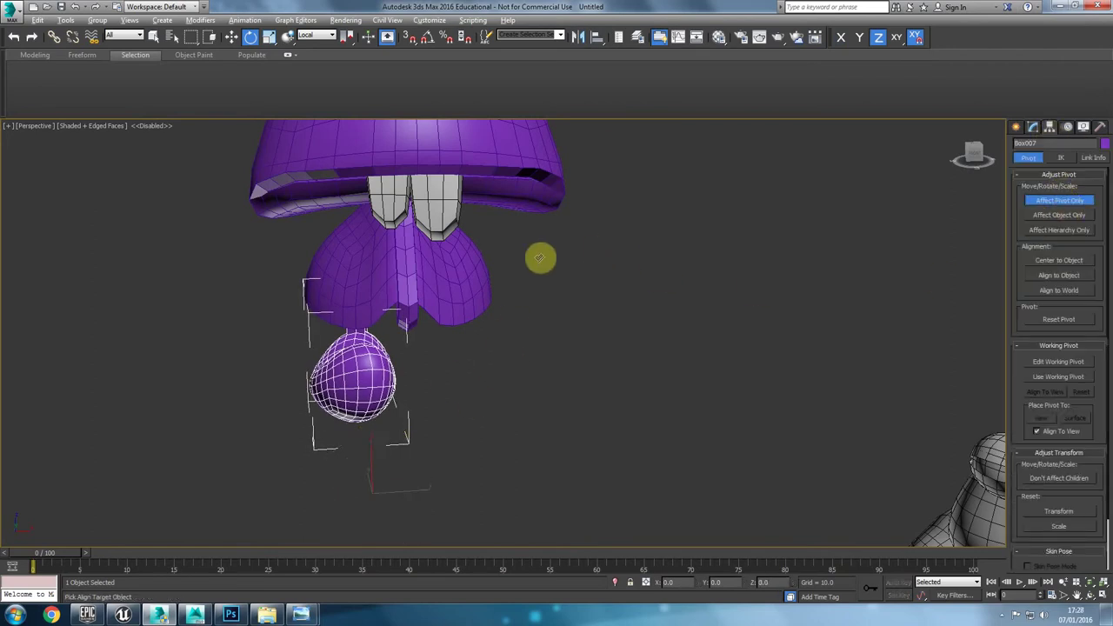
key("w")
key("alt+a")
left_click(446, 280)
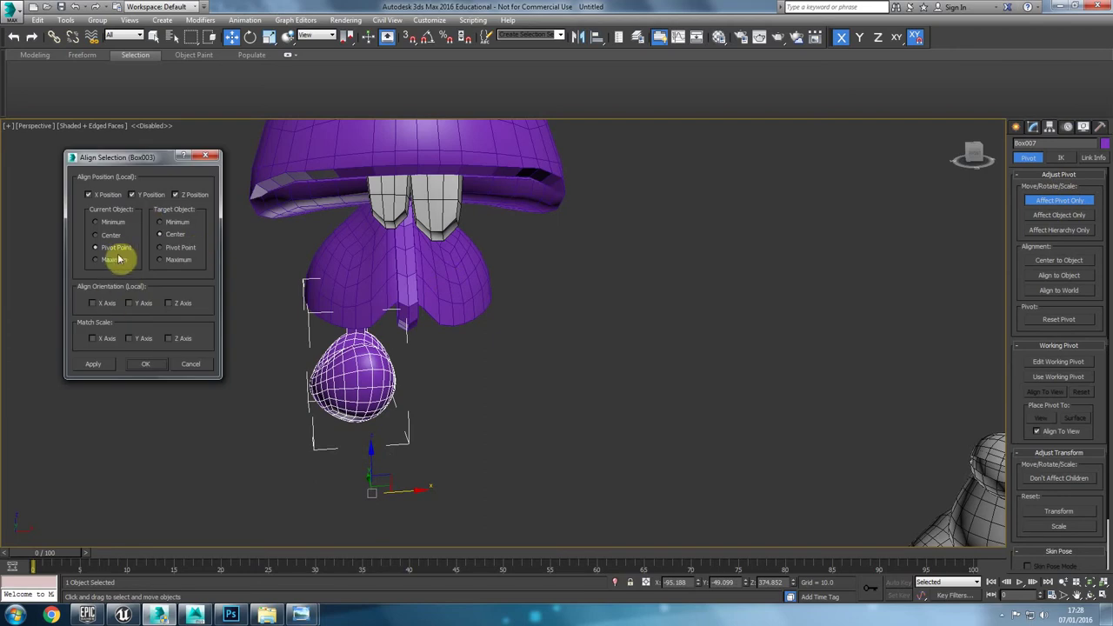
left_click(145, 365)
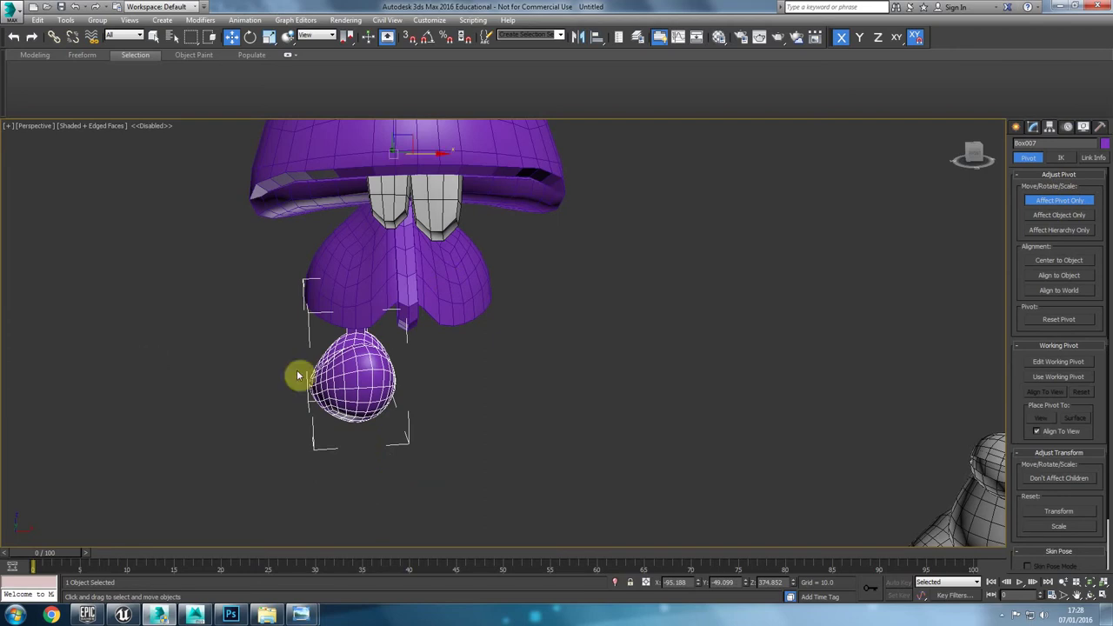
left_click(1078, 201)
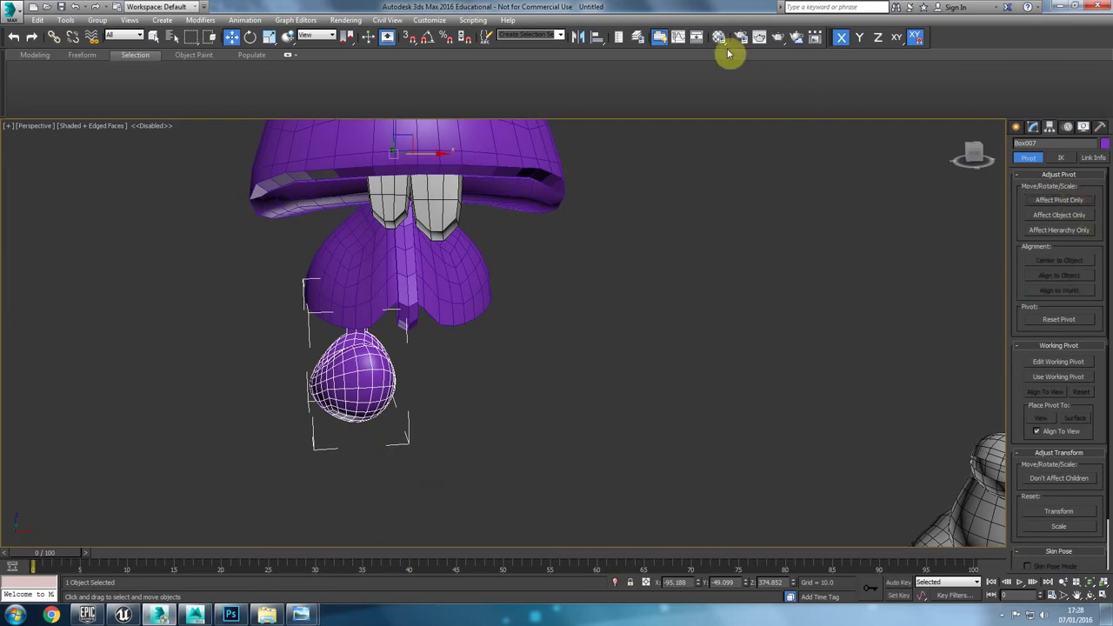
Step: Mirror the foot across the X axis as a copy, then clone both feet toward the rear of the body shell
left_click(578, 37)
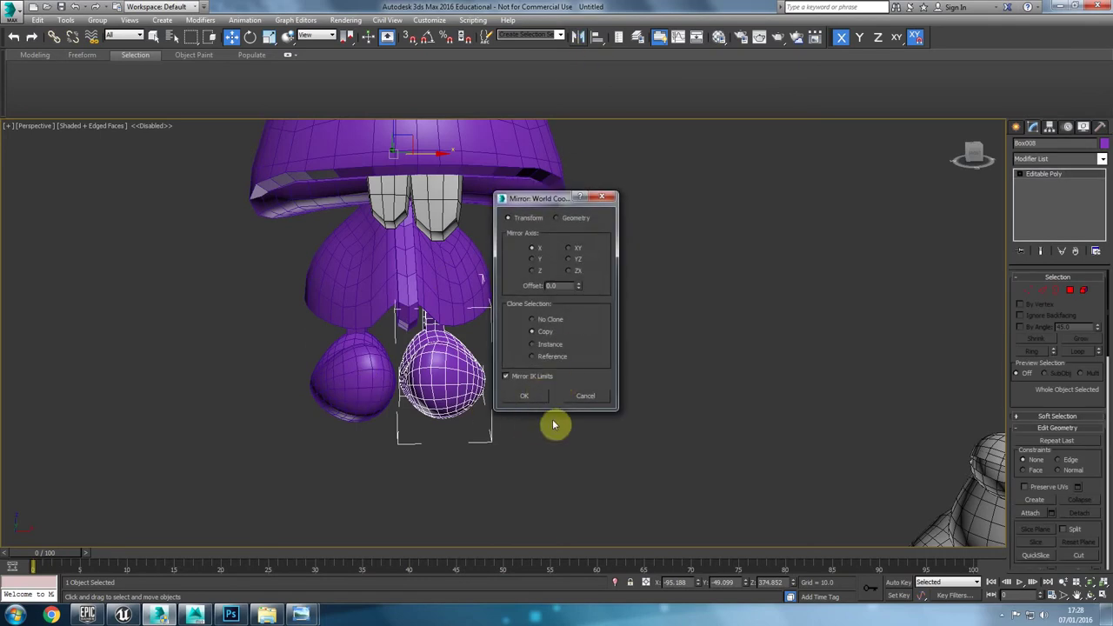
left_click(533, 400)
middle_click_drag(330, 385, 350, 356, "alt")
mouse_move(350, 357)
left_mouse_down("shift")
mouse_move(199, 361)
mouse_move(215, 370)
left_mouse_up("shift")
left_click(561, 354)
Step: Try scaling the rear pair of feet to 60 percent along X in the left view
mouse_move(354, 384)
middle_mouse_down("alt")
mouse_move(368, 363)
mouse_move(358, 360)
middle_mouse_up("alt")
key("l")
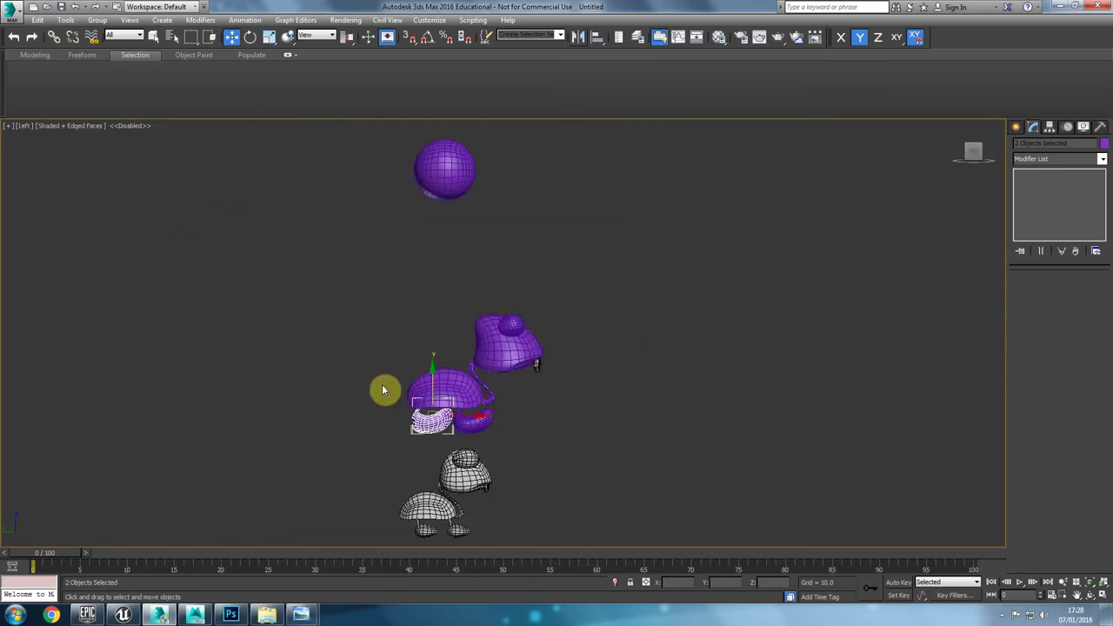
scroll(391, 365, "up", 3)
scroll(521, 436, "up", 3)
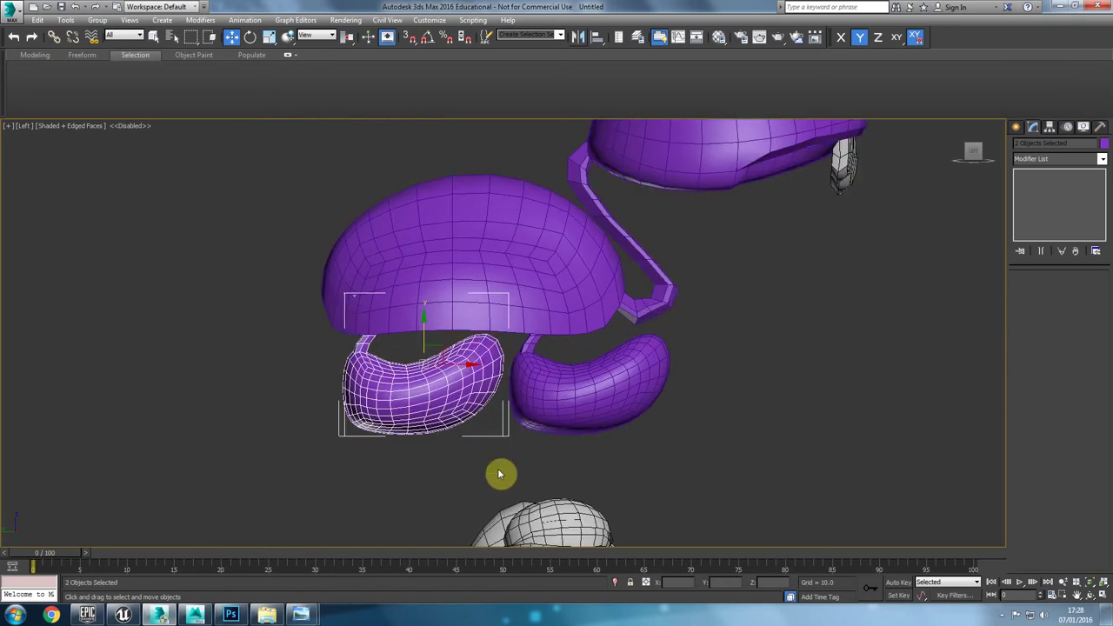
key("e")
key("r")
left_click_drag(470, 366, 456, 360)
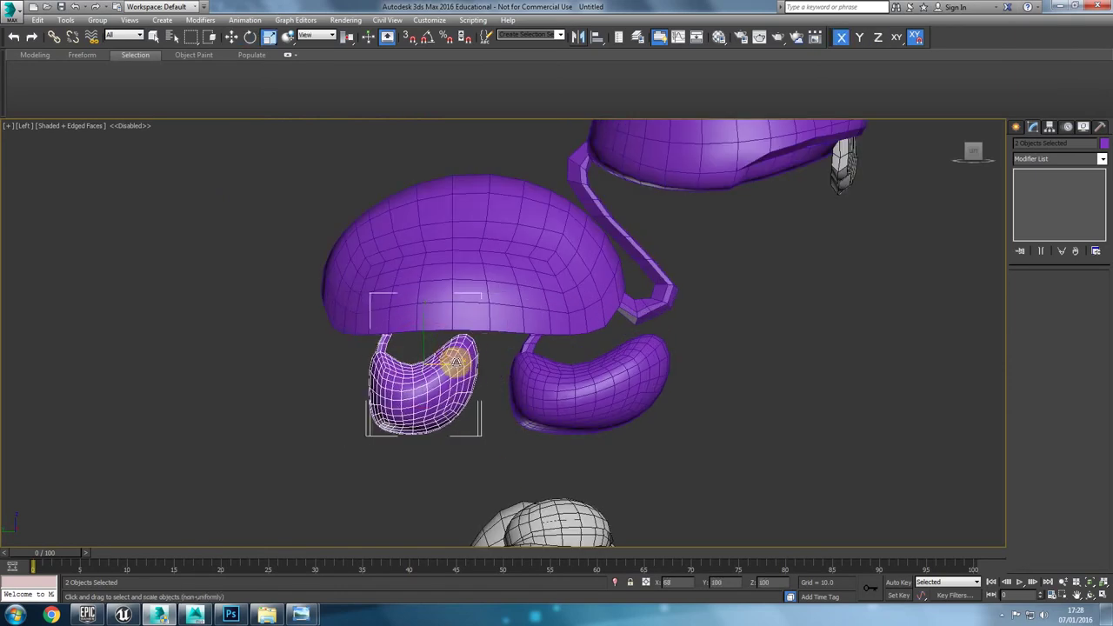
Step: Nudge the rear pair of feet slightly forward and apply an FFD 2x2x2 modifier to them
left_click_drag(455, 405, 459, 367)
key("w")
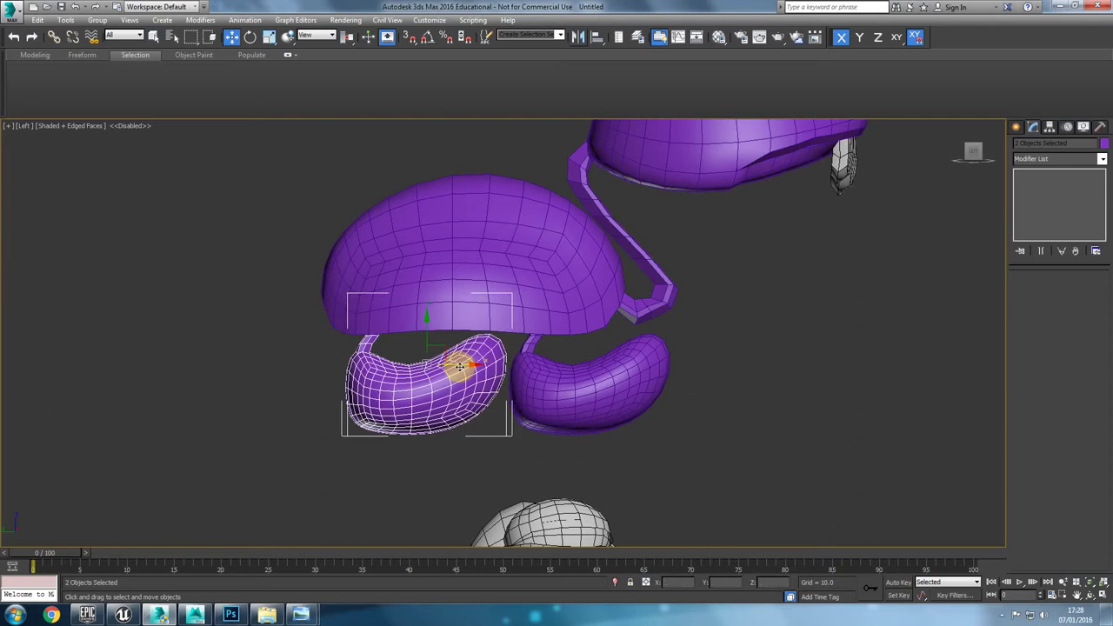
key("p")
middle_click_drag(461, 370, 392, 421, "alt")
middle_click_drag(383, 474, 391, 470, "alt")
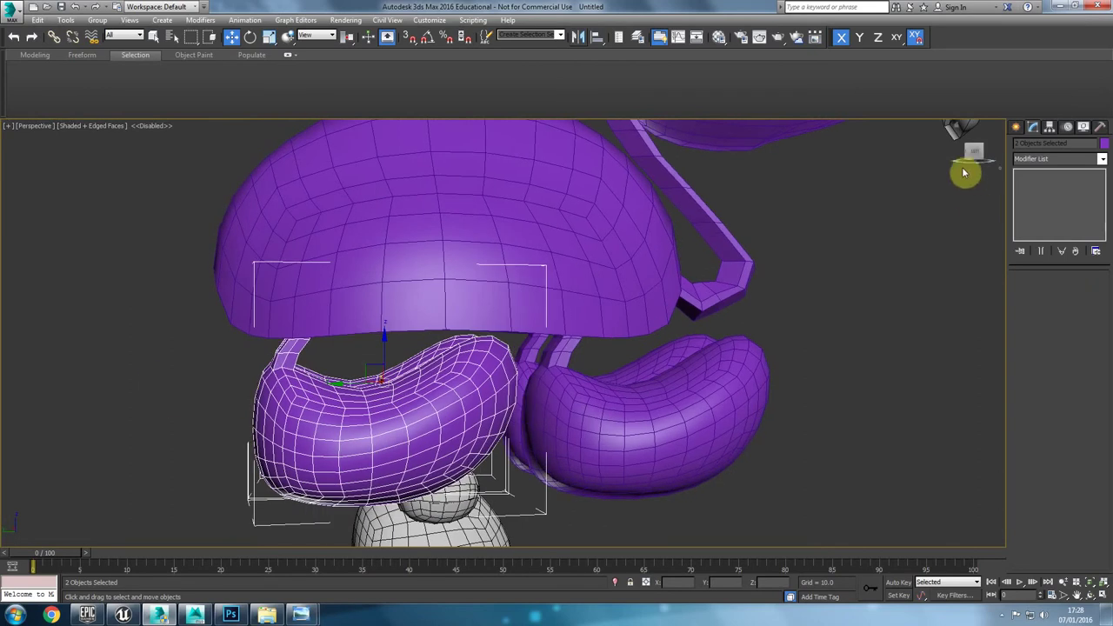
left_click(1031, 159)
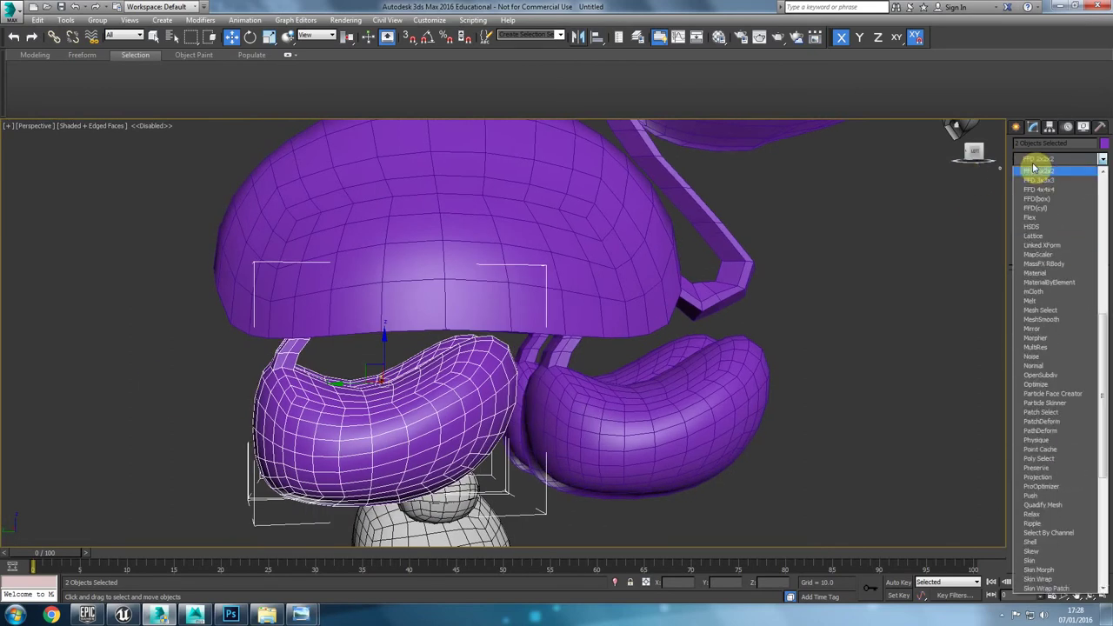
left_click(1040, 174)
key("l")
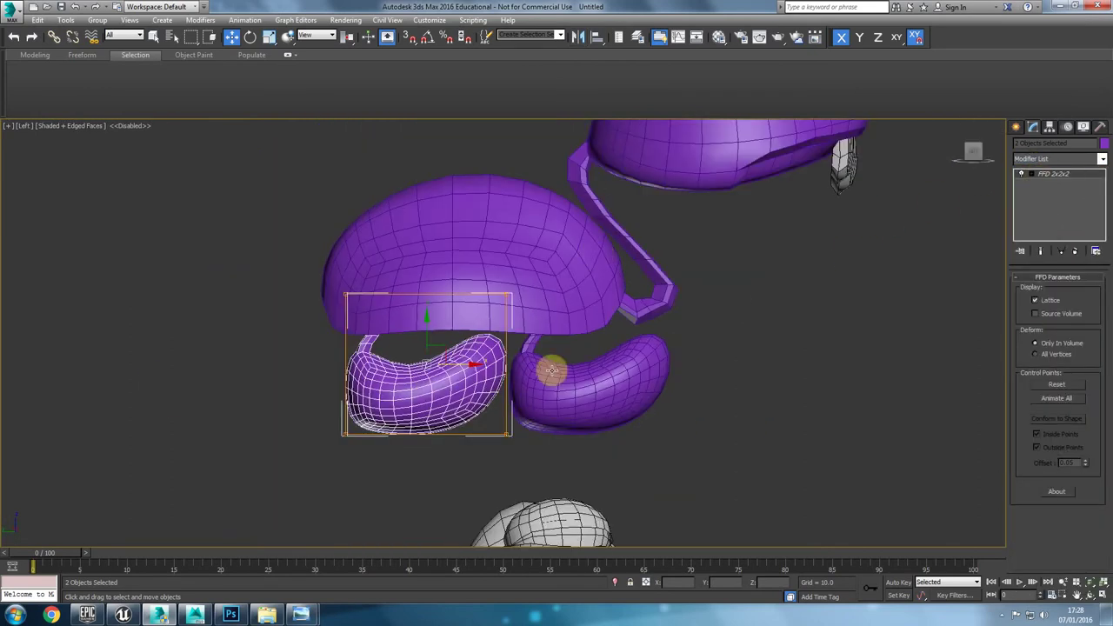
Step: Pull the toe-end FFD control points of the rear foot back toward the heel in the left view to shorten it
left_click_drag(622, 313, 487, 464)
key("ctrl+z")
left_click(474, 393)
key("1")
left_click_drag(719, 226, 503, 511)
left_click_drag(542, 365, 471, 328)
key("ctrl+z")
left_click_drag(504, 419, 442, 460)
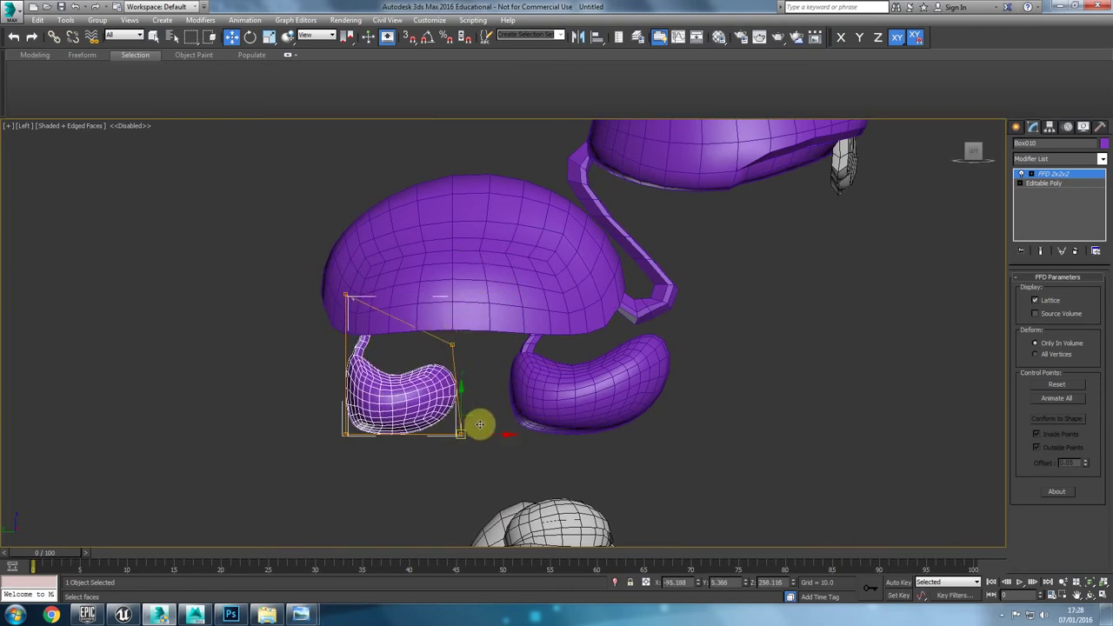
Step: Redo the upper toe-end control points with a smaller move down and back, then convert the foot to an editable poly
left_click_drag(480, 419, 475, 423)
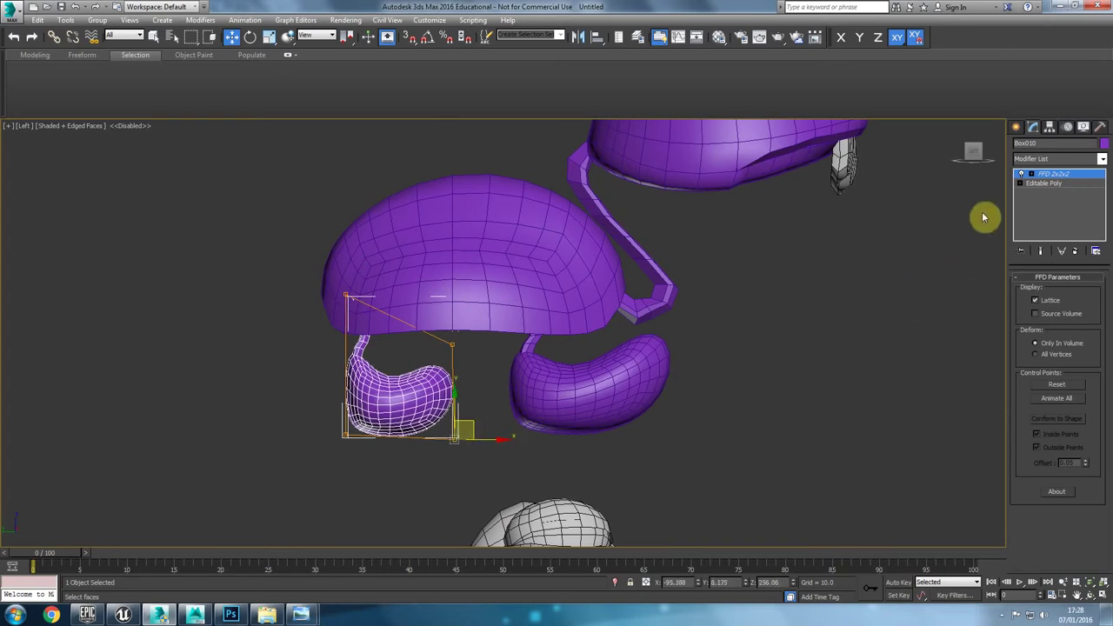
key("ctrl+z")
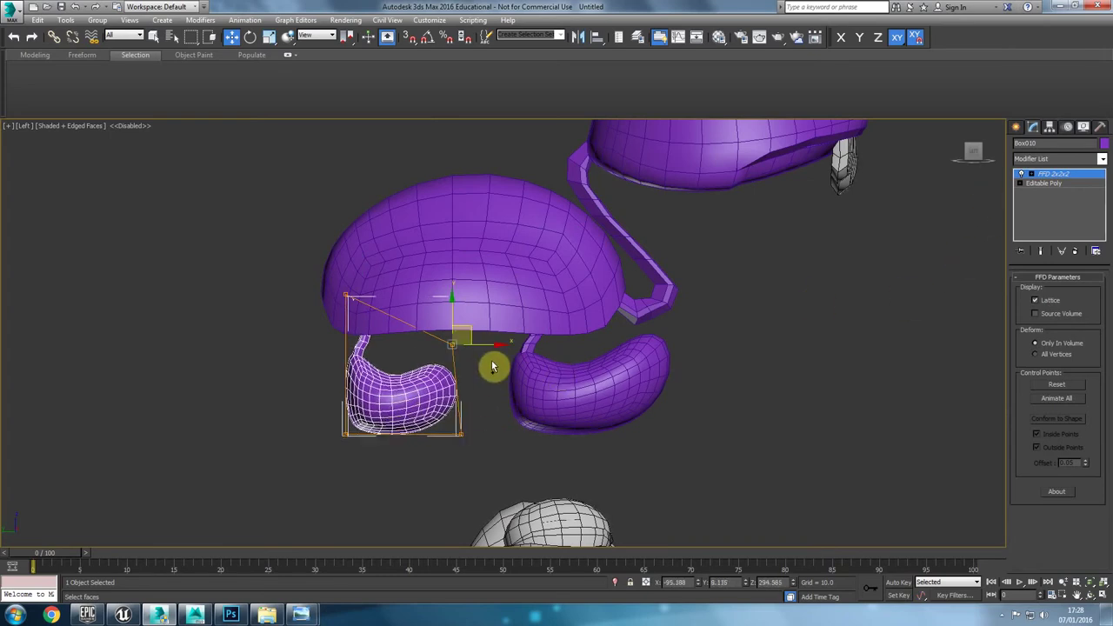
key("ctrl+z")
left_click_drag(480, 274, 468, 301)
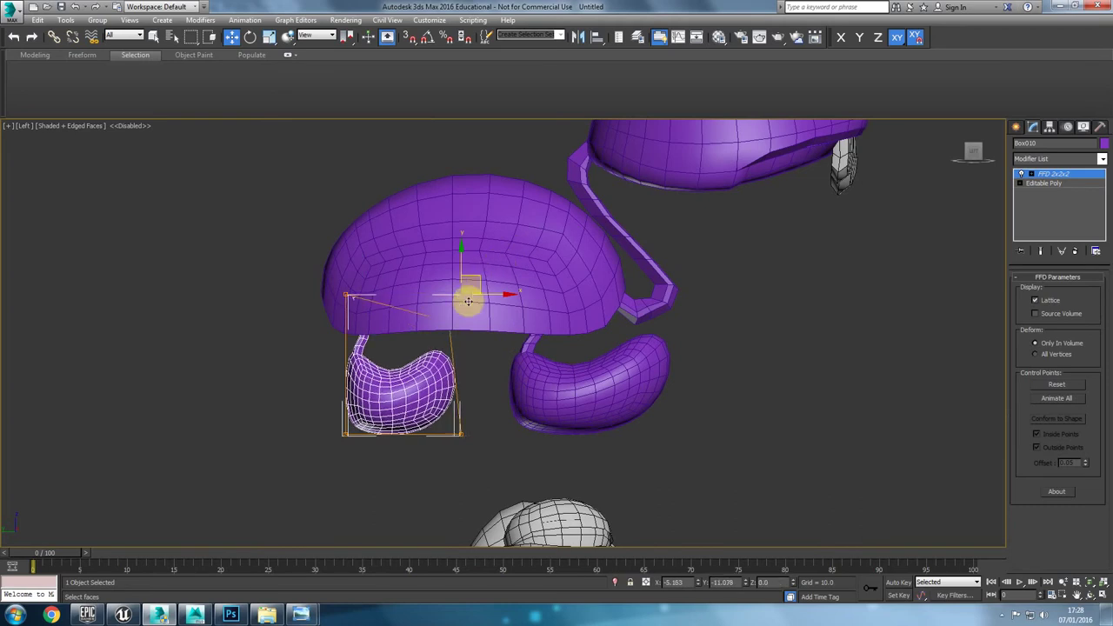
right_click(392, 418)
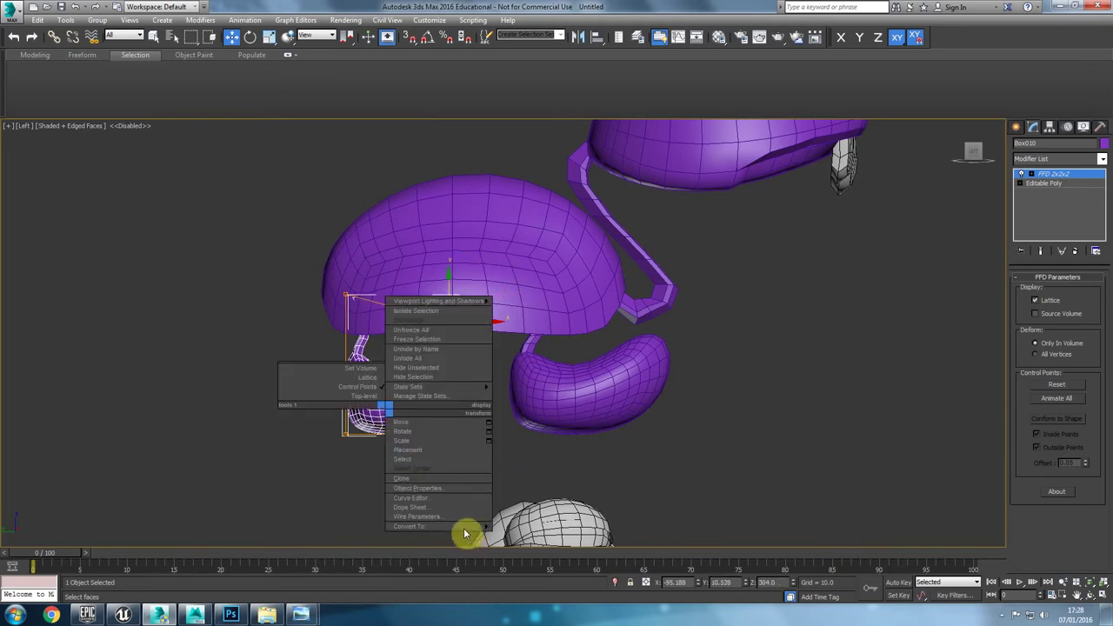
left_click(517, 532)
Step: Delete the front pair of feet and clone the reshaped rear pair forward as a copy in their place
left_click_drag(654, 470, 429, 423)
key("Delete")
left_click_drag(446, 371, 622, 367)
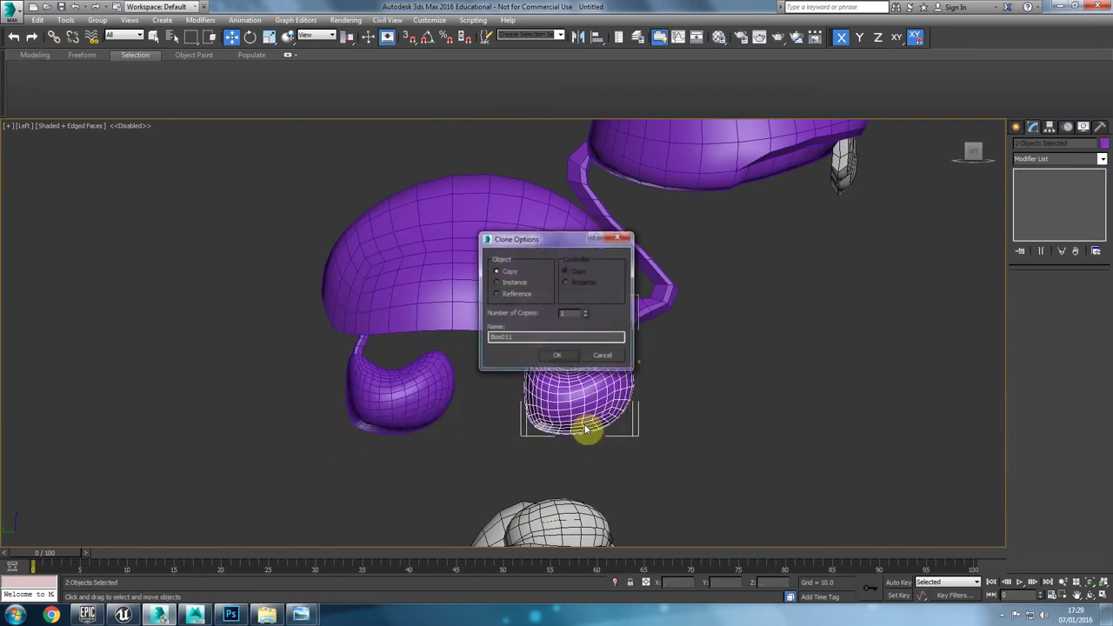
left_click(551, 354)
Step: Try deleting the grey reference creature in the perspective view with edged faces off, then undo the deletion and restore the edges
key("p")
left_click(469, 460)
middle_click_drag(492, 395, 667, 354, "alt")
key("F4")
left_click(639, 429)
key("Delete")
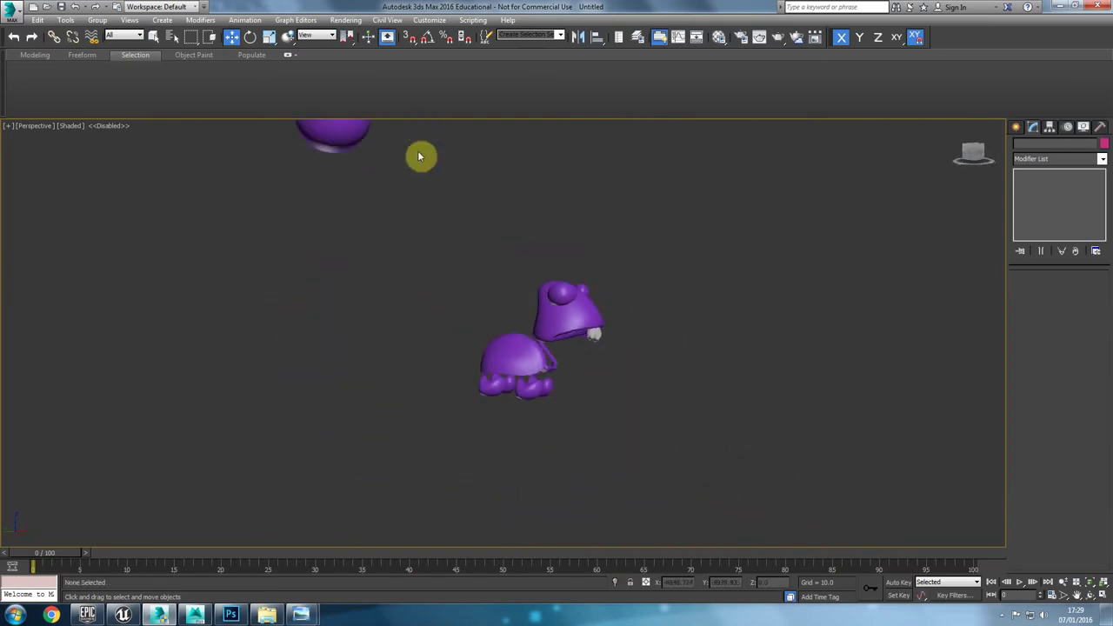
key("ctrl+z")
key("F4")
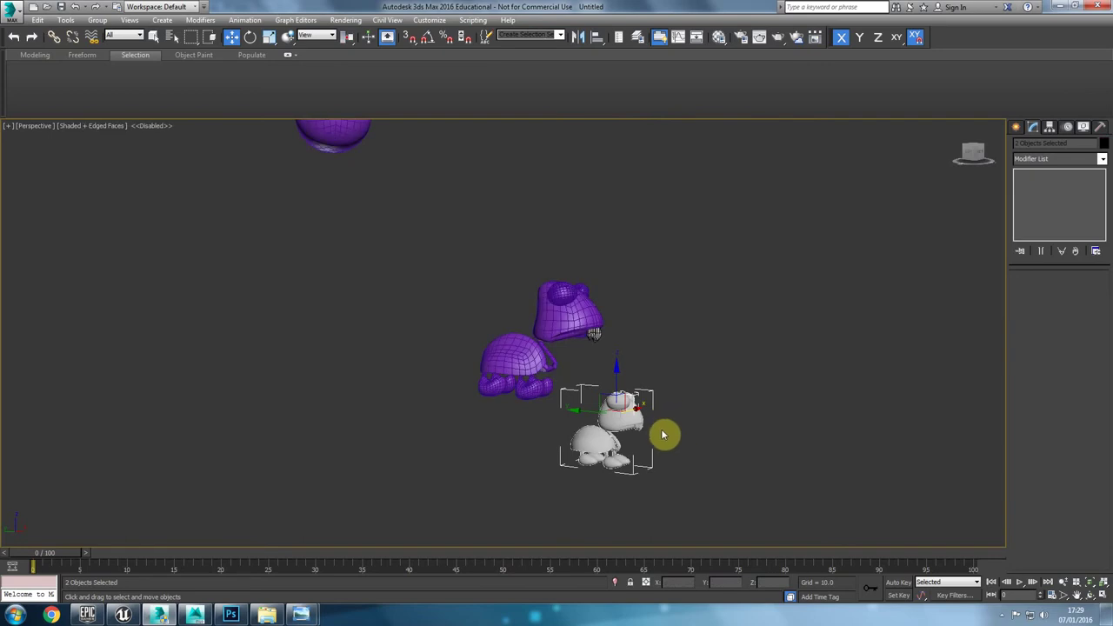
Step: Save the scene as Model_01 in the CharTut folder inside the desktop's Temp folder
key("z")
left_click(13, 9)
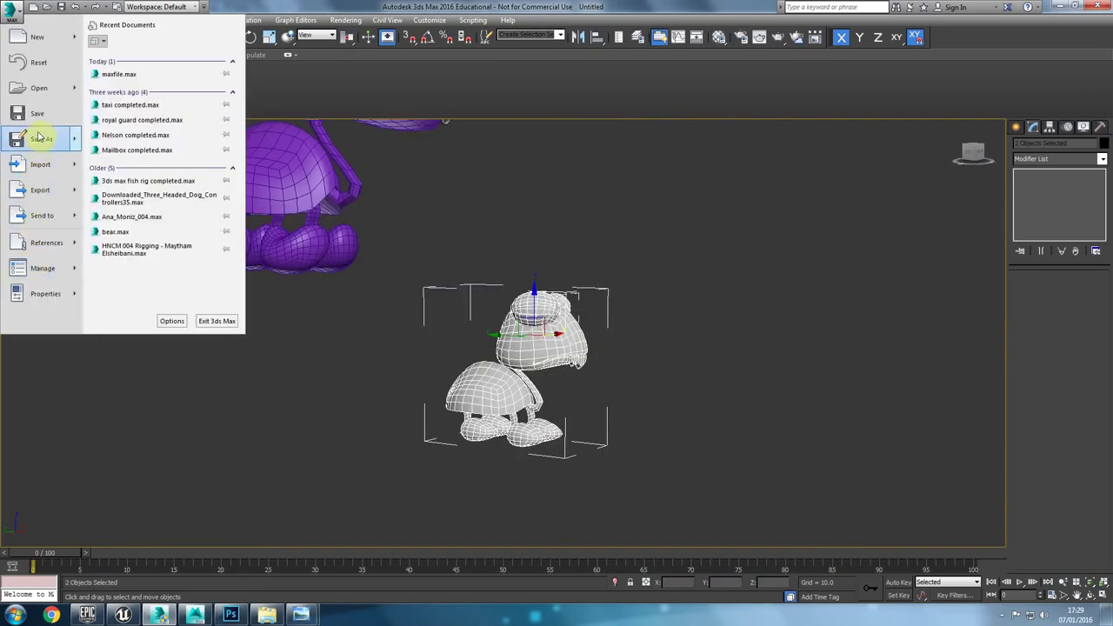
left_click(39, 136)
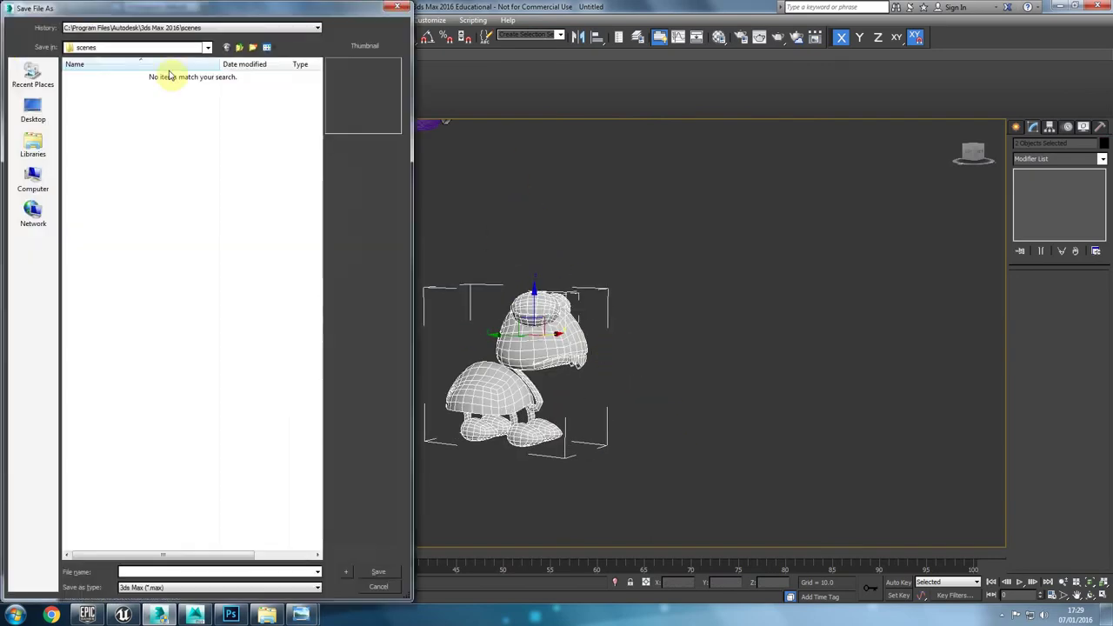
left_click(35, 113)
key("t")
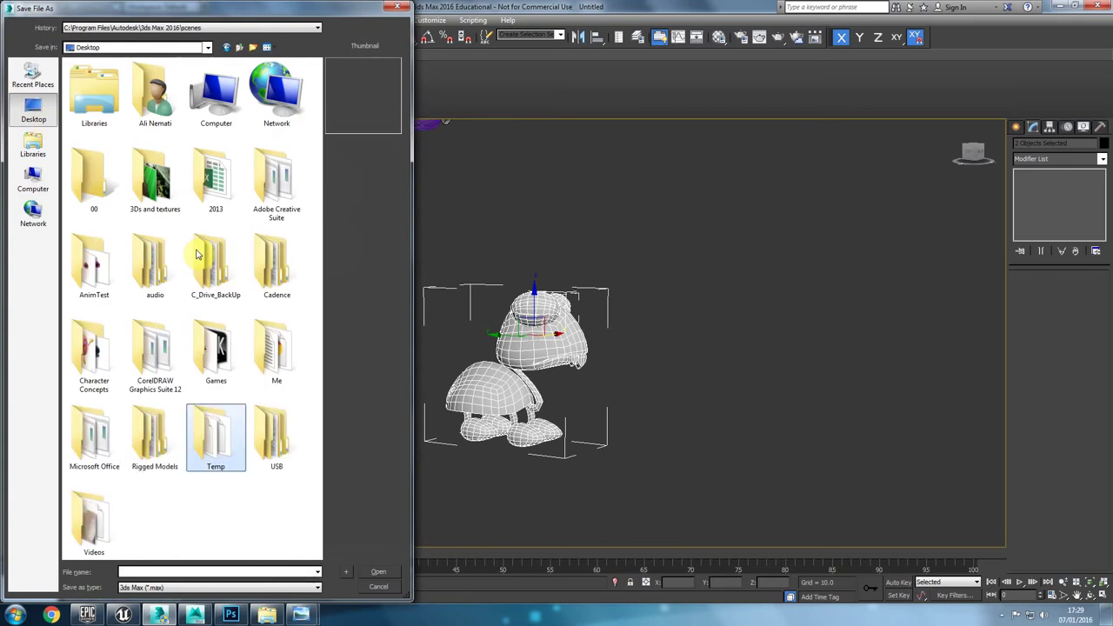
key("Return")
key("c")
key("Return")
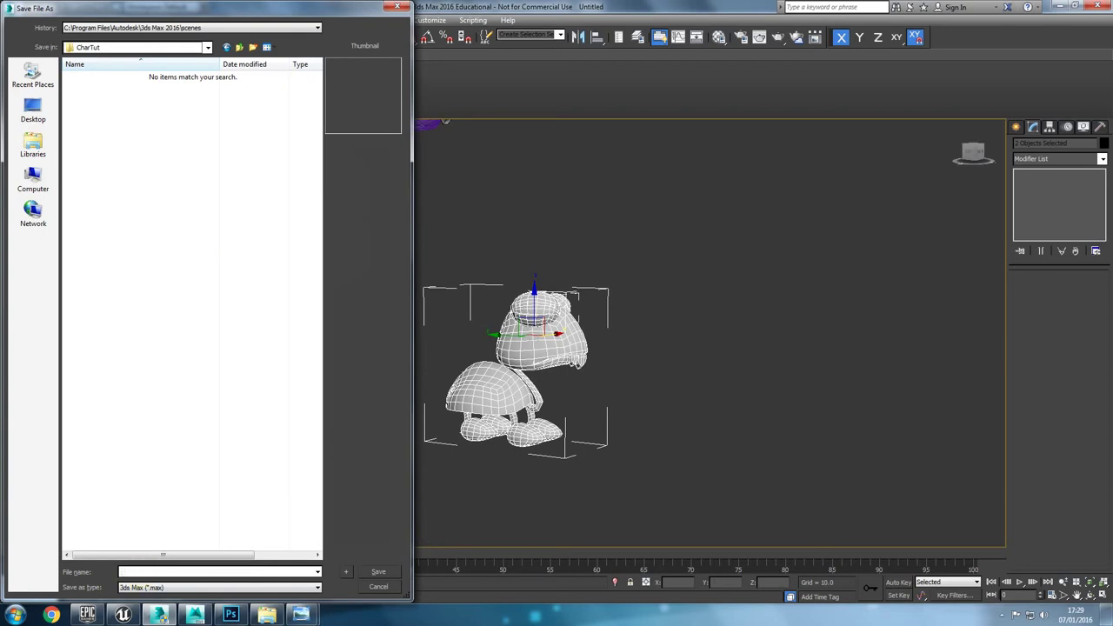
left_click(137, 572)
type("Model_01")
key("Return")
Step: Delete the grey reference creature and the leftover spare objects around the finished purple model
middle_click_drag(545, 378, 479, 348, "alt")
left_click_drag(392, 323, 496, 408)
key("Delete")
left_click(550, 310)
key("Delete")
scroll(434, 336, "down", 10)
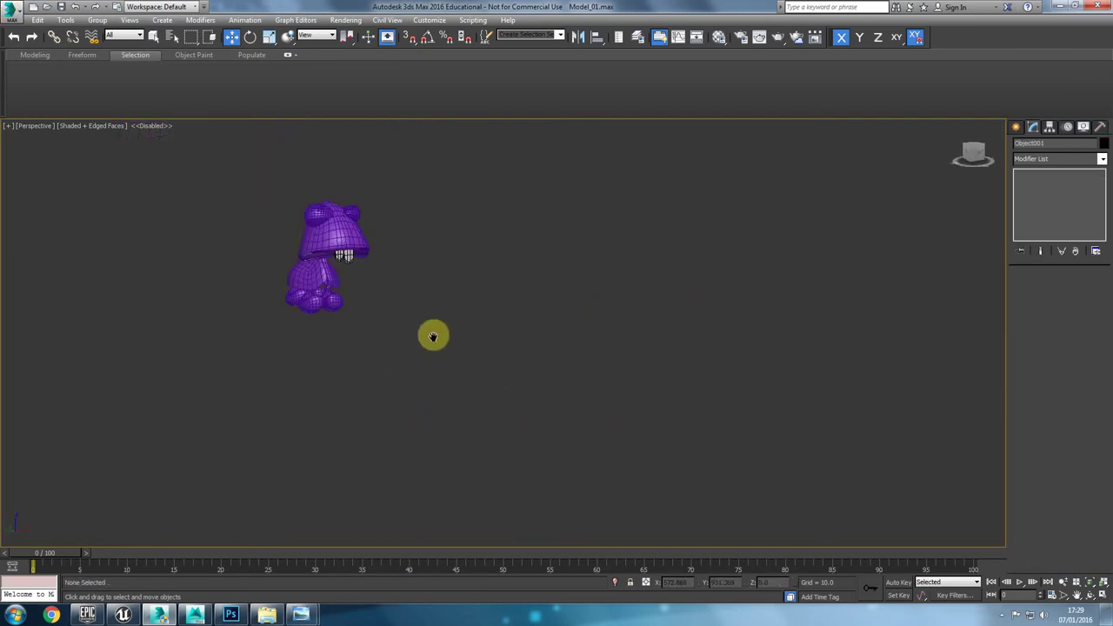
left_click(319, 264)
key("Delete")
Step: Save the cleaned scene as the incremented version Model_02 in the same folder
left_click(11, 12)
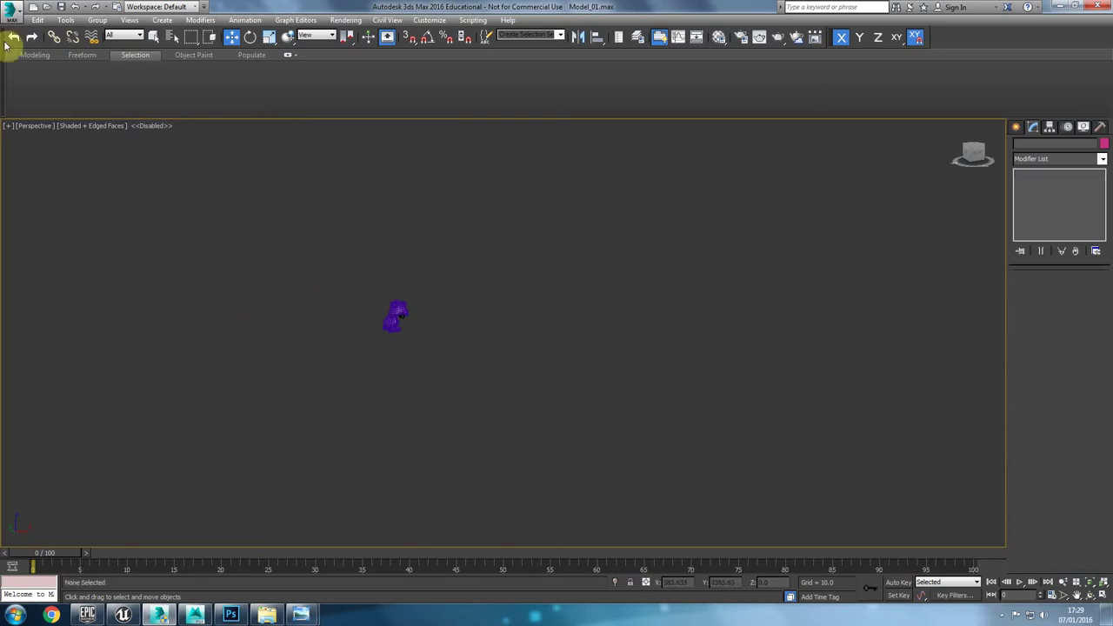
left_click(24, 139)
left_click(356, 577)
Step: Attach both eyes and the front pair of feet to the creature's head and shell mesh in the front view
scroll(398, 322, "up", 3)
left_click(396, 320)
key("f")
key("z")
middle_click_drag(421, 227, 417, 352)
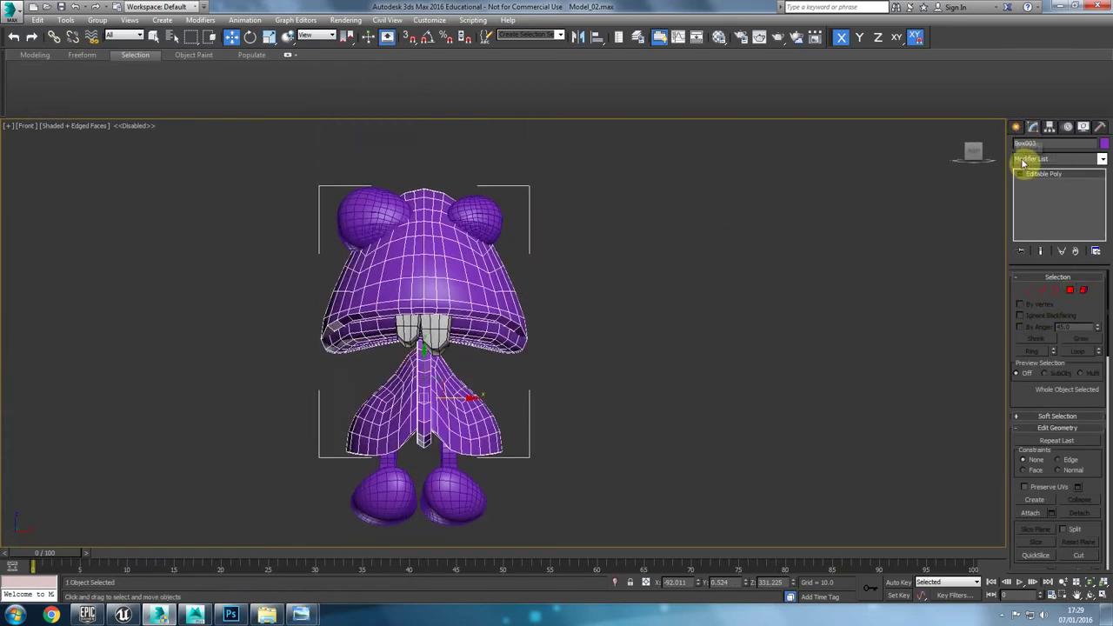
left_click(1031, 513)
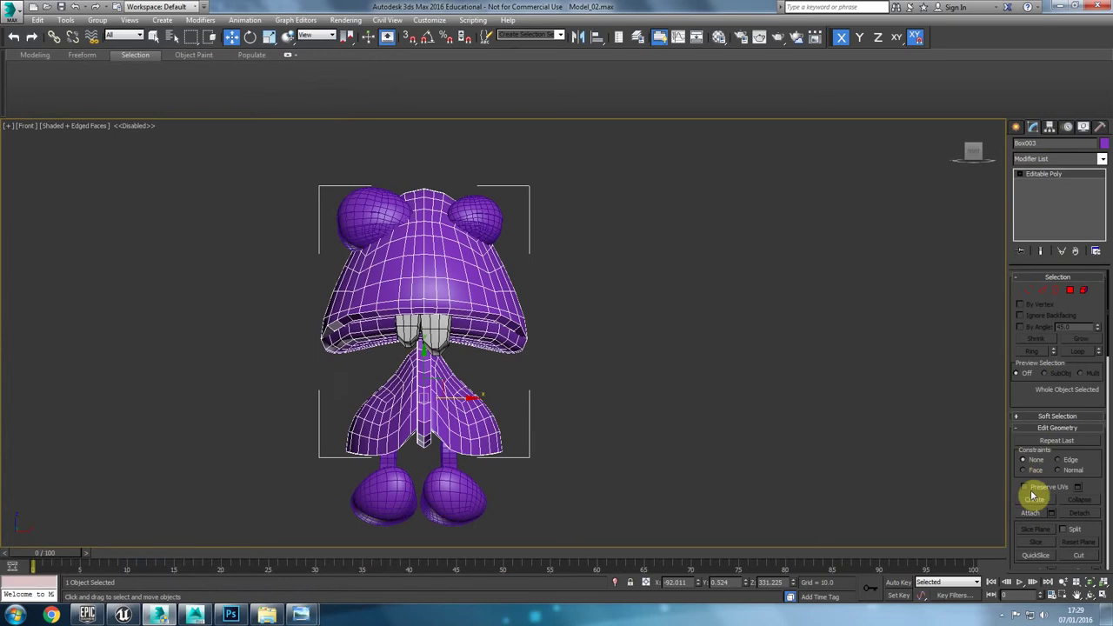
left_click(487, 219)
left_click(361, 216)
left_click(444, 501)
left_click(403, 498)
Step: Attach the teeth and the rear pair of feet to the same mesh in the perspective view
key("p")
scroll(305, 402, "down", 3)
middle_click_drag(305, 403, 378, 417, "alt")
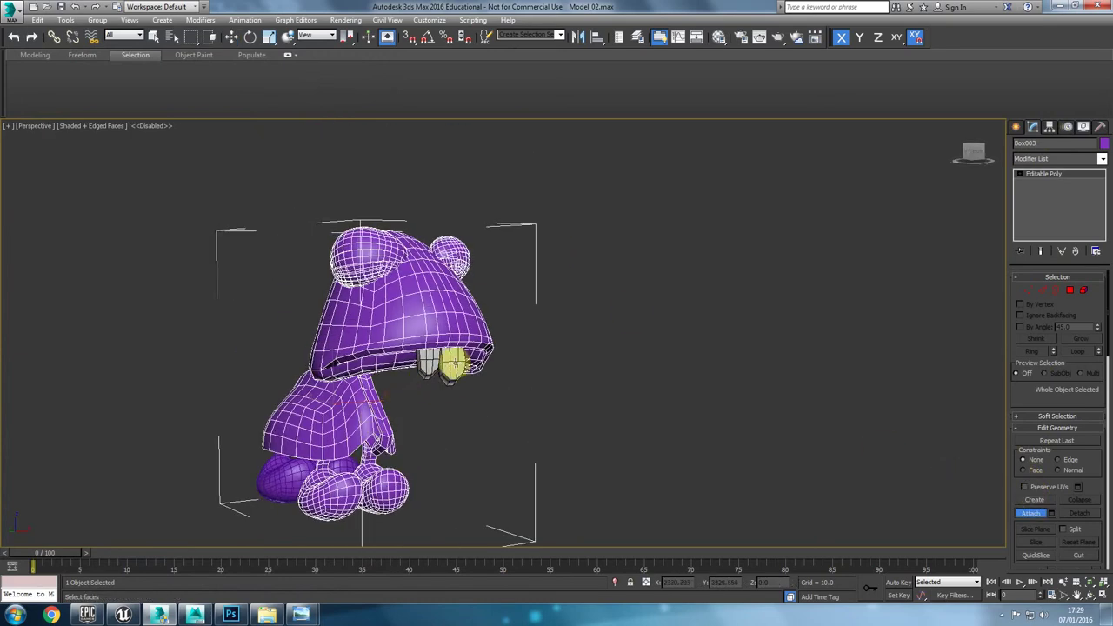
left_click(447, 368)
left_click(274, 506)
left_click(341, 466)
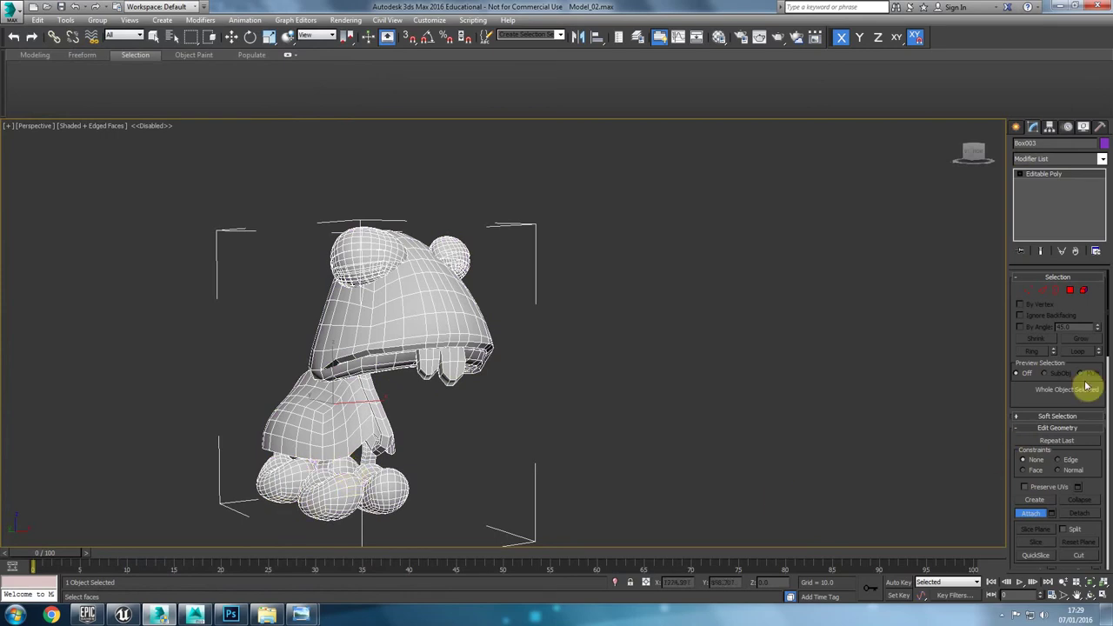
left_click(948, 480)
Step: Turn off edged faces and inspect the merged creature's shaded surface in the perspective view
middle_click_drag(668, 383, 616, 404, "alt")
key("F4")
left_click(384, 327)
middle_click_drag(417, 378, 361, 391, "alt")
Step: Check the merged mesh's topology by numerically selecting all polygons with exactly 4 sides, and leave polygon level
left_click(1069, 292)
left_click(611, 231)
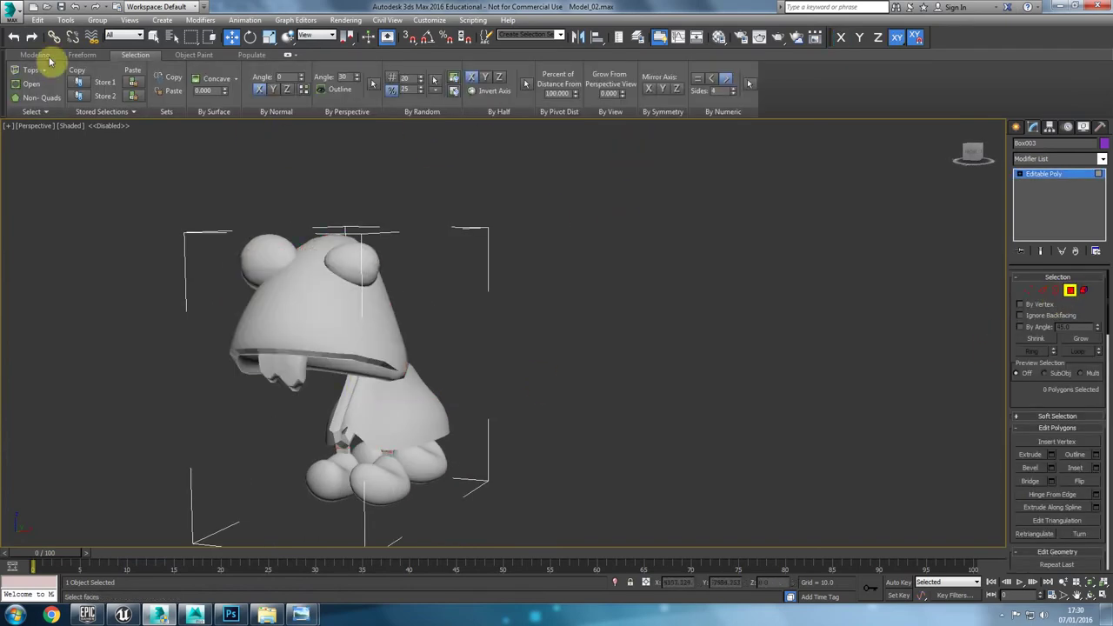
left_click(36, 55)
left_click(81, 55)
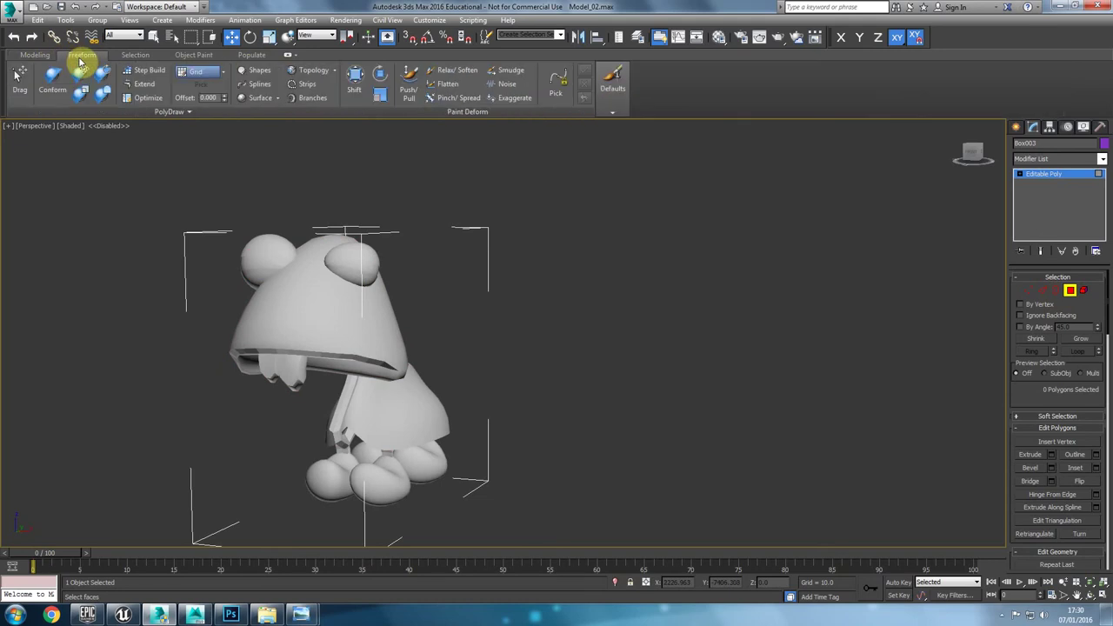
left_click(135, 55)
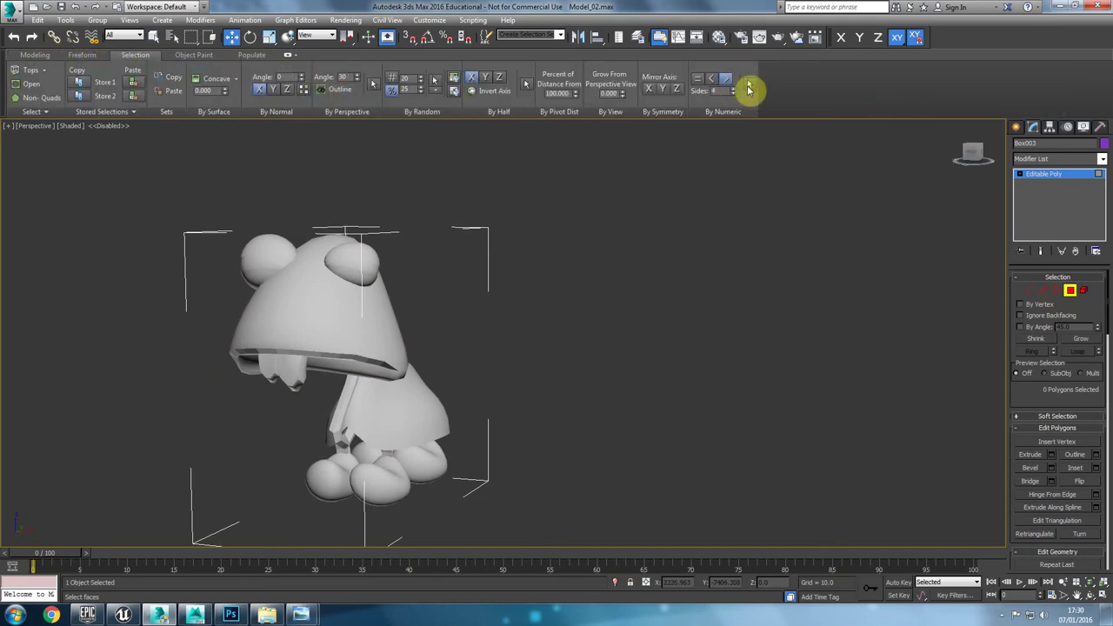
left_click(712, 80)
left_click(701, 80)
left_click(754, 86)
middle_click_drag(603, 256, 470, 417, "alt")
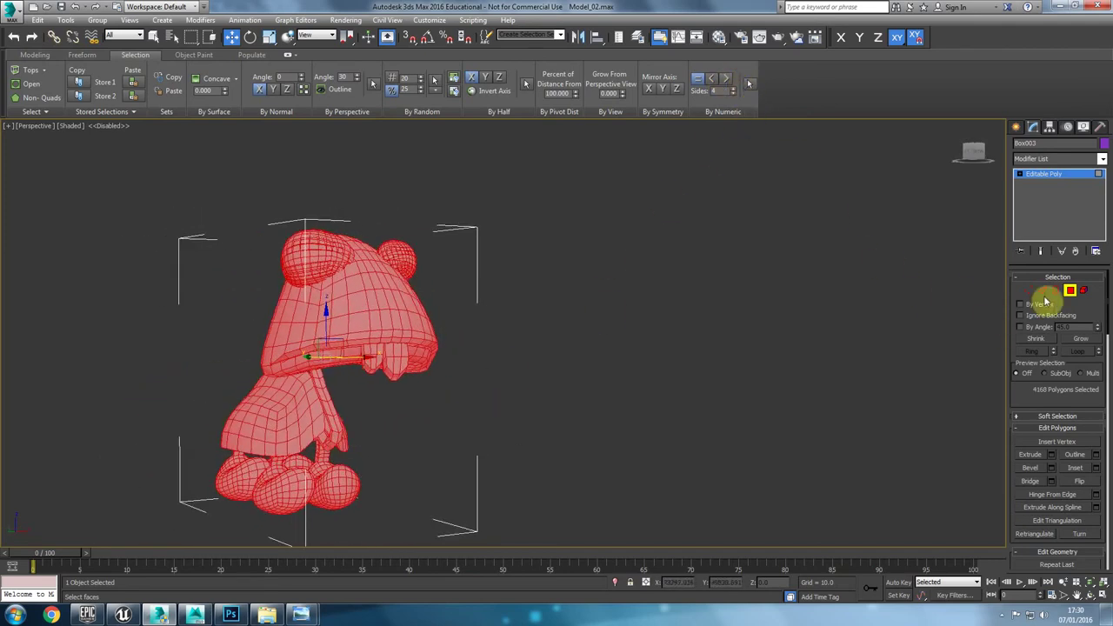
left_click(1070, 292)
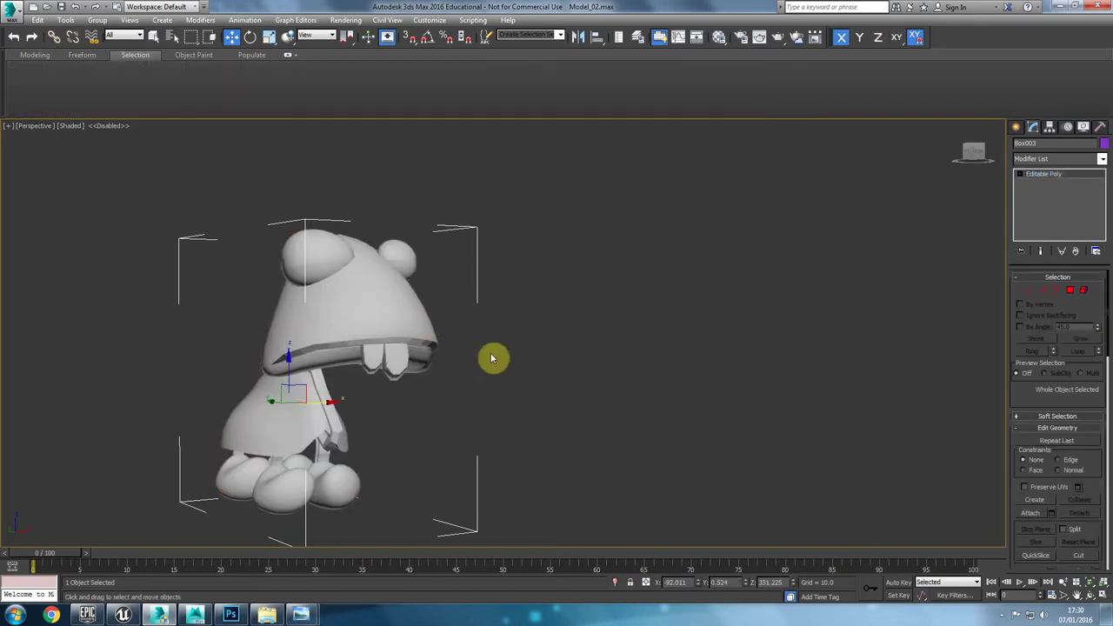
Step: Centre the merged creature's pivot to the object
key("f")
left_click(1051, 127)
left_click(1071, 201)
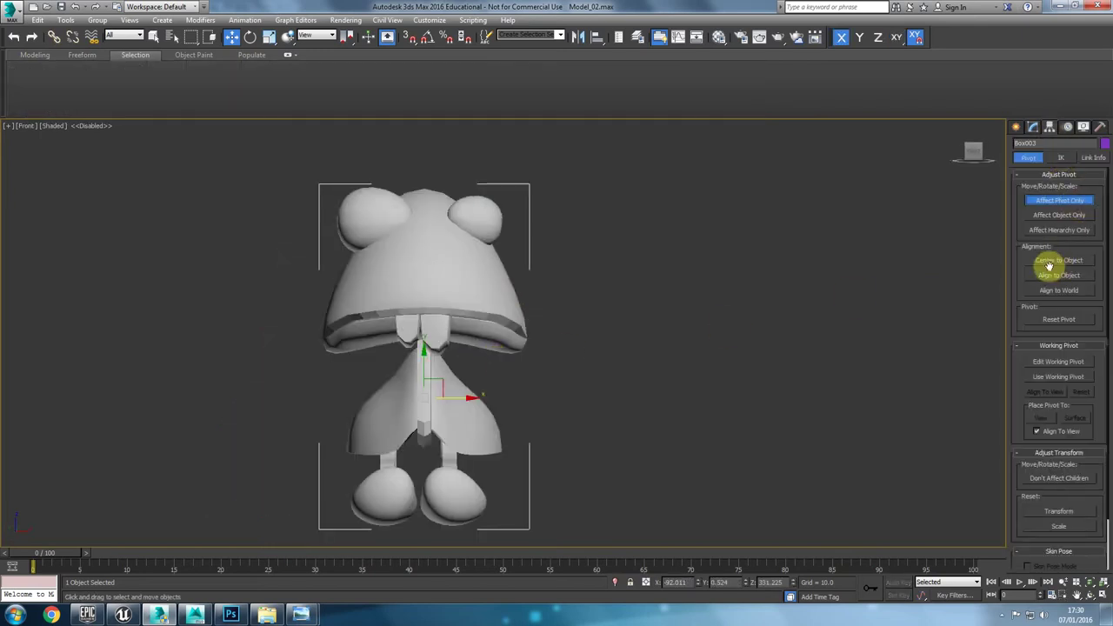
left_click(1061, 201)
Step: With edged faces shown and vertex snapping on, move only the pivot straight down to the soles of the feet
scroll(636, 350, "up", 2)
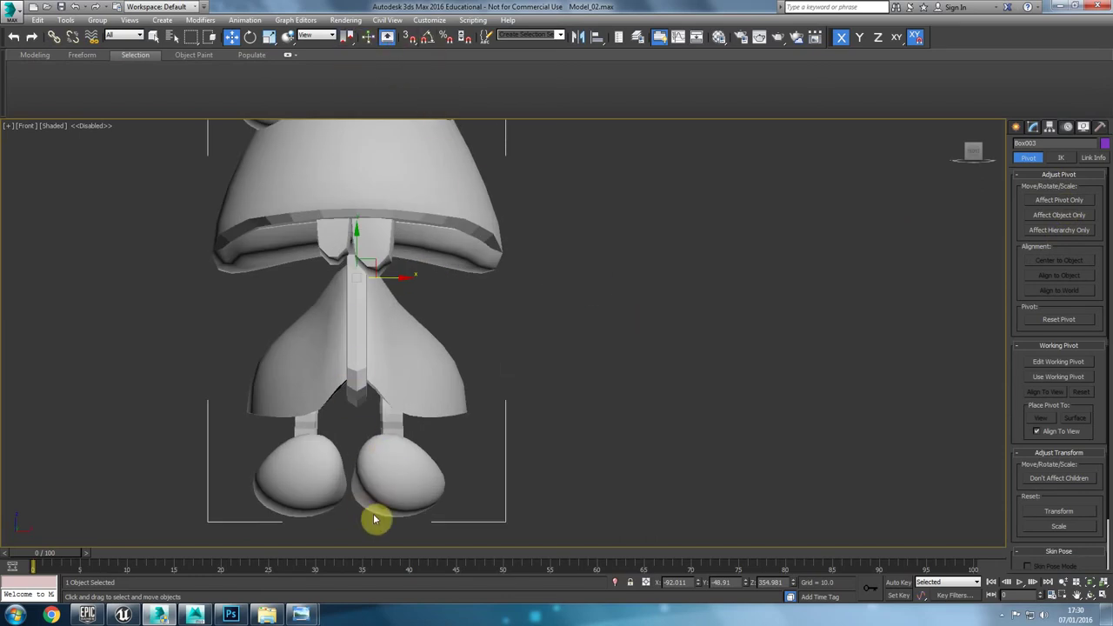
key("F4")
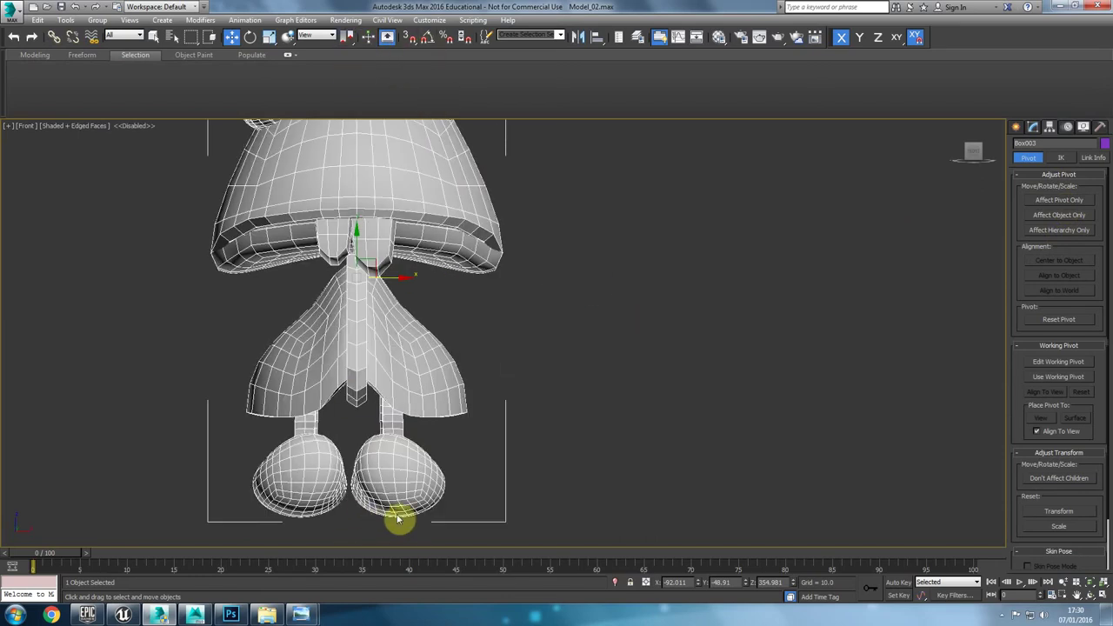
right_click(414, 41)
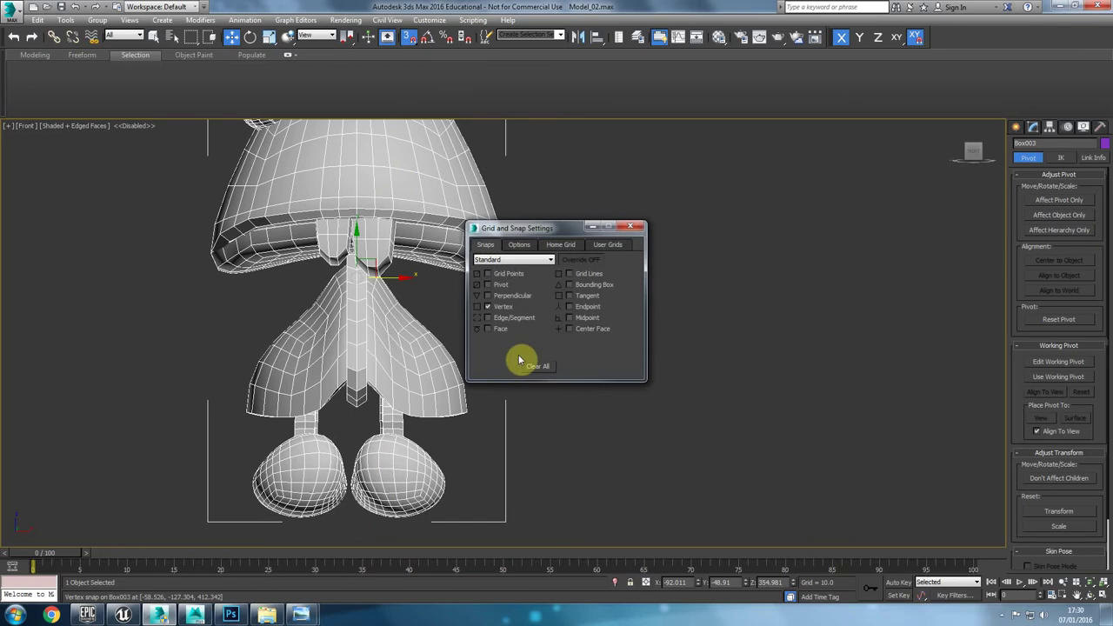
left_click(641, 233)
left_click(1060, 200)
middle_click_drag(499, 340, 507, 272)
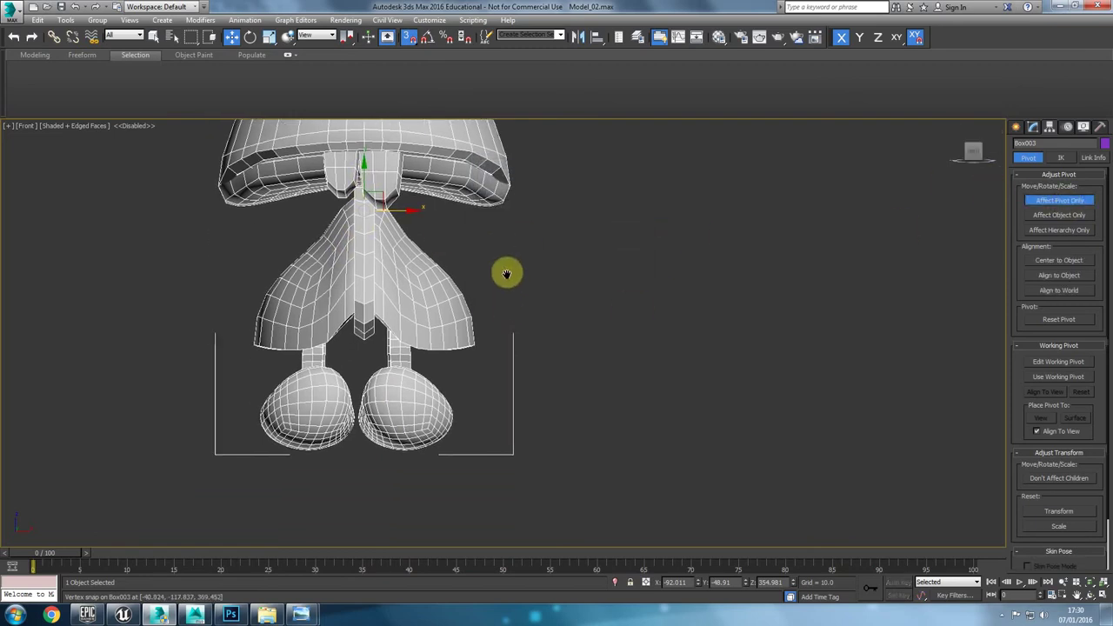
left_click_drag(363, 179, 417, 449)
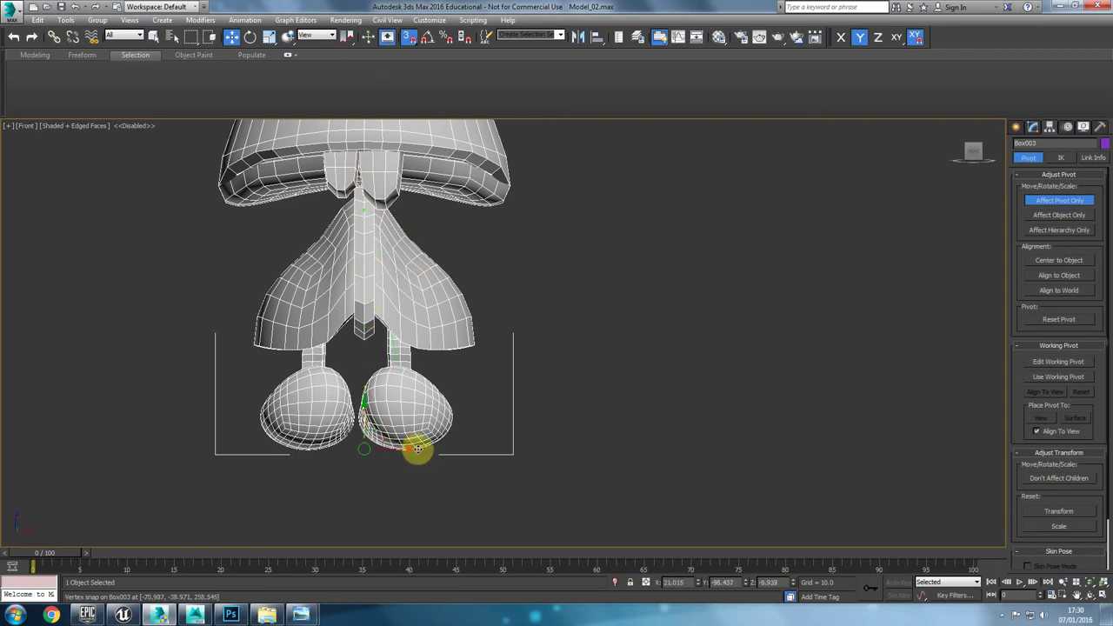
left_click(1052, 201)
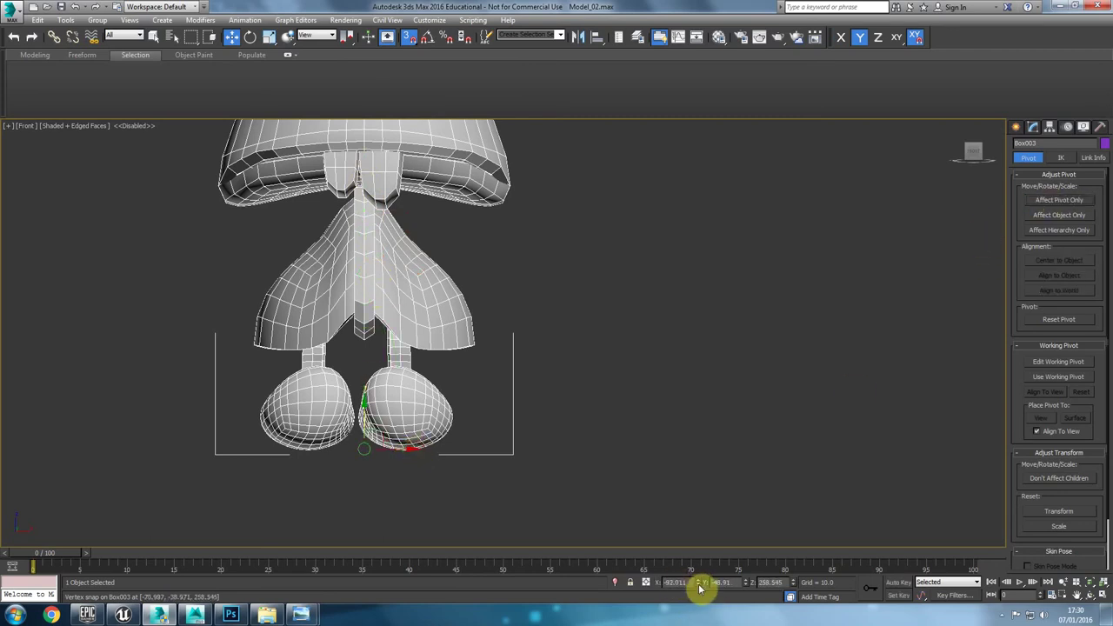
Step: Set the creature's position to X 0, Y 0 and Z 0
left_click_drag(691, 585, 345, 581)
type("0")
key("Tab")
type("0")
key("Tab")
type("0")
key("Tab")
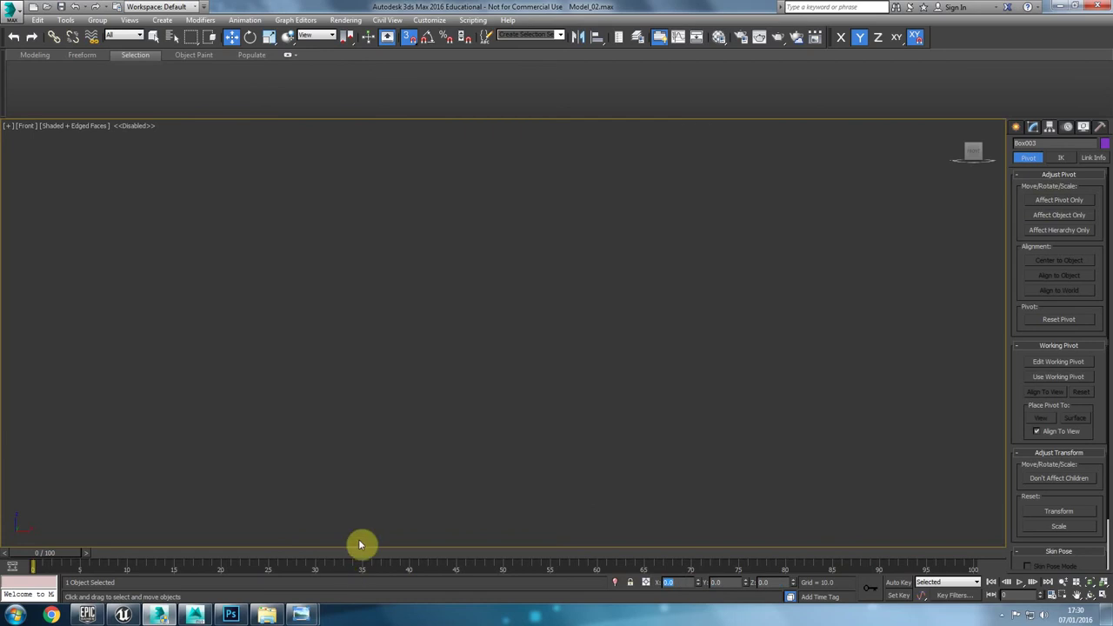
Step: Show the grid in the perspective view and examine how the creature stands on it from several angles
scroll(313, 437, "down", 3)
key("p")
key("z")
middle_click_drag(310, 423, 438, 396, "alt")
scroll(333, 378, "down", 4)
key("g")
scroll(463, 358, "up", 3)
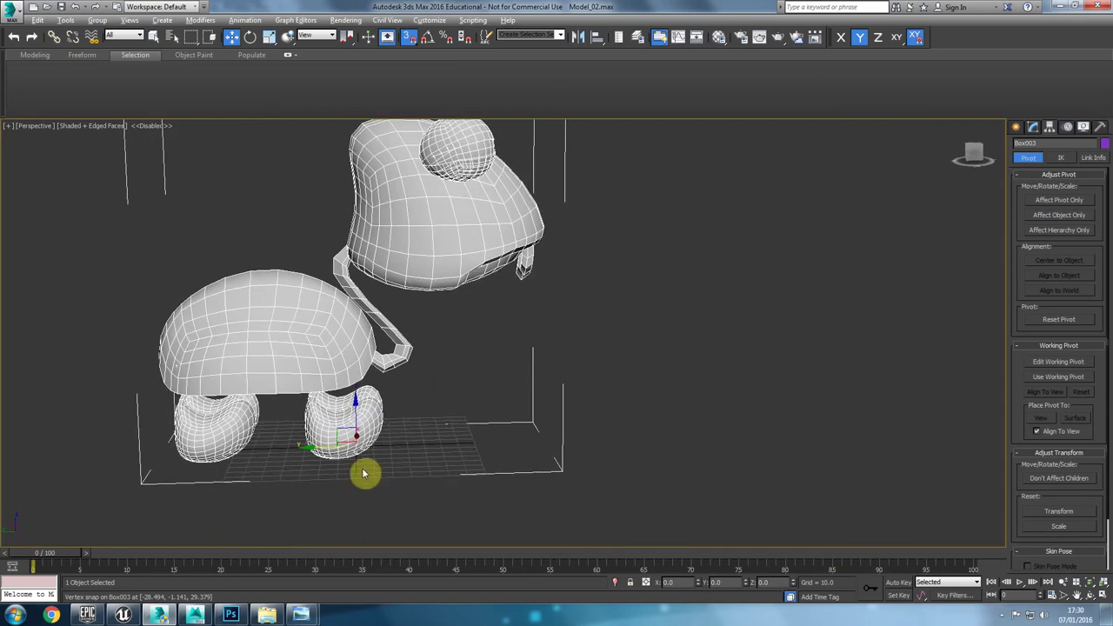
key("shift+z")
key("shift+z")
key("shift+z")
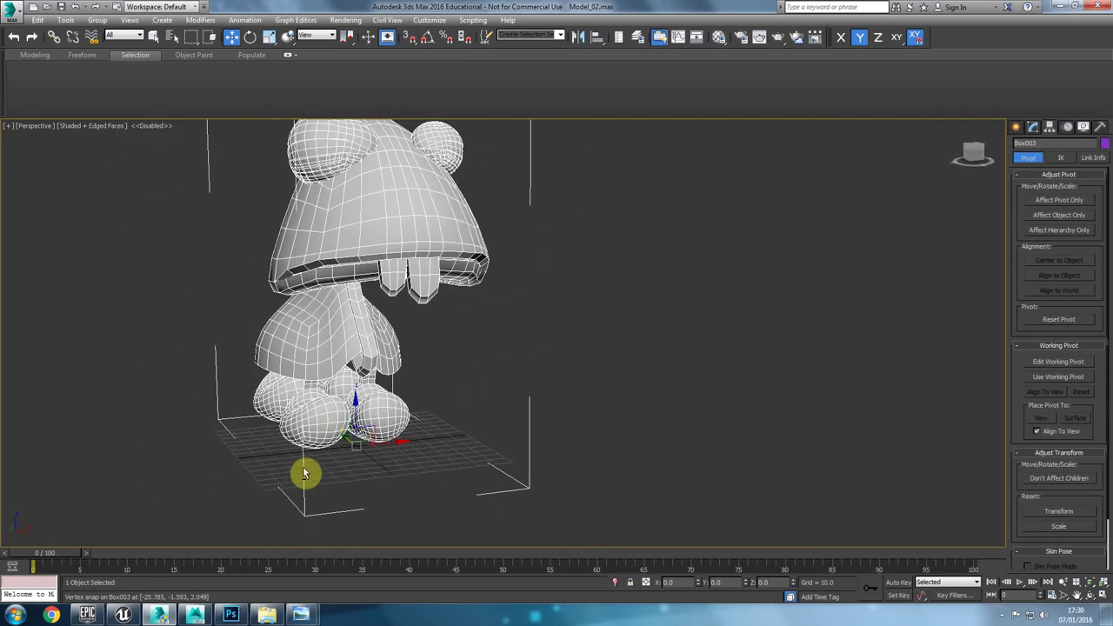
middle_click_drag(238, 336, 271, 419)
middle_click_drag(271, 420, 314, 363, "alt")
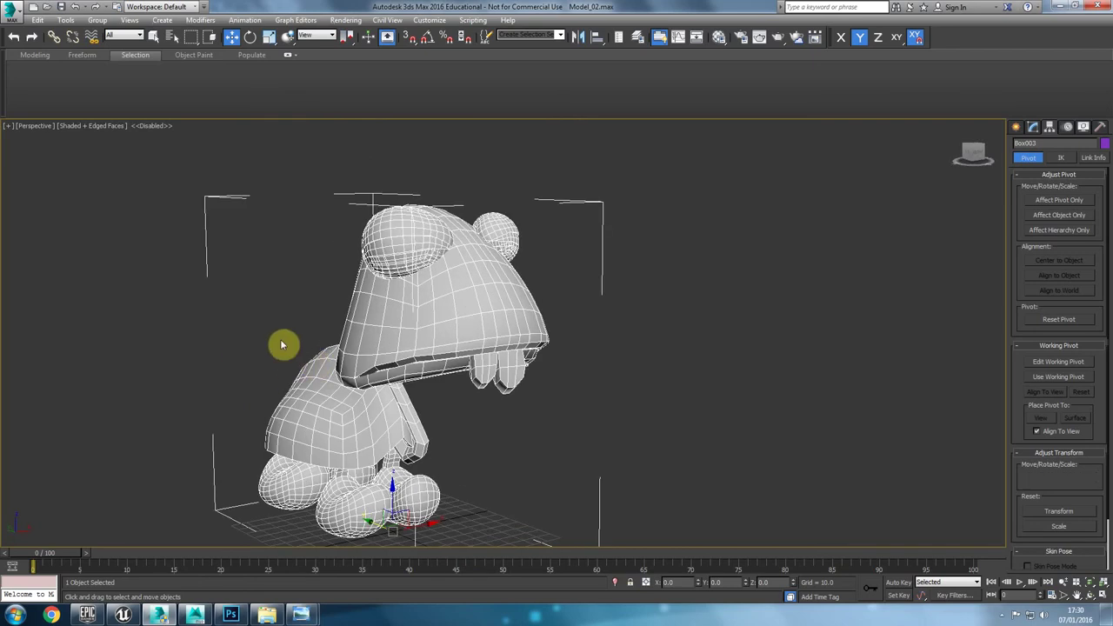
left_click(11, 9)
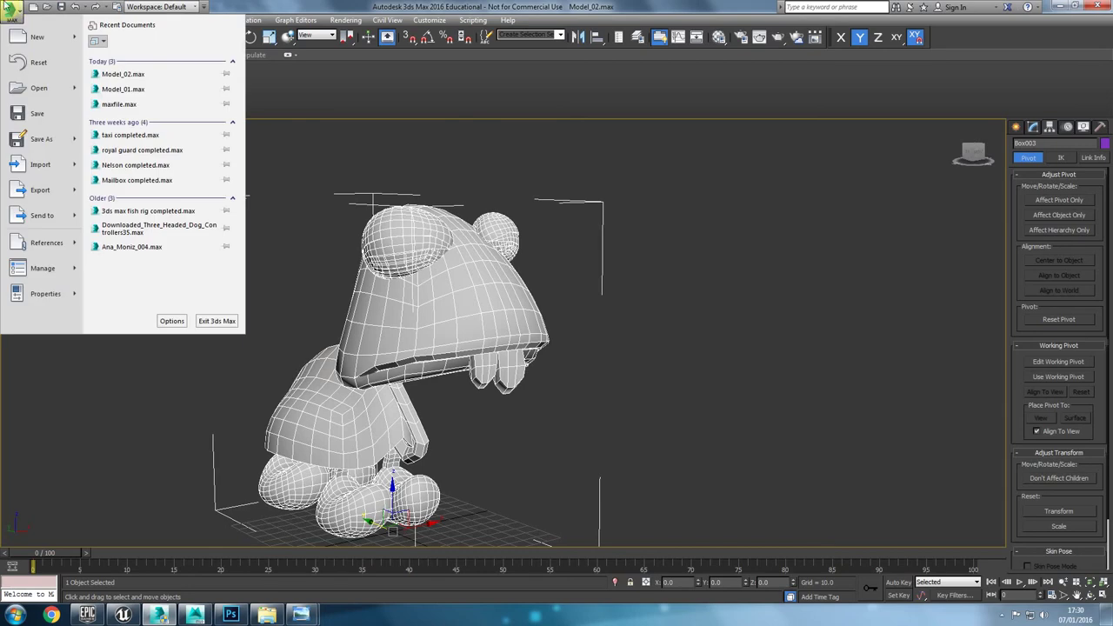
mouse_move(40, 190)
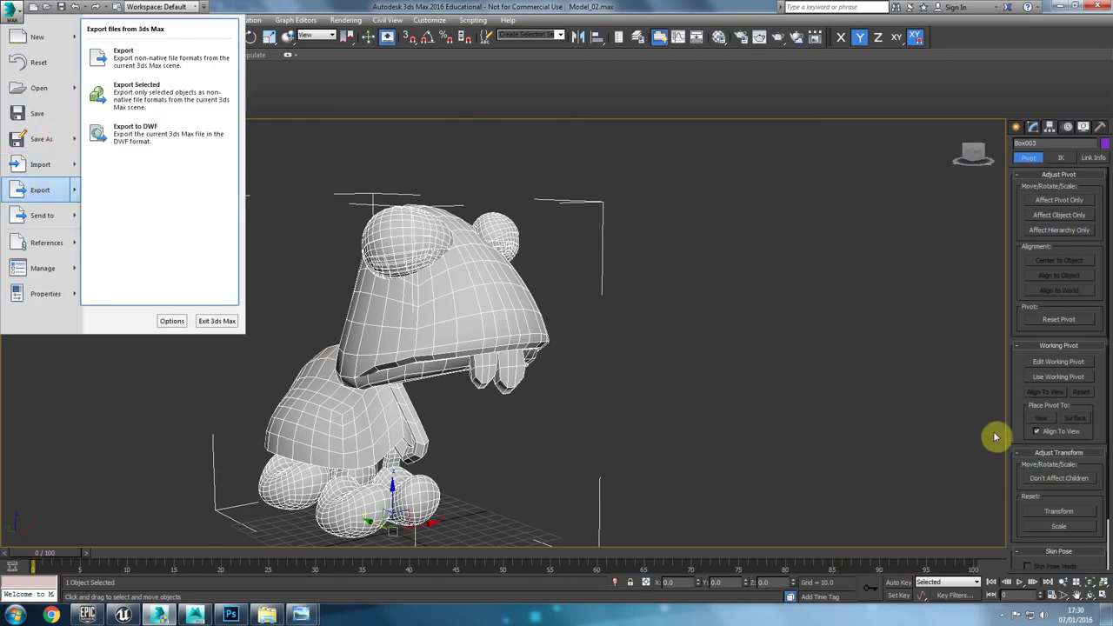
left_click(1003, 615)
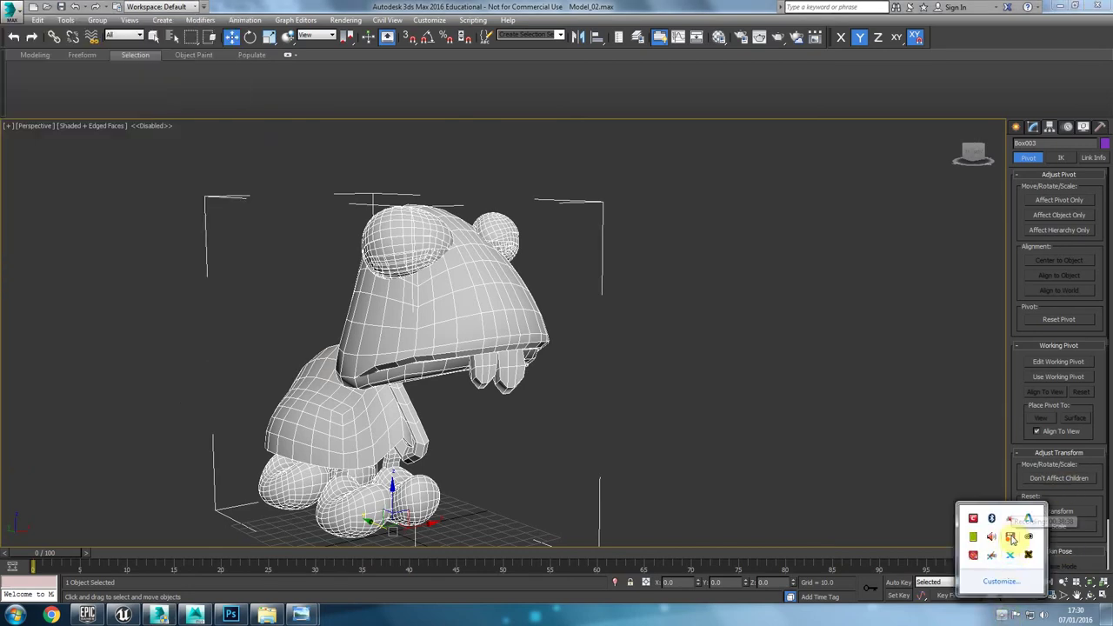
Step: Export the model as FBX over the existing FBX_Test.FBX in the CharTut folder with the current export settings, and switch to Mudbox
left_click(12, 9)
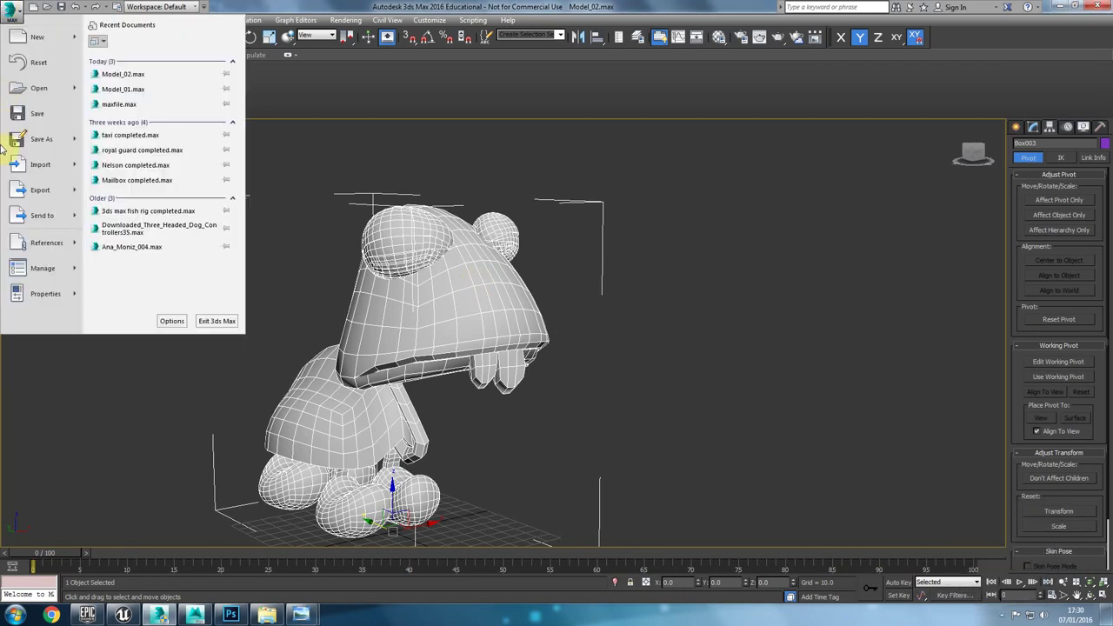
left_click(40, 190)
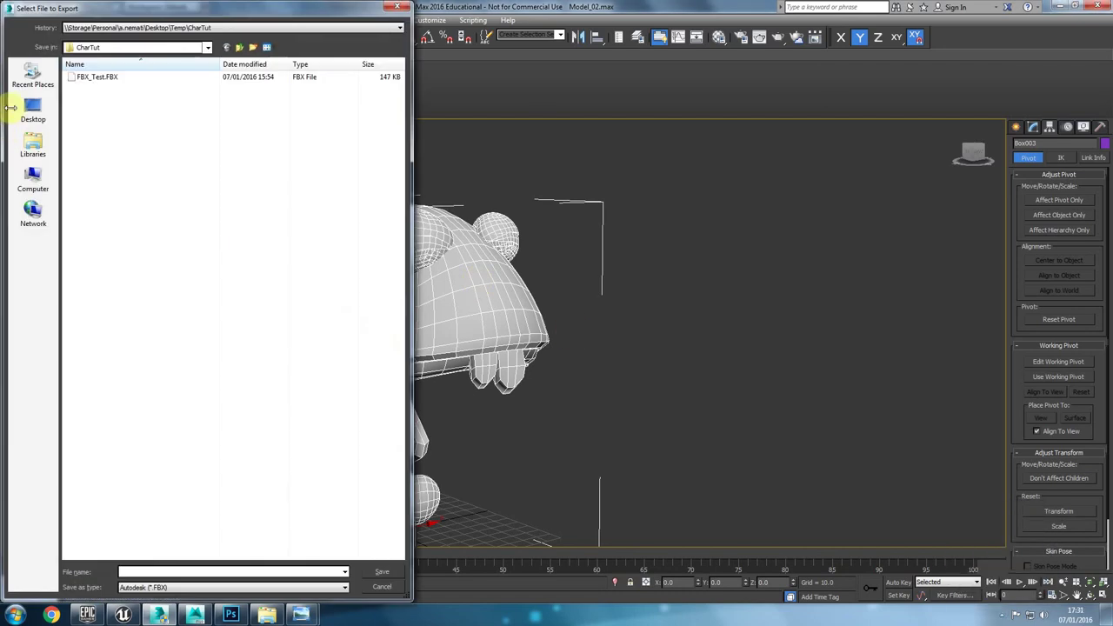
double_click(83, 80)
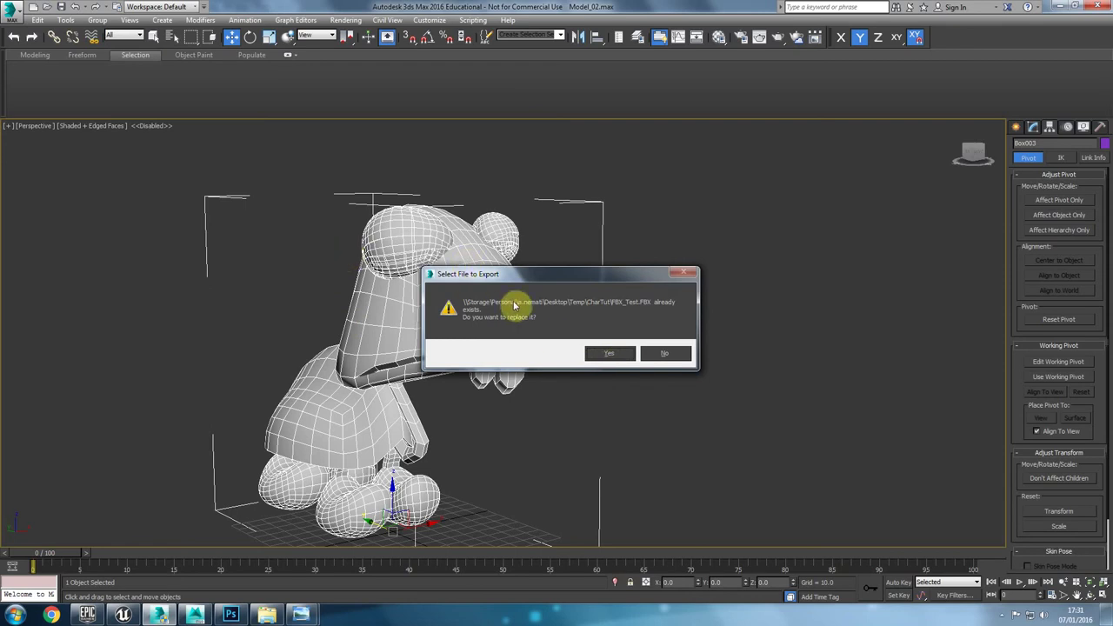
left_click(609, 353)
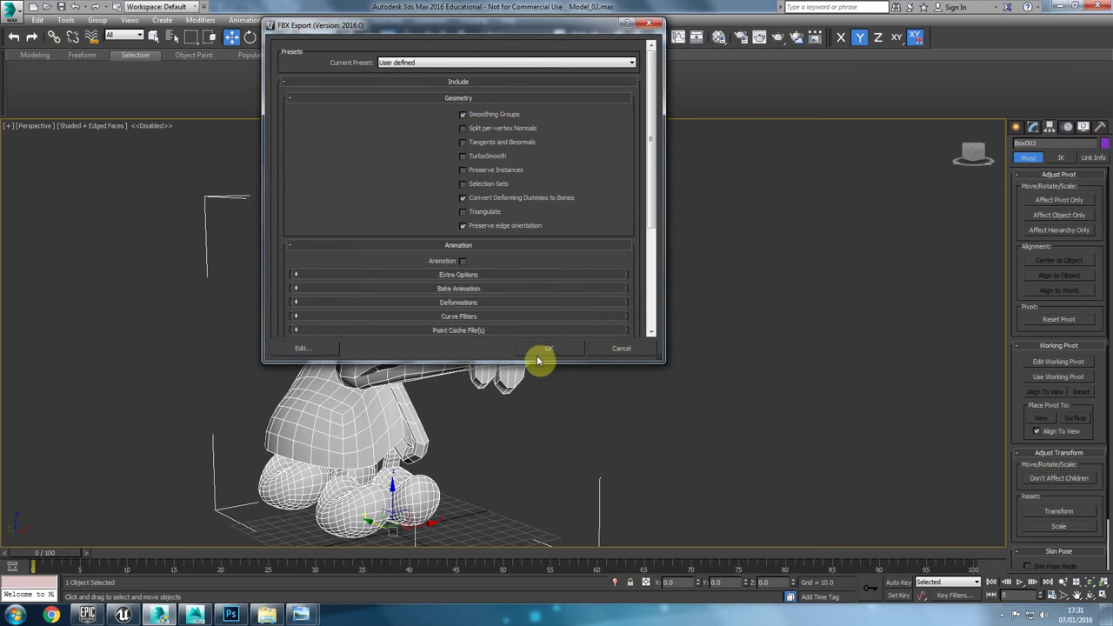
left_click(539, 350)
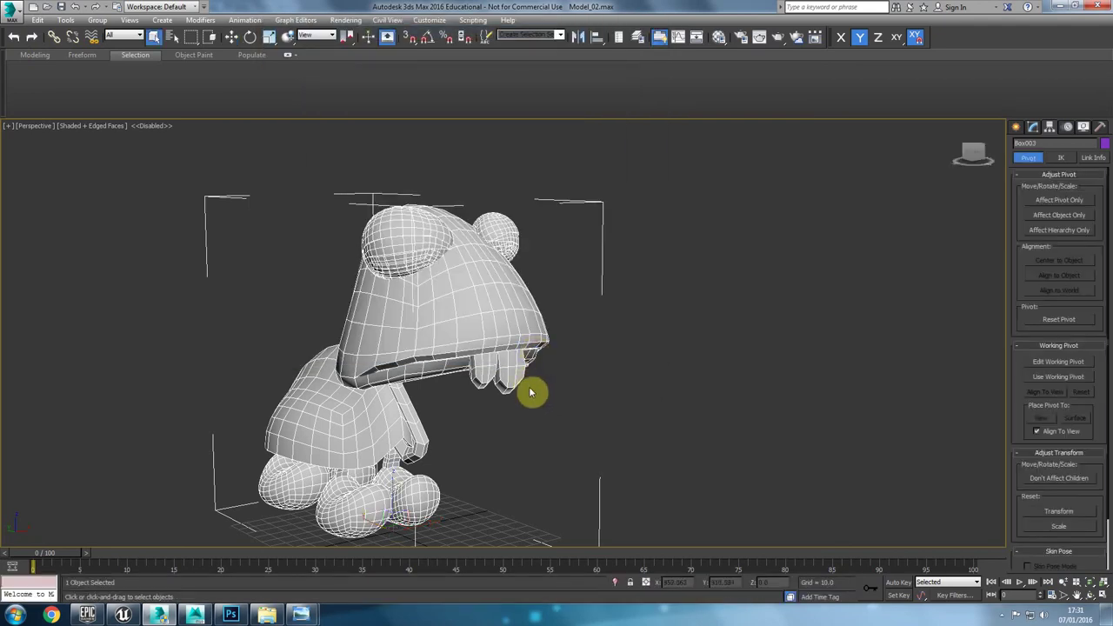
left_click(195, 615)
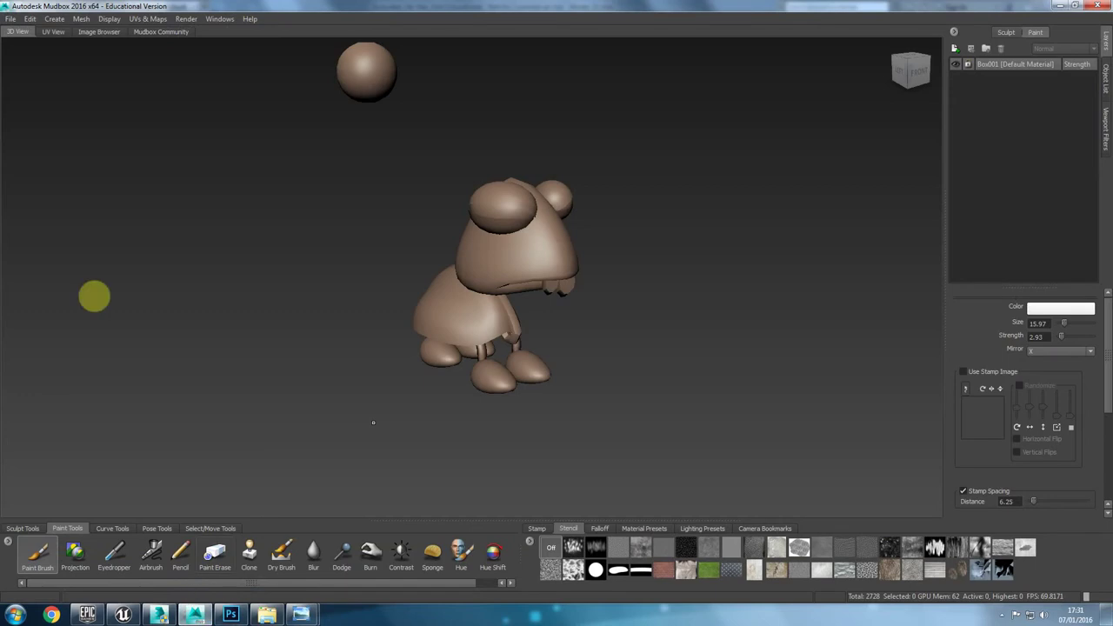
Step: Try to open FBX_Test.FBX from the CharTut folder and examine the imported mesh check
left_click(9, 19)
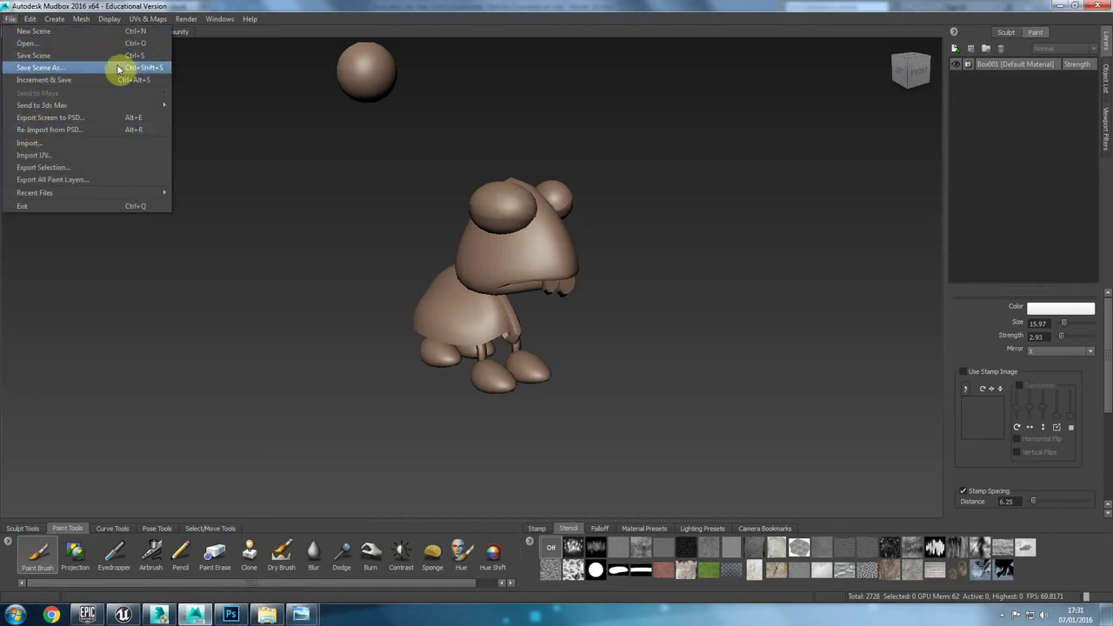
left_click(50, 42)
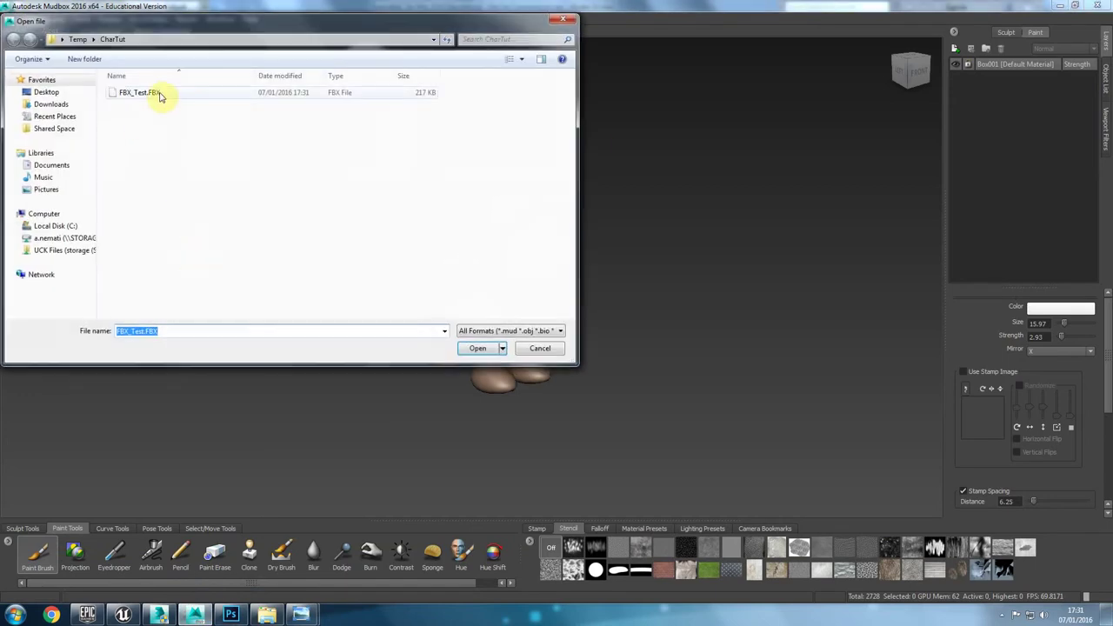
double_click(139, 92)
left_click(561, 319)
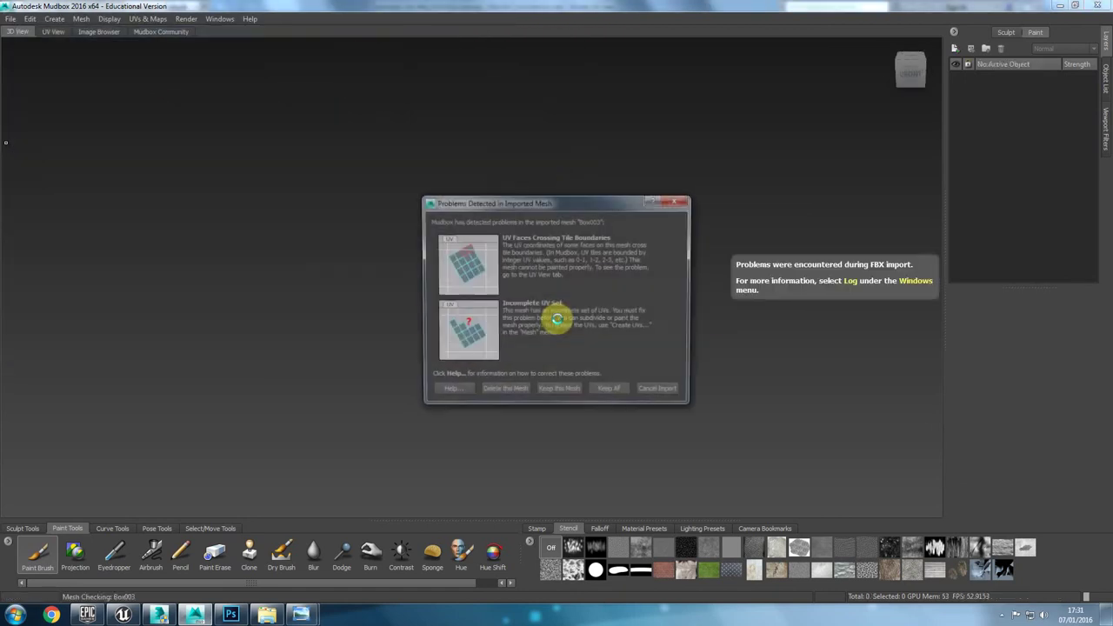
left_click_drag(503, 199, 377, 172)
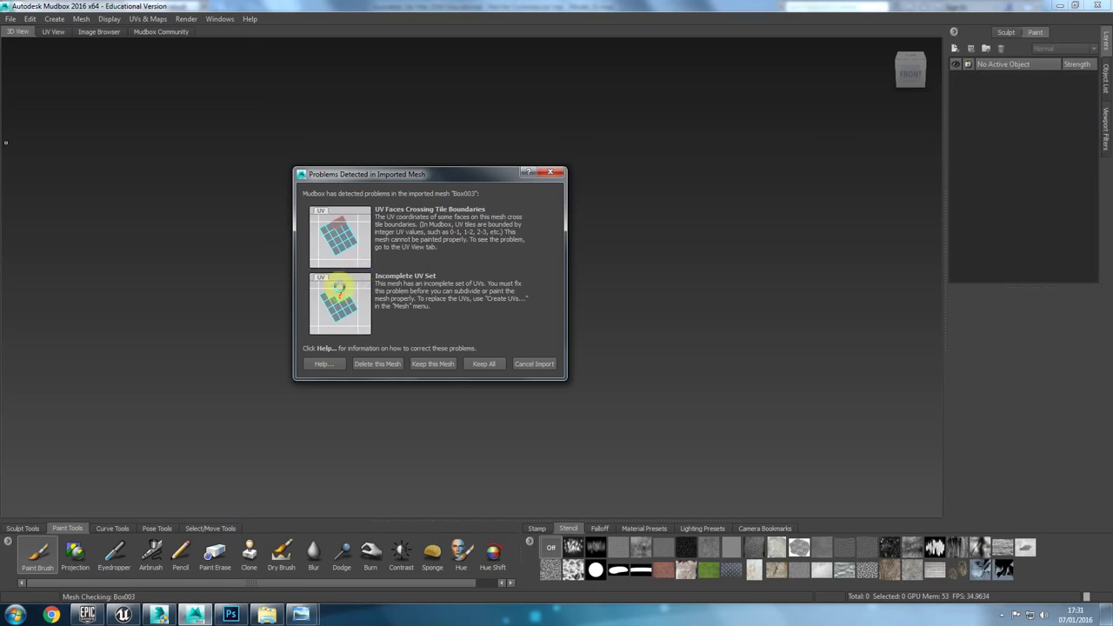
Step: Cancel the FBX import and switch back to the creature model in 3ds Max
left_click(157, 614)
key("alt+Tab")
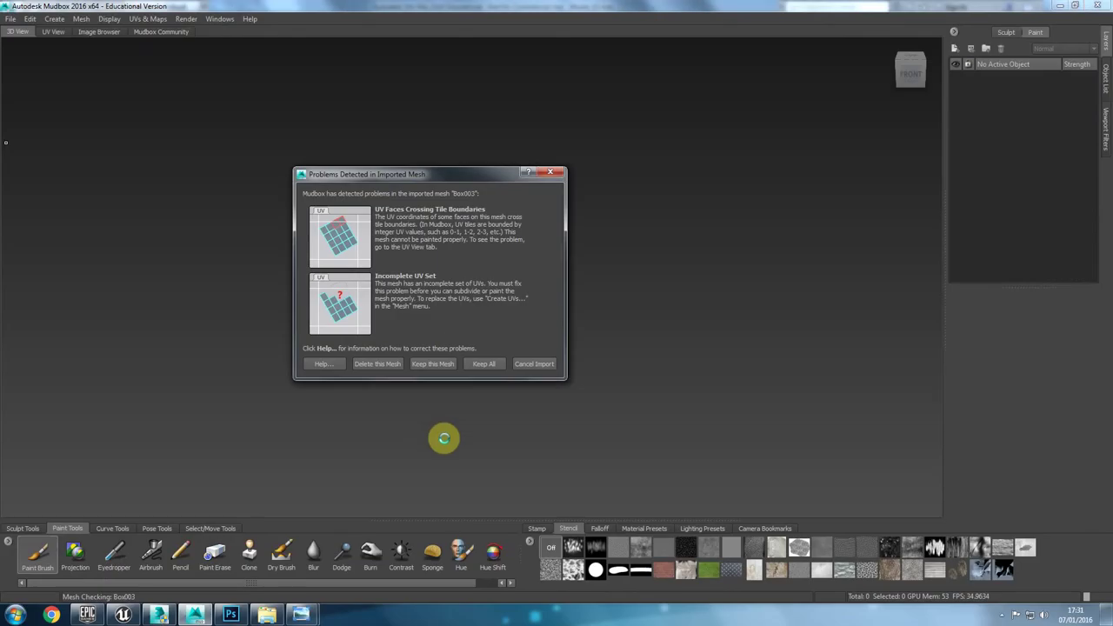
left_click(535, 364)
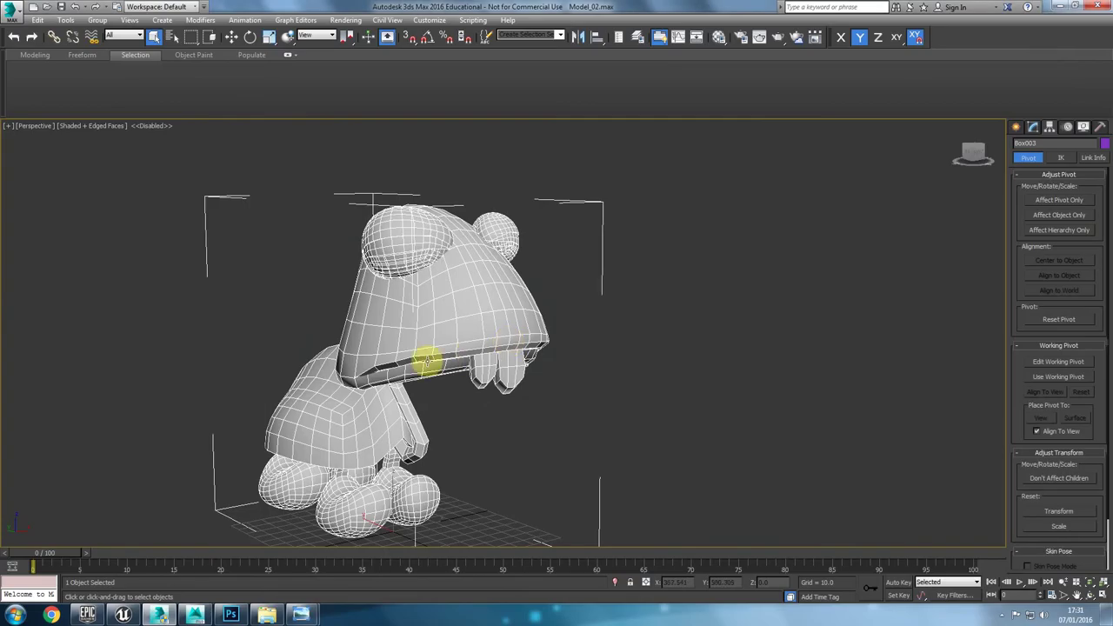
key("alt+Tab")
key("alt+Tab")
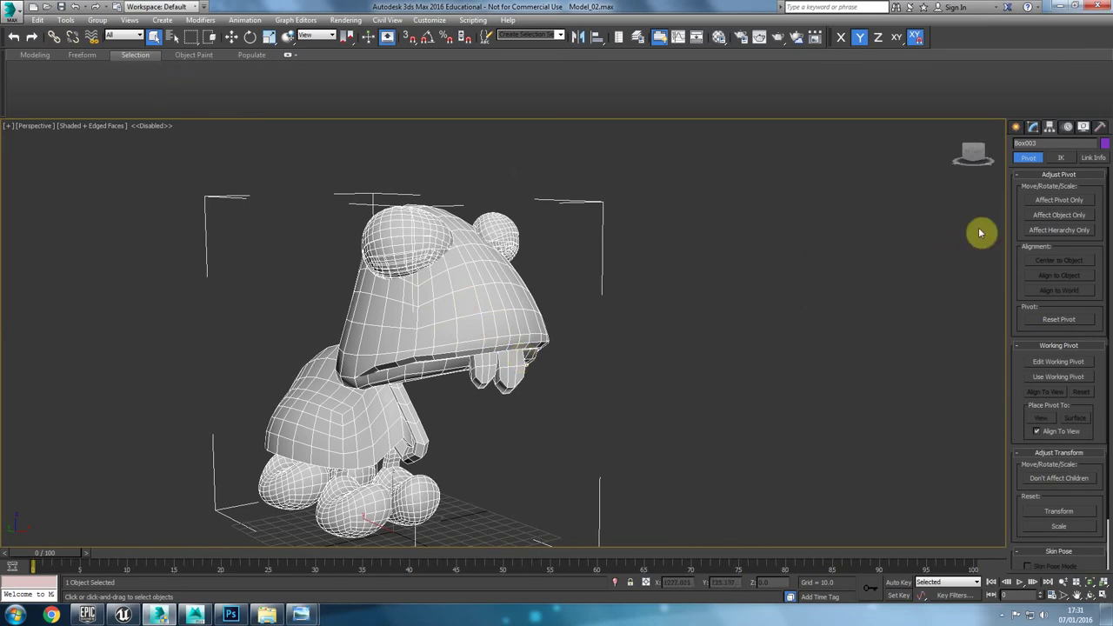
Step: Convert the creature to an editable poly and select all of its polygons
right_click(539, 294)
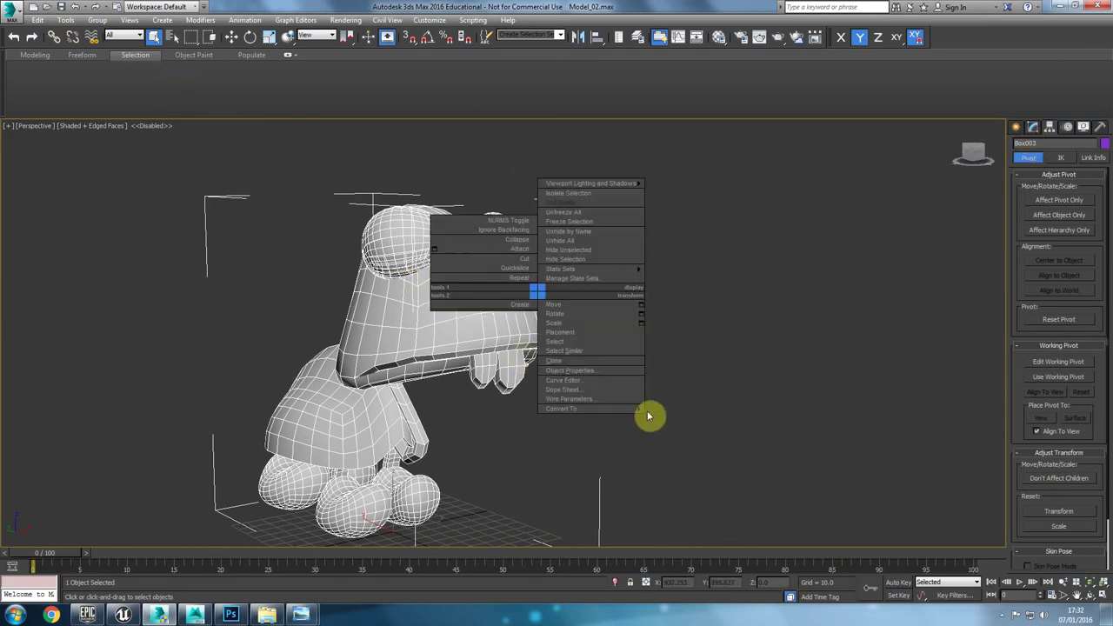
left_click(701, 418)
left_click(1070, 290)
key("ctrl+a")
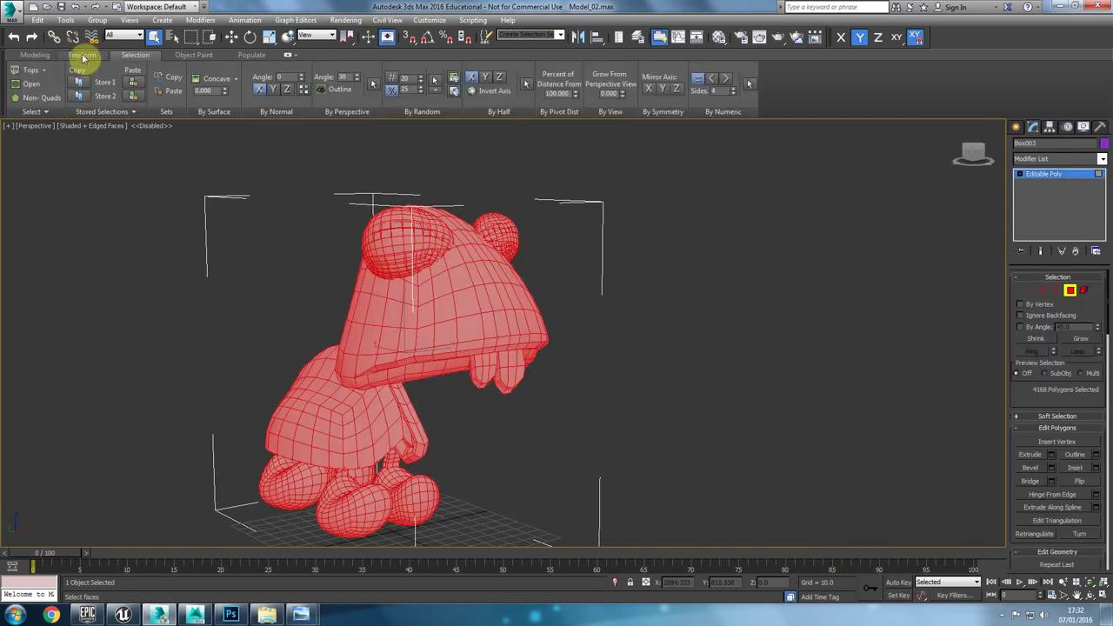
Step: Check the mesh for polygons with more than 4 sides, set the side filter to fewer than 4, and minimise the ribbon
left_click(750, 86)
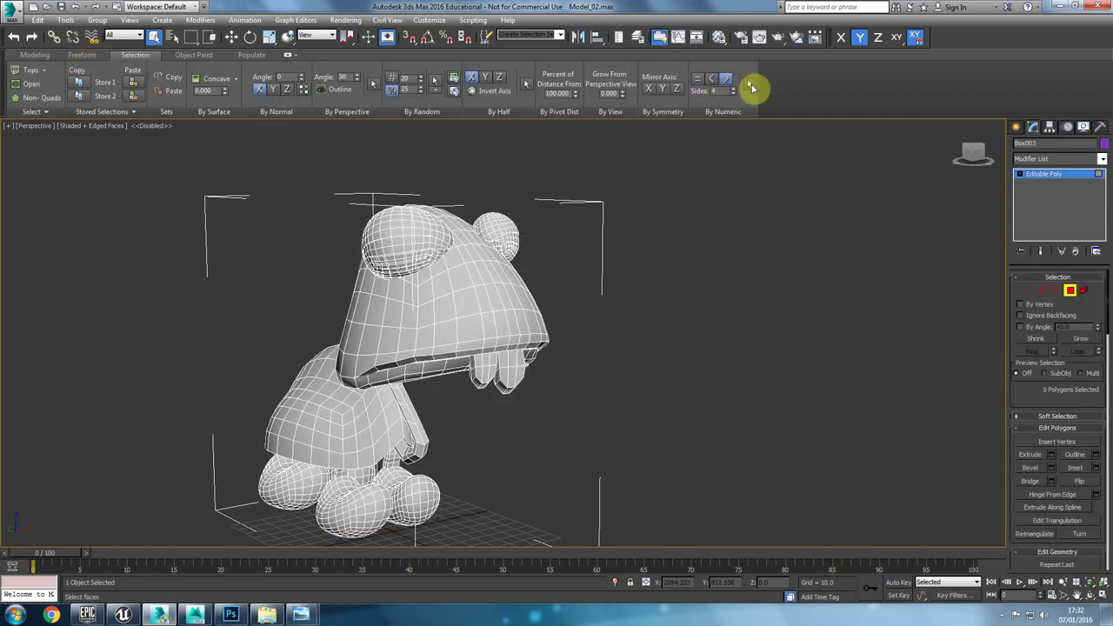
left_click(712, 79)
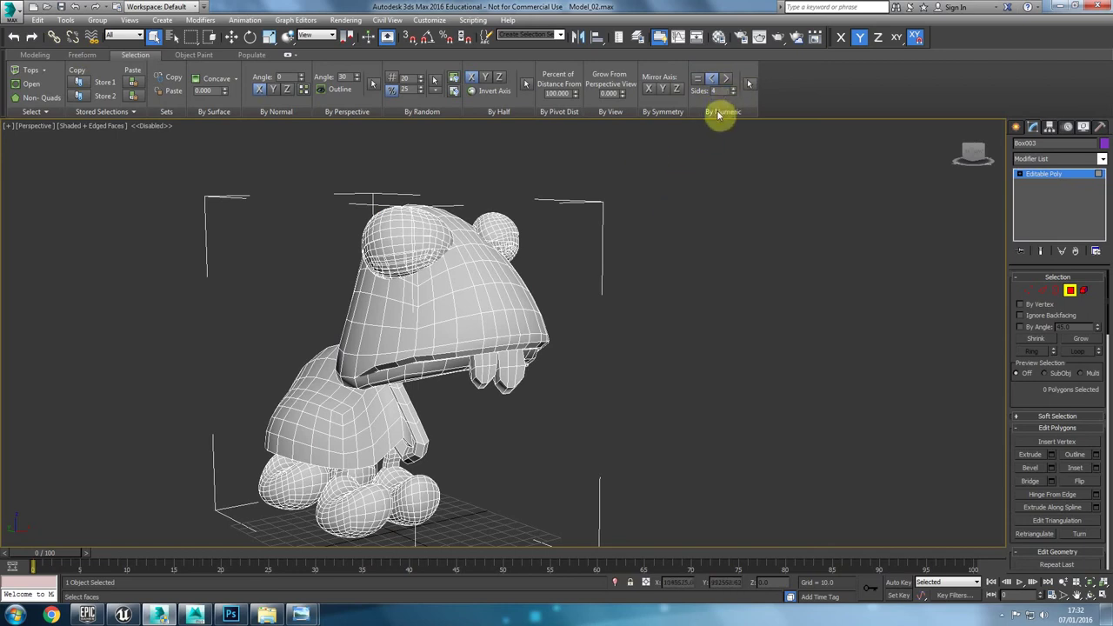
scroll(522, 353, "up", 3)
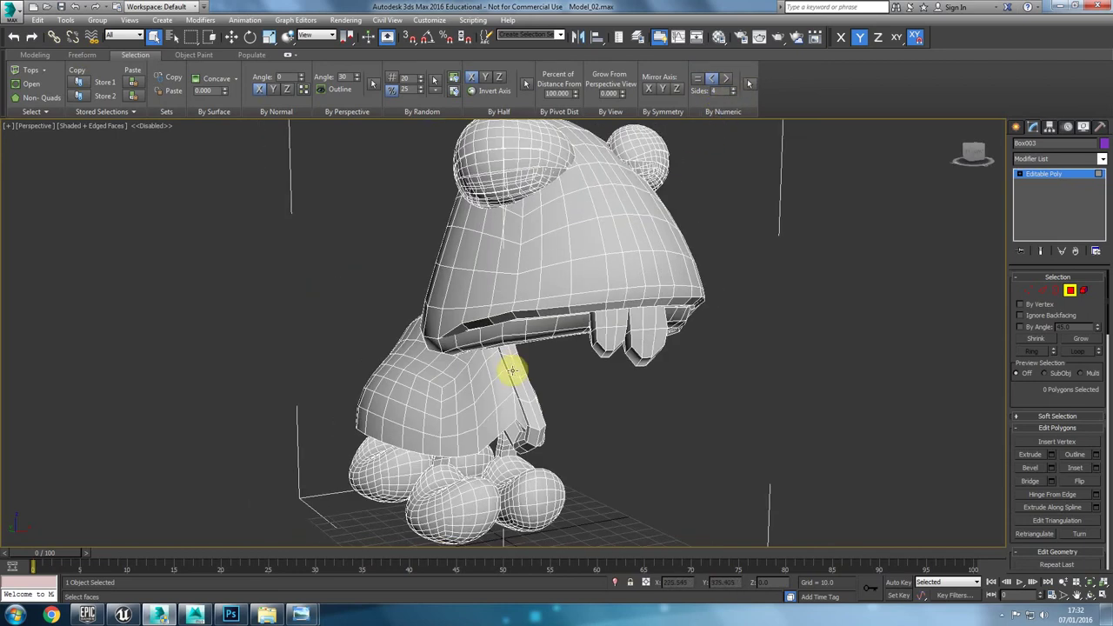
left_click(291, 56)
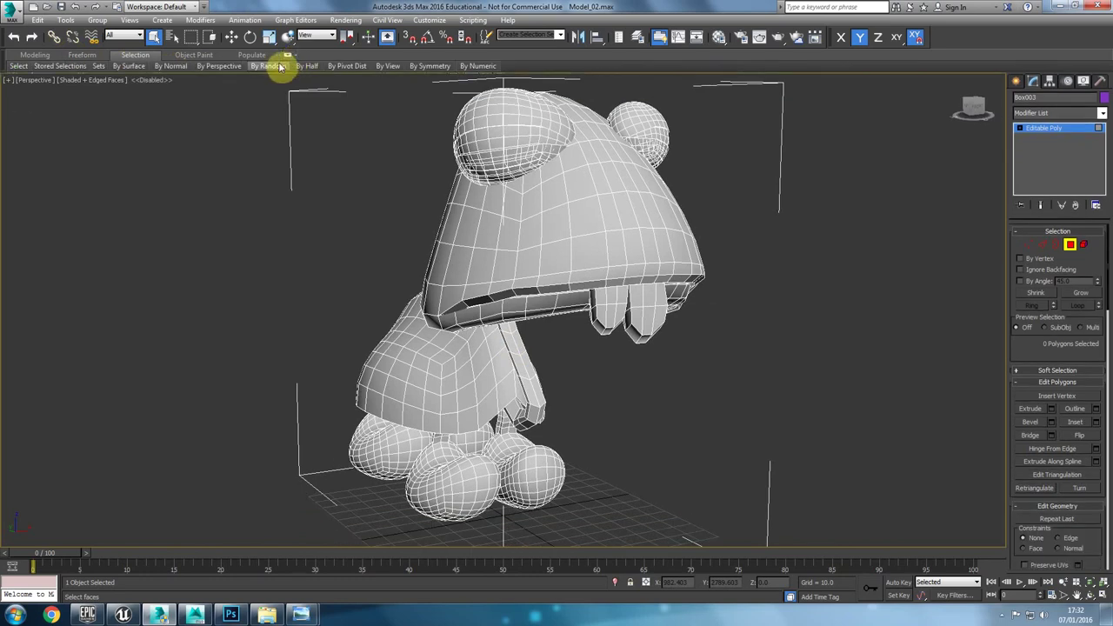
mouse_move(280, 67)
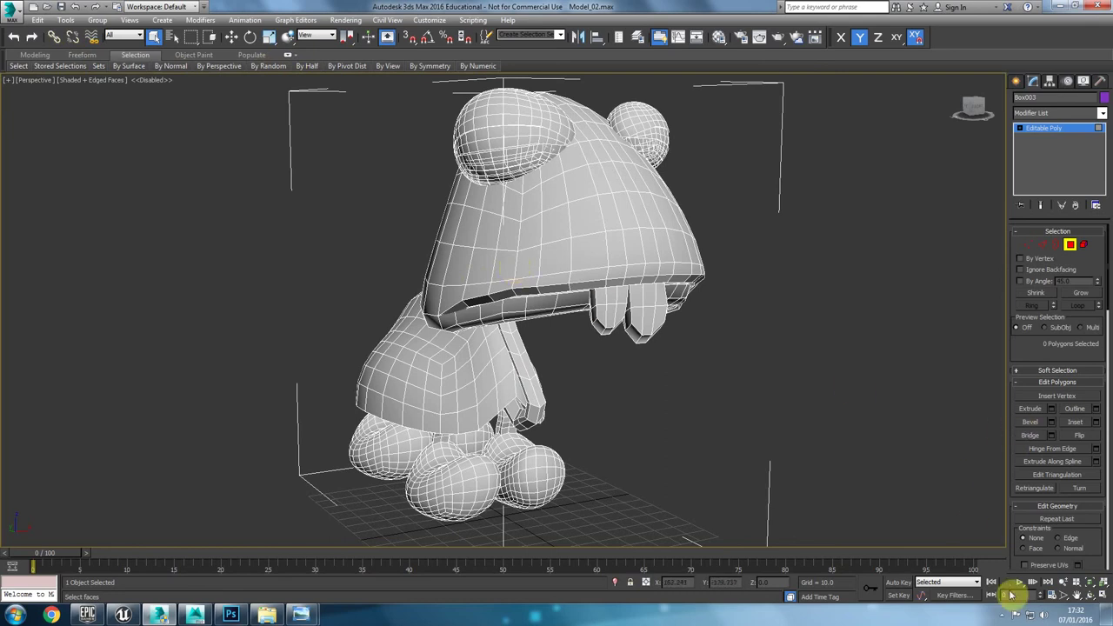
left_click(1002, 616)
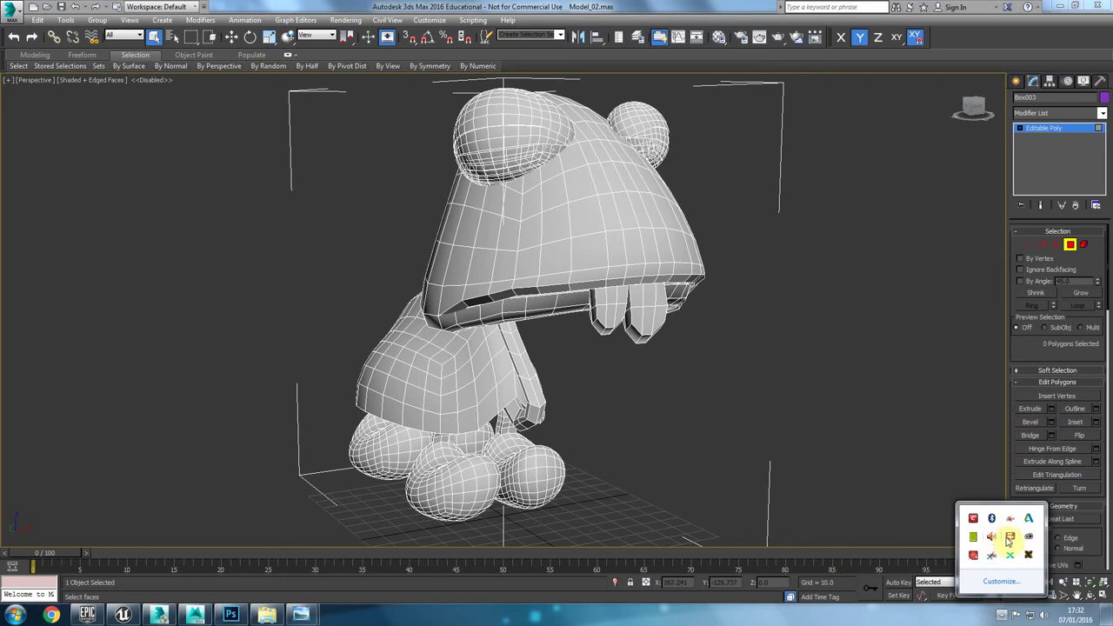
double_click(1009, 540)
left_click(679, 76)
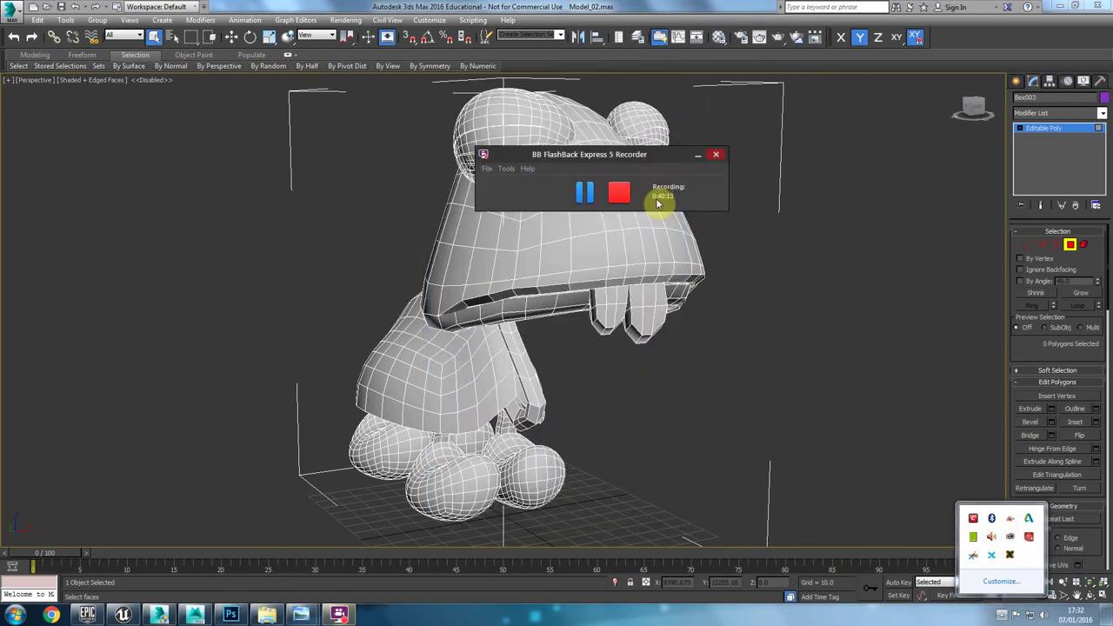